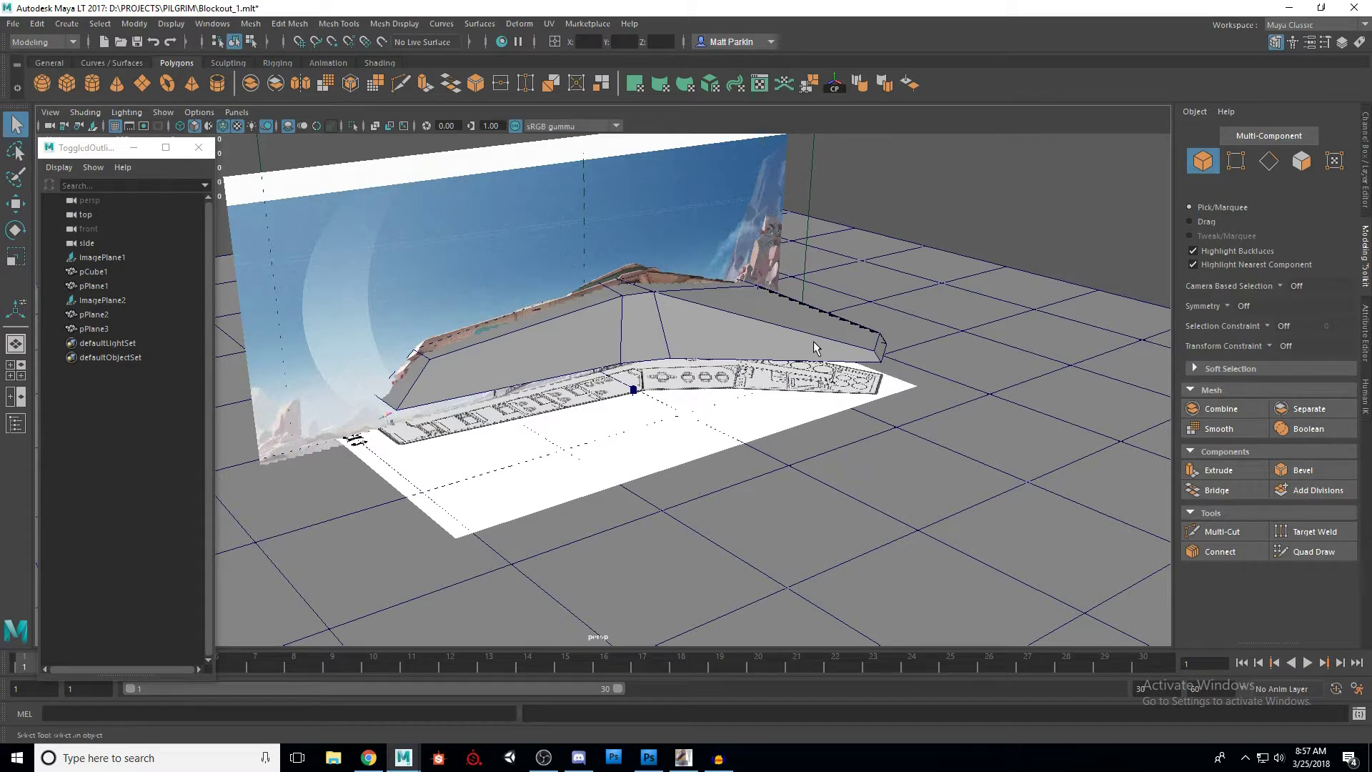
Step: Inspect the ship blockout from several angles, hiding and re-showing the Reference layer to view the mesh alone
left_click_drag(695, 319, 704, 375, "alt")
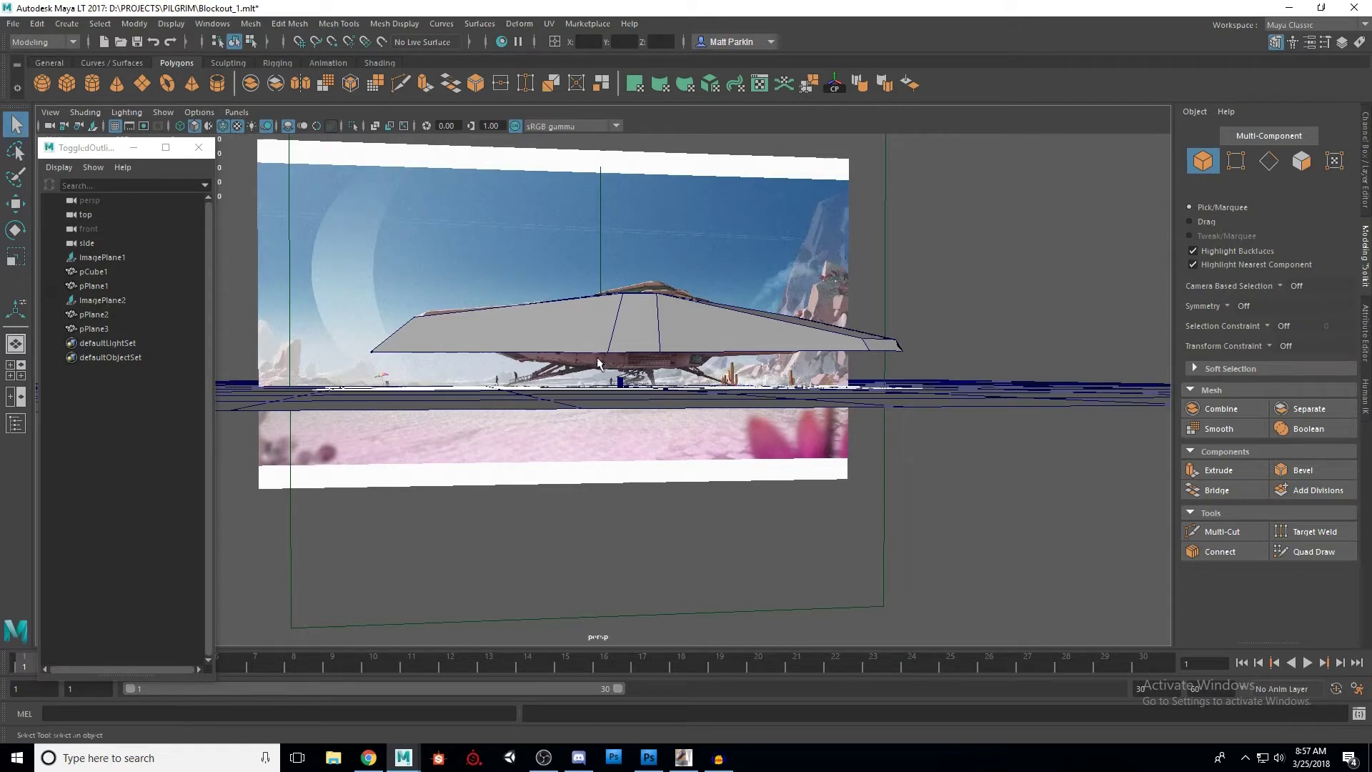
left_click_drag(644, 322, 679, 340, "alt")
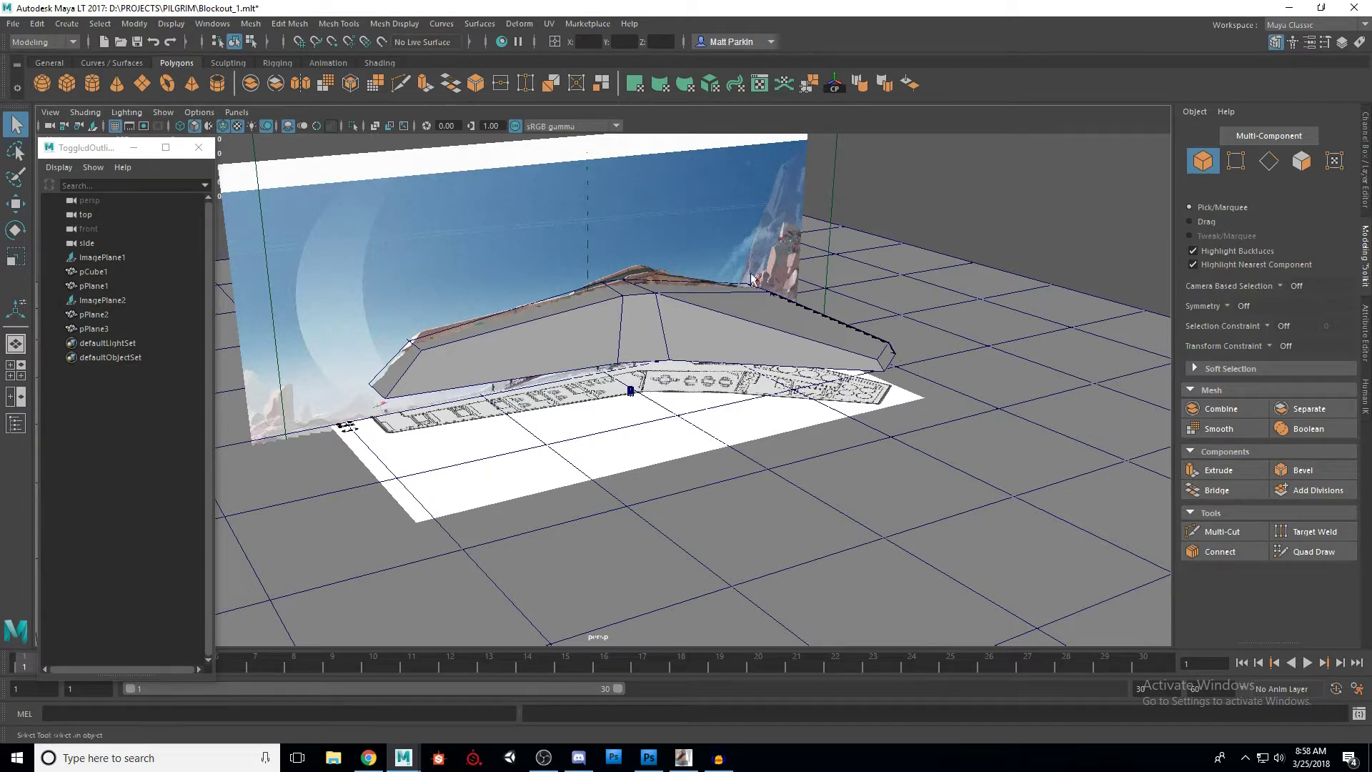
mouse_move(707, 330)
left_mouse_down("alt")
mouse_move(675, 326)
mouse_move(717, 316)
left_mouse_up("alt")
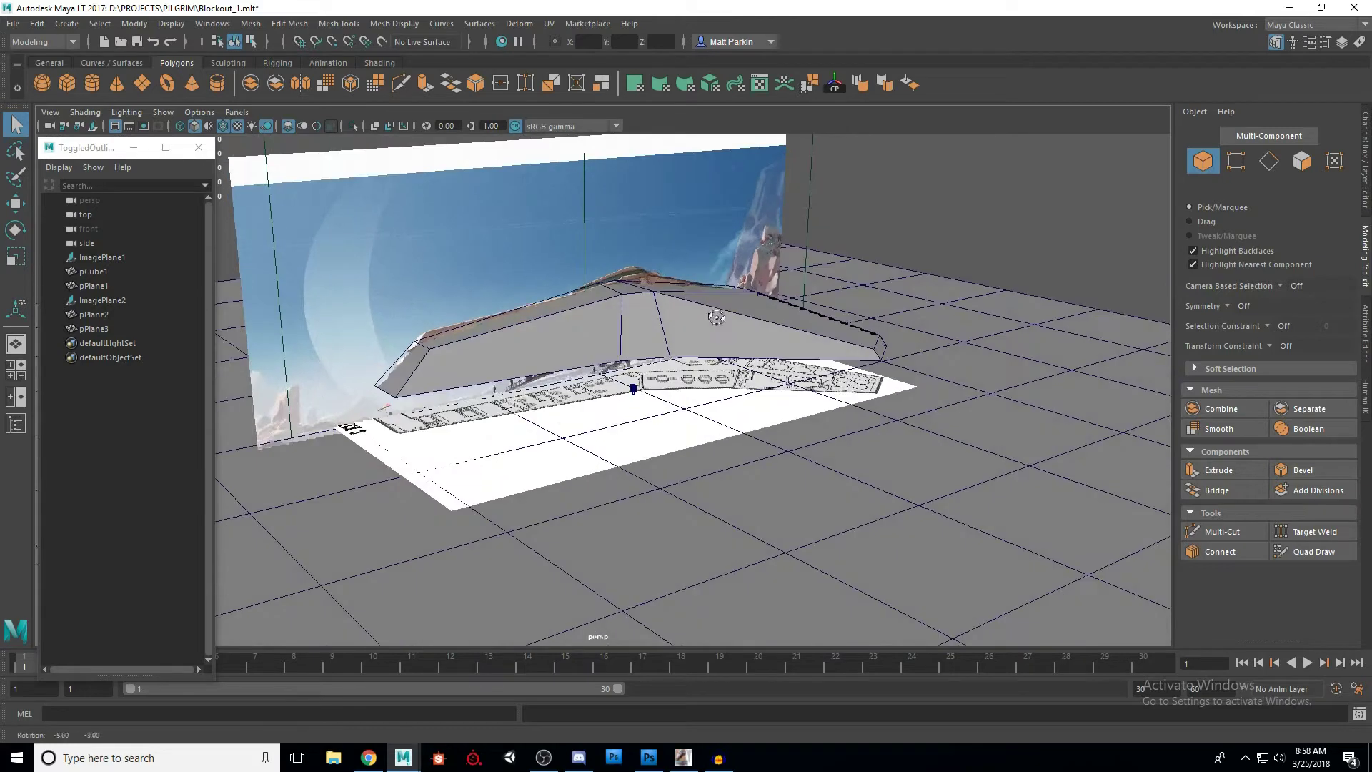
left_click(1365, 335)
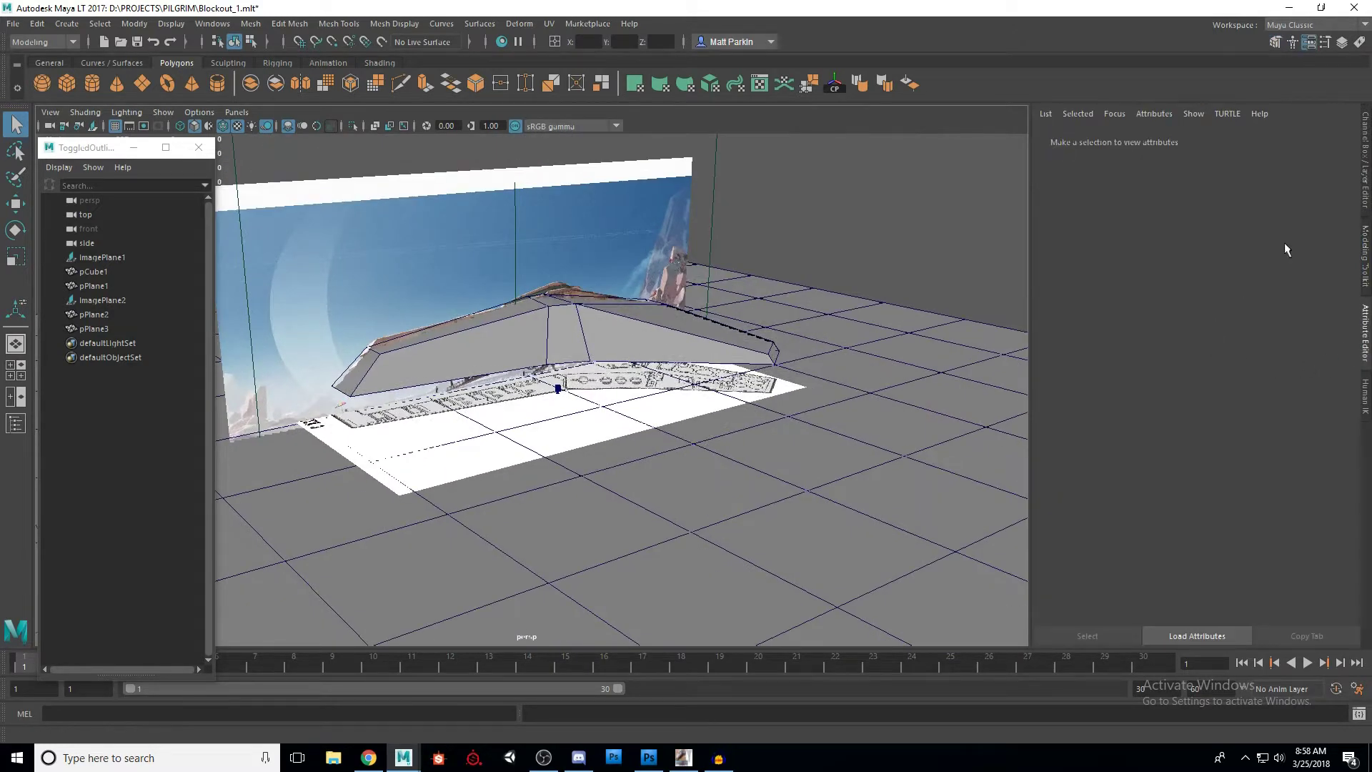
left_click(1366, 154)
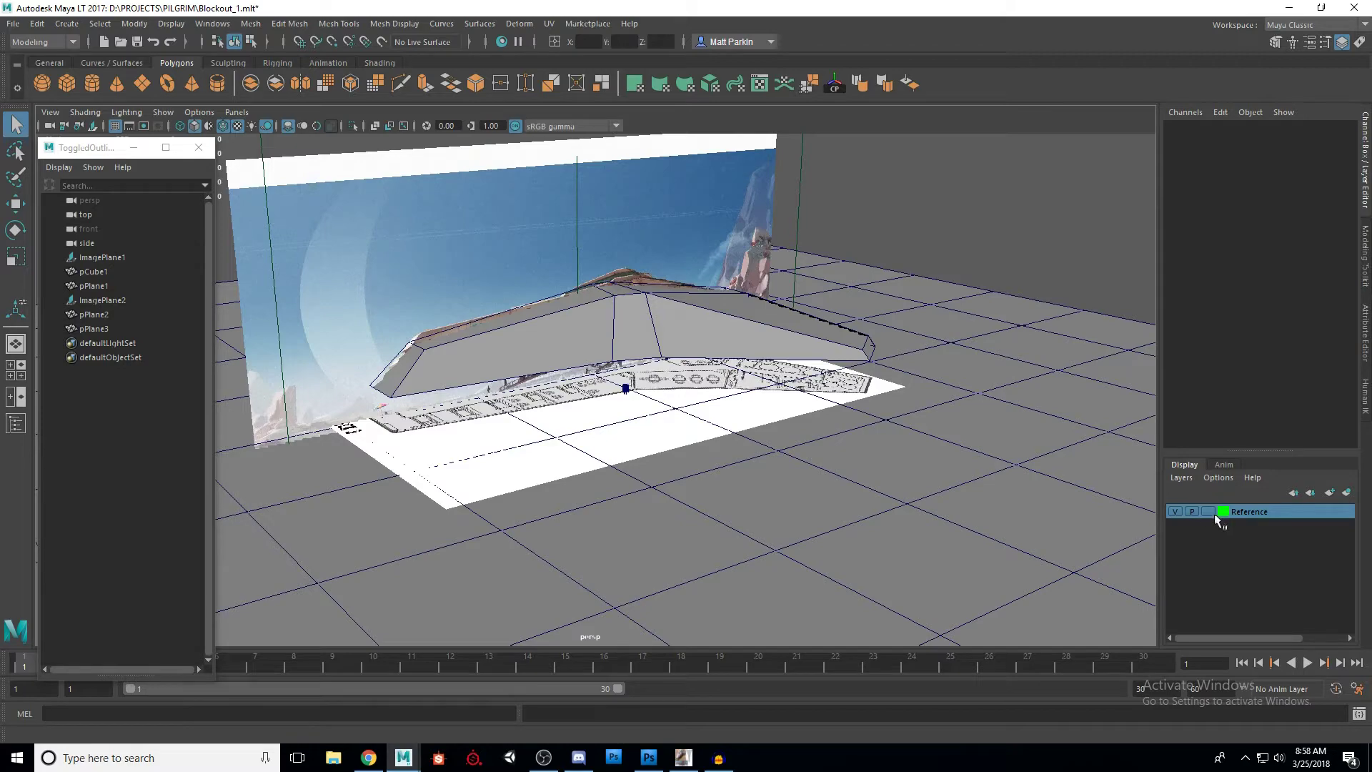
left_click(1176, 511)
mouse_move(835, 363)
left_mouse_down("alt")
mouse_move(800, 336)
mouse_move(769, 348)
mouse_move(864, 362)
mouse_move(787, 346)
mouse_move(833, 362)
left_mouse_up("alt")
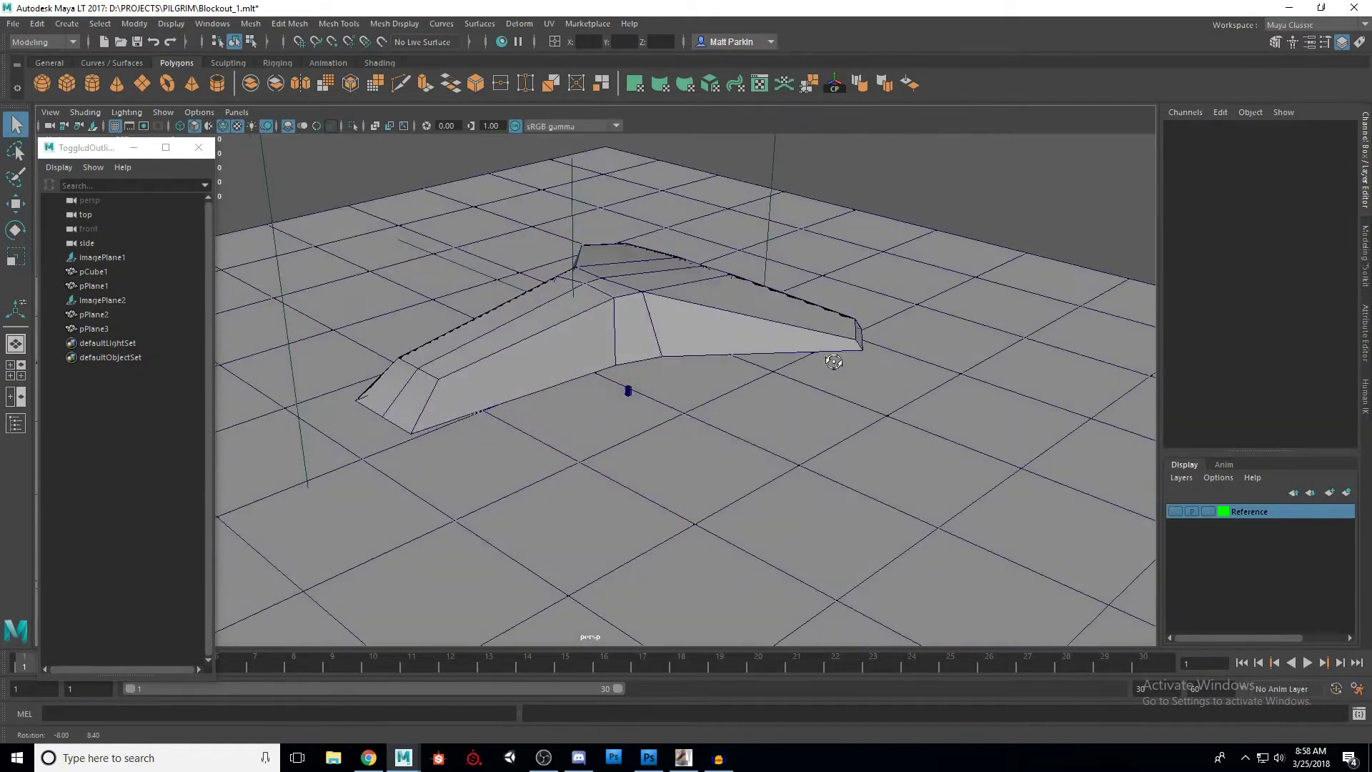
left_click(1176, 511)
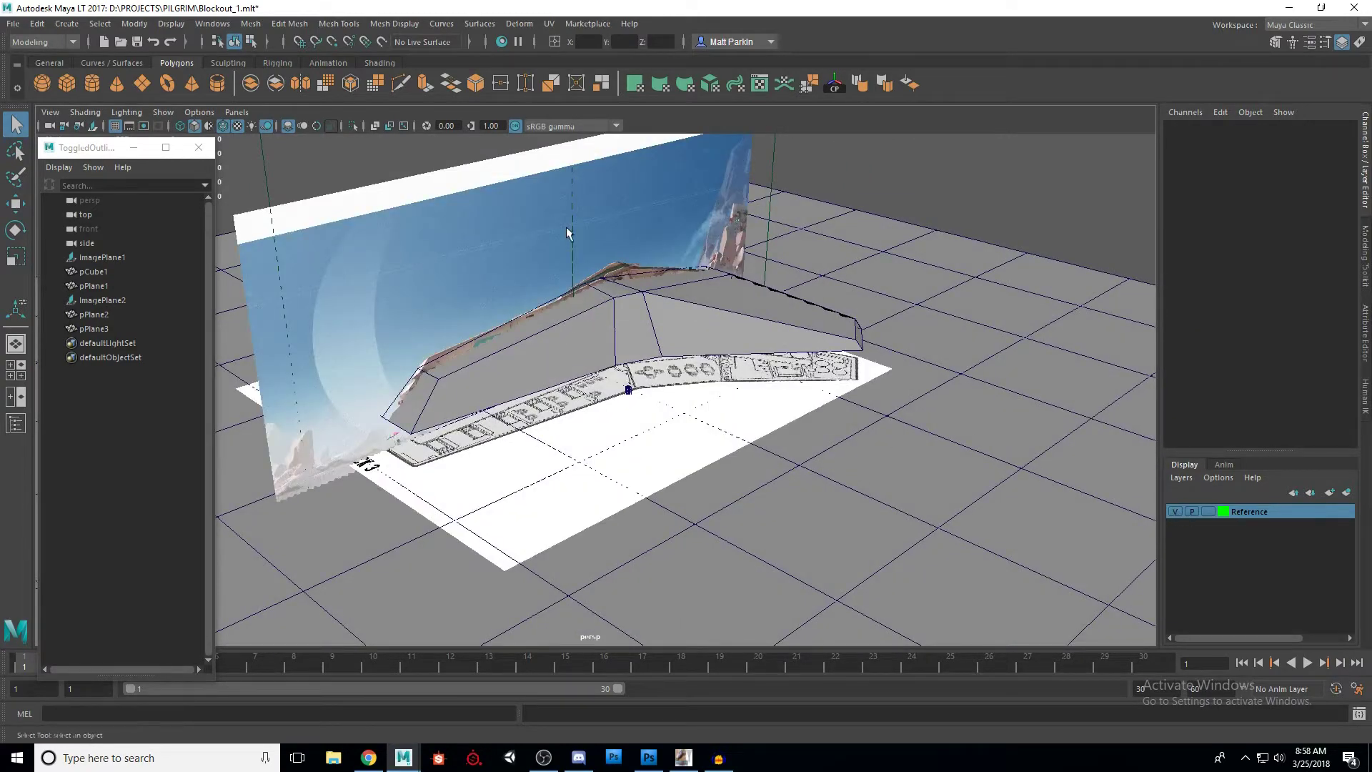
Step: Rename the large ground grid plane to Ground_Plane
left_click_drag(659, 363, 717, 355, "alt")
middle_click_drag(654, 356, 724, 395, "alt")
left_click_drag(724, 395, 830, 245, "alt")
left_click(702, 254)
key("w")
left_click_drag(704, 257, 489, 358, "alt")
left_click_drag(720, 377, 670, 414, "alt")
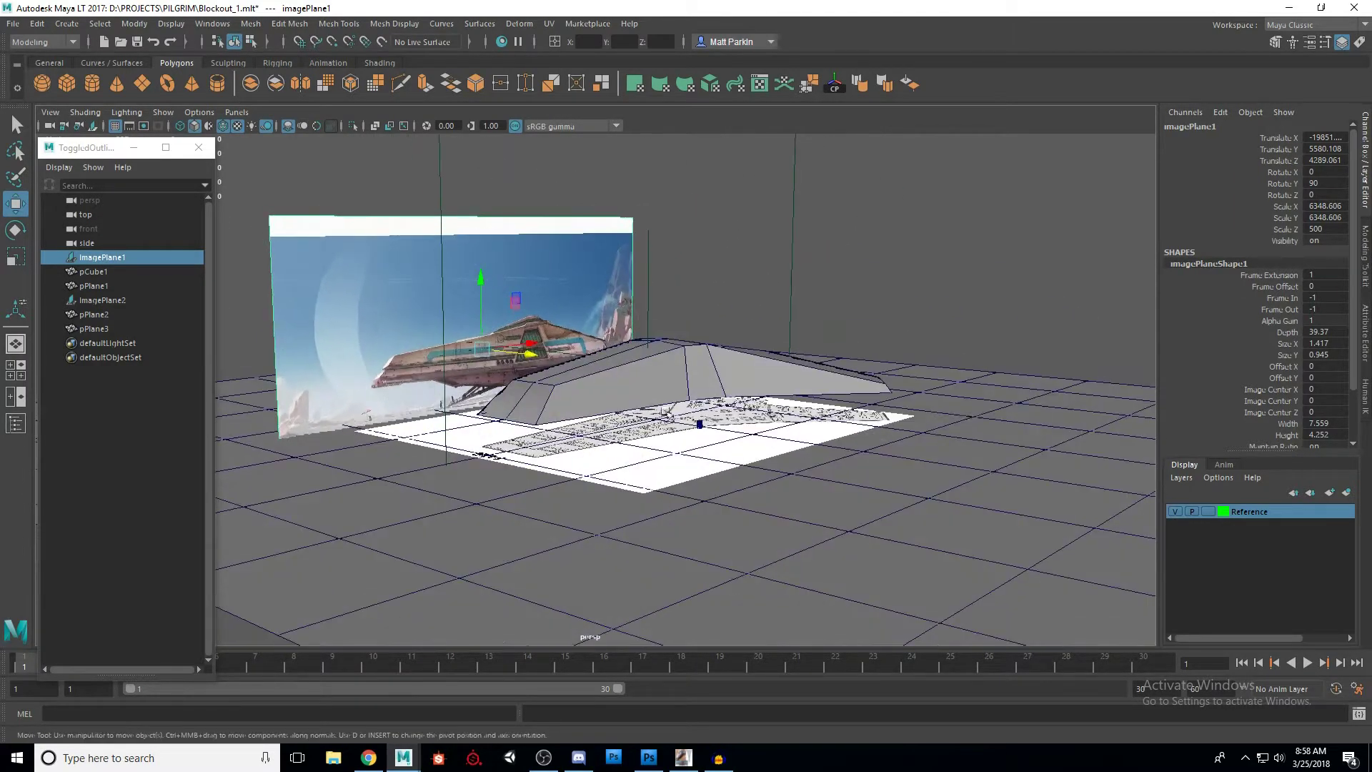
left_click(972, 422)
left_click(1185, 125)
type("Ground_Plane")
key("Return")
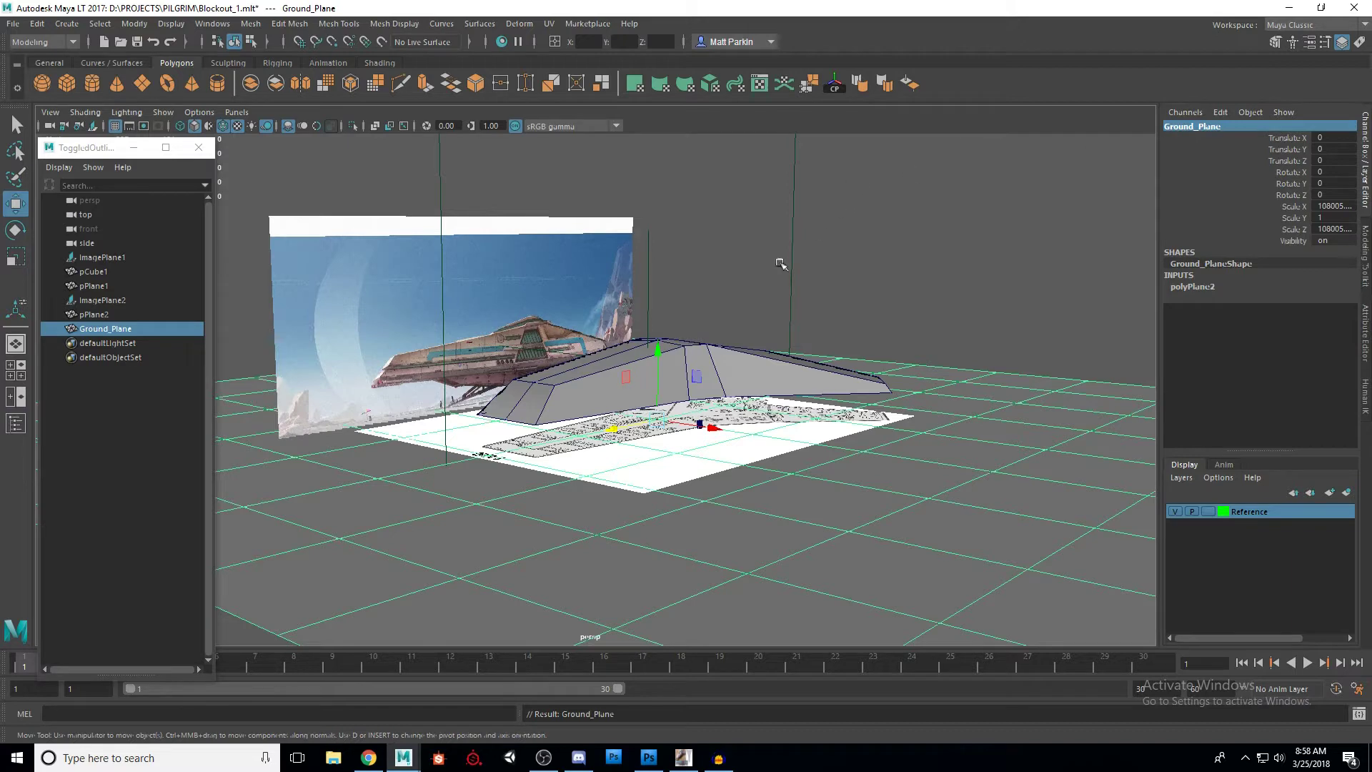
Step: Rename the right half of the ship mesh to GB_Ship_R
left_click(759, 269)
left_click(772, 379)
left_click_drag(757, 286, 759, 344, "alt")
left_click(1213, 126)
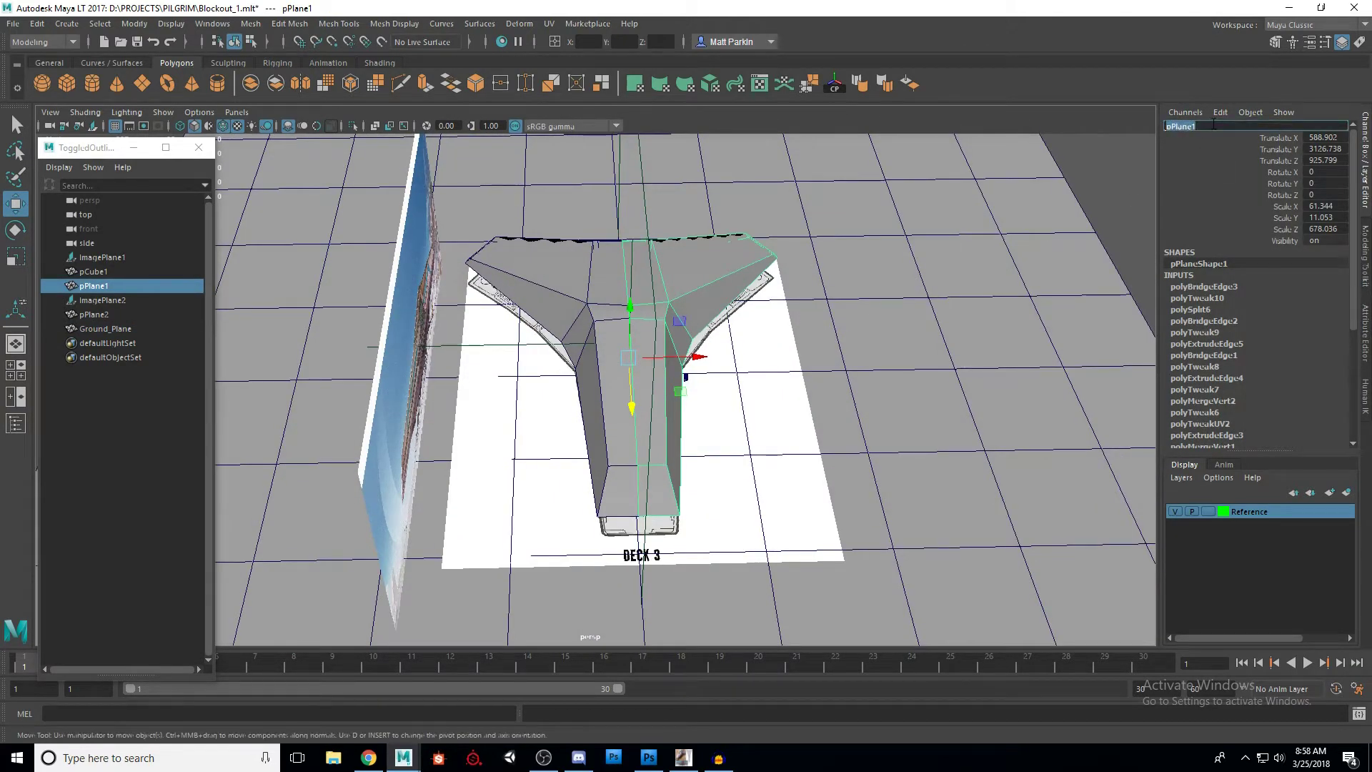
type("GB_Ship_R")
key("Return")
Step: Rename the mirrored left half of the ship mesh to GB_Ship_L and clear the selection
left_click_drag(741, 432, 576, 337, "alt")
left_click(575, 337)
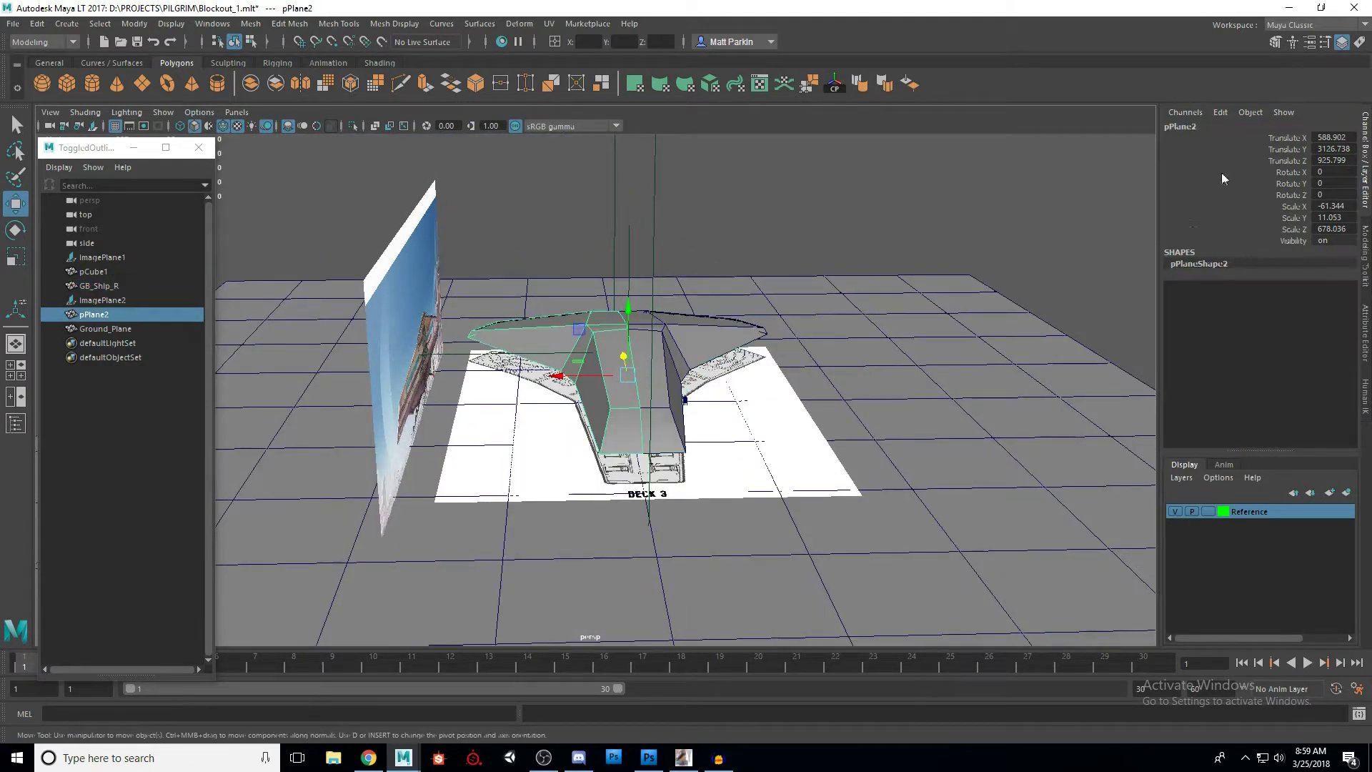
double_click(1201, 128)
type("GB_Ship")
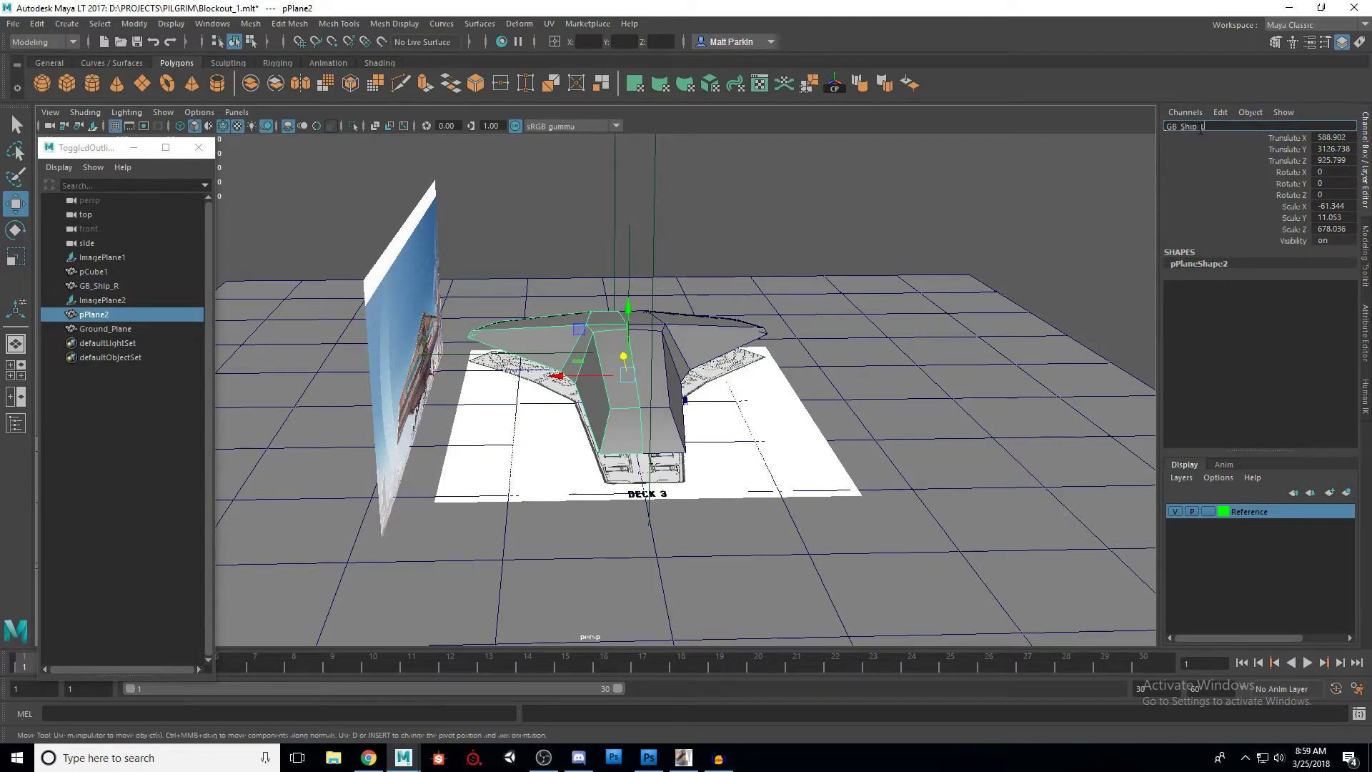
type("_L")
key("Return")
left_click(680, 218)
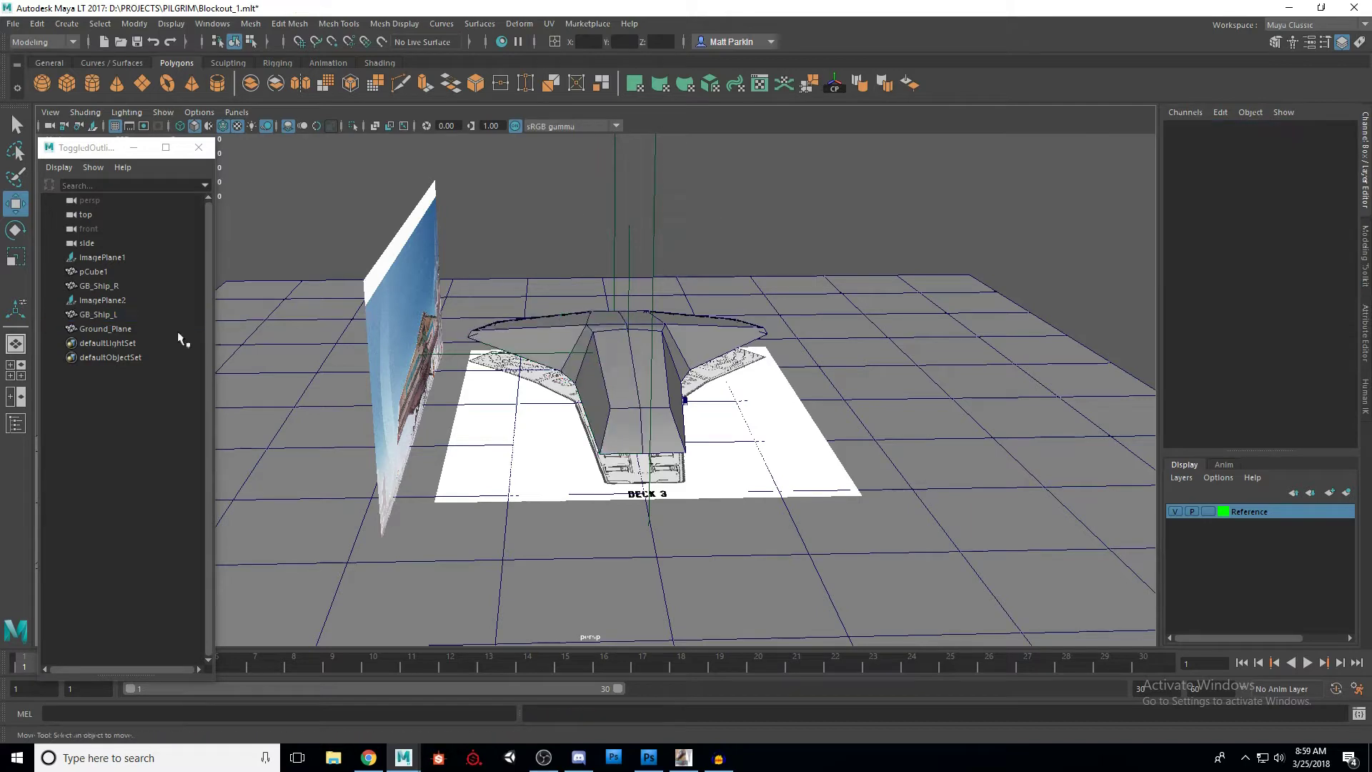
Step: Check which ship half belongs to GB_Ship_R and which to GB_Ship_L by selecting each in the Outliner
left_click(117, 286)
left_click(119, 313)
left_click(120, 285)
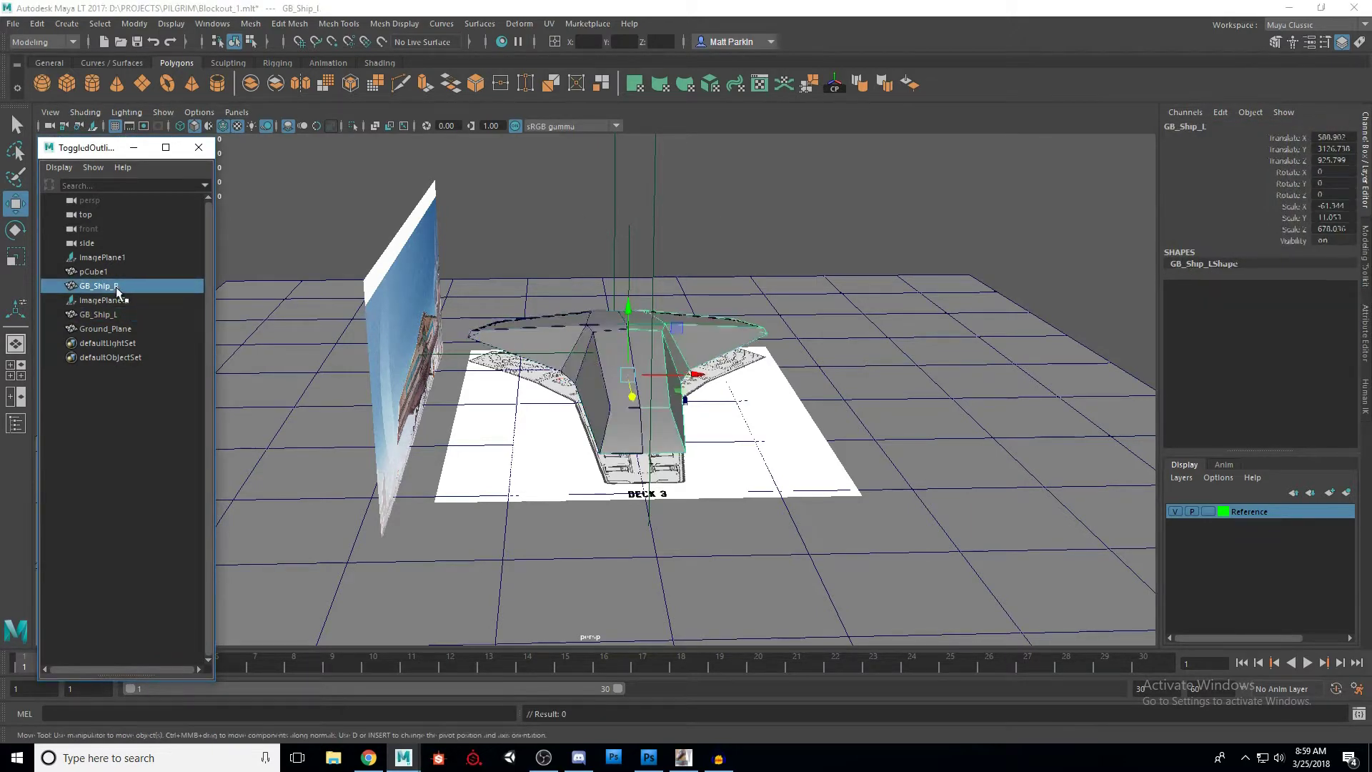
left_click(829, 239)
Step: Rename the small human-scale cube beside the deck plan to Ref_Human
left_click_drag(845, 226, 776, 390, "alt")
scroll(775, 389, "up", 10)
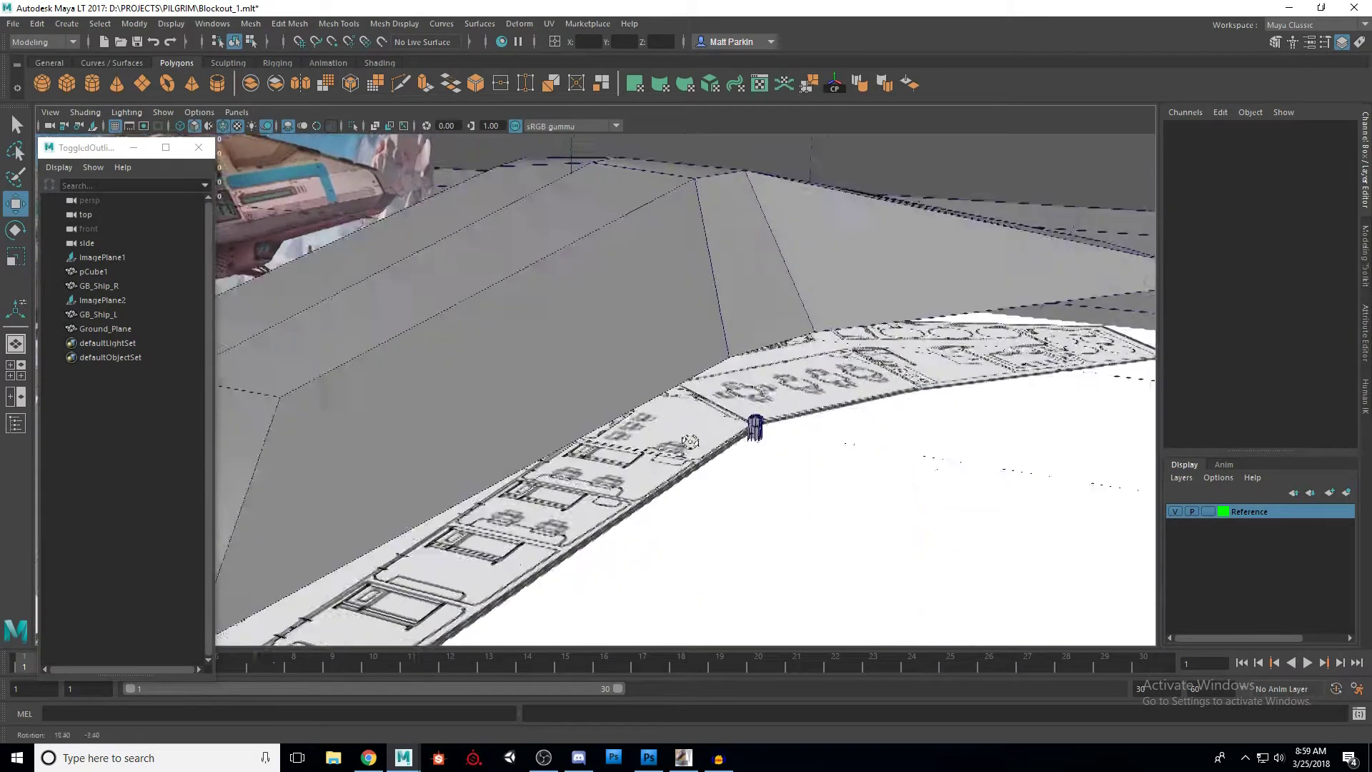
left_click(759, 429)
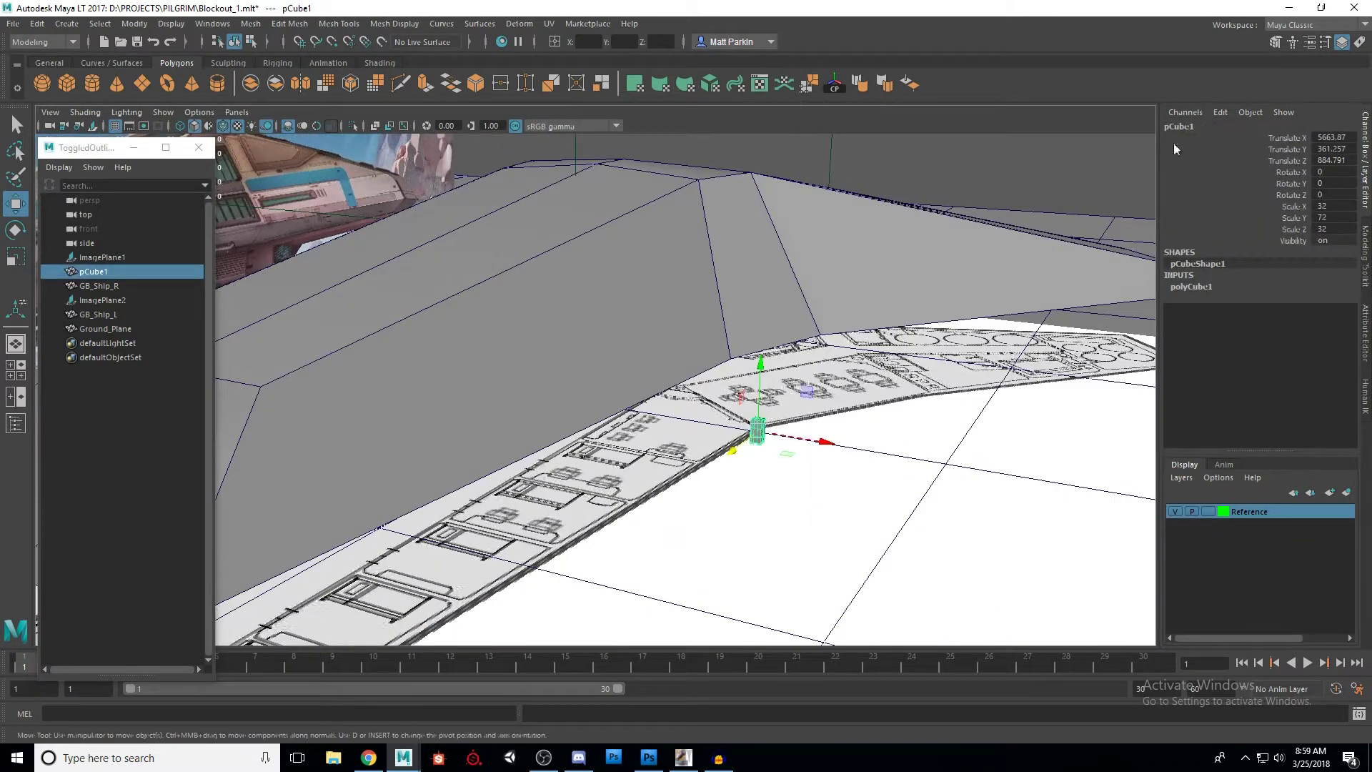
type("Human")
key("BackSpace")
key("BackSpace")
key("BackSpace")
key("BackSpace")
key("BackSpace")
type("Ref_Human")
key("Return")
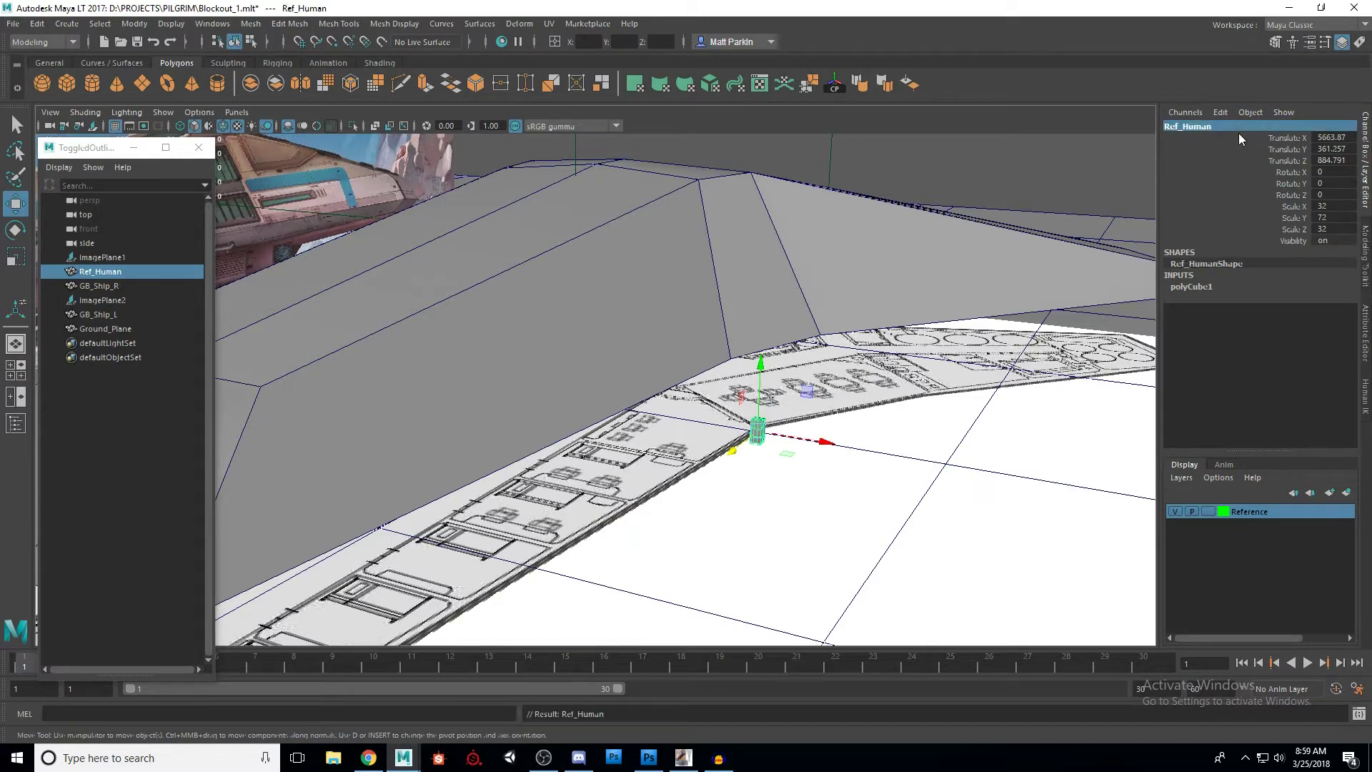
Step: Rename the upright concept-art image plane behind the ship to Ref_Side
left_click_drag(853, 207, 536, 241, "alt")
left_click(729, 326)
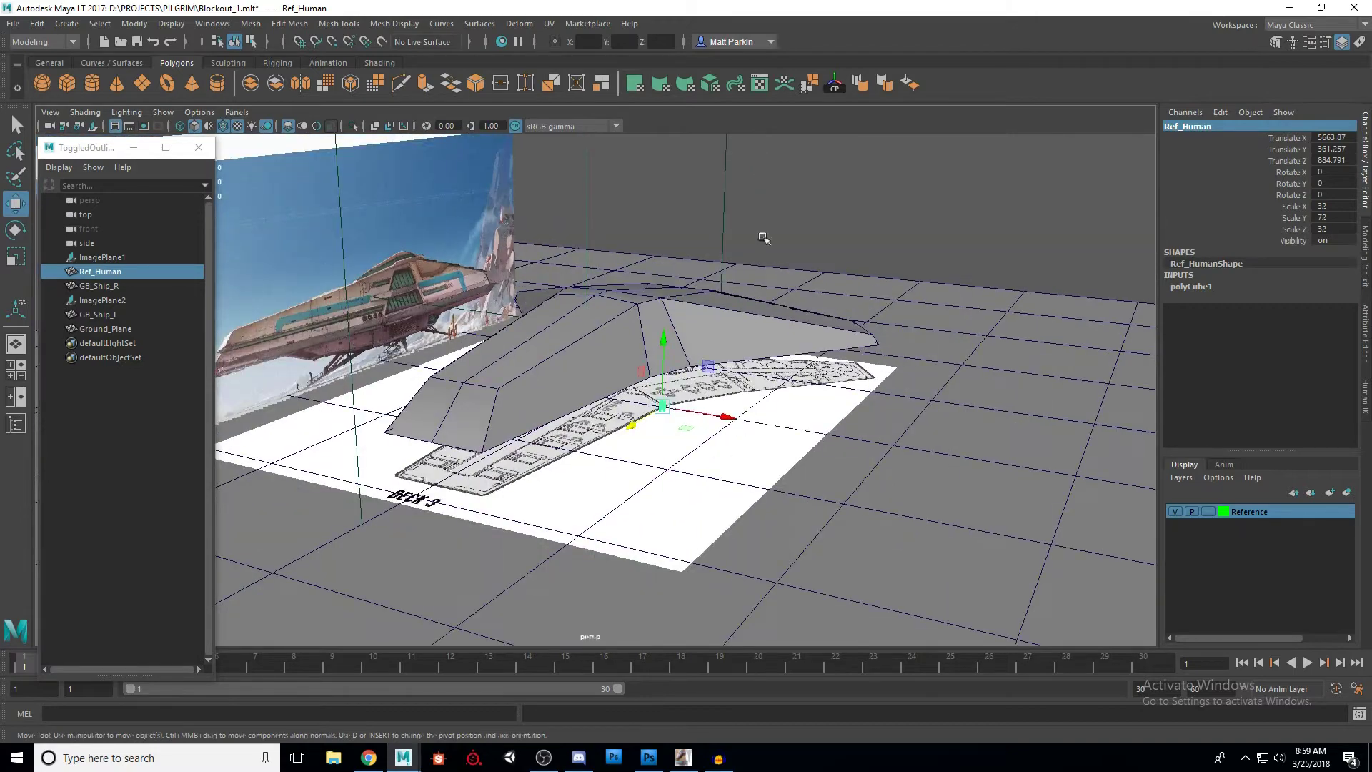
left_click(535, 240)
left_click(1216, 126)
type("Ref_Side")
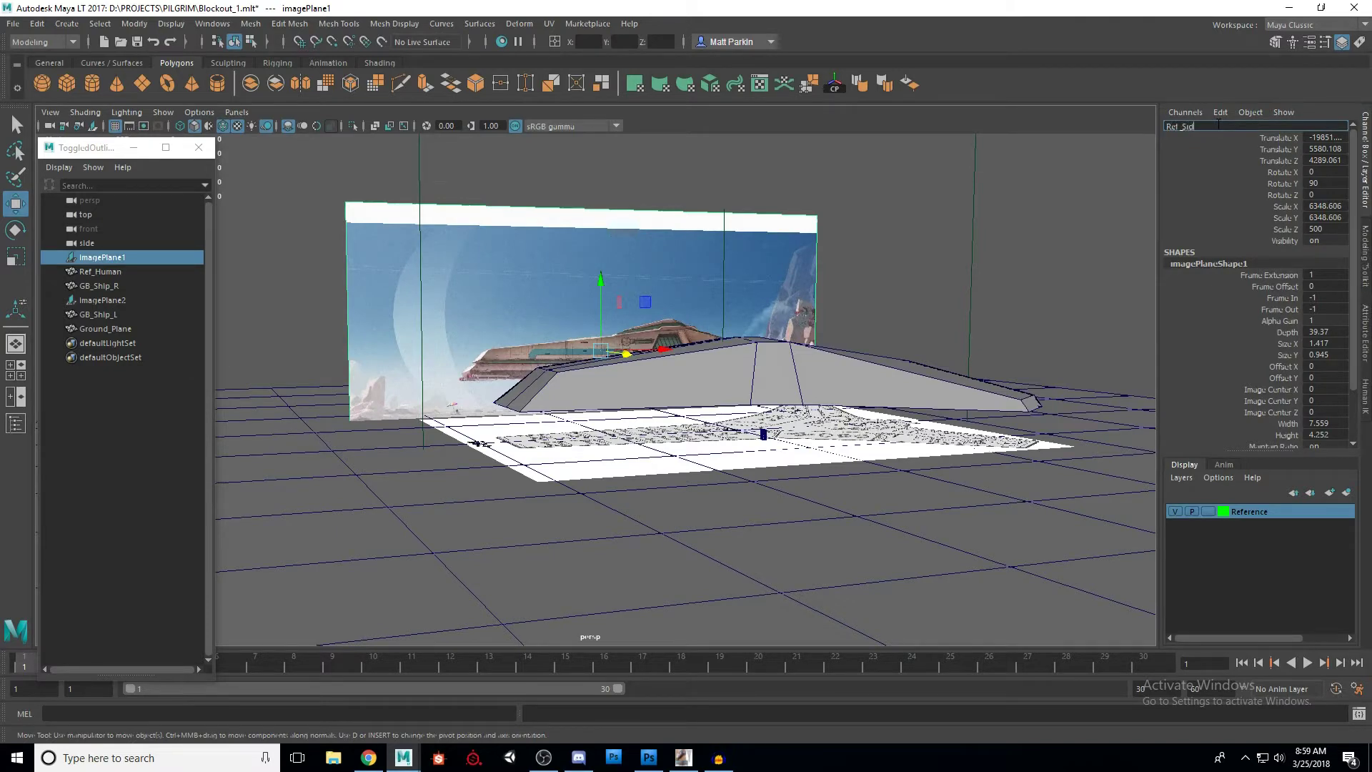
key("Return")
Step: Select the ground plane beneath the ship
left_click_drag(916, 336, 958, 229, "alt")
left_click(827, 443)
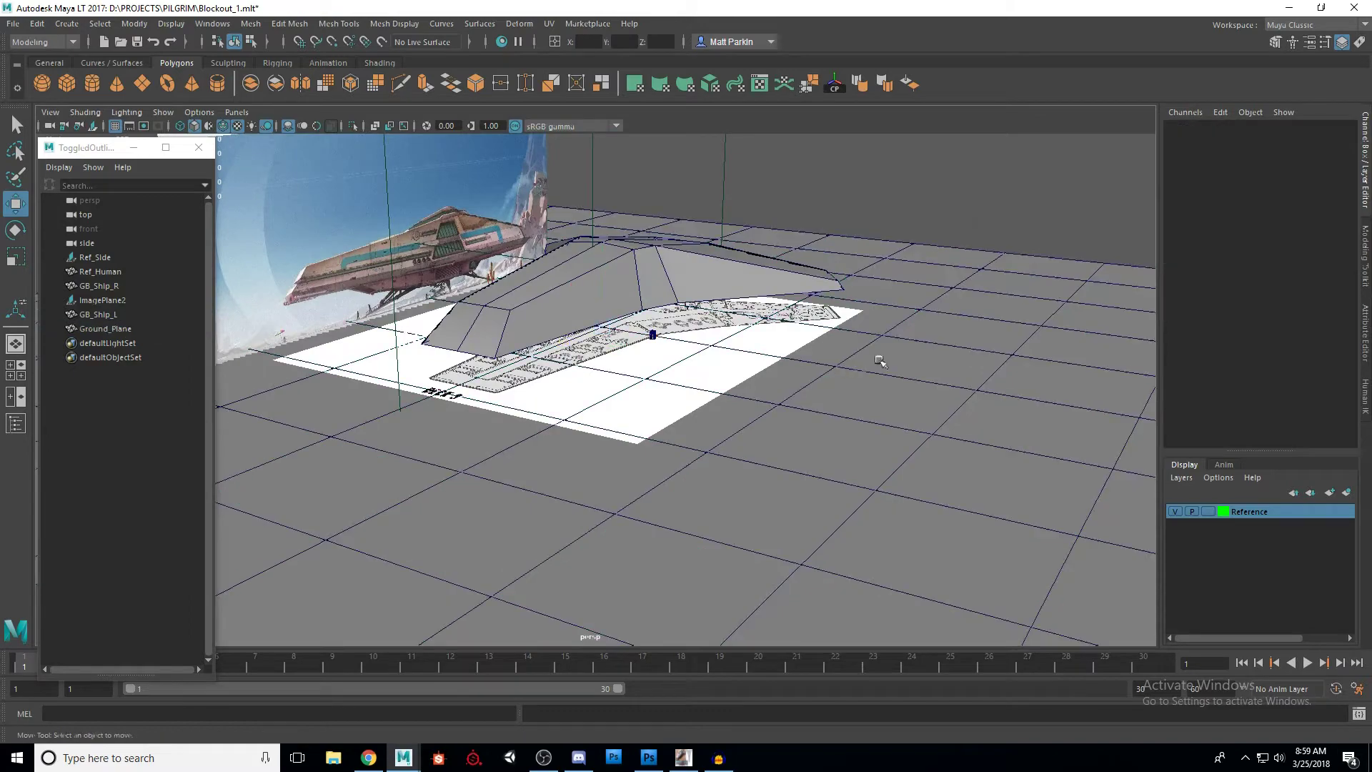
left_click_drag(754, 366, 697, 461, "alt")
left_click_drag(700, 373, 944, 444, "alt")
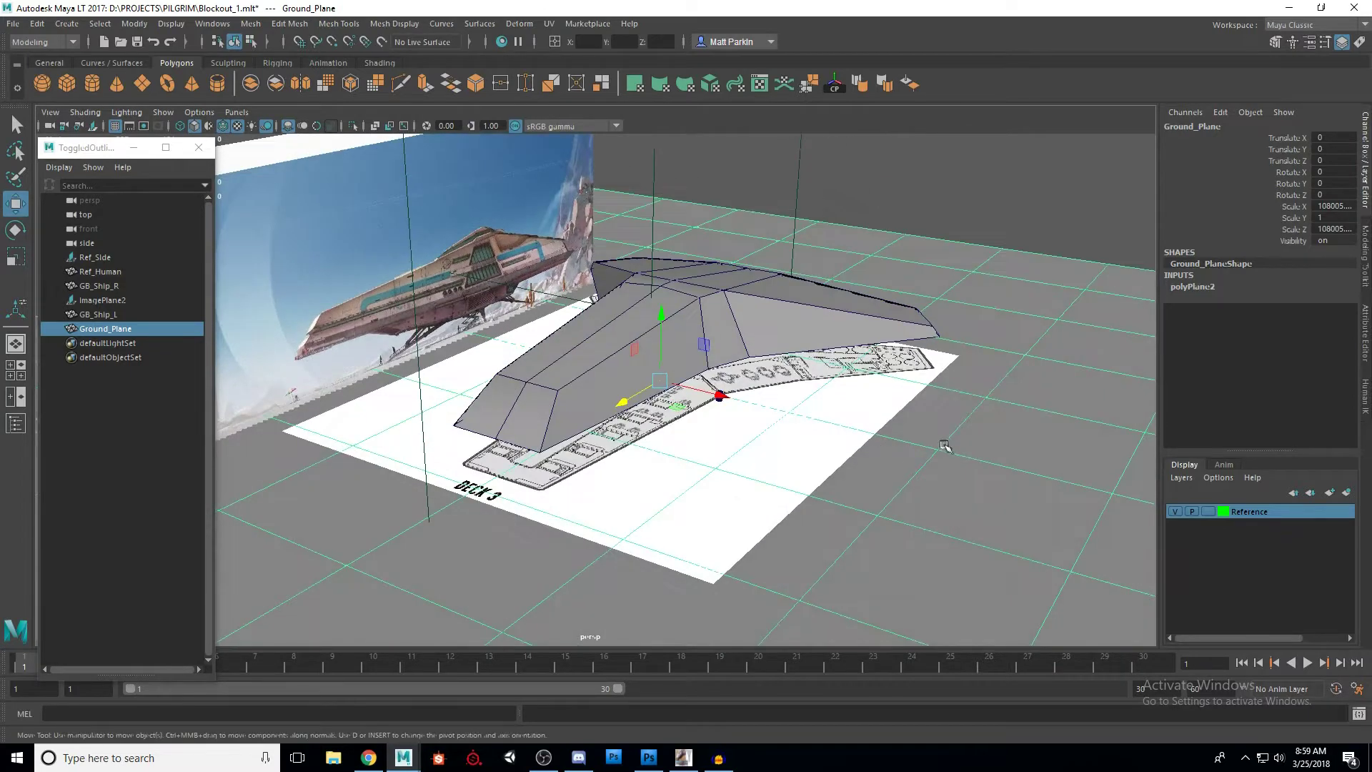
left_click(909, 345)
left_click(833, 407)
left_click(831, 411)
left_click(899, 375)
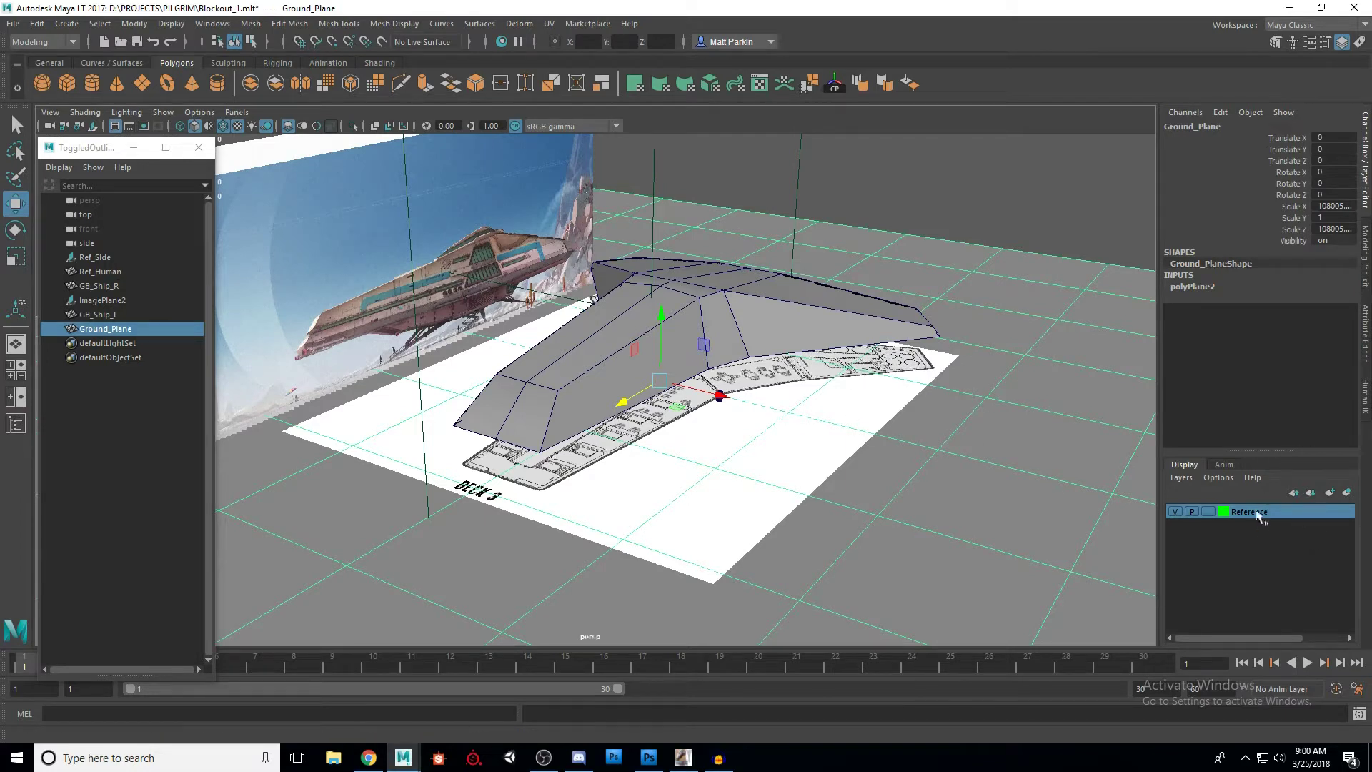
Step: Create a new display layer named Geometry with a blue layer colour
left_click(1328, 496)
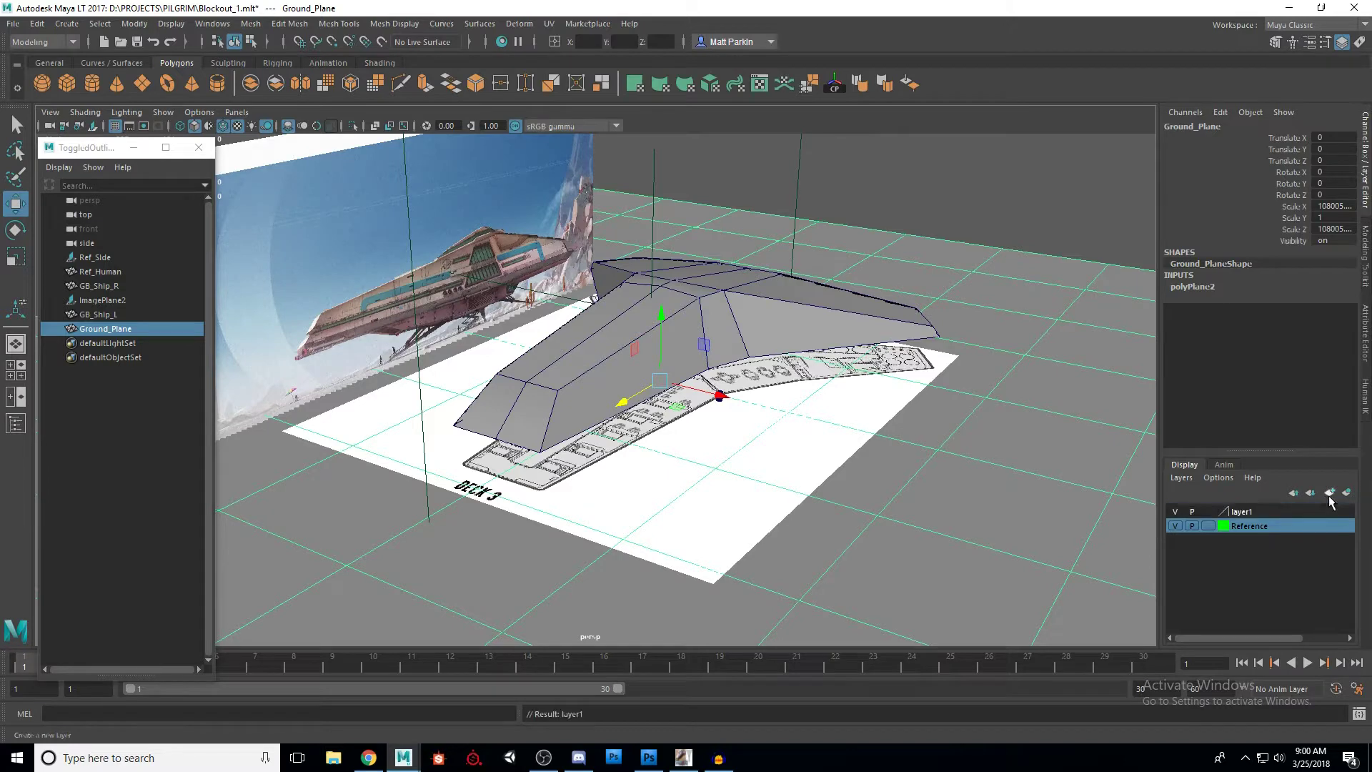
left_click(1244, 514)
double_click(1244, 513)
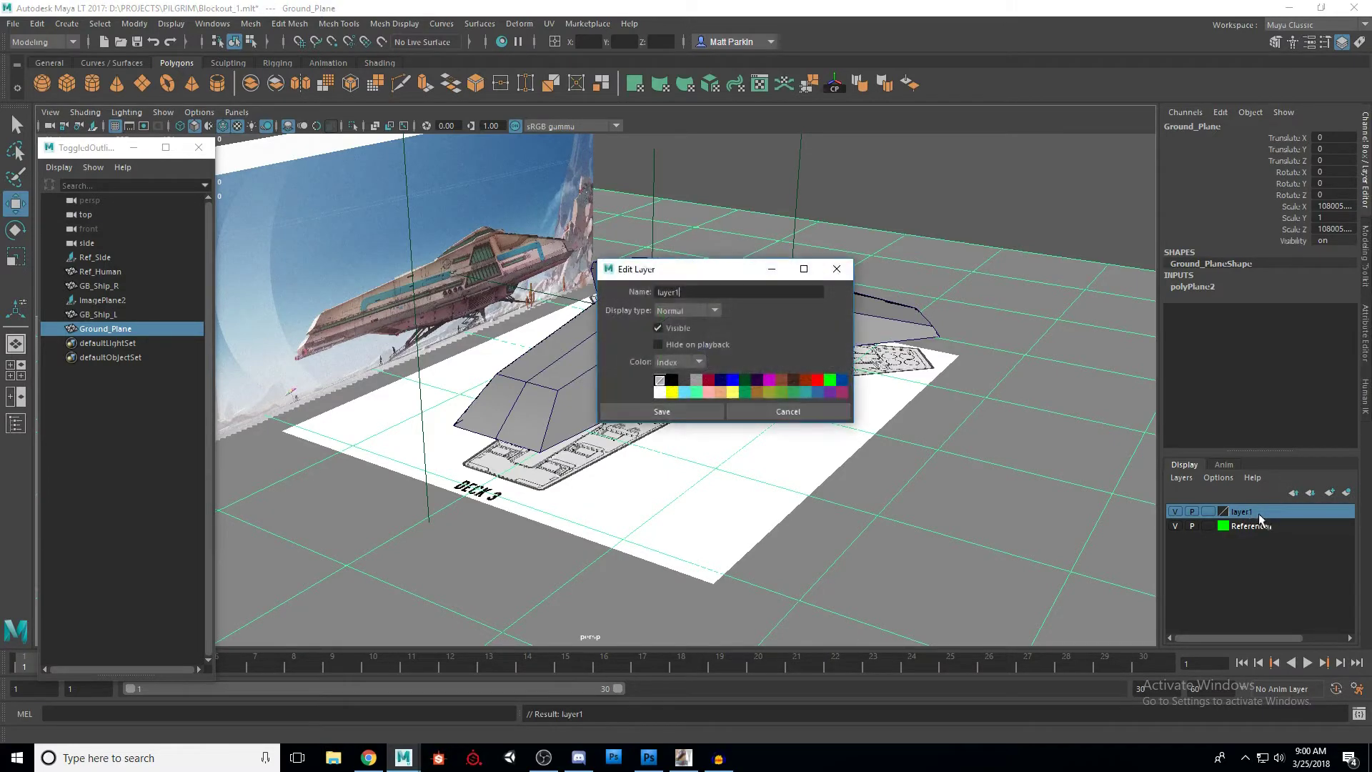
left_click_drag(711, 293, 655, 293)
type("Geometry")
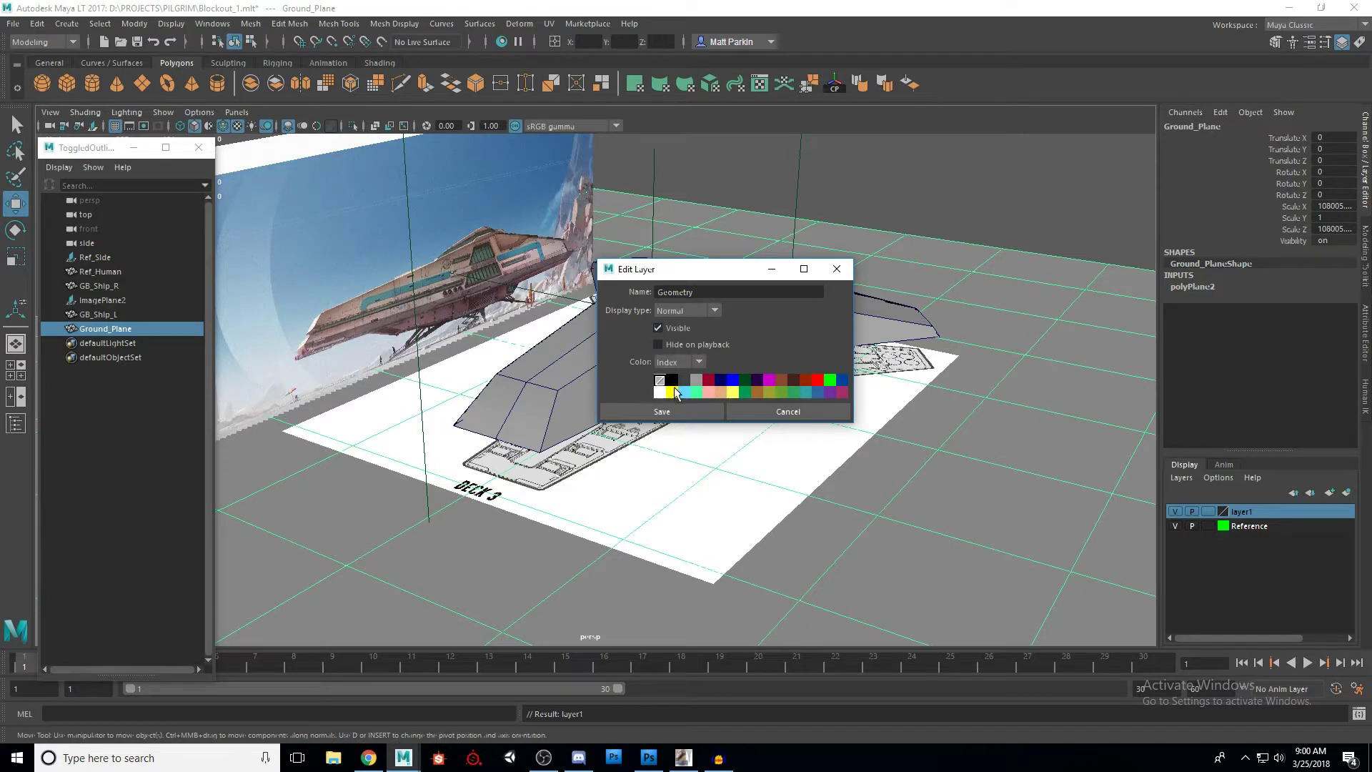
left_click(733, 380)
left_click(662, 412)
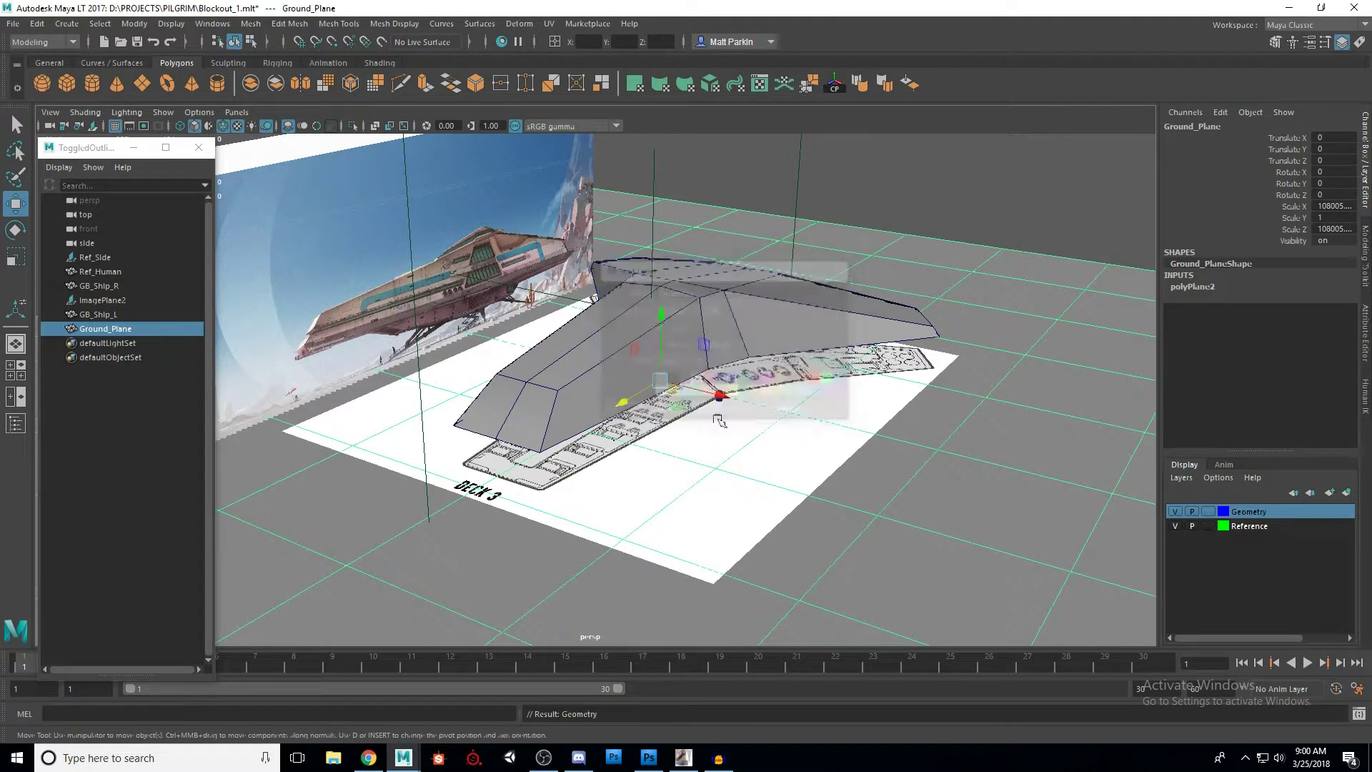
Step: Add both ship halves and the ground plane to the Geometry layer
left_click_drag(822, 392, 676, 379, "alt")
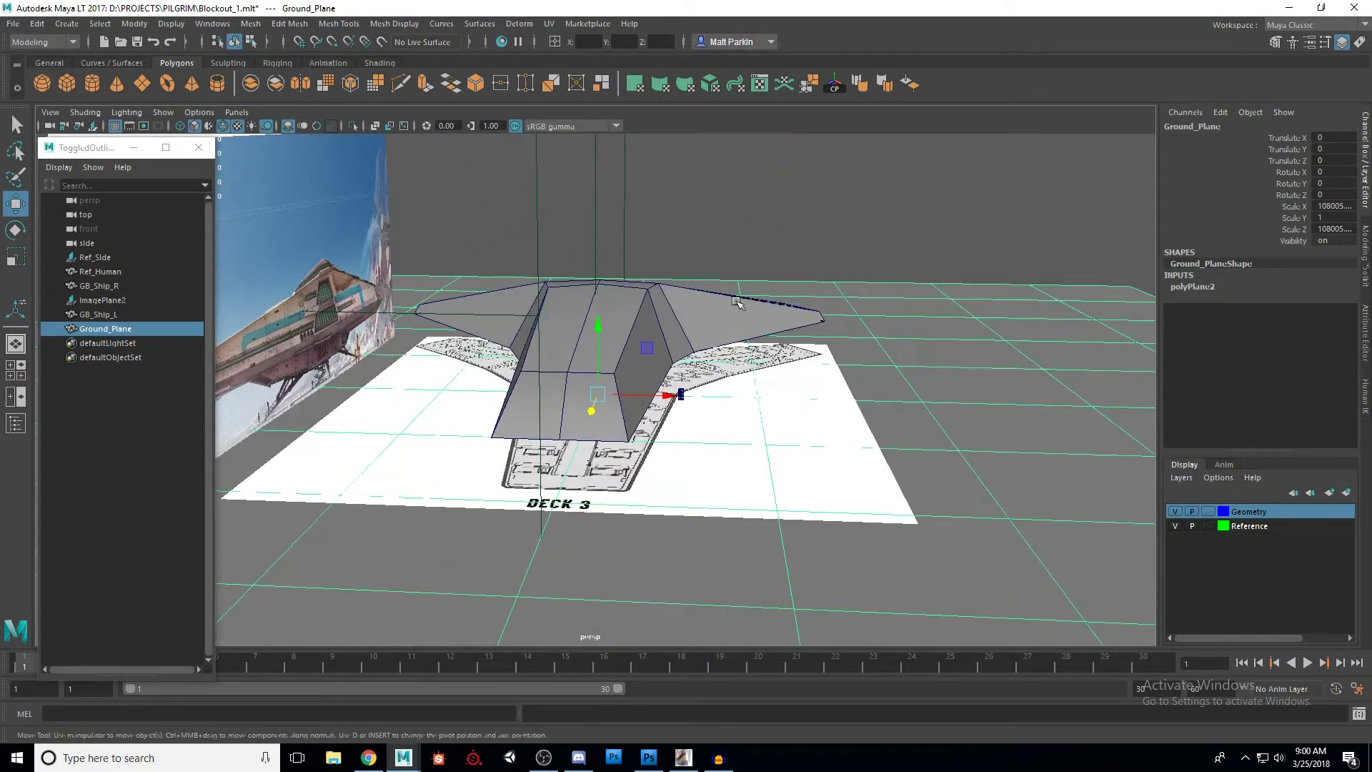
left_click(714, 336, "shift")
left_click(565, 321, "shift")
scroll(687, 406, "up", 5)
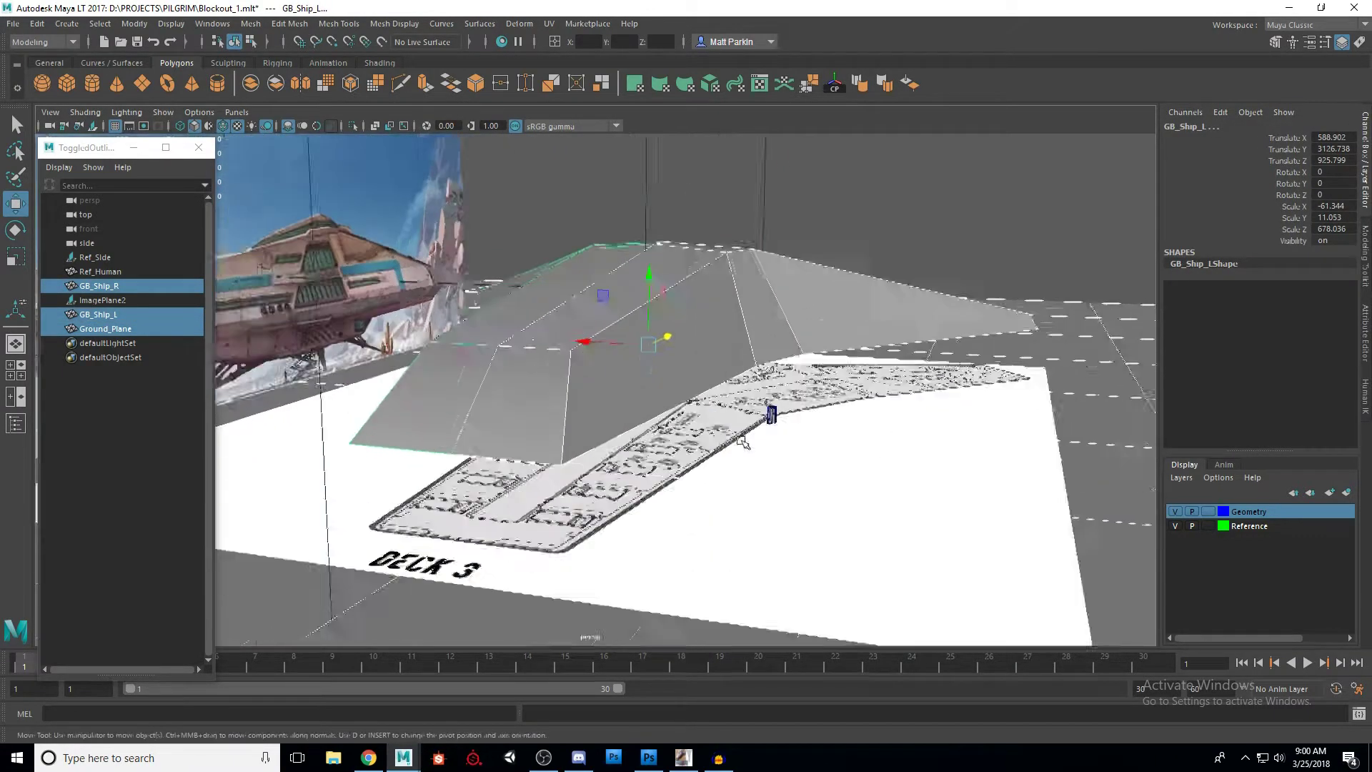
middle_click_drag(873, 433, 631, 398, "alt")
scroll(631, 398, "up", 3)
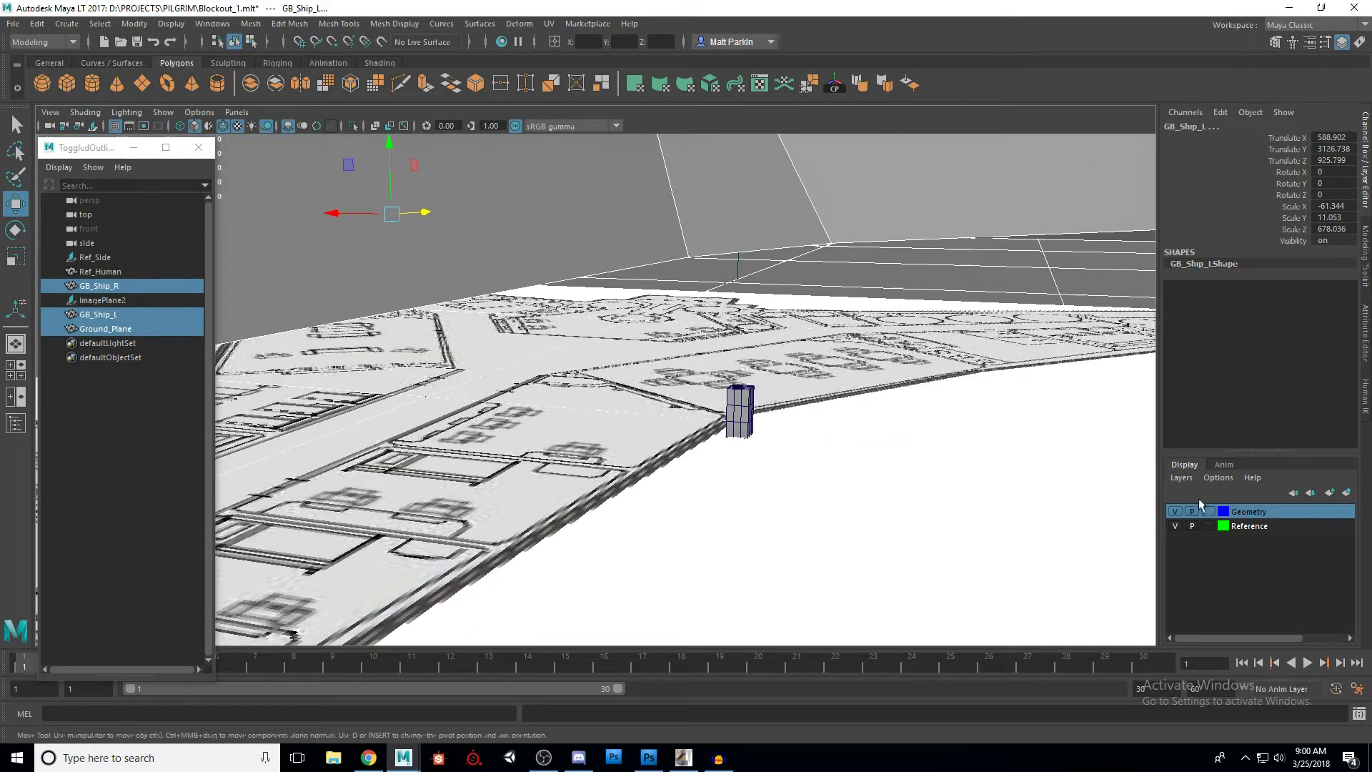
right_click_drag(1150, 483, 776, 336, "alt")
left_click_drag(775, 329, 731, 363, "alt")
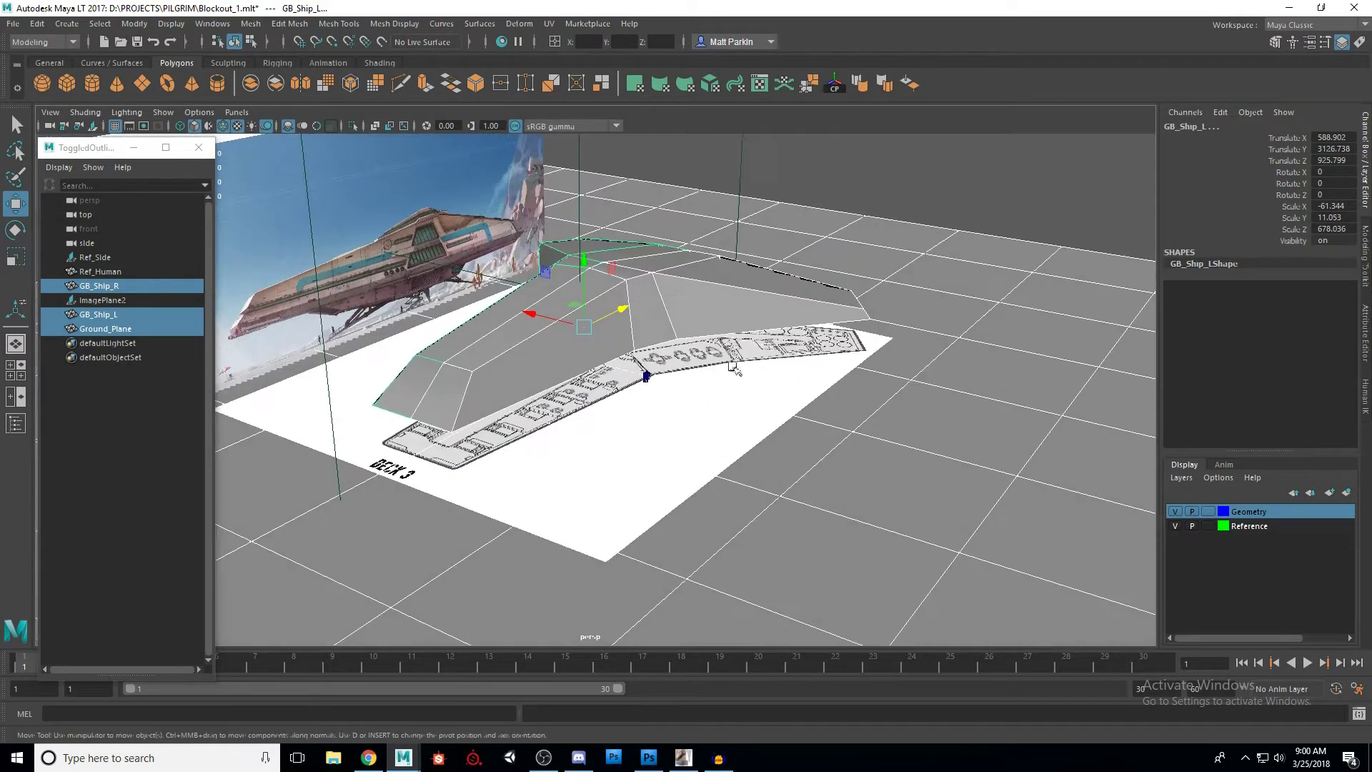
right_click(1245, 517)
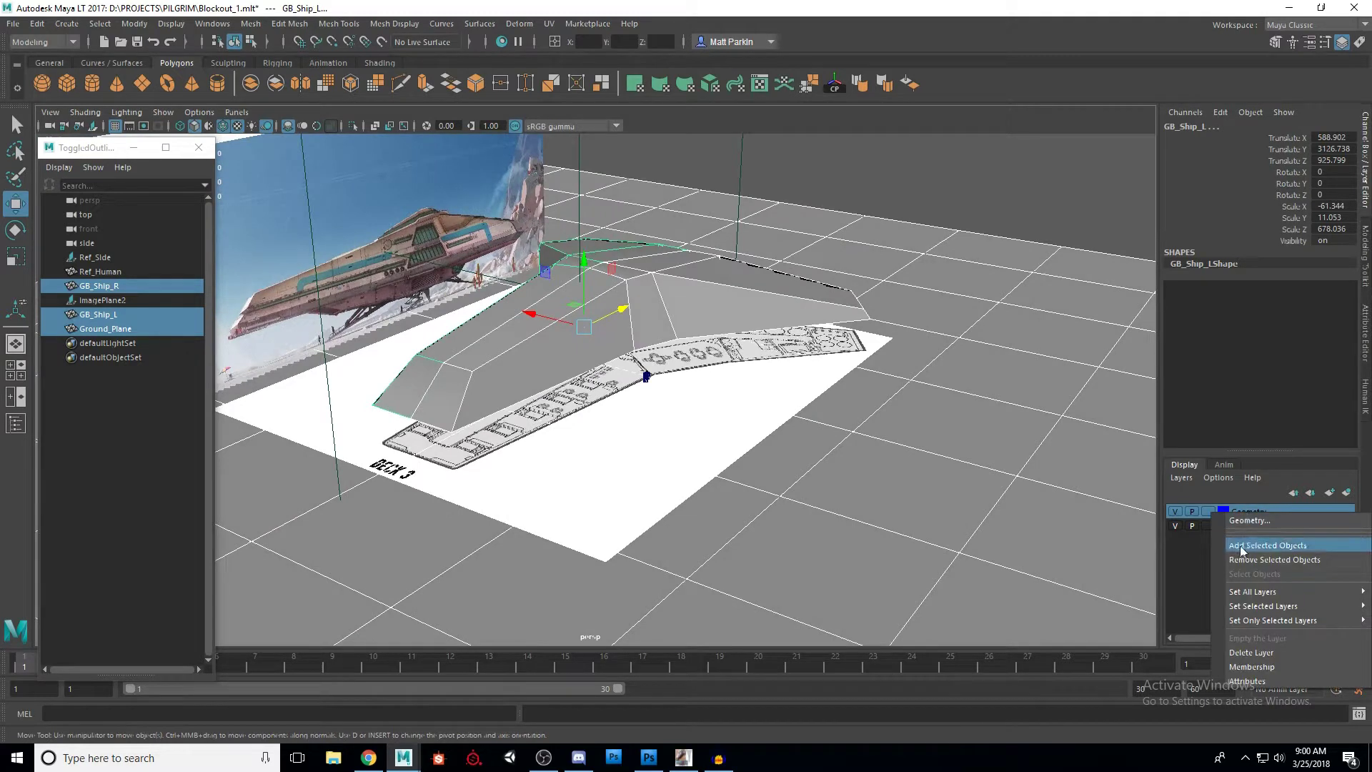
left_click(1272, 547)
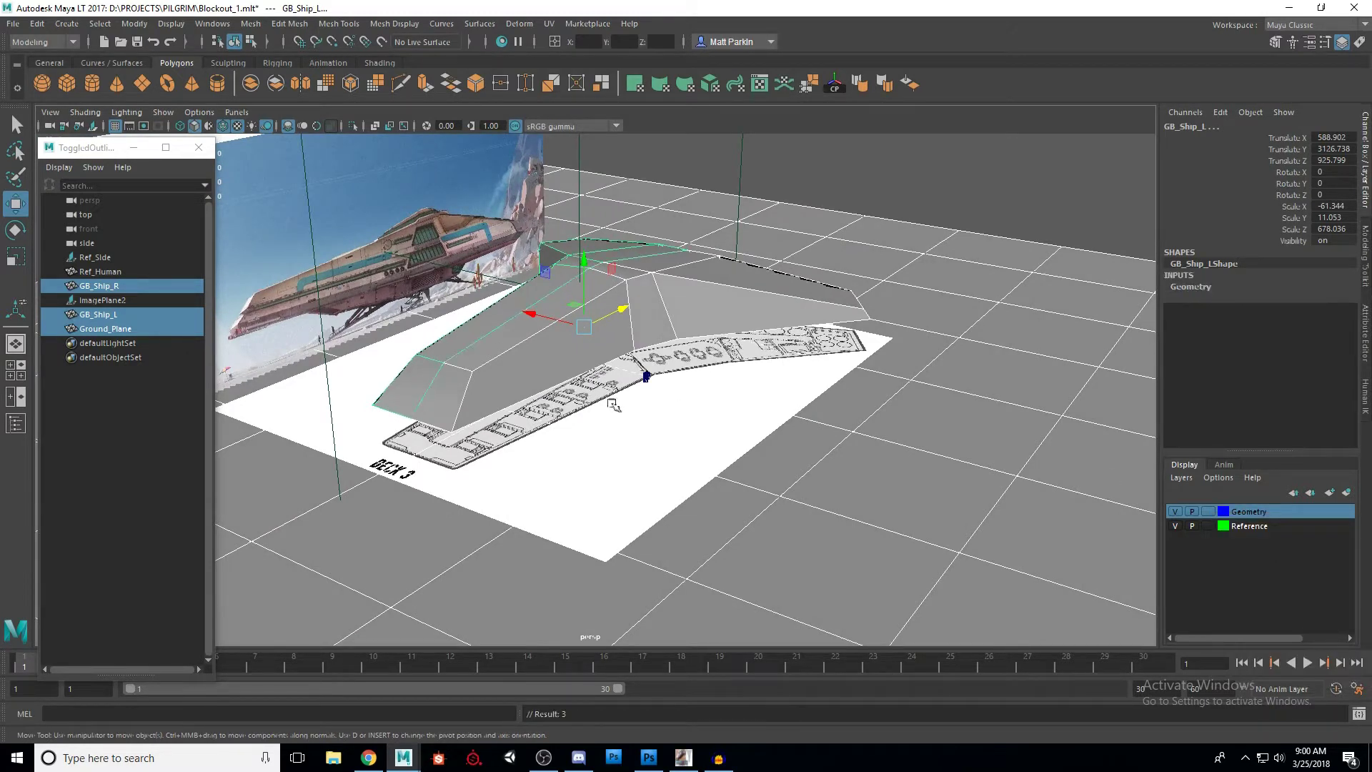
Step: Toggle the Geometry layer's visibility repeatedly to test its contents, leaving the layer hidden
left_click(1175, 511)
mouse_move(715, 427)
left_mouse_down("alt")
mouse_move(649, 422)
mouse_move(692, 420)
left_mouse_up("alt")
left_click(891, 384)
middle_click_drag(803, 416, 839, 417, "alt")
scroll(840, 417, "up", 3)
left_click(1175, 511)
left_click(1175, 511)
left_click(1175, 511)
left_click(1176, 511)
left_click(1175, 511)
left_click(1175, 511)
Step: Select the Deck 3 floor plan image plane and switch to the four-view layout
left_click_drag(779, 443, 803, 434, "alt")
left_click_drag(885, 397, 735, 429, "alt")
left_click(861, 439)
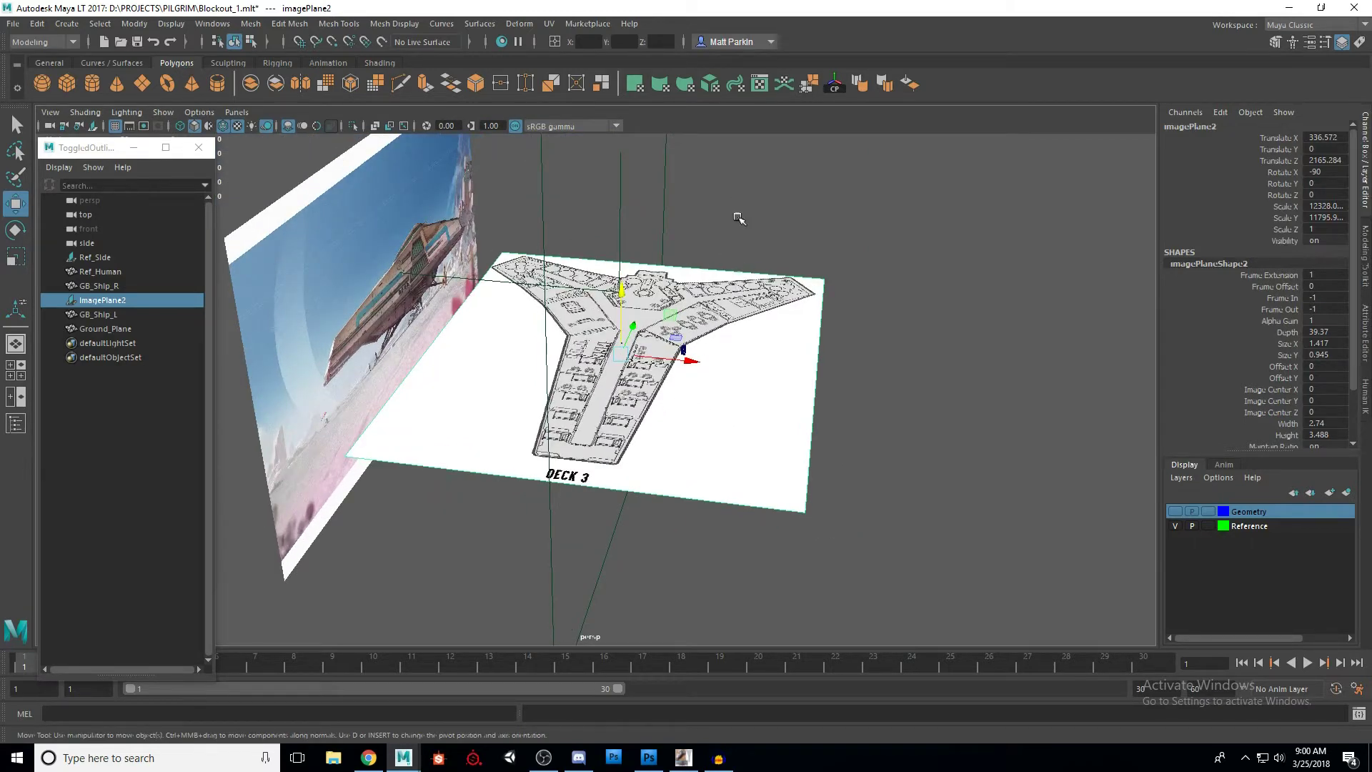
left_click_drag(784, 427, 709, 409, "alt")
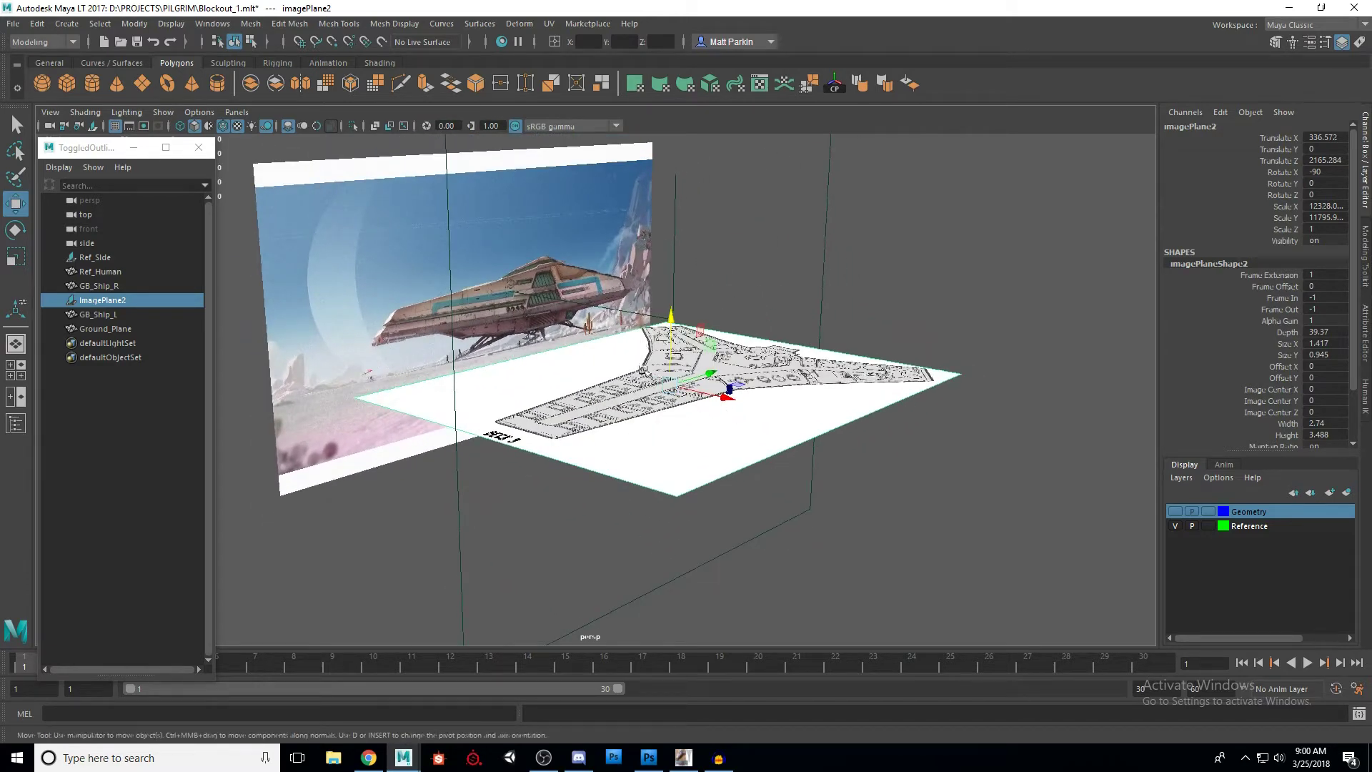
key("space")
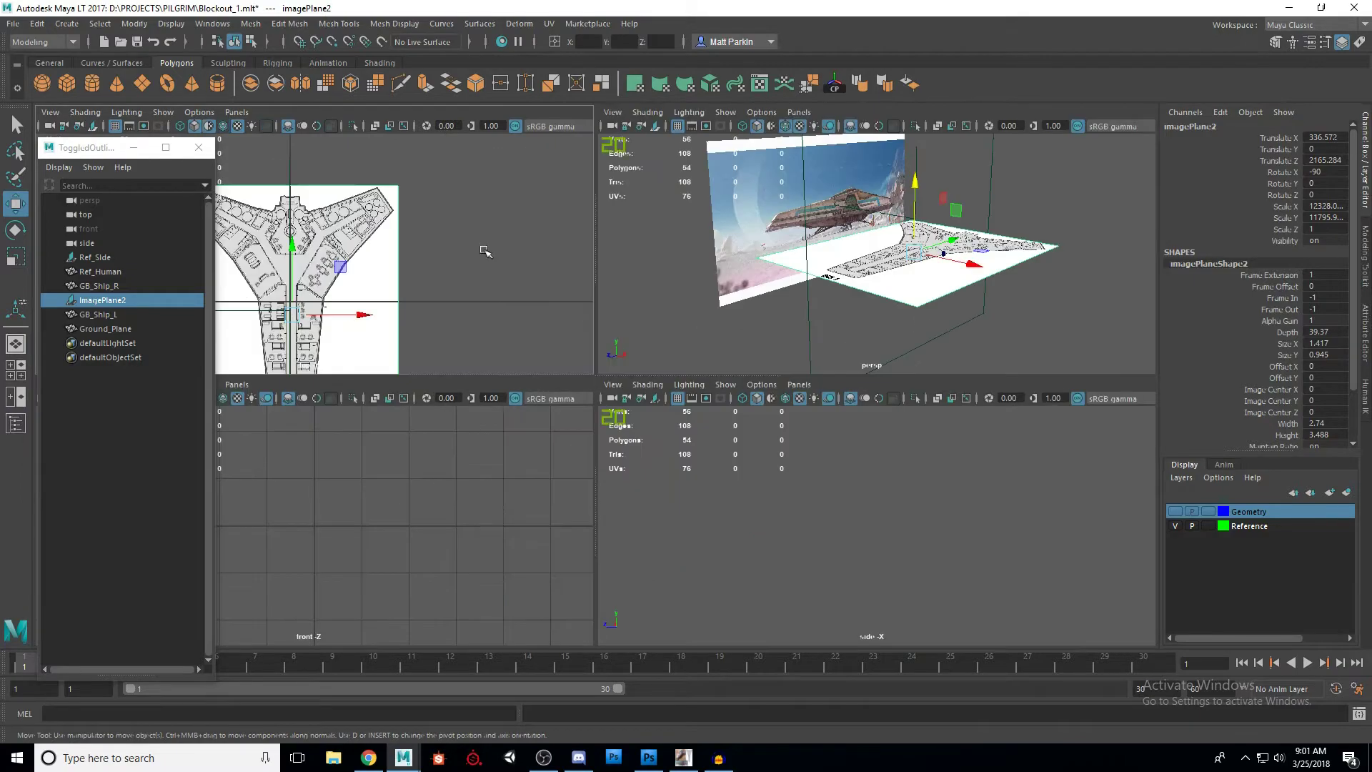
Step: Examine the Deck 3 floor plan's room layout closely in the top view, from the bridge down to the rear cabins
key("space")
scroll(659, 416, "up", 10)
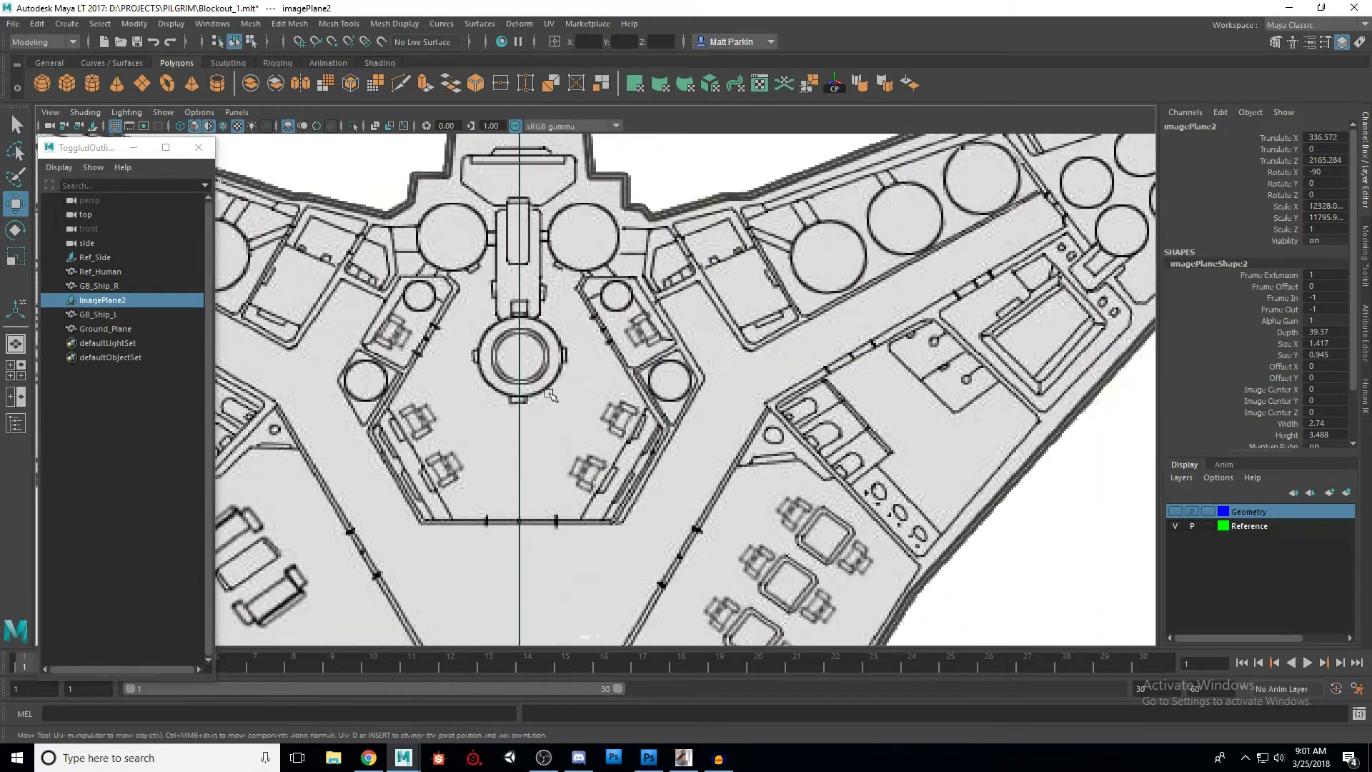
scroll(546, 391, "up", 1)
middle_click_drag(523, 373, 560, 489, "alt")
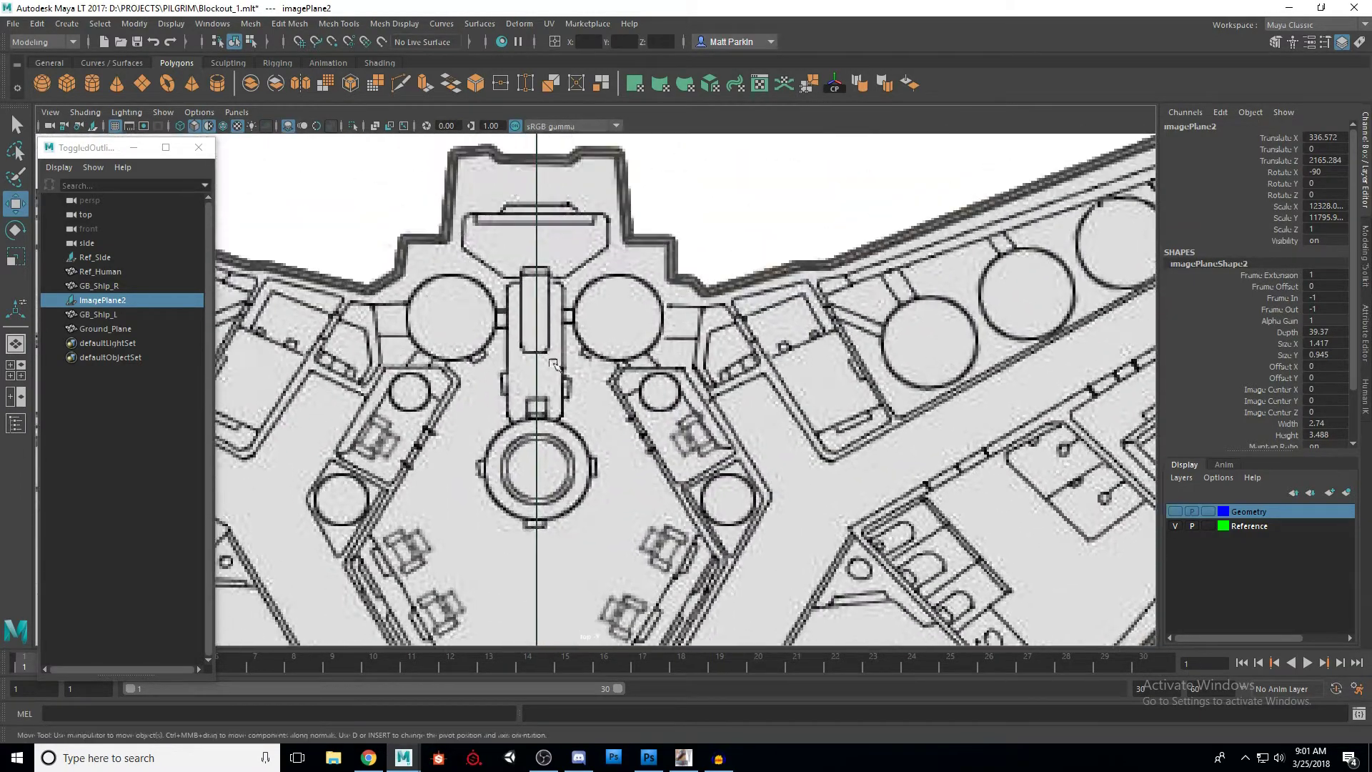
scroll(553, 272, "down", 1)
scroll(555, 275, "down", 6)
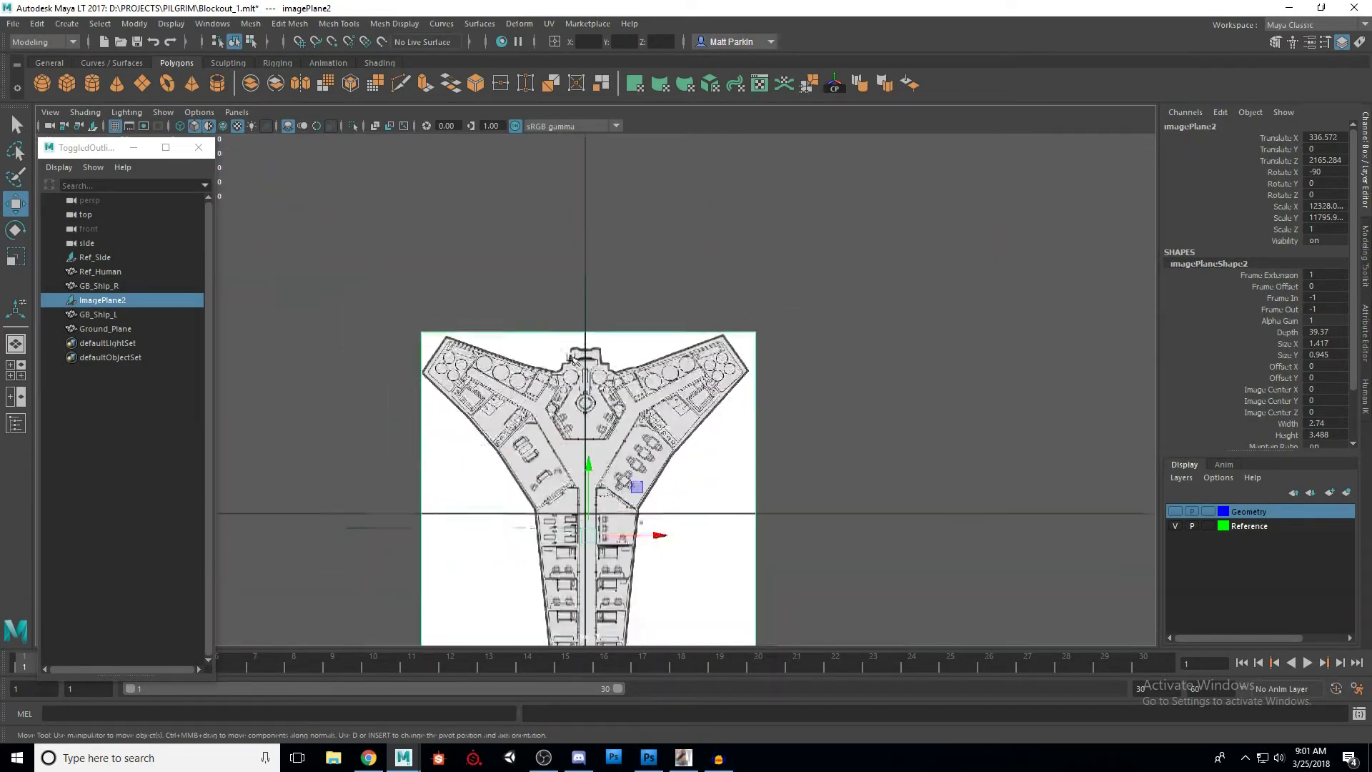
scroll(561, 429, "up", 8)
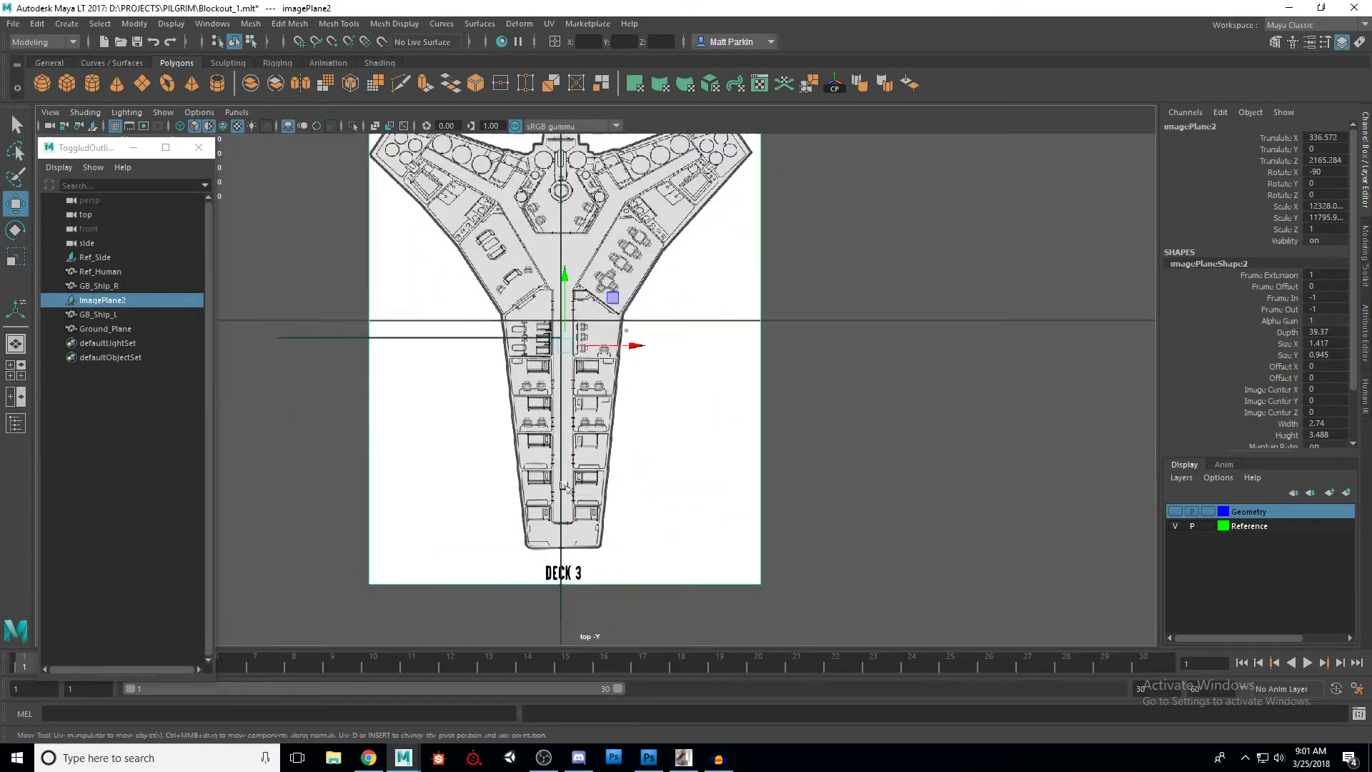
scroll(559, 490, "down", 3)
scroll(587, 419, "down", 6)
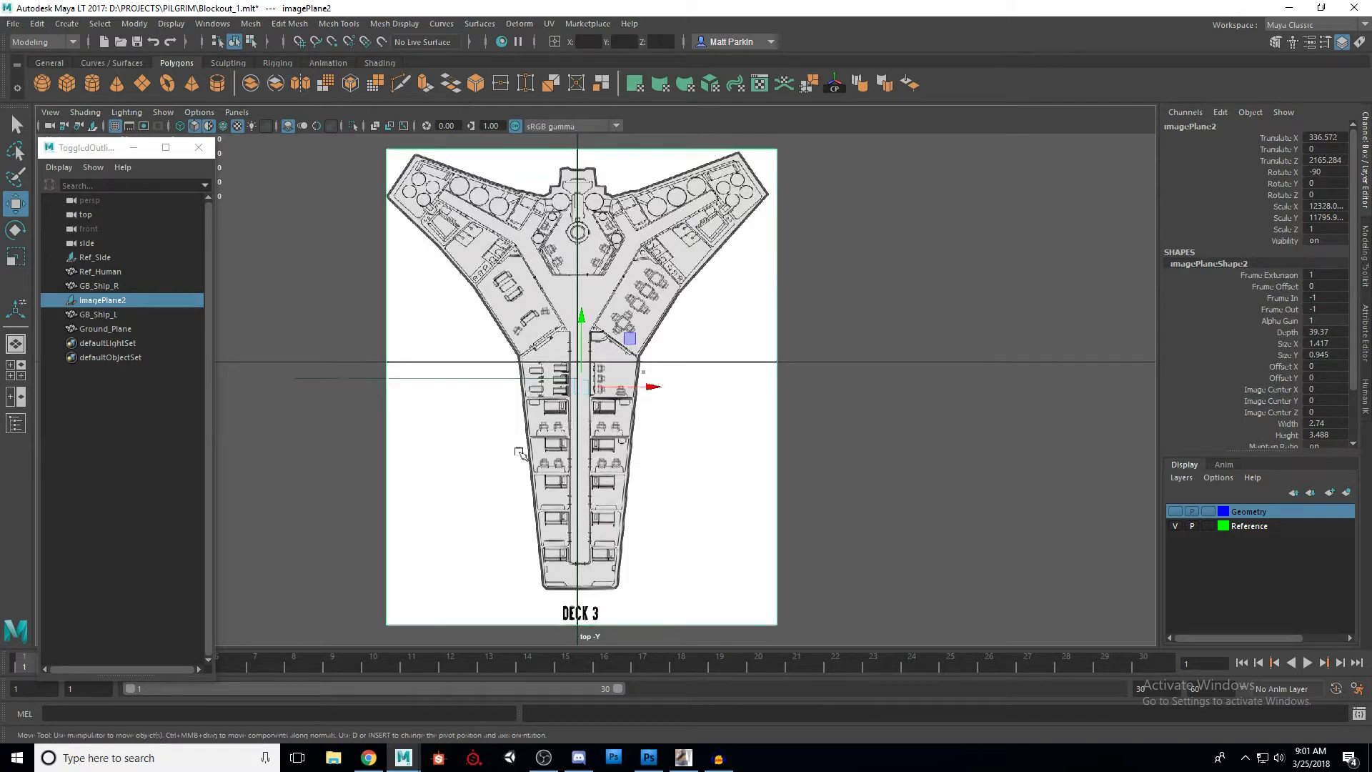
scroll(520, 453, "down", 2)
left_click_drag(390, 355, 447, 381)
Step: Rename the Deck 3 floor plan image plane as Ref_Deck3, working in the perspective view
key("space")
key("space")
mouse_move(690, 349)
left_mouse_down("alt")
mouse_move(723, 366)
mouse_move(870, 379)
mouse_move(662, 341)
mouse_move(600, 270)
mouse_move(753, 288)
mouse_move(579, 316)
mouse_move(736, 383)
mouse_move(715, 358)
mouse_move(673, 346)
left_mouse_up("alt")
scroll(751, 293, "down", 6)
left_click(812, 386)
left_click_drag(812, 386, 737, 417, "alt")
scroll(737, 416, "up", 5)
left_click(717, 402)
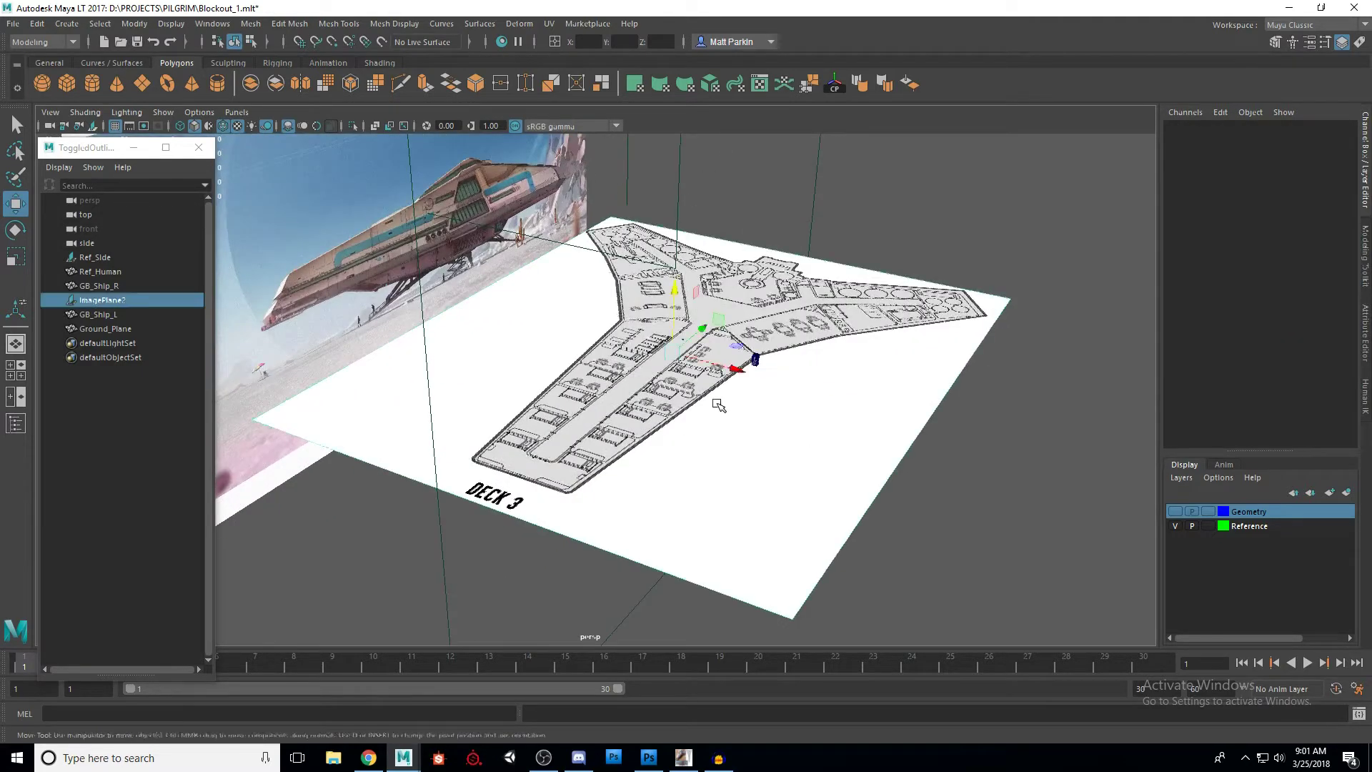
left_click_drag(789, 477, 753, 455, "alt")
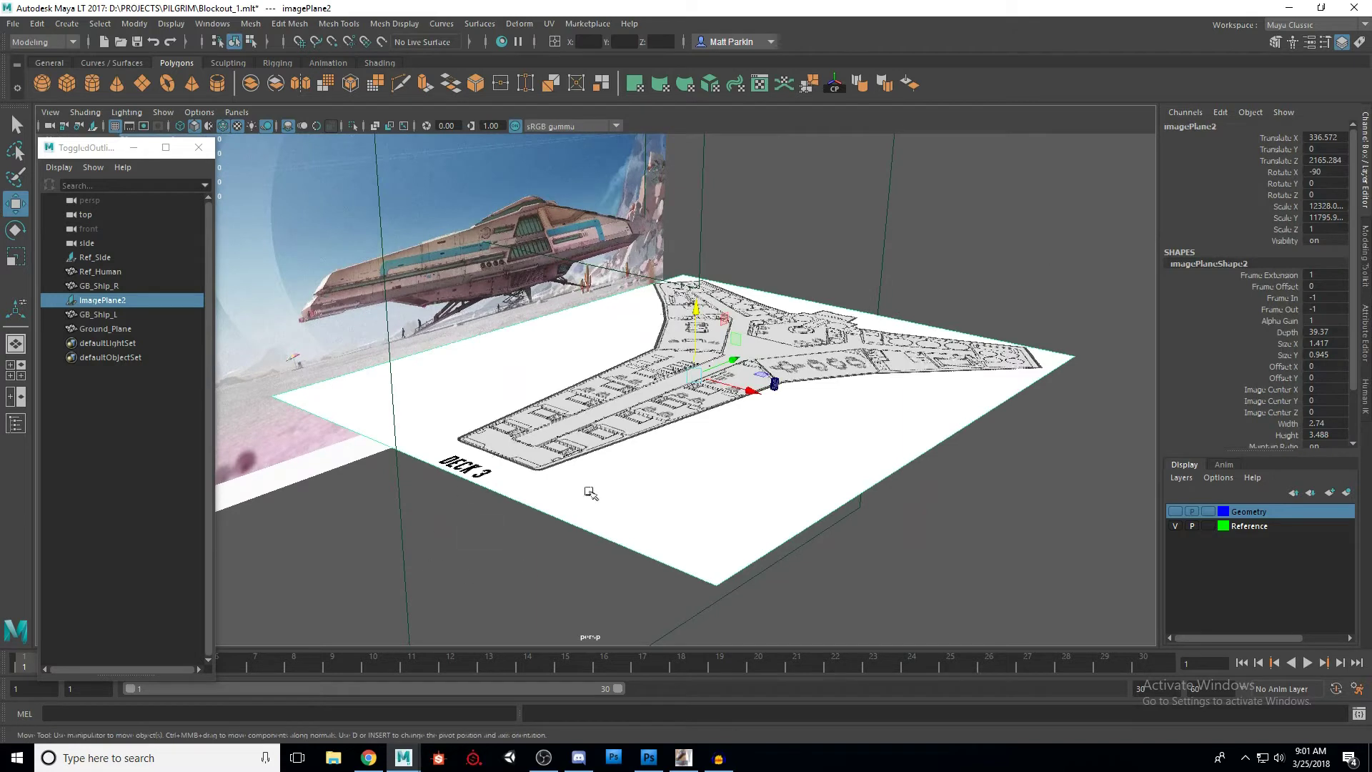
left_click(1212, 126)
type("Re")
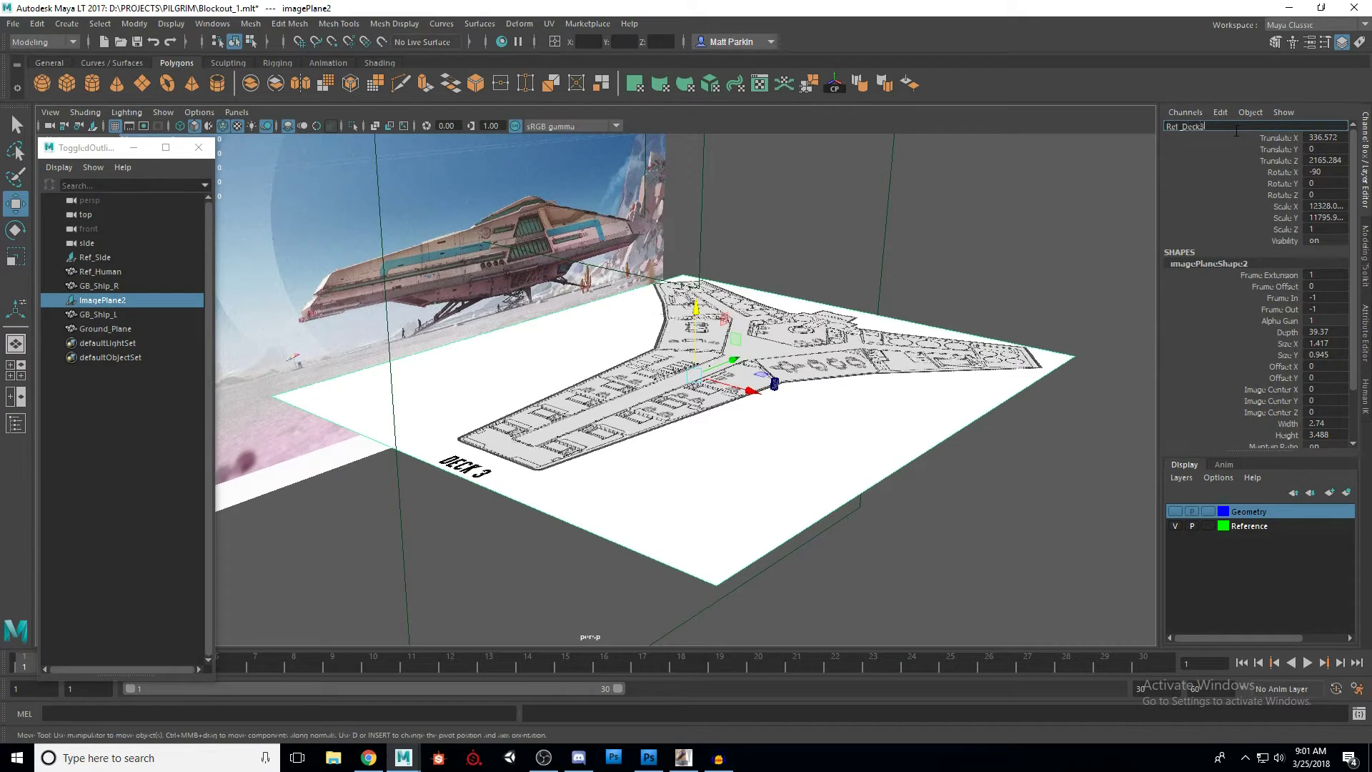
type("f_Deck3")
key("Return")
Step: Duplicate the Ref_Deck3 image plane and lower the copy to about -2041 in Y
left_click_drag(874, 344, 836, 363, "alt")
scroll(837, 363, "up", 5)
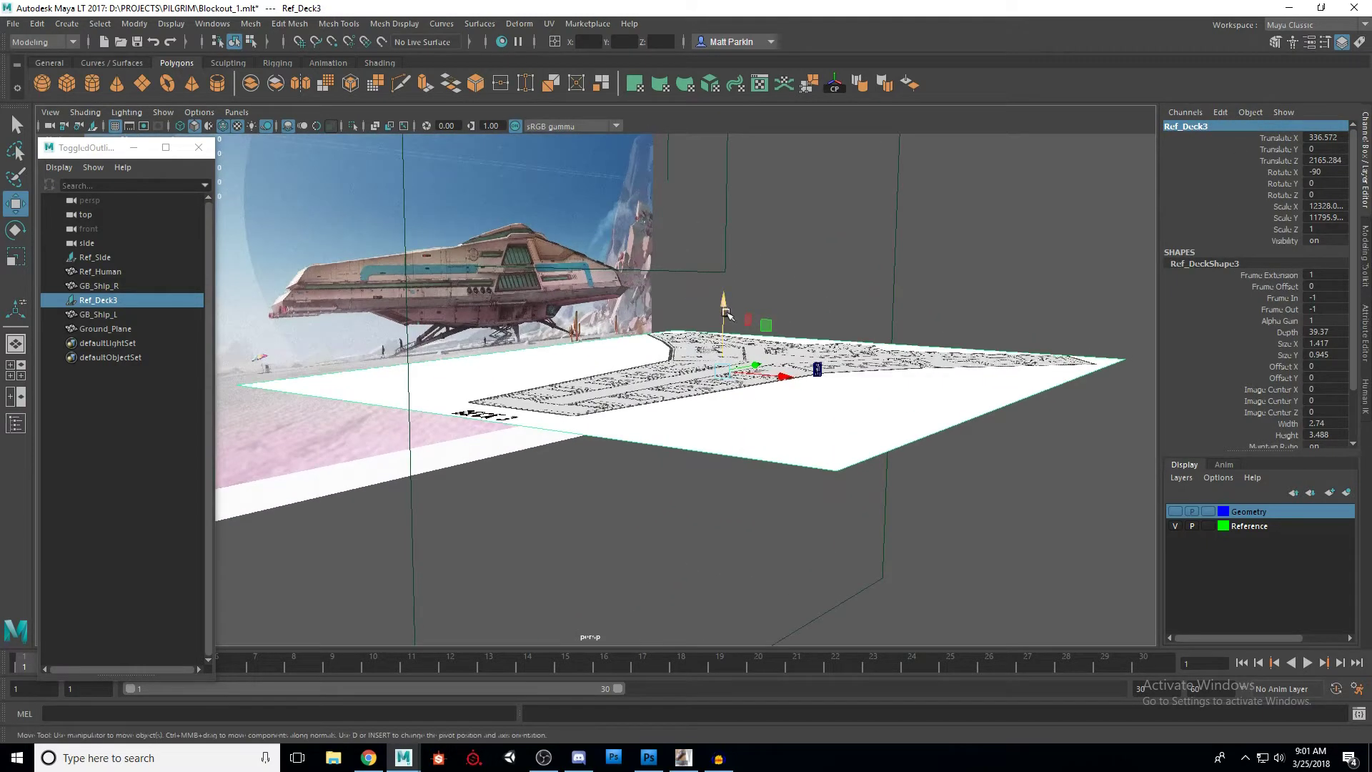
key("ctrl+d")
left_click_drag(725, 306, 867, 408)
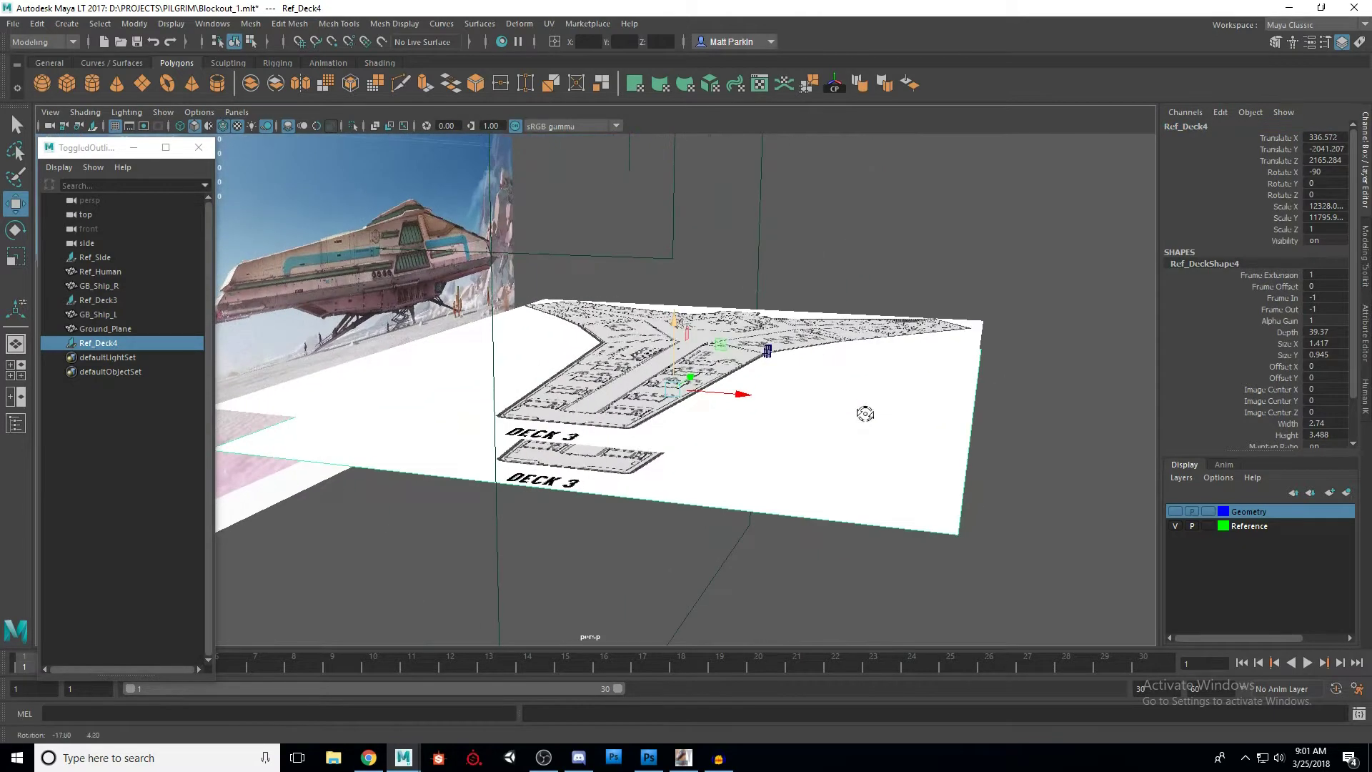
left_click_drag(963, 557, 968, 462, "alt")
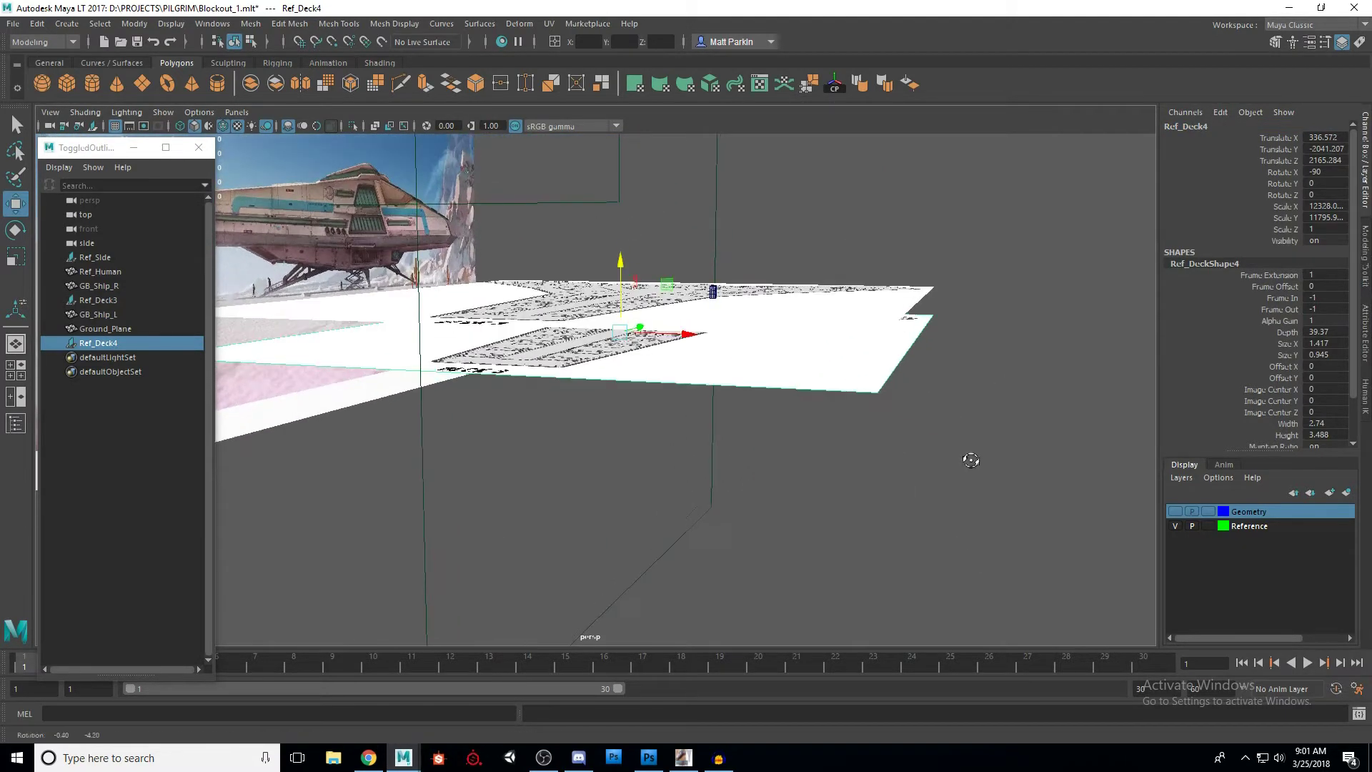
left_click(972, 454)
Step: Duplicate Ref_Deck3 again, raise the copy to about 1965 in Y, and rename it Ref_Deck2
left_click(912, 330)
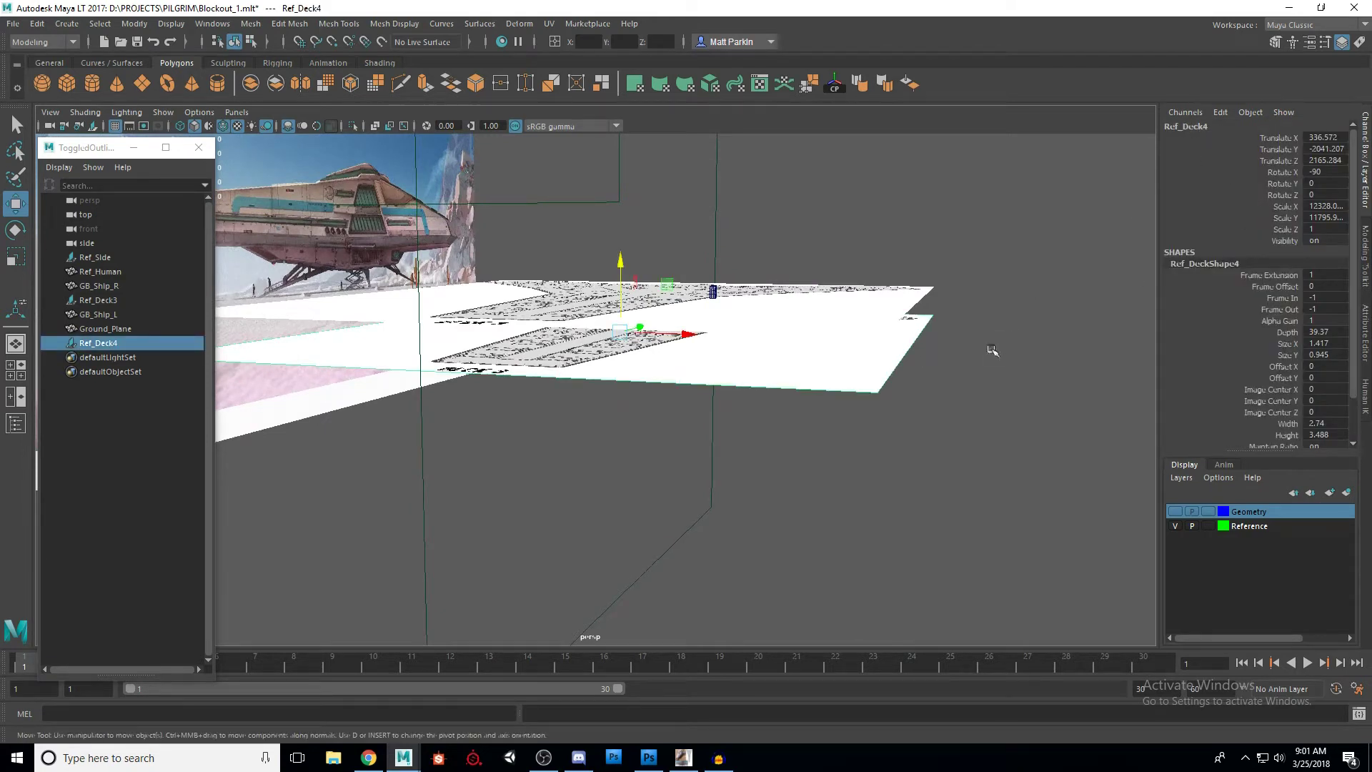
left_click(948, 372)
left_click(907, 351)
left_click_drag(902, 388, 820, 394, "alt")
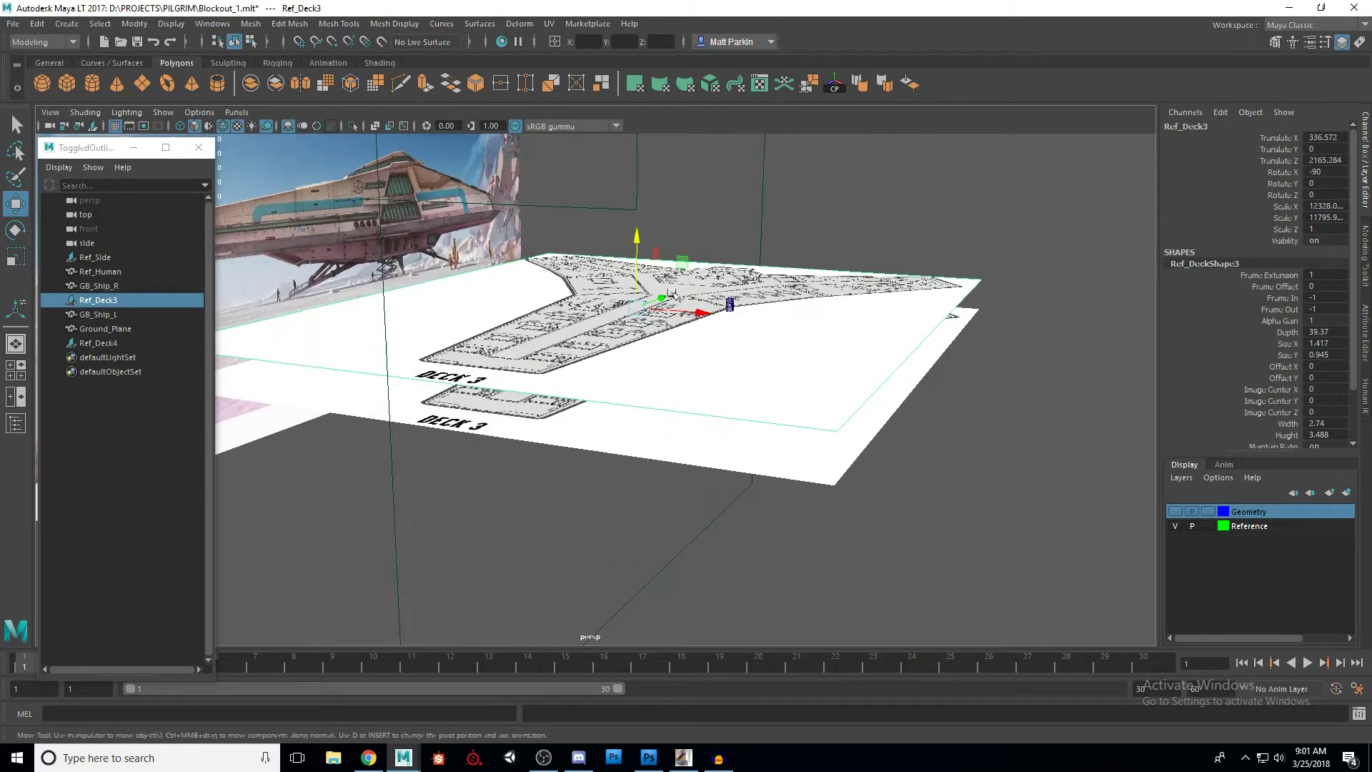
key("ctrl+d")
left_click_drag(637, 240, 639, 208)
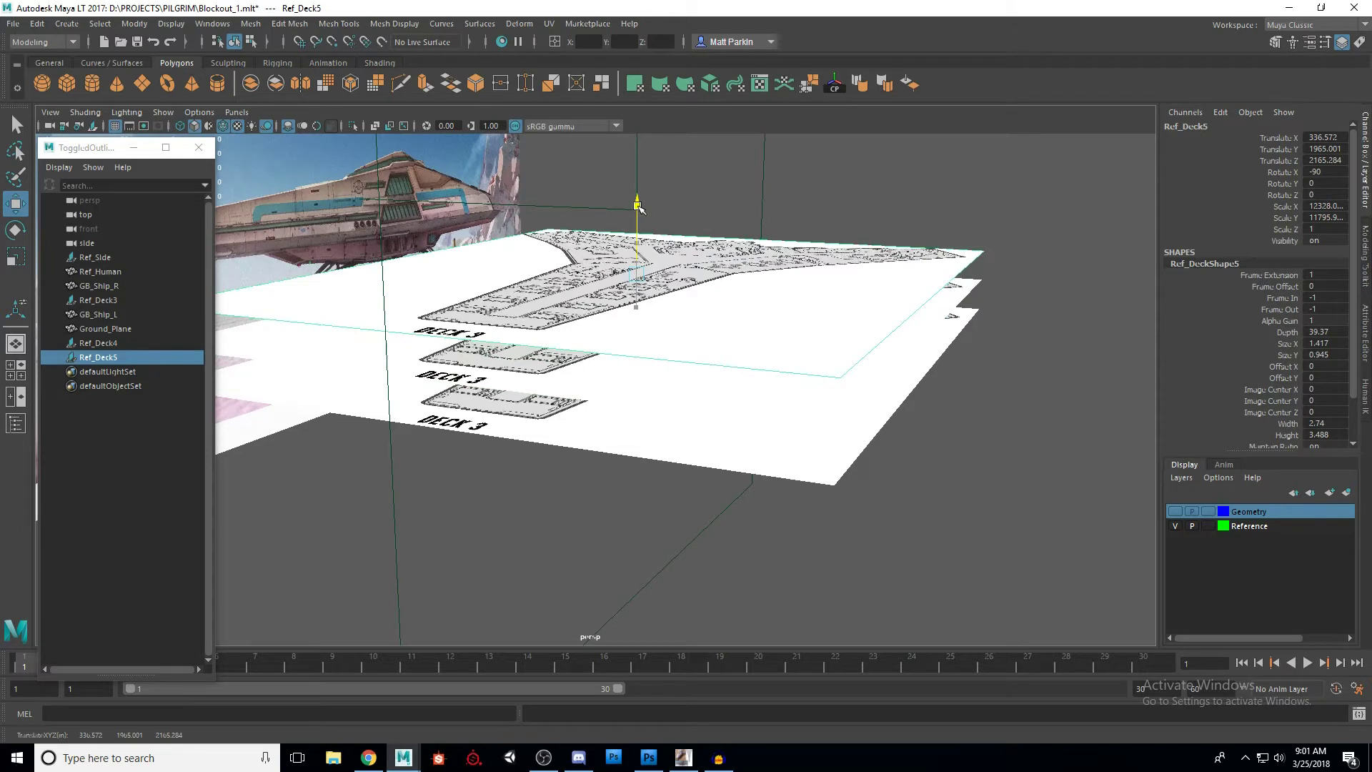
left_click(1212, 127)
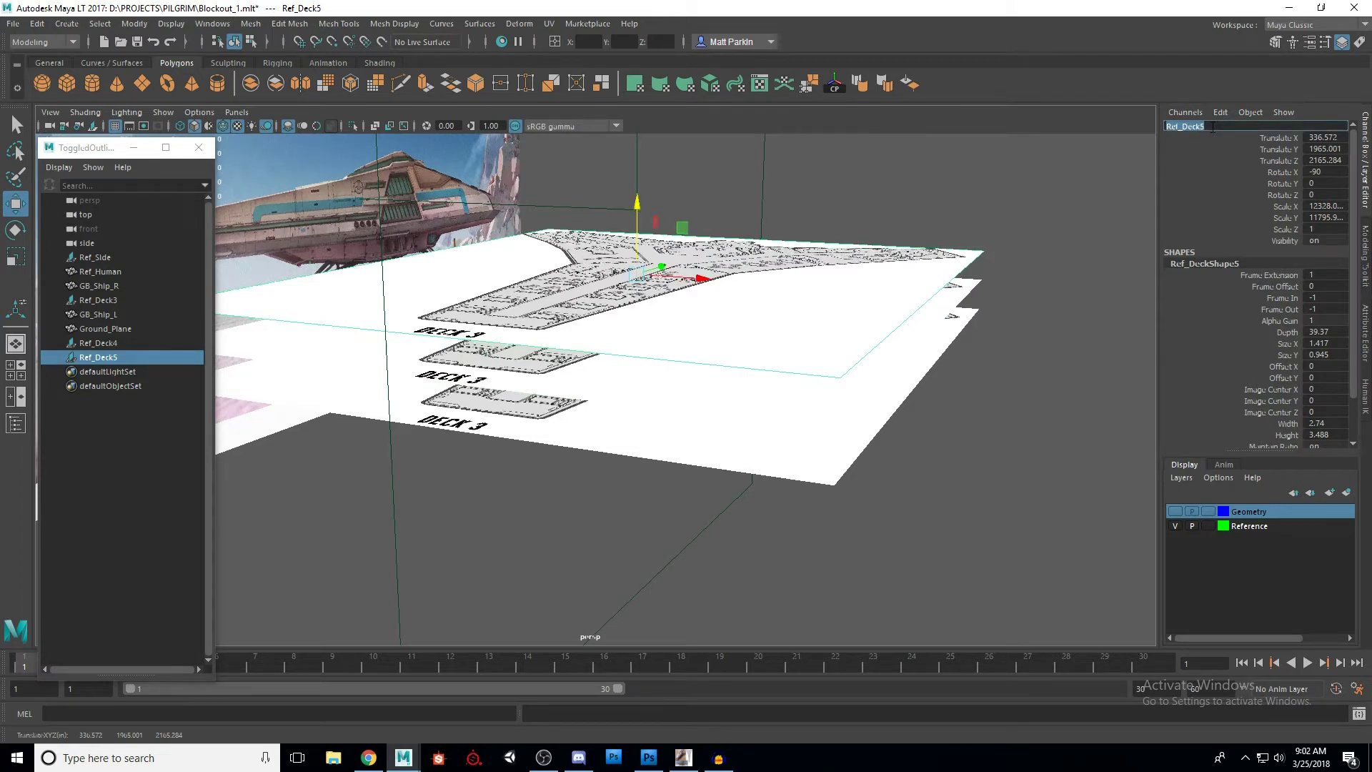
type("Ref_Deck2")
key("Return")
Step: Duplicate Ref_Deck2, raise the copy to about 3838 in Y, and rename it Ref_Deck1
left_click_drag(708, 326, 777, 368, "alt")
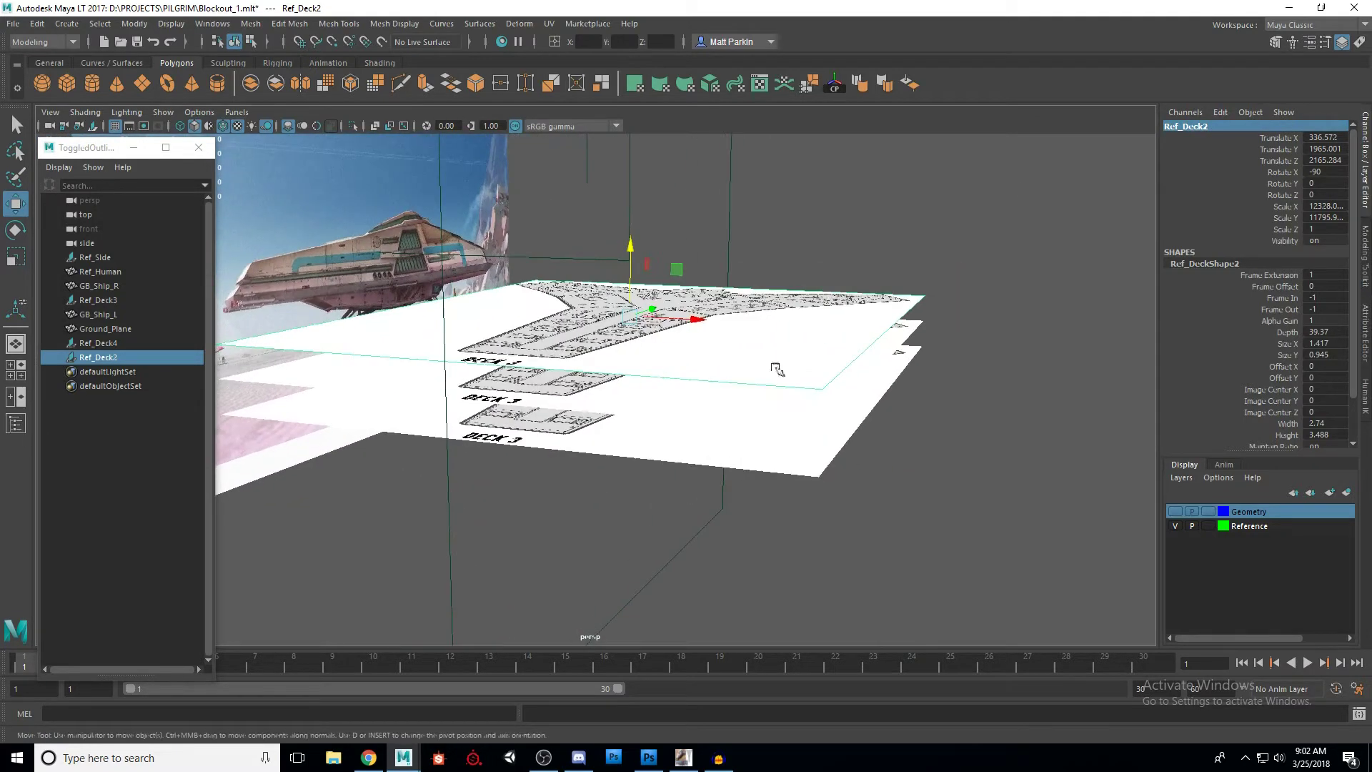
key("ctrl+d")
left_click_drag(632, 247, 632, 221)
left_click_drag(902, 332, 946, 315, "alt")
left_click(1212, 127)
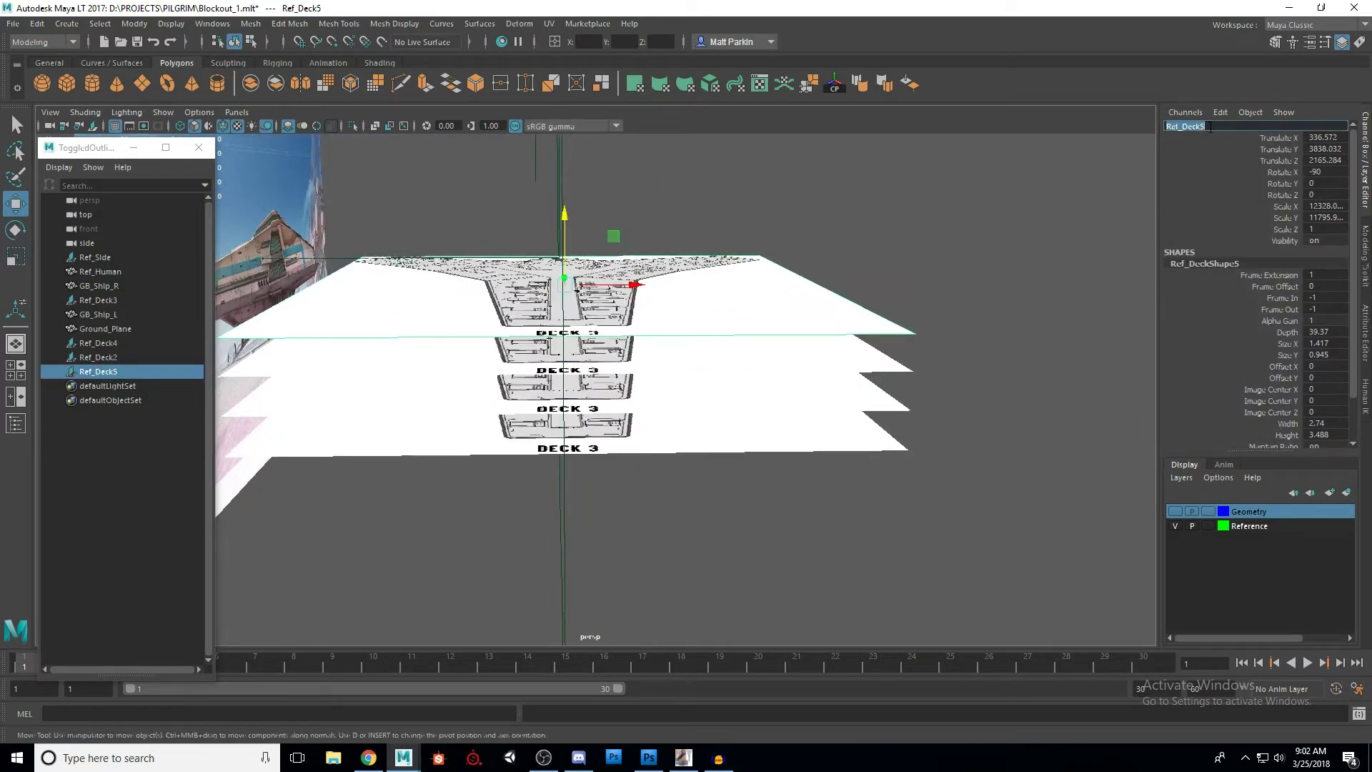
type("1")
key("Return")
Step: Add all four deck image planes, Ref_Deck1 through Ref_Deck4, to the Reference display layer
mouse_move(980, 323)
left_mouse_down("alt")
mouse_move(769, 322)
mouse_move(864, 270)
mouse_move(937, 344)
mouse_move(973, 336)
left_mouse_up("alt")
left_click(961, 340)
key("ctrl+z")
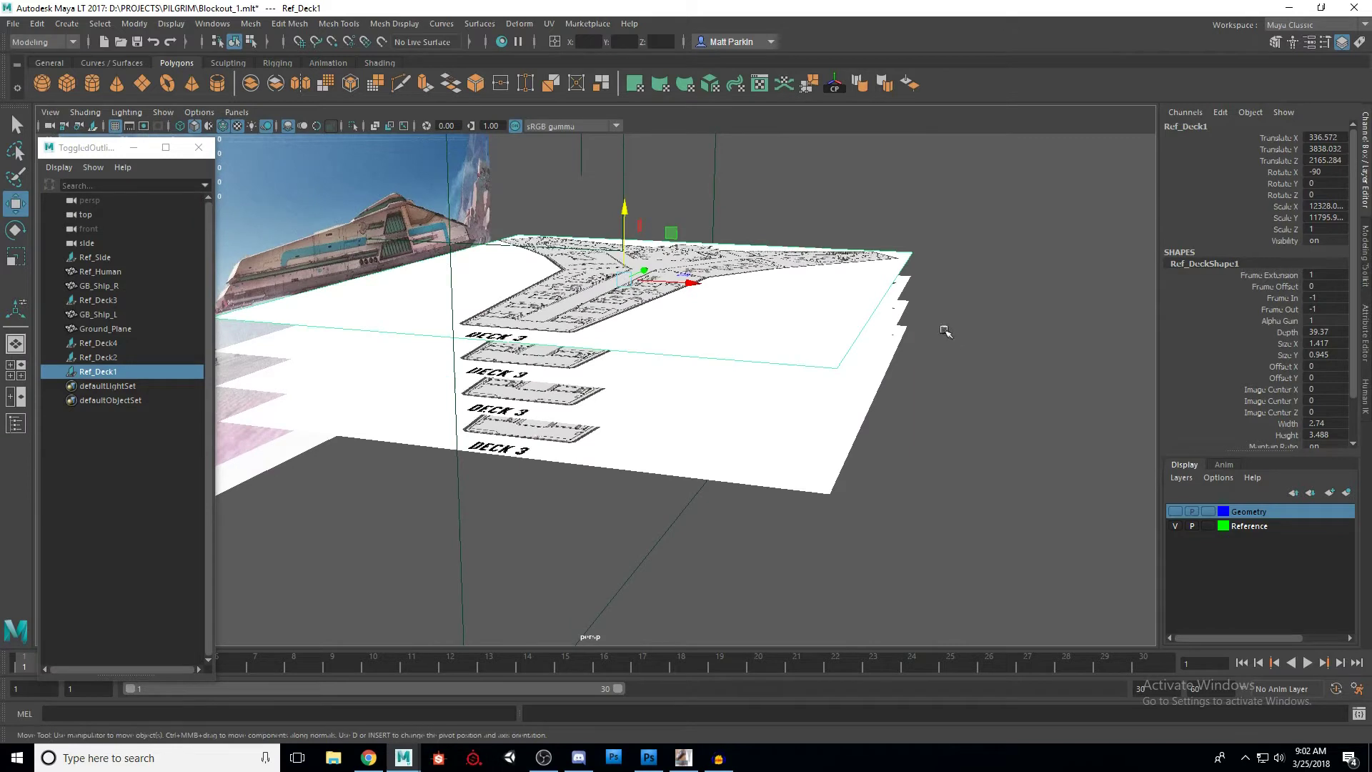
left_click(903, 282, "shift")
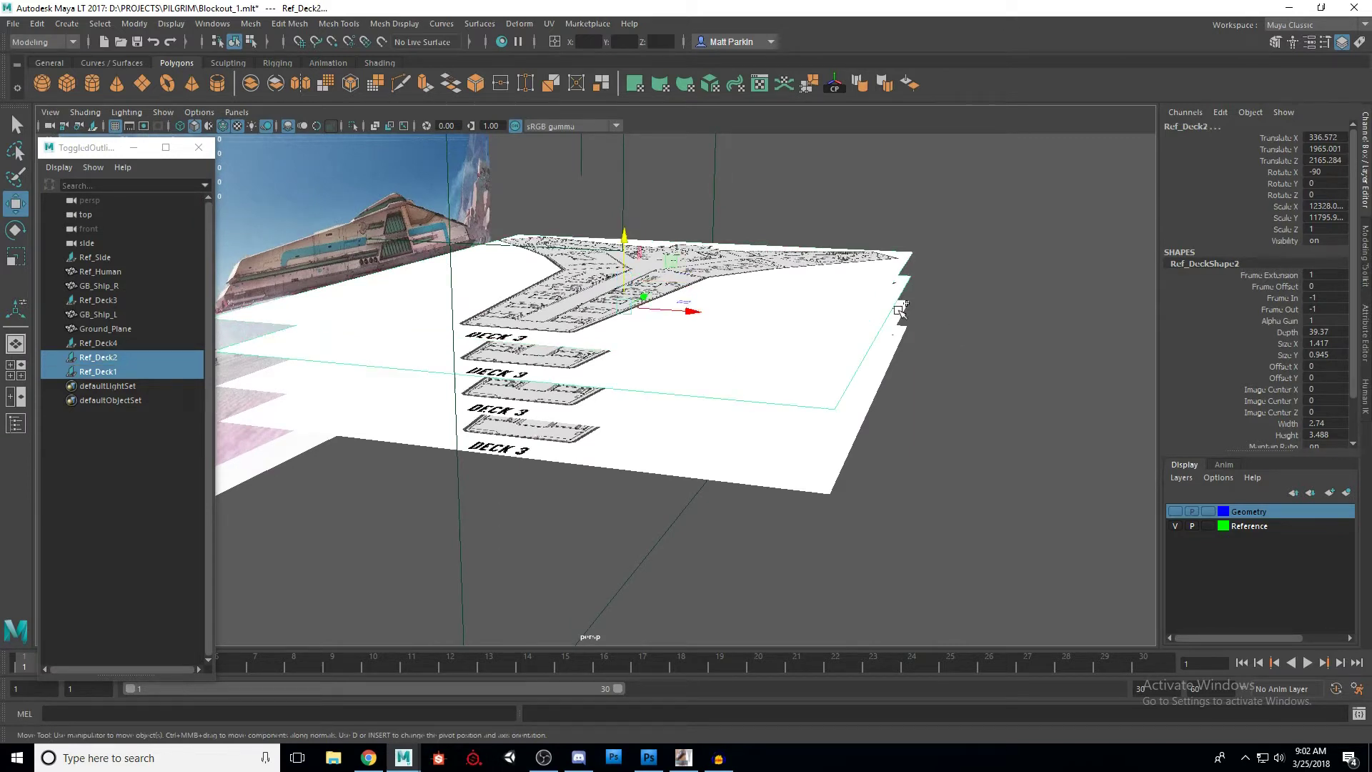
left_click(902, 309, "shift")
left_click(900, 333, "shift")
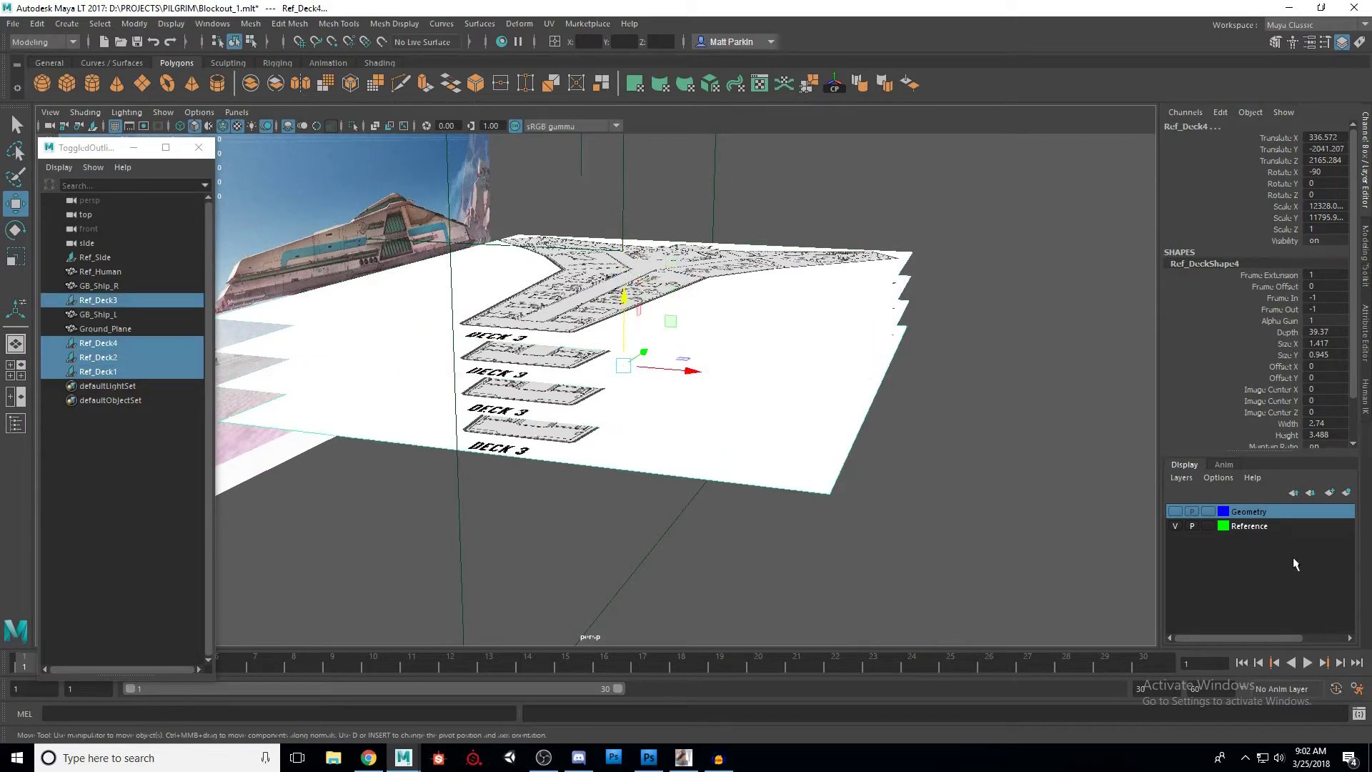
right_click(1256, 537)
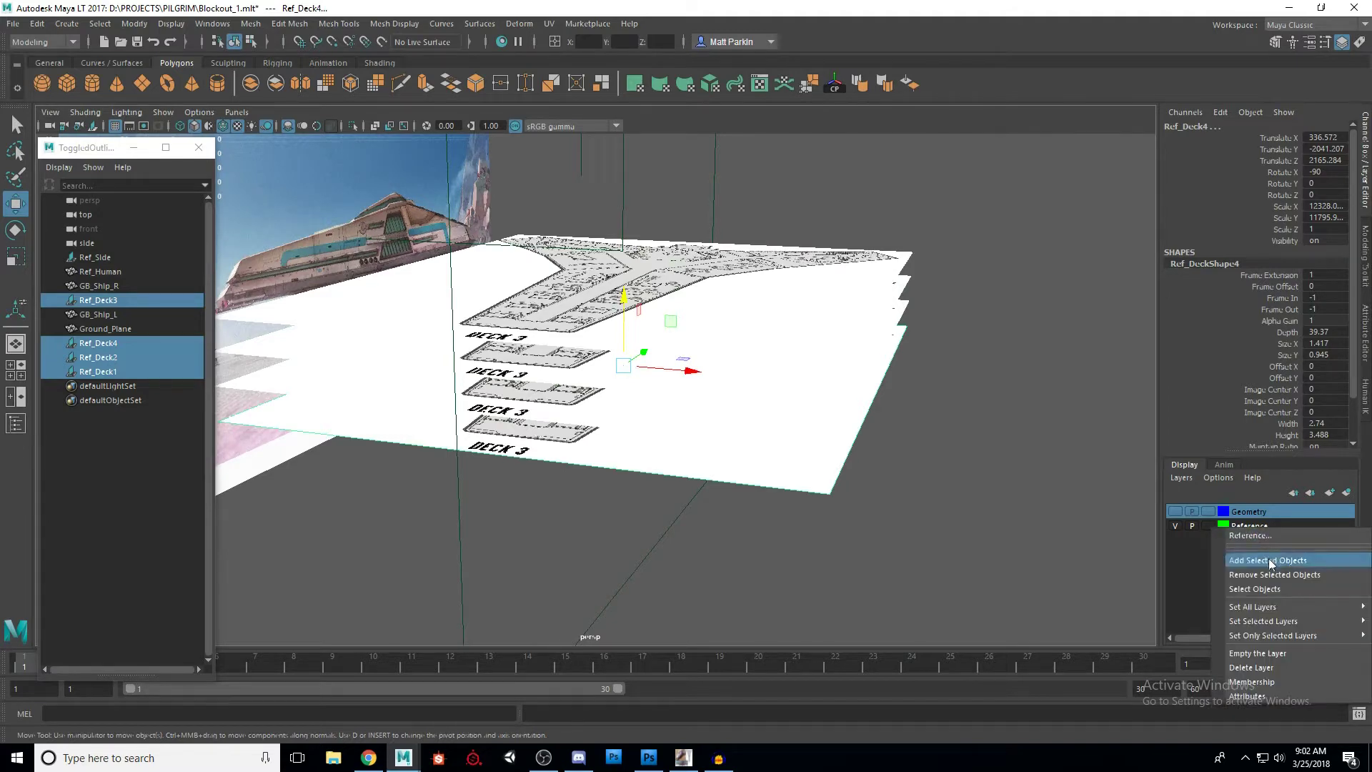
left_click(1268, 562)
Step: Toggle the Reference layer's visibility to test its contents, inspect the small human-scale mesh while it is hidden, and leave the layer shown
left_click(1176, 526)
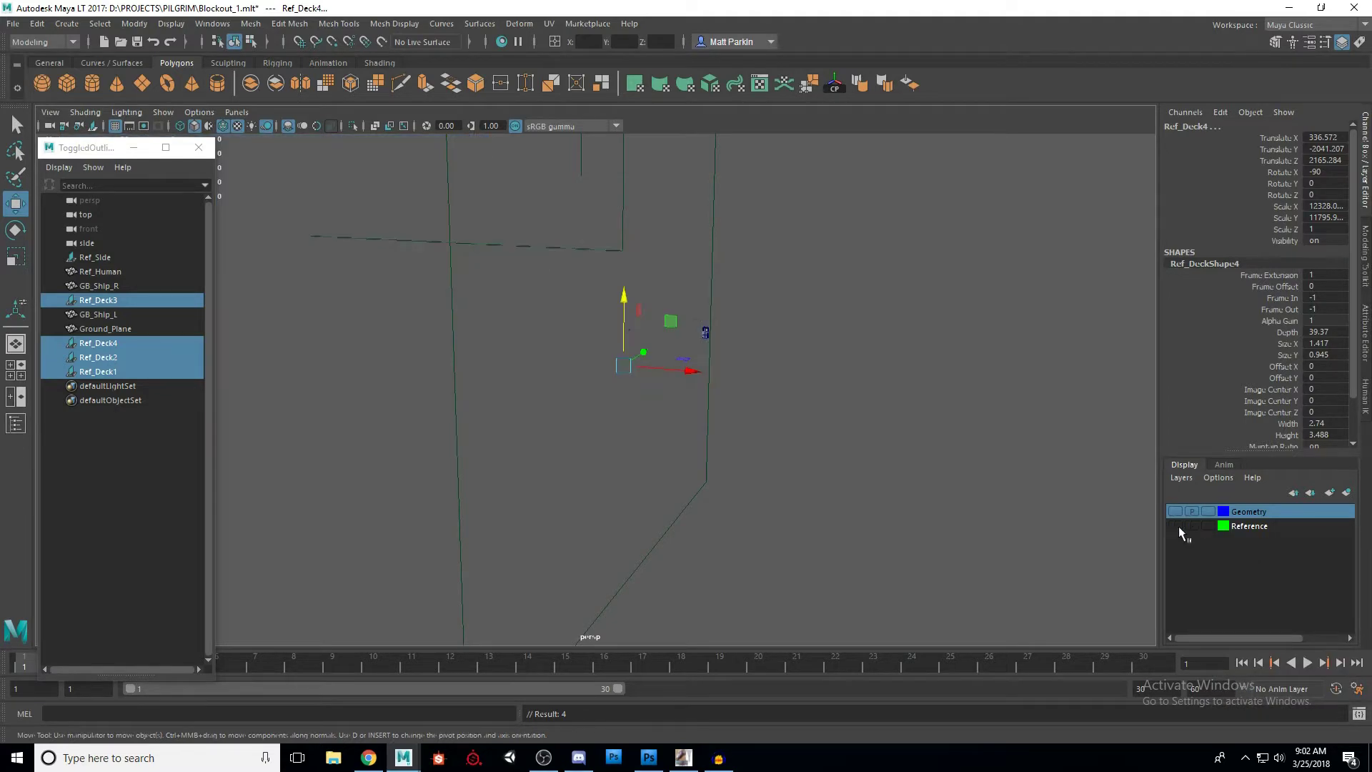
left_click(1178, 526)
left_click(1178, 526)
left_click_drag(986, 505, 662, 312, "alt")
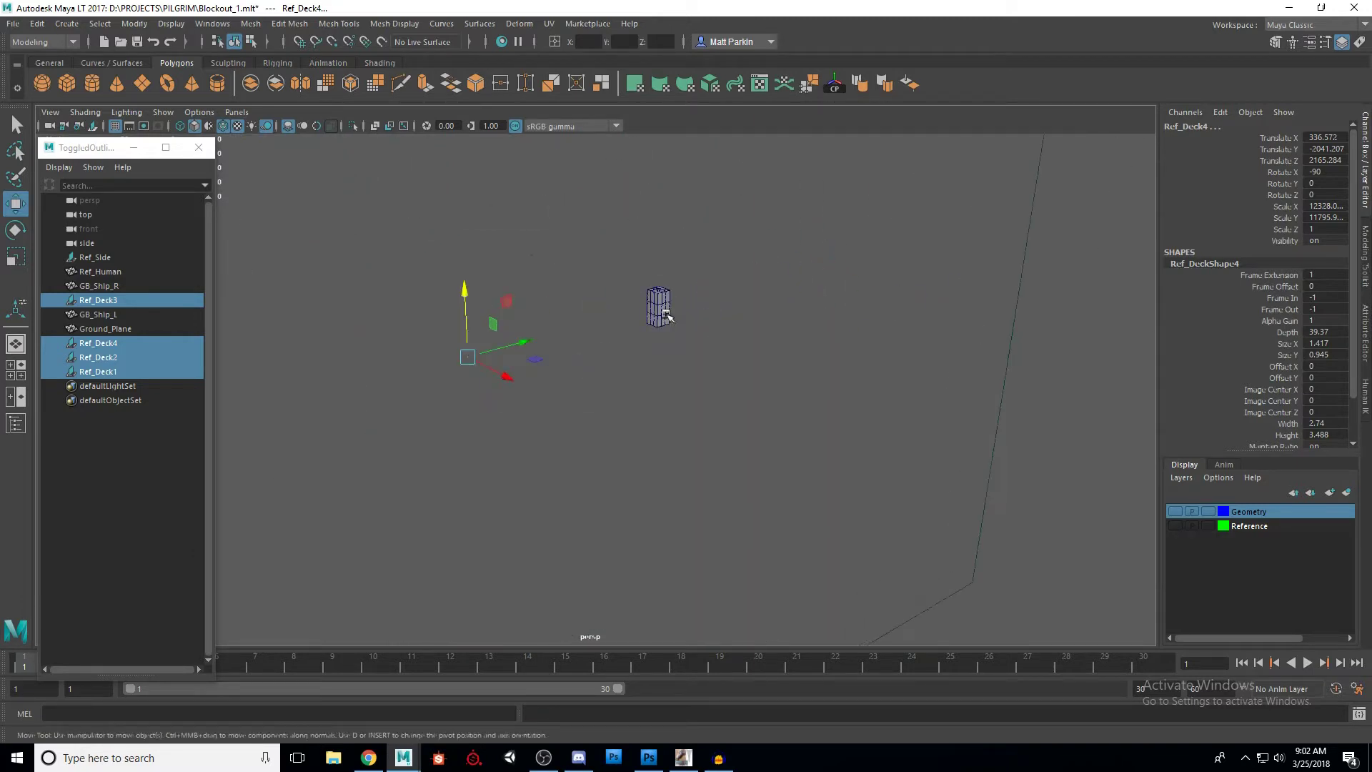
left_click(654, 313)
left_click_drag(634, 305, 561, 293, "alt")
left_click(546, 287)
right_click_drag(1018, 380, 1145, 520, "alt")
left_click(1175, 526)
Step: Replace the image on the lowest deck plane, Ref_Deck4, with Pilgrim_Deck_4.png
right_click_drag(1030, 505, 784, 513, "alt")
left_click(780, 513)
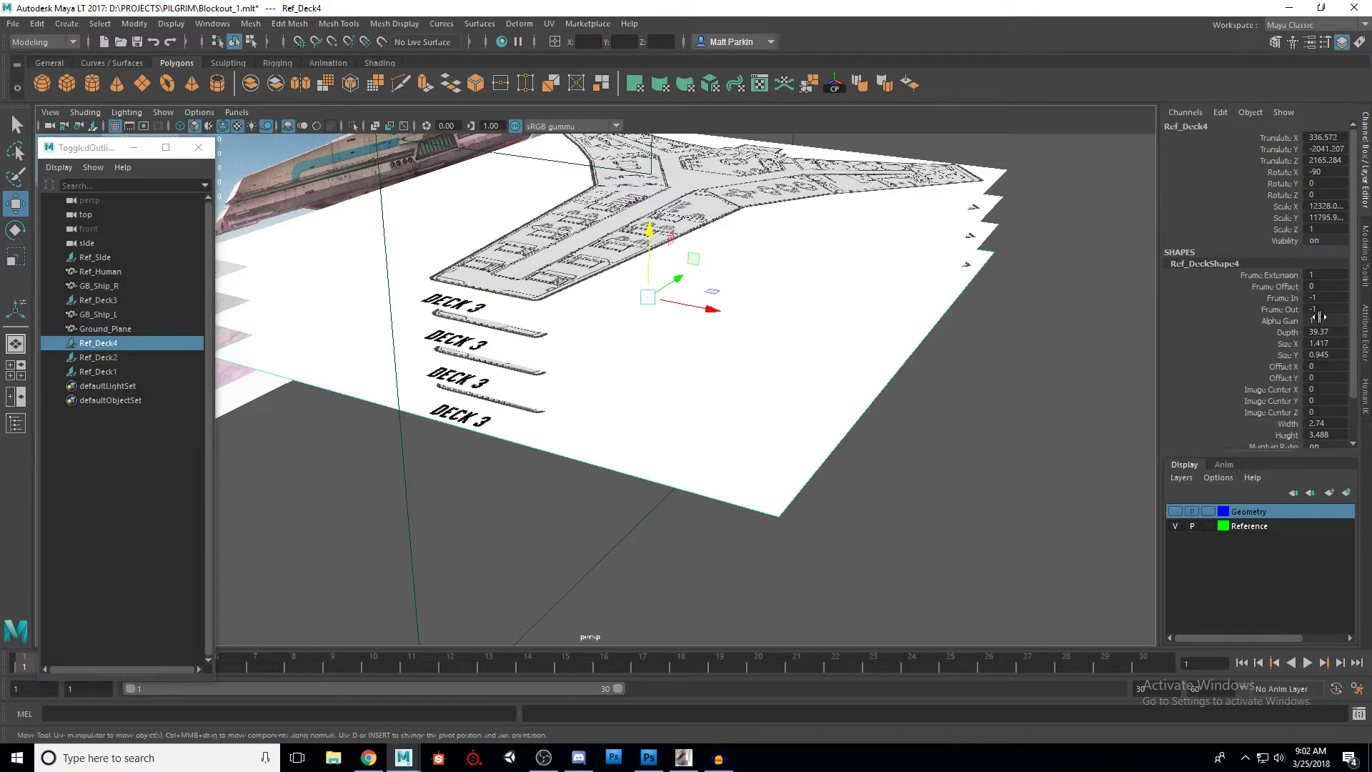
left_click(1365, 331)
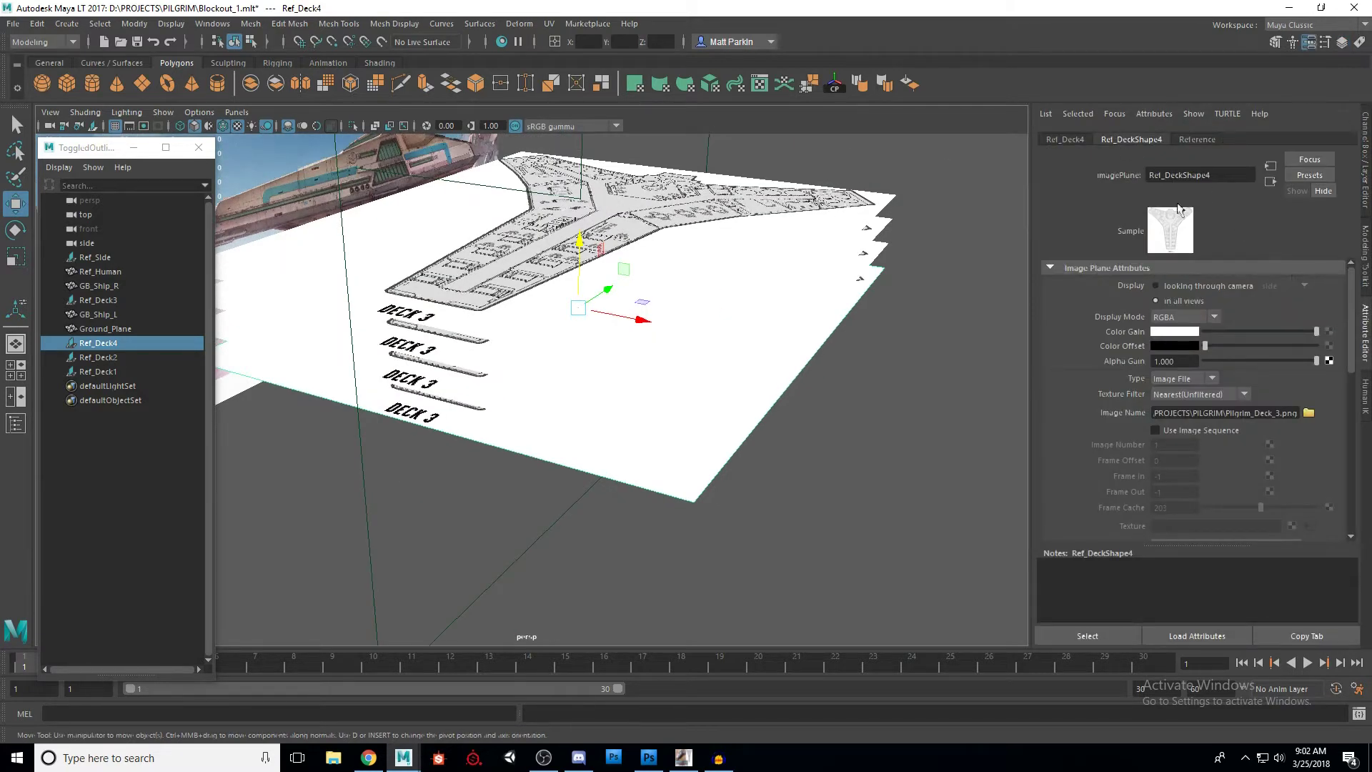
left_click(1307, 413)
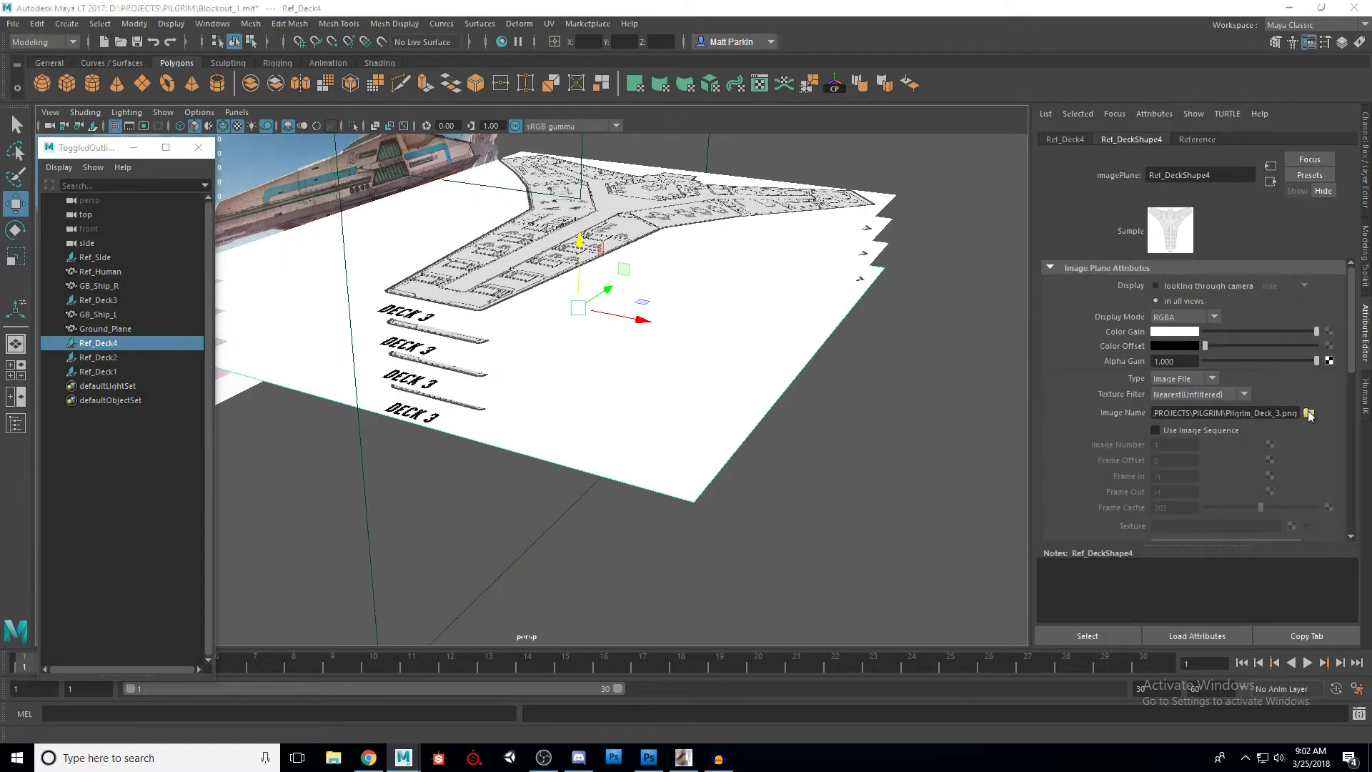
left_click(306, 303)
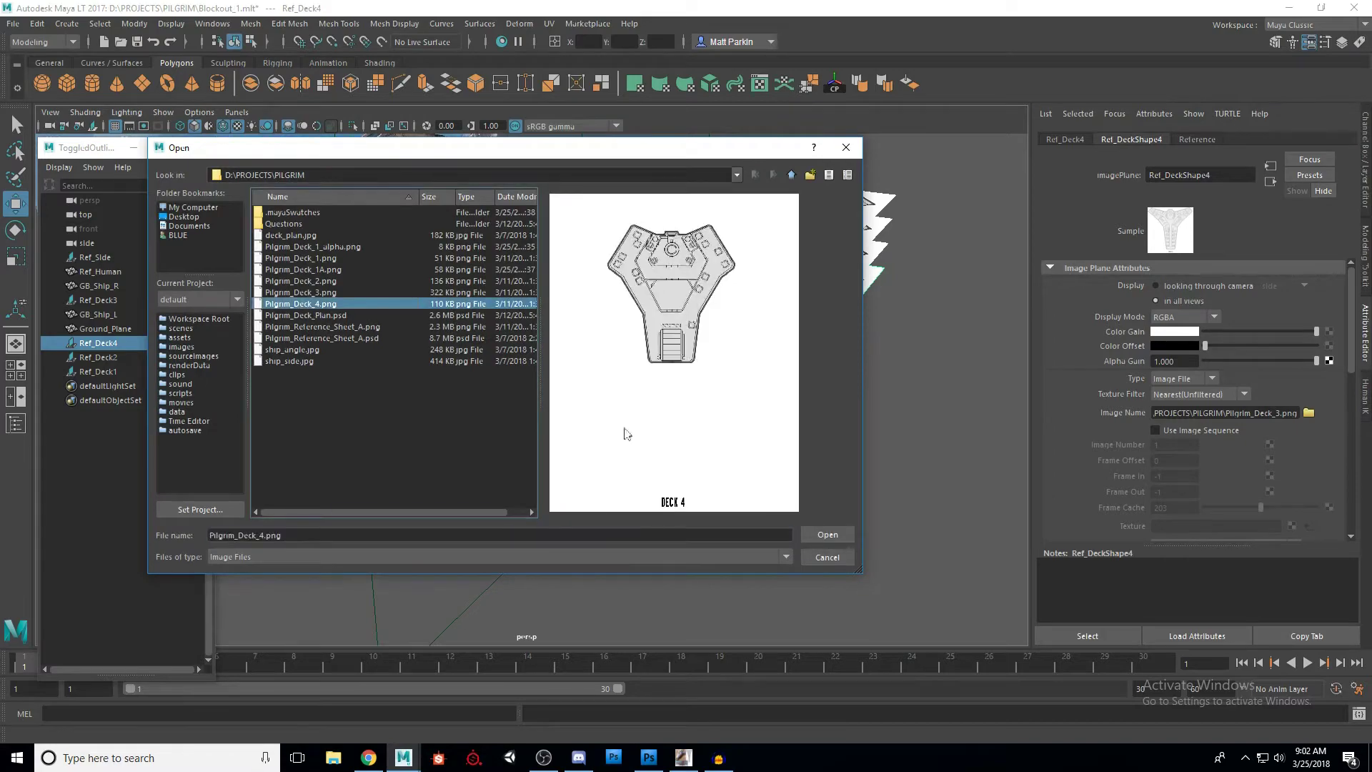
left_click(819, 527)
Step: Replace the image on the Ref_Deck2 plane with Pilgrim_Deck_2.png
left_click_drag(757, 458, 848, 458, "alt")
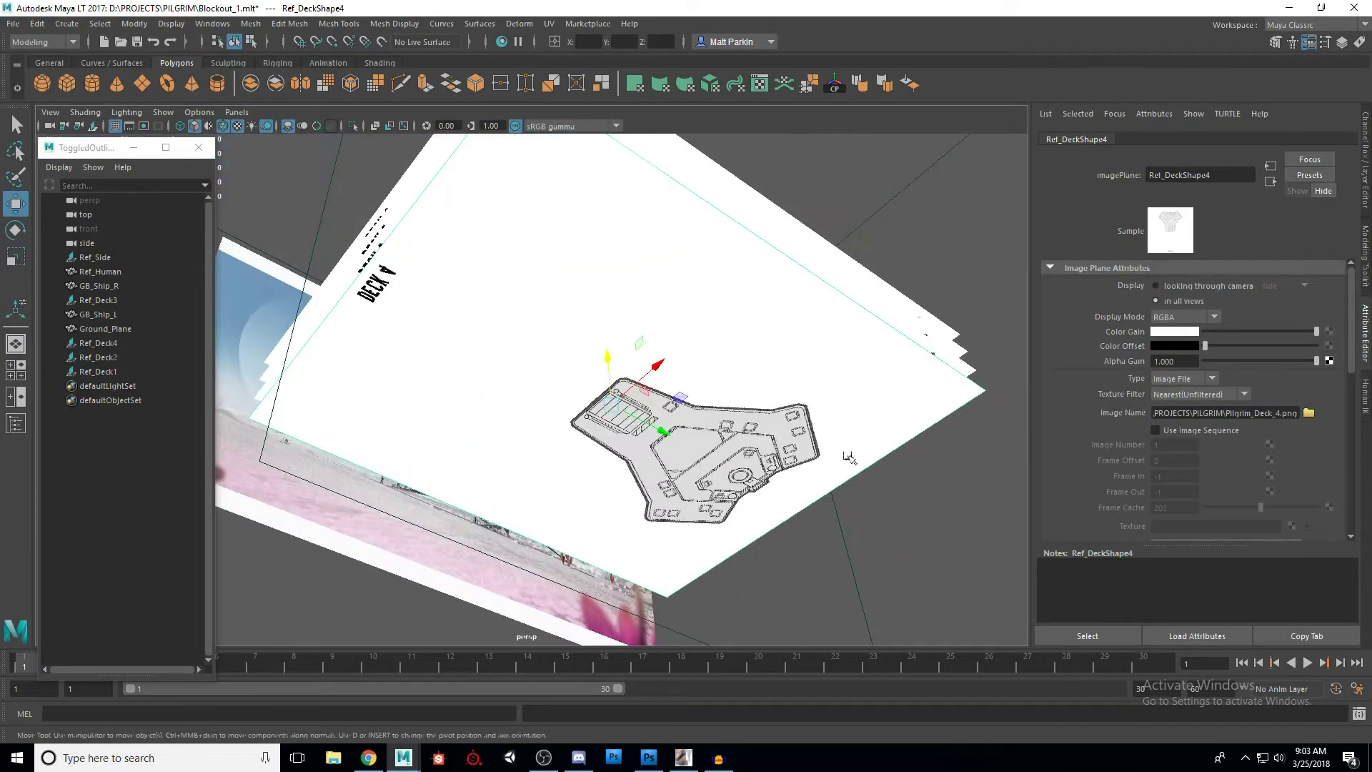
left_click_drag(668, 403, 741, 427, "alt")
left_click(742, 428)
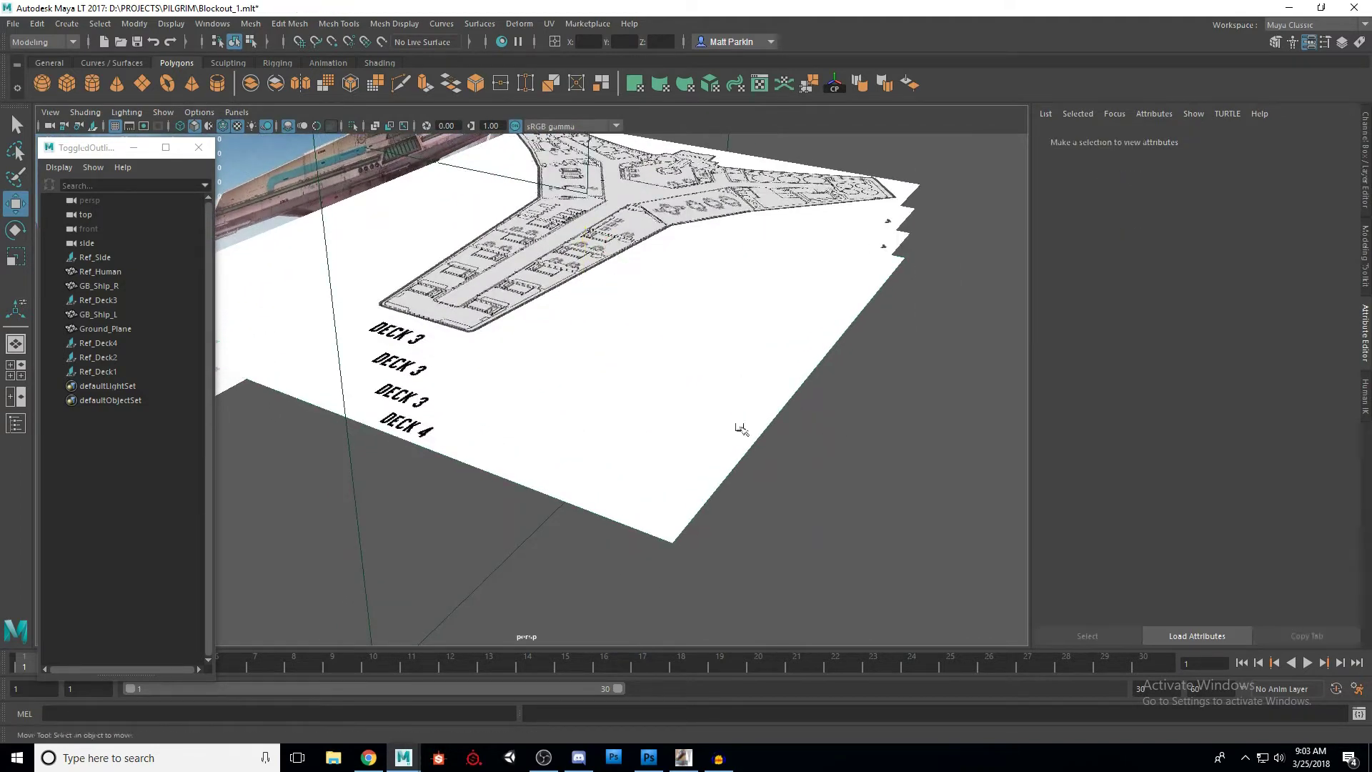
left_click(400, 369)
left_click(1309, 414)
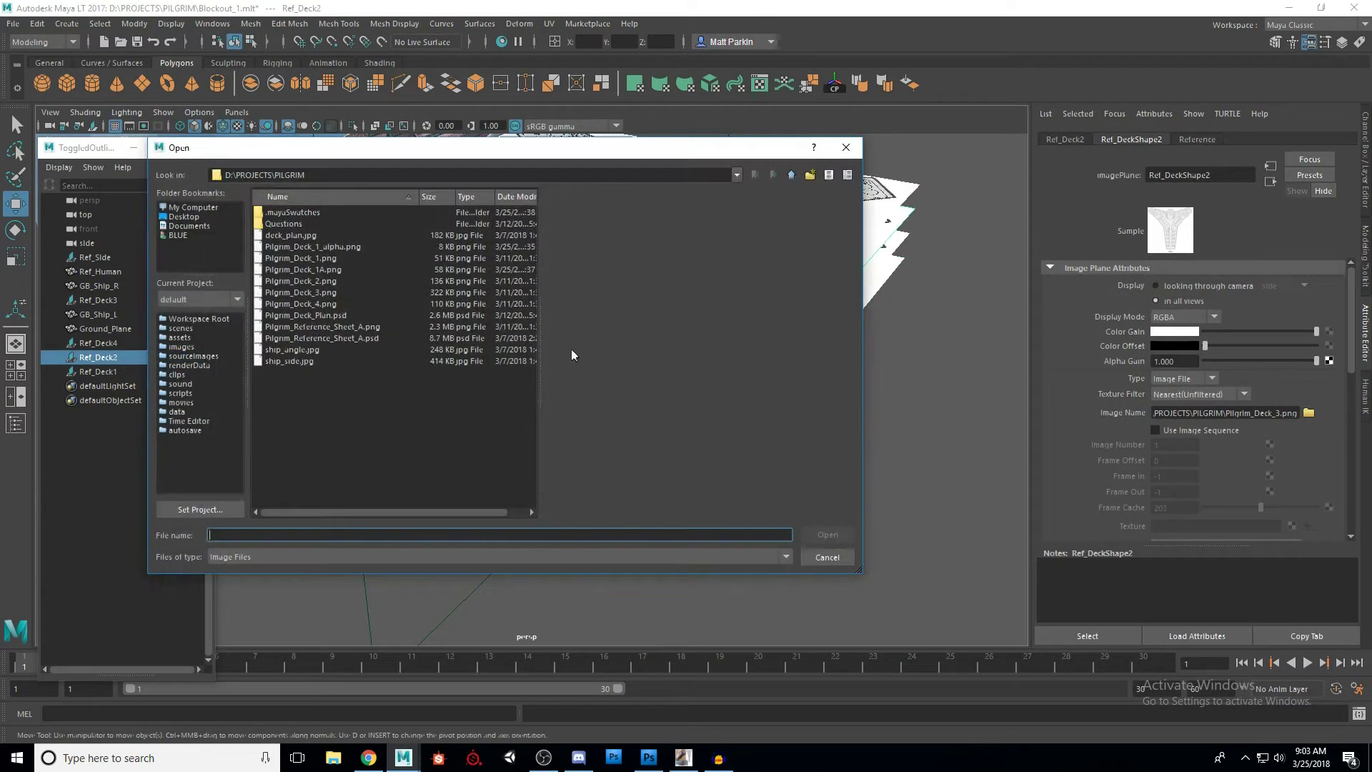
left_click(301, 281)
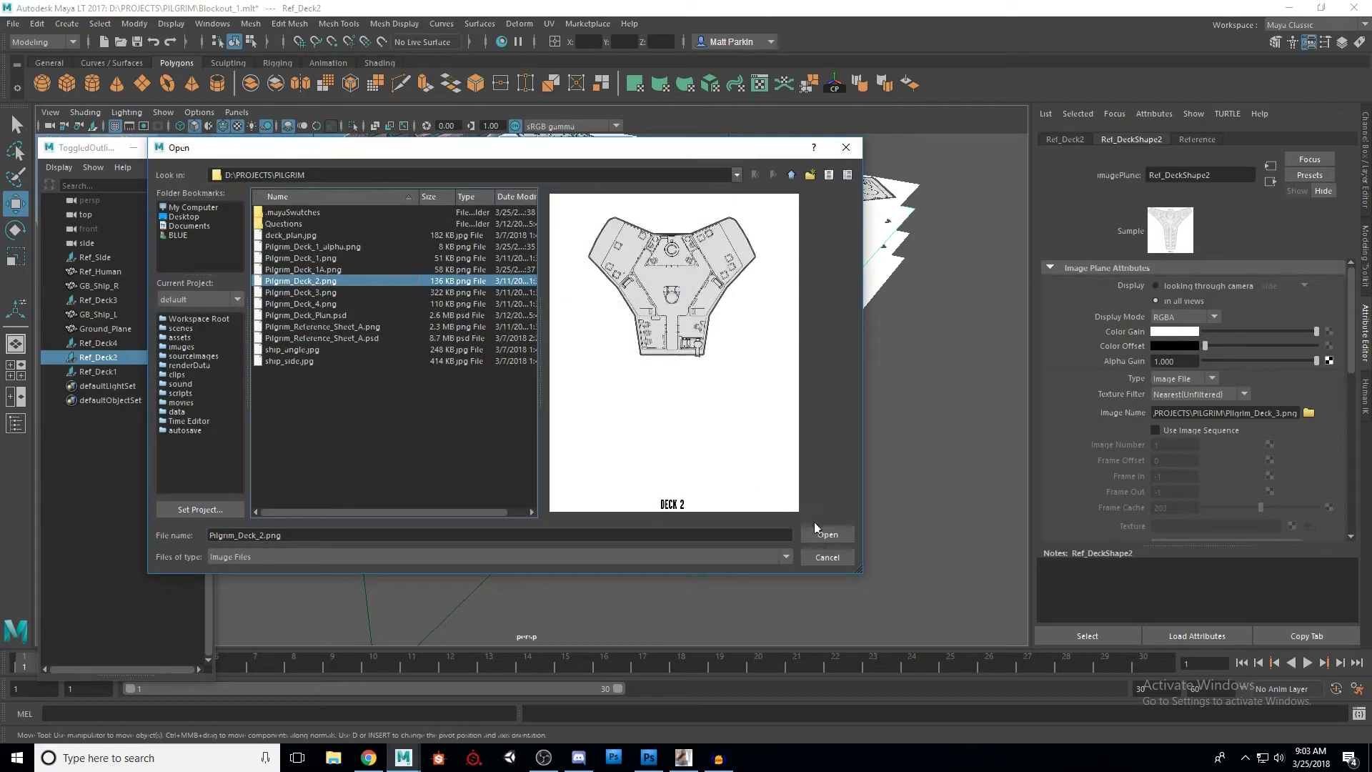
left_click(827, 535)
Step: Replace the image on the topmost deck plane, Ref_Deck1, with Pilgrim_Deck_1.png
left_click(818, 475)
left_click_drag(818, 475, 805, 515, "alt")
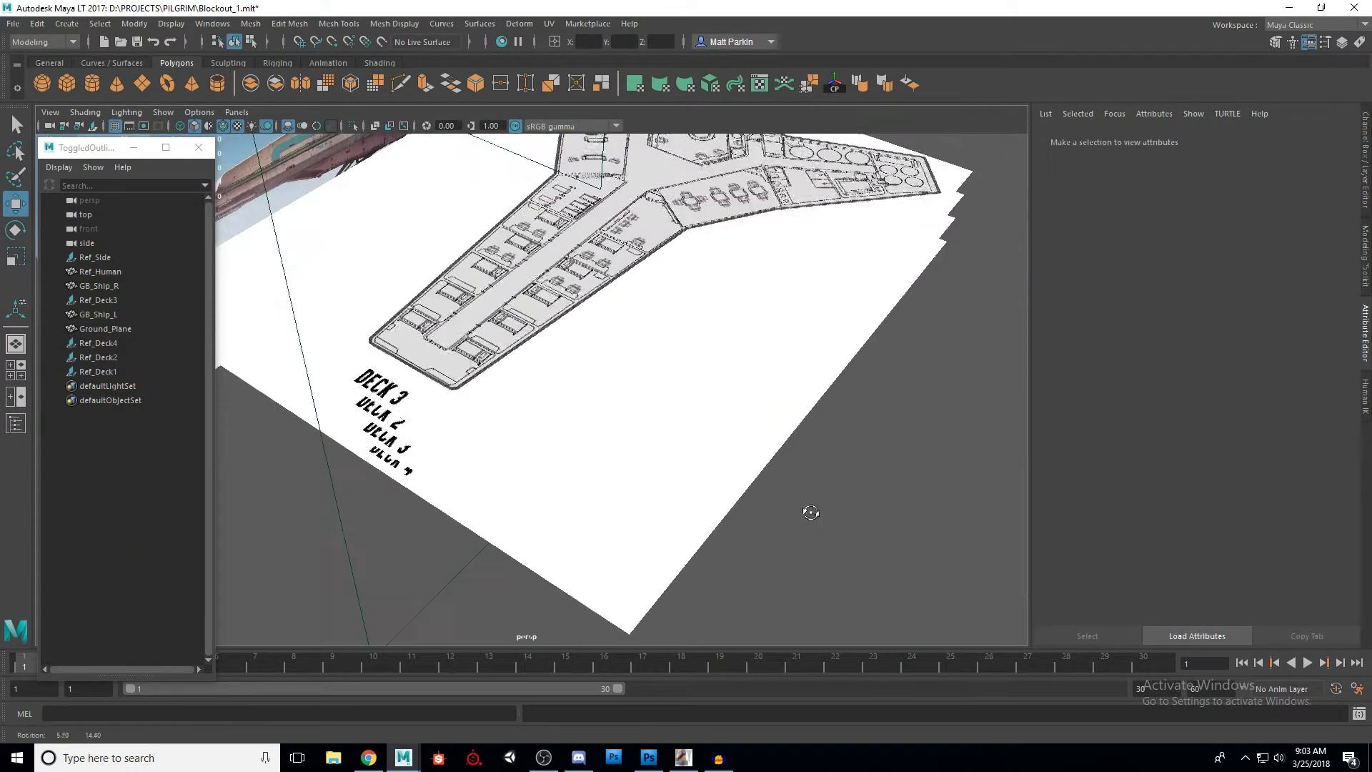
left_click(699, 304)
left_click(1309, 413)
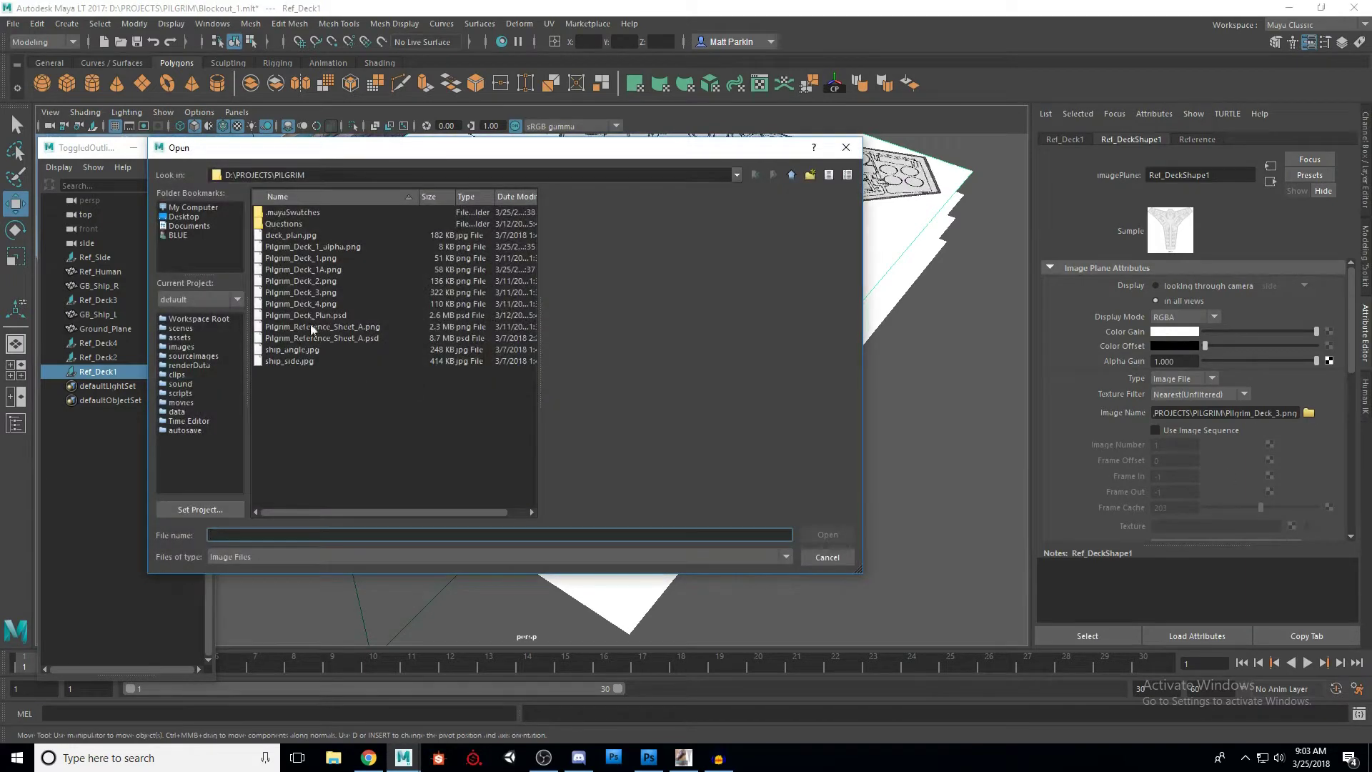
left_click(304, 259)
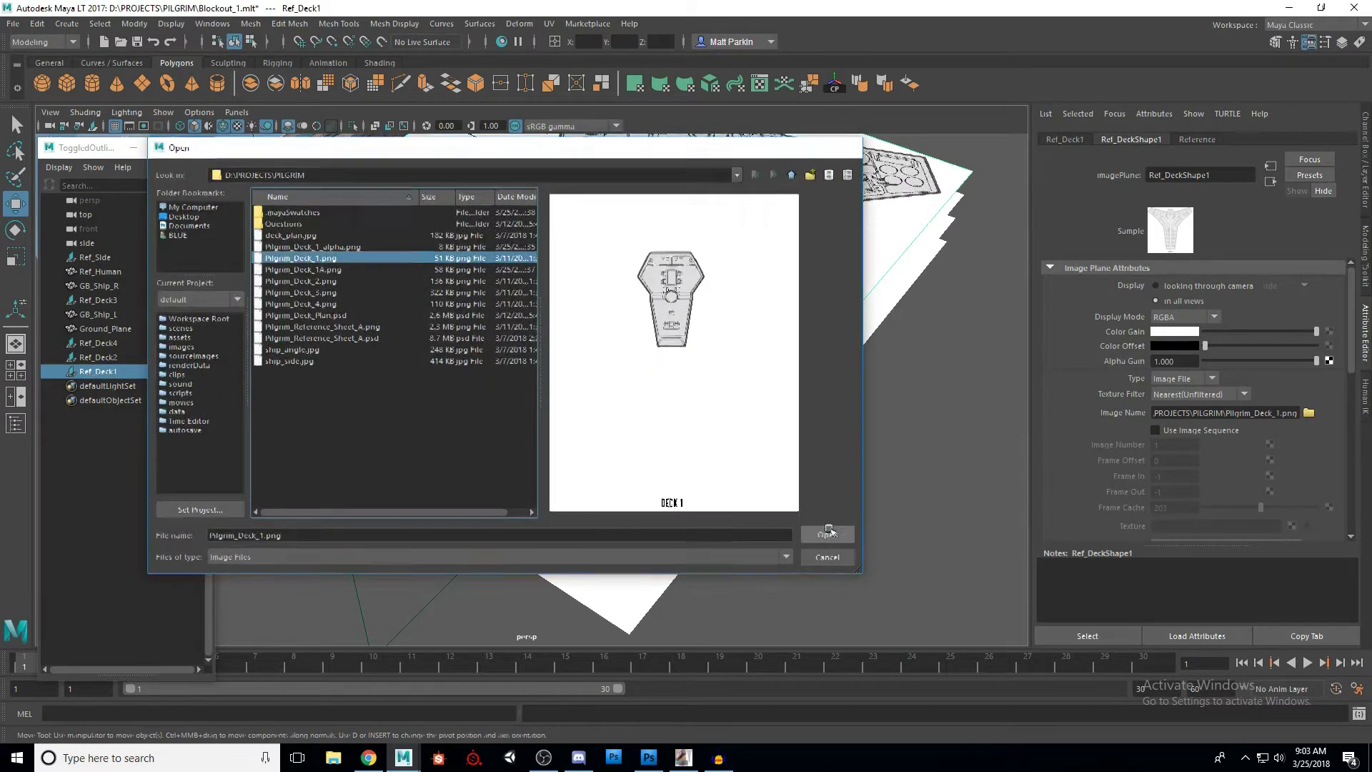
left_click(828, 534)
left_click_drag(791, 533, 805, 505, "alt")
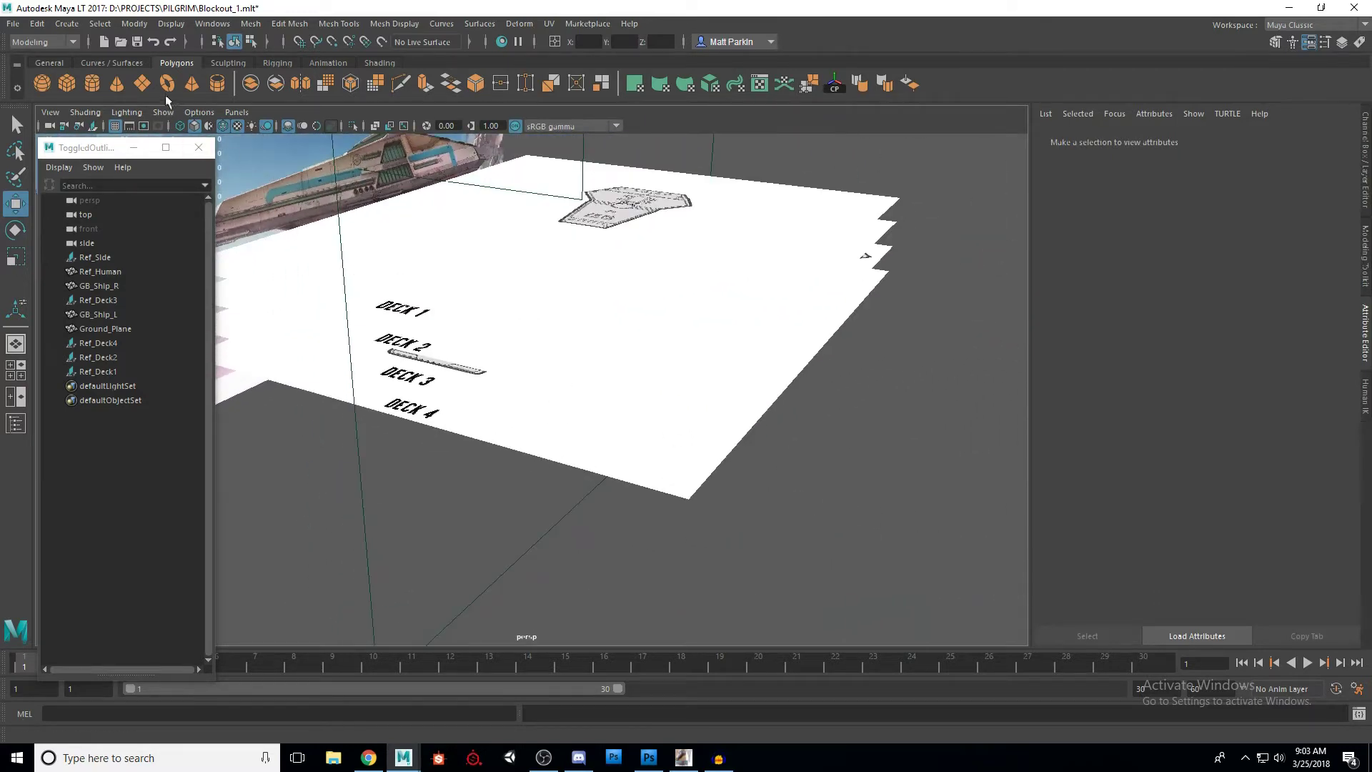
Step: Save the current scene, and save a new version of it as Blockout_2 in the PILGRIM project folder
left_click(139, 43)
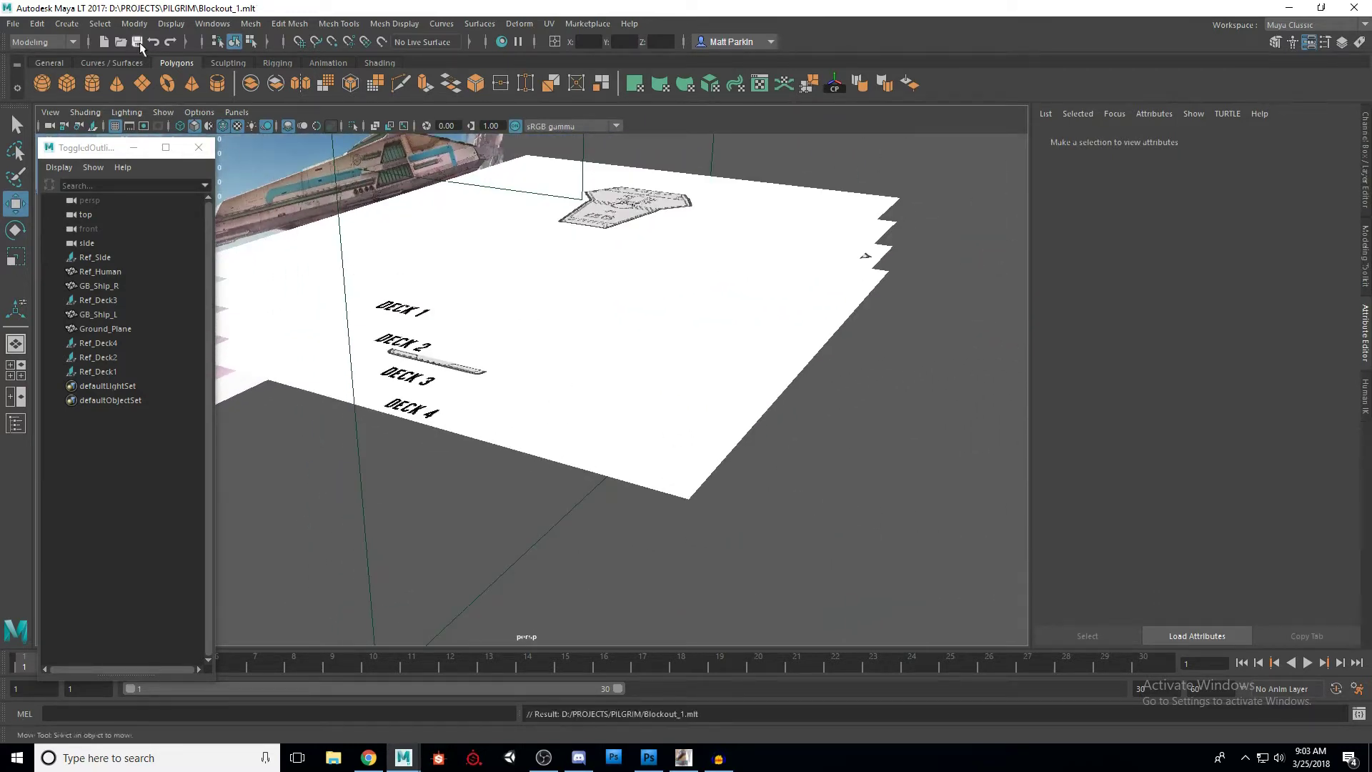
left_click(12, 23)
left_click(48, 98)
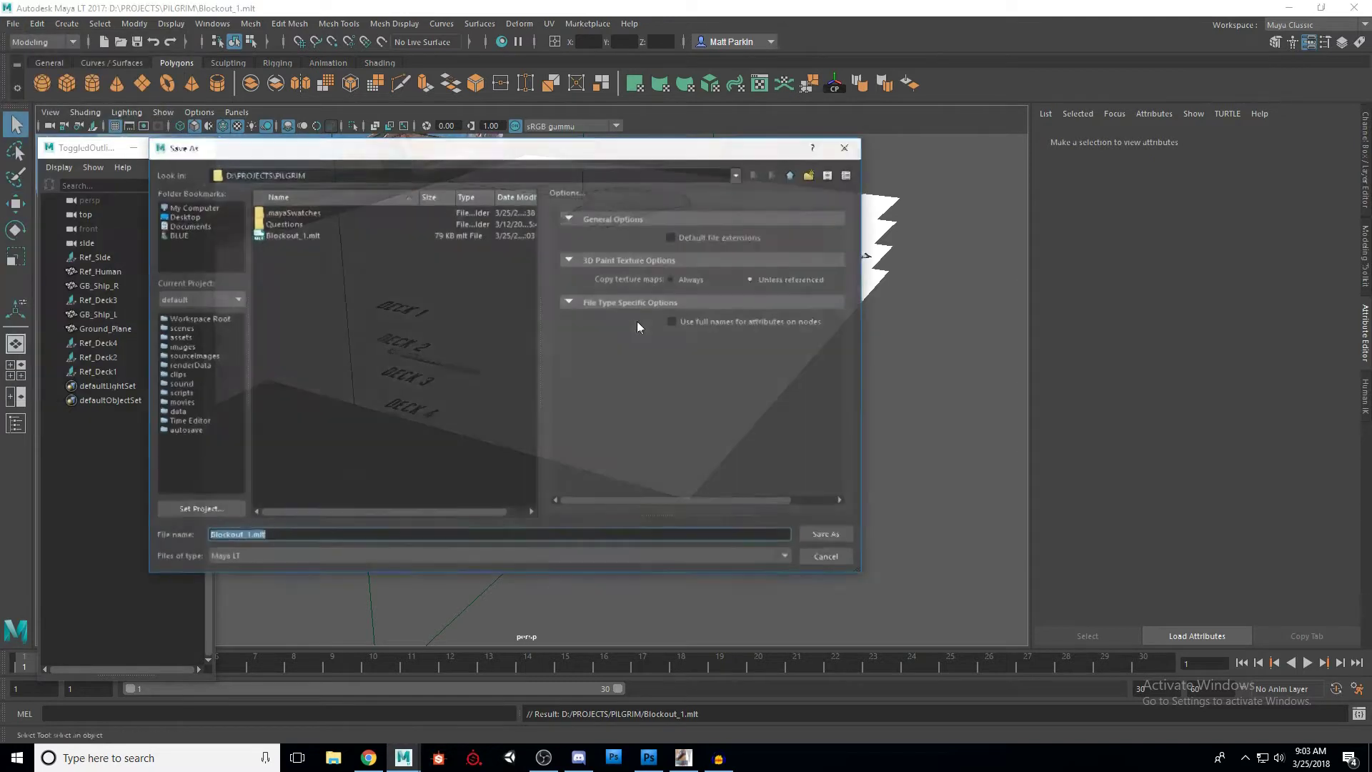
left_click_drag(494, 160, 657, 168)
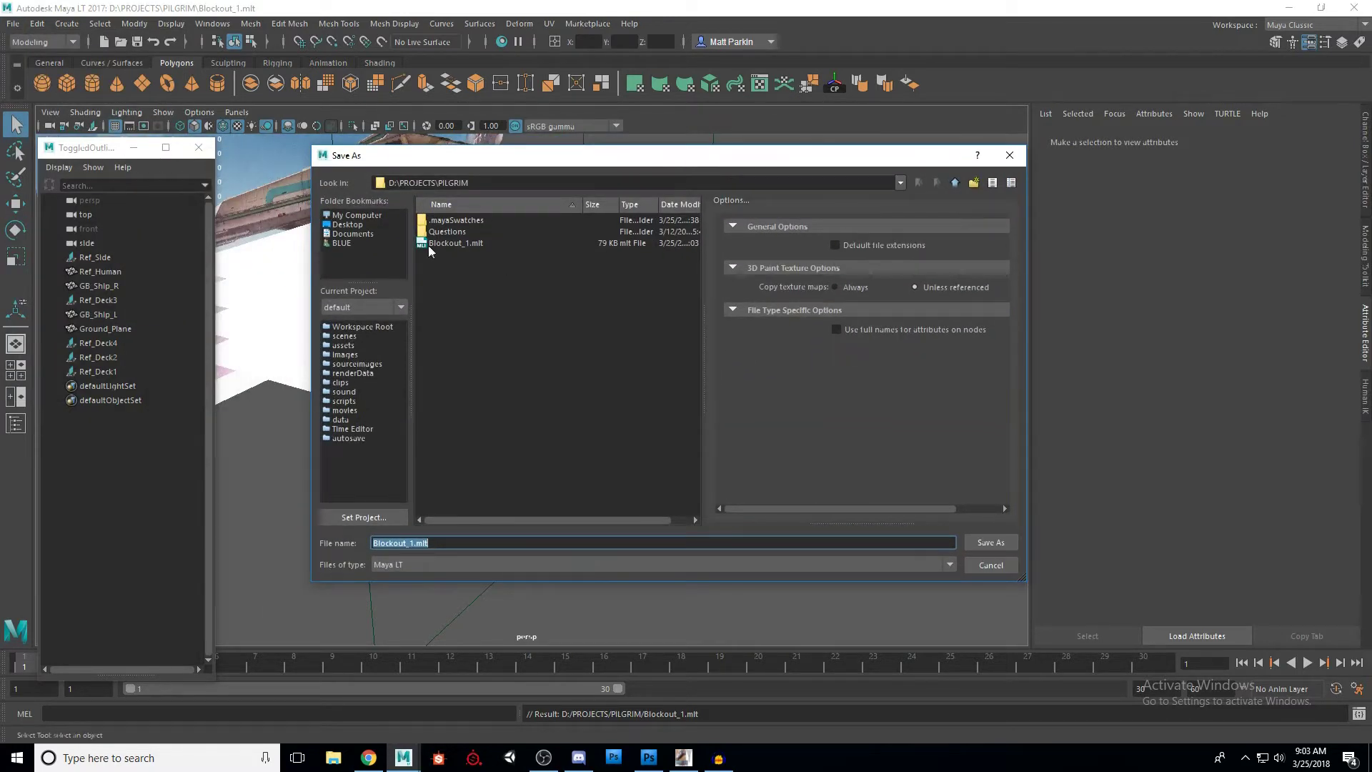
left_click(431, 537)
key("BackSpace")
key("BackSpace")
key("BackSpace")
key("BackSpace")
key("BackSpace")
type("2")
double_click(378, 544)
left_click(406, 543)
left_click_drag(406, 543, 375, 544)
left_click(381, 546)
left_click(992, 543)
Step: Examine the stacked deck floor plans against the side-view reference image of the ship
key("w")
left_click_drag(637, 379, 648, 319, "alt")
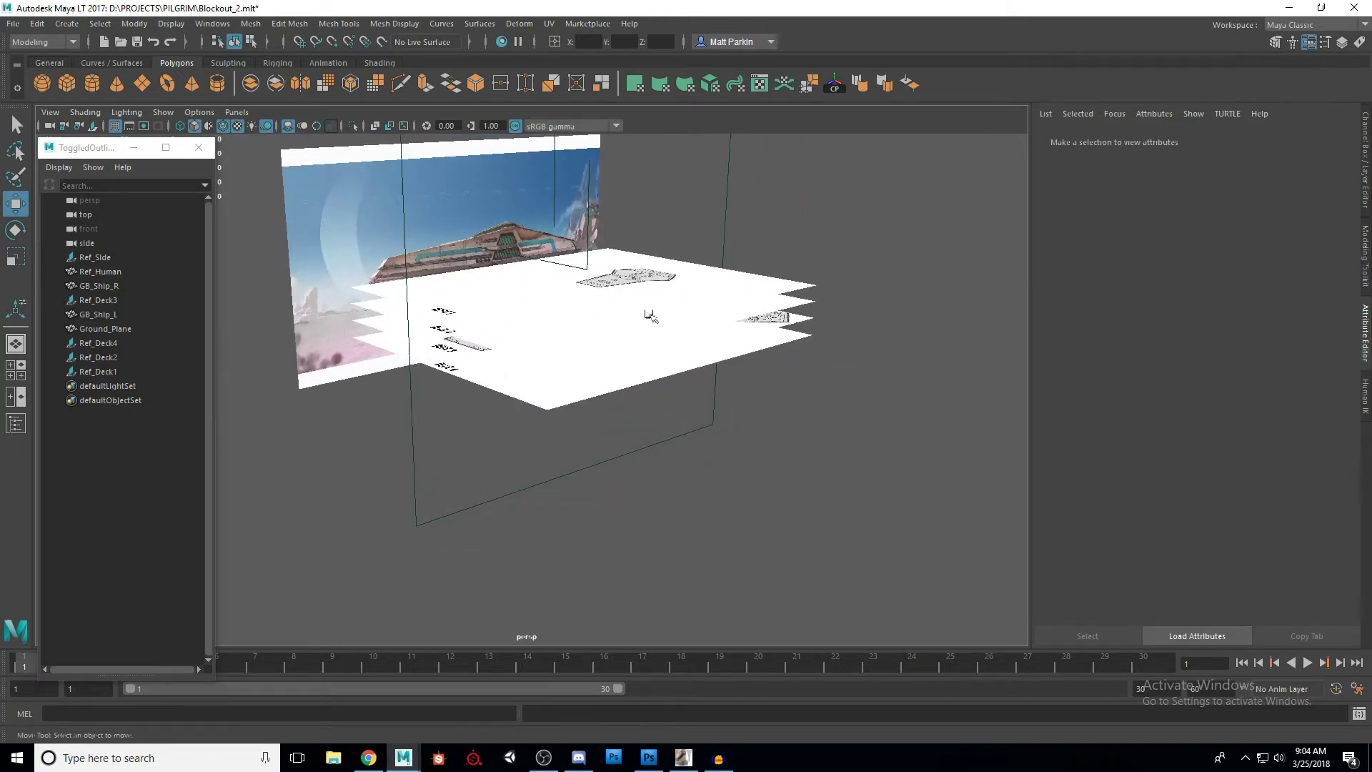
scroll(597, 369, "up", 6)
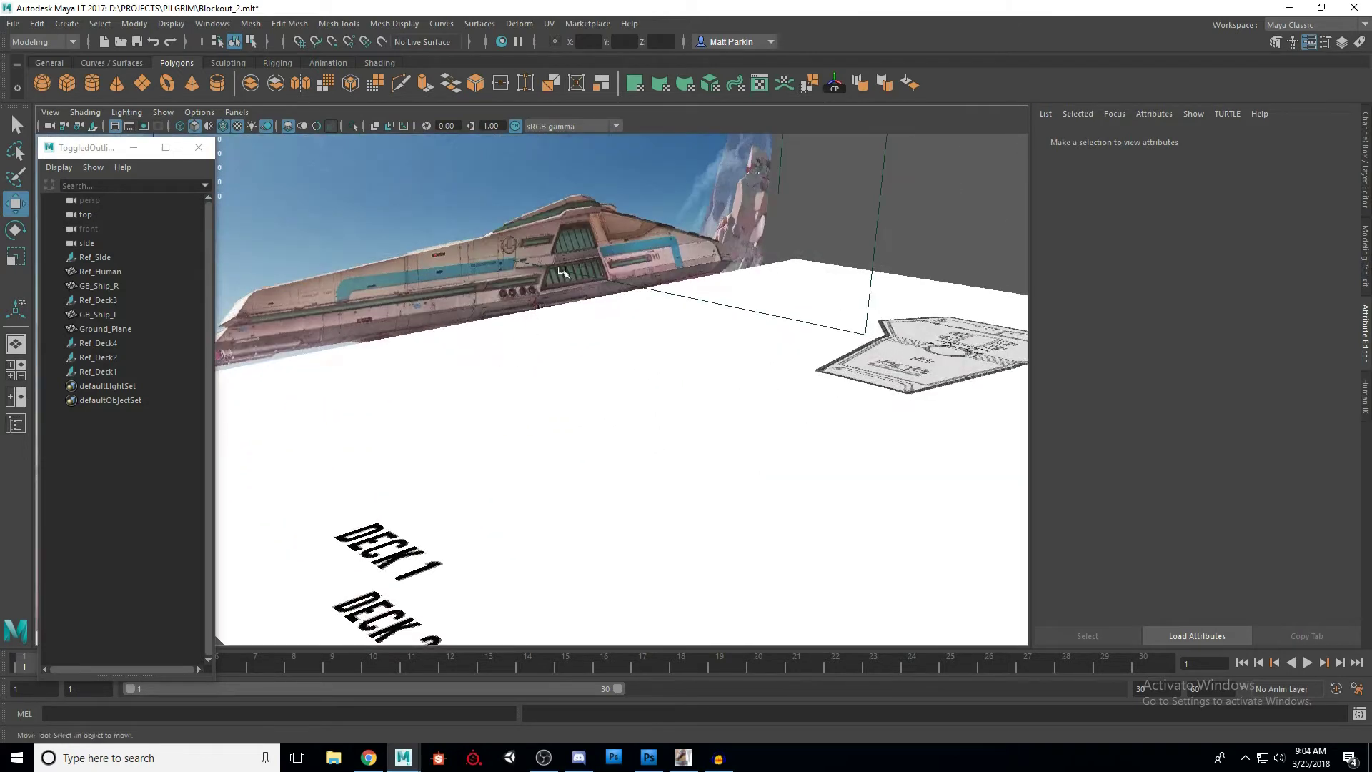
left_click_drag(599, 304, 603, 392, "alt")
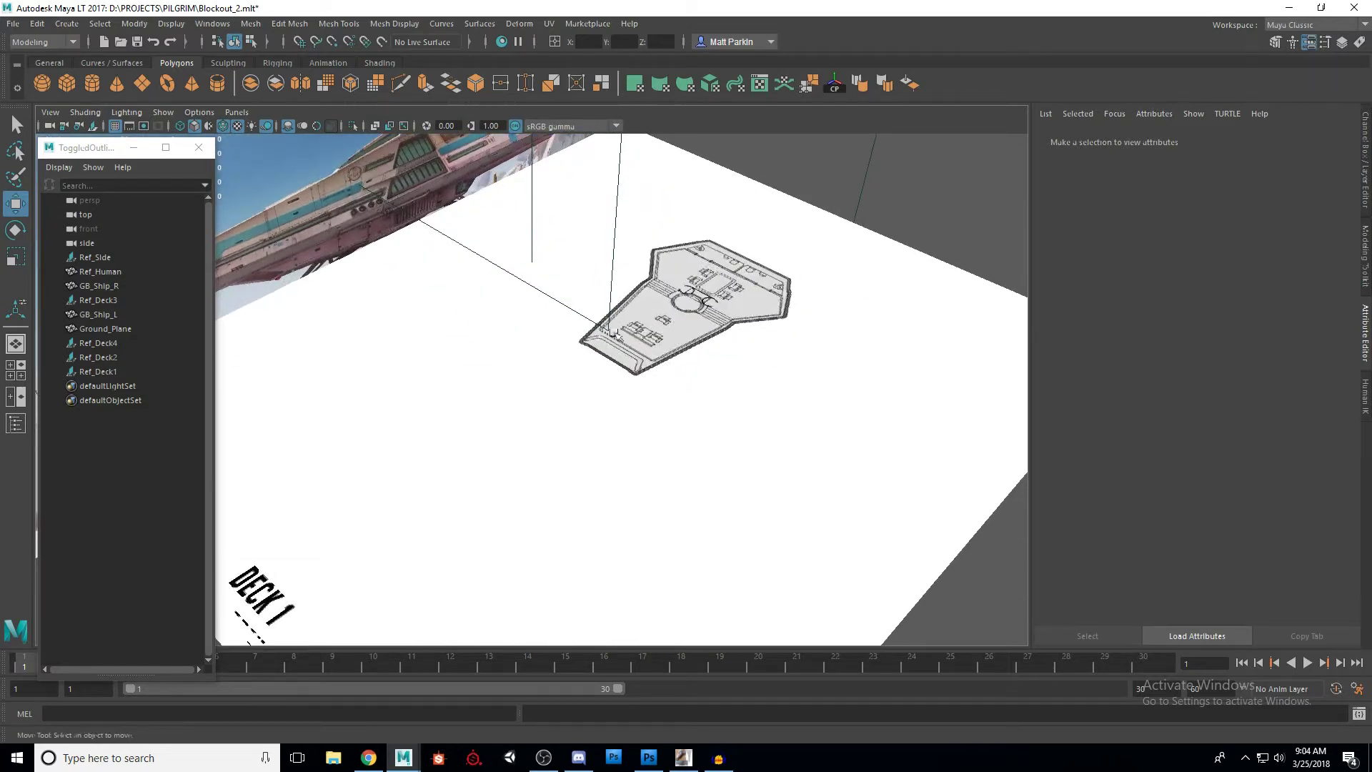
middle_click_drag(619, 411, 603, 337, "alt")
scroll(600, 347, "down", 6)
left_click_drag(591, 367, 665, 446, "alt")
scroll(613, 427, "up", 4)
Step: Hide the Ref_Deck2, Ref_Deck3 and Ref_Deck4 planes, keeping the topmost deck plane shown
left_click(441, 453)
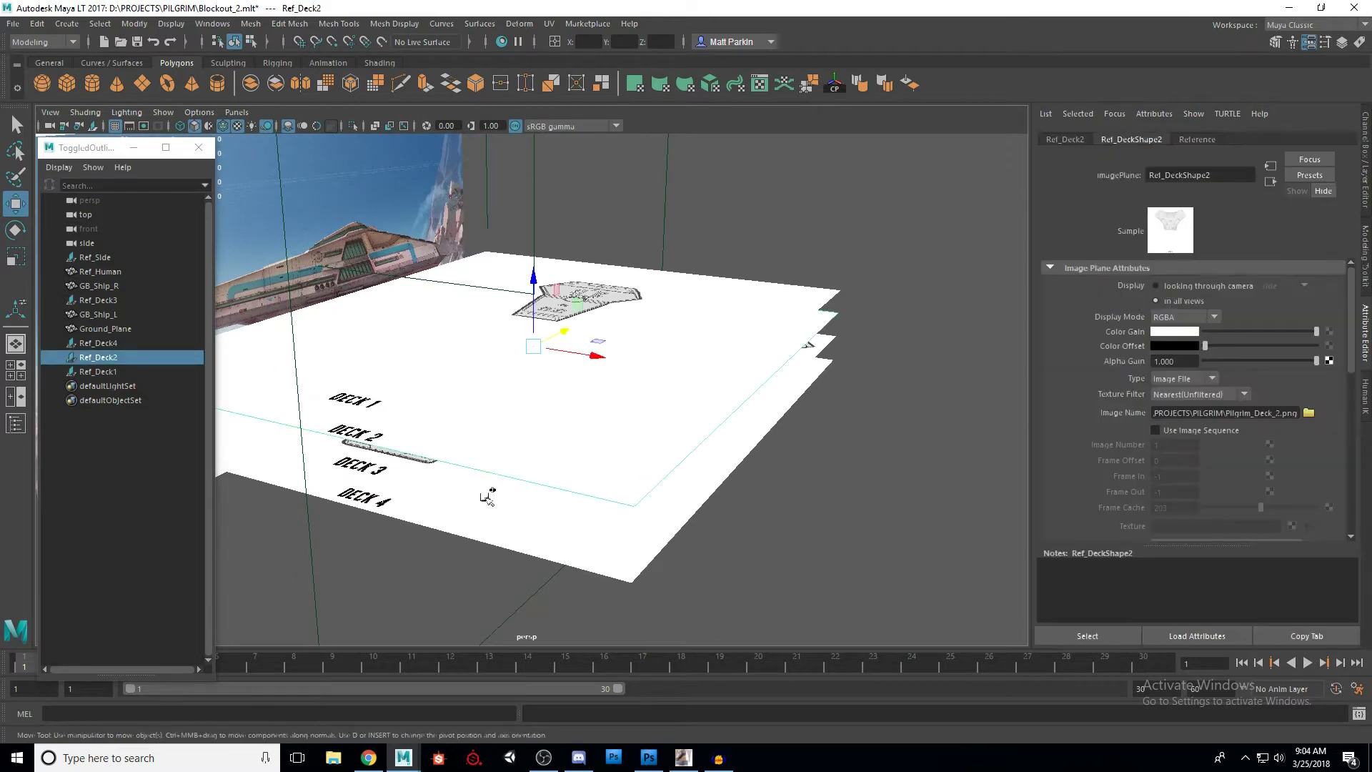
left_click(493, 499, "shift")
left_click(489, 516, "shift")
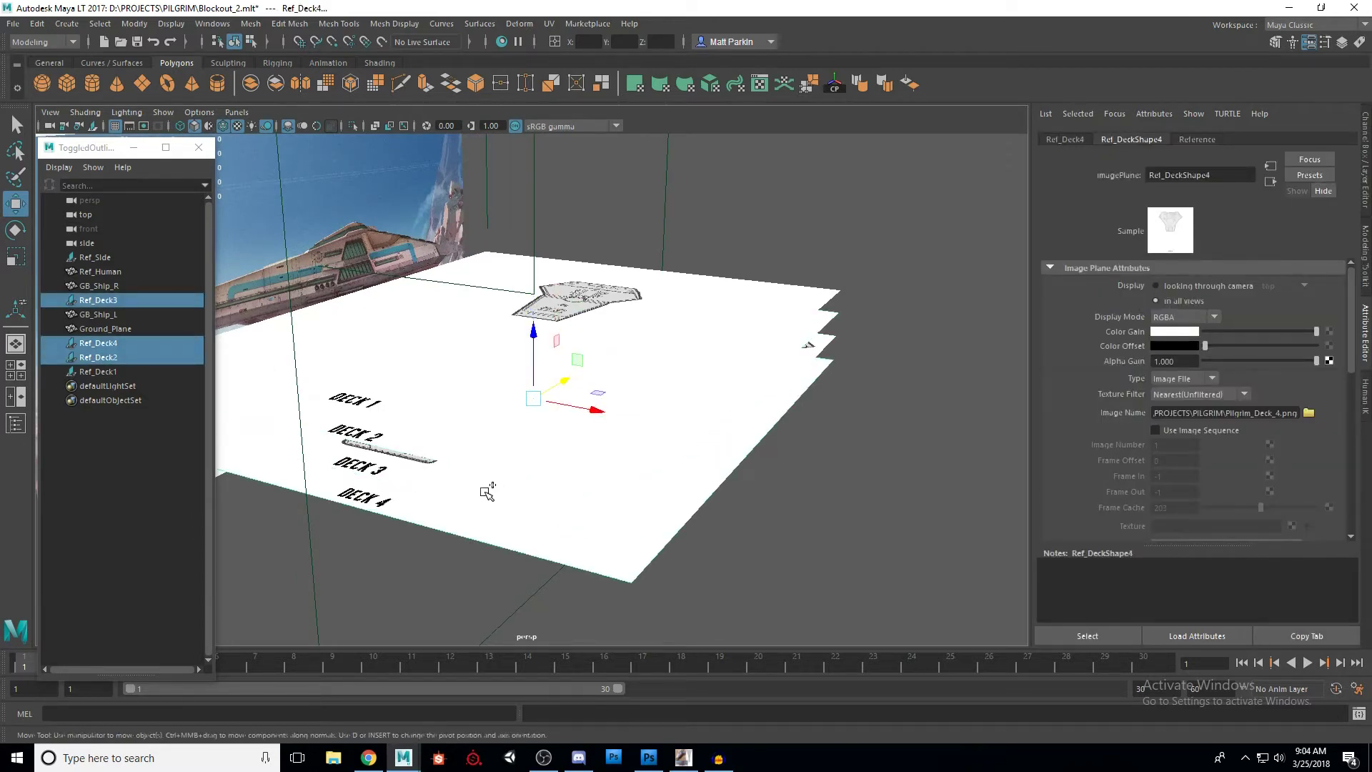
left_click(574, 557, "shift")
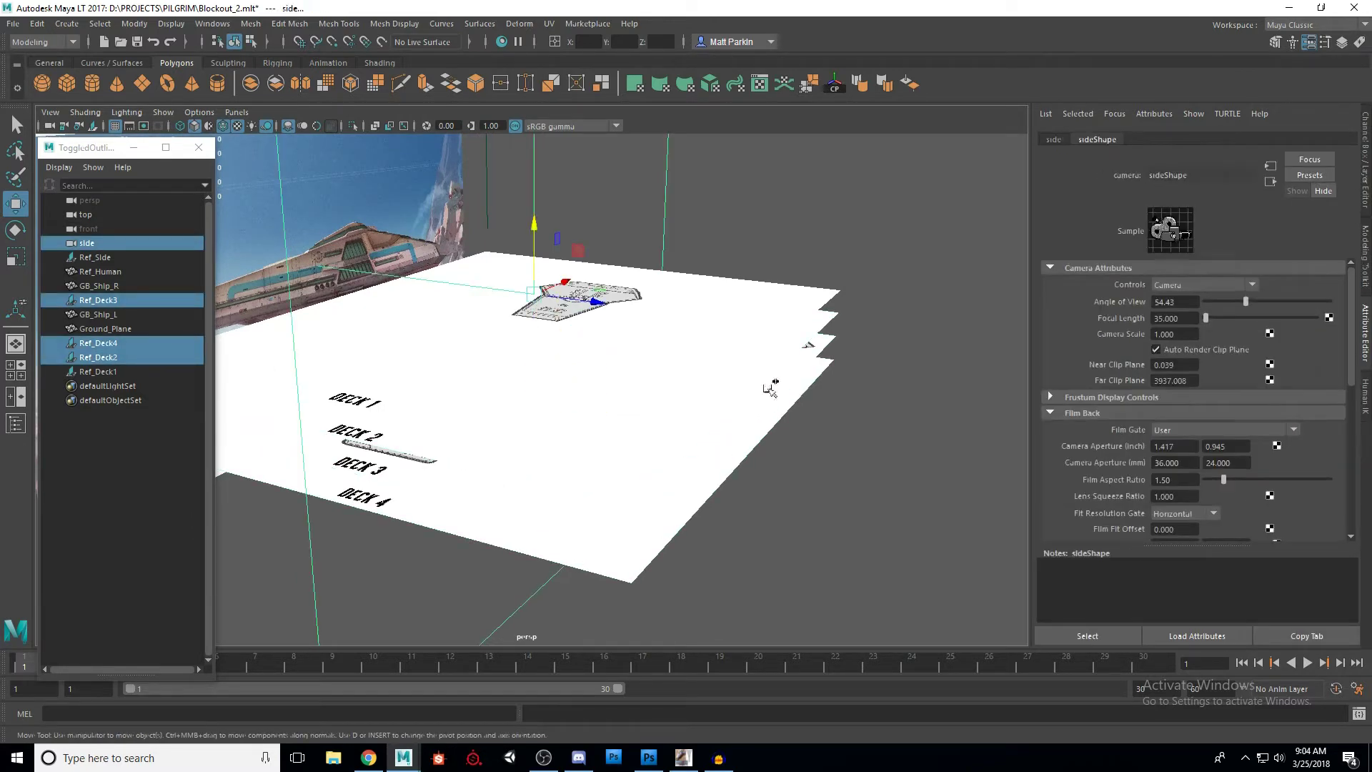
left_click(826, 324)
left_click(833, 339, "shift")
left_click(829, 363, "shift")
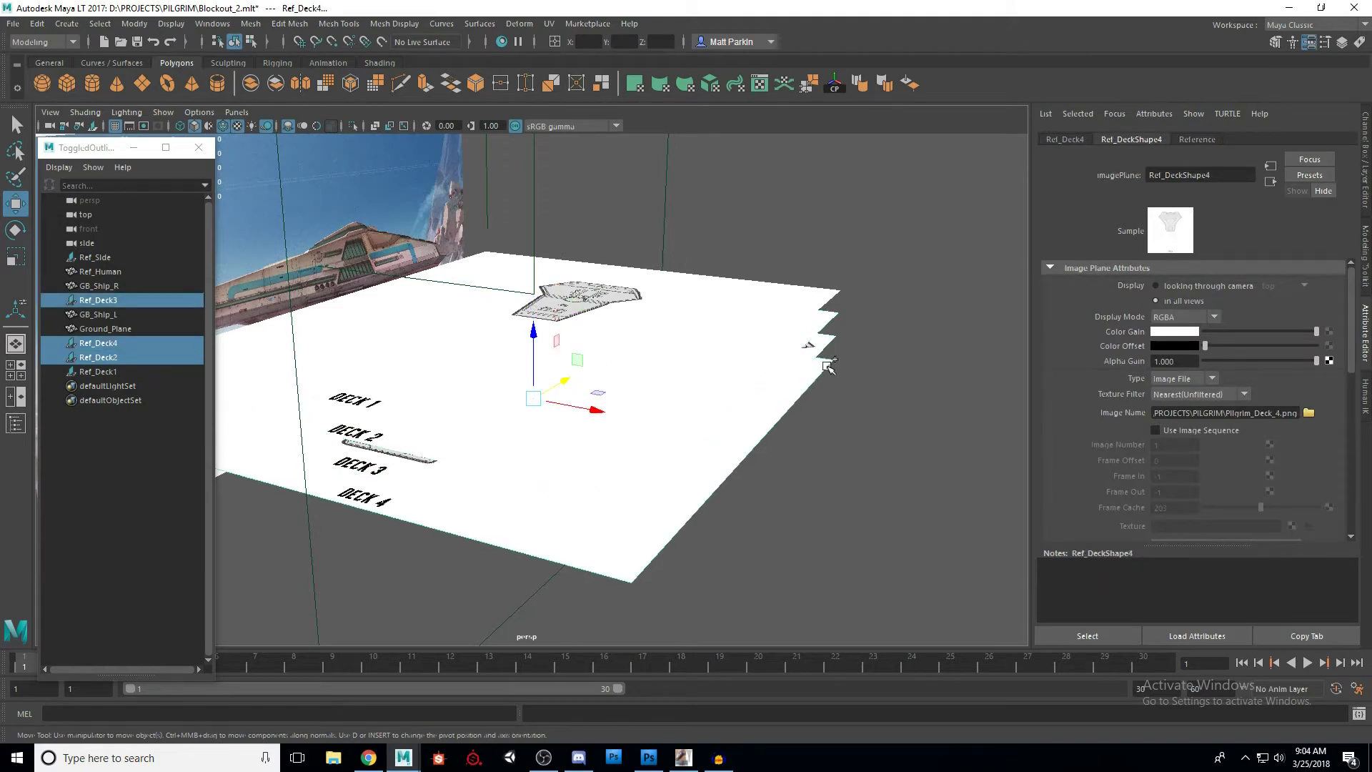
left_click(170, 23)
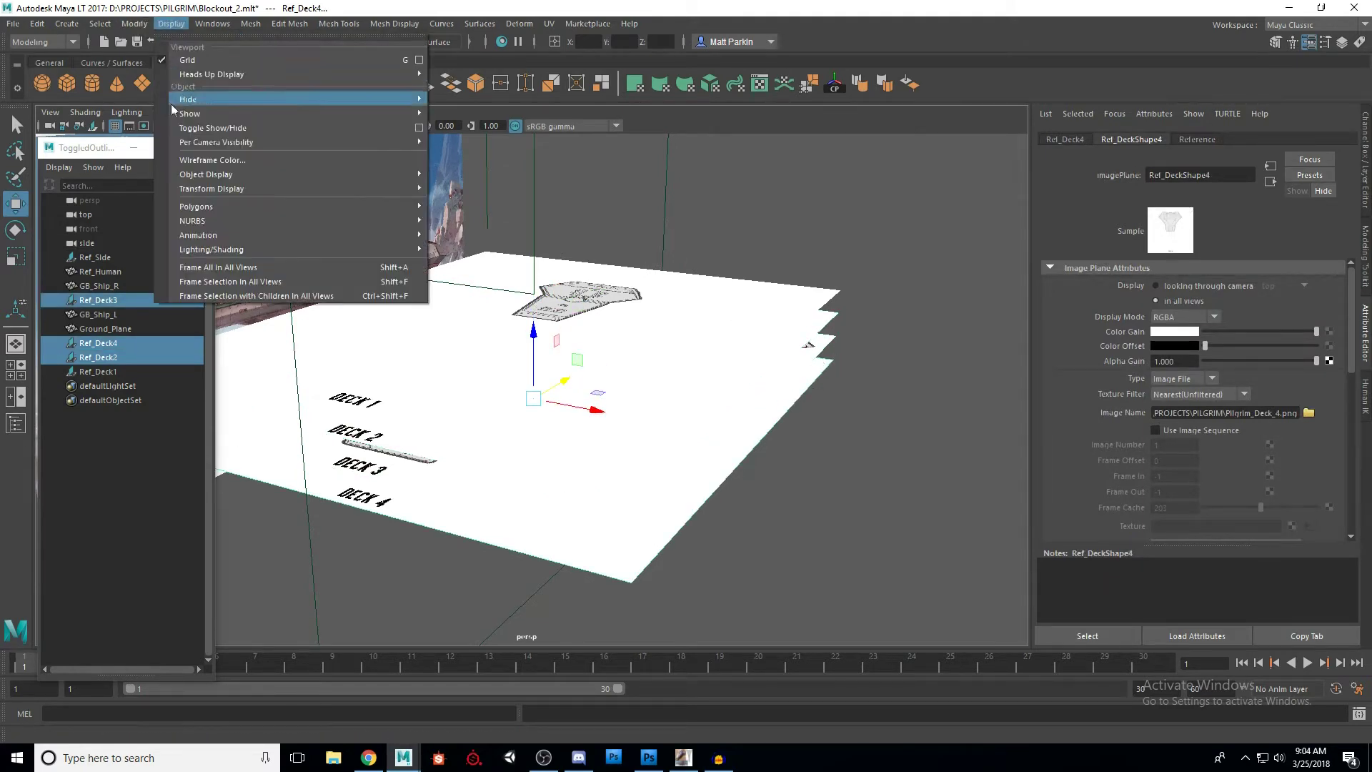
mouse_move(389, 105)
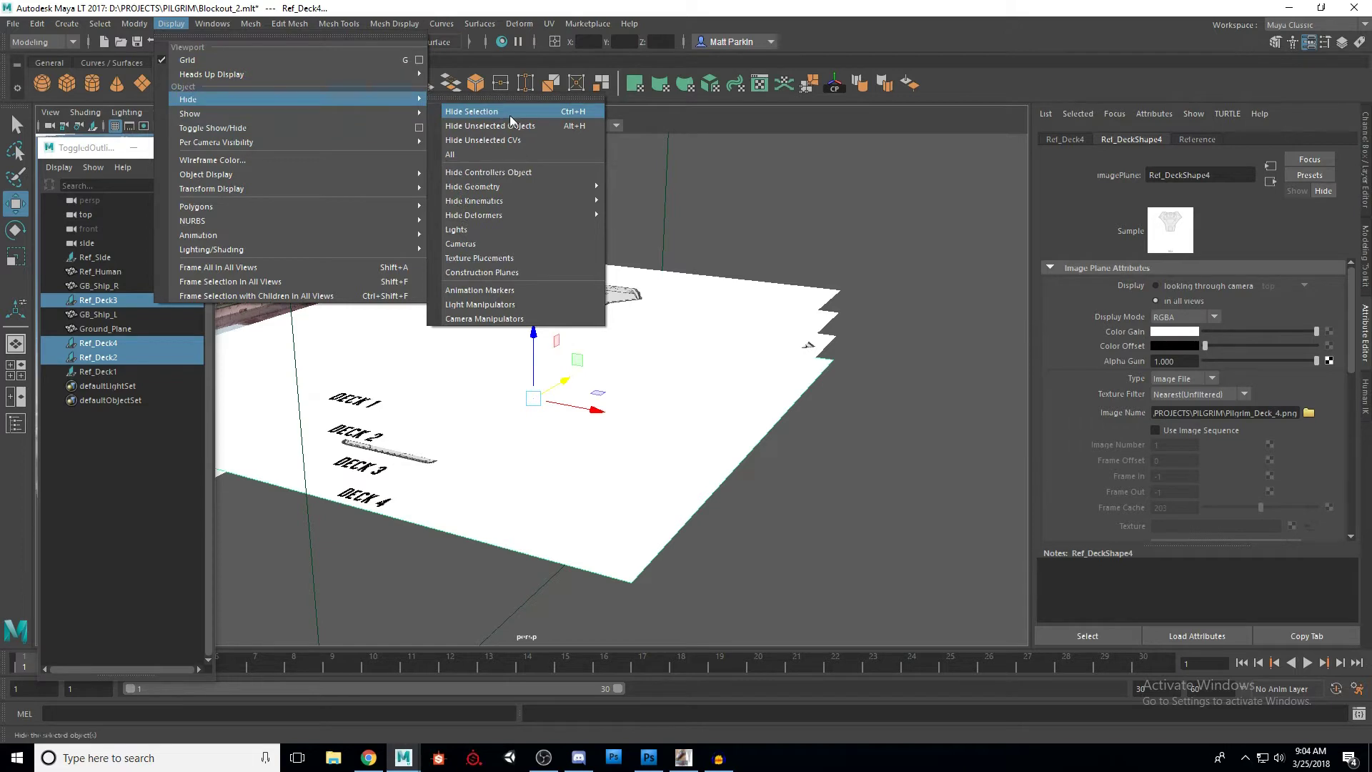
left_click(841, 430)
scroll(846, 433, "down", 3)
left_click_drag(849, 435, 838, 442, "alt")
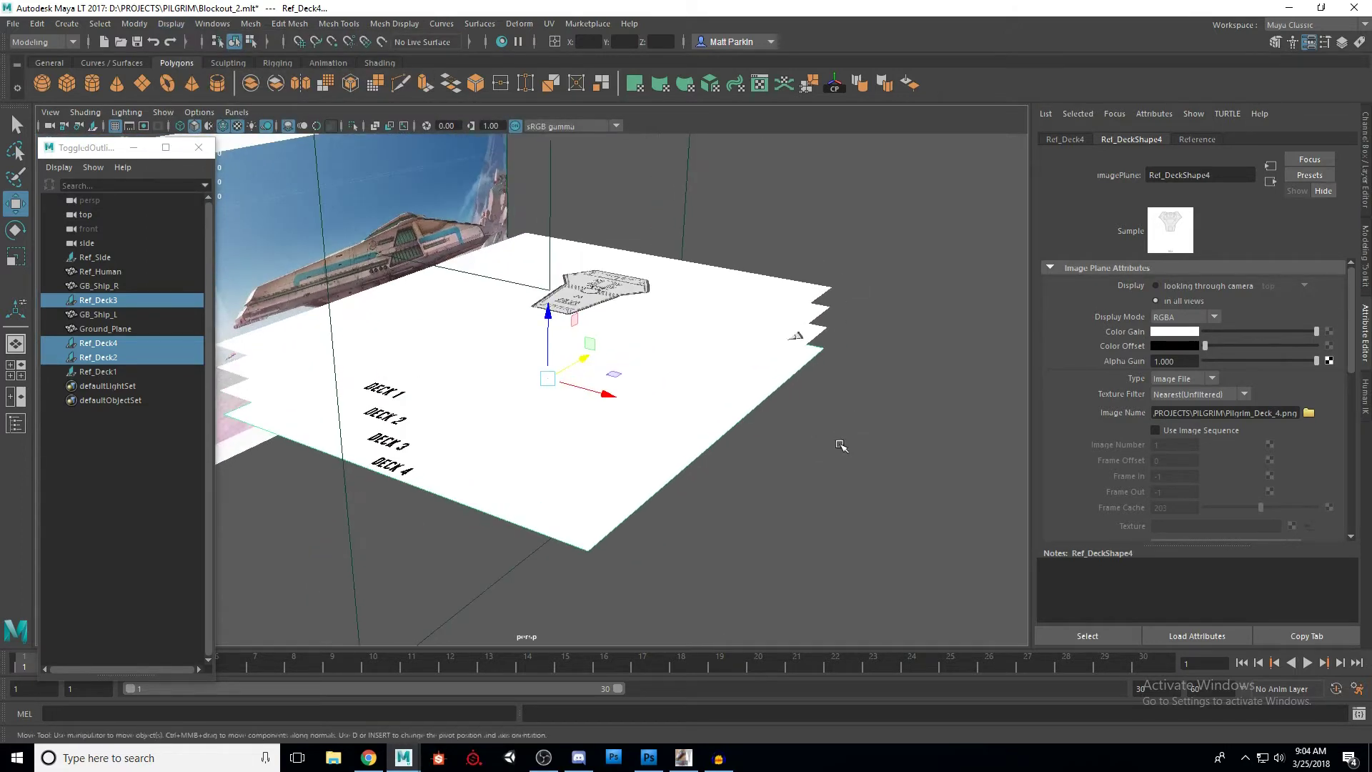
key("ctrl+h")
Step: Check the hidden Ref_Deck3, Ref_Deck4 and Ref_Deck2 entries in the Outliner, and clear the selection
left_click_drag(618, 420, 761, 442, "alt")
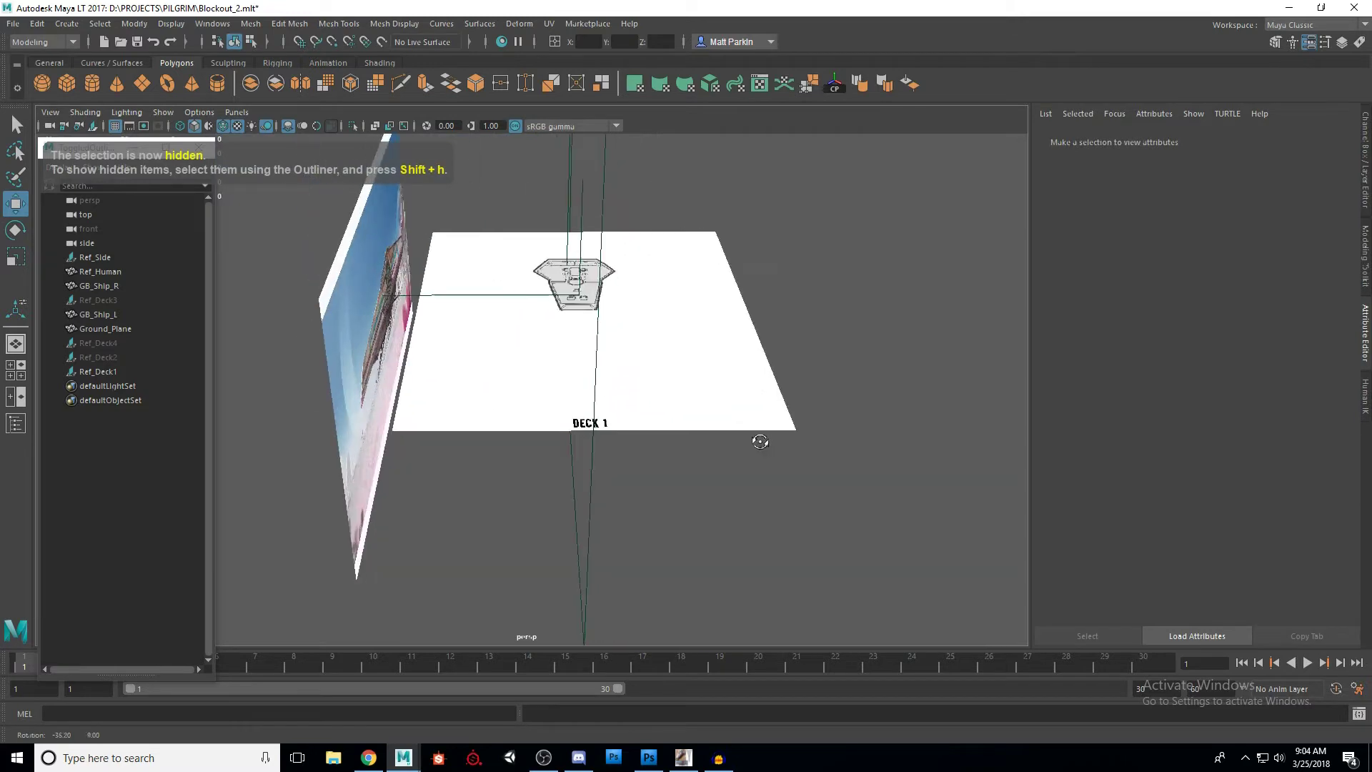
left_click(97, 300)
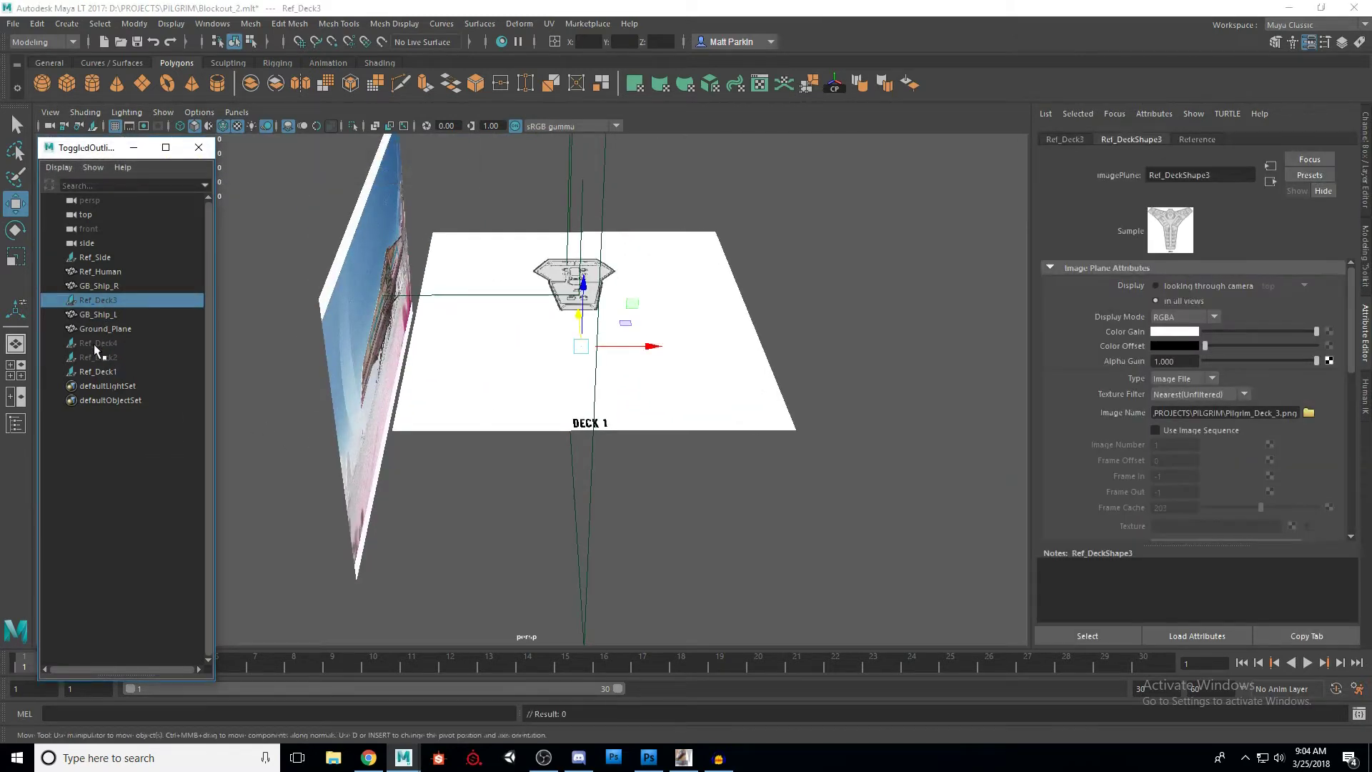
left_click(97, 344)
left_click(95, 358)
left_click(101, 301)
left_click(838, 288)
left_click_drag(930, 372, 826, 341, "alt")
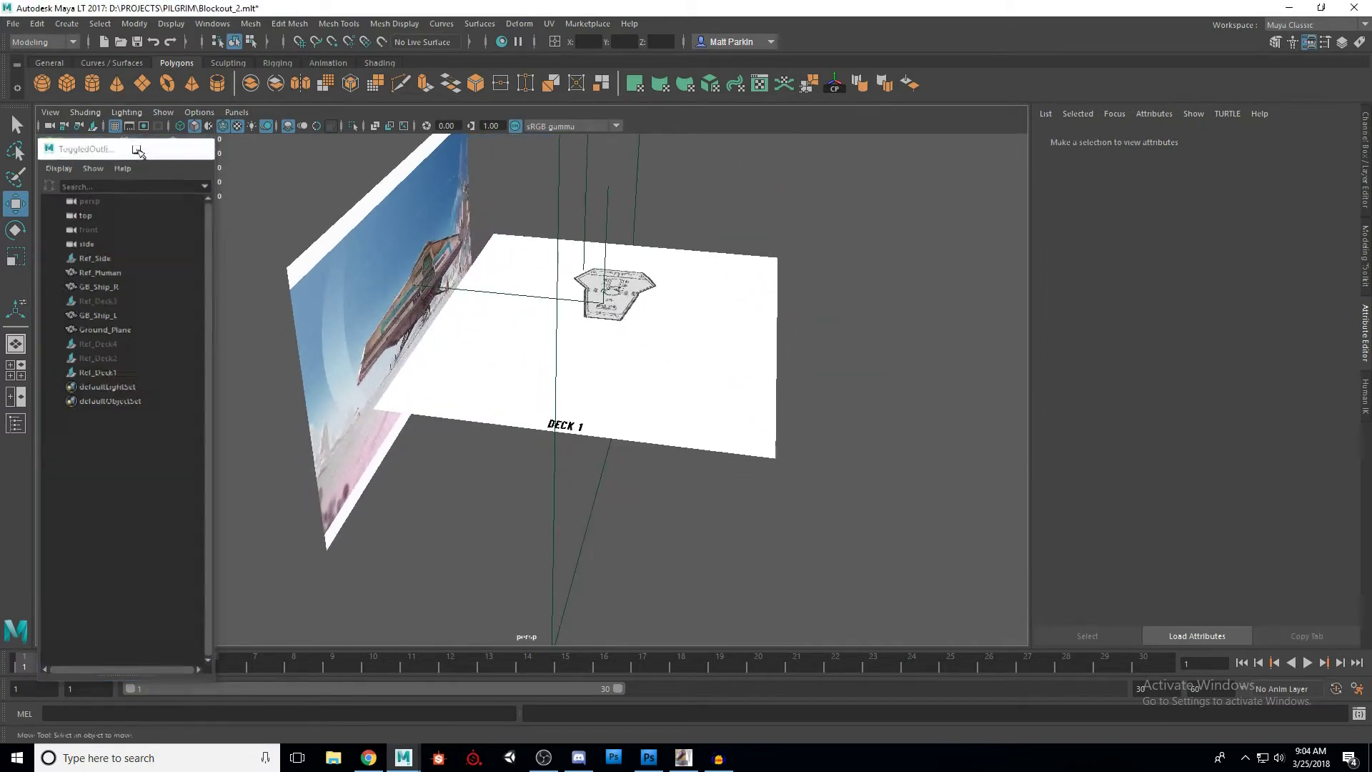
Step: Minimize the Outliner and float the ship concept image over an empty corner of the perspective viewport
left_click(133, 147)
left_click_drag(695, 282, 700, 419, "alt")
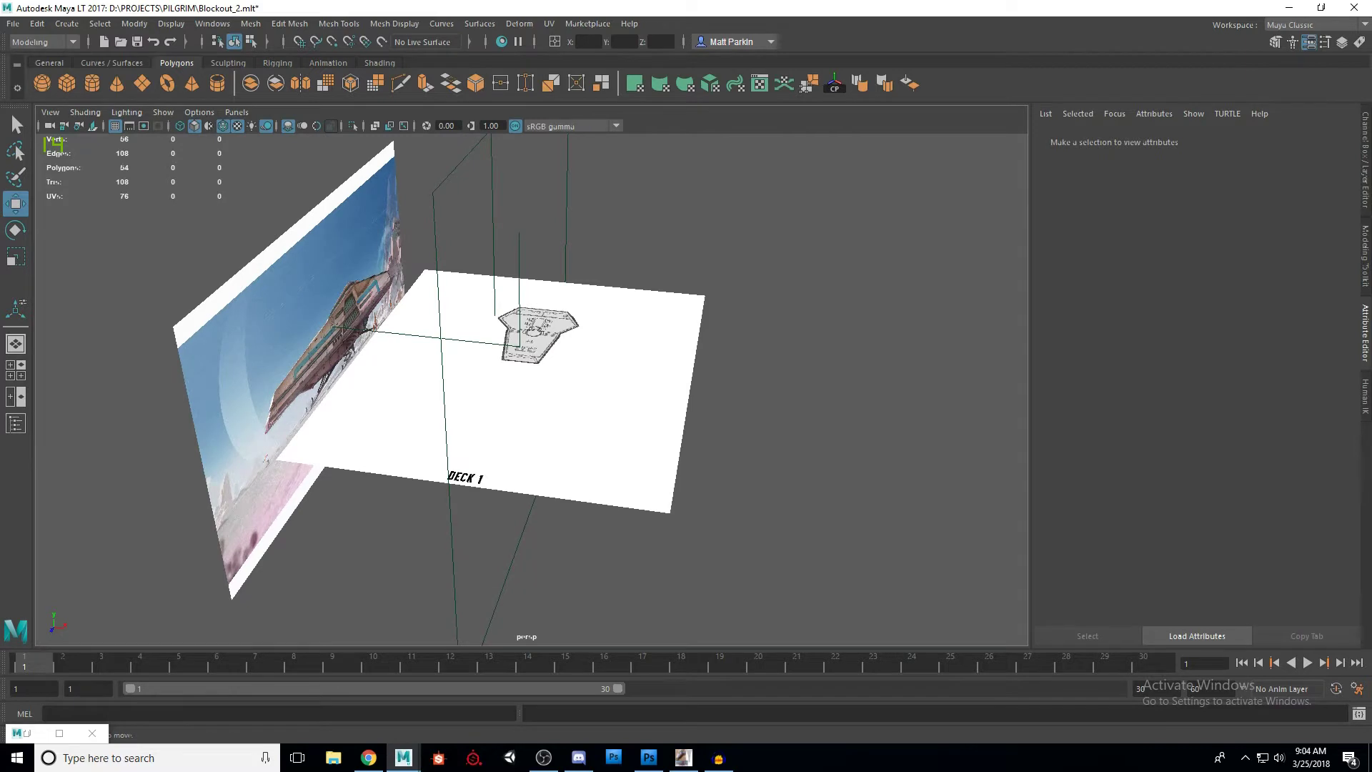
left_click_drag(0, 571, 275, 188)
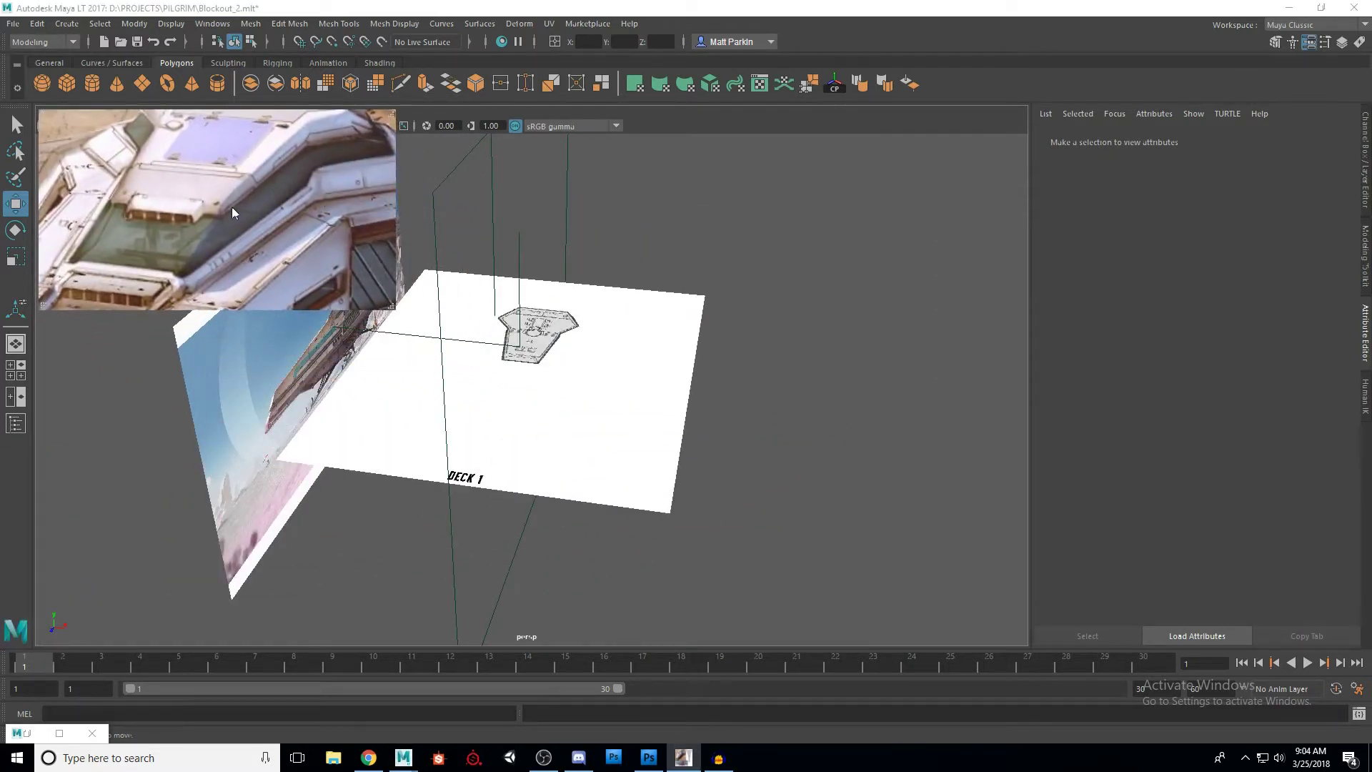
scroll(214, 203, "down", 6)
mouse_move(260, 207)
left_mouse_down()
mouse_move(208, 209)
mouse_move(261, 208)
left_mouse_up()
scroll(262, 208, "up", 4)
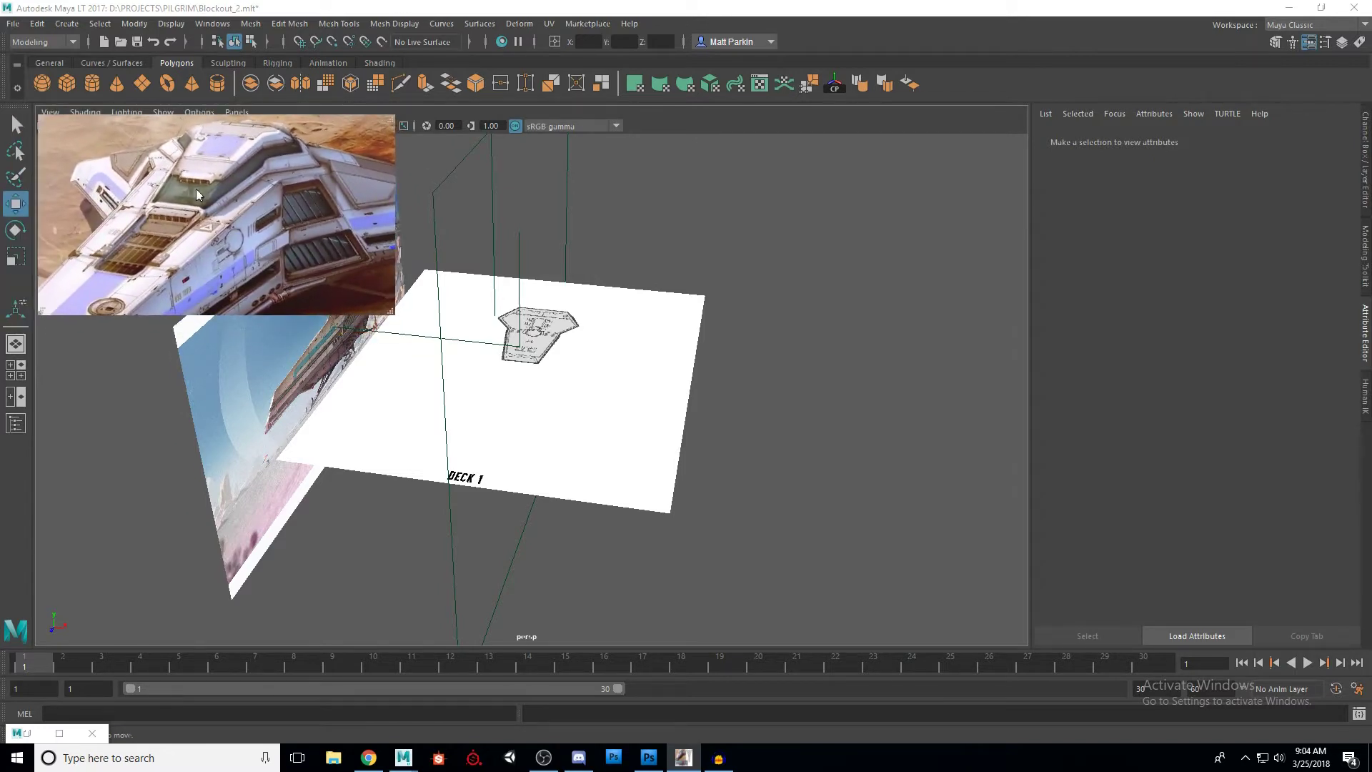
scroll(250, 187, "down", 1)
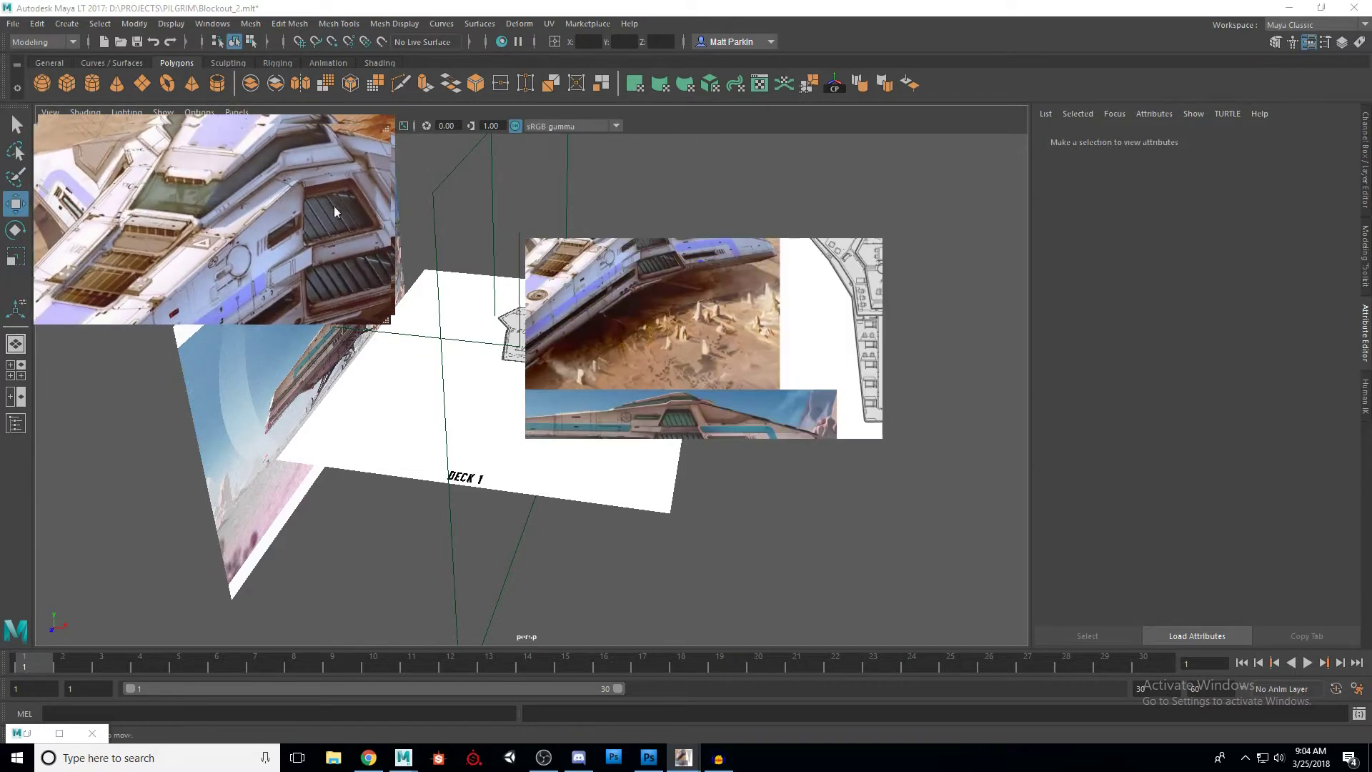
Step: Close the two surplus reference image windows and frame the remaining concept image on the ship's cockpit and roof
mouse_move(712, 279)
left_mouse_down()
mouse_move(675, 282)
mouse_move(701, 285)
left_mouse_up()
right_click(701, 284)
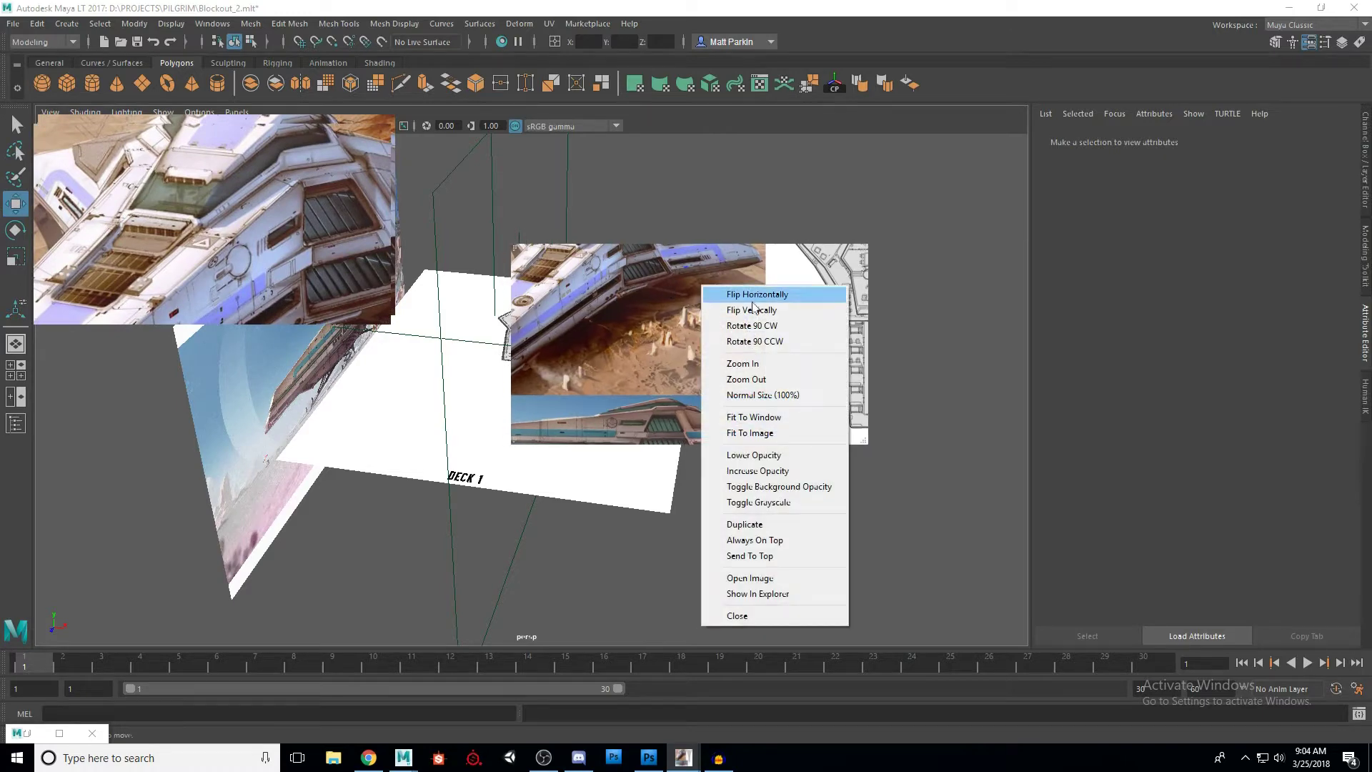
left_click(752, 621)
mouse_move(242, 216)
left_mouse_down()
mouse_move(260, 236)
mouse_move(733, 381)
left_mouse_up()
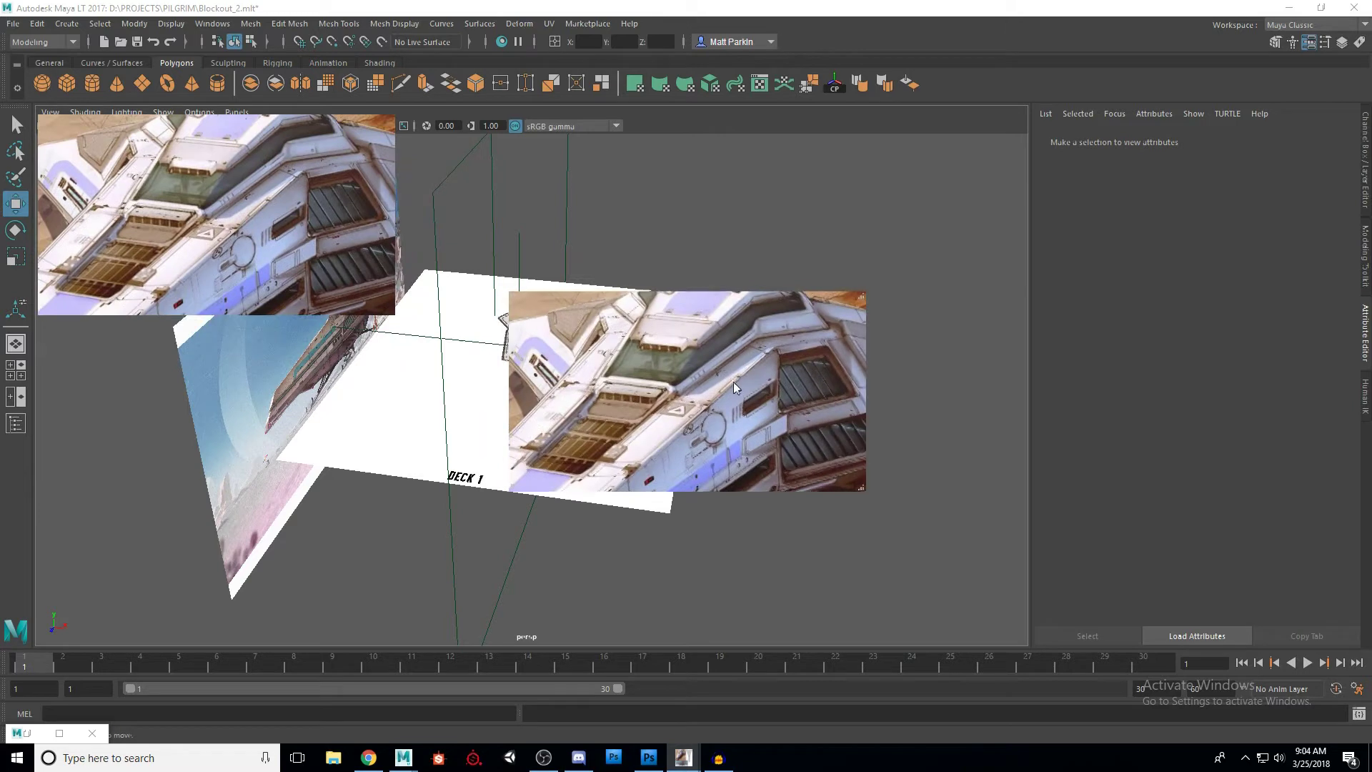
right_click(733, 382)
left_click(769, 706)
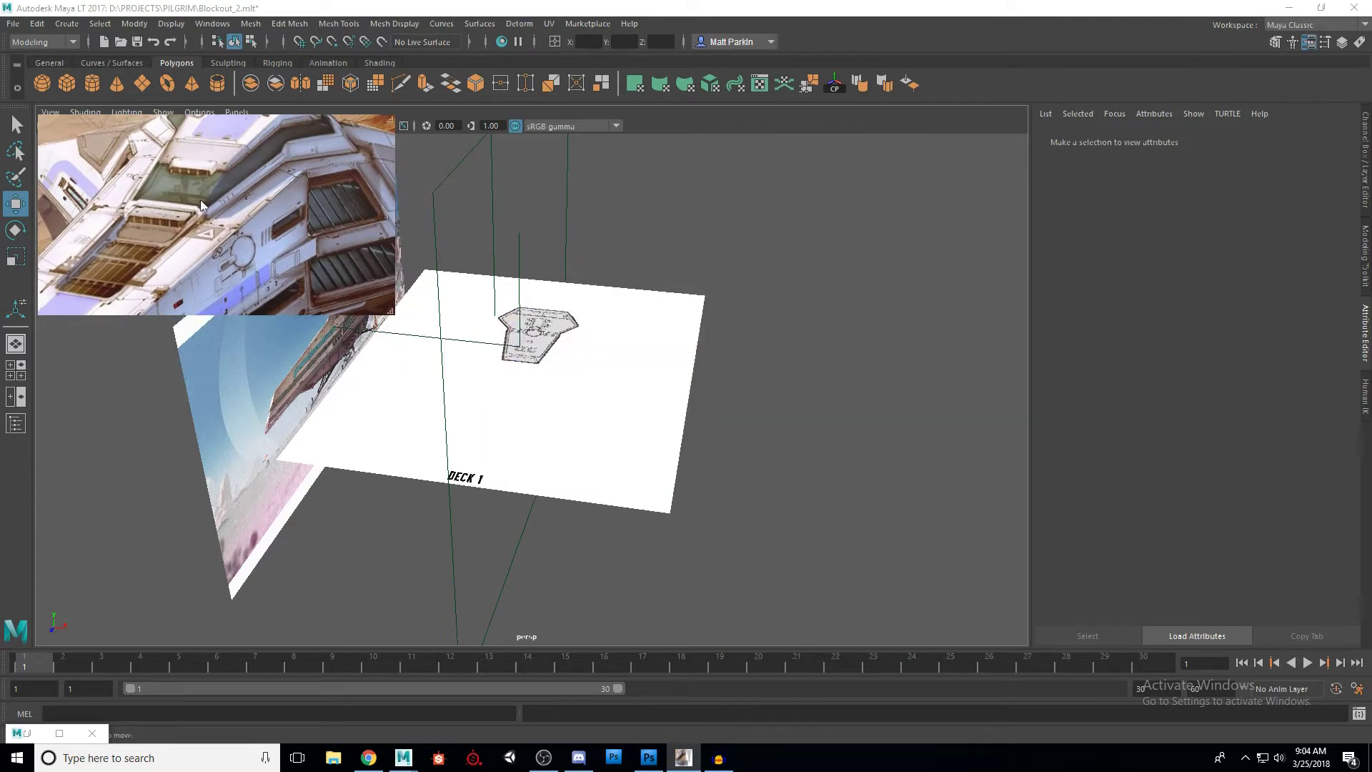
left_click_drag(201, 199, 204, 163)
left_click_drag(264, 236, 230, 204)
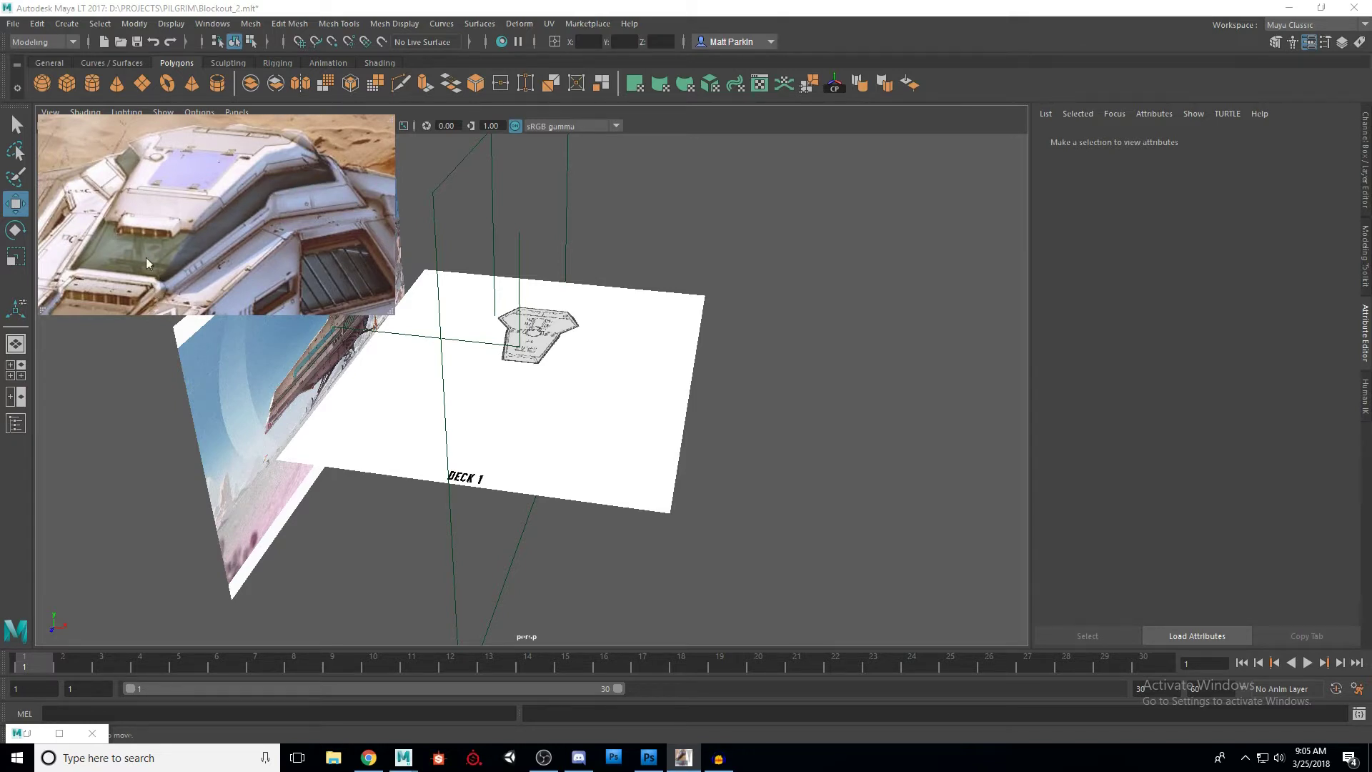
Step: Examine the Deck 1 floor plan's outer outline and room layout from above against the cockpit concept image
left_click_drag(570, 366, 601, 422, "alt")
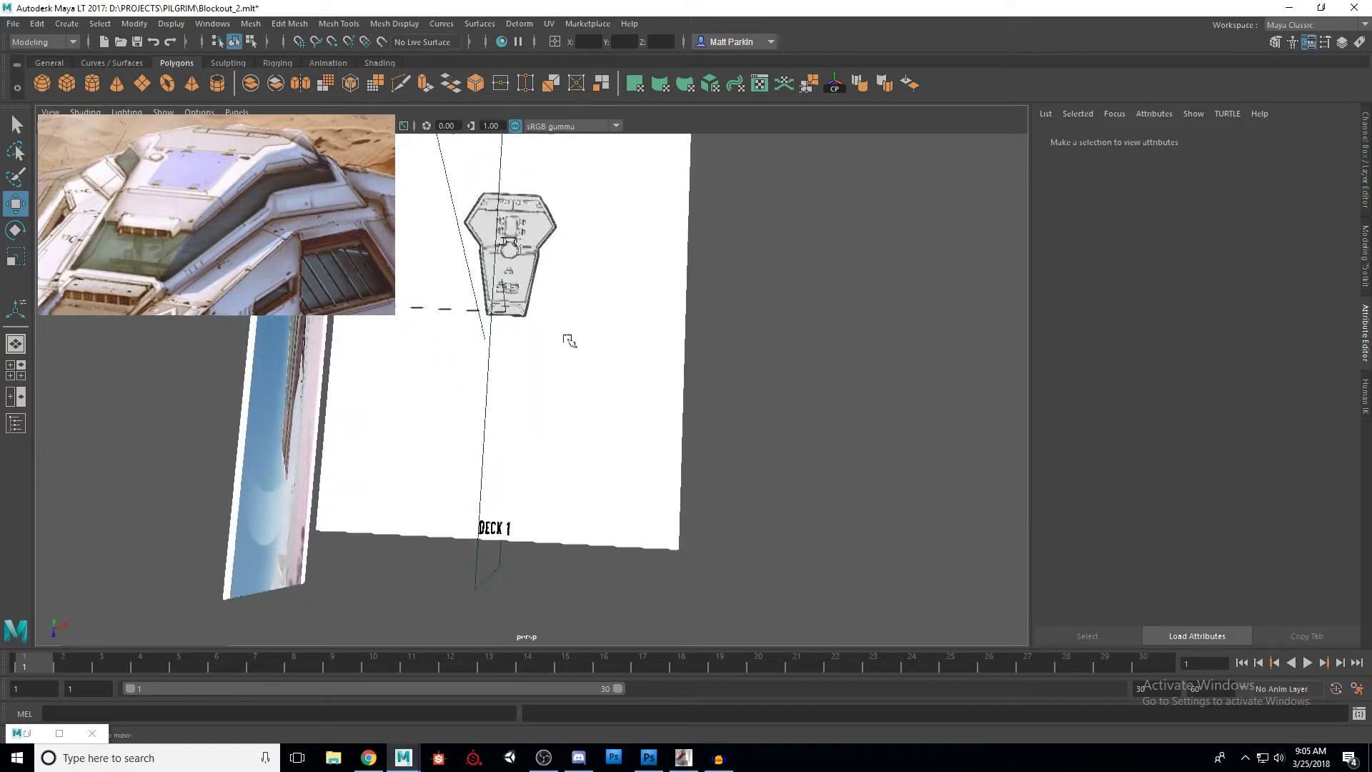
scroll(570, 340, "up", 4)
middle_click_drag(570, 340, 668, 508, "alt")
scroll(668, 509, "up", 3)
mouse_move(659, 447)
left_mouse_down("alt")
mouse_move(650, 427)
mouse_move(668, 407)
mouse_move(607, 481)
mouse_move(642, 479)
mouse_move(585, 486)
left_mouse_up("alt")
scroll(565, 449, "down", 3)
scroll(563, 446, "up", 7)
scroll(480, 348, "down", 1)
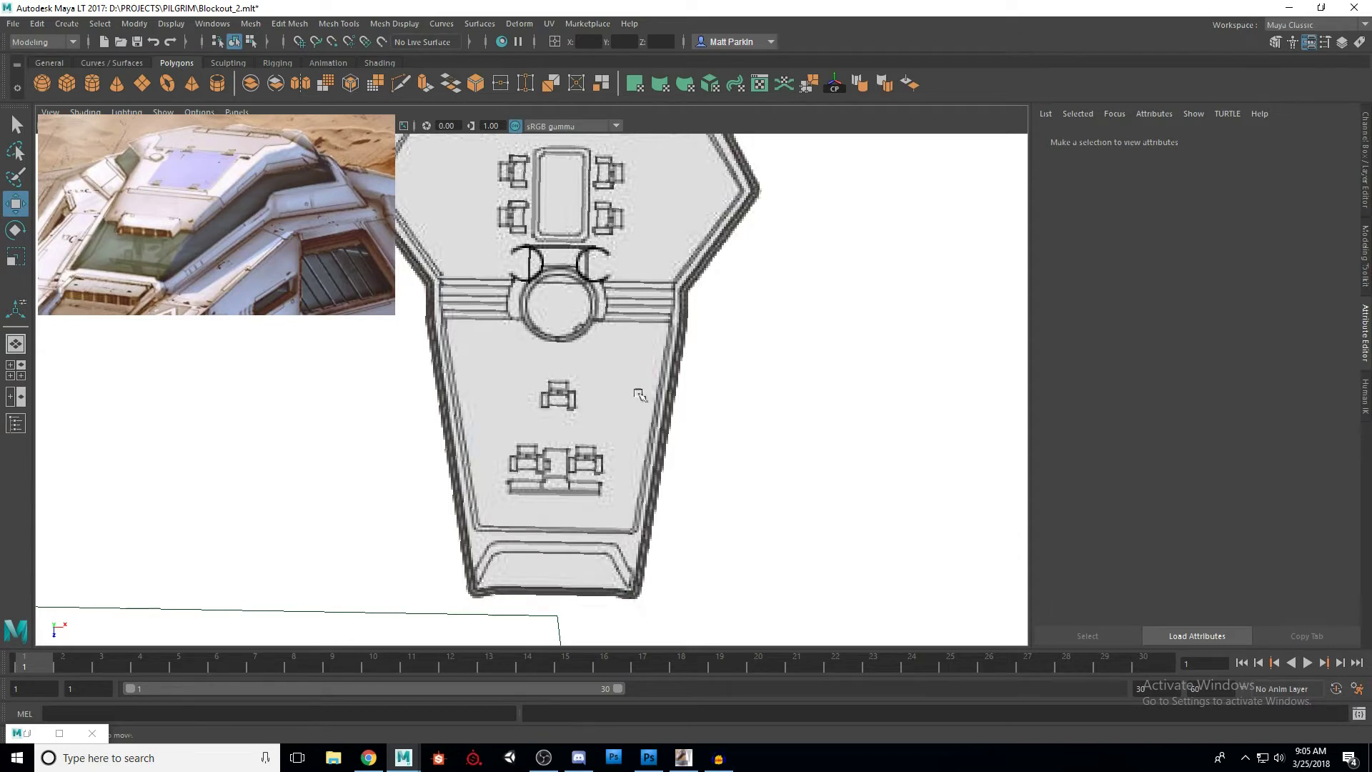
middle_click_drag(599, 468, 672, 633, "alt")
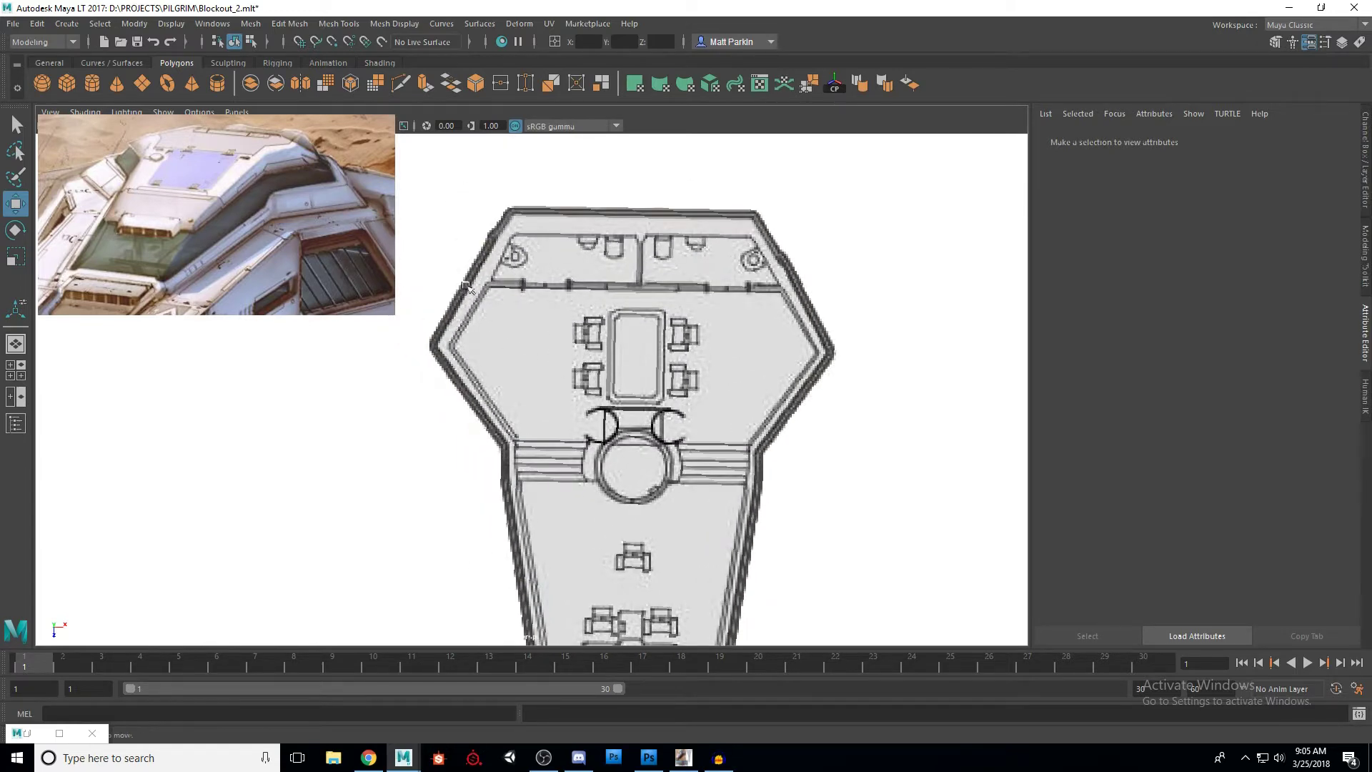
middle_click_drag(493, 434, 504, 372, "alt")
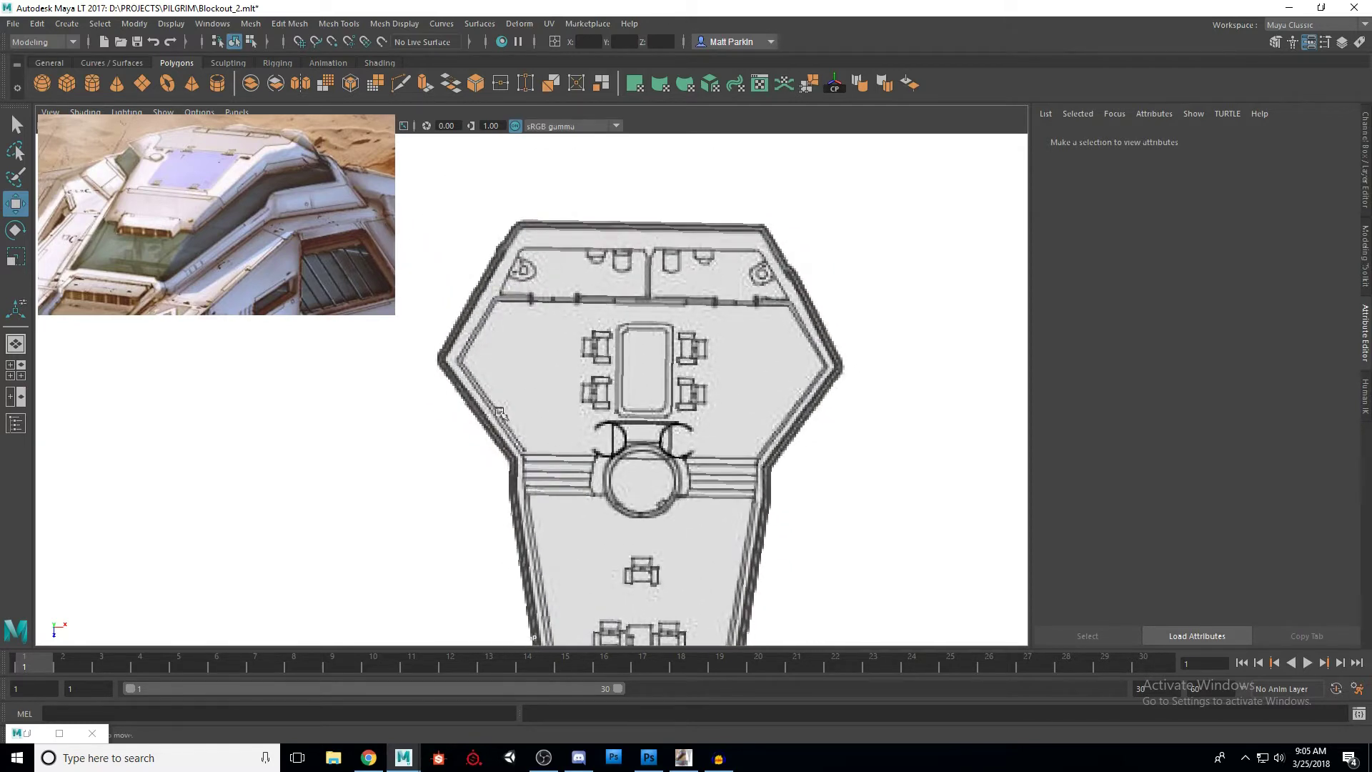
middle_click_drag(500, 412, 489, 343, "alt")
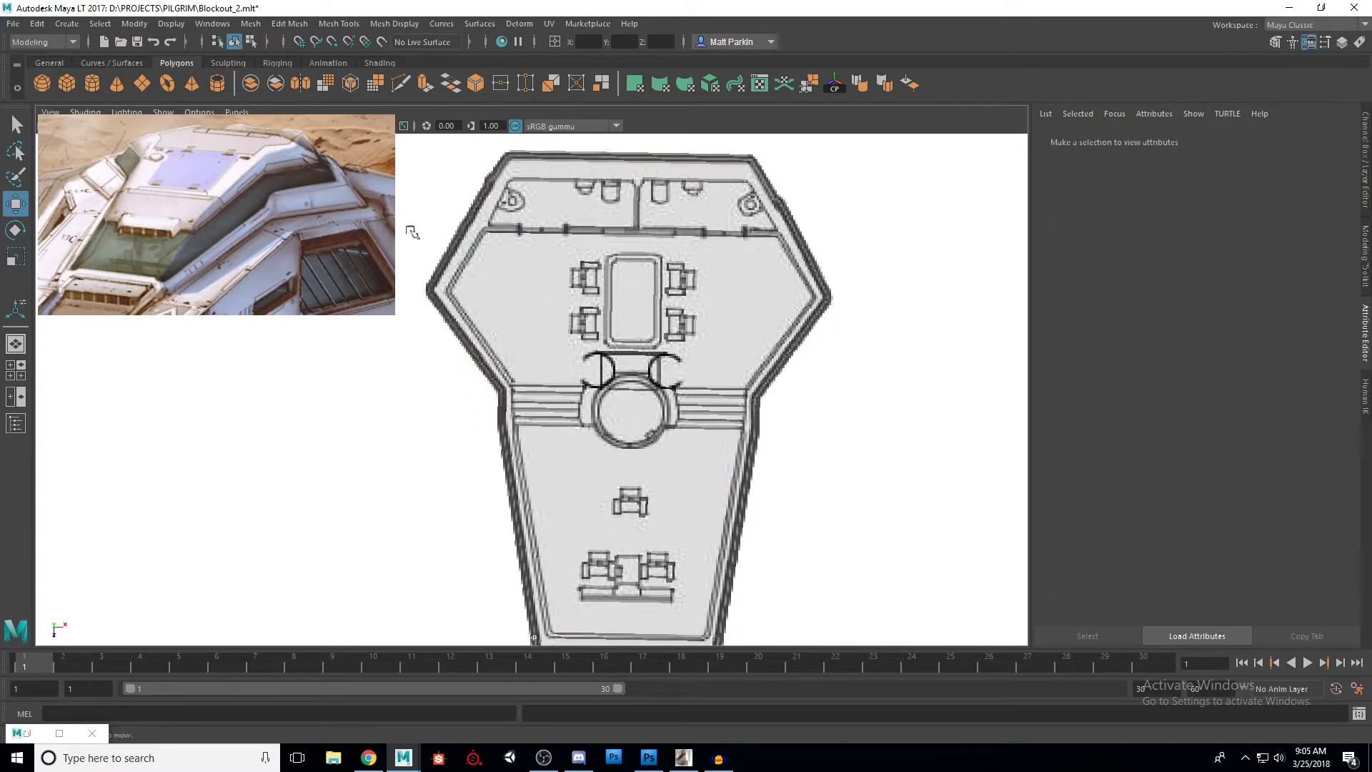
right_click_drag(649, 465, 620, 435, "alt")
scroll(621, 435, "up", 6)
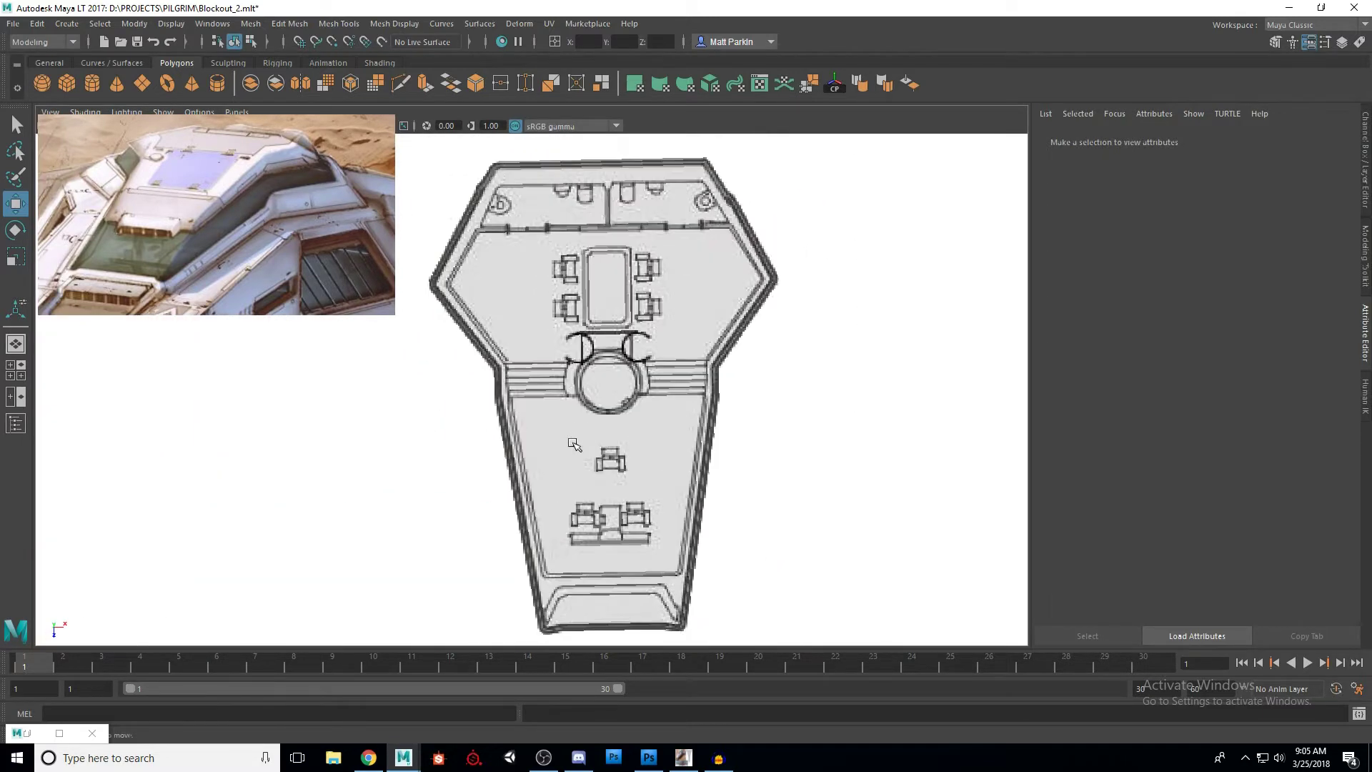
scroll(619, 426, "up", 3)
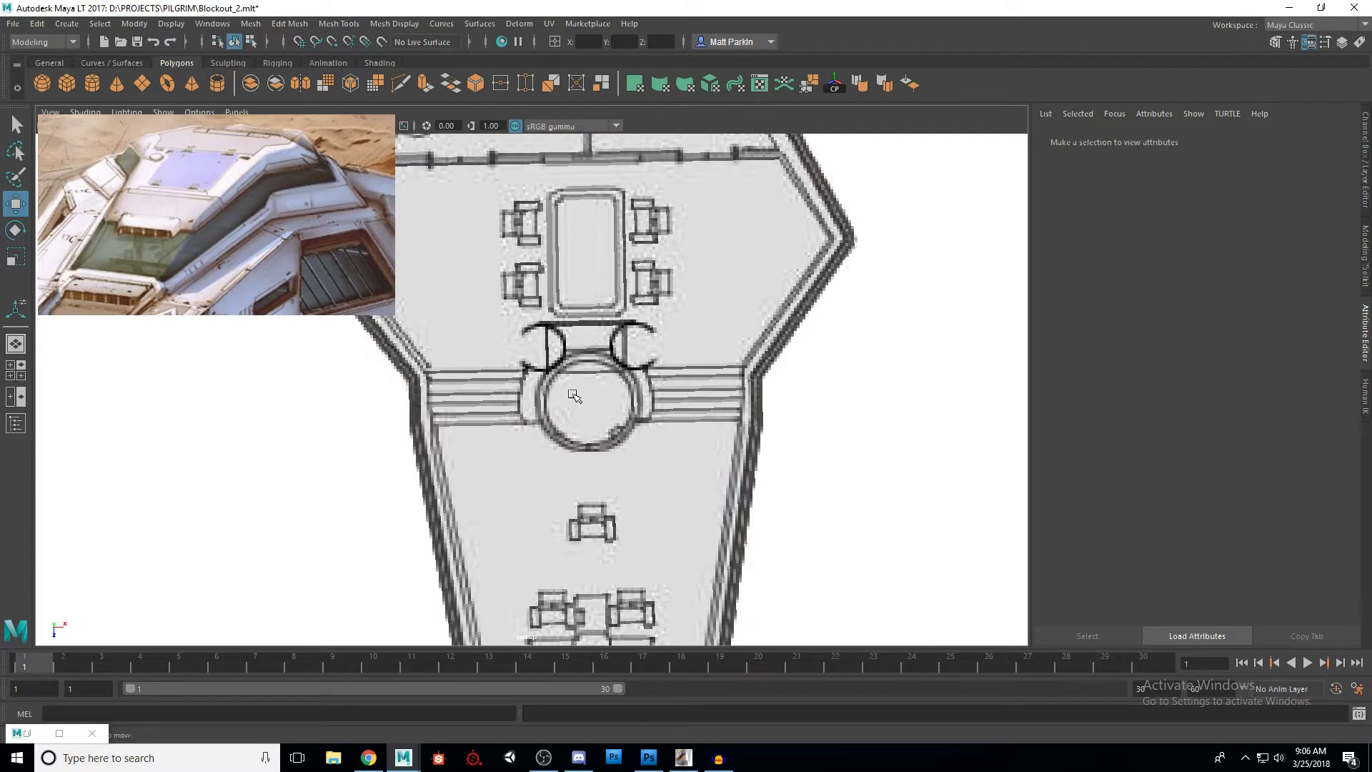
Step: Switch to the top orthographic view and frame the Deck 1 floor plan
scroll(574, 395, "down", 6)
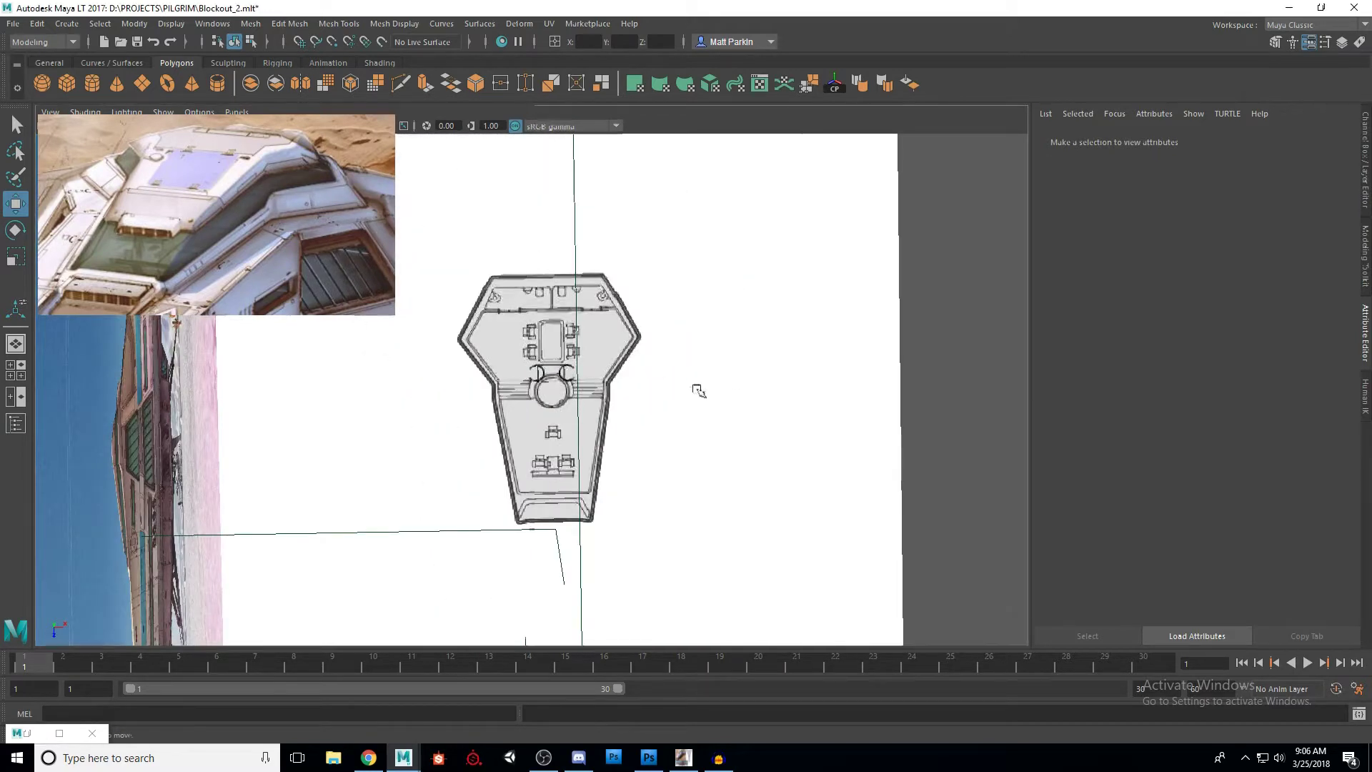
key("space")
key("space")
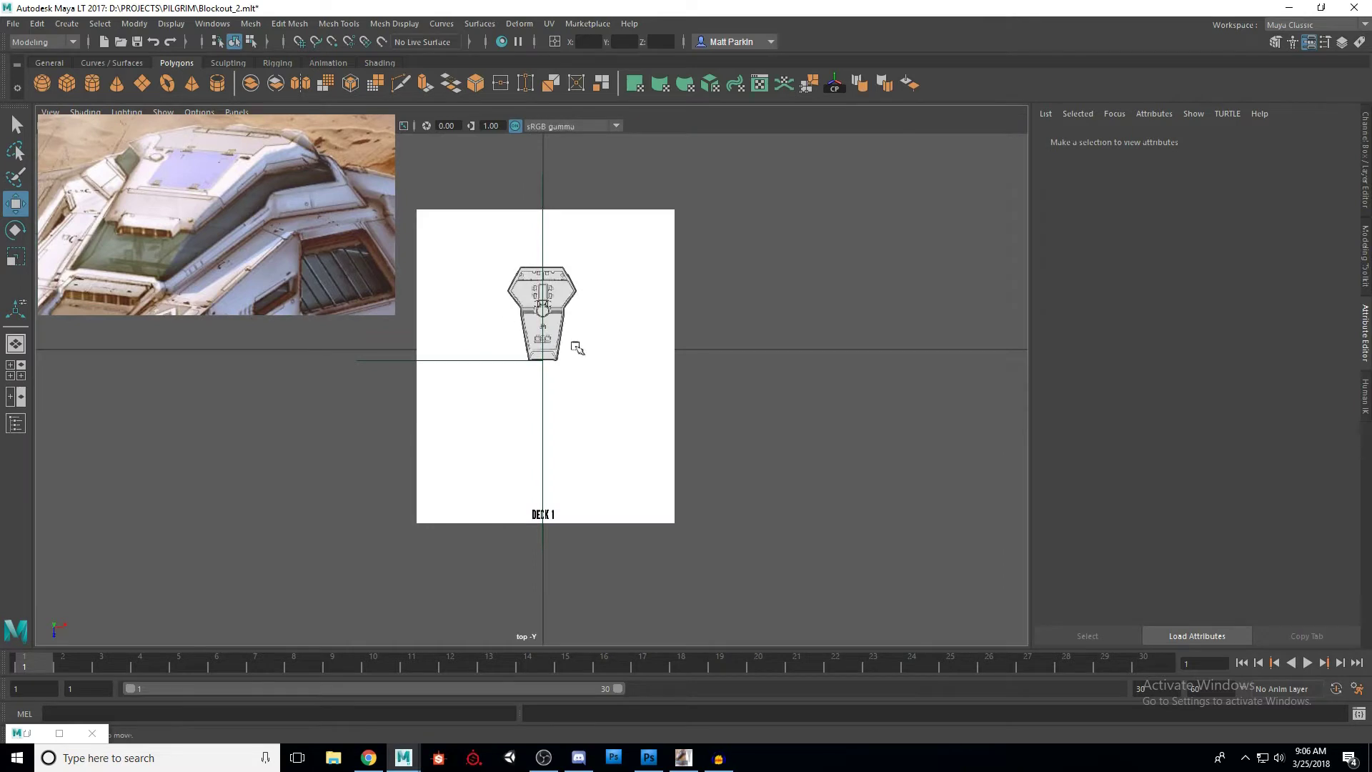
scroll(574, 349, "up", 6)
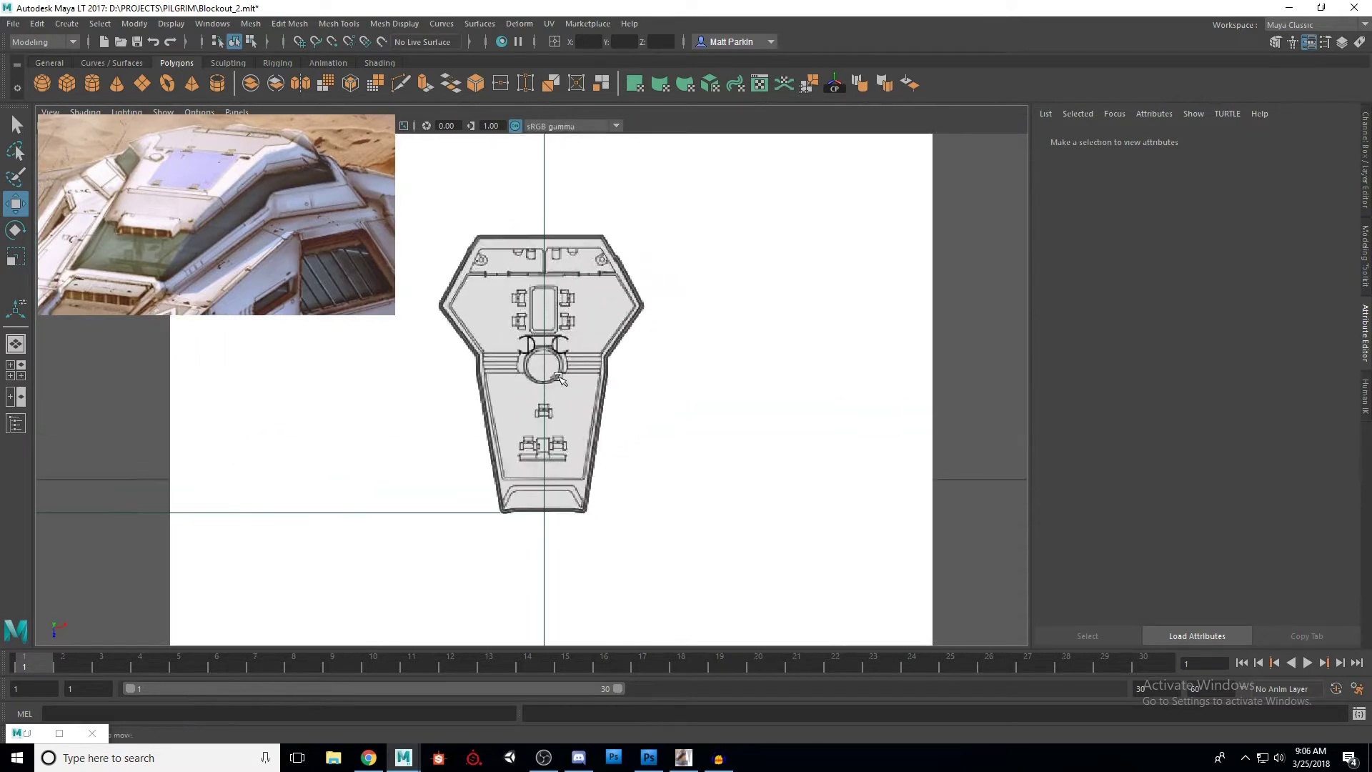
scroll(560, 379, "up", 3)
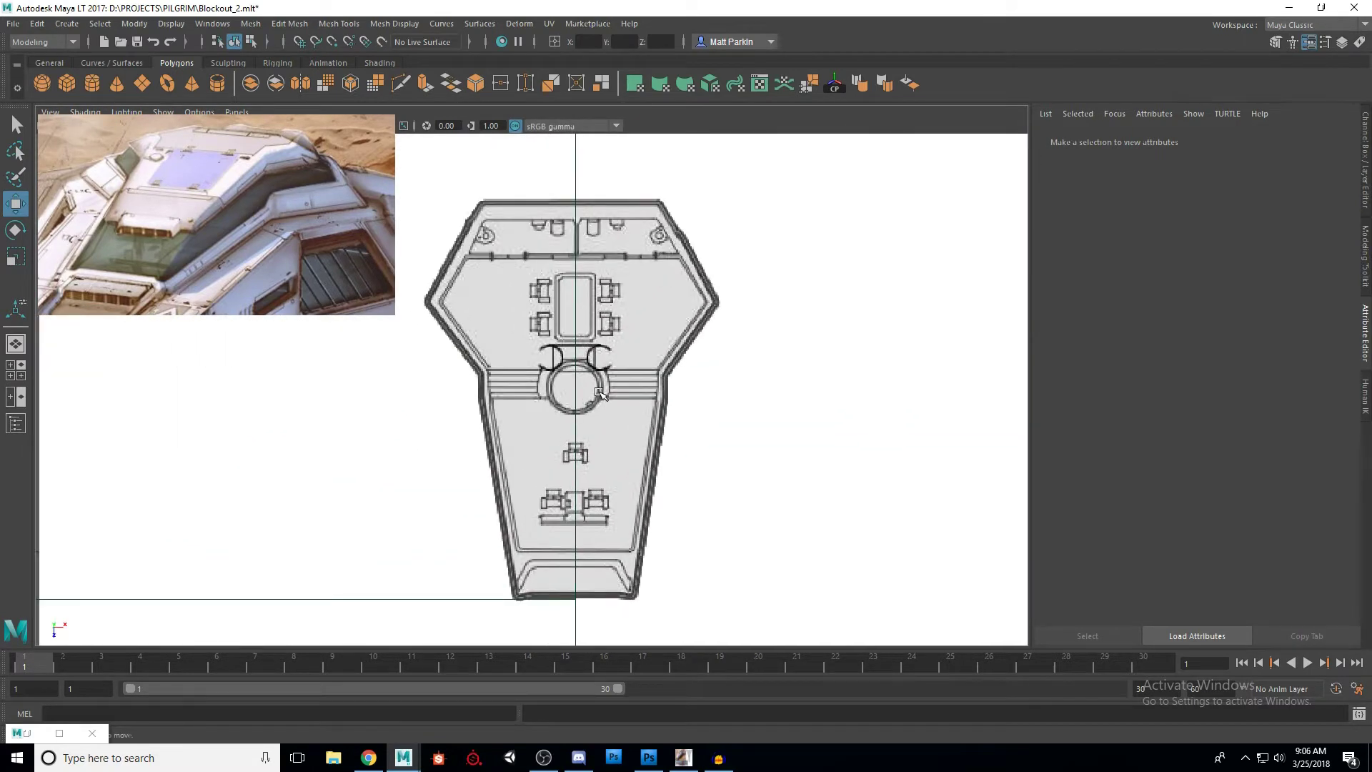
Step: Create a polygon cylinder in the top view and show its creation settings
scroll(599, 392, "up", 3)
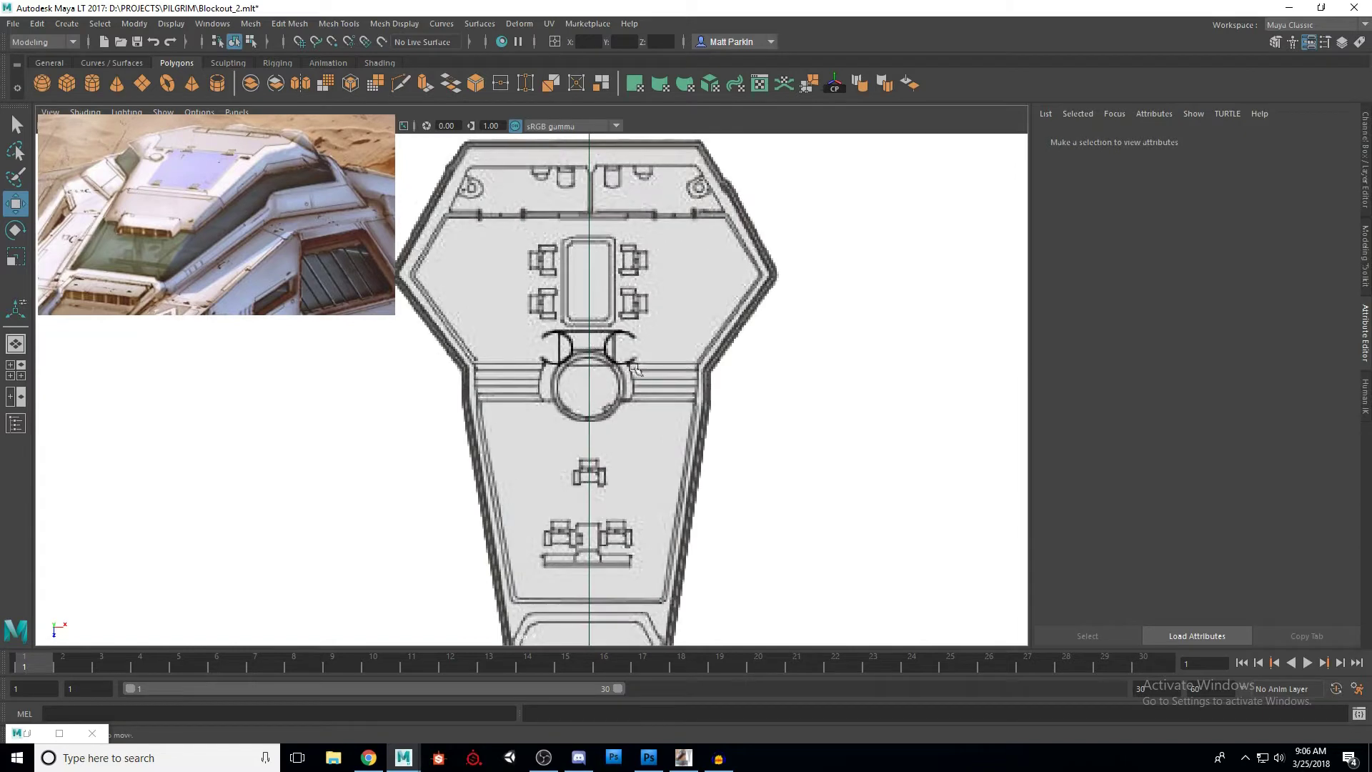
scroll(613, 393, "up", 2)
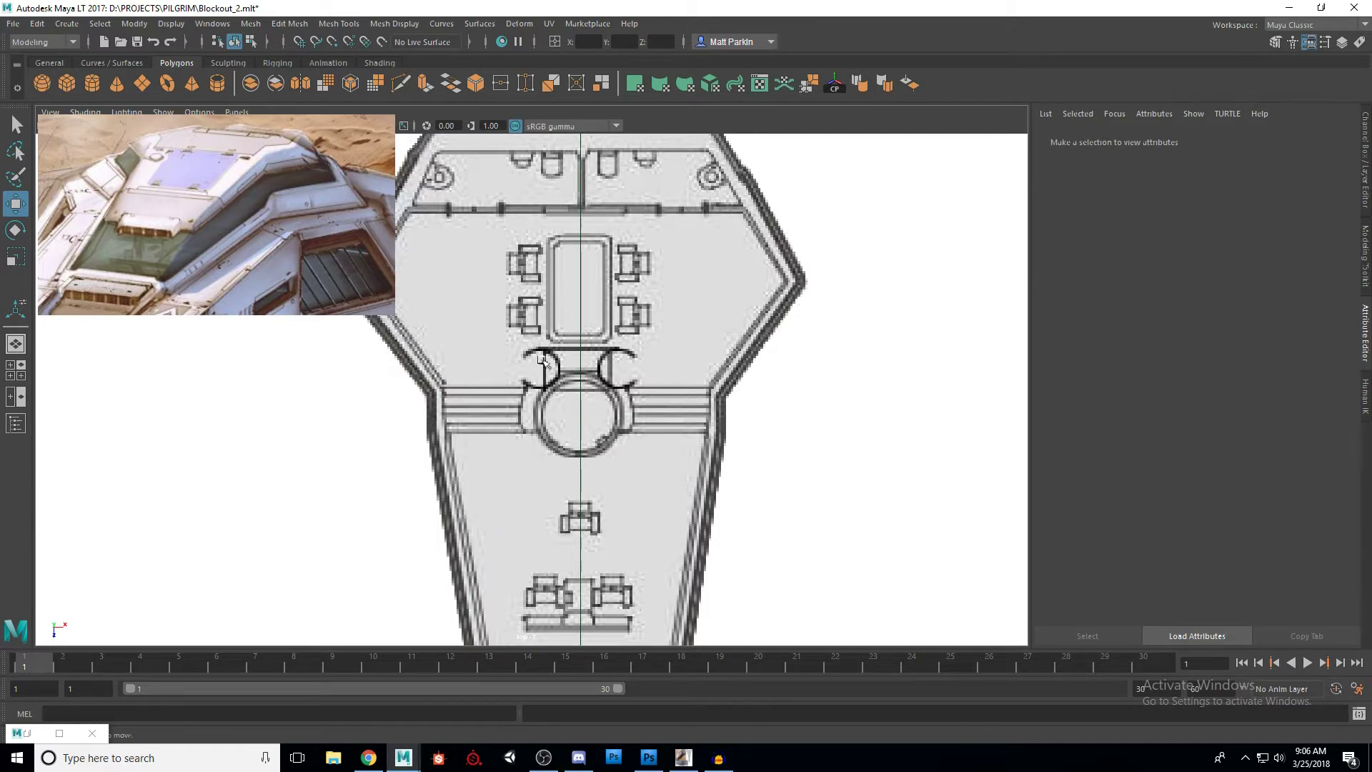
left_click(92, 84)
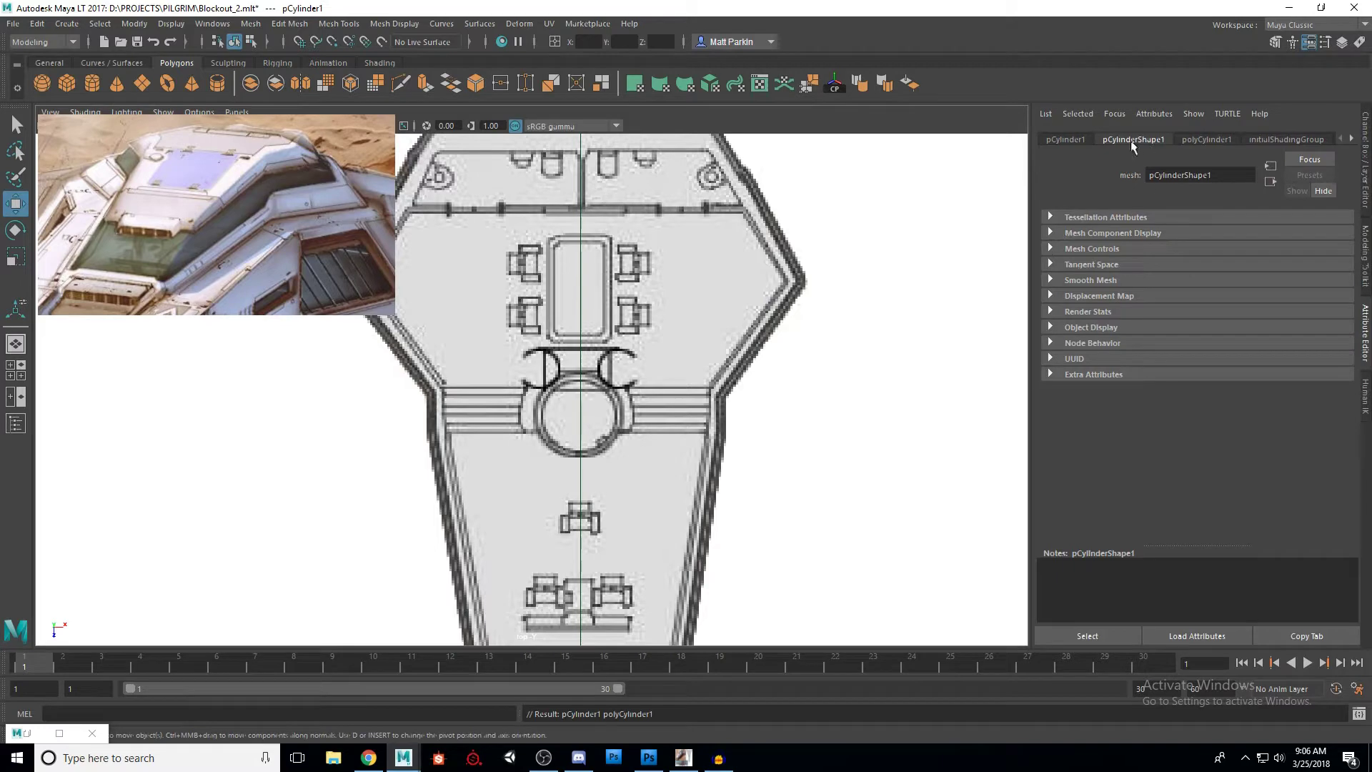
left_click(1187, 139)
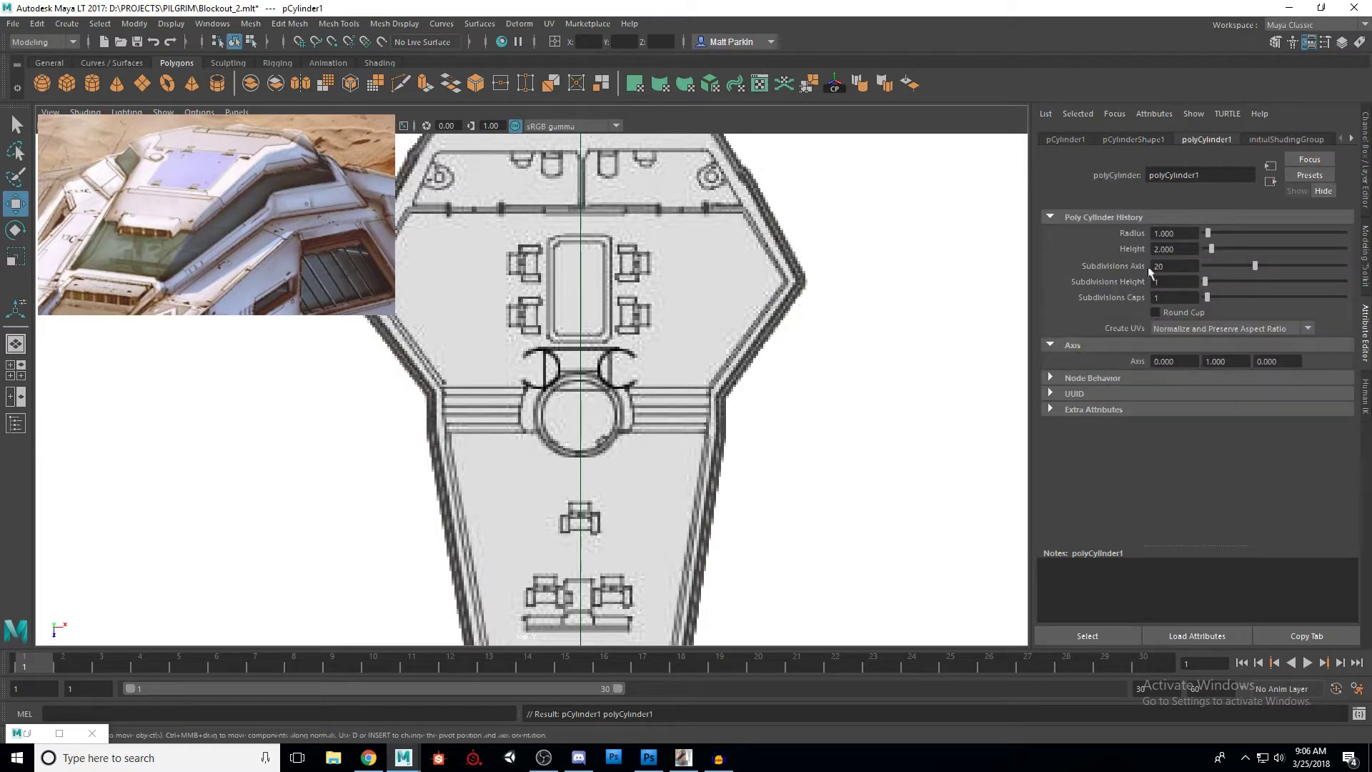
Step: Move the new cylinder along the centreline onto the central circular shaft of the Deck 1 floor plan
scroll(661, 423, "down", 5)
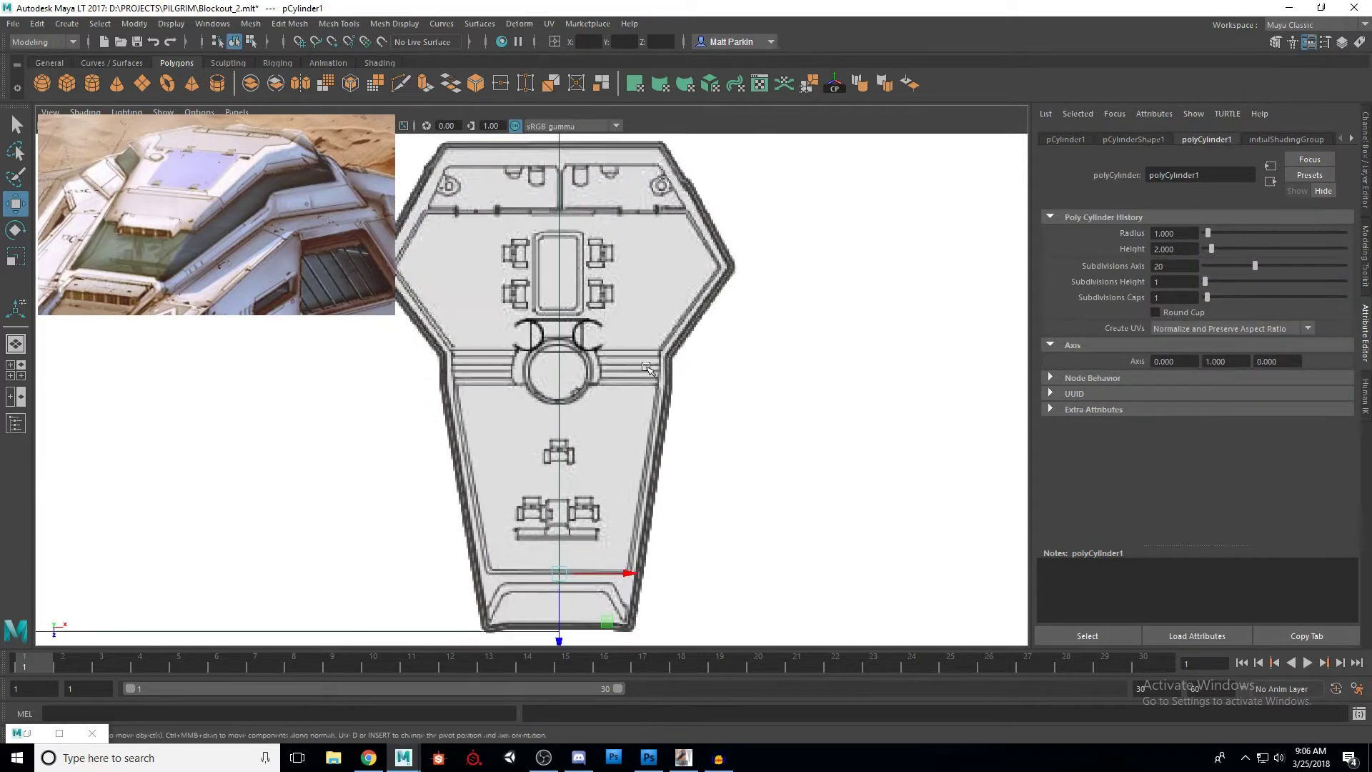
scroll(582, 533, "up", 3)
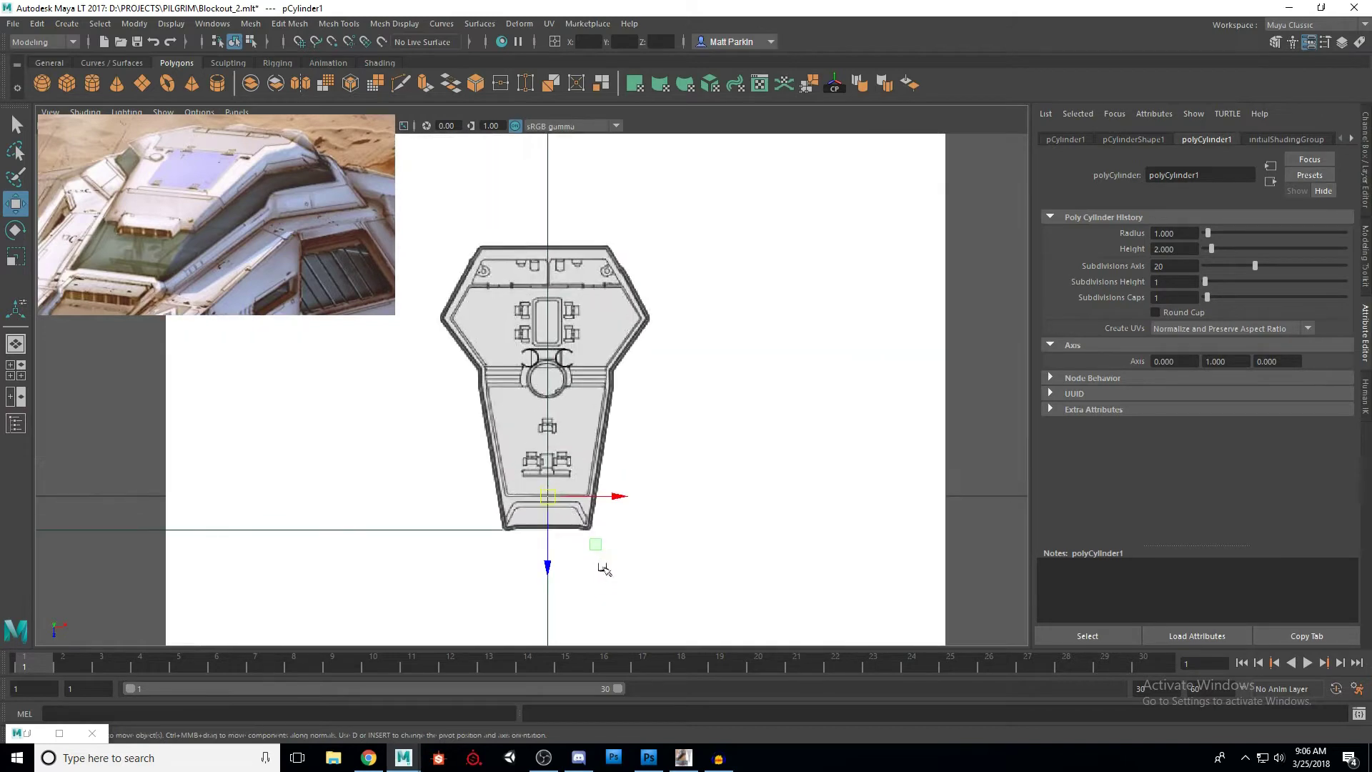
left_click_drag(549, 559, 546, 446)
scroll(564, 450, "up", 5)
scroll(579, 450, "up", 1)
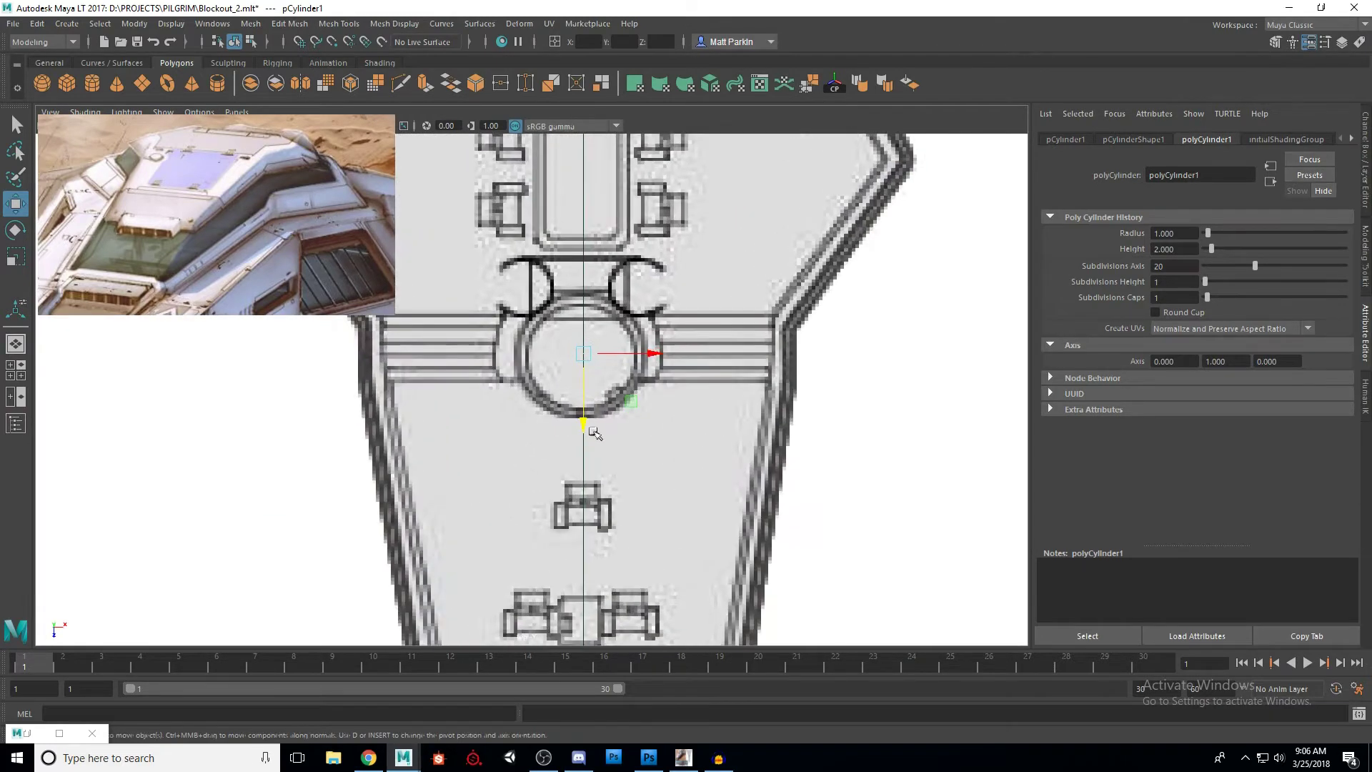
left_click(578, 431)
left_click_drag(579, 431, 585, 429)
scroll(647, 436, "down", 8)
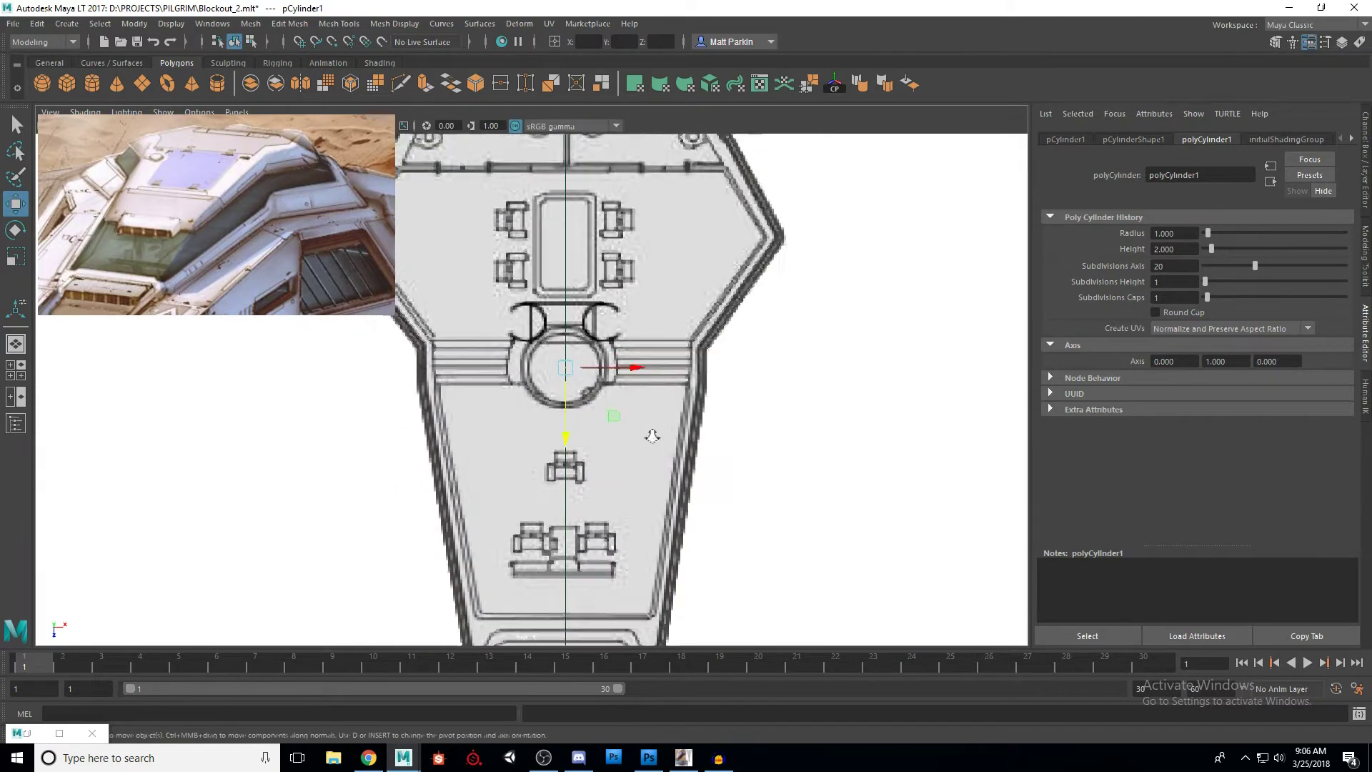
Step: Try to nudge the Deck 1 reference image plane sideways along X
left_click(782, 267)
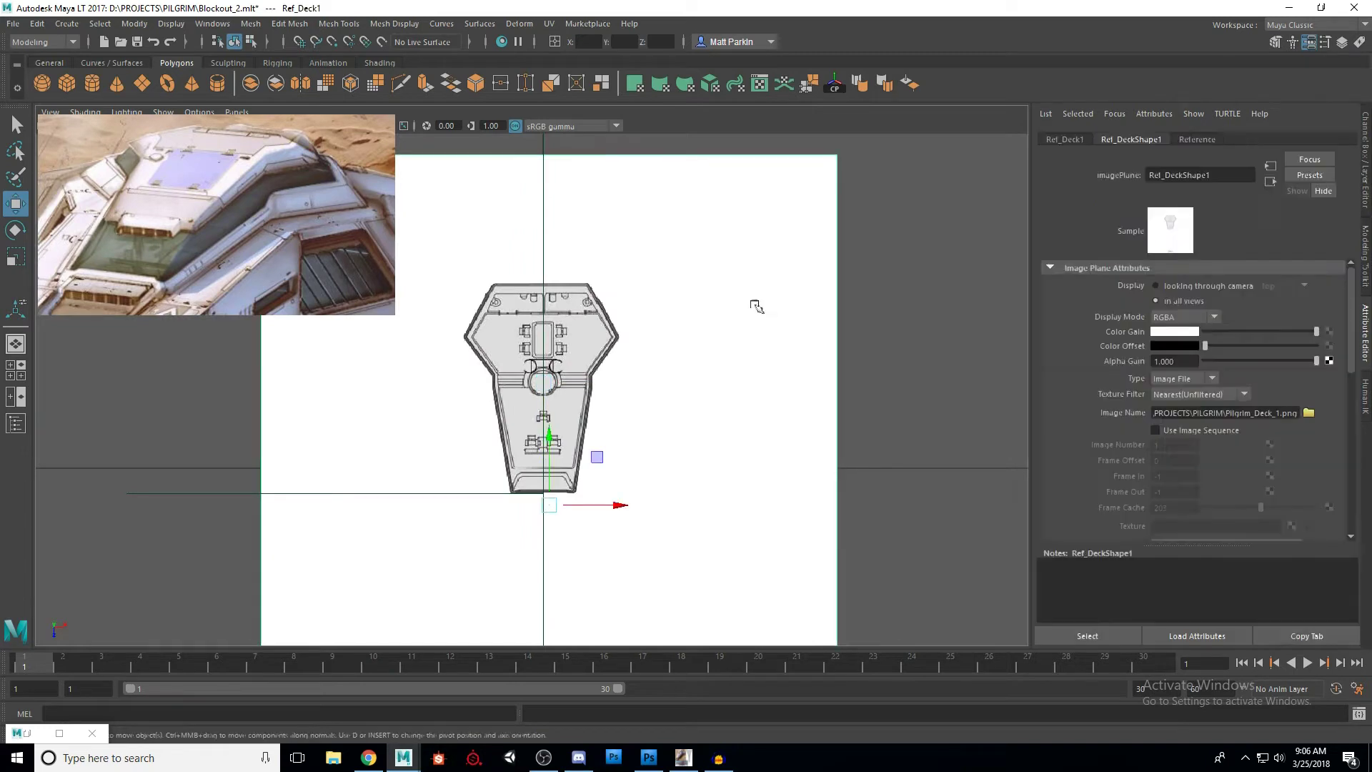
scroll(554, 503, "up", 3)
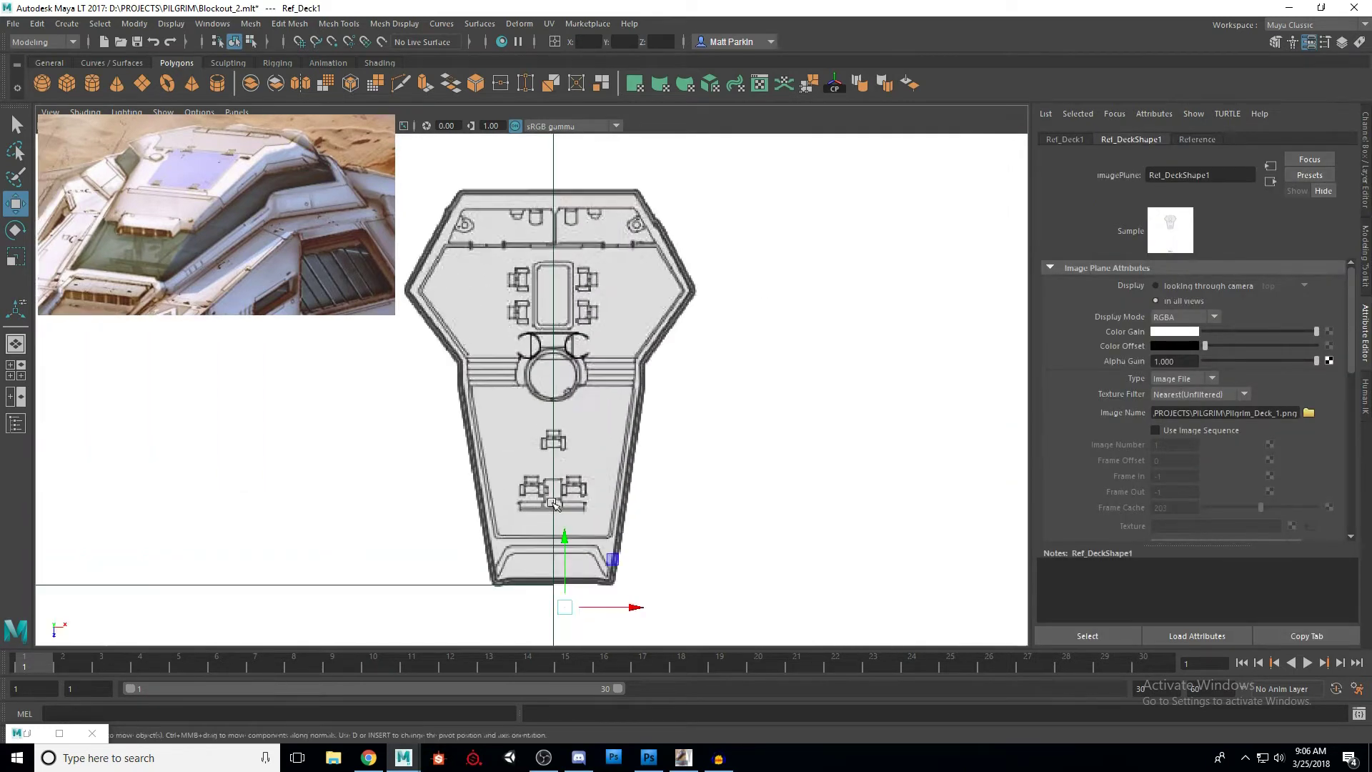
left_click_drag(627, 607, 627, 607)
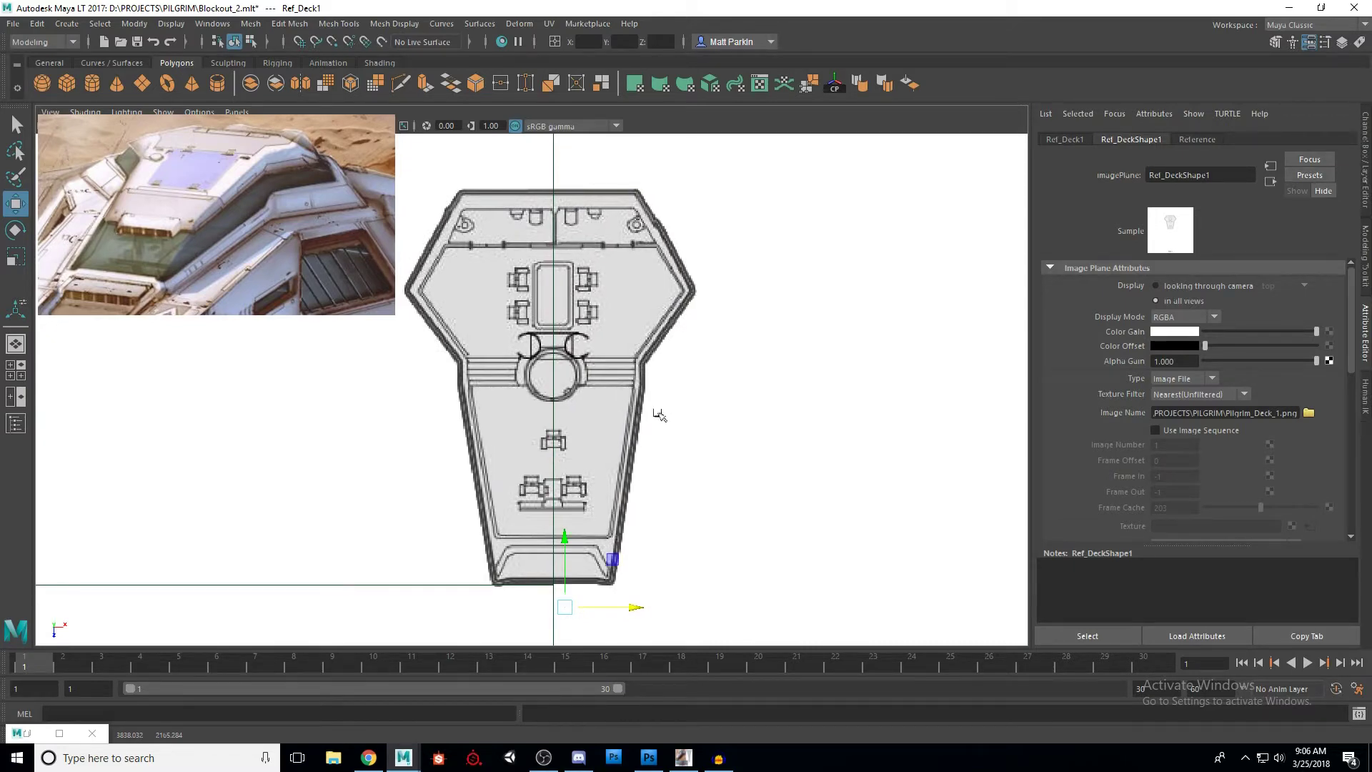
Step: Switch to the perspective view, restore the Outliner and move the concept image clear of it
key("space")
key("space")
left_click_drag(730, 286, 561, 407, "alt")
left_click(621, 449)
scroll(616, 453, "down", 5)
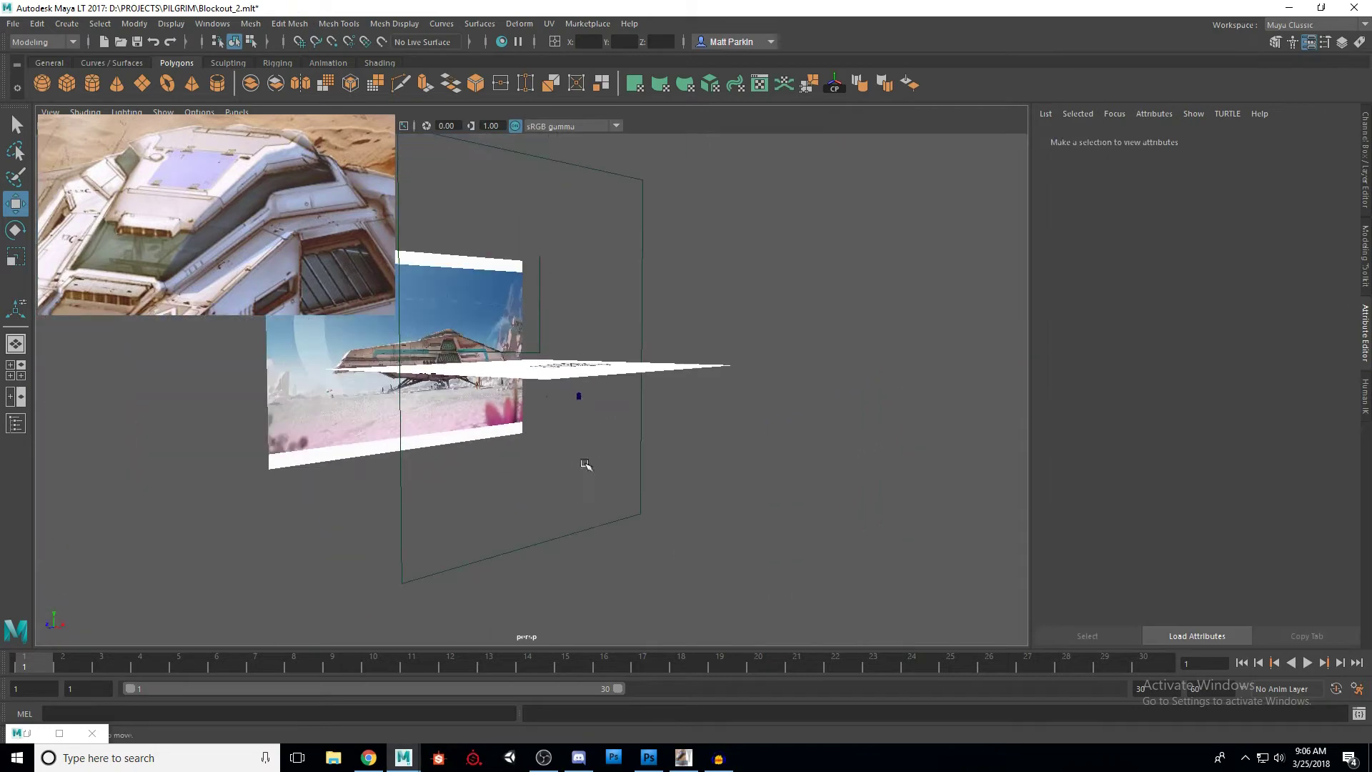
left_click_drag(574, 472, 586, 423, "alt")
scroll(570, 434, "up", 6)
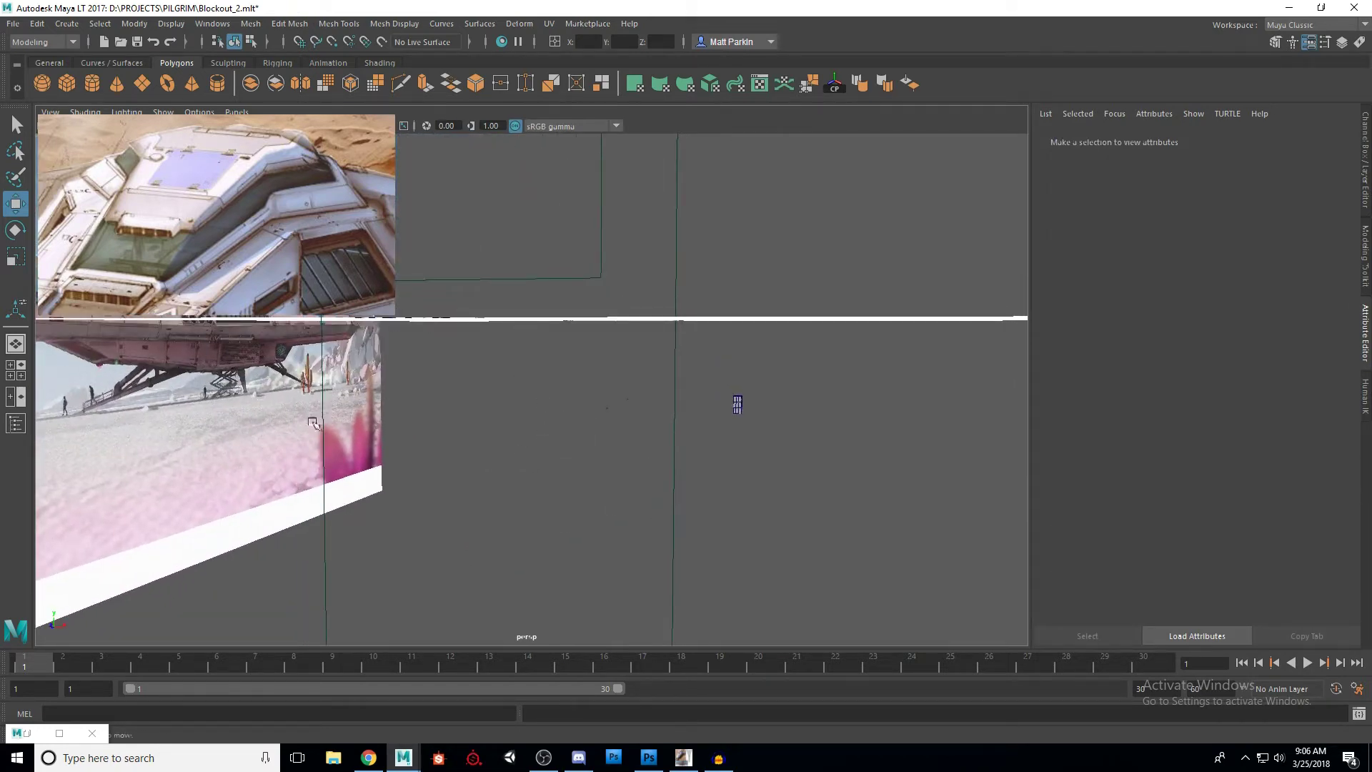
left_click(59, 733)
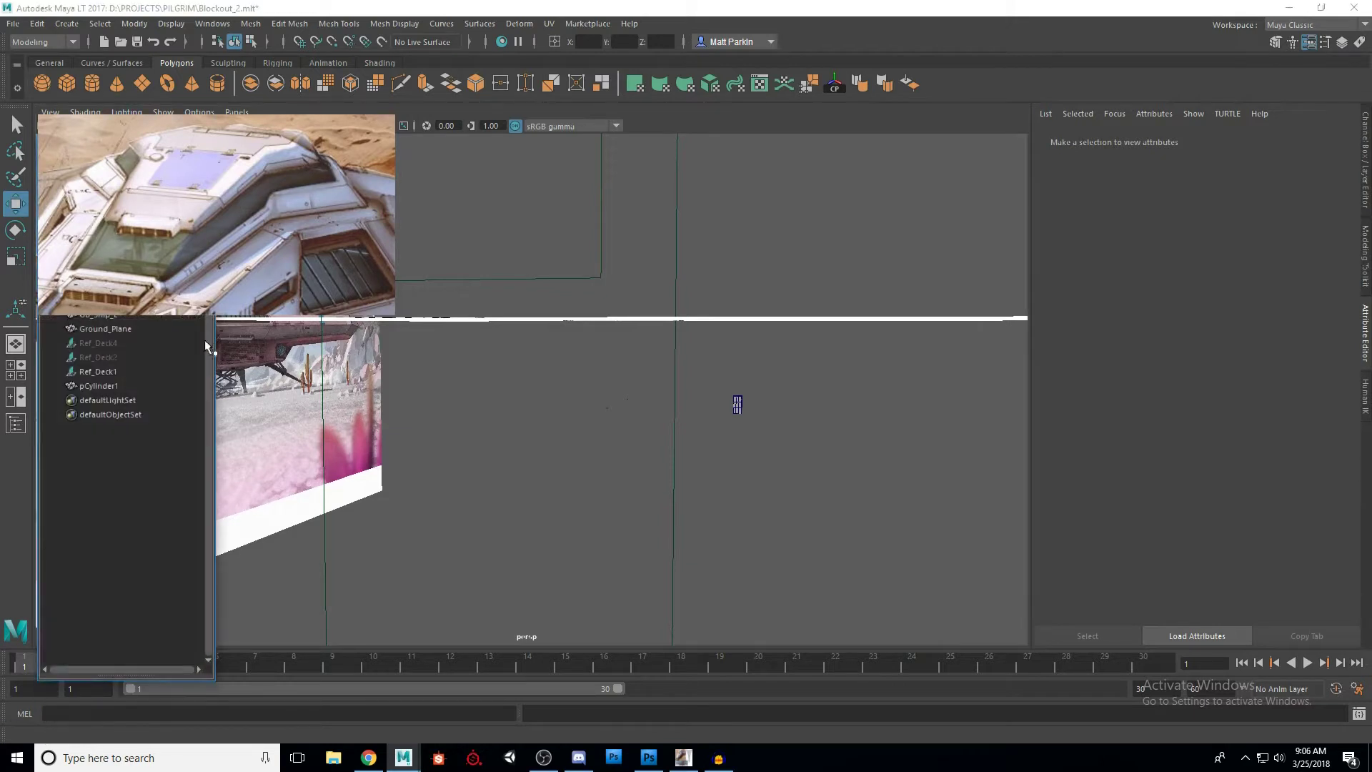
left_click_drag(243, 181, 862, 236)
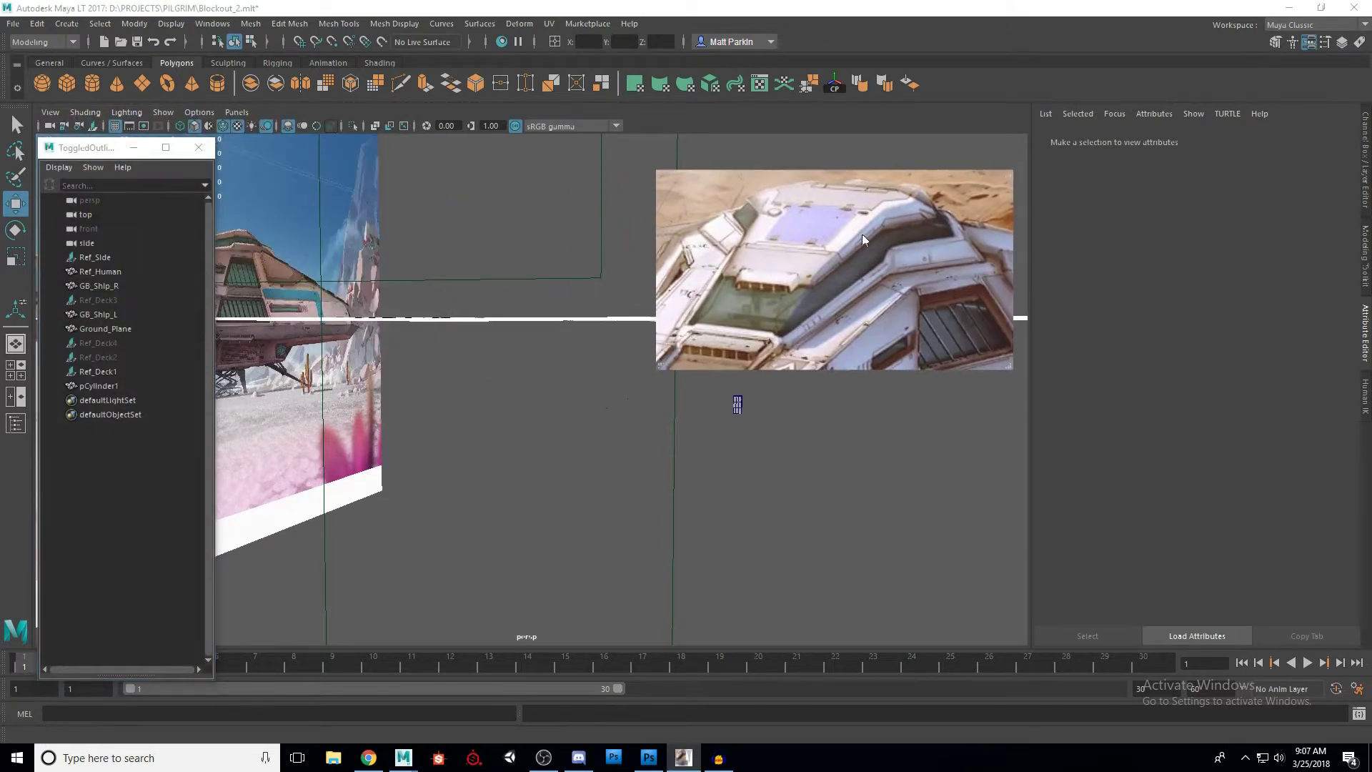
left_click(133, 147)
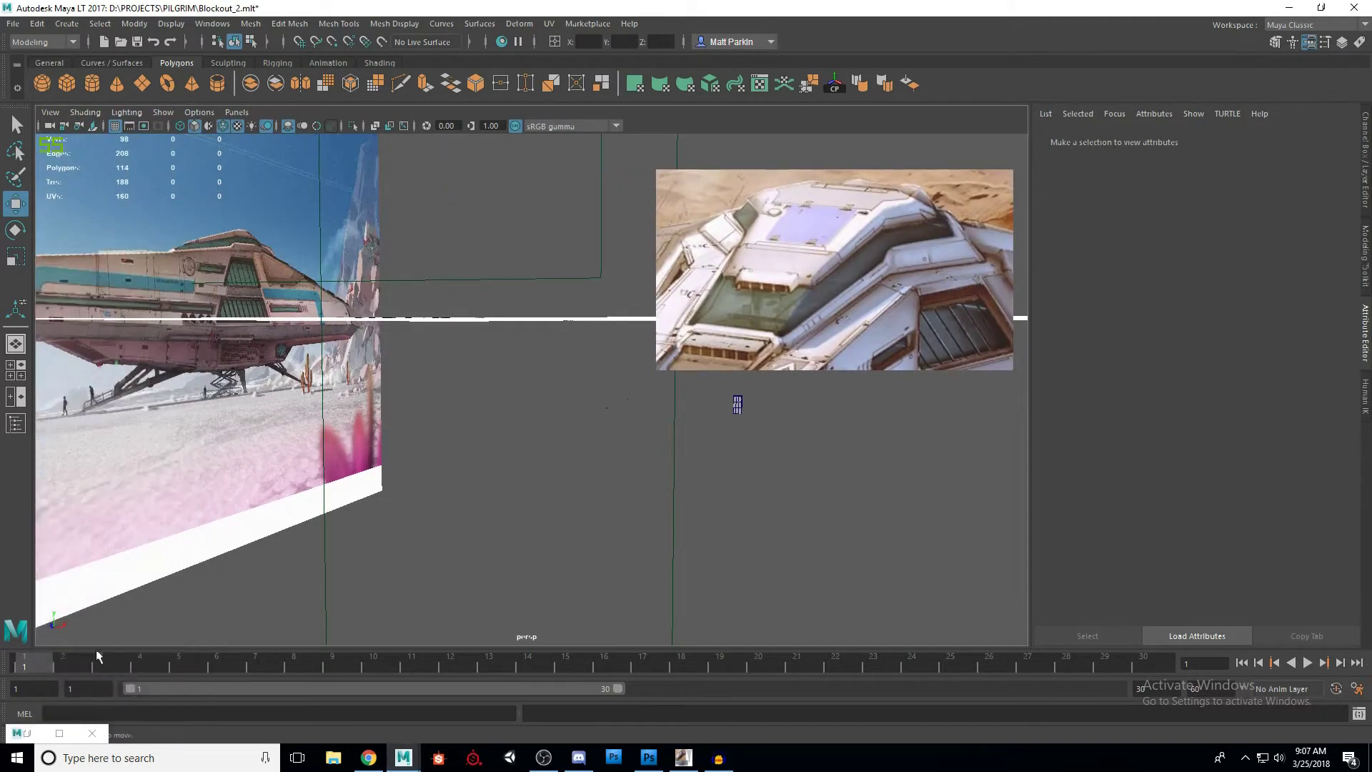
left_click(60, 733)
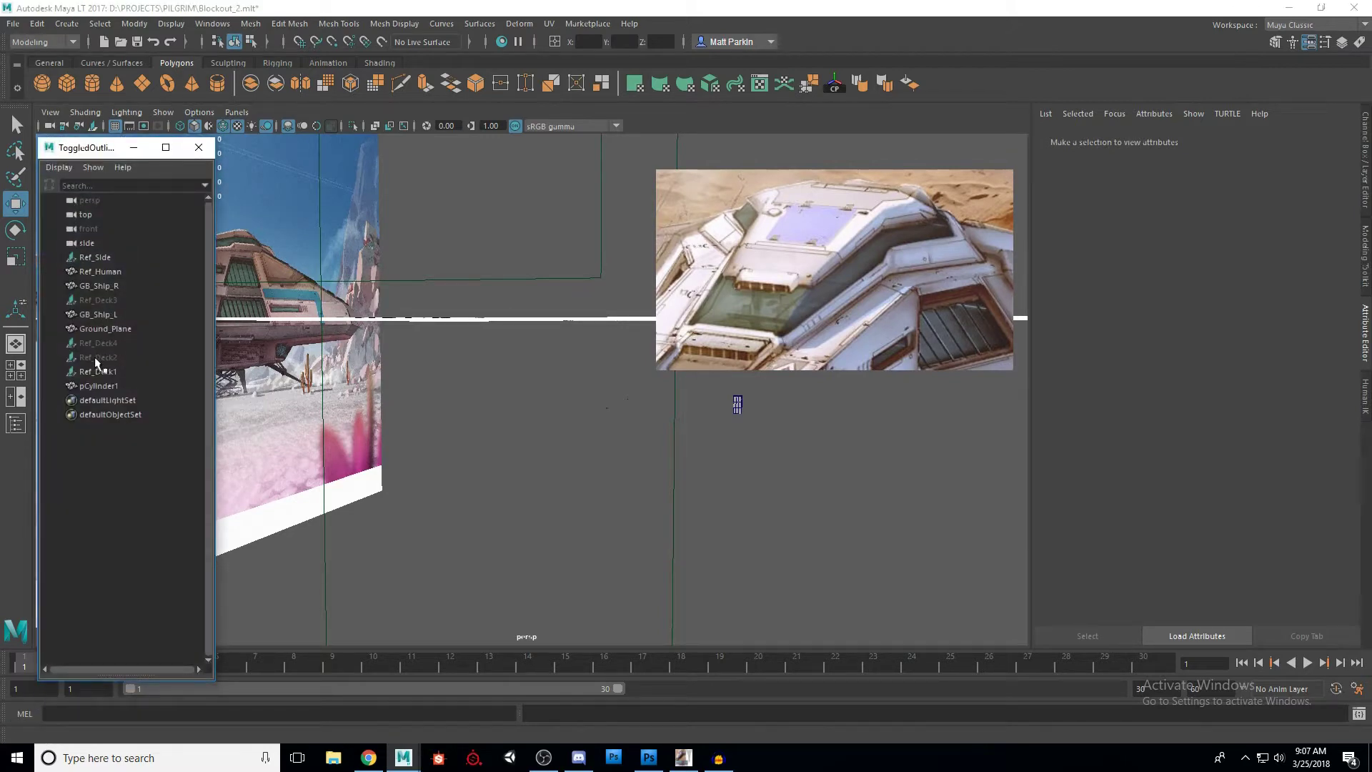
Step: Select the new cylinder, scale it up uniformly and raise it onto the Deck 1 floor plan
left_click(92, 386)
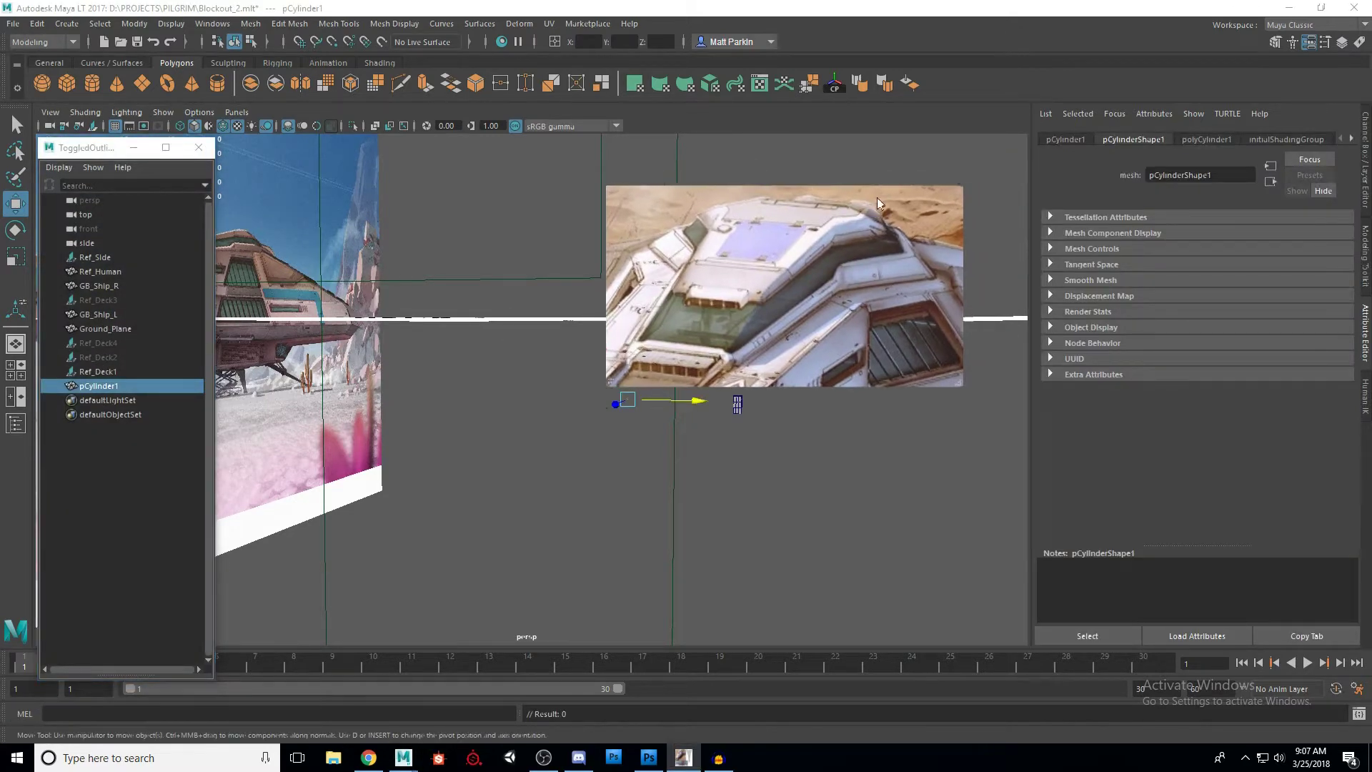
left_click_drag(646, 451, 584, 469, "alt")
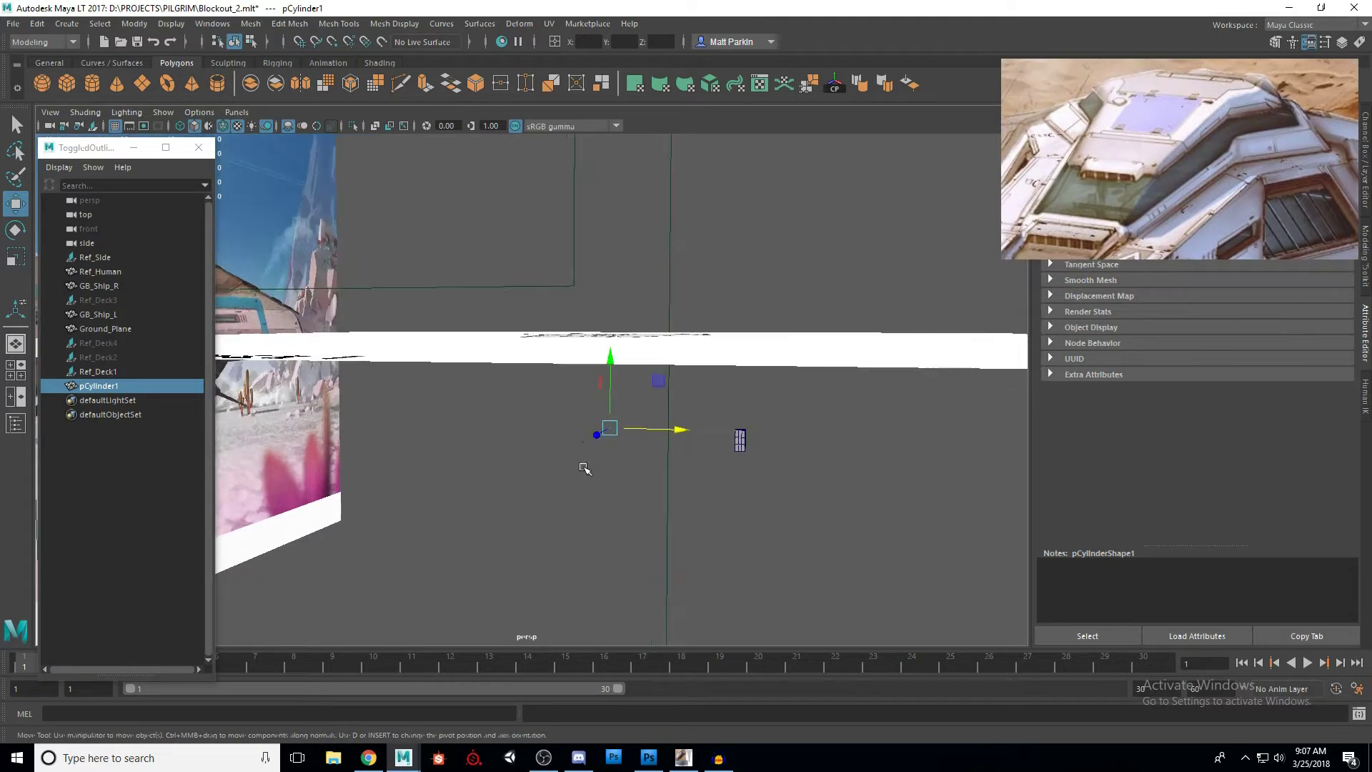
key("r")
left_click_drag(611, 430, 665, 455)
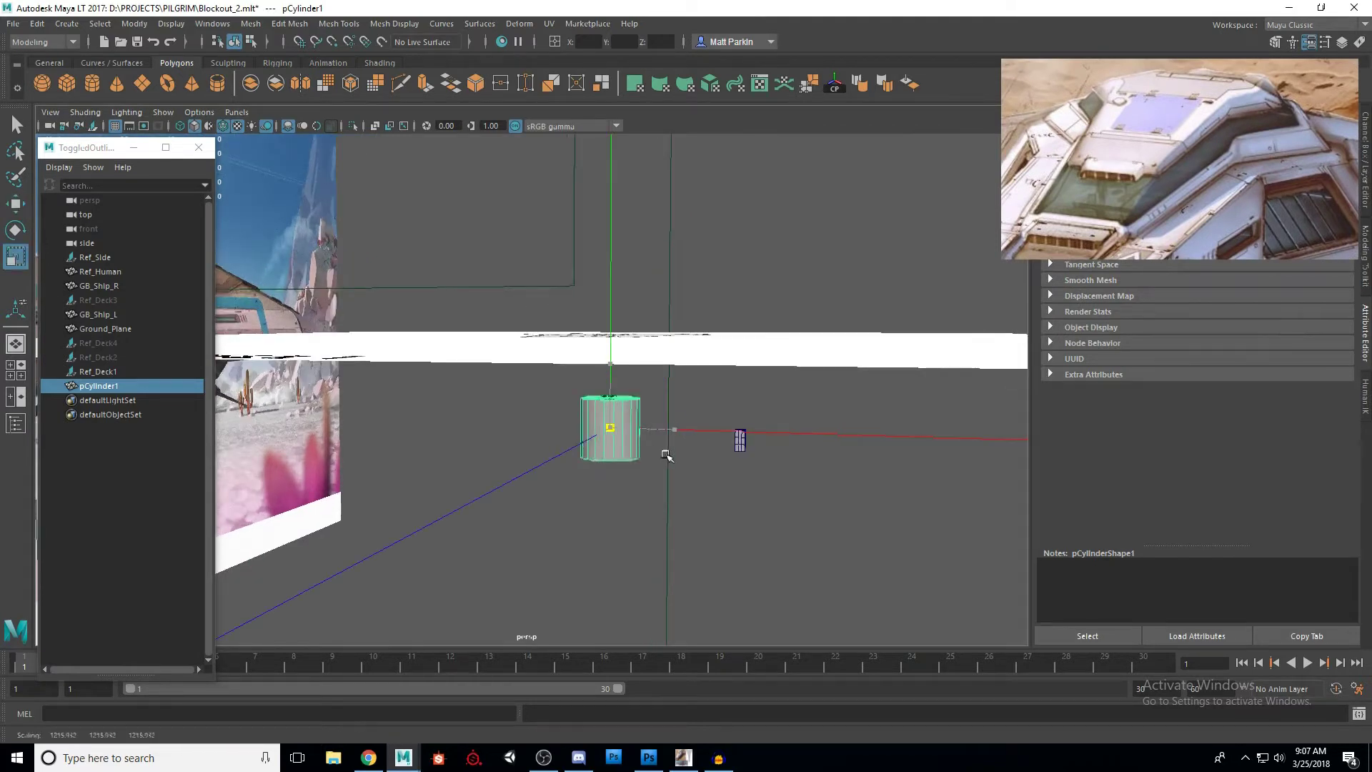
key("w")
left_click_drag(609, 366, 688, 425)
Step: In the top view, scale the cylinder down in X and Z to match the plan's central shaft circle
key("space")
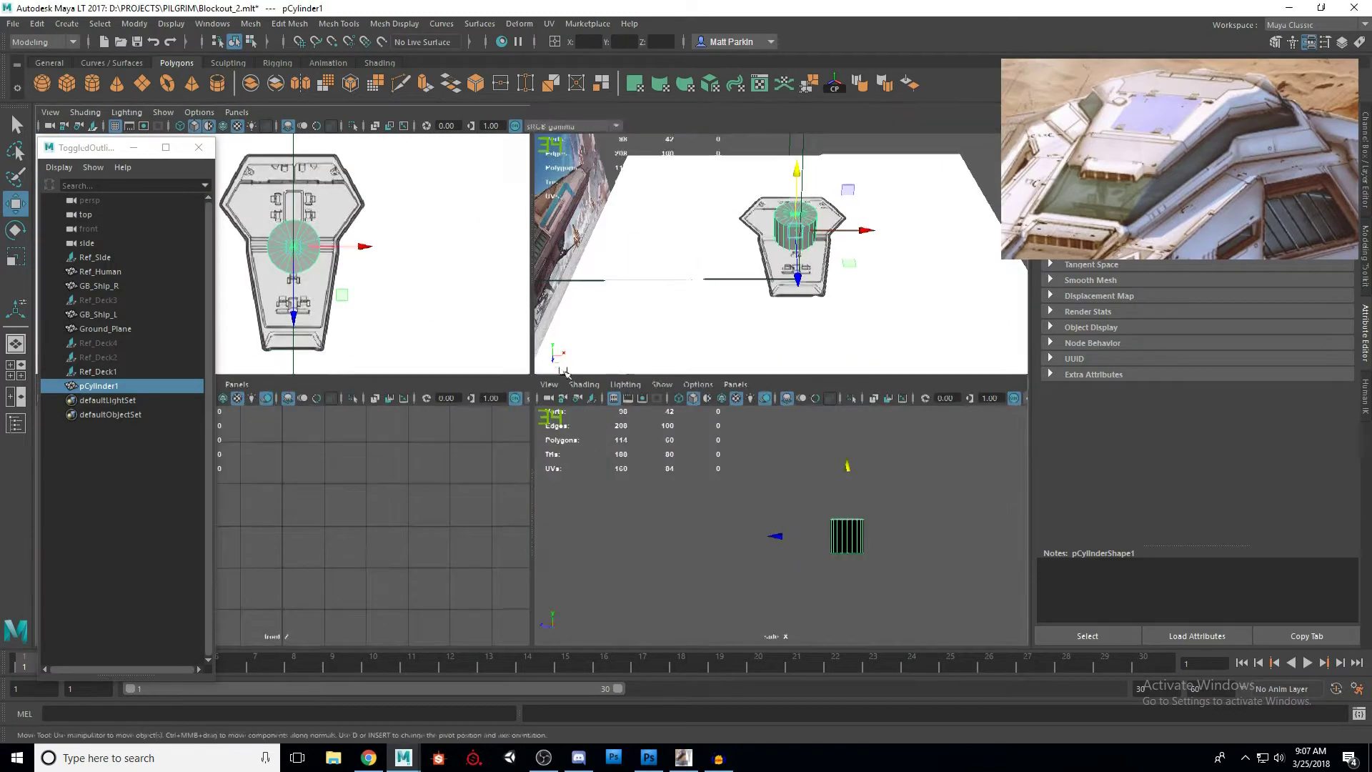
key("space")
scroll(547, 372, "up", 2)
key("r")
scroll(556, 397, "up", 4)
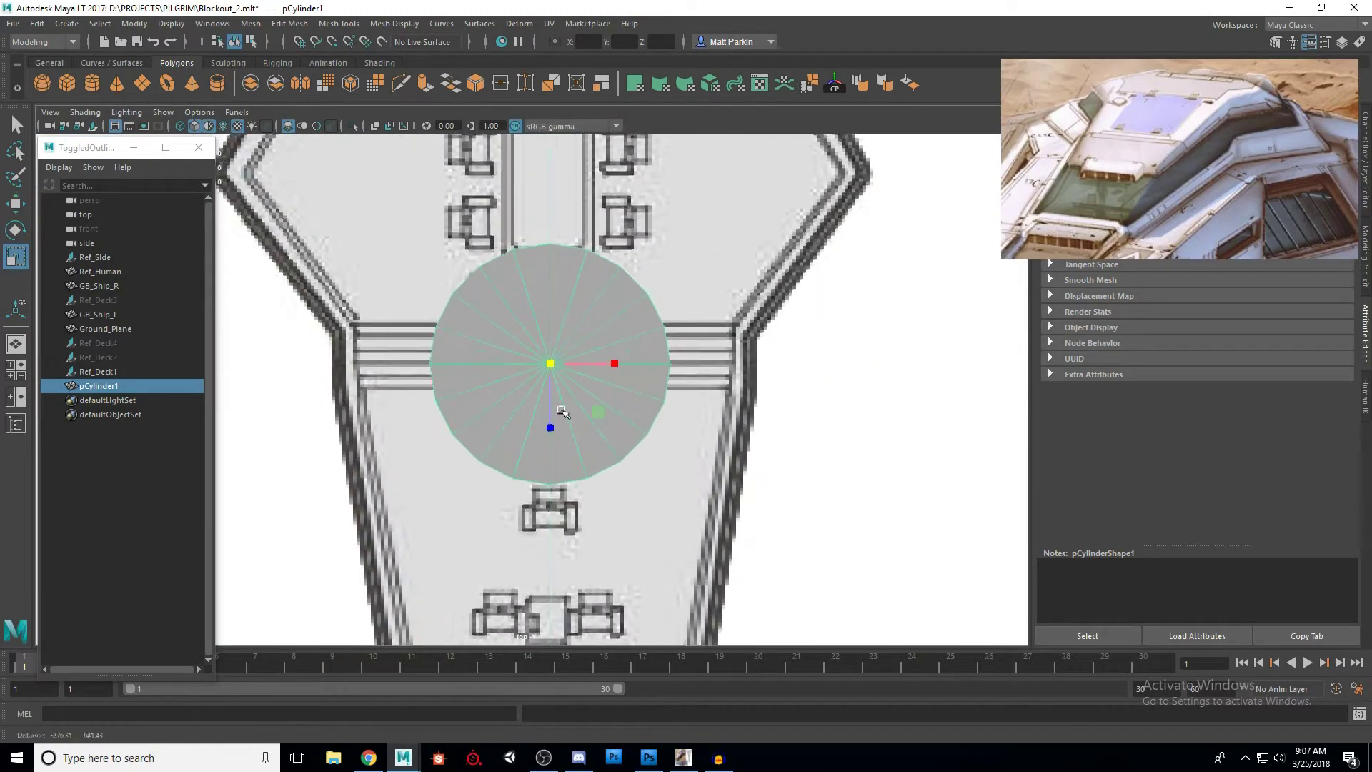
mouse_move(608, 407)
left_mouse_down()
mouse_move(578, 392)
mouse_move(584, 411)
left_mouse_up()
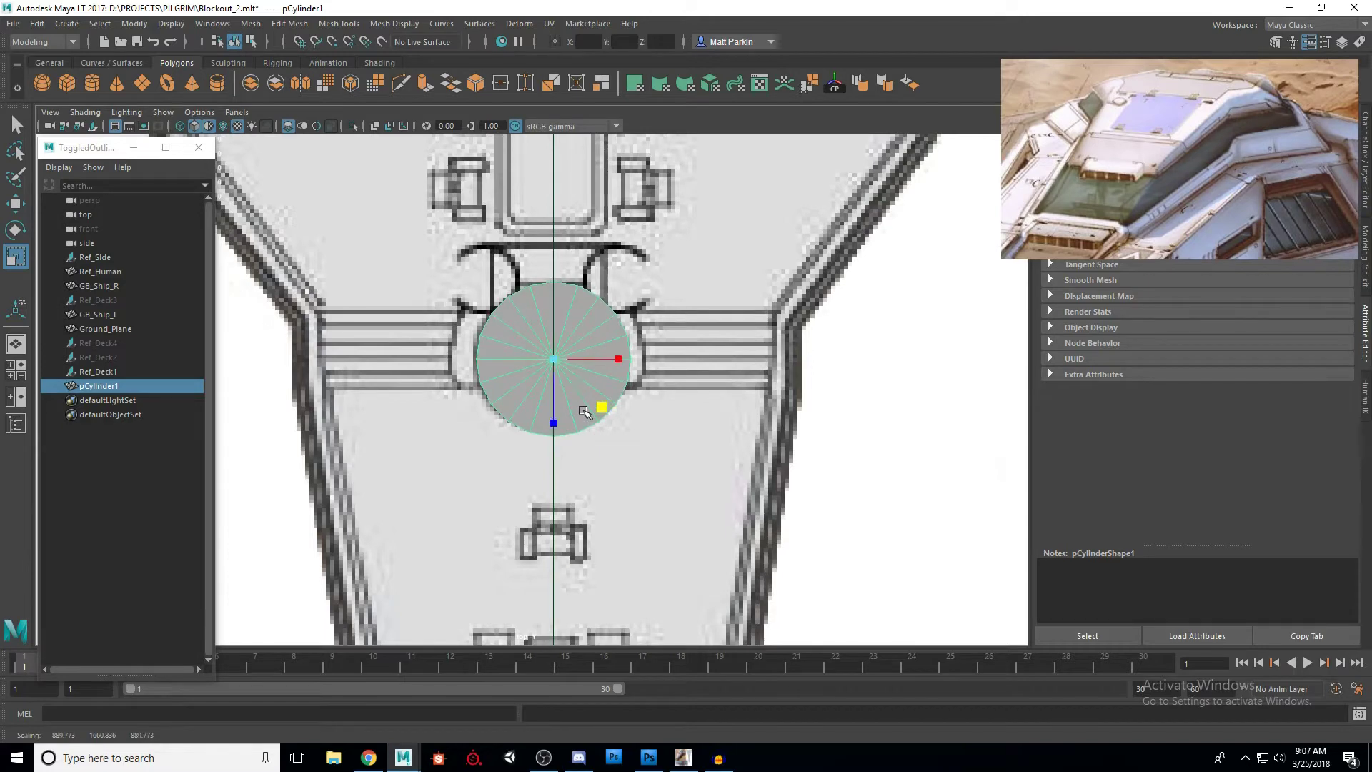
Step: Duplicate the shaft cylinder, shrink the copy and place it over the small curved alcove beside the shaft on the +X side
middle_click_drag(584, 411, 567, 470, "alt")
scroll(576, 452, "up", 1)
key("w")
key("ctrl+d")
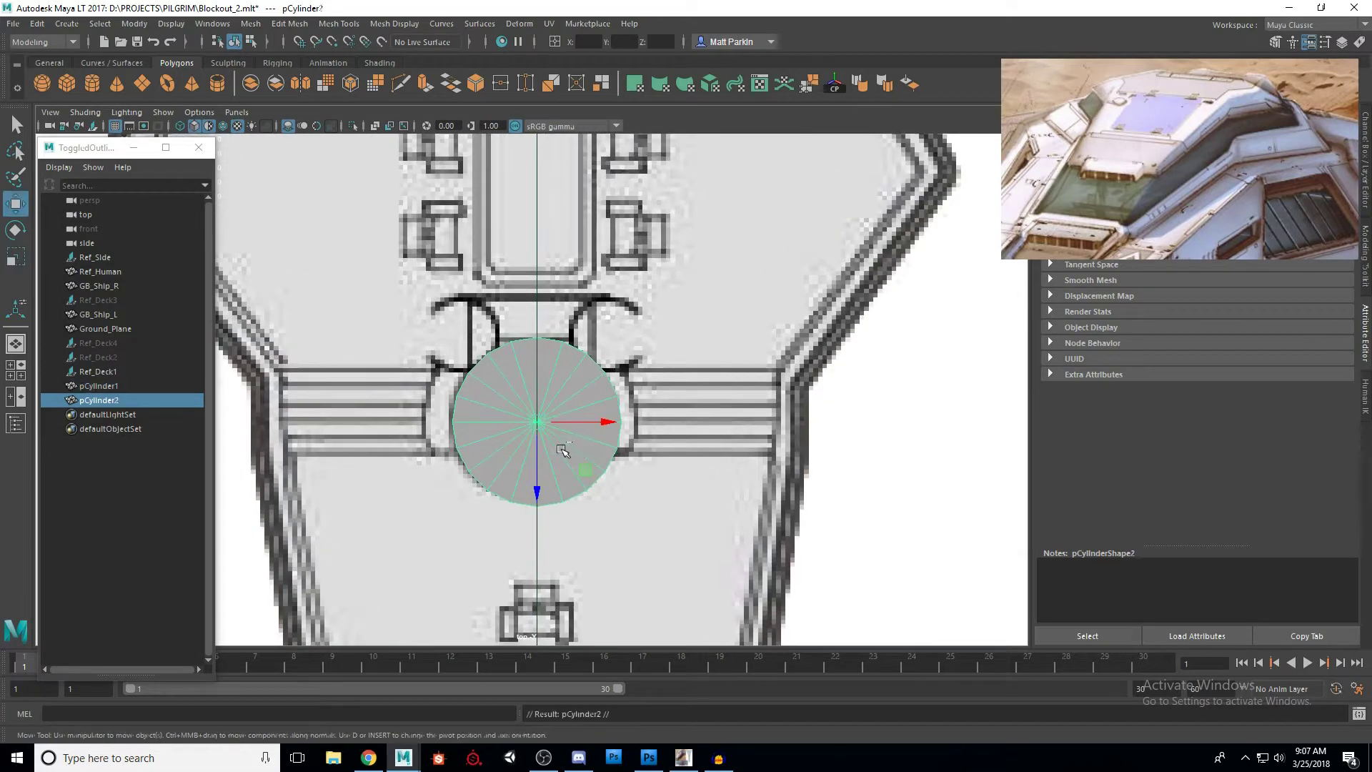
middle_click_drag(579, 469, 750, 386)
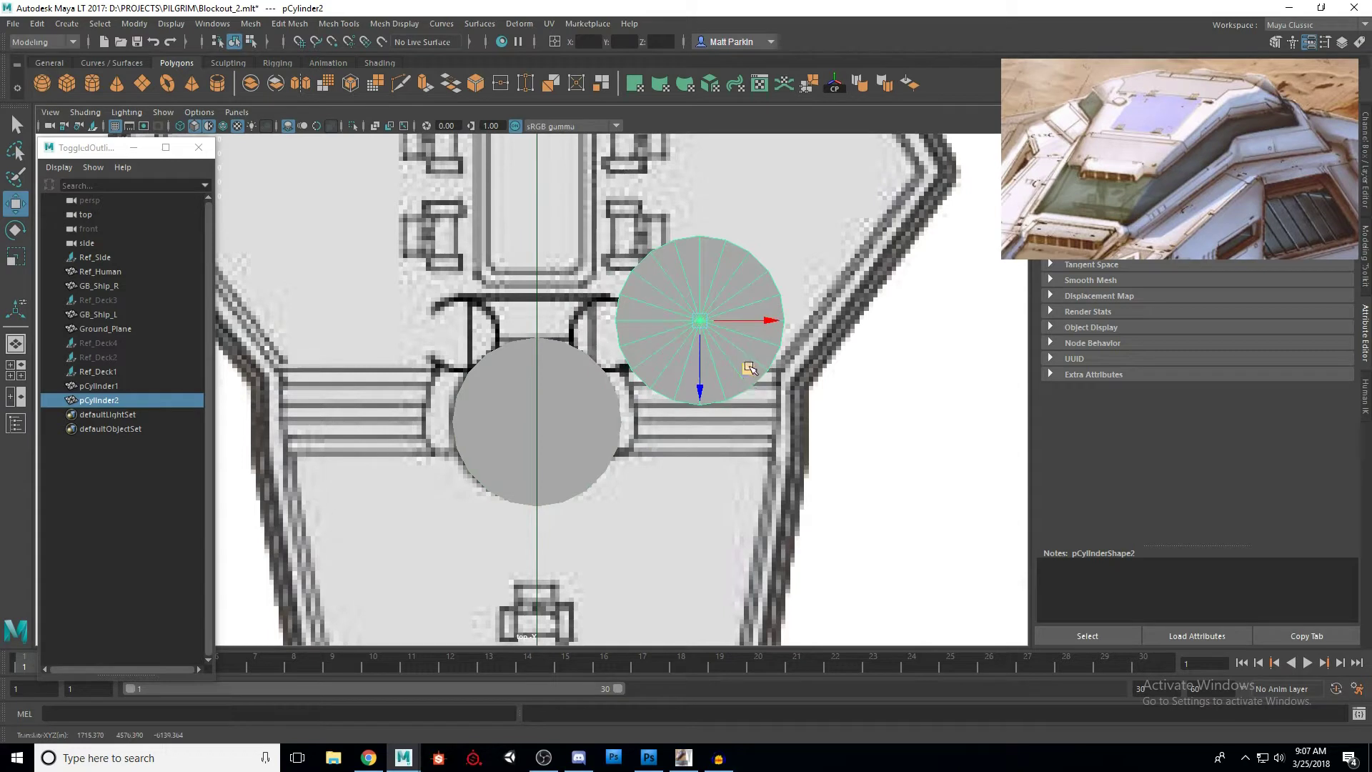
key("r")
middle_click_drag(749, 369, 657, 386)
key("w")
mouse_move(661, 481)
middle_mouse_down("alt")
mouse_move(614, 538)
mouse_move(643, 485)
middle_mouse_up("alt")
mouse_move(643, 485)
right_mouse_down("alt")
mouse_move(697, 457)
mouse_move(643, 467)
right_mouse_up("alt")
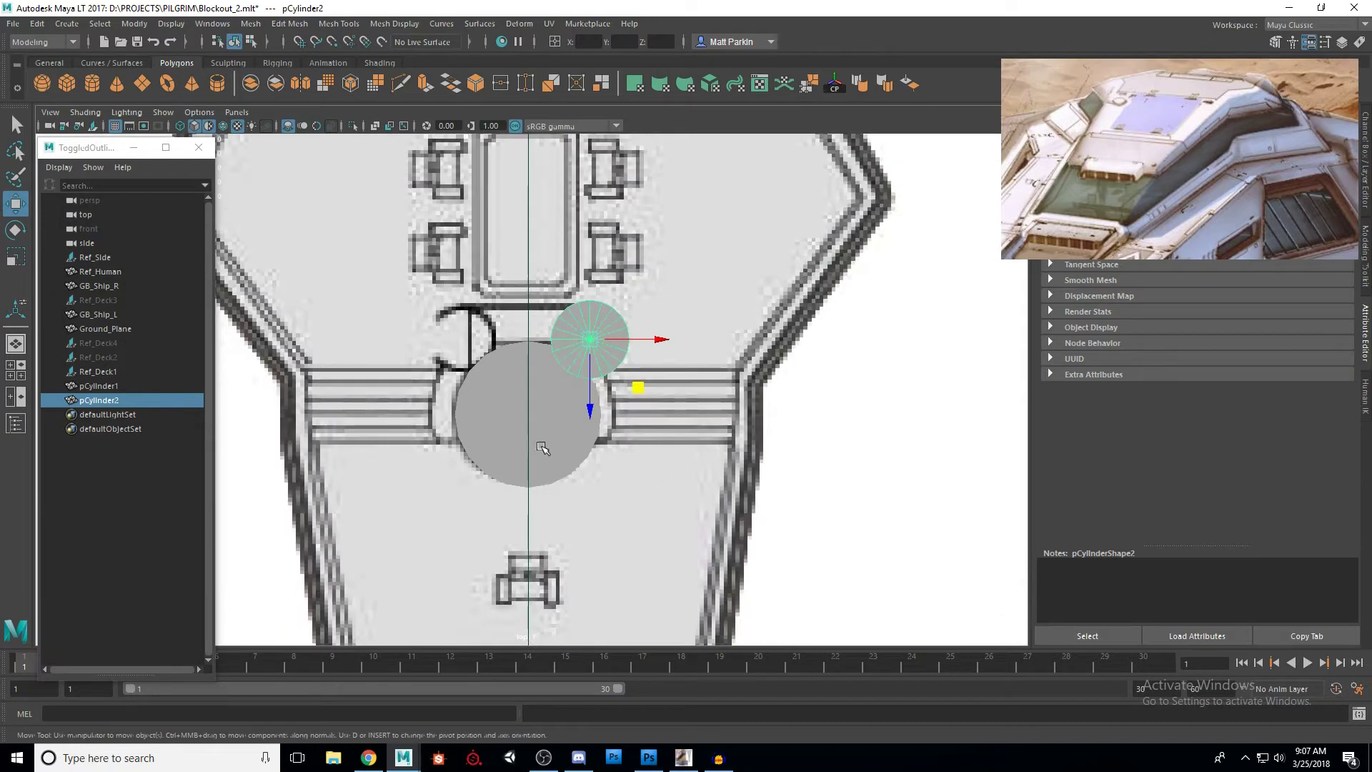
Step: Fine-tune the small cylinder's position and its X and Z scale to fit the curved alcove outline
middle_click_drag(484, 443, 454, 479, "alt")
right_click_drag(454, 479, 565, 440, "alt")
mouse_move(632, 416)
left_mouse_down()
mouse_move(726, 420)
mouse_move(636, 422)
left_mouse_up()
key("r")
key("w")
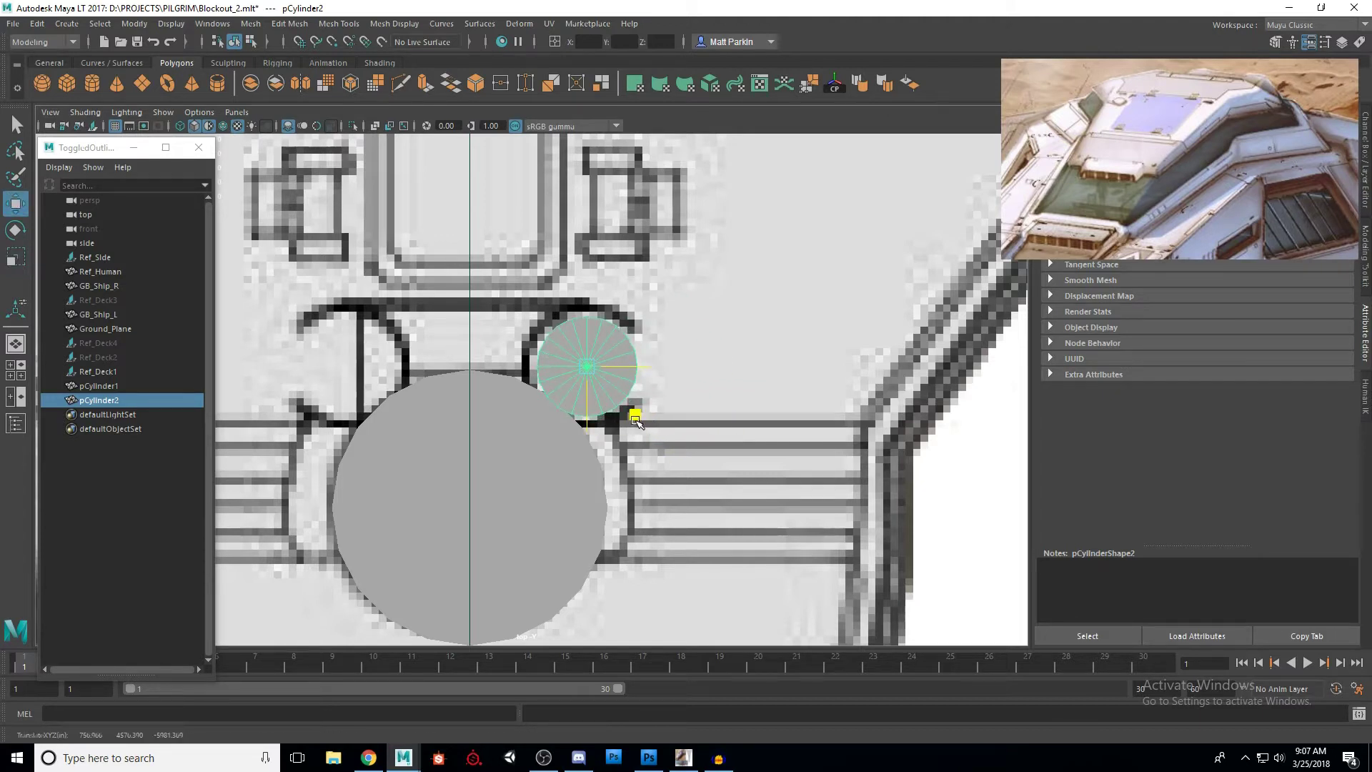
key("r")
left_click_drag(637, 415, 640, 419)
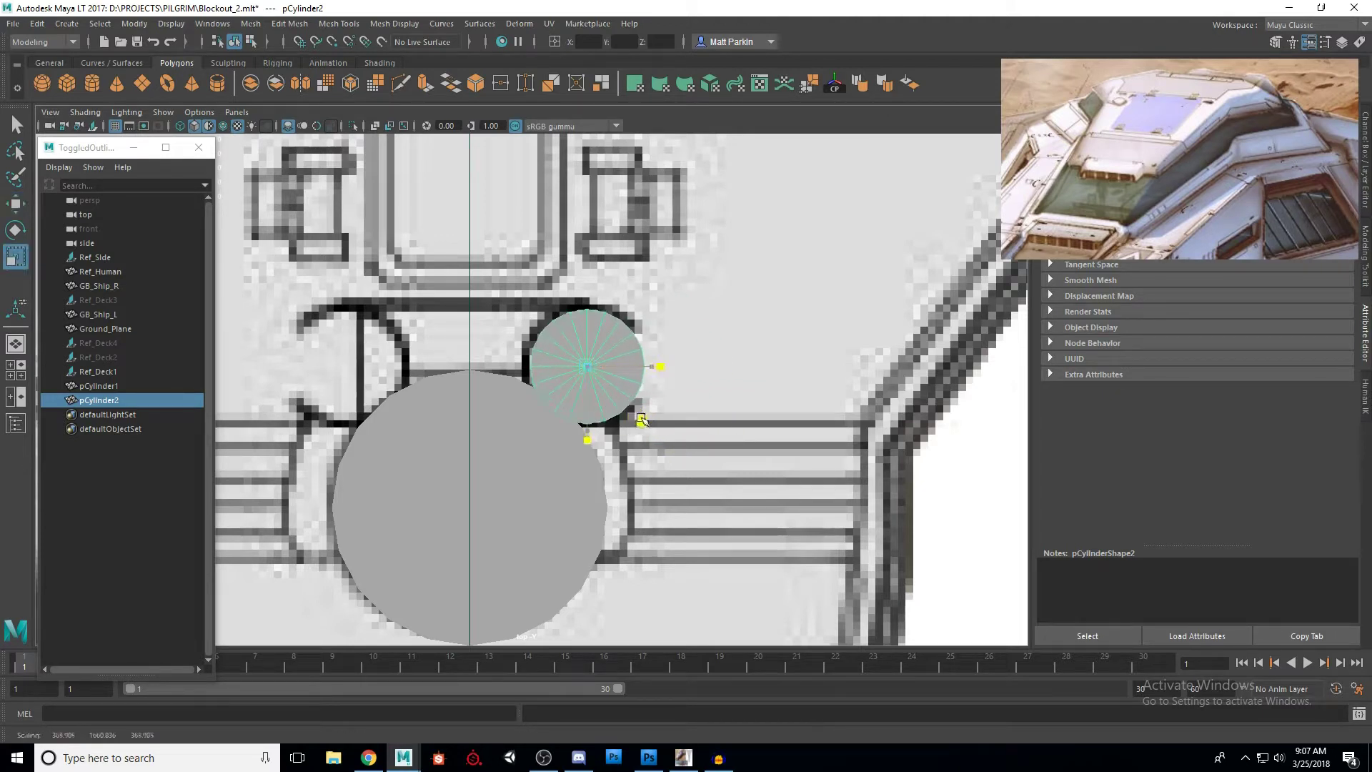
scroll(648, 424, "down", 8)
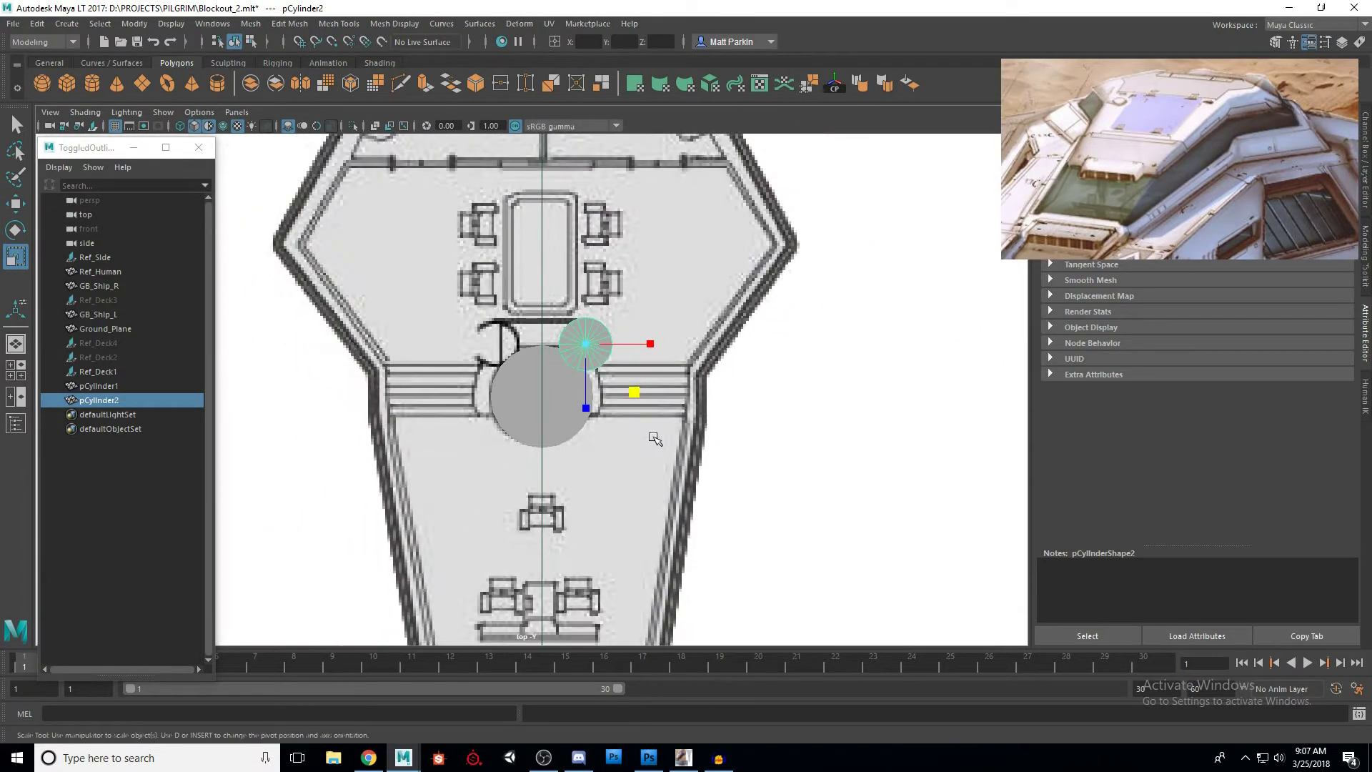
Step: Examine the two cylinders' height and placement on the Deck 1 floor plan in the perspective view
key("space")
key("space")
left_click_drag(729, 392, 636, 392, "alt")
scroll(636, 393, "up", 5)
middle_click_drag(636, 392, 599, 438, "alt")
left_click_drag(599, 439, 530, 444, "alt")
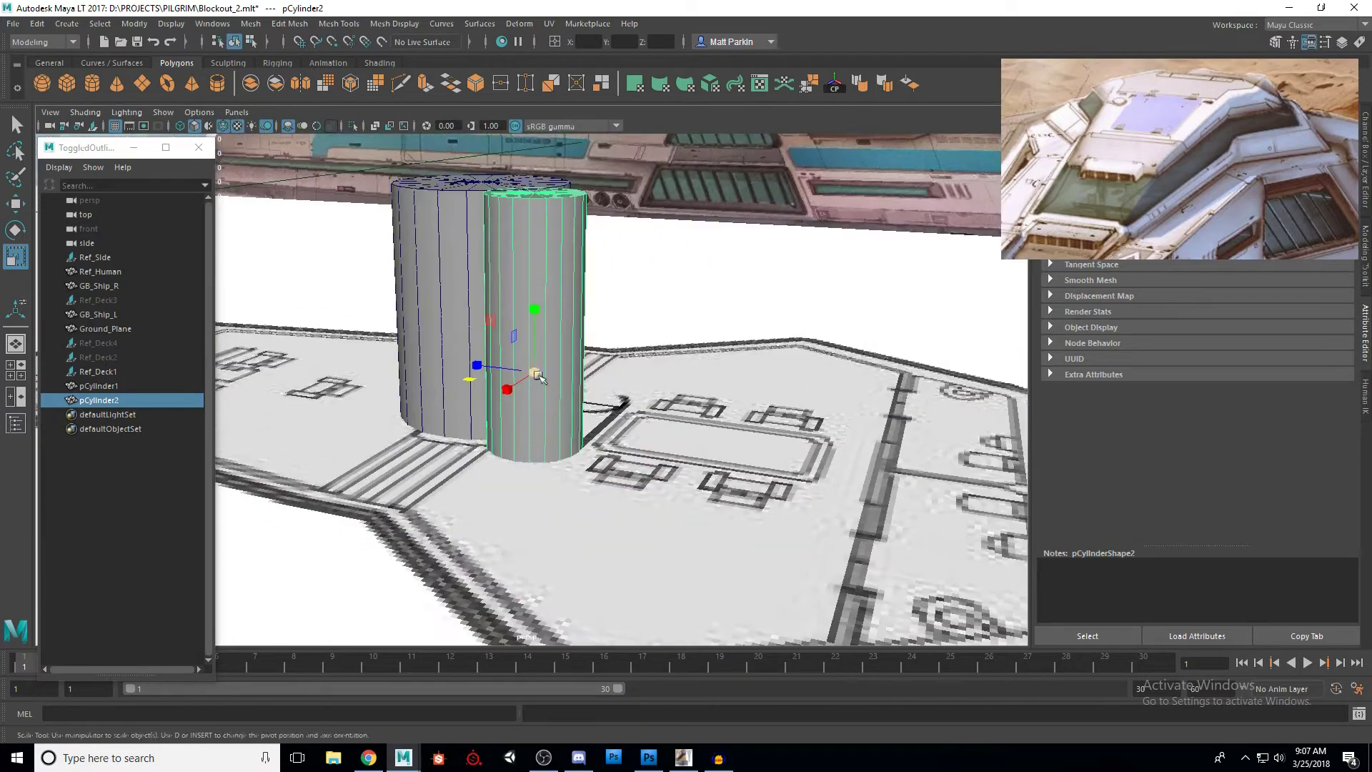
left_click_drag(512, 348, 649, 453, "alt")
left_click_drag(811, 406, 808, 440, "alt")
scroll(735, 441, "down", 3)
Step: Return to the top view, frame the Deck 1 floor plan and create a polygon plane
key("space")
key("space")
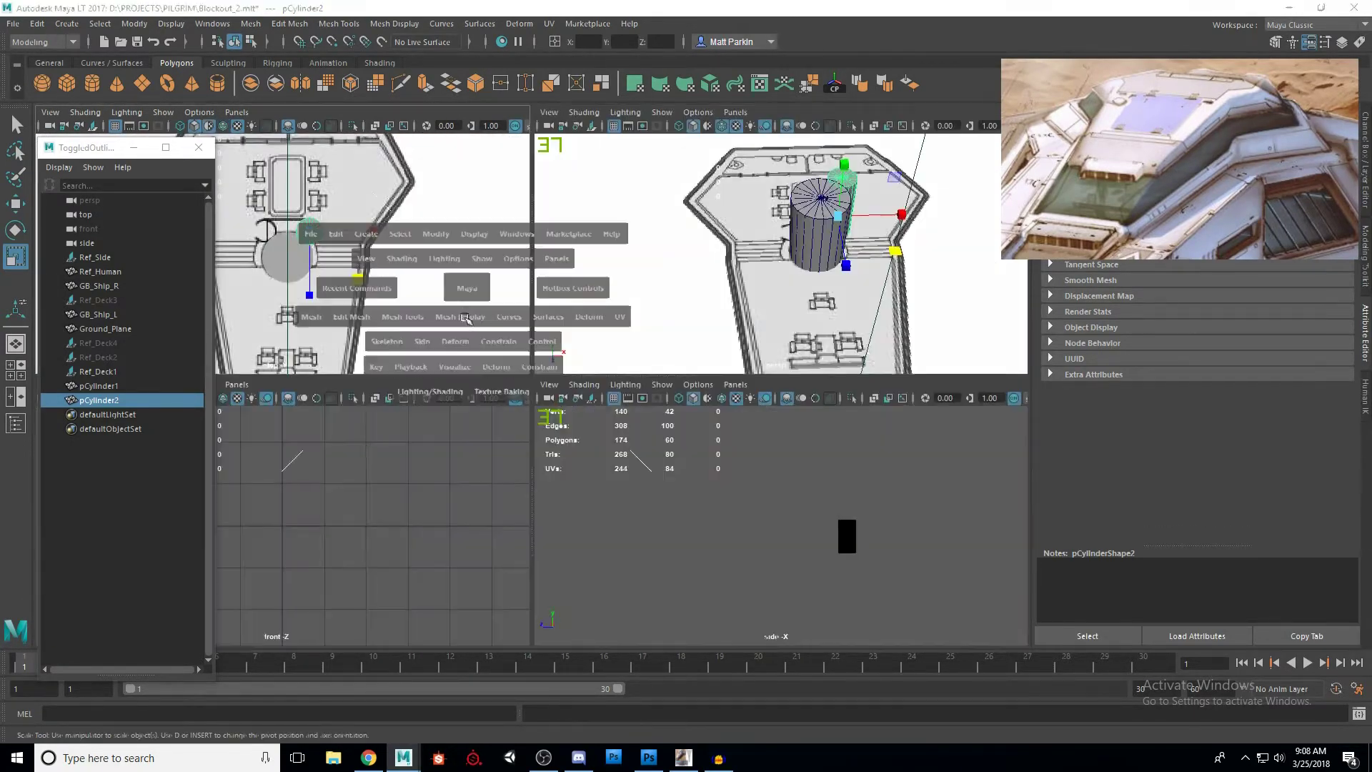
middle_click_drag(466, 318, 483, 295, "alt")
scroll(493, 336, "down", 4)
scroll(509, 351, "up", 1)
middle_click_drag(505, 366, 499, 400, "alt")
key("w")
left_click(142, 84)
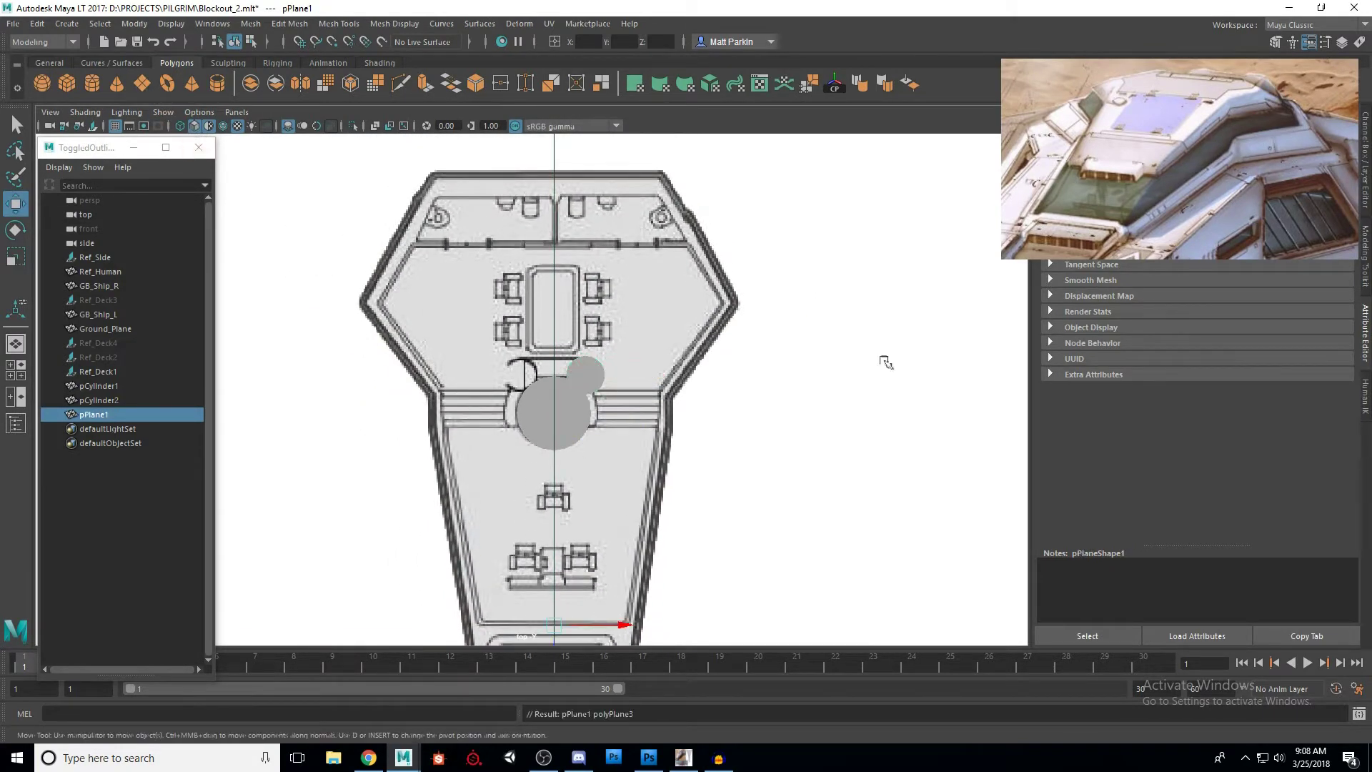
Step: Set the plane's width and height subdivisions to 1, moving the concept image clear of the settings and the floor plan
left_click_drag(1233, 117, 691, 219)
left_click(1187, 140)
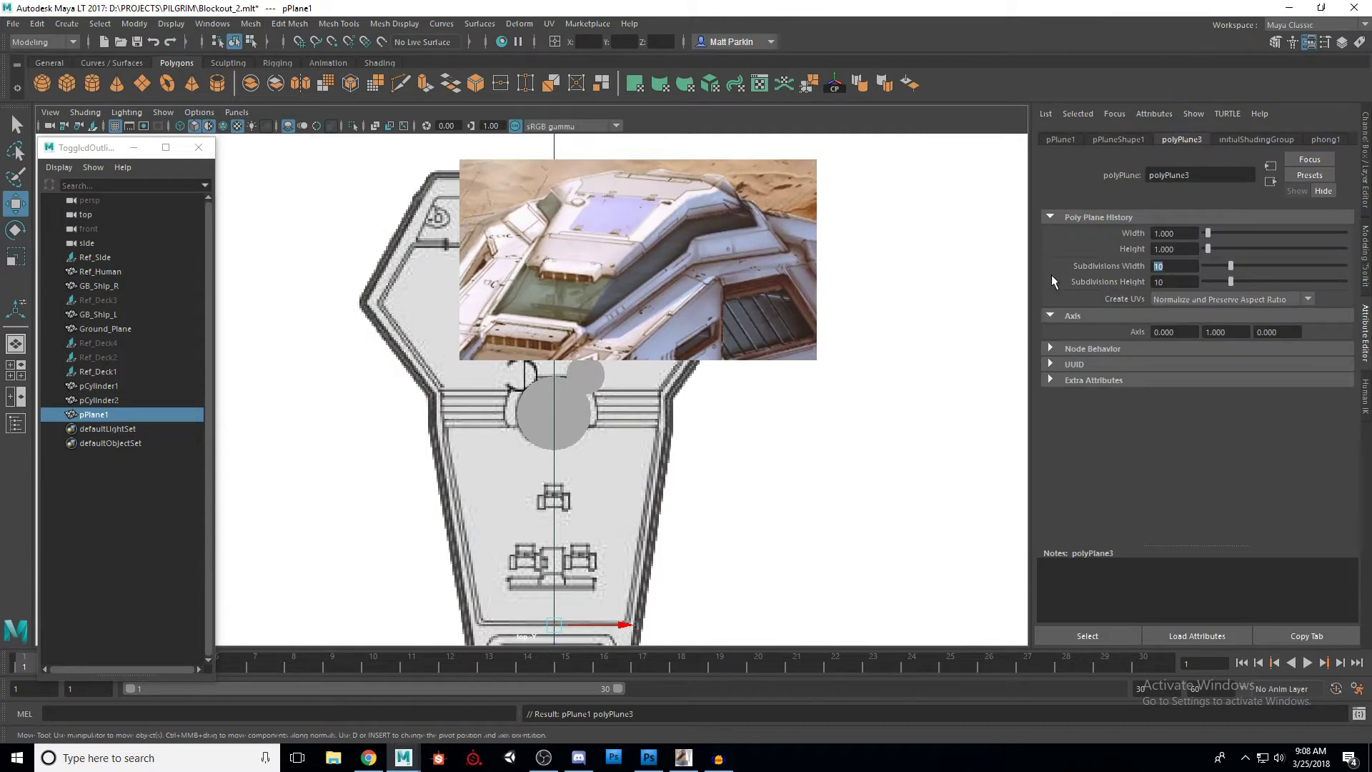
type("1")
key("Tab")
type("1")
key("Tab")
left_click_drag(740, 234, 301, 144)
Step: Move the plane along the deck's centreline and raise it to the level of the Deck 1 floor plan
right_click_drag(672, 622, 610, 491, "alt")
left_click_drag(560, 511, 558, 495)
key("space")
key("space")
left_click_drag(775, 427, 772, 401, "alt")
right_click_drag(772, 400, 587, 419, "alt")
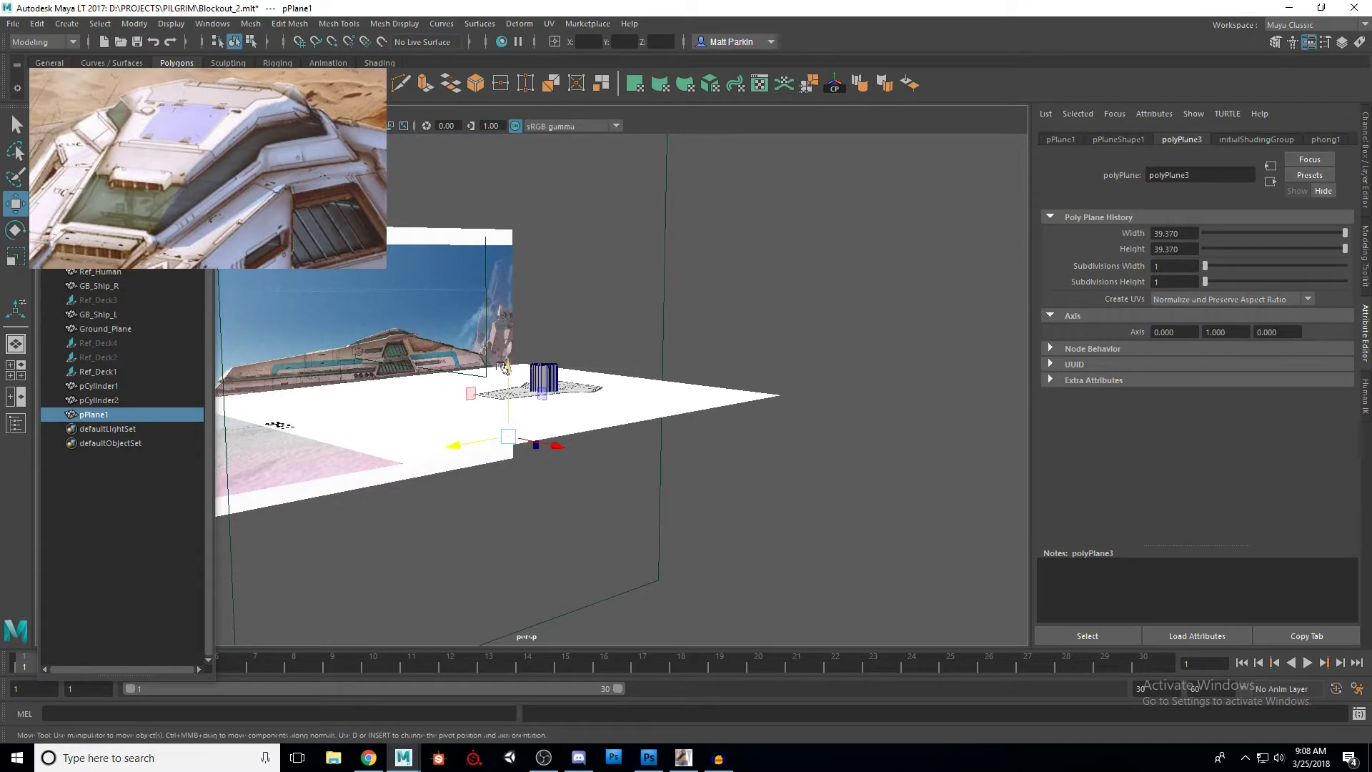
left_click_drag(503, 319, 543, 400, "alt")
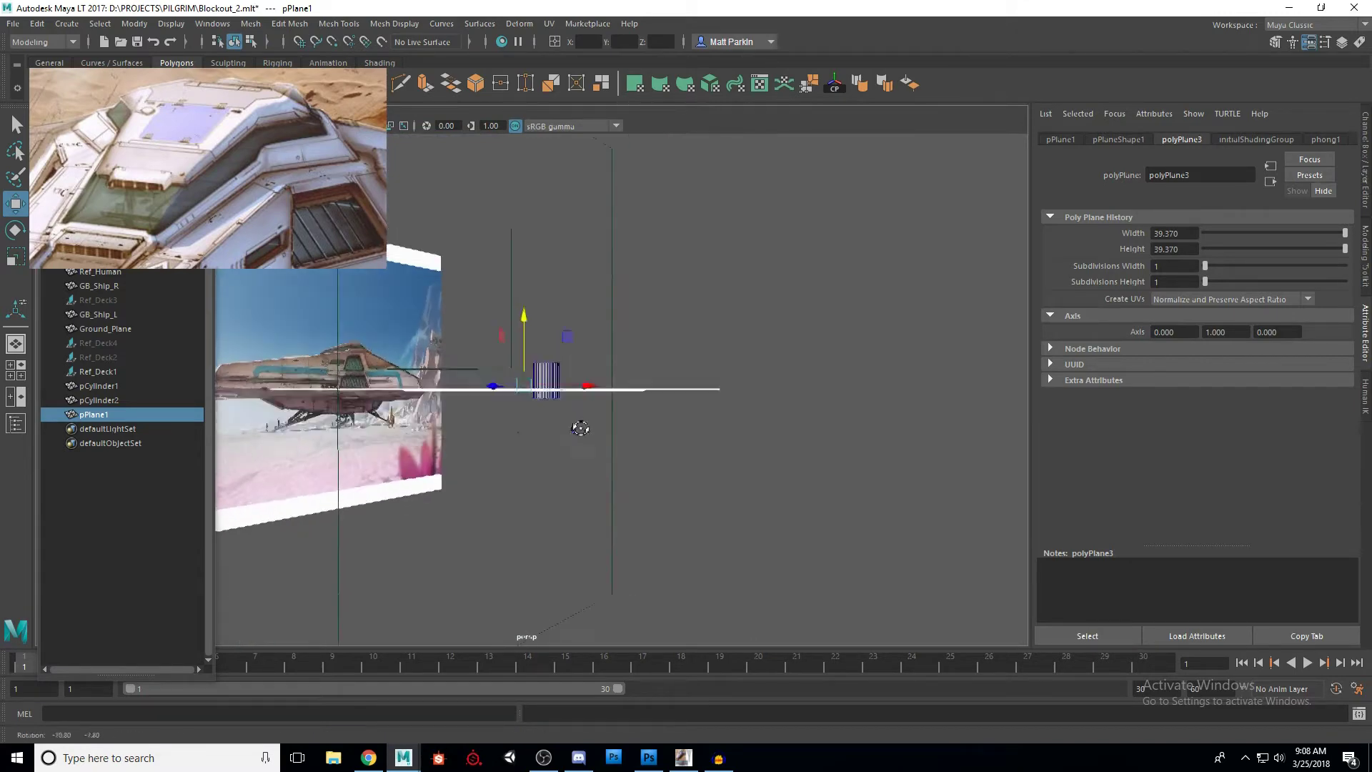
Step: Examine the plane's level against the Deck 1 floor plan and the two cylinders in perspective, finishing in the top view
right_click_drag(543, 400, 588, 427, "alt")
scroll(589, 428, "up", 6)
left_click_drag(589, 429, 564, 441, "alt")
scroll(562, 429, "up", 5)
left_click_drag(547, 379, 696, 469, "alt")
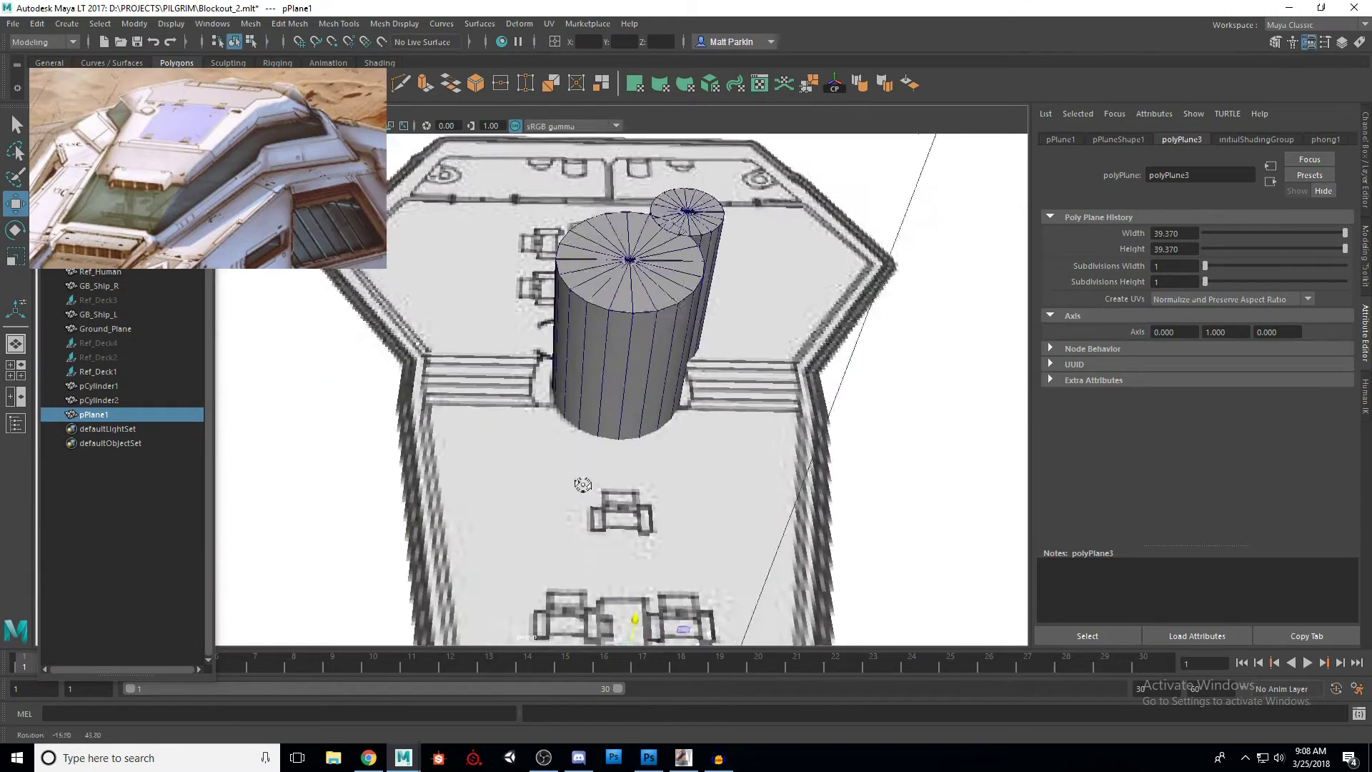
scroll(583, 484, "down", 5)
key("r")
key("w")
left_click_drag(664, 401, 693, 414, "alt")
key("space")
key("space")
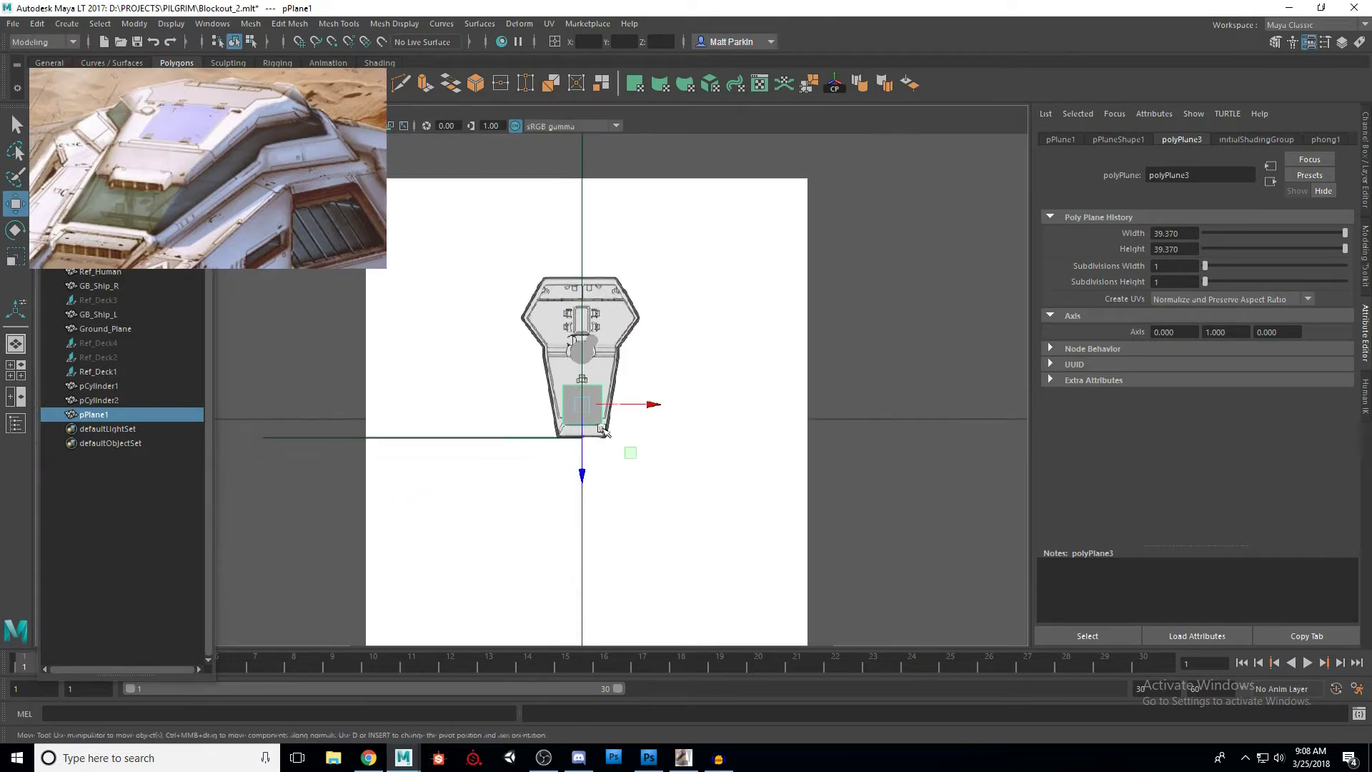
Step: Pull the plane's left-hand vertices outward past the deck wall and set its right-hand vertices' X to 0
scroll(572, 428, "up", 5)
key("F9")
left_click_drag(543, 369, 609, 527)
left_click_drag(625, 427, 515, 427)
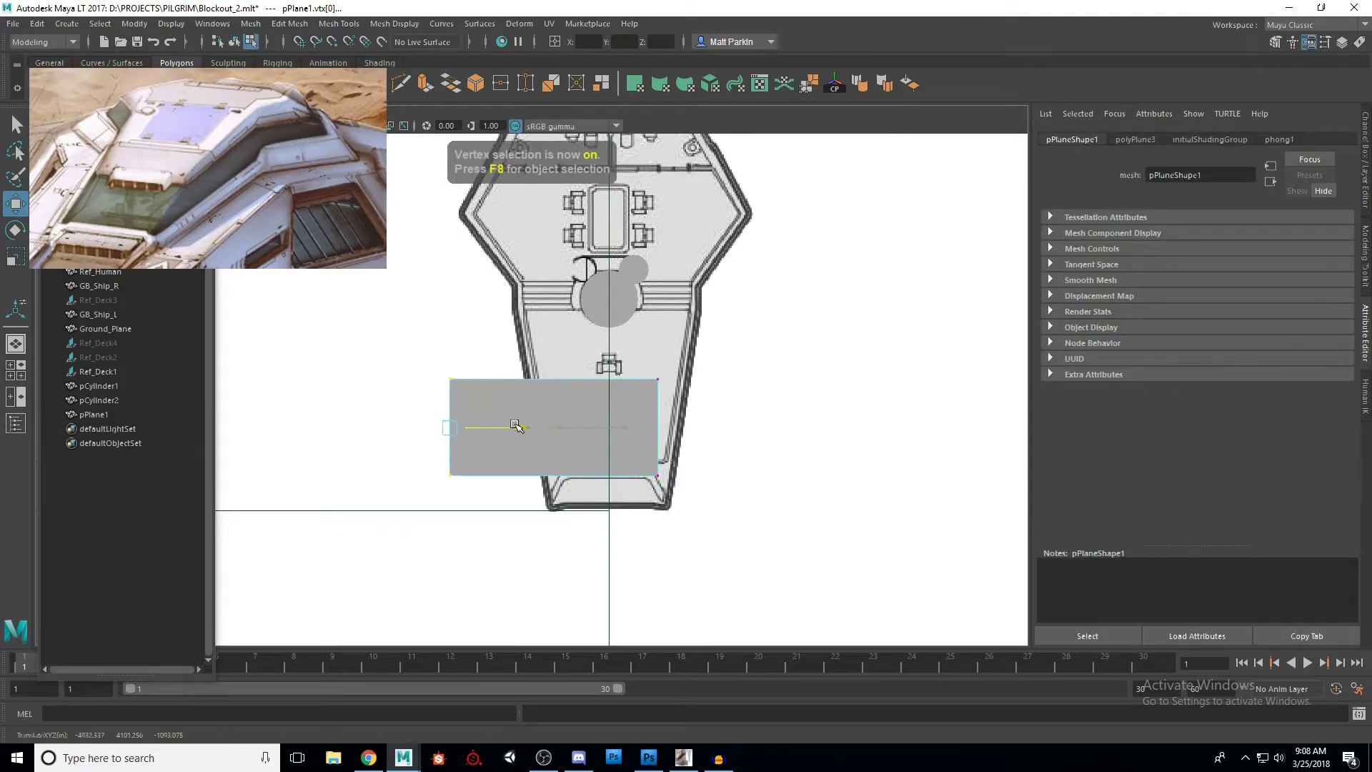
left_click_drag(705, 373, 652, 533)
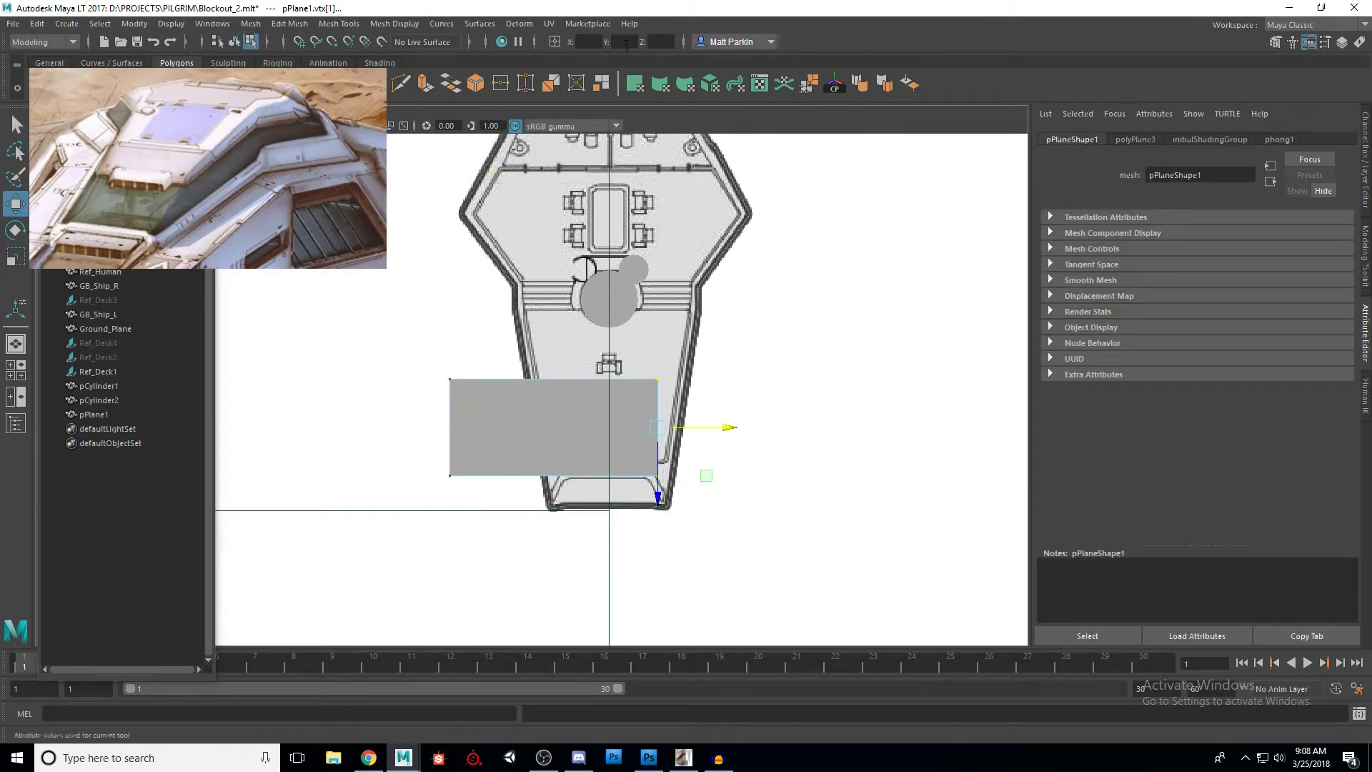
left_click(584, 42)
type("0")
key("Return")
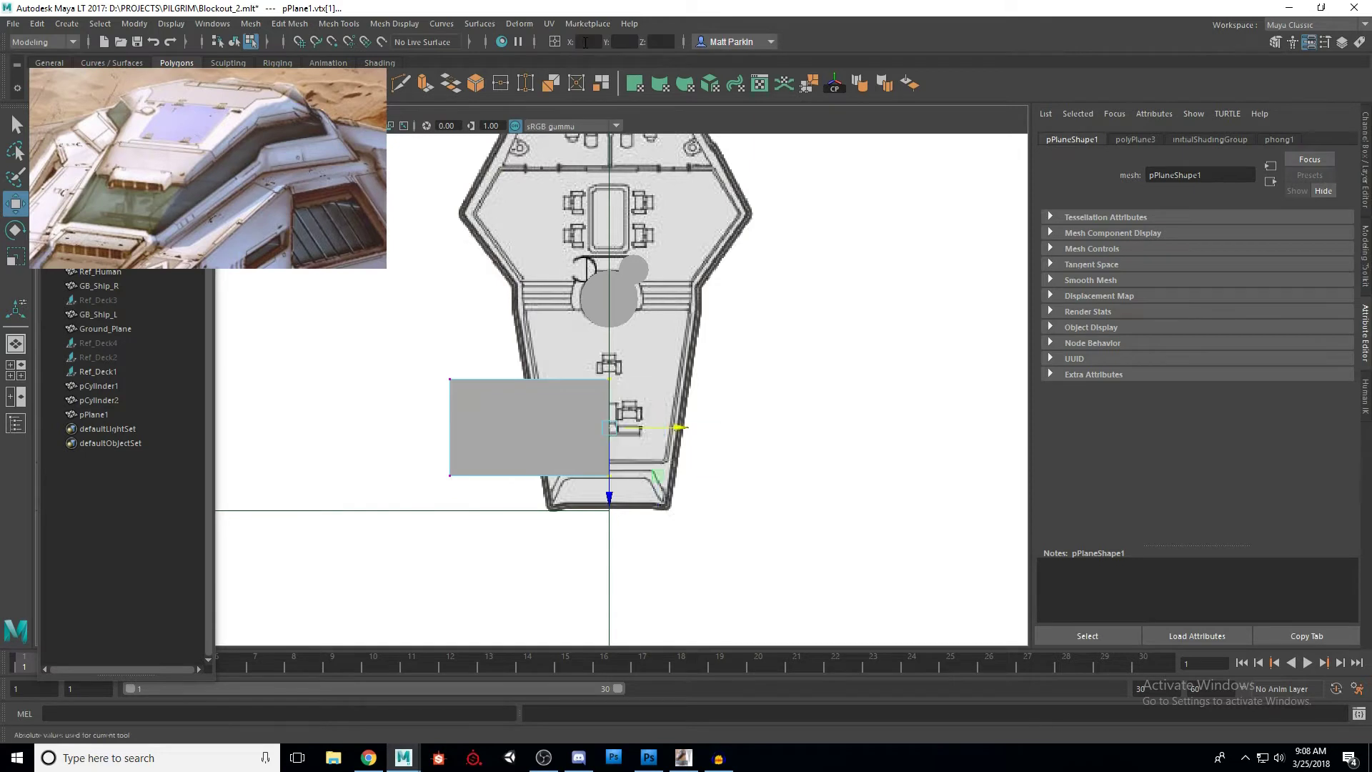
Step: Stretch the plane out past the deck's right wall and set its left-hand vertices' X to 0 on the centreline
middle_click_drag(615, 469, 559, 477, "alt")
scroll(559, 476, "up", 1)
left_click_drag(609, 436, 822, 439)
left_click_drag(372, 374, 449, 516)
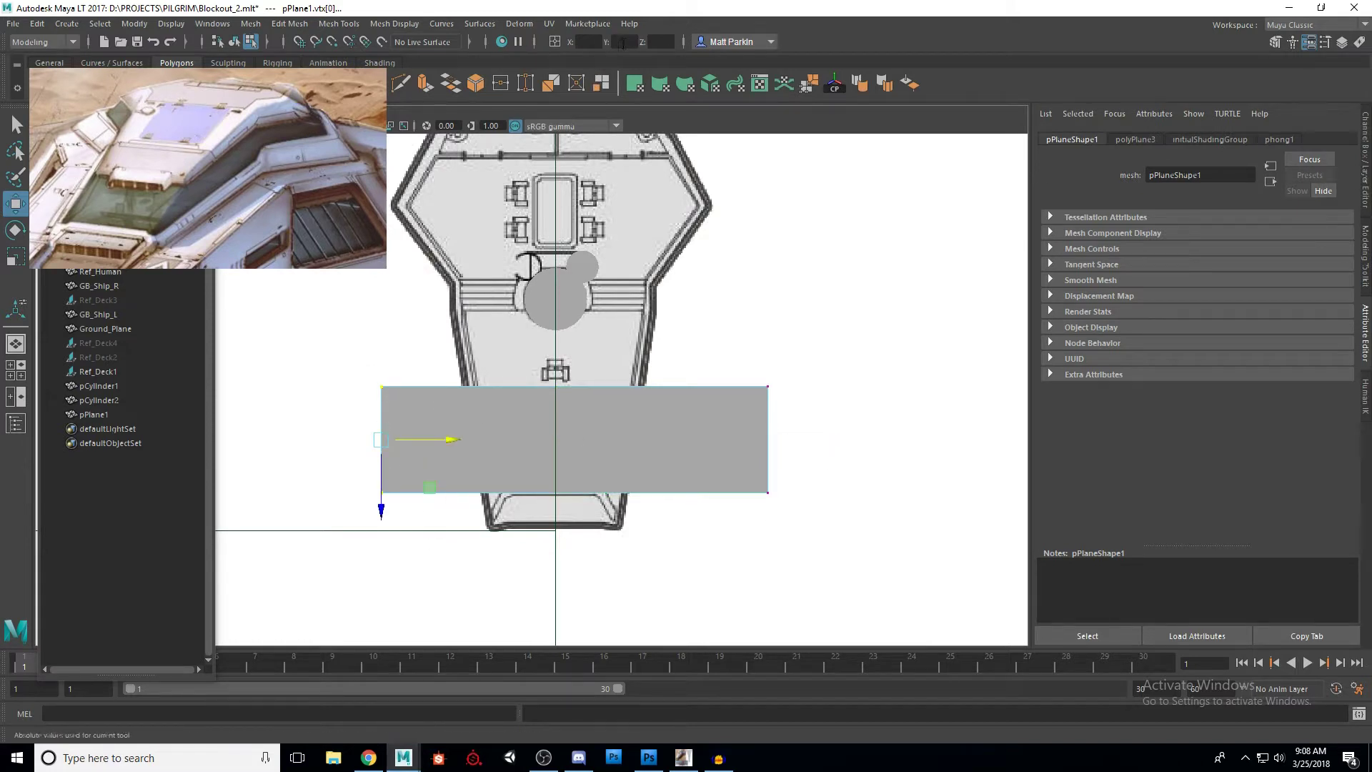
left_click(581, 40)
type("0")
key("Return")
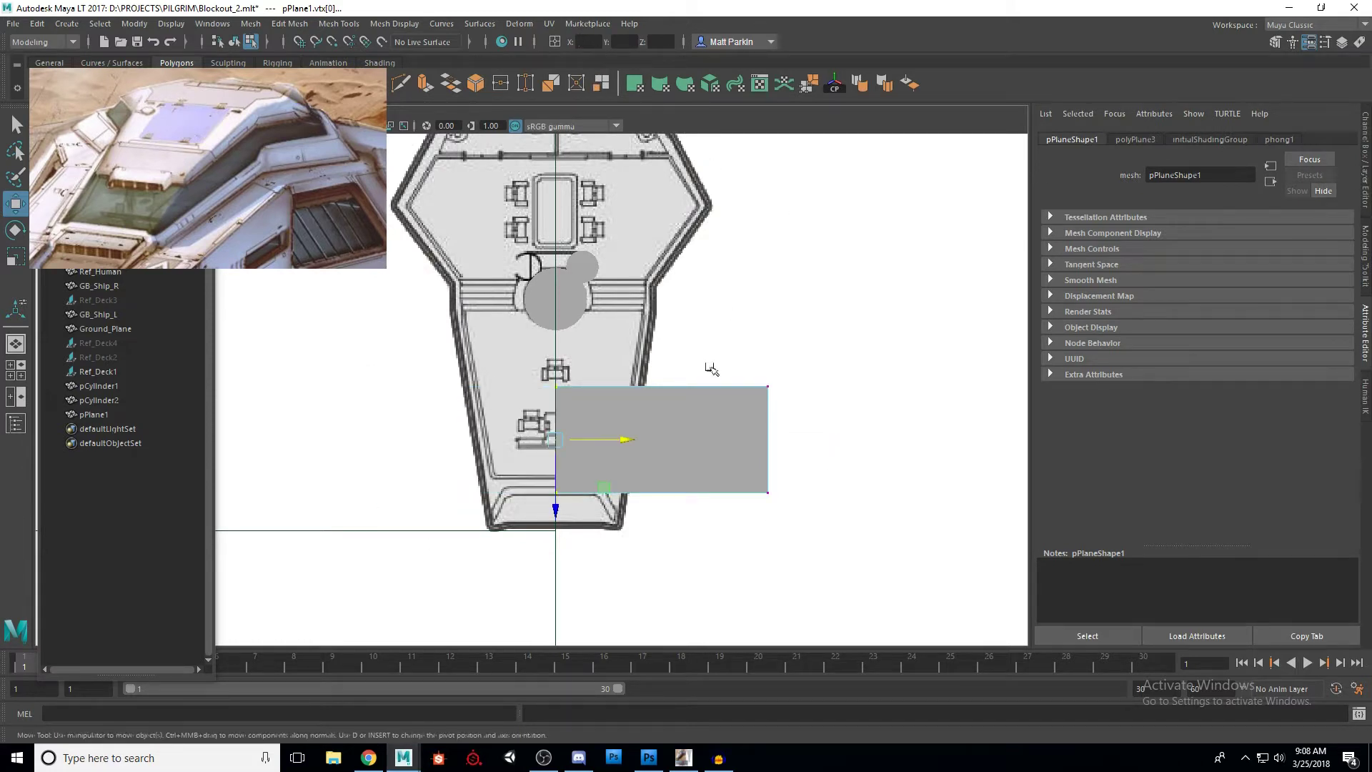
Step: Narrow the half plane to fit inside the right wall and align its front edge with the floor line at the deck's narrow end
left_click_drag(744, 357, 843, 512)
left_click_drag(839, 442, 680, 438)
scroll(556, 489, "up", 2)
mouse_move(555, 489)
middle_mouse_down("alt")
mouse_move(561, 420)
mouse_move(568, 505)
middle_mouse_up("alt")
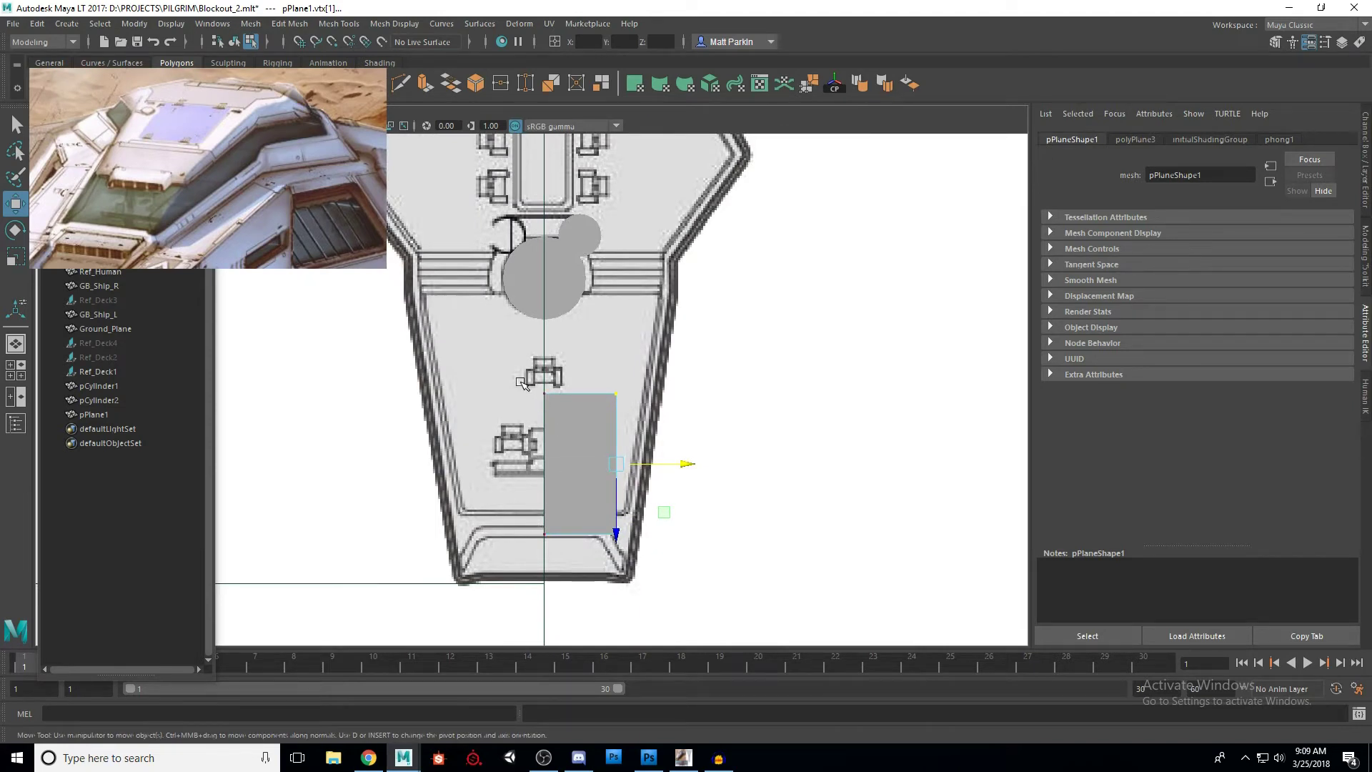
left_click_drag(530, 523, 629, 551)
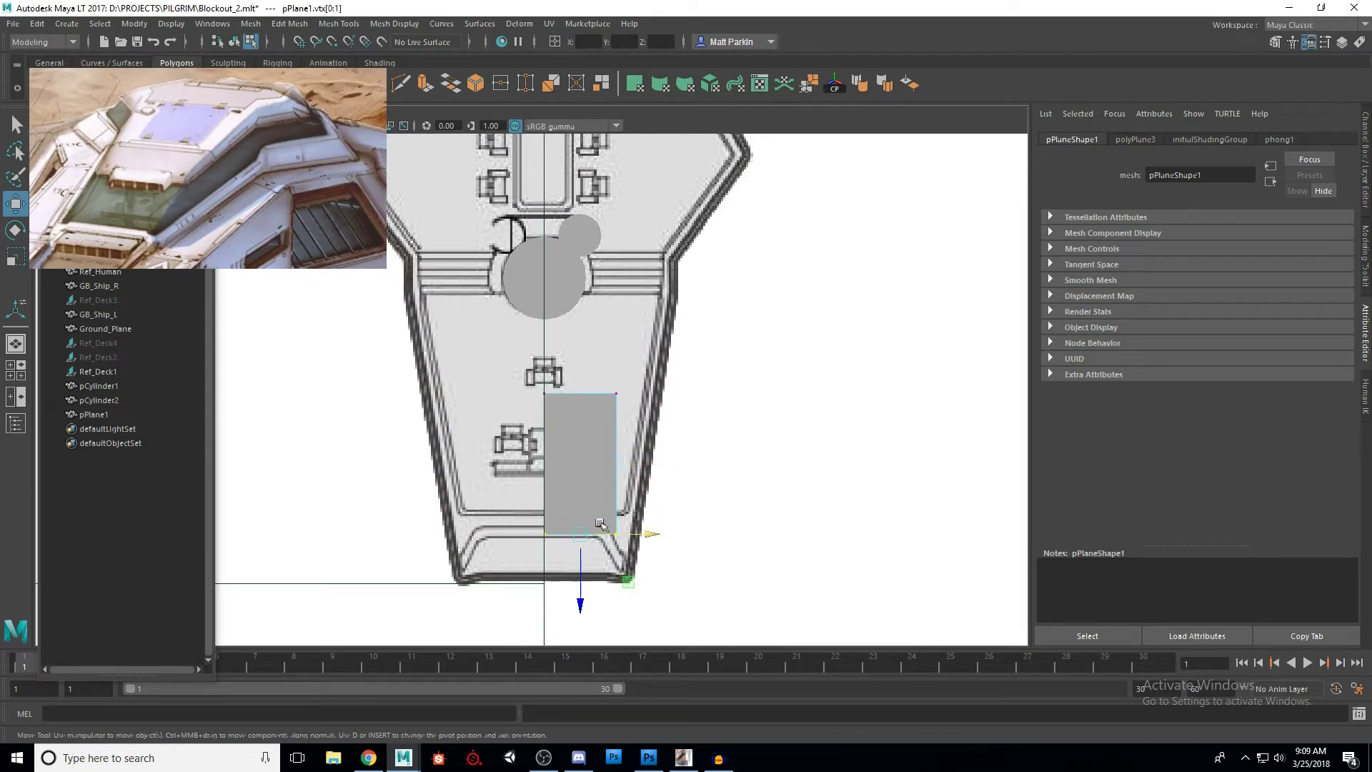
left_click_drag(576, 596, 573, 570)
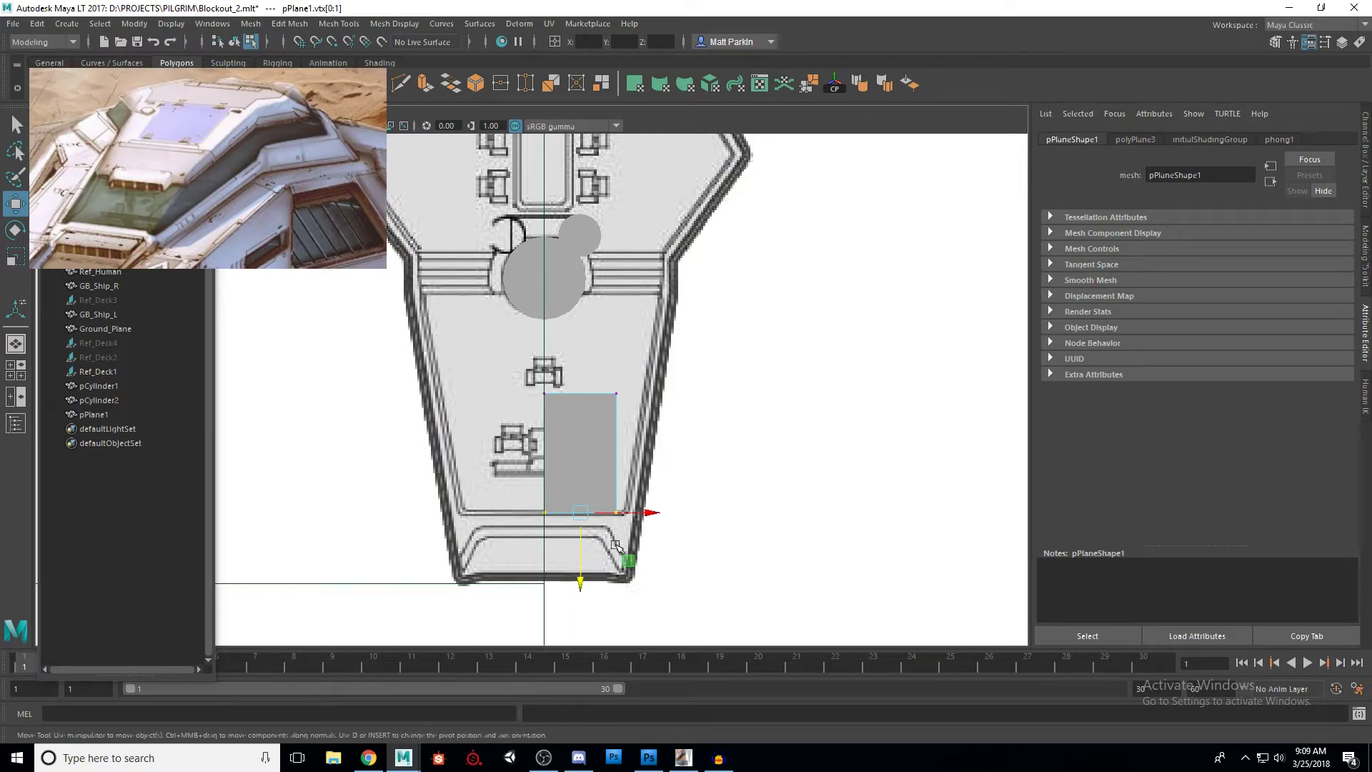
mouse_move(577, 565)
left_mouse_down()
mouse_move(577, 636)
mouse_move(578, 577)
left_mouse_up()
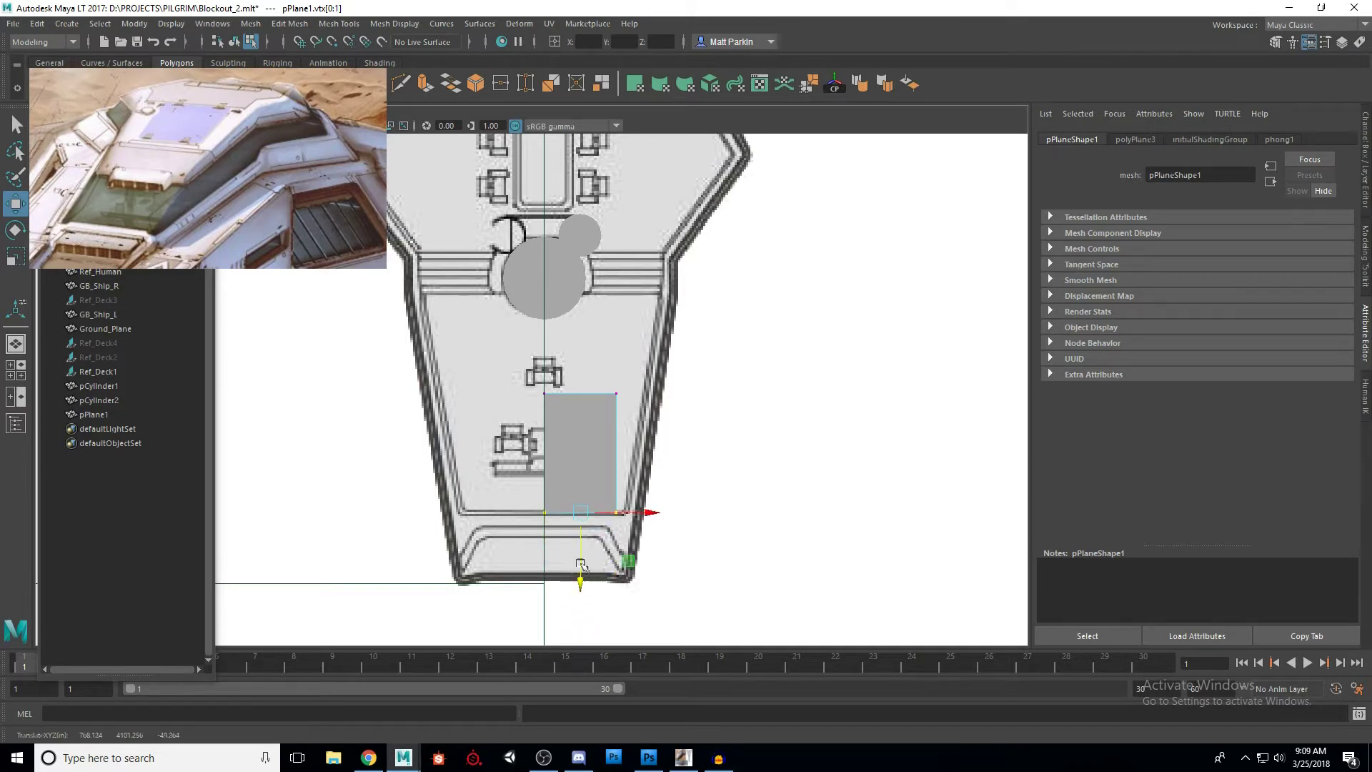
Step: Extend the half plane's far edge along the deck to the partition wall in front of the washrooms
left_click_drag(697, 374, 528, 415)
scroll(609, 521, "down", 3)
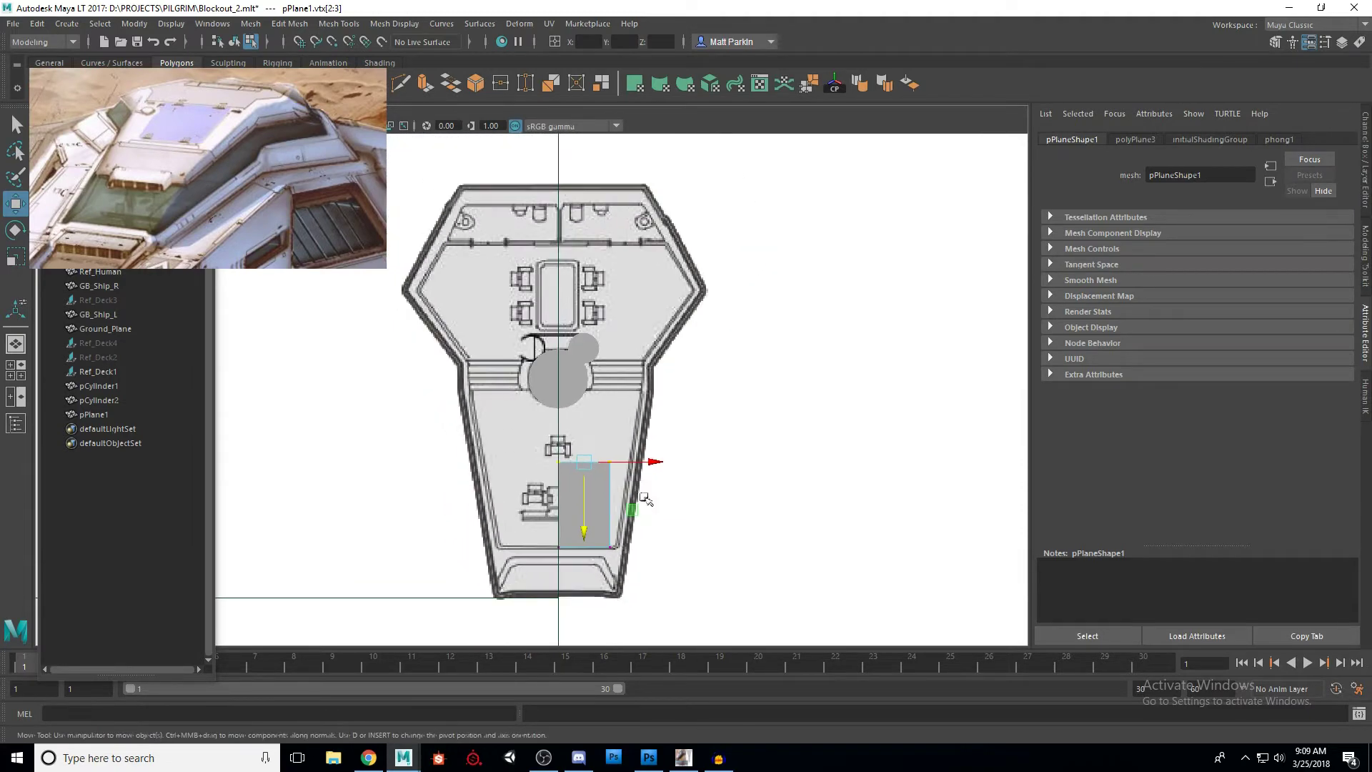
left_click_drag(588, 545, 588, 314)
scroll(588, 314, "up", 5)
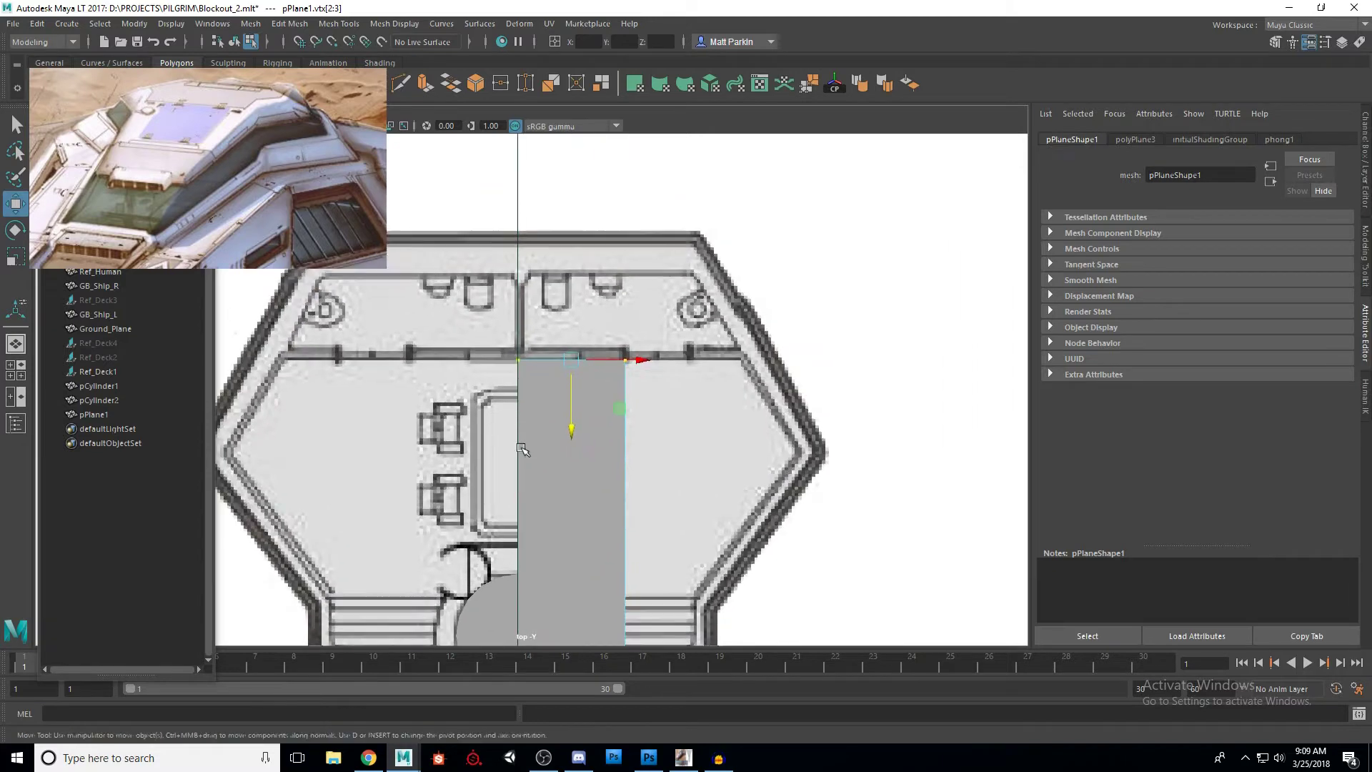
left_click_drag(572, 430, 573, 427)
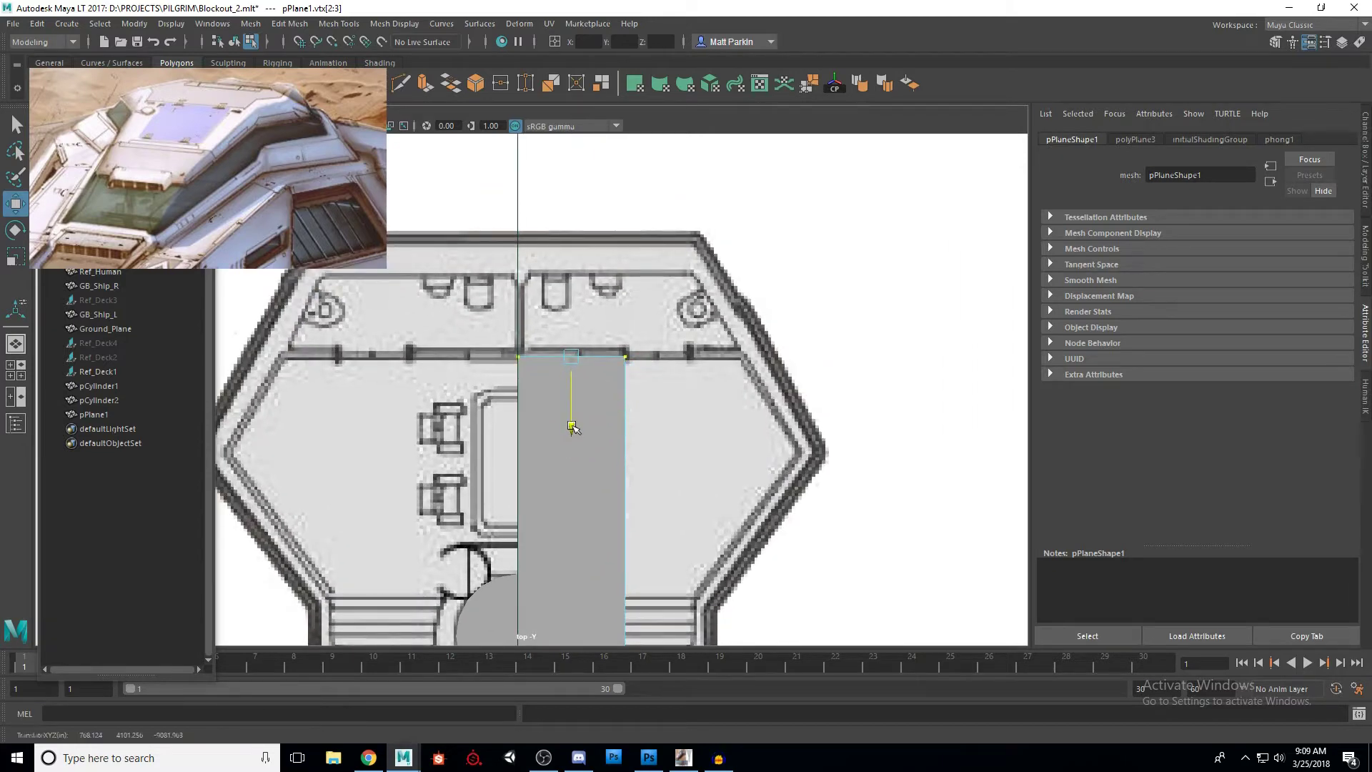
scroll(586, 430, "down", 4)
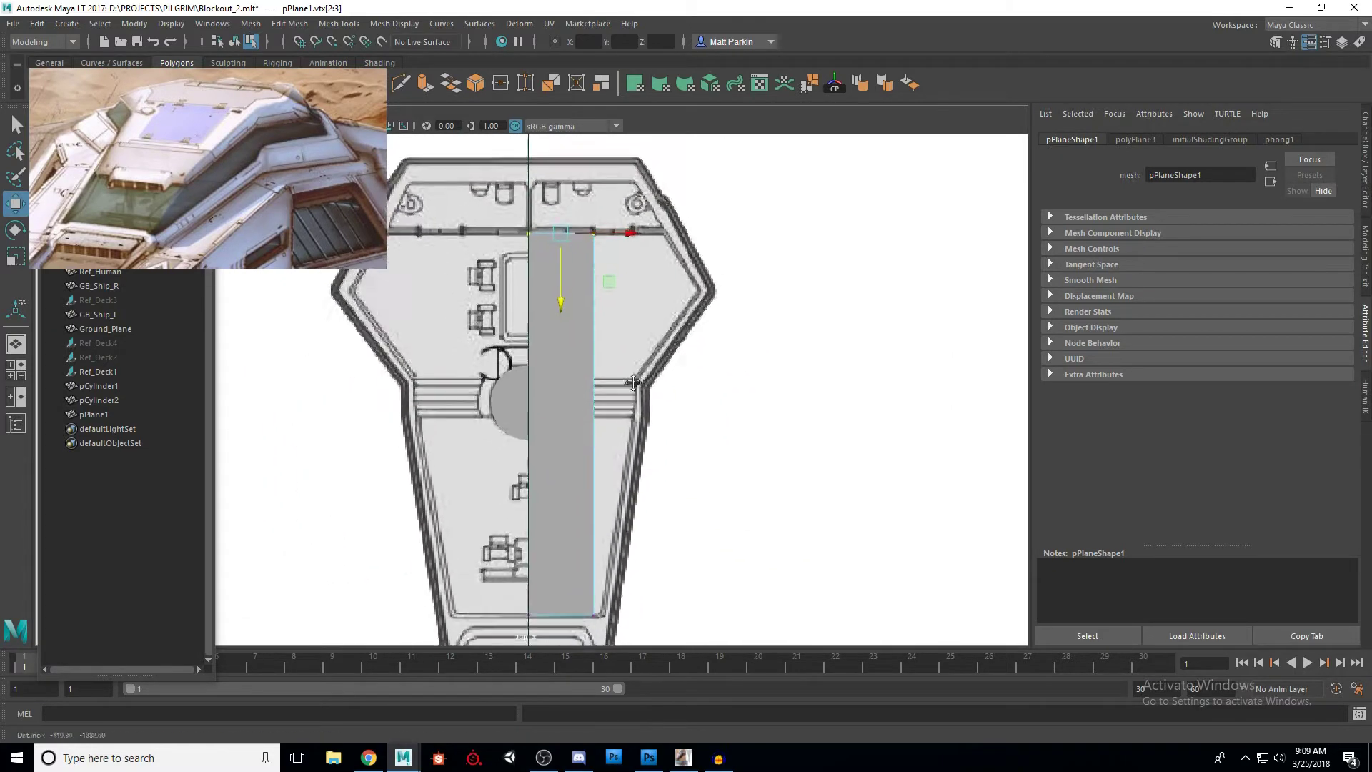
Step: Connect the half plane's two long edges with a new cross edge at their midpoints
key("F10")
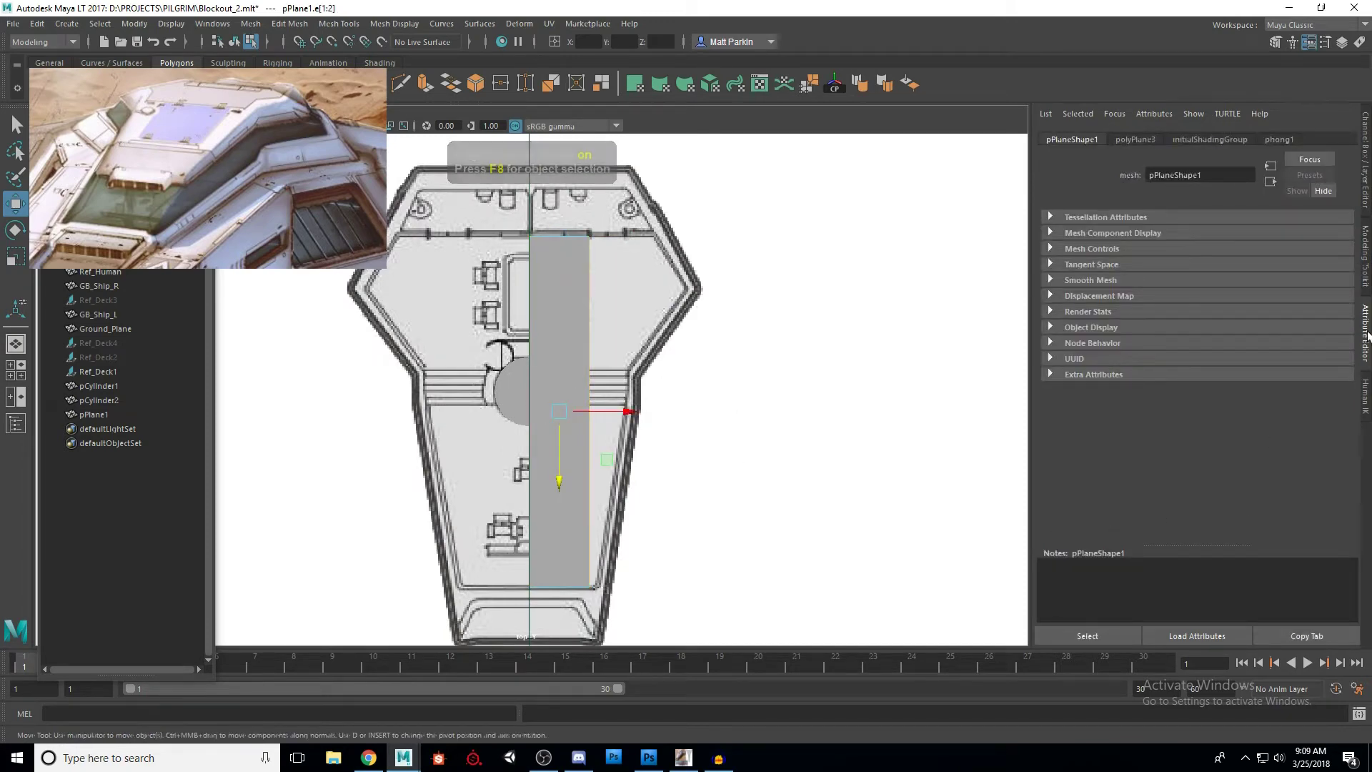
left_click(1358, 256)
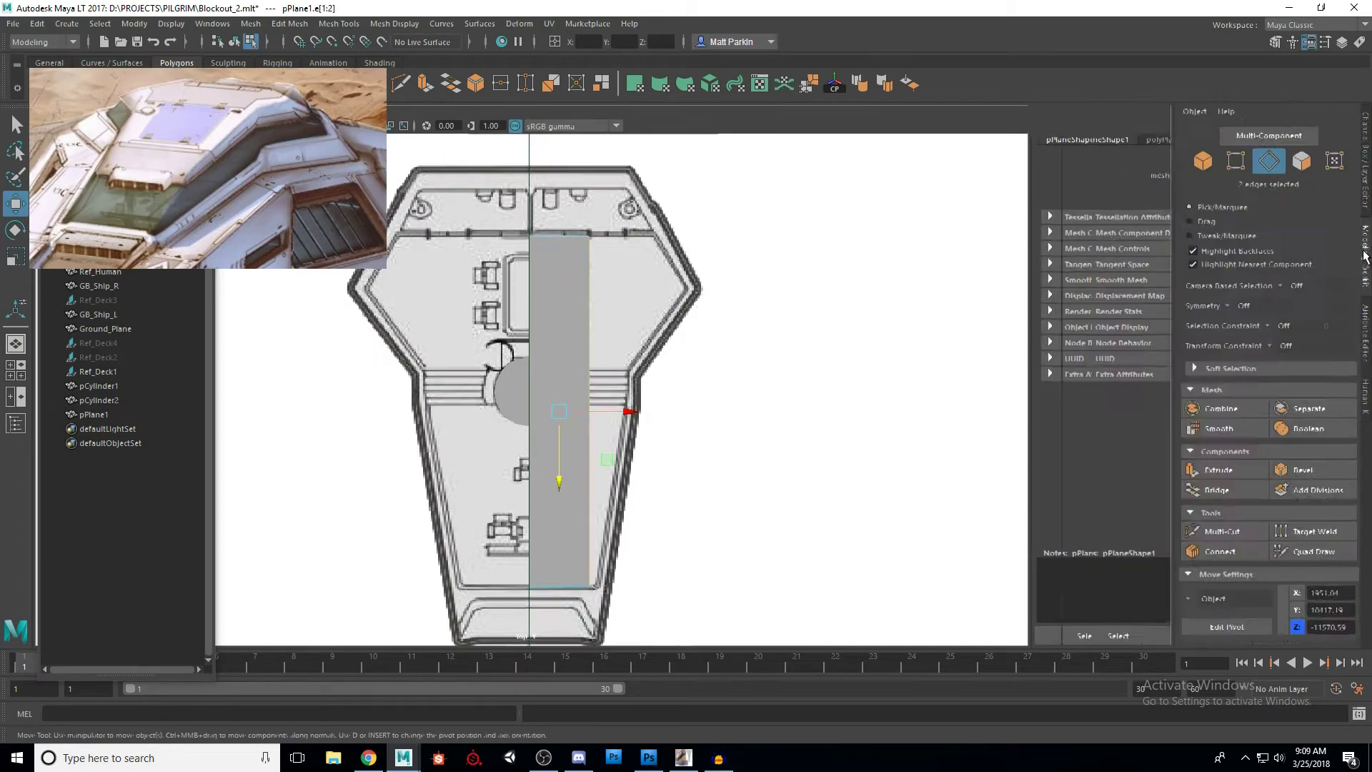
middle_click_drag(693, 456, 675, 466, "alt")
scroll(676, 466, "down", 1)
key("F10")
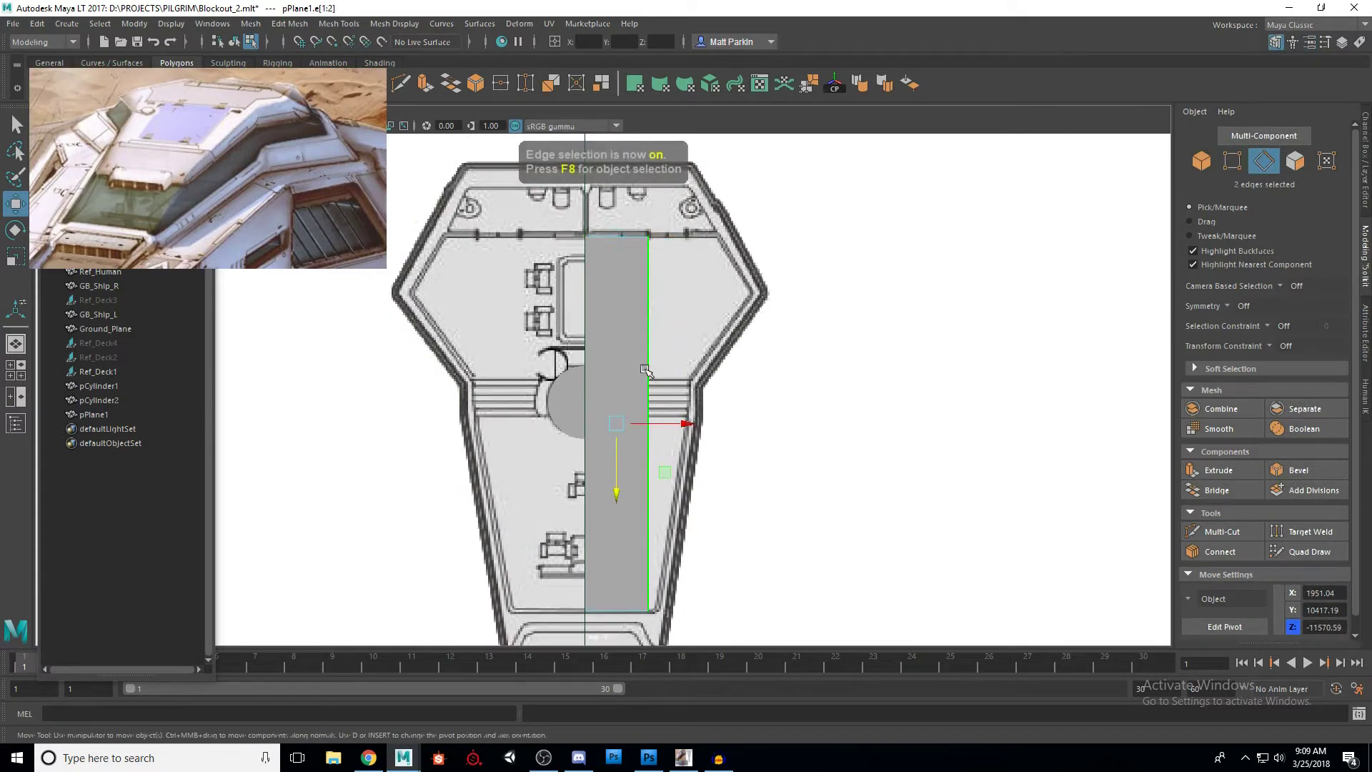
scroll(652, 407, "down", 1)
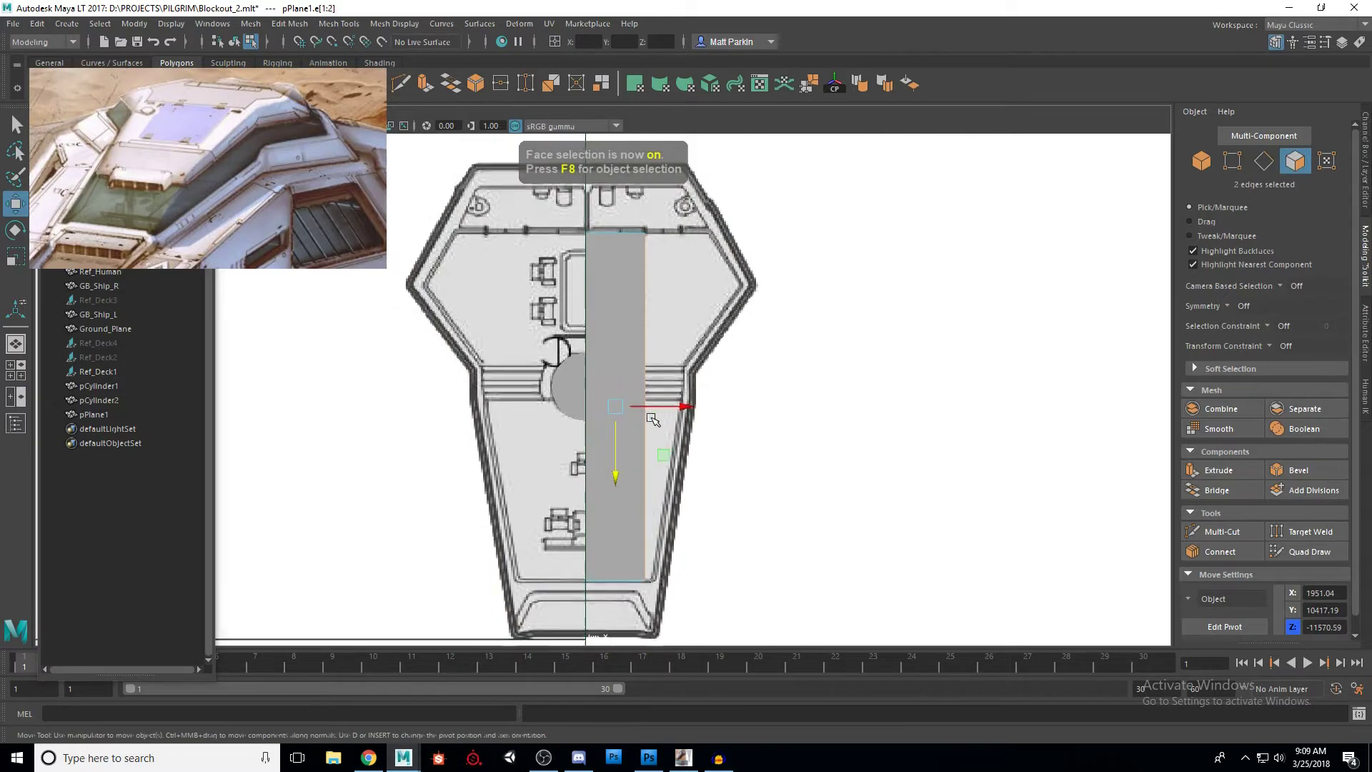
middle_click_drag(658, 423, 723, 413, "alt")
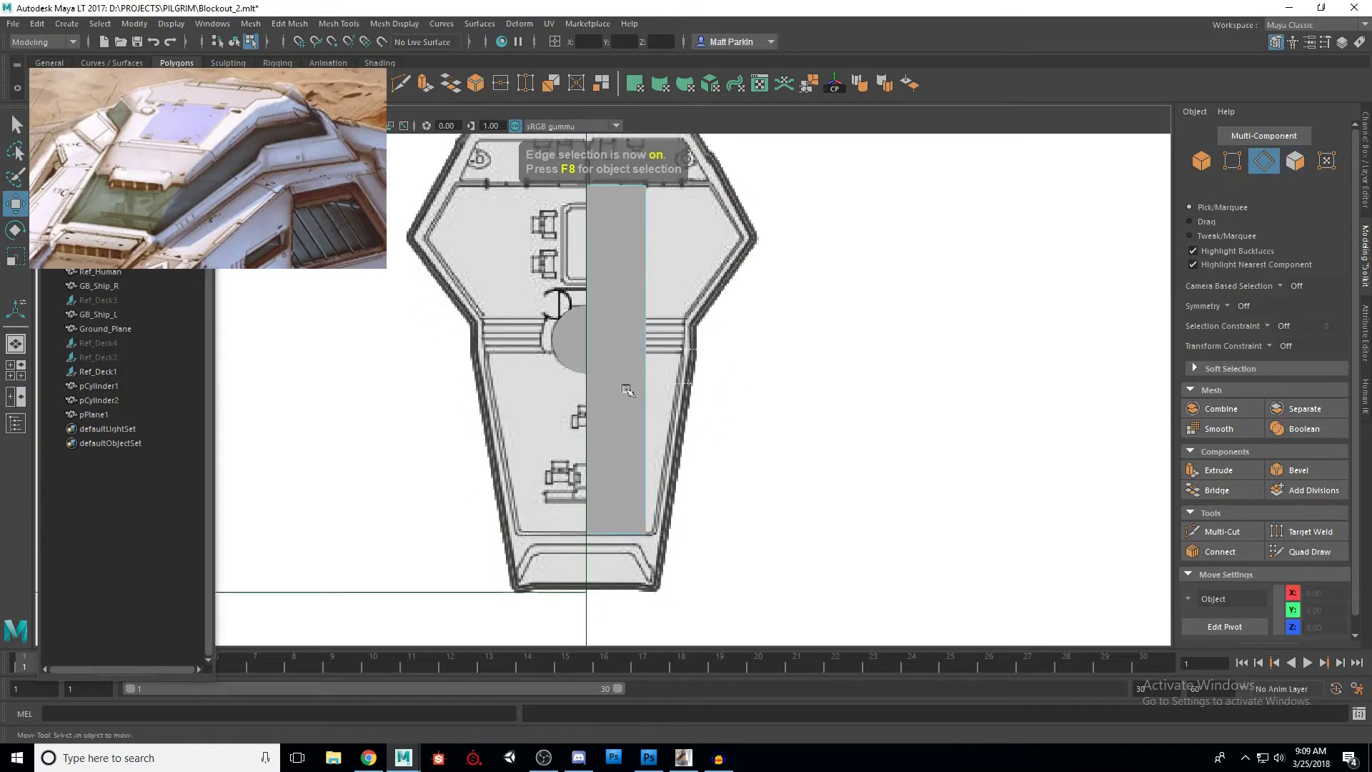
middle_click_drag(696, 458, 687, 430, "alt")
left_click(1198, 559)
right_click_drag(610, 211, 685, 494, "alt")
key("Return")
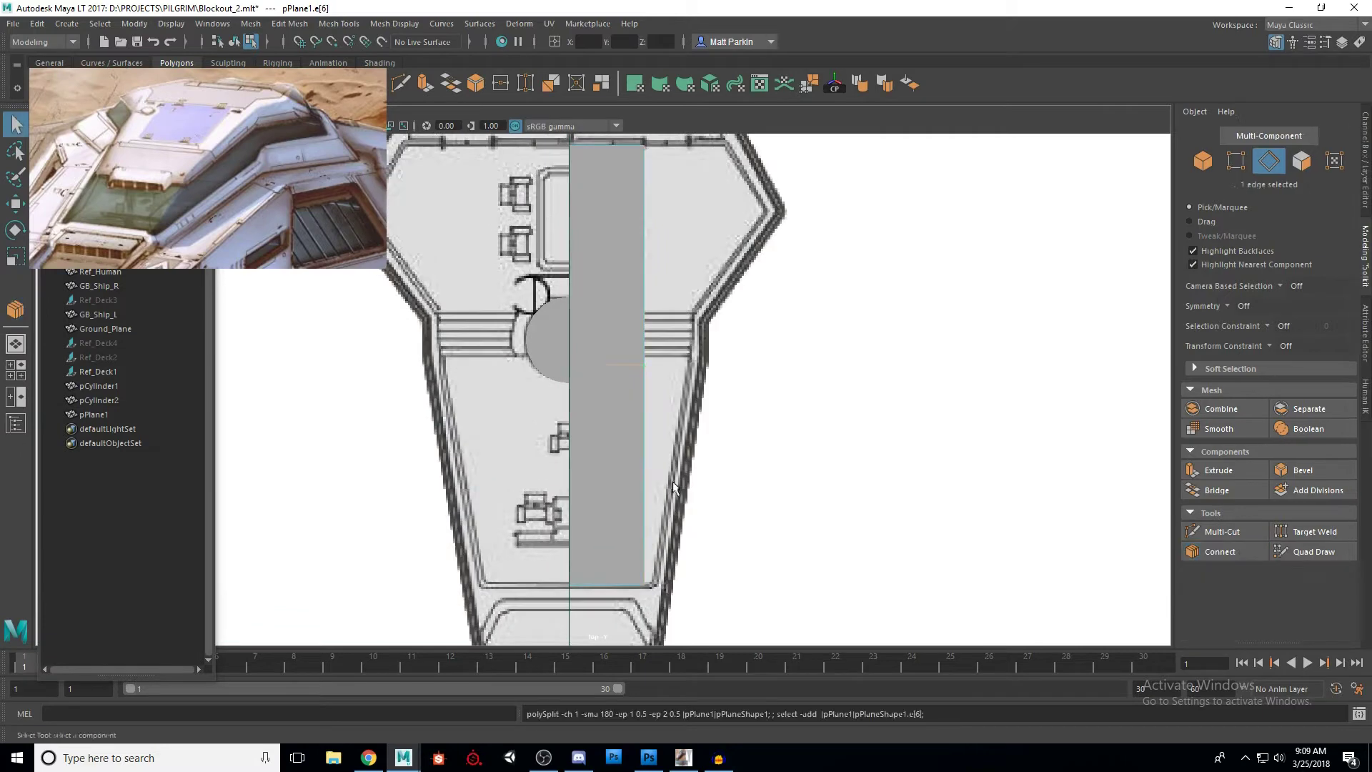
Step: Move the new cross edge along the deck to the middle of the steps beside the central shaft
scroll(679, 495, "down", 2)
key("w")
scroll(644, 453, "up", 2)
scroll(643, 452, "up", 2)
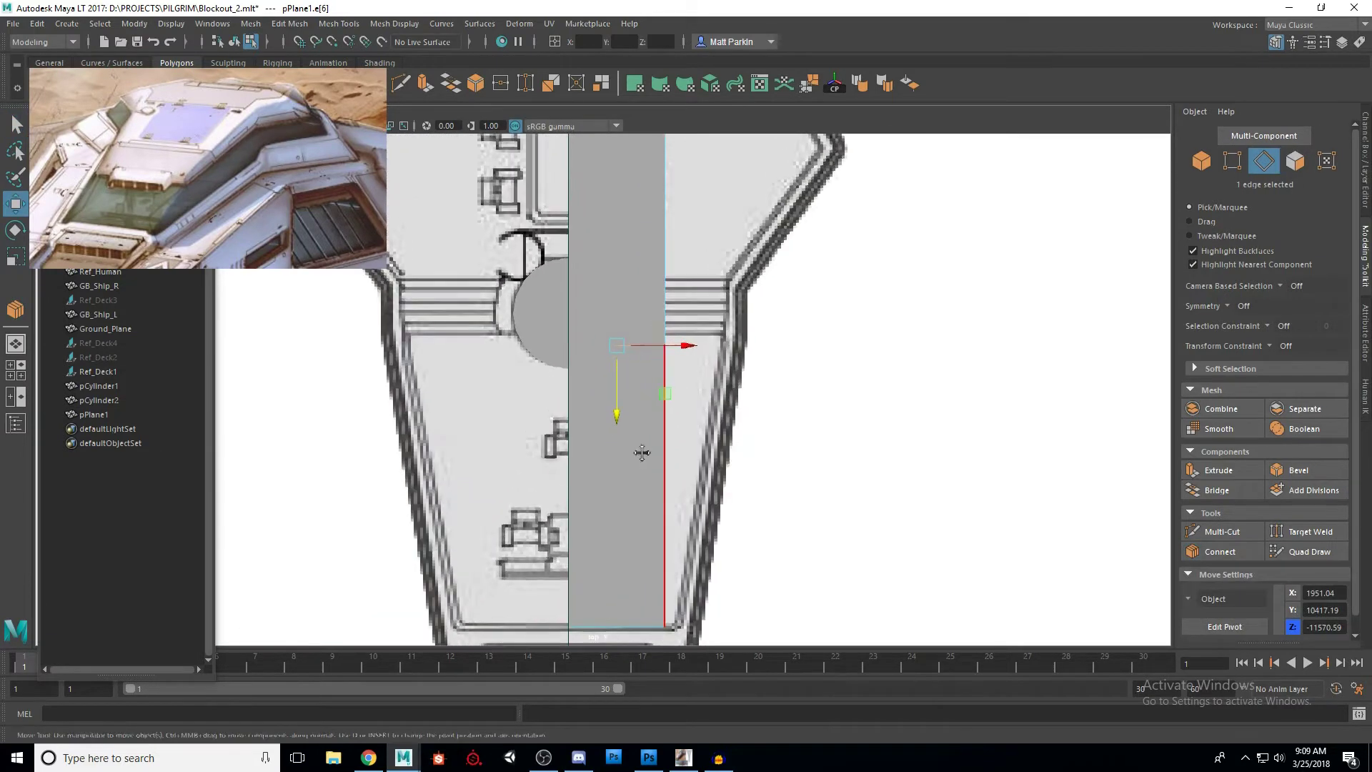
left_click_drag(609, 477, 609, 421)
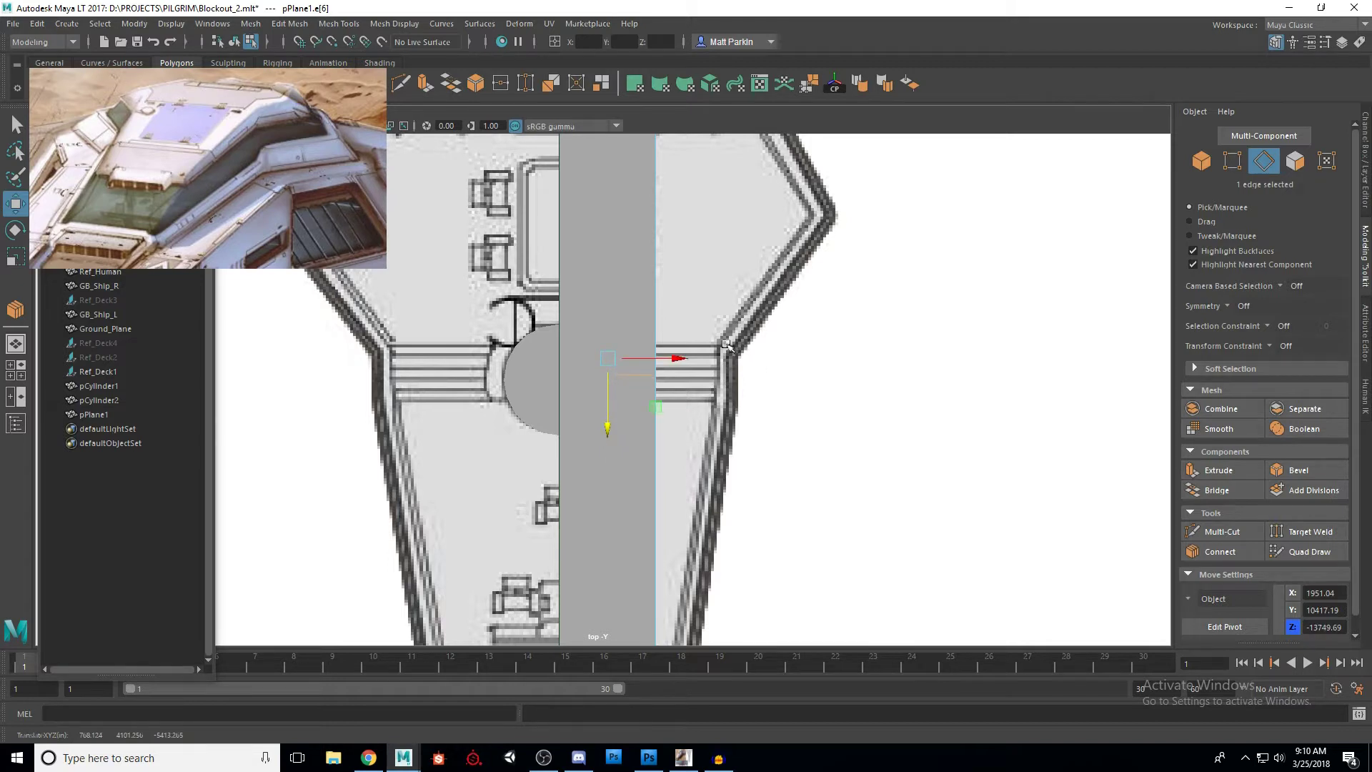
left_click_drag(606, 438, 606, 442)
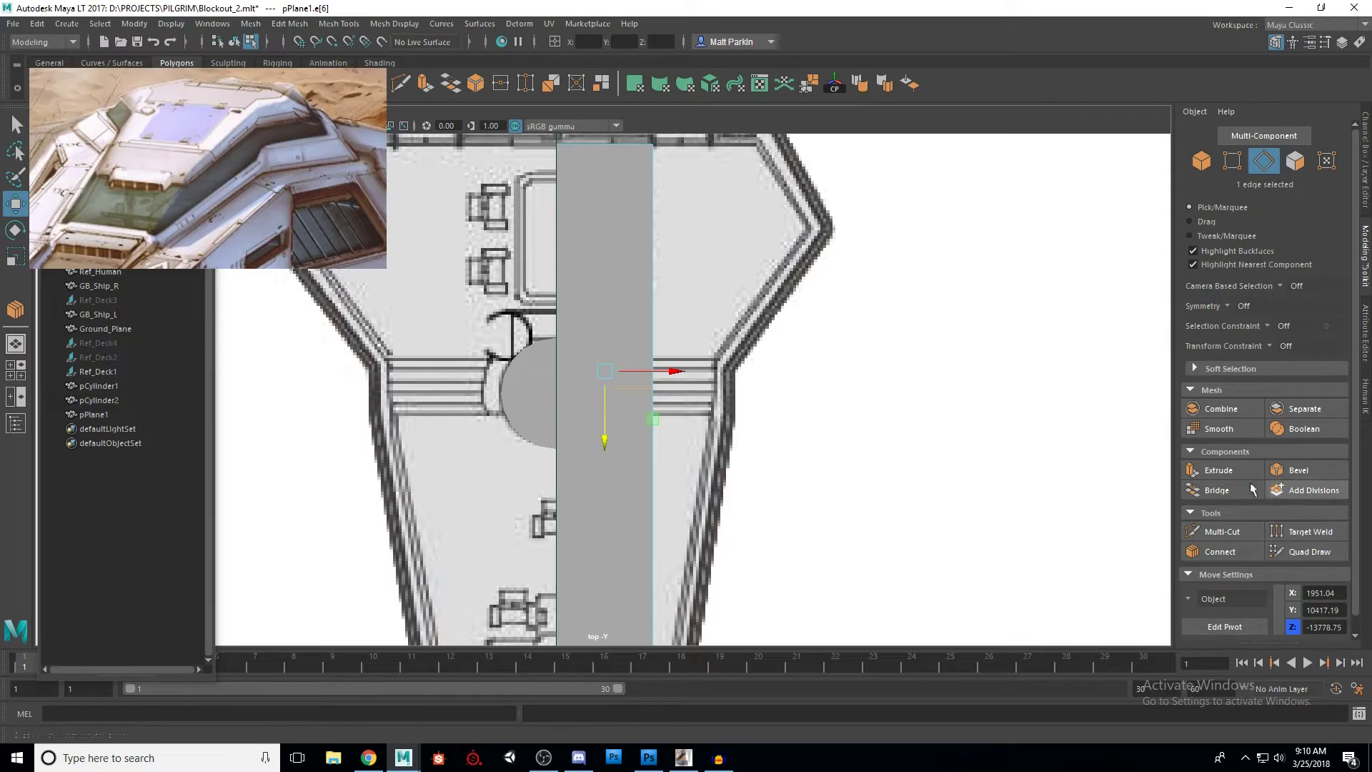
Step: Bevel the cross edge into two edges and reduce the bevel fraction to bring them closer to the steps
left_click(1290, 472)
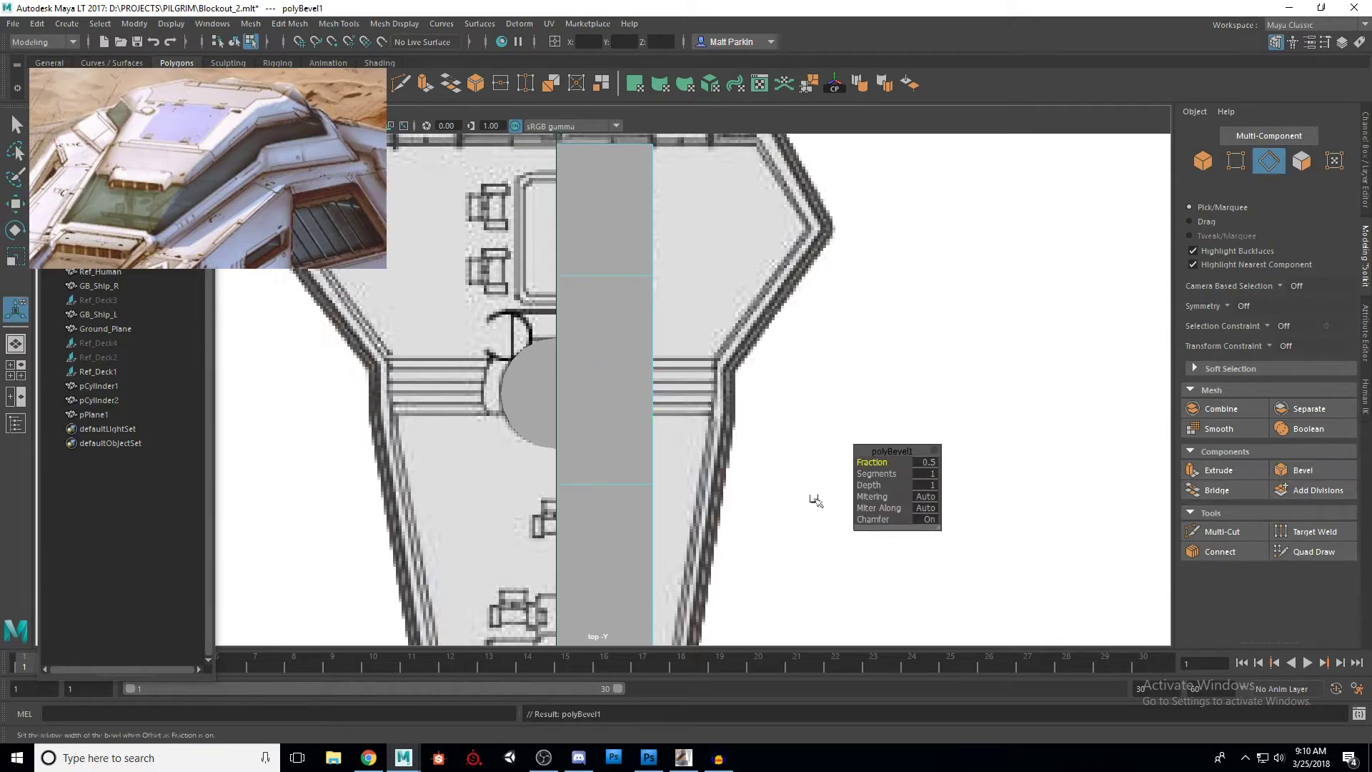
left_click_drag(879, 463, 873, 462)
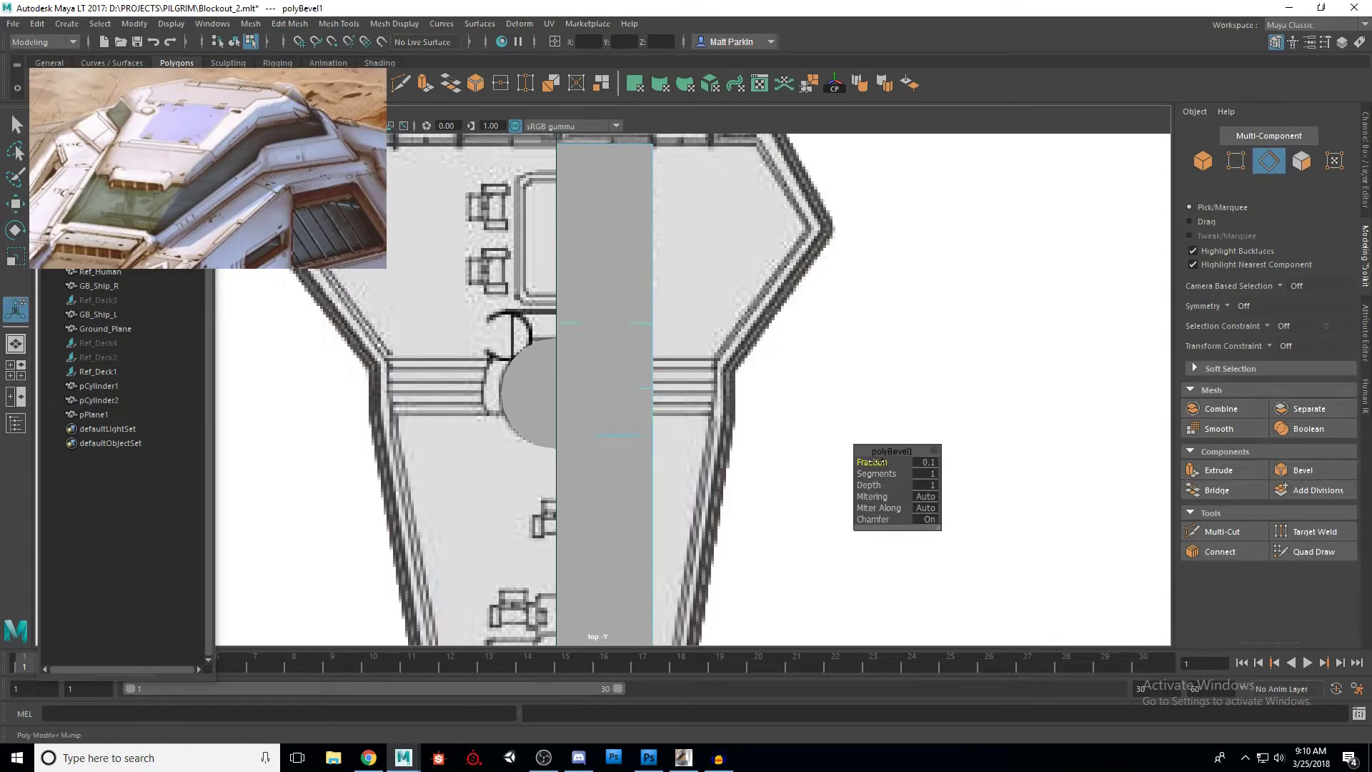
left_click(925, 462)
key("Return")
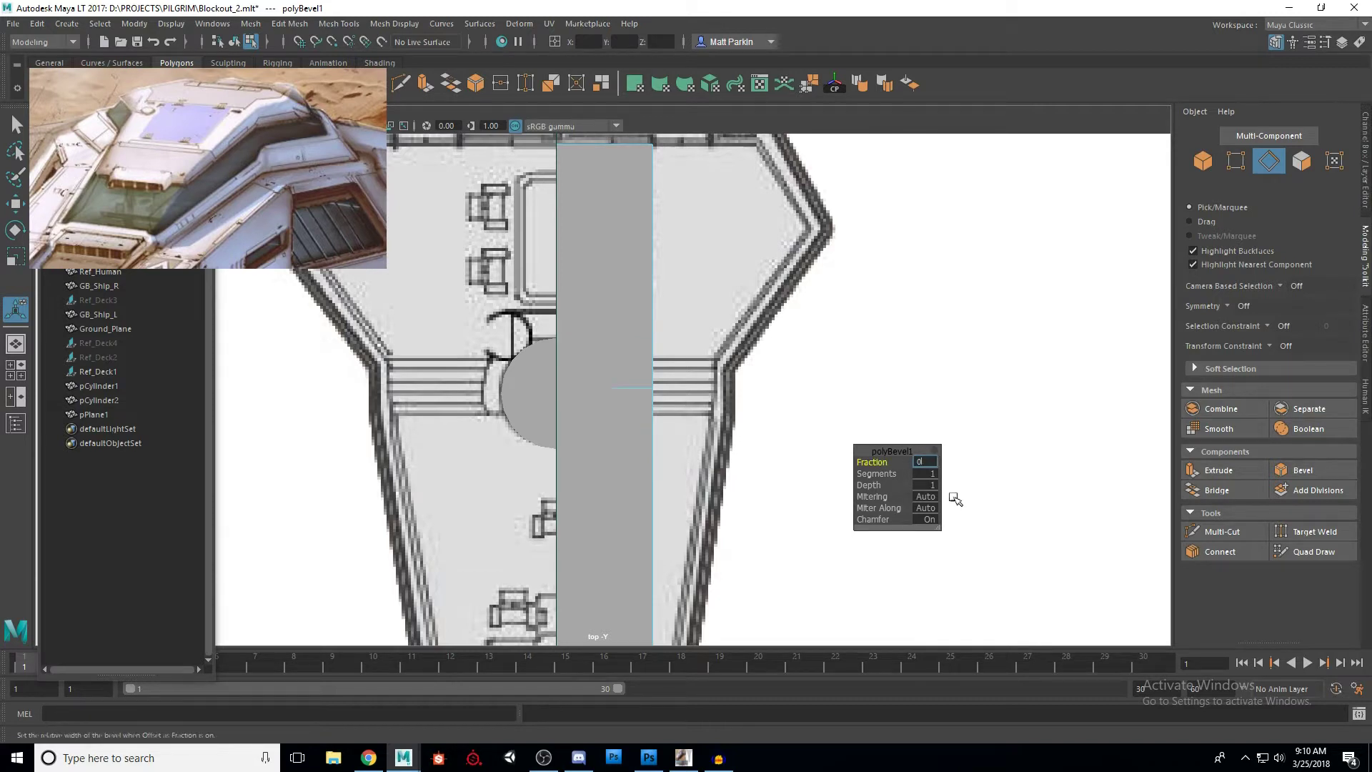
type(".1")
key("Return")
left_click(930, 465)
key("Return")
key("w")
Step: Align the two cross edges with the near and far ends of the steps on the floor plan
scroll(648, 458, "up", 3)
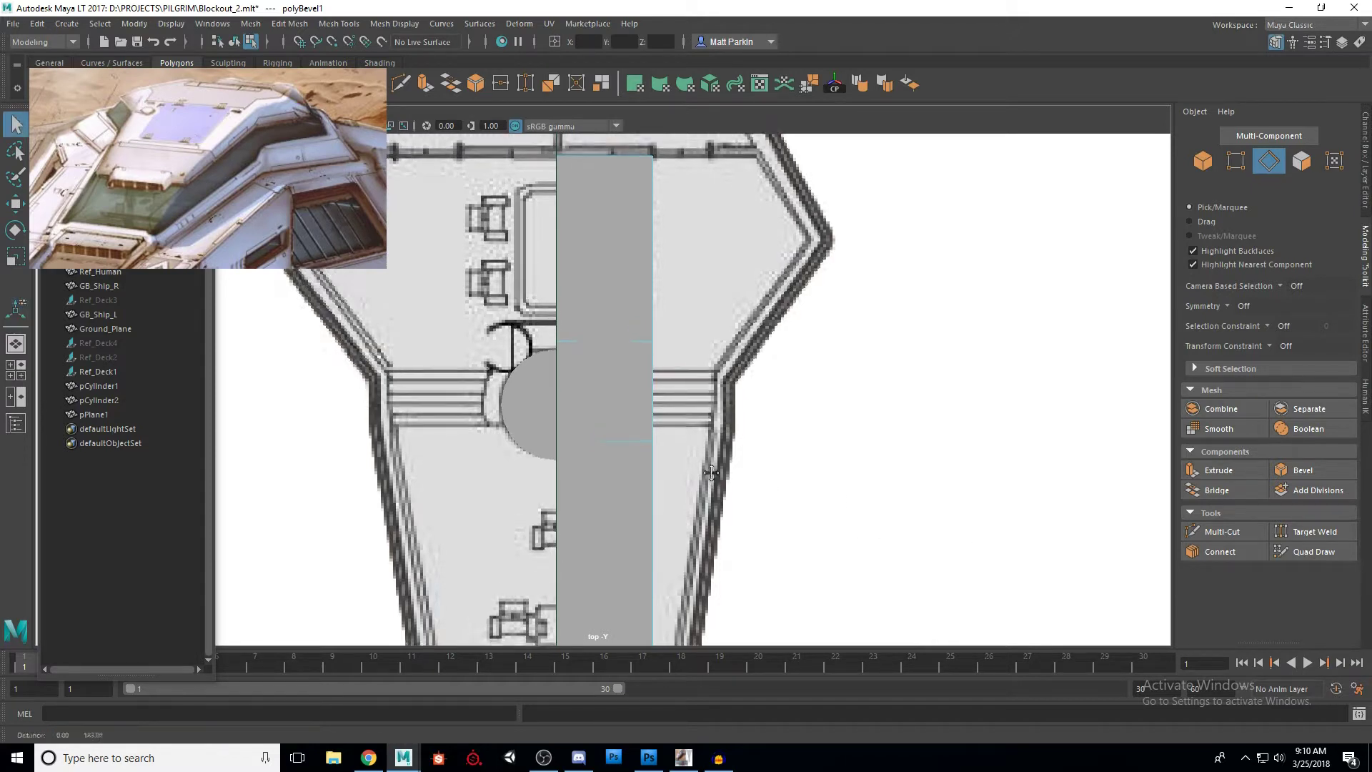
left_click(613, 449)
left_click_drag(606, 451, 603, 436)
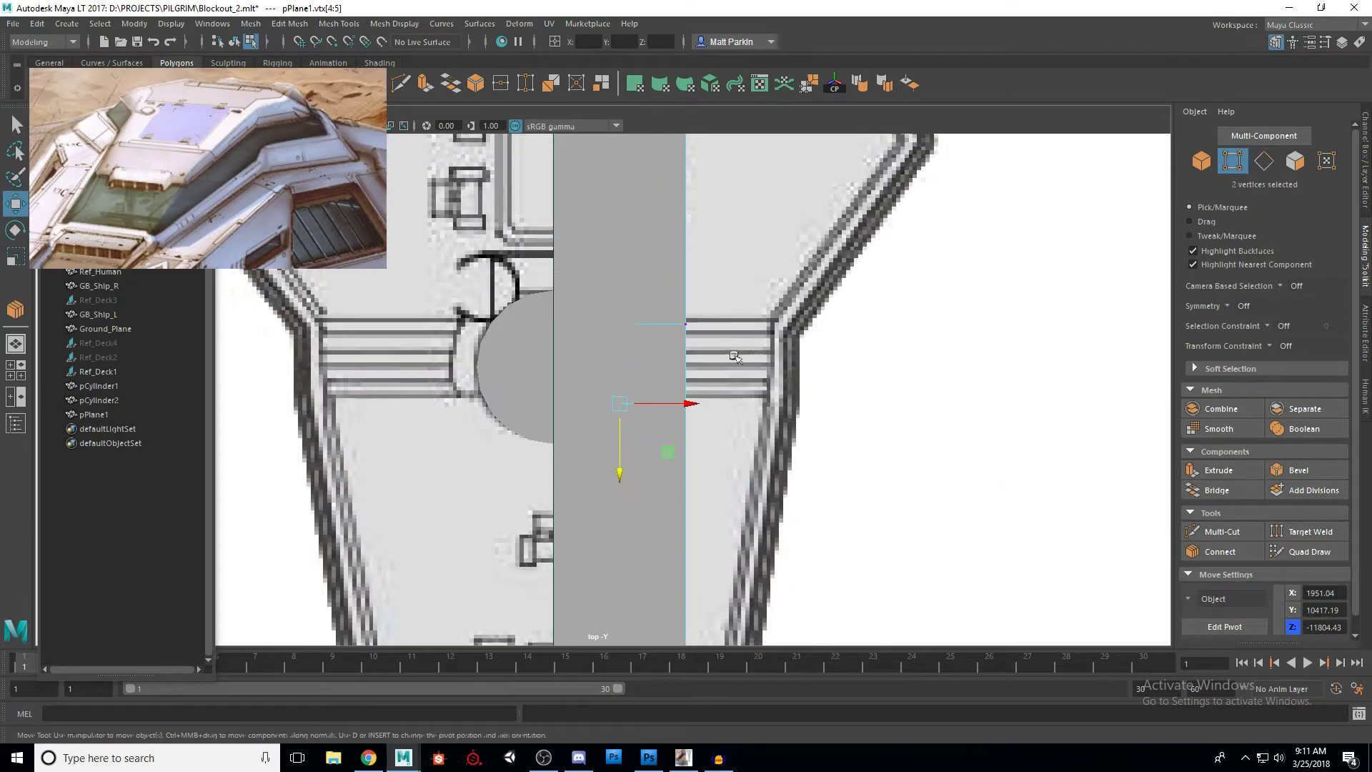
left_click_drag(708, 341, 687, 357)
key("ctrl+z")
left_click(697, 366)
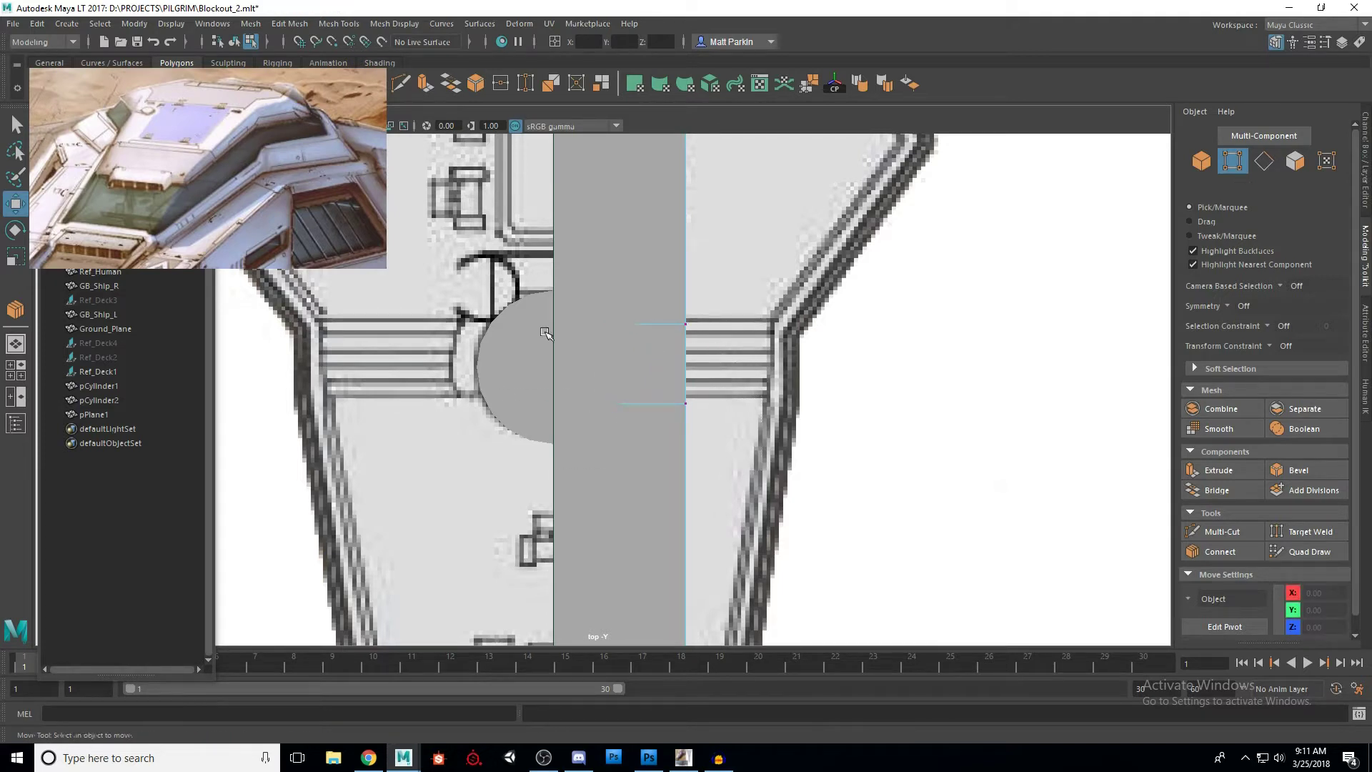
Step: Move the outer vertices of both cross edges out to the deck's inner wall beside the steps
left_click_drag(743, 317, 652, 442)
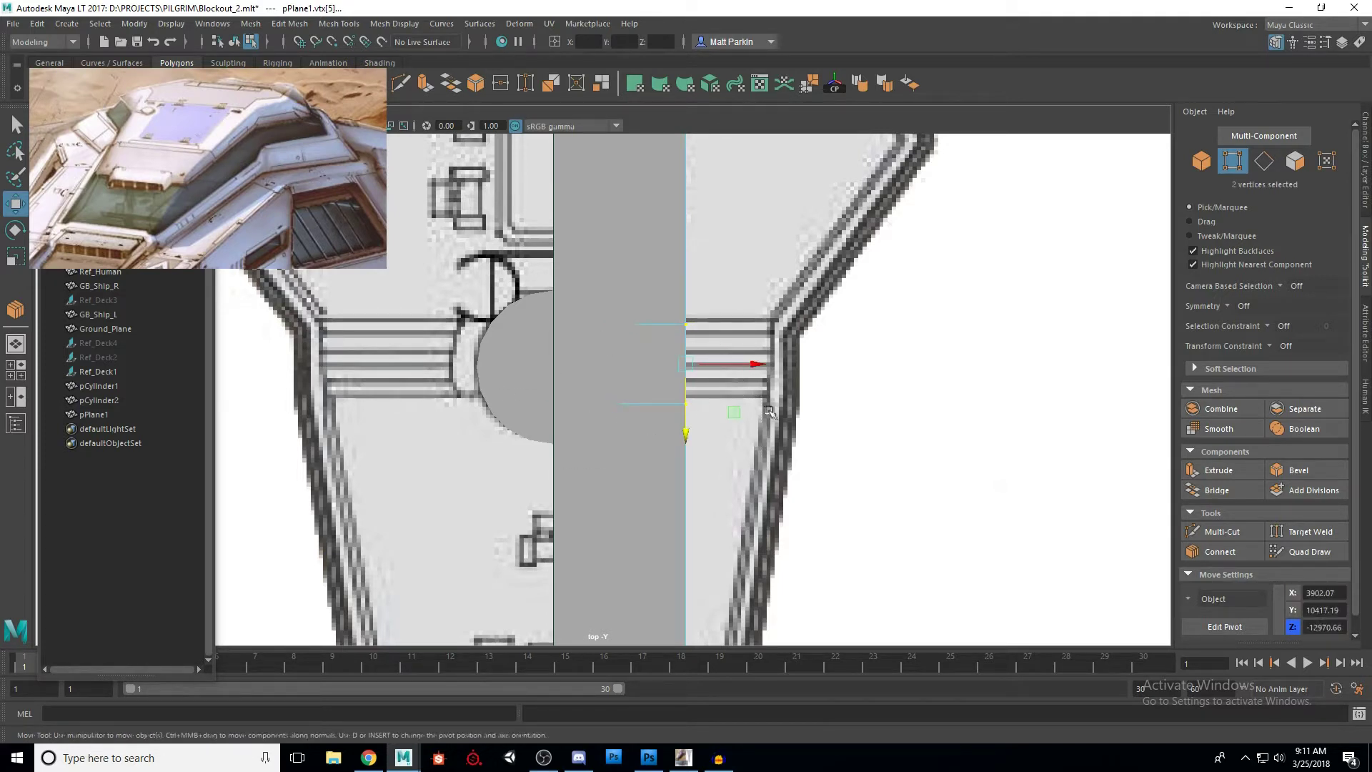
middle_click_drag(748, 419, 680, 494, "alt")
right_click_drag(680, 494, 667, 472, "alt")
left_click_drag(679, 434, 757, 433)
Step: Move the outer vertex at the deck's narrow end out to the inner corner of the floor
middle_click_drag(745, 572, 754, 457, "alt")
right_click_drag(754, 457, 688, 478, "alt")
middle_click_drag(687, 477, 701, 410, "alt")
right_click_drag(701, 410, 751, 436, "alt")
left_click_drag(625, 538, 705, 564)
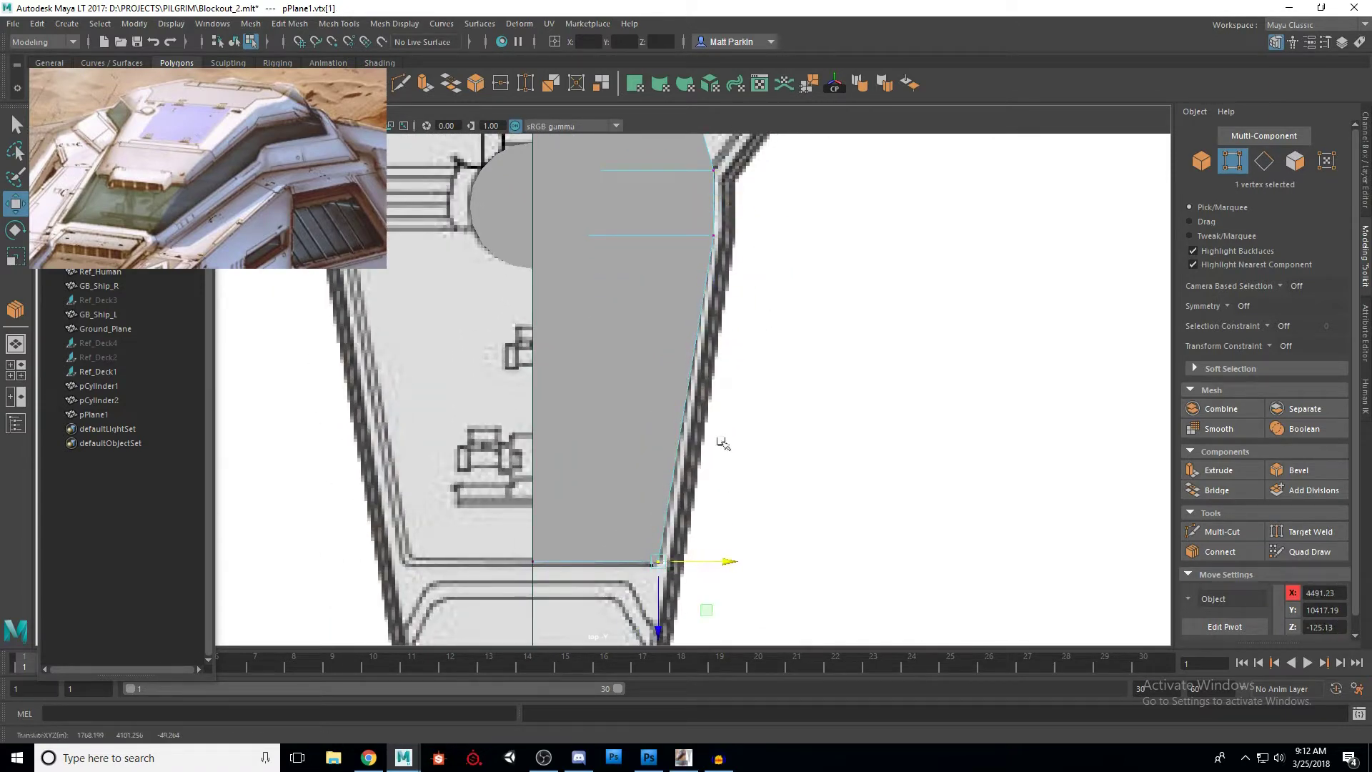
Step: Connect the centreline edge and outer edge of the section between the steps and the washroom wall with a cross edge
middle_click_drag(743, 351, 704, 542, "alt")
right_click_drag(704, 542, 658, 542, "alt")
middle_click_drag(649, 407, 637, 533, "alt")
right_click_drag(637, 534, 711, 493, "alt")
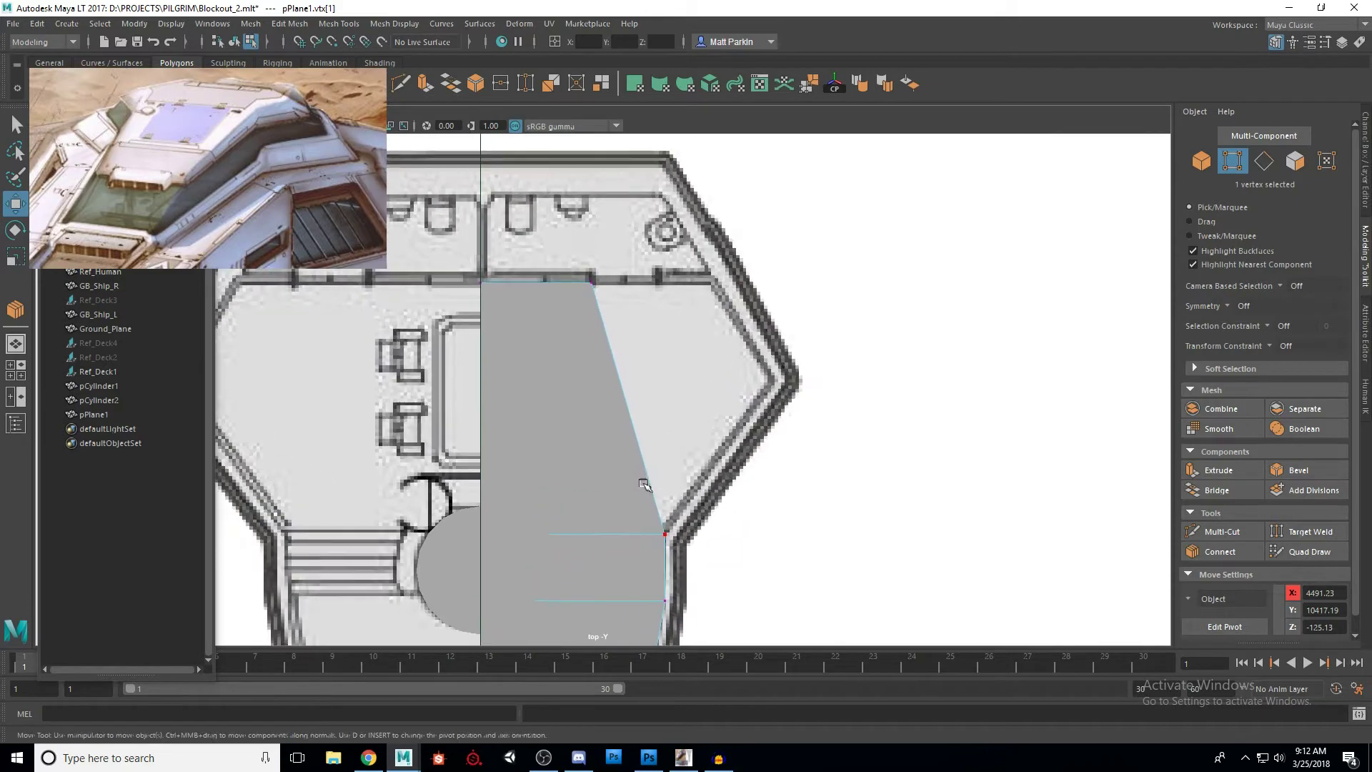
key("F10")
left_click_drag(414, 392, 665, 401)
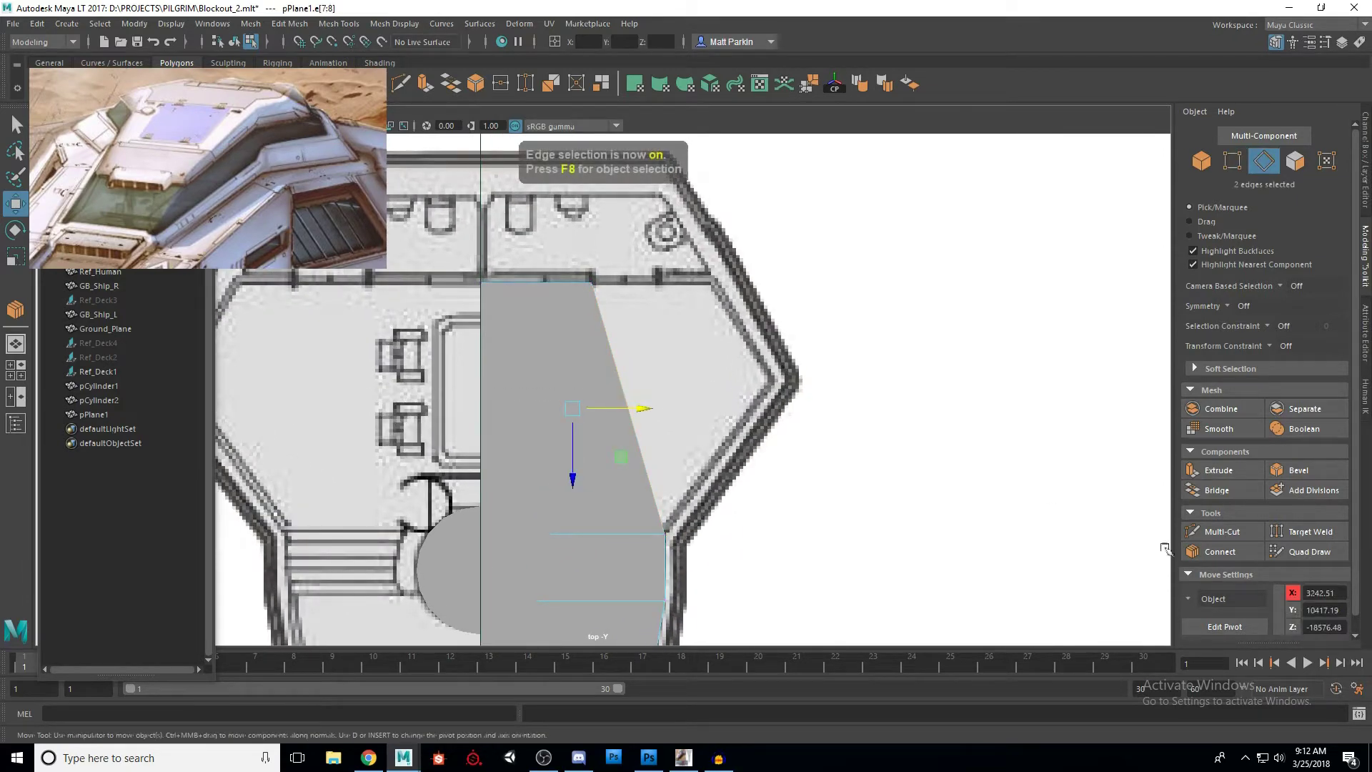
left_click(1220, 551)
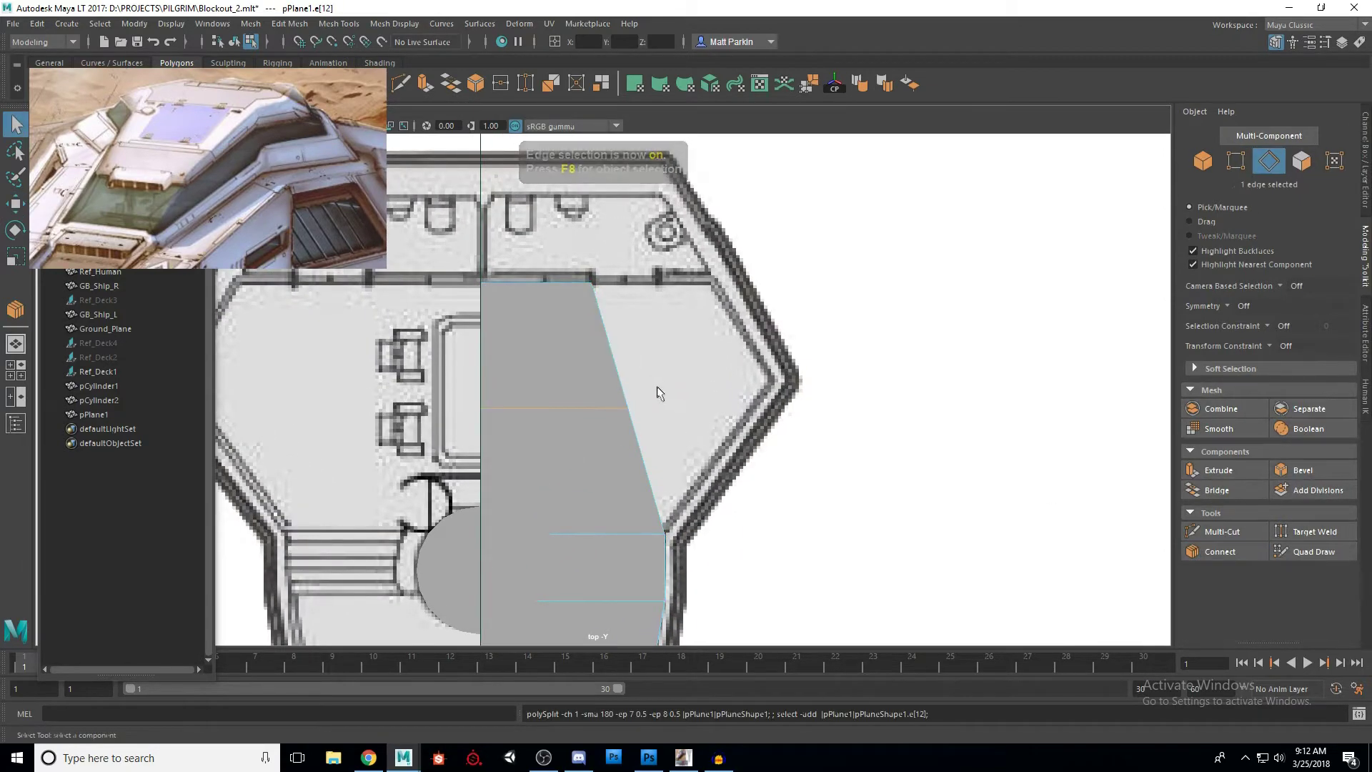
Step: Move the new cross edge's outer vertex to the inner wall and align the whole edge with the deck's widest corner
key("F9")
left_click_drag(678, 388, 490, 415)
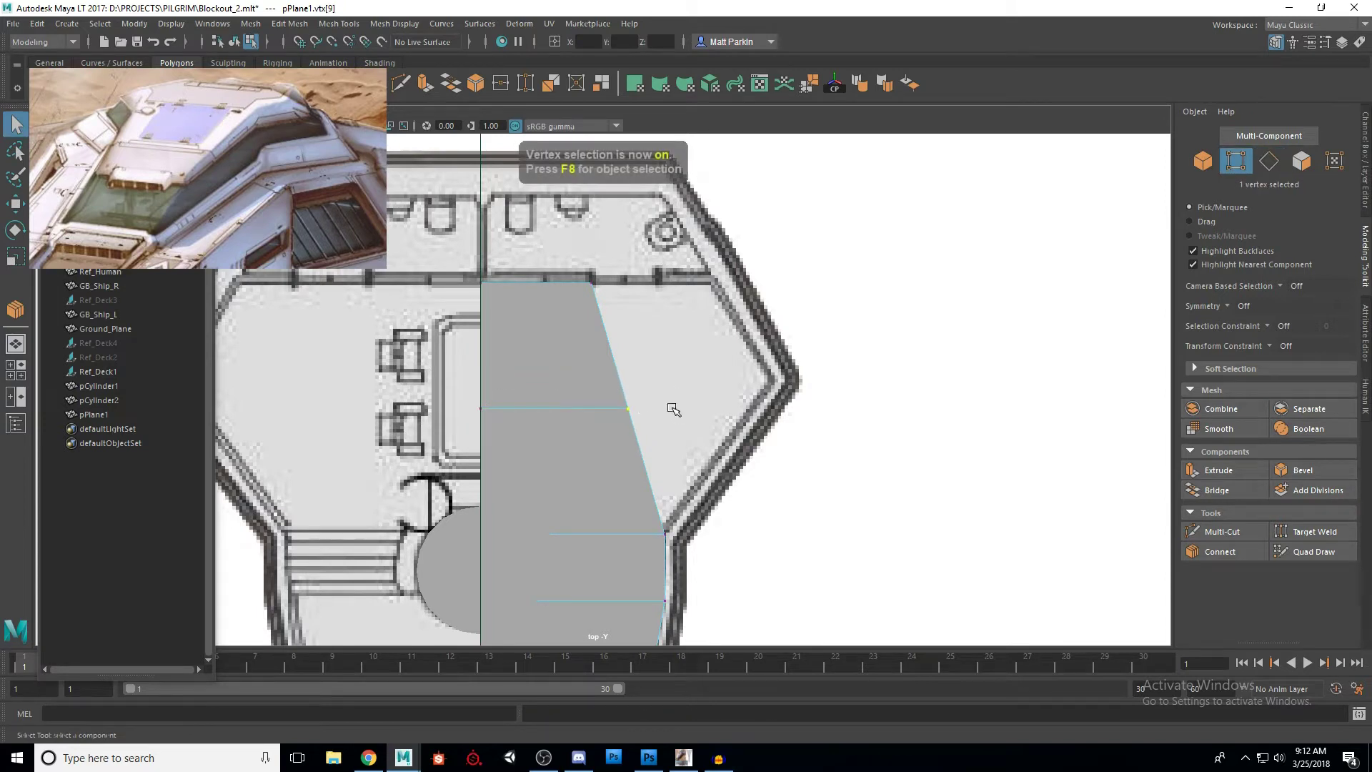
key("w")
left_click_drag(674, 410, 821, 393)
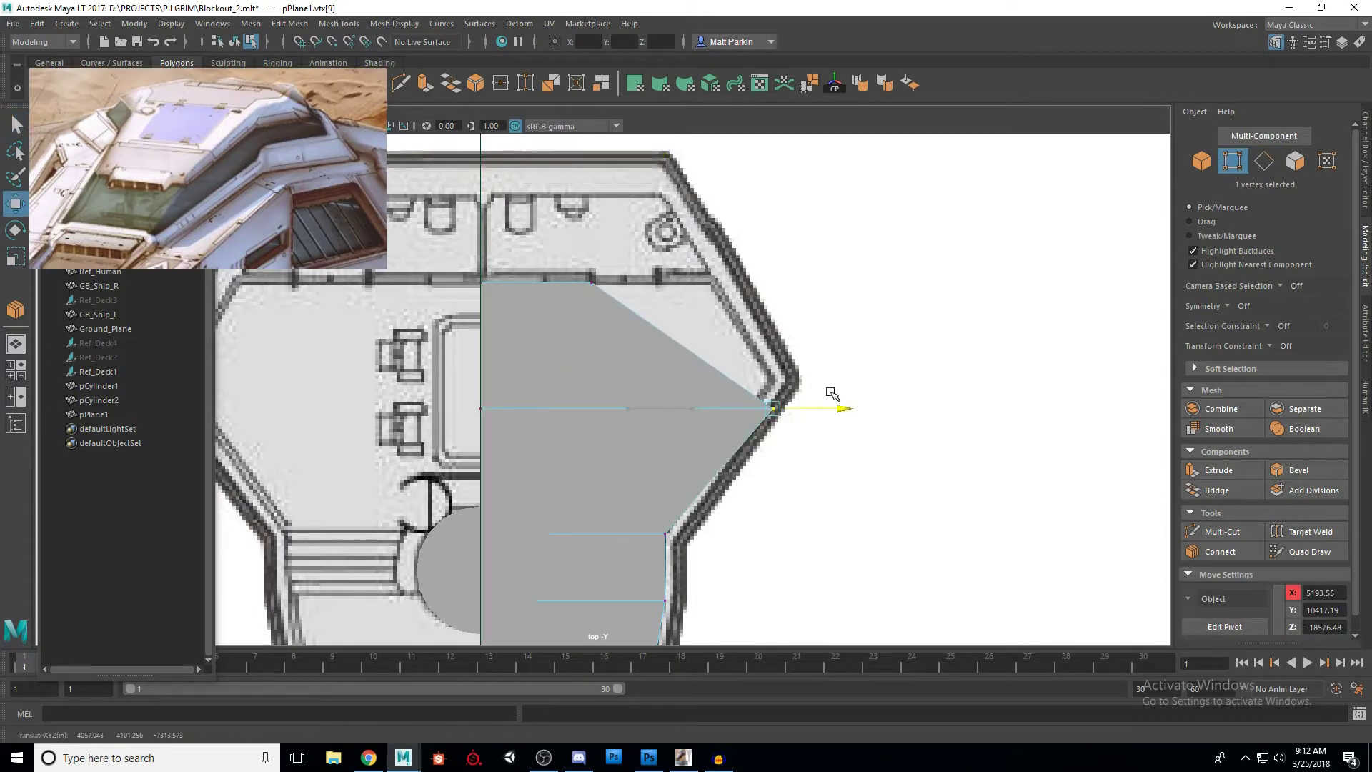
left_click_drag(382, 387, 829, 450)
left_click_drag(627, 469, 625, 439)
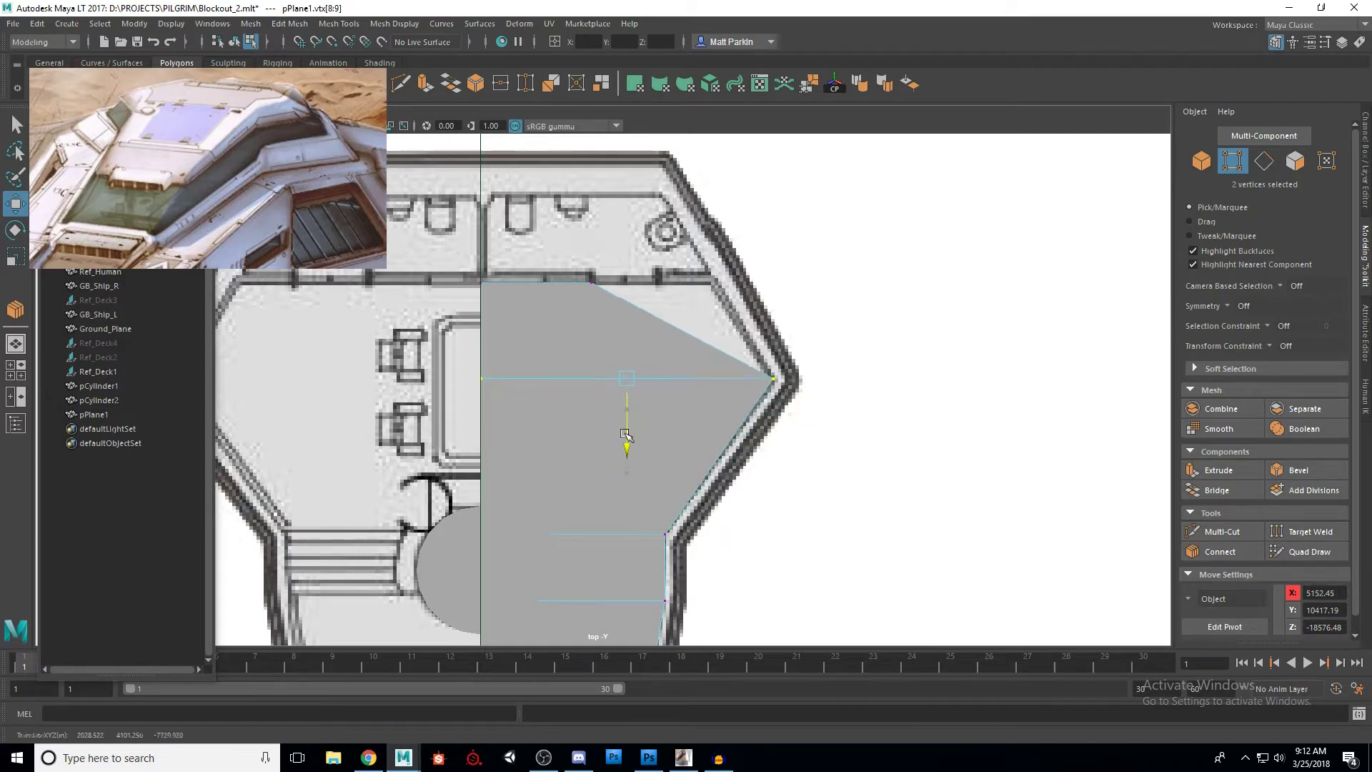
Step: Move the outer vertex at the washroom wall out to where that wall meets the inner hull wall
left_click(630, 281)
left_click_drag(634, 288, 752, 278)
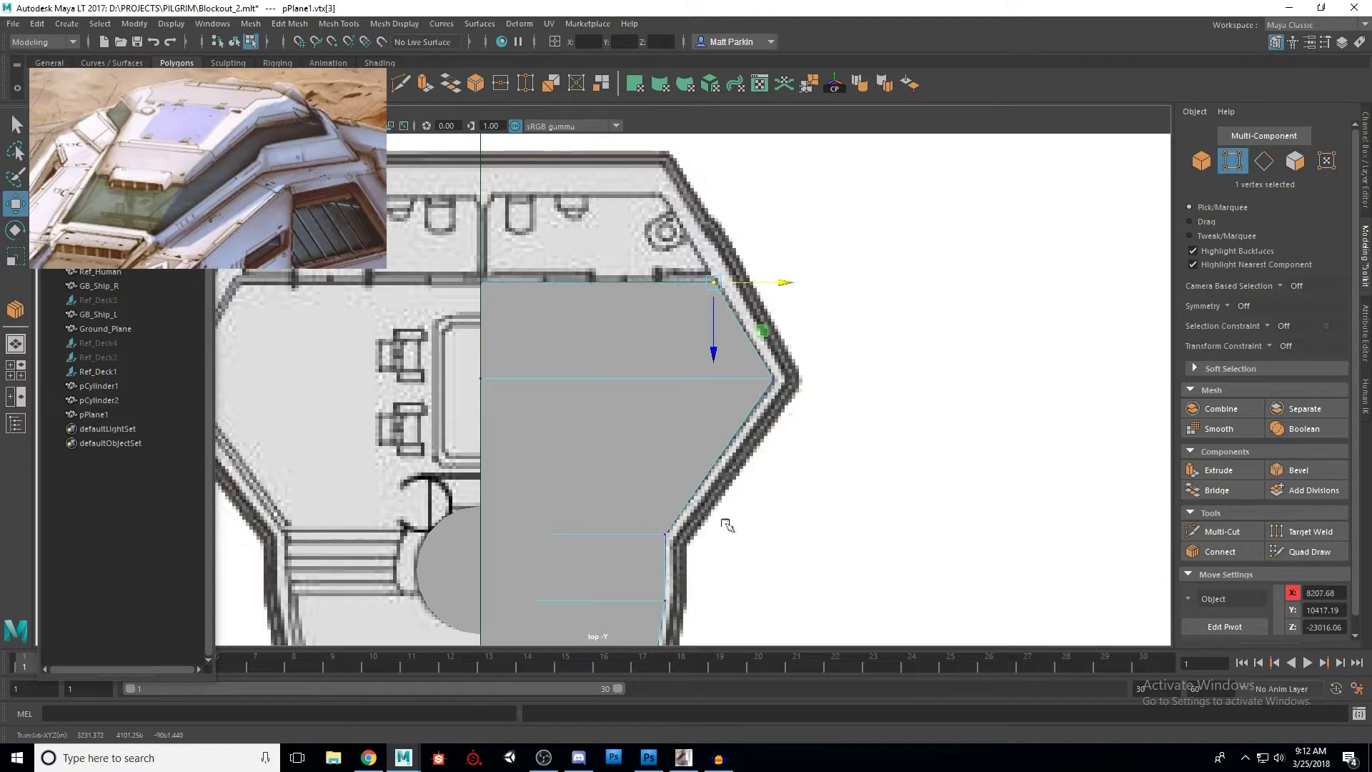
scroll(736, 493, "down", 10)
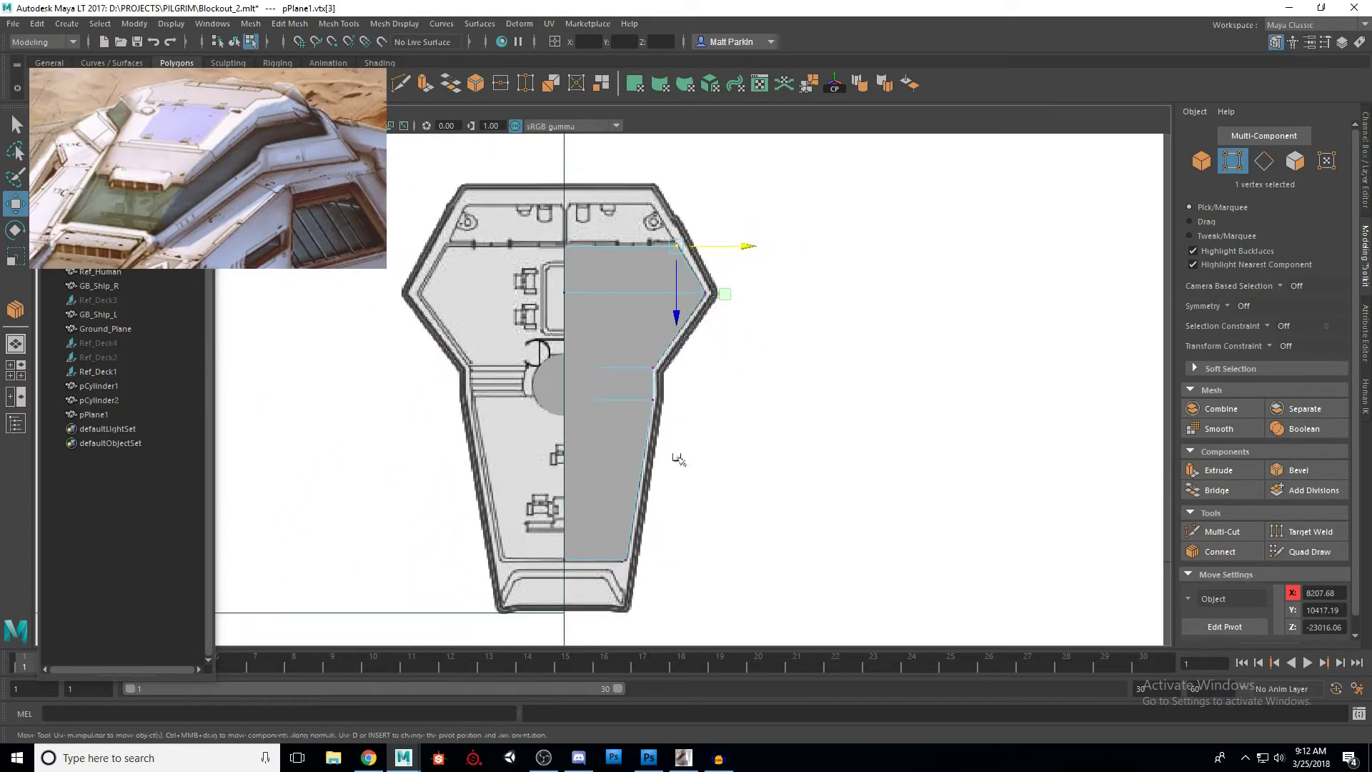
scroll(572, 340, "up", 5)
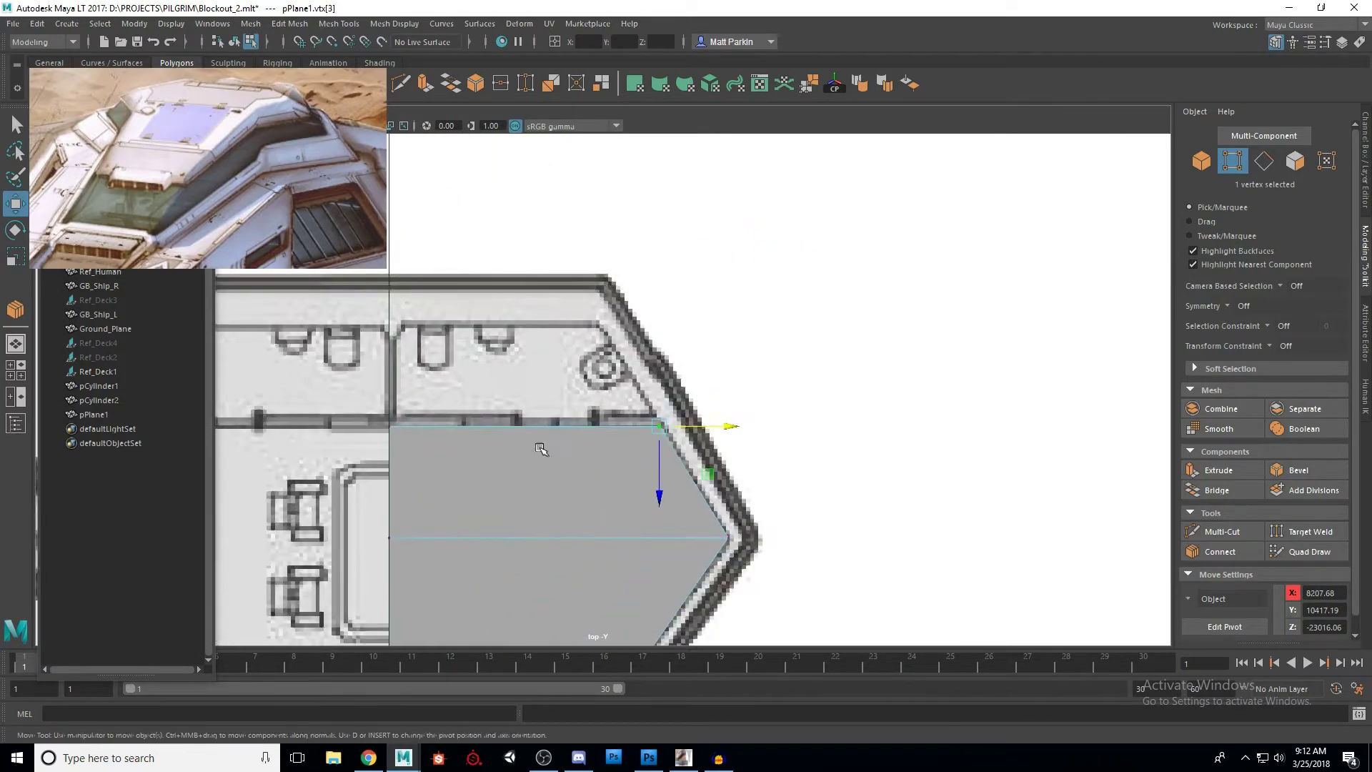
scroll(599, 438, "up", 2)
left_click(572, 449)
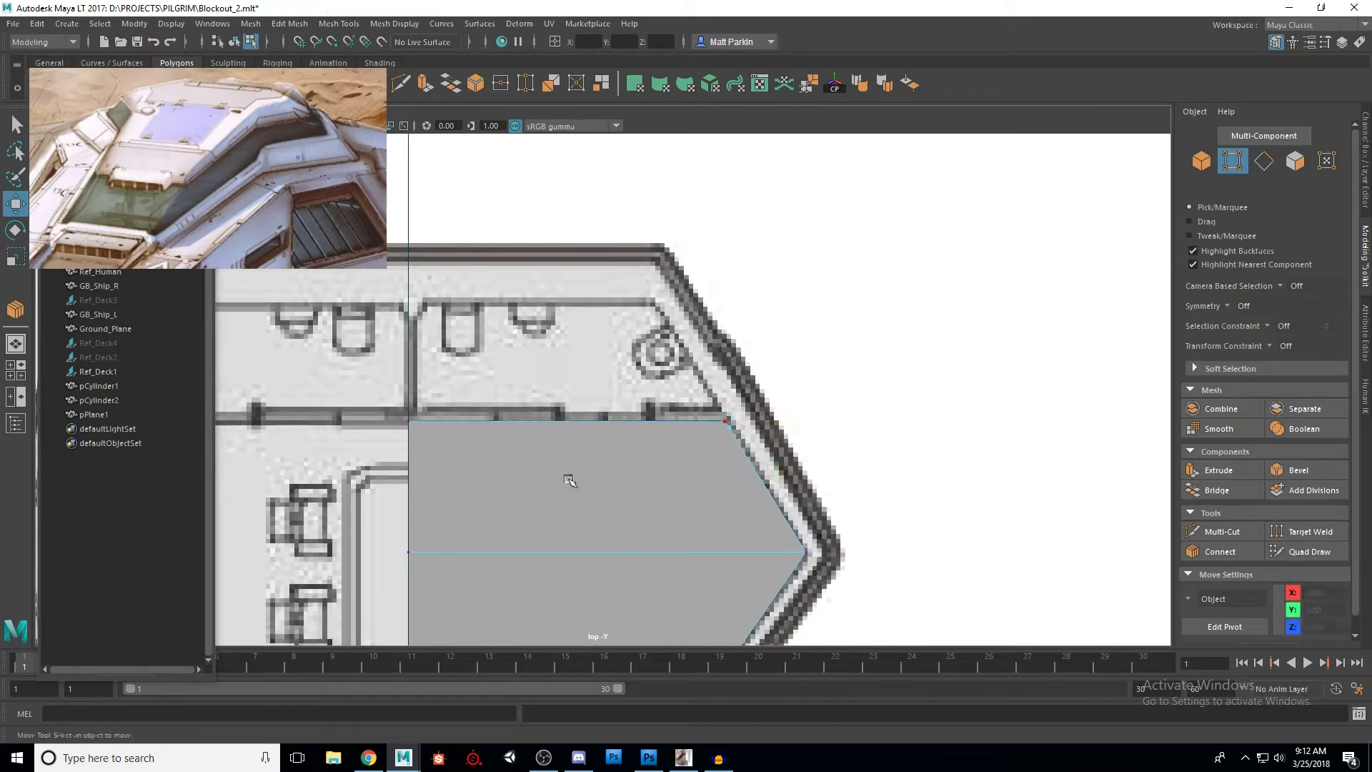
middle_click_drag(601, 438, 624, 428, "alt")
key("F11")
left_click(608, 465)
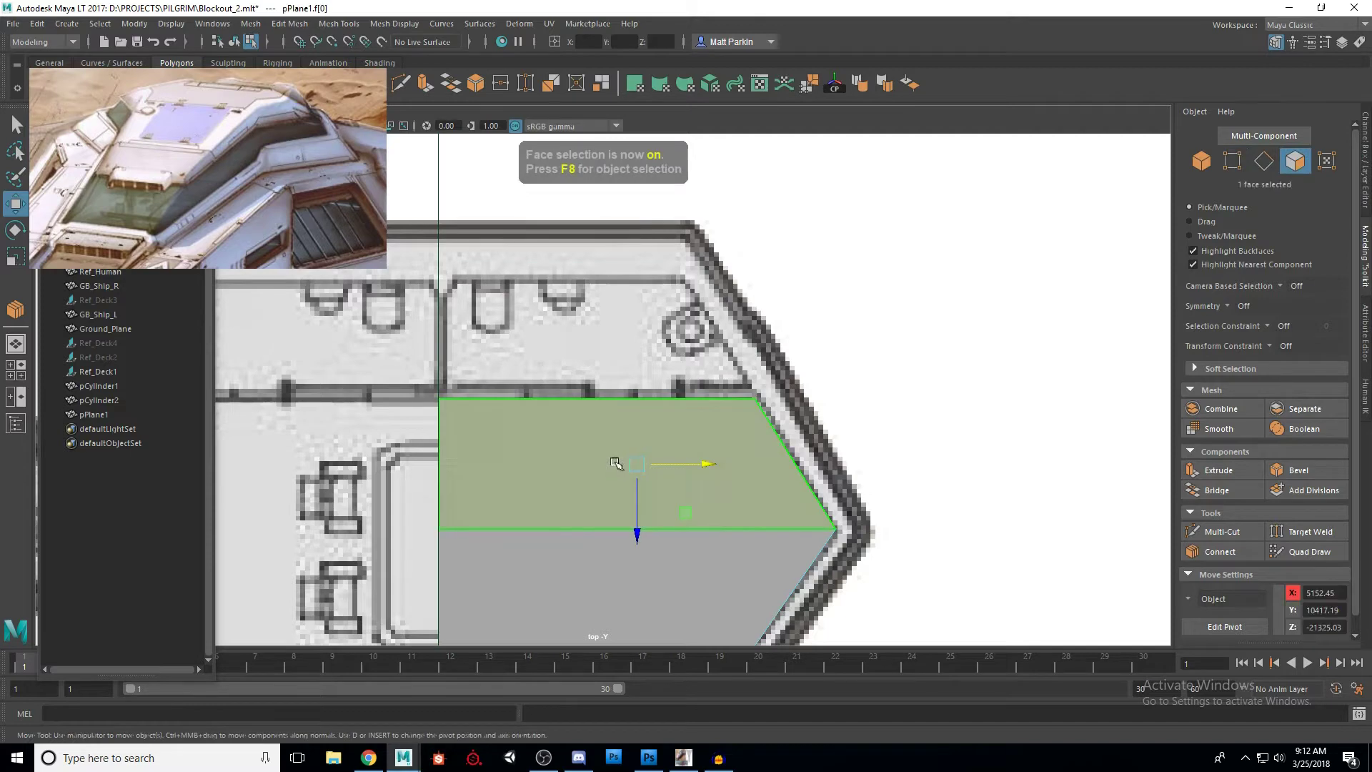
scroll(594, 458, "down", 2)
key("ctrl+d")
left_click_drag(635, 509, 635, 407)
key("ctrl+z")
key("ctrl+z")
key("ctrl+z")
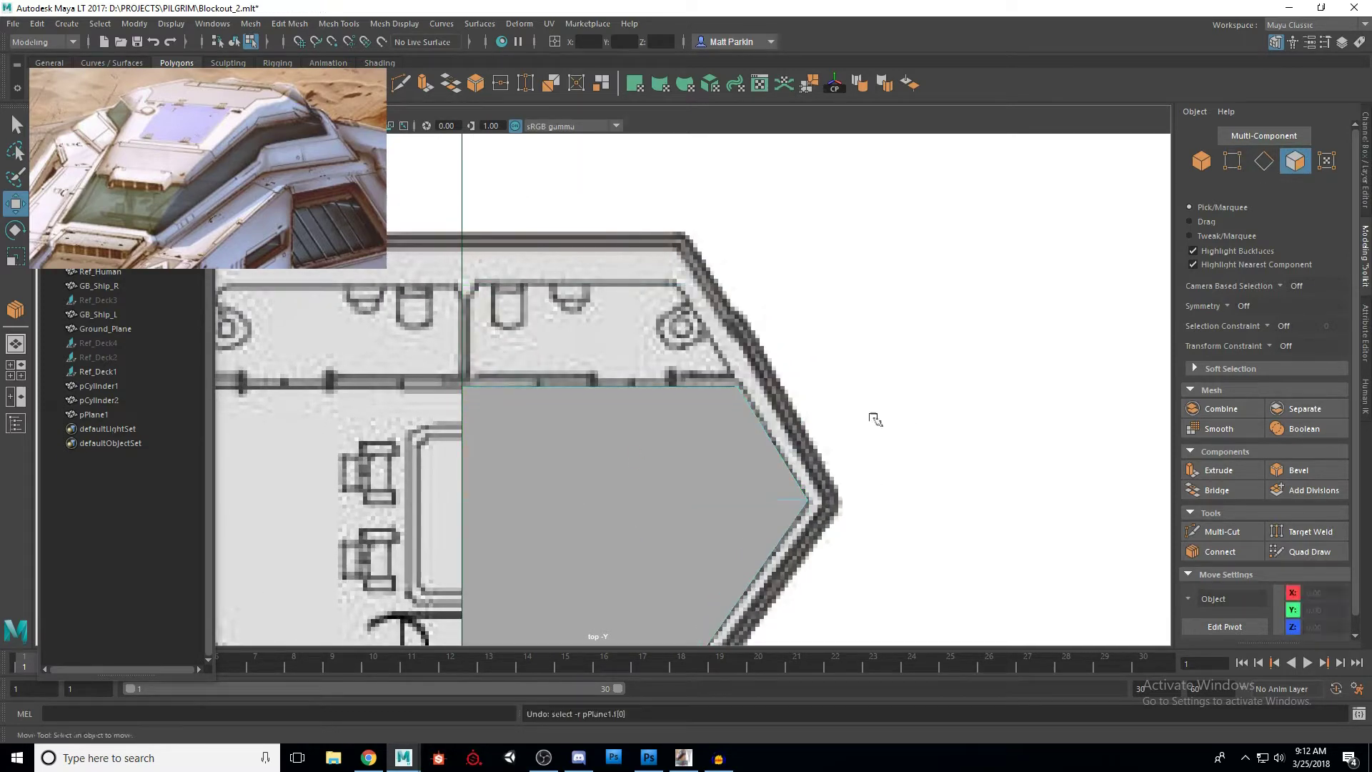
Step: Extrude the floor plane's edge at the washroom wall across the washroom to its far inner wall
scroll(743, 476, "down", 3)
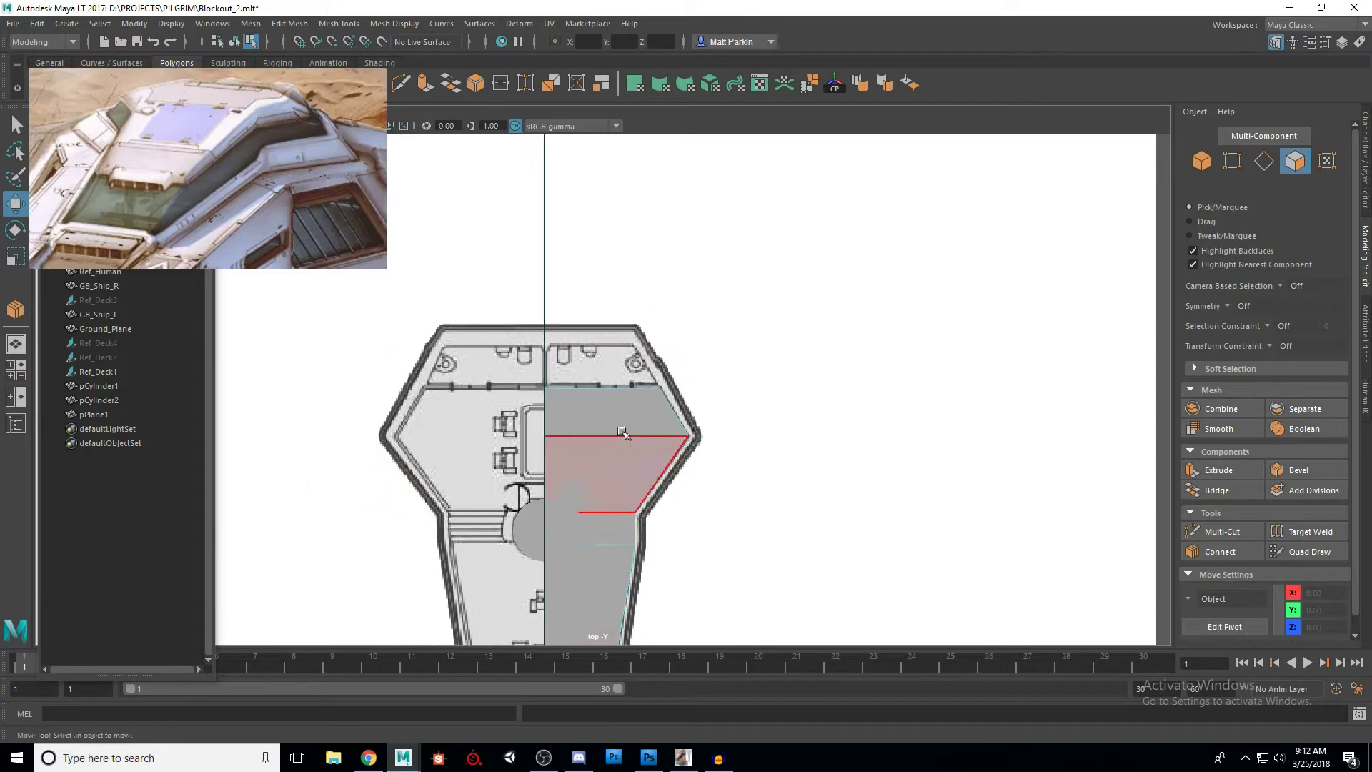
scroll(603, 429, "up", 3)
left_click(1195, 168)
middle_click_drag(723, 316, 802, 327, "alt")
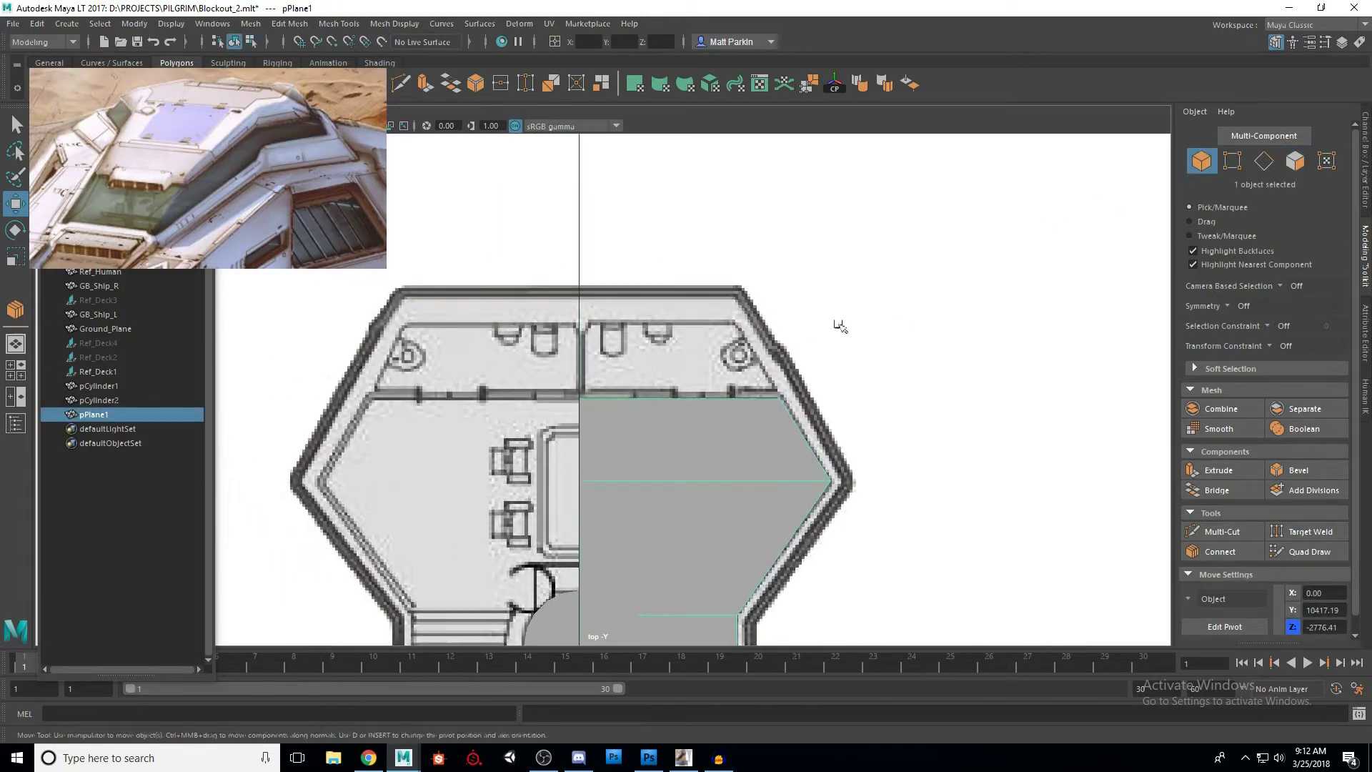
left_click(1232, 168)
left_click(1264, 166)
left_click_drag(718, 323, 661, 430)
scroll(654, 479, "up", 2)
left_click(675, 352)
left_click_drag(676, 354, 688, 407)
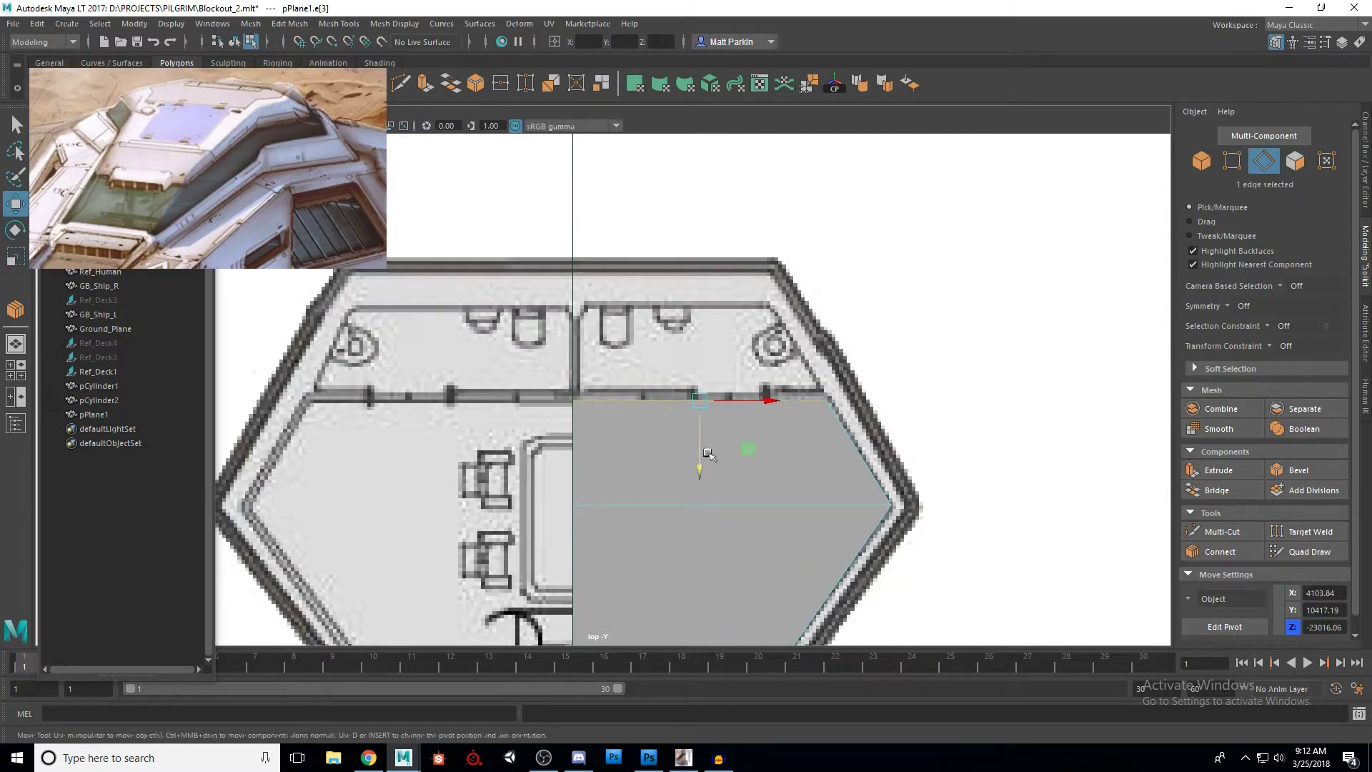
key("ctrl+e")
left_click_drag(700, 440, 702, 345)
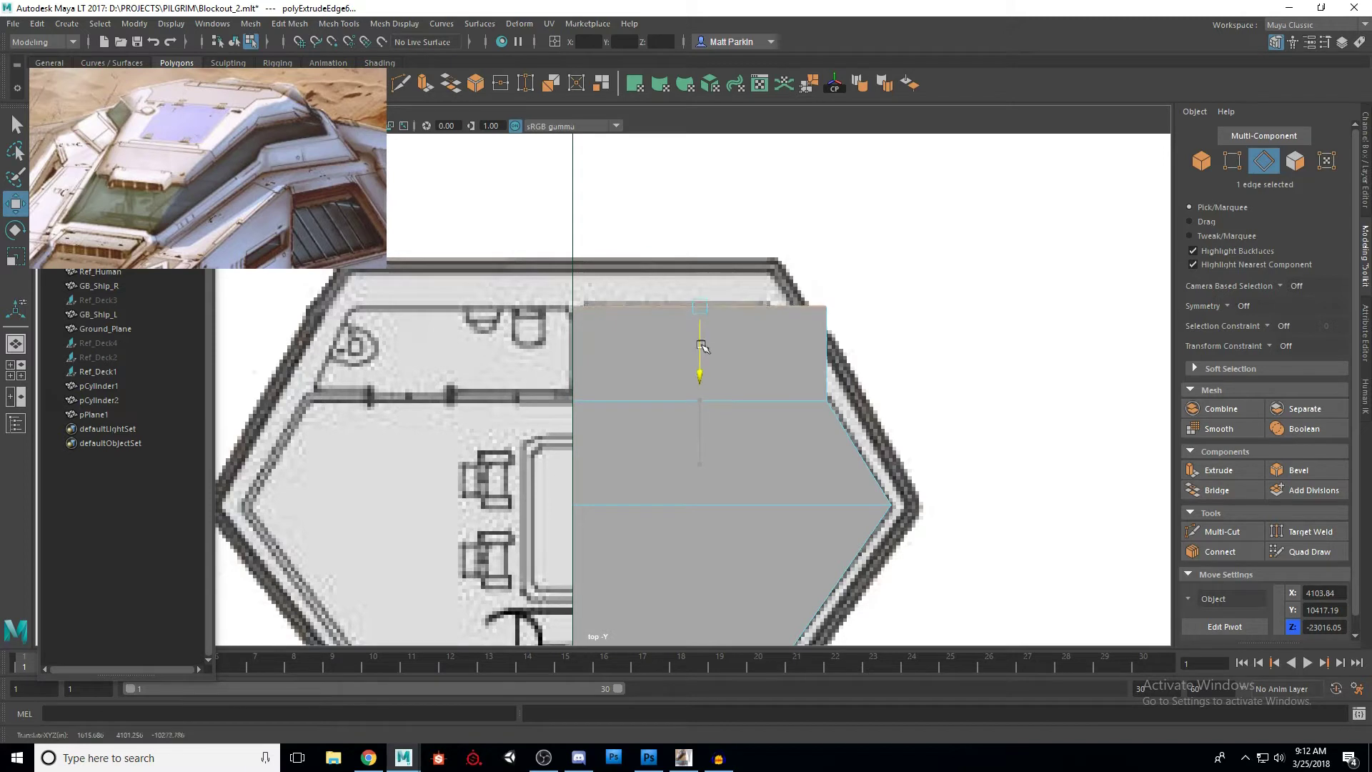
Step: Move the outer vertex of the extruded washroom edge inward to the washroom's inner corner on the floor plan
key("F9")
left_click(823, 326)
left_click_drag(884, 304, 826, 303)
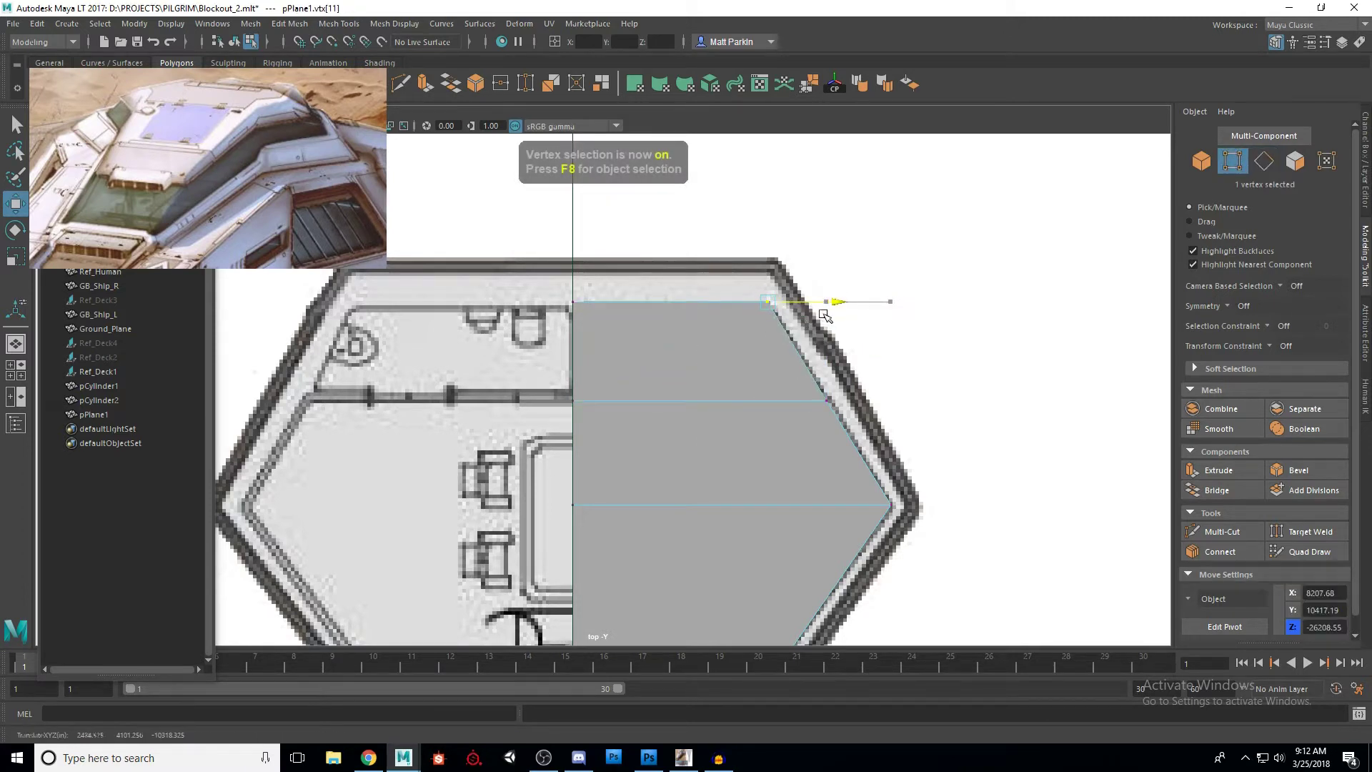
scroll(766, 409, "down", 5)
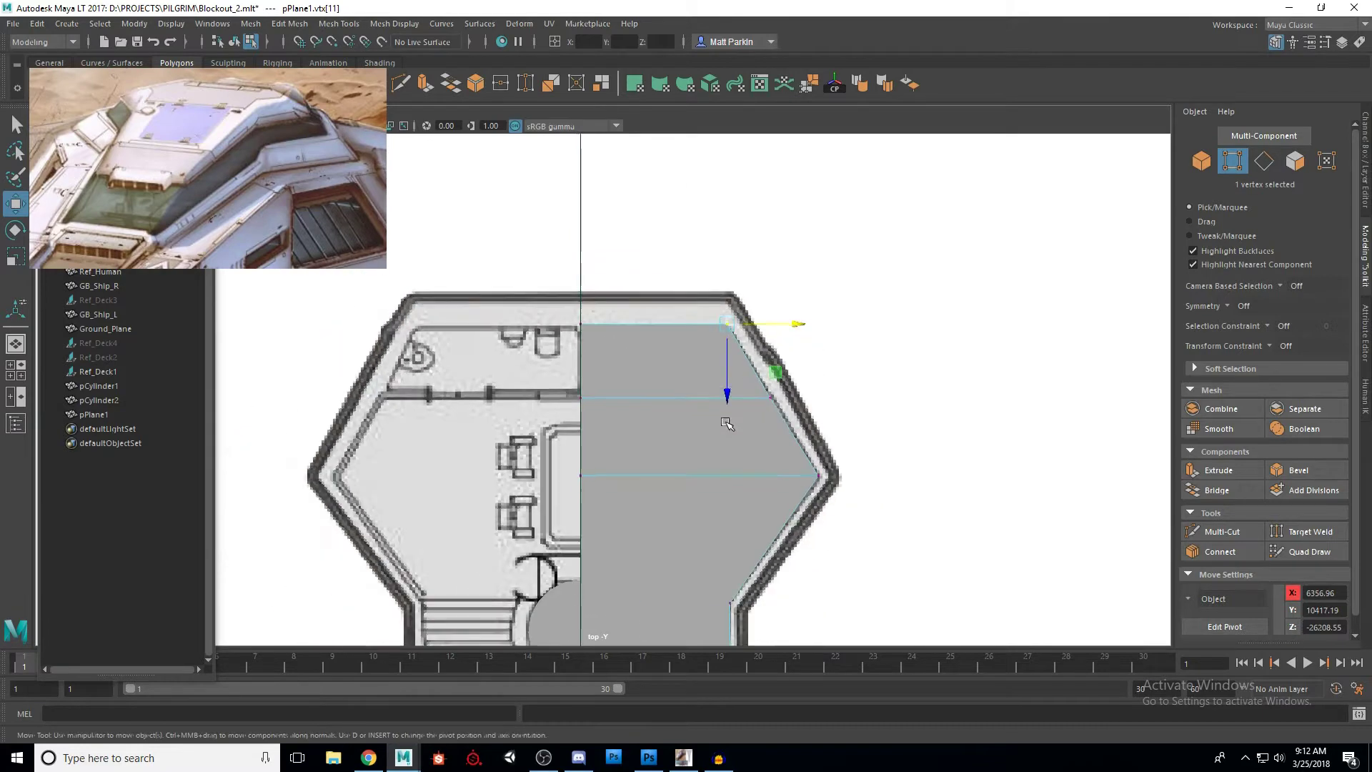
scroll(646, 368, "down", 2)
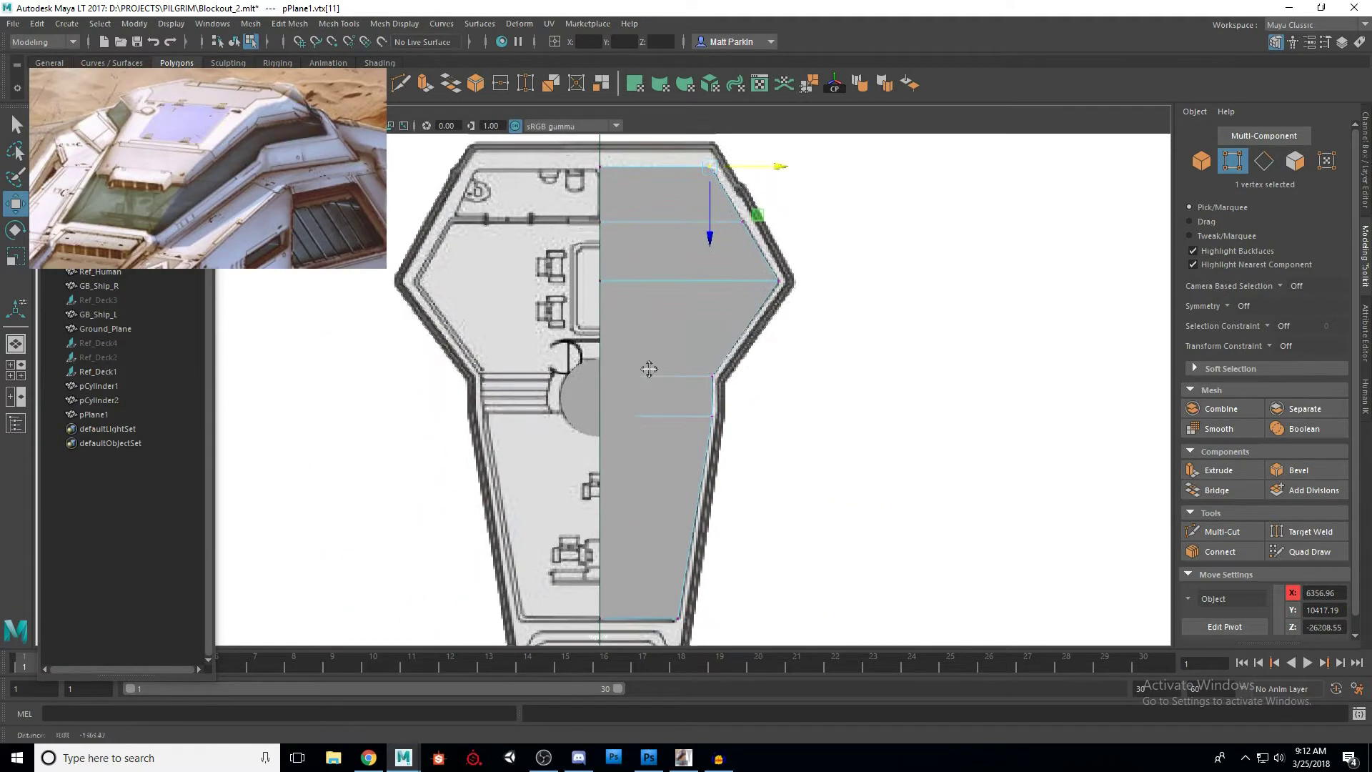
scroll(591, 389, "up", 4)
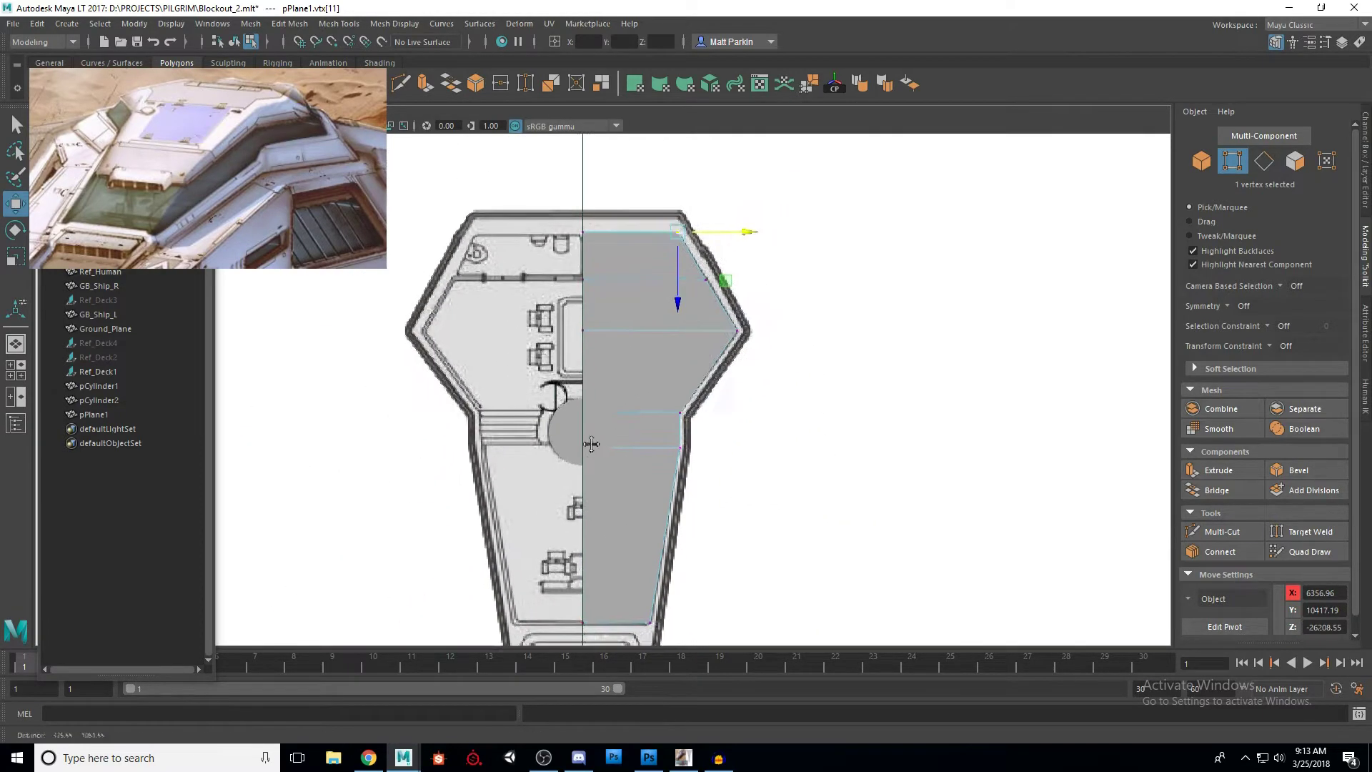
Step: In the perspective view, lower the centreline vertex at the deck's narrow end onto the level of the floor plan
left_click(1199, 166)
scroll(784, 349, "down", 3)
key("space")
key("space")
left_click_drag(684, 350, 720, 393, "alt")
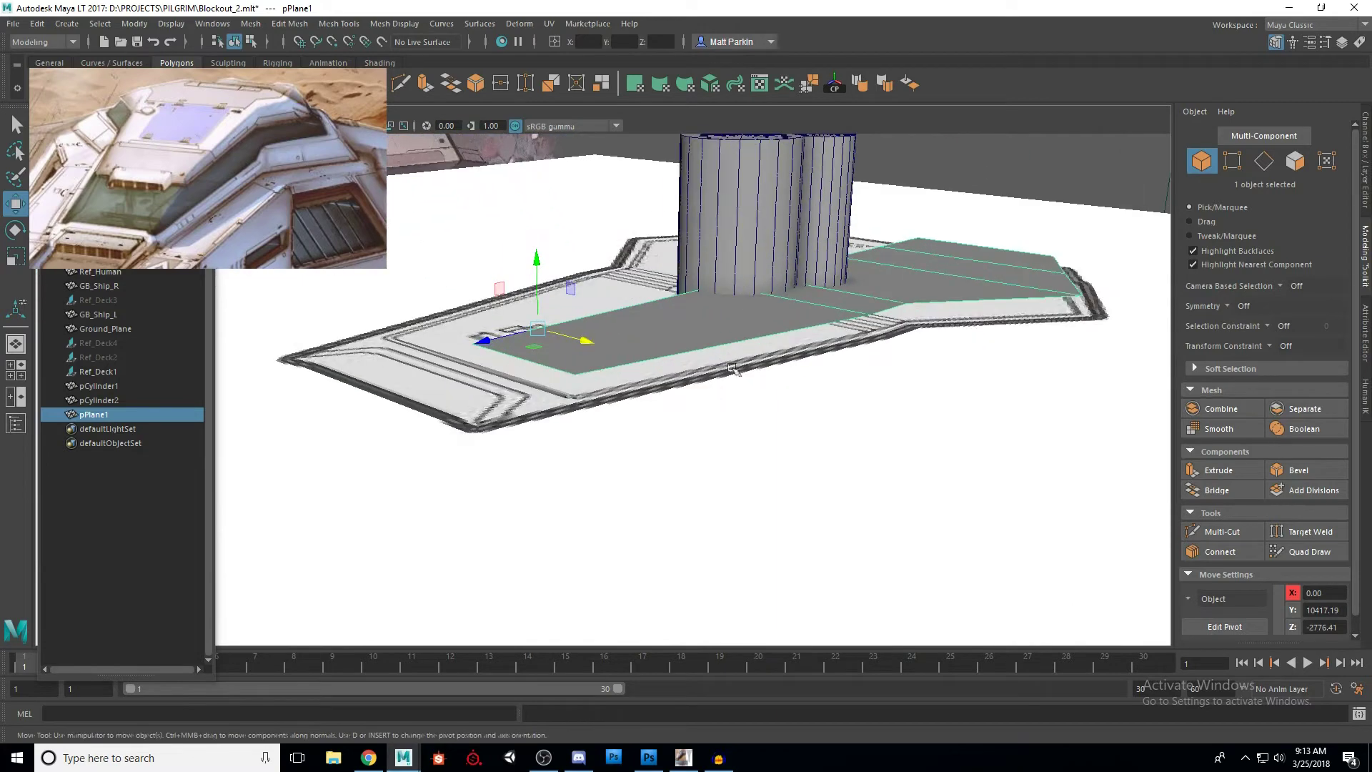
left_click(1233, 163)
left_click(443, 375)
left_click_drag(468, 309, 478, 310)
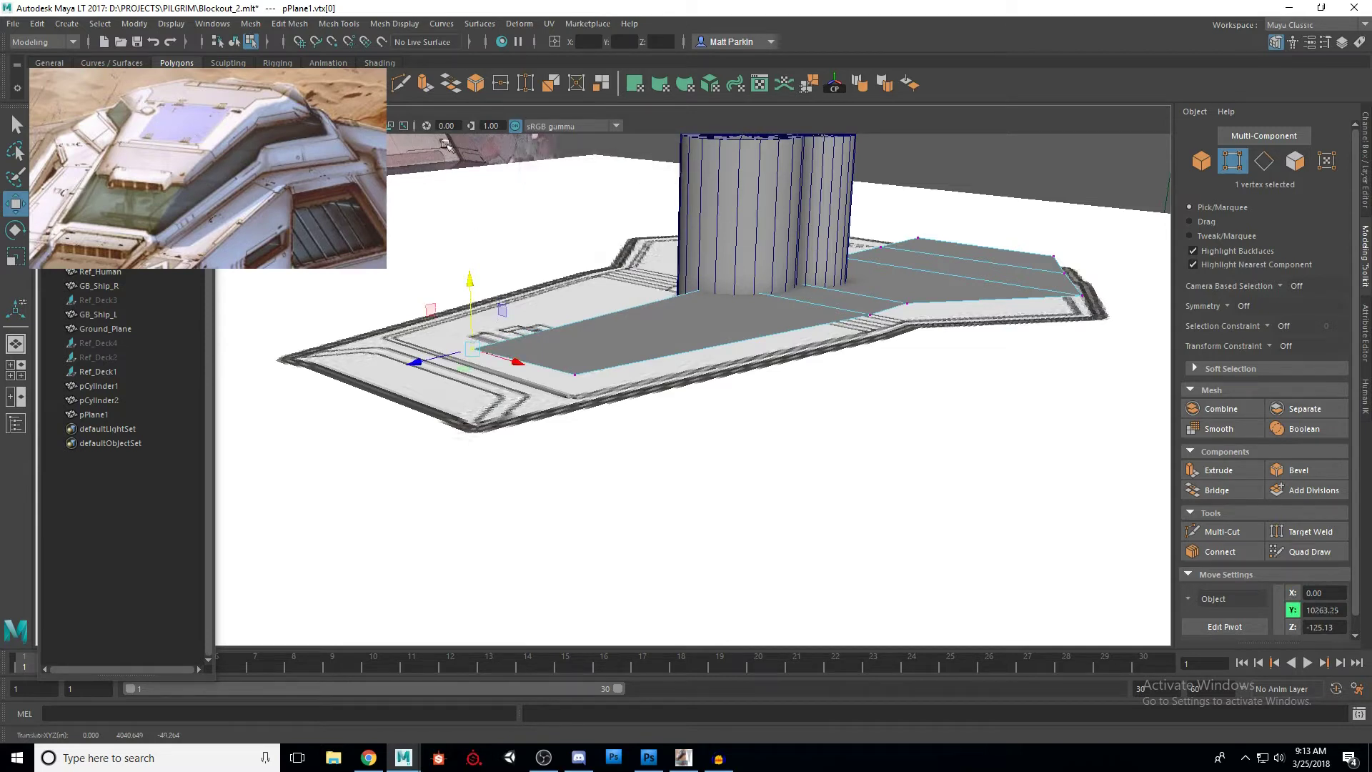
left_click_drag(469, 279, 468, 274)
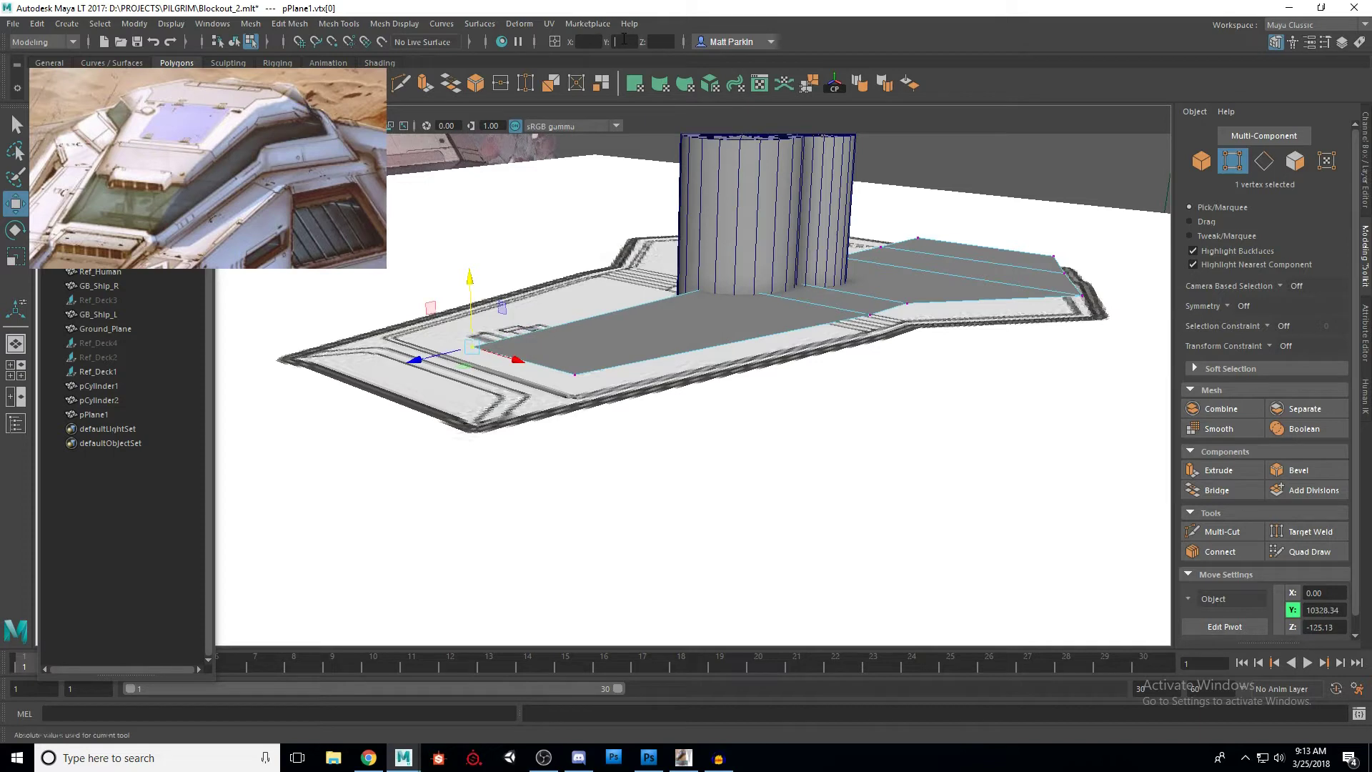
key("Return")
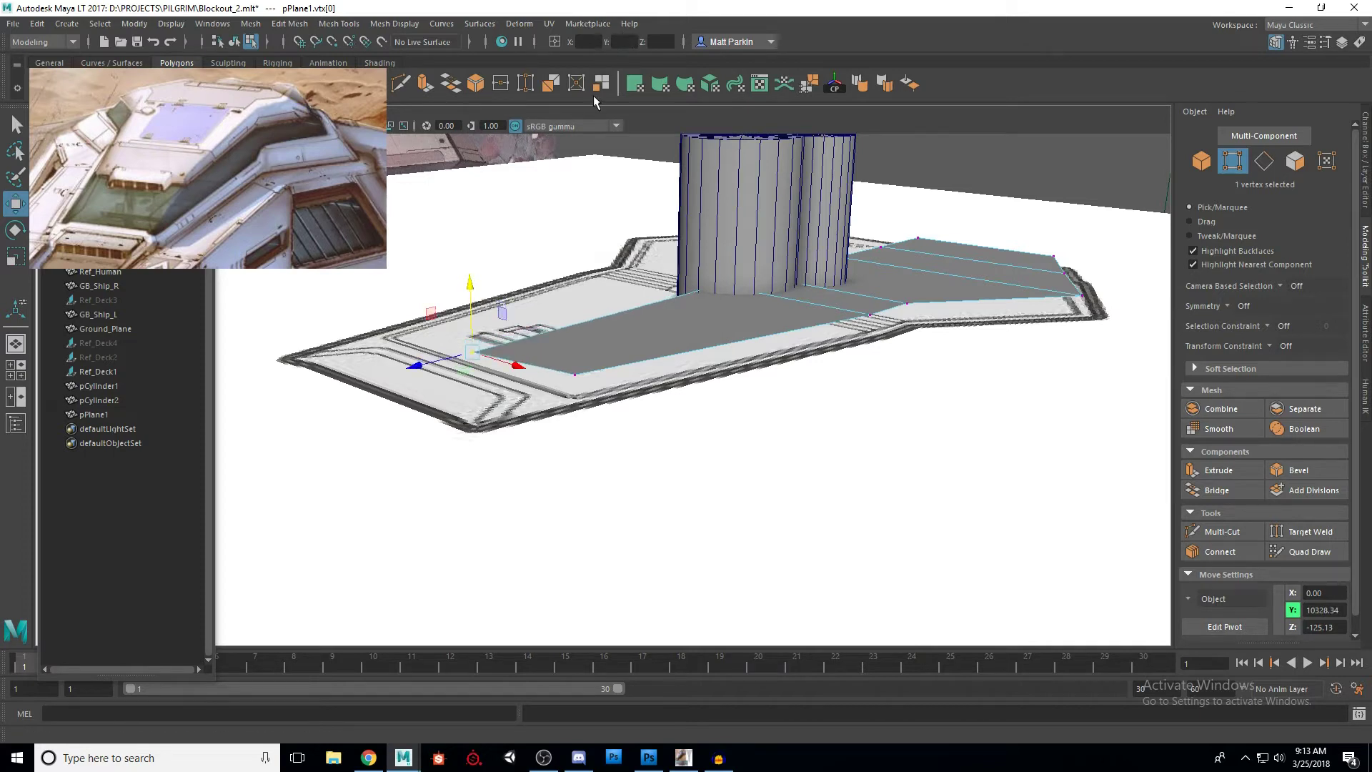
Step: Select the other eleven floor vertices and snap their height to the lowered centreline vertex at Y 10160
left_click(581, 373)
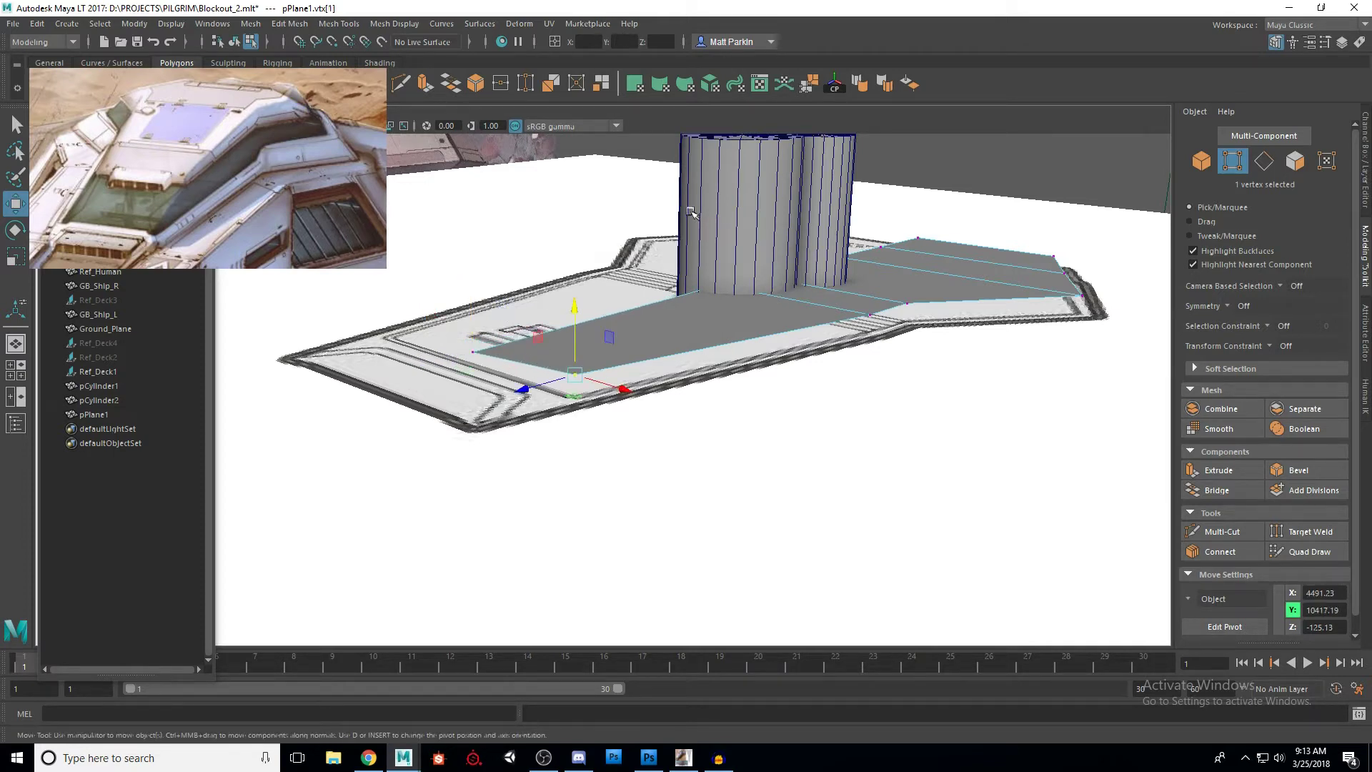
left_click_drag(1108, 355, 1116, 358, "shift")
mouse_move(845, 373)
left_mouse_down("alt")
mouse_move(827, 360)
mouse_move(845, 356)
left_mouse_up("alt")
scroll(848, 341, "up", 2)
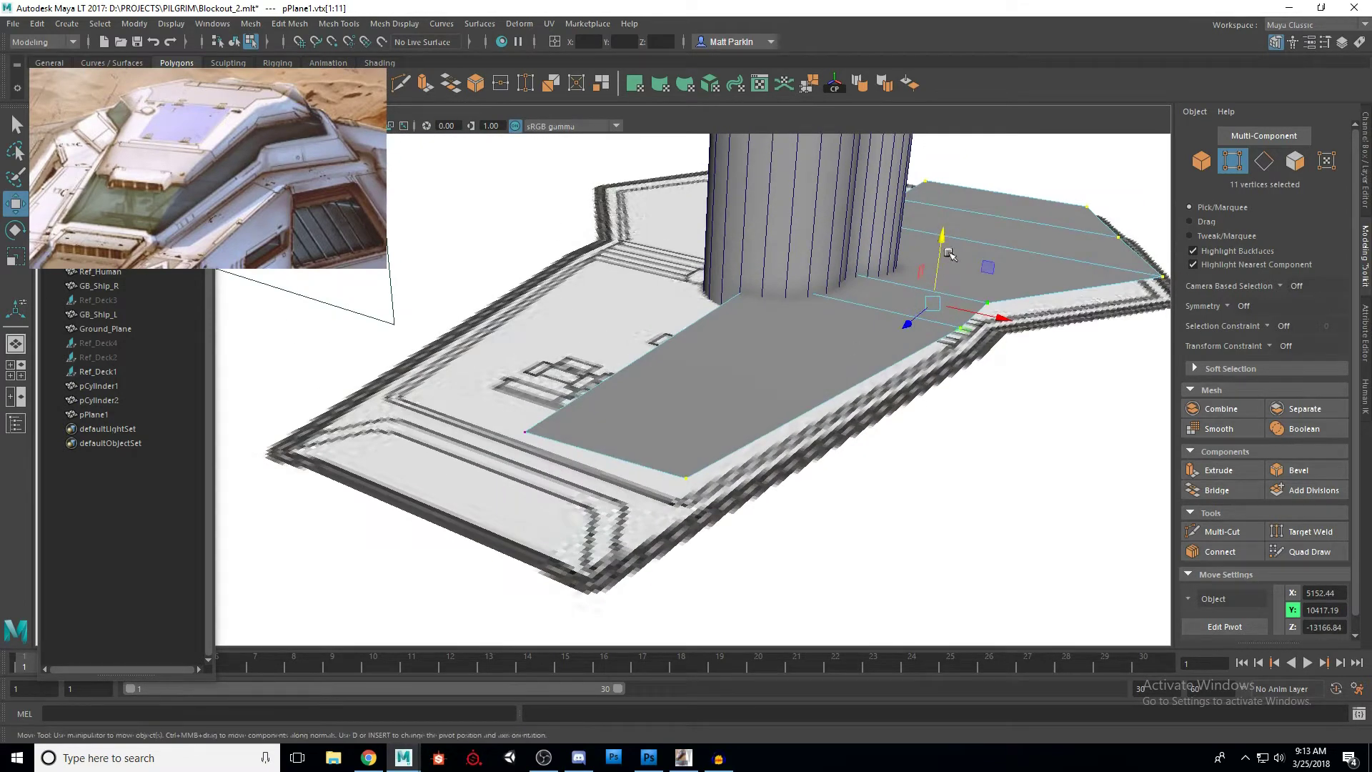
left_click_drag(943, 245, 544, 434)
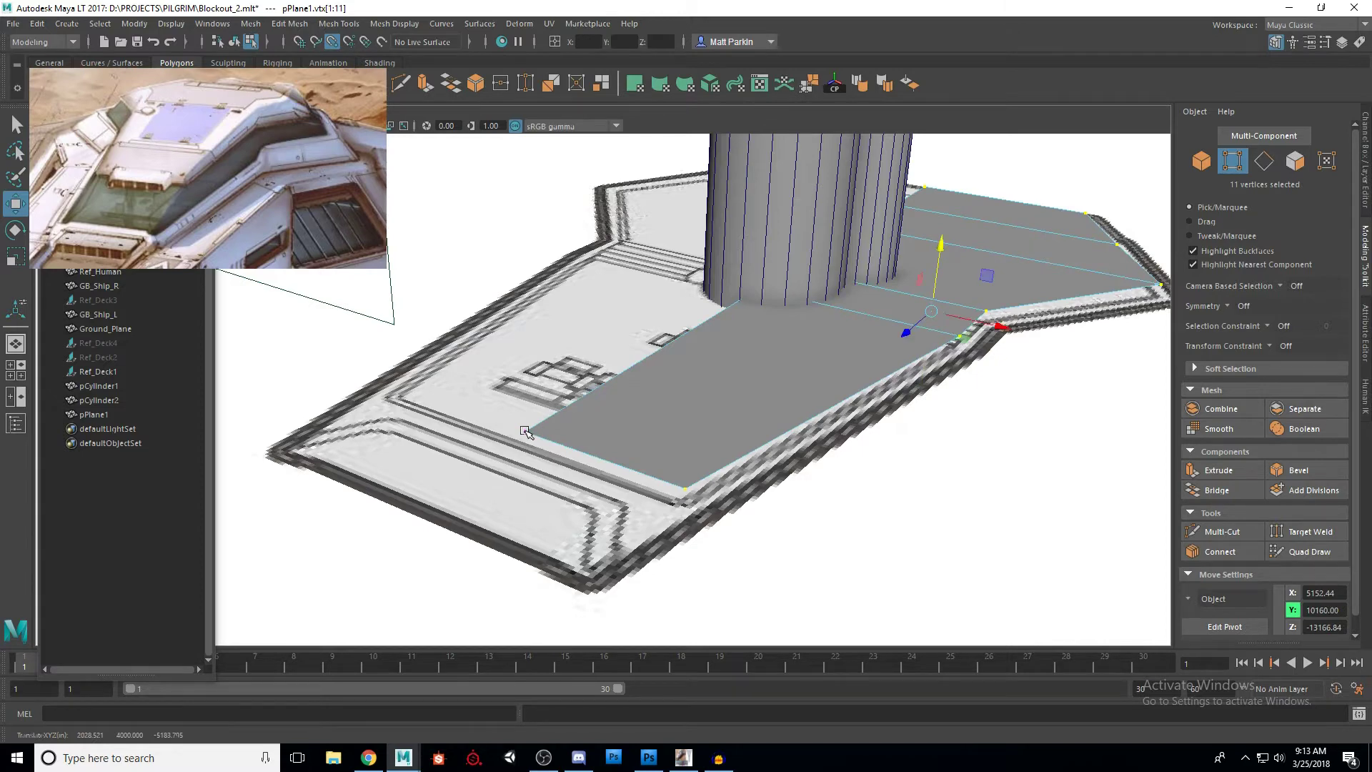
scroll(739, 453, "down", 5)
left_click_drag(739, 454, 708, 468, "alt")
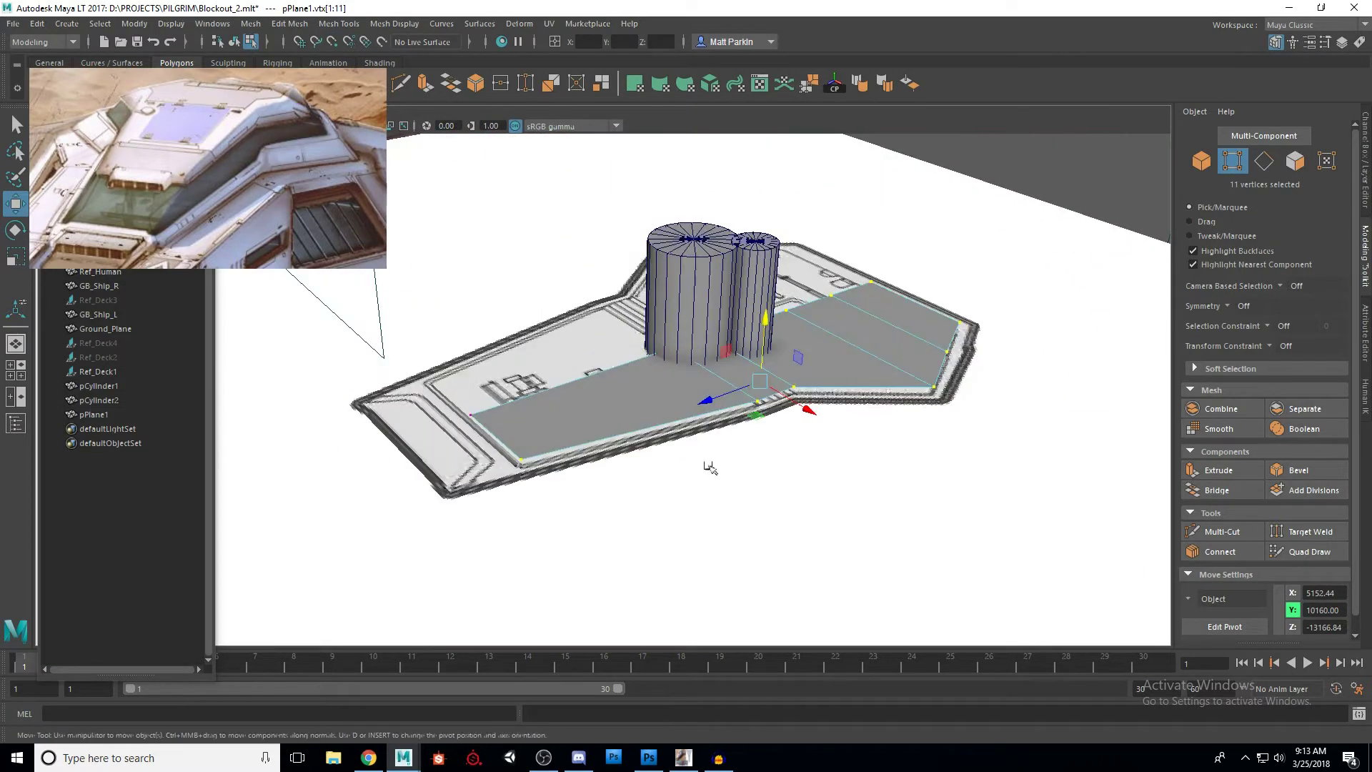
Step: Select all seven outer perimeter edges of the half-deck floor, from the washroom end round to the narrow end
left_click_drag(1084, 387, 822, 386, "alt")
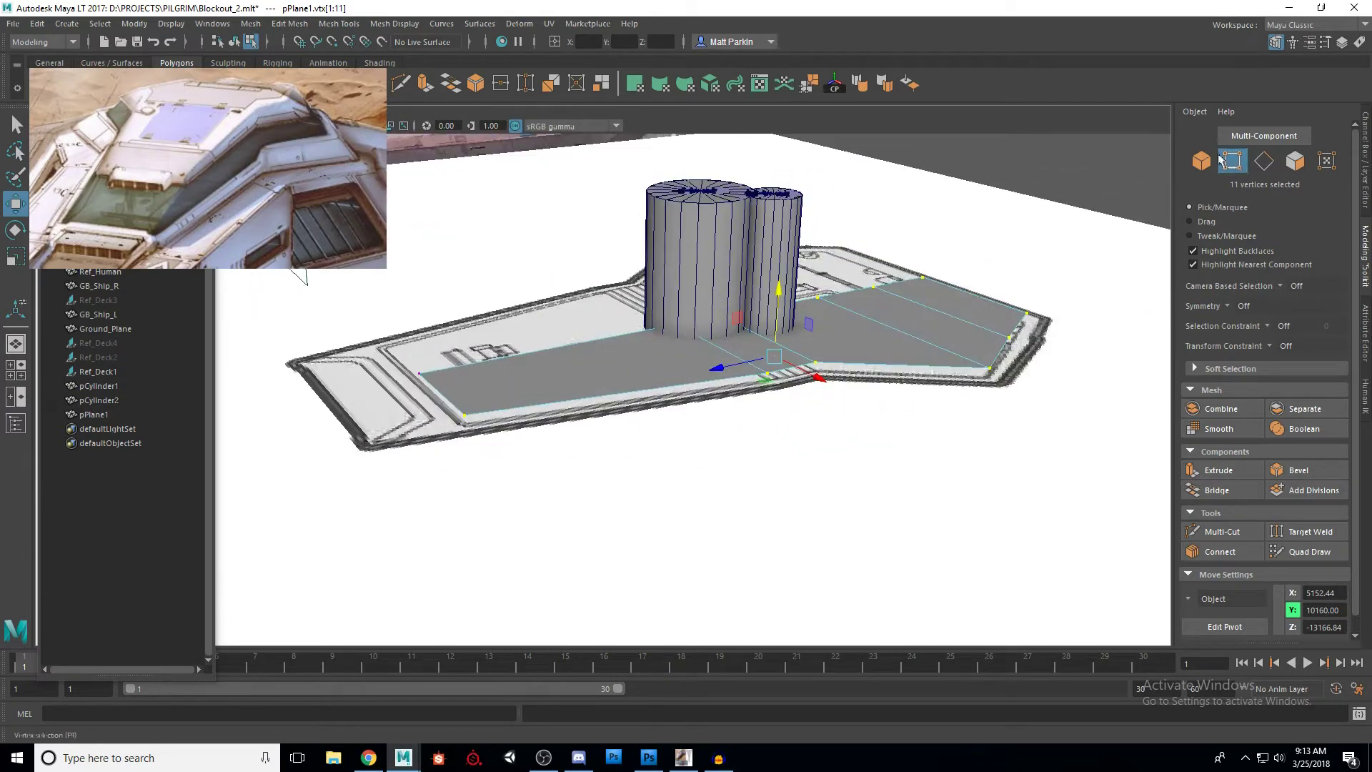
left_click_drag(715, 401, 857, 318, "alt")
key("F10")
left_click(893, 365)
scroll(797, 389, "up", 2)
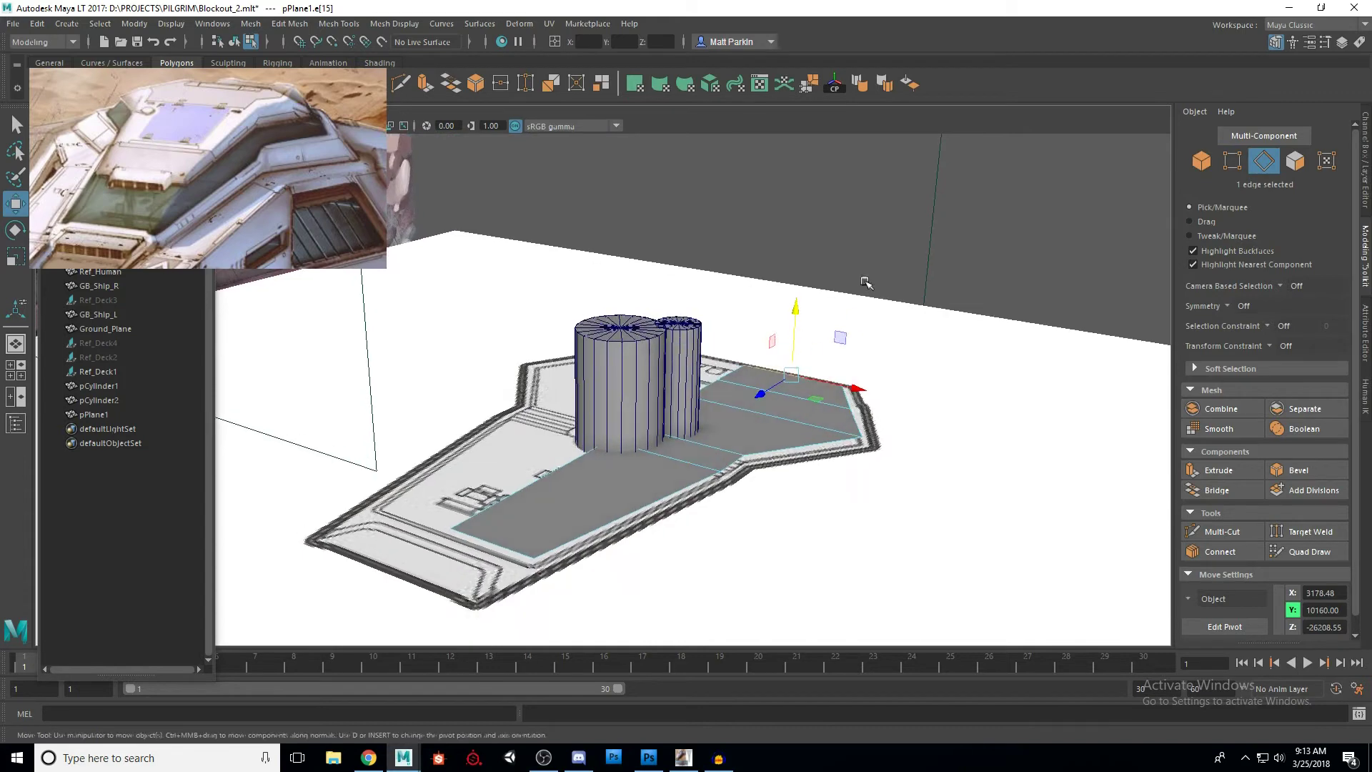
mouse_move(808, 379)
left_mouse_down("alt")
mouse_move(765, 429)
mouse_move(819, 375)
left_mouse_up("alt")
double_click(897, 377)
left_click_drag(867, 472, 783, 461, "alt")
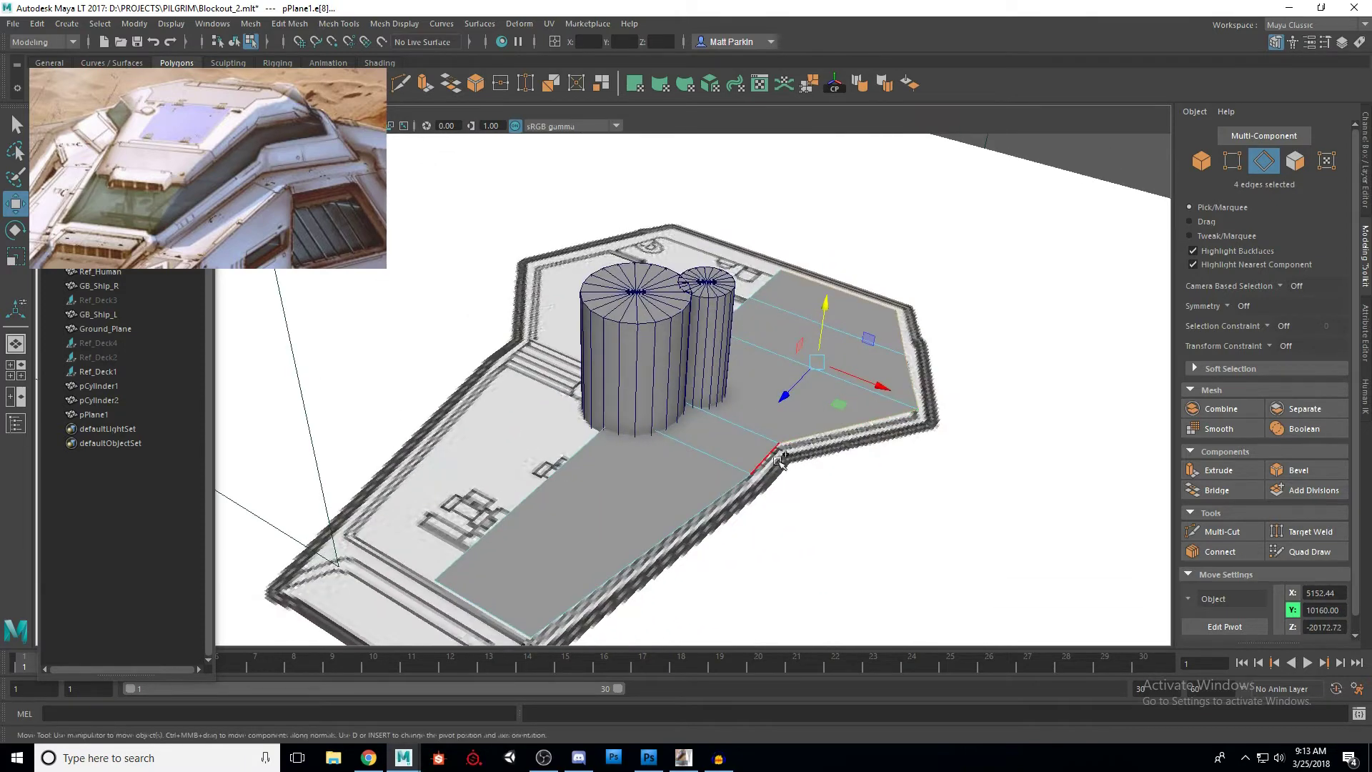
double_click(770, 461, "shift")
left_click_drag(744, 539, 861, 388, "alt")
left_click(599, 511, "shift")
Step: Move the human reference block up onto the deck floor beside the shaft cylinders, standing it on the floor plane
left_click(1201, 161)
left_click(762, 337)
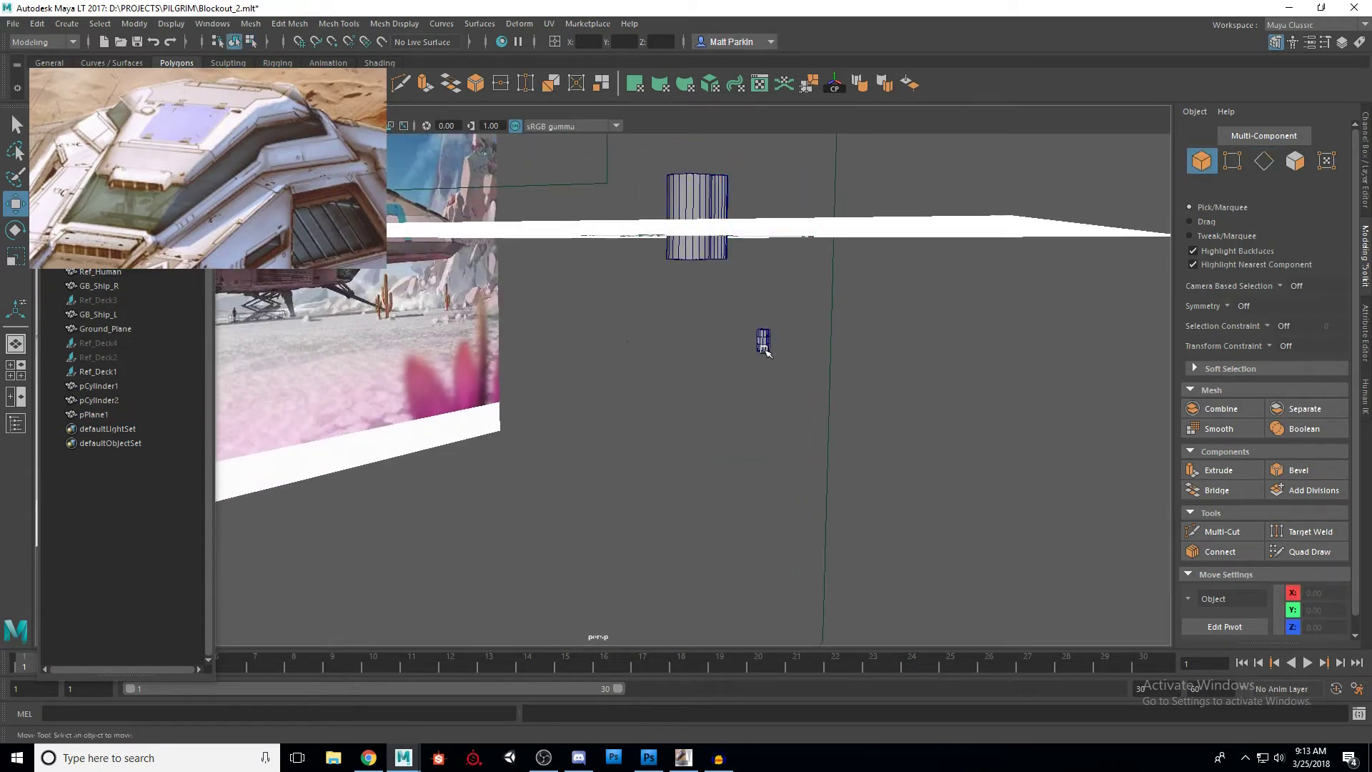
left_click_drag(873, 383, 850, 394, "alt")
left_click_drag(708, 351, 727, 281)
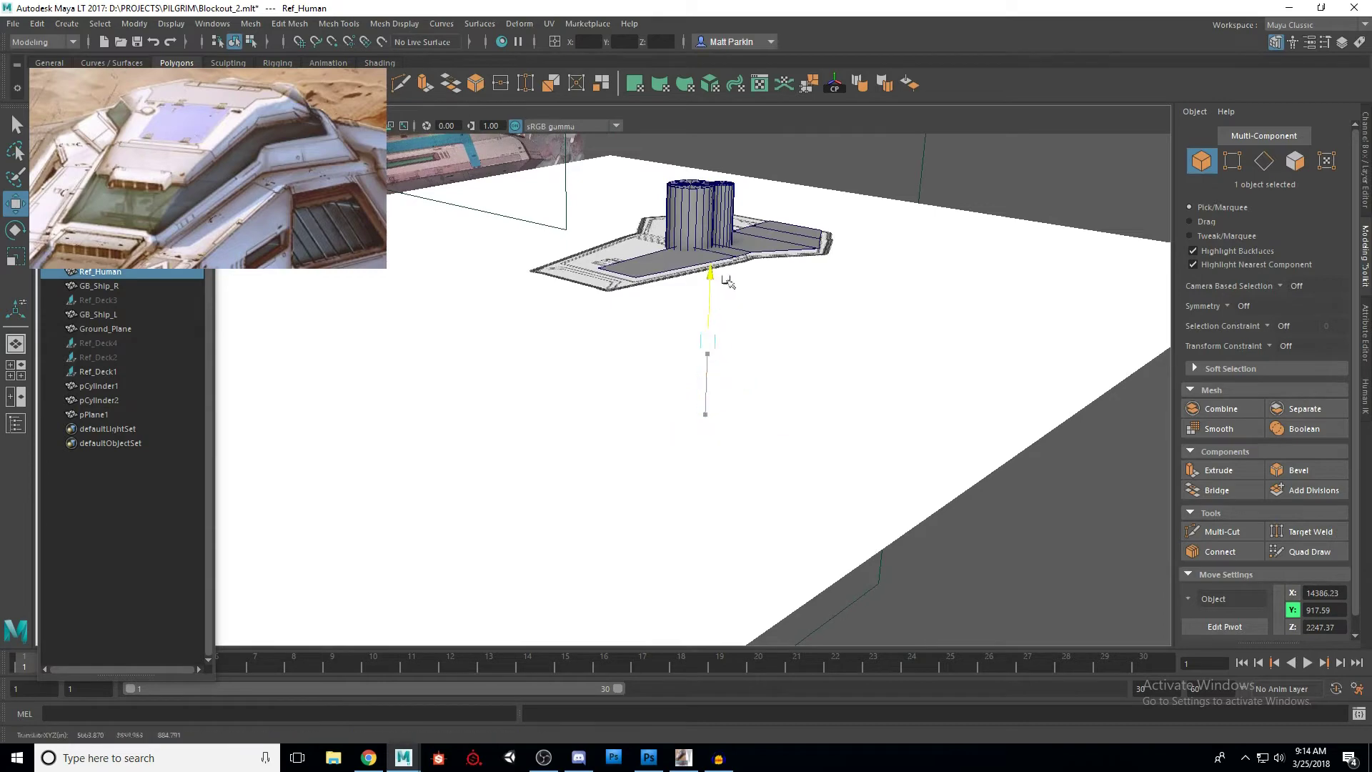
scroll(699, 397, "up", 5)
left_click_drag(699, 395, 793, 411, "alt")
middle_click_drag(1163, 488, 794, 343)
left_click_drag(793, 343, 754, 390, "alt")
middle_click_drag(583, 255, 629, 320)
key("f")
left_click_drag(754, 408, 603, 329, "alt")
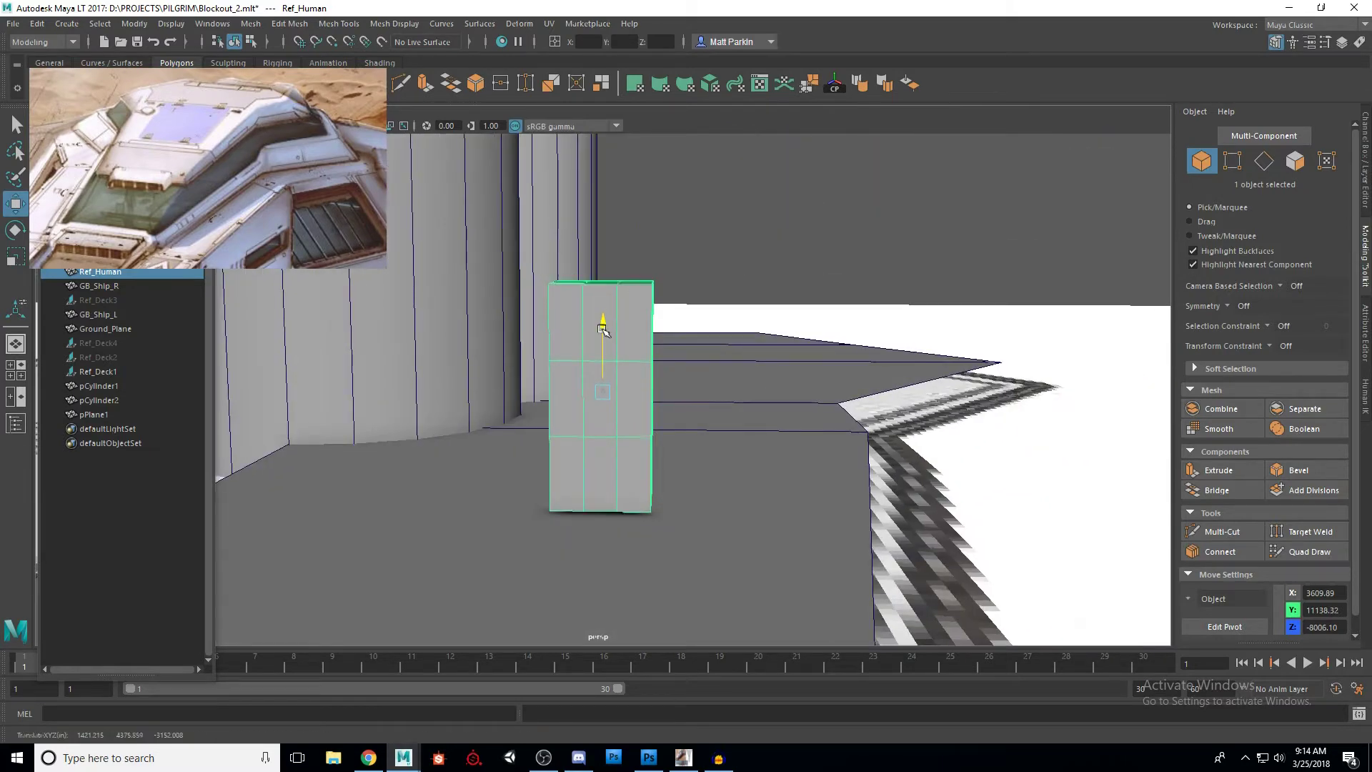
Step: Extrude the floor's seven outer perimeter edges upward into walls above the human reference's height
scroll(604, 335, "down", 5)
left_click_drag(604, 334, 841, 443, "alt")
left_click(943, 367)
key("F10")
double_click(943, 367)
left_click_drag(1032, 464, 500, 415, "alt")
key("ctrl+e")
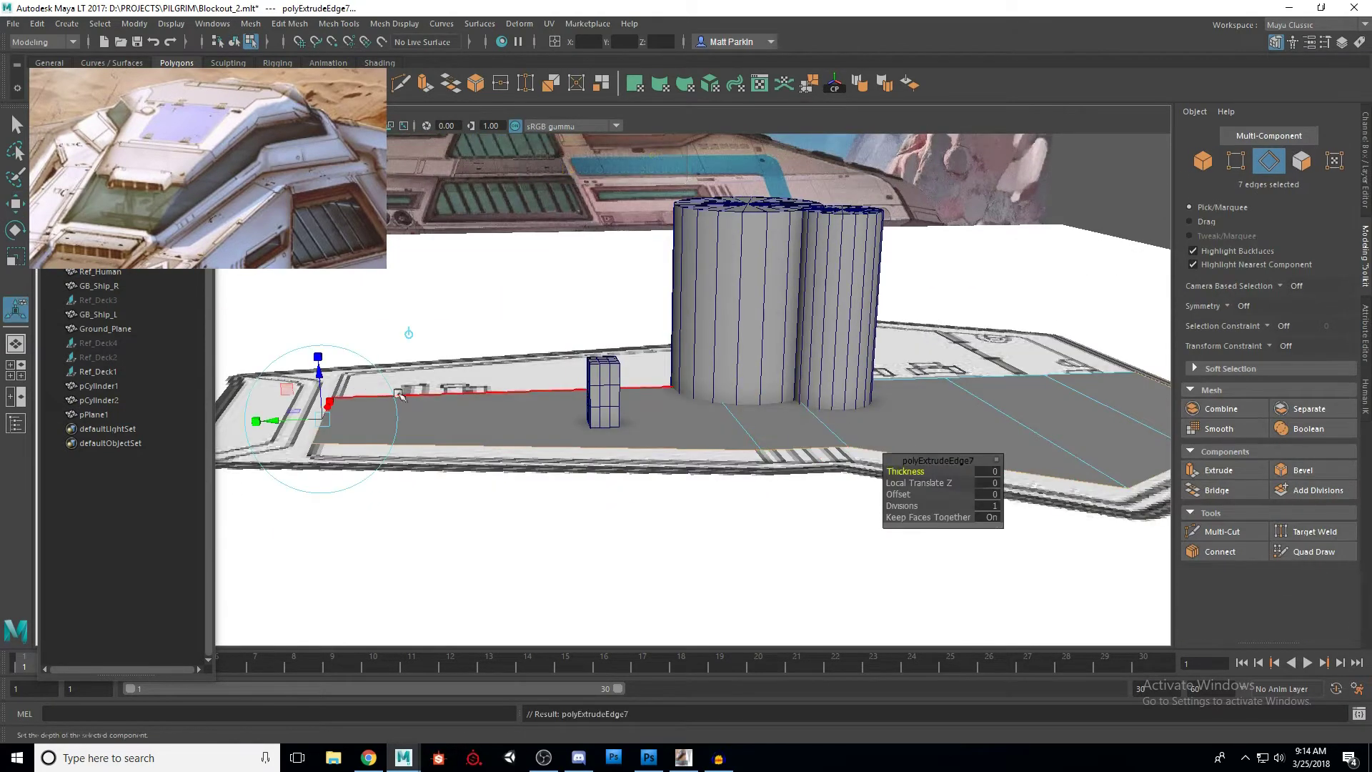
left_click_drag(321, 373, 323, 301)
Step: Raise the top edges of the extruded walls to about Y 13476, comparing them with the human reference
key("q")
left_click_drag(576, 398, 772, 398, "alt")
scroll(772, 398, "up", 5)
scroll(717, 422, "down", 5)
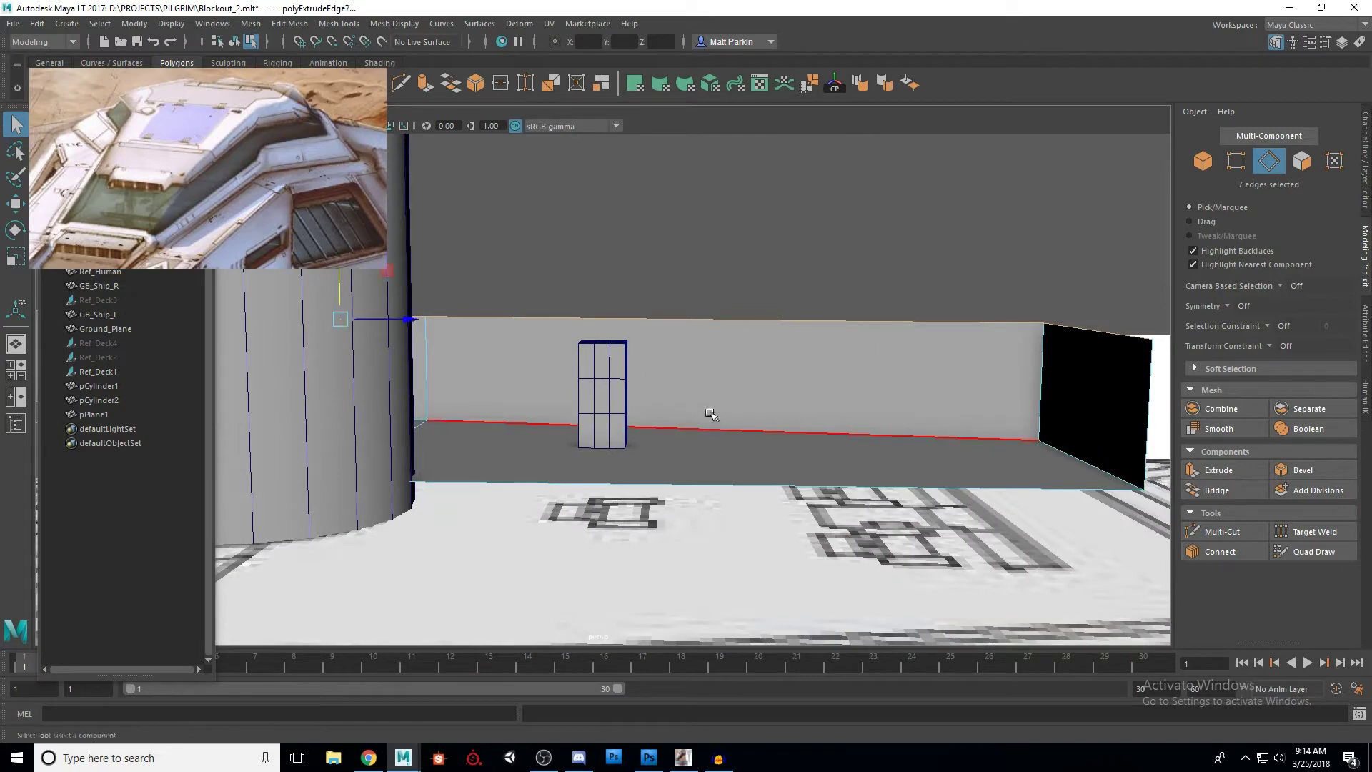
key("w")
left_click_drag(458, 333, 546, 342, "alt")
left_click_drag(544, 274, 586, 295)
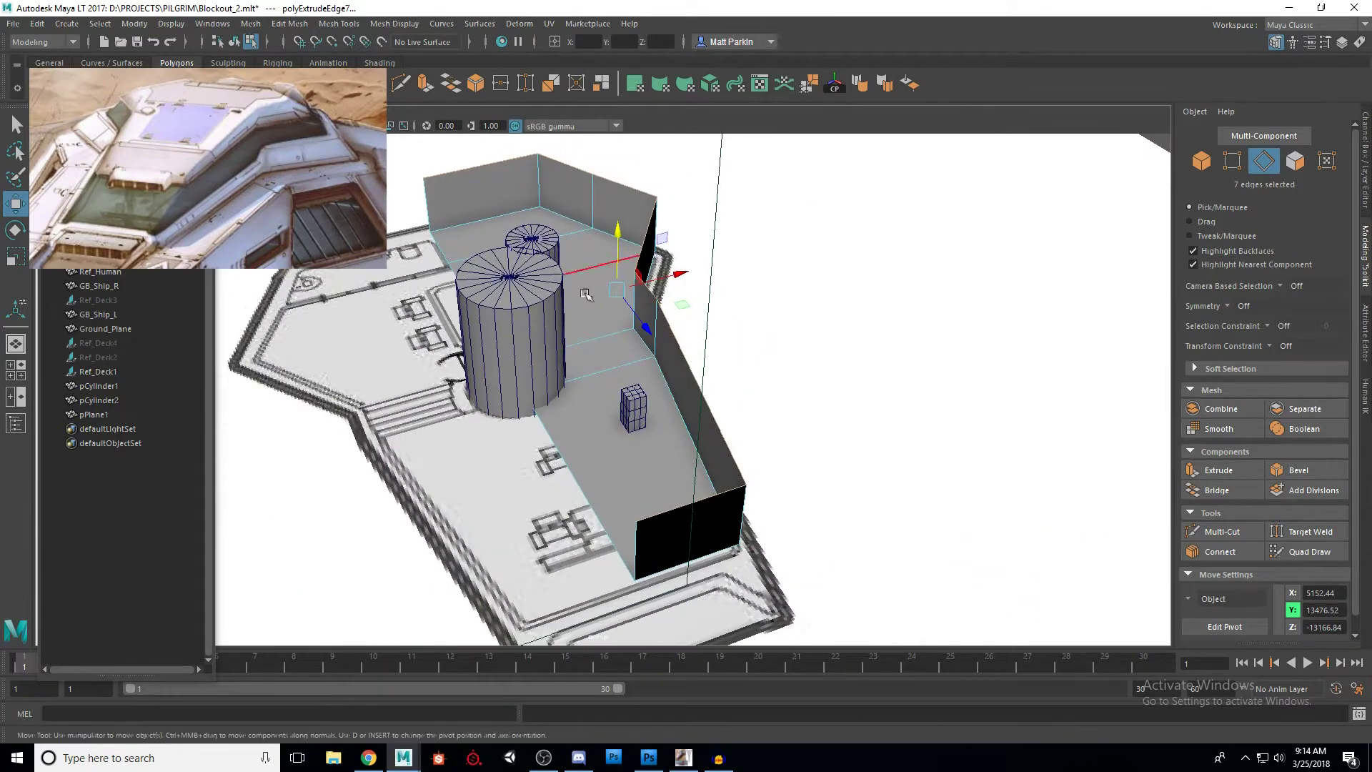
scroll(702, 380, "down", 8)
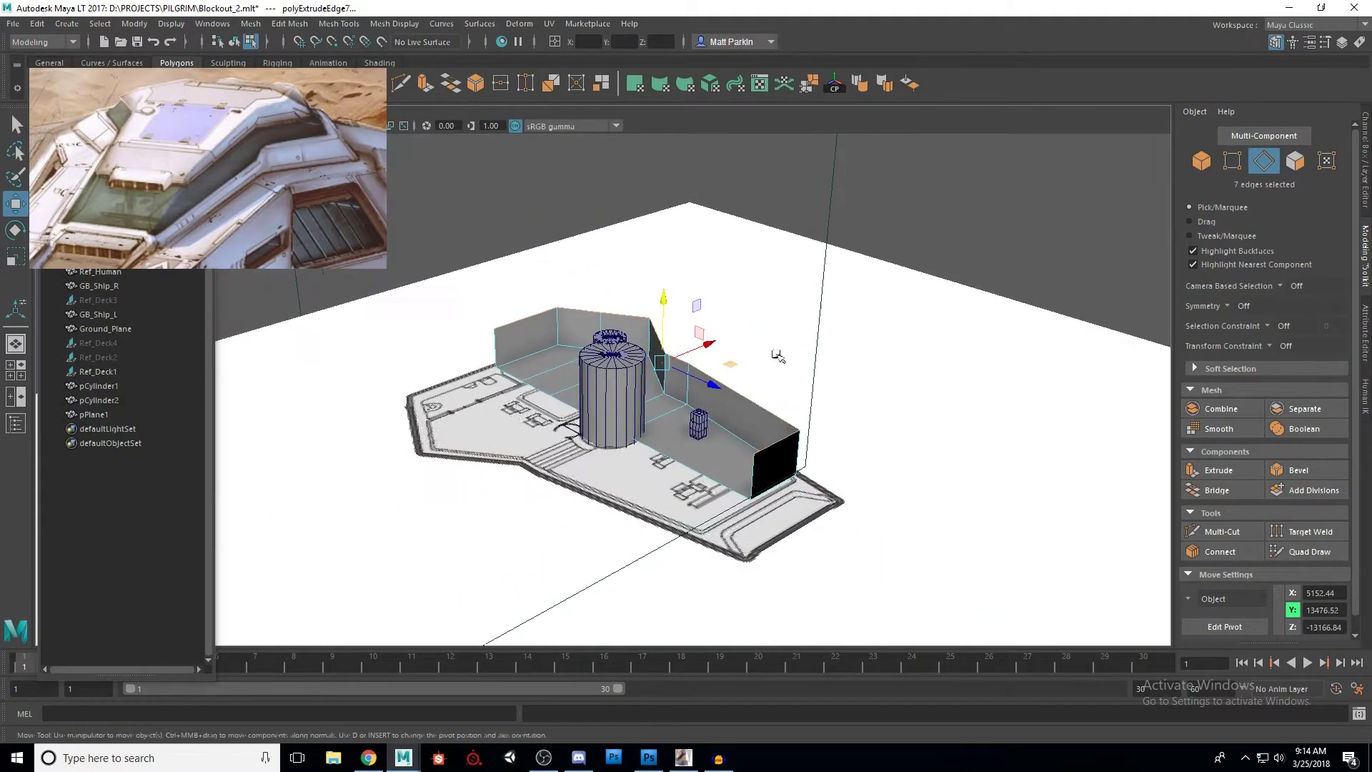
Step: Return to object mode, select the whole walled half-deck mesh and open the Mirror options for it
key("F8")
left_click(1136, 191)
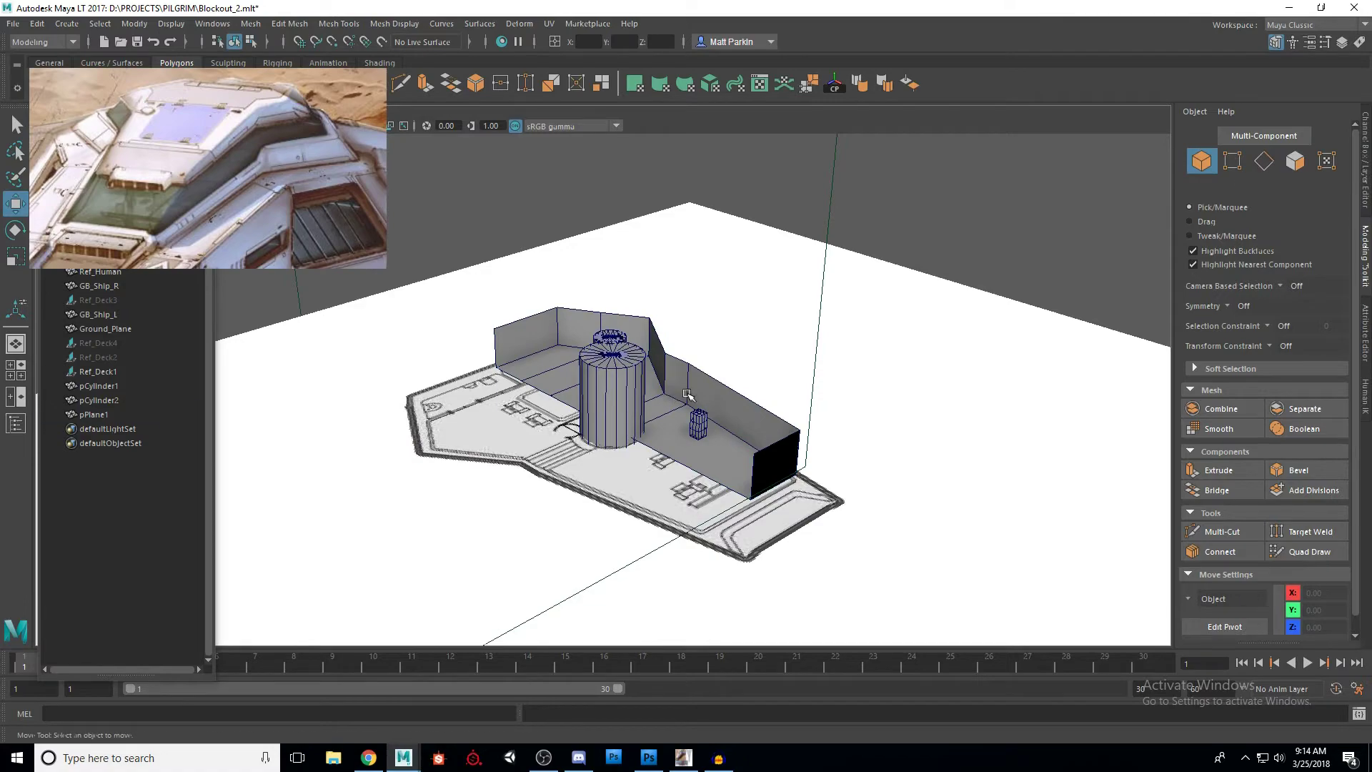
left_click(687, 394)
left_click_drag(688, 395, 493, 275, "alt")
left_click_drag(253, 150, 1130, 291)
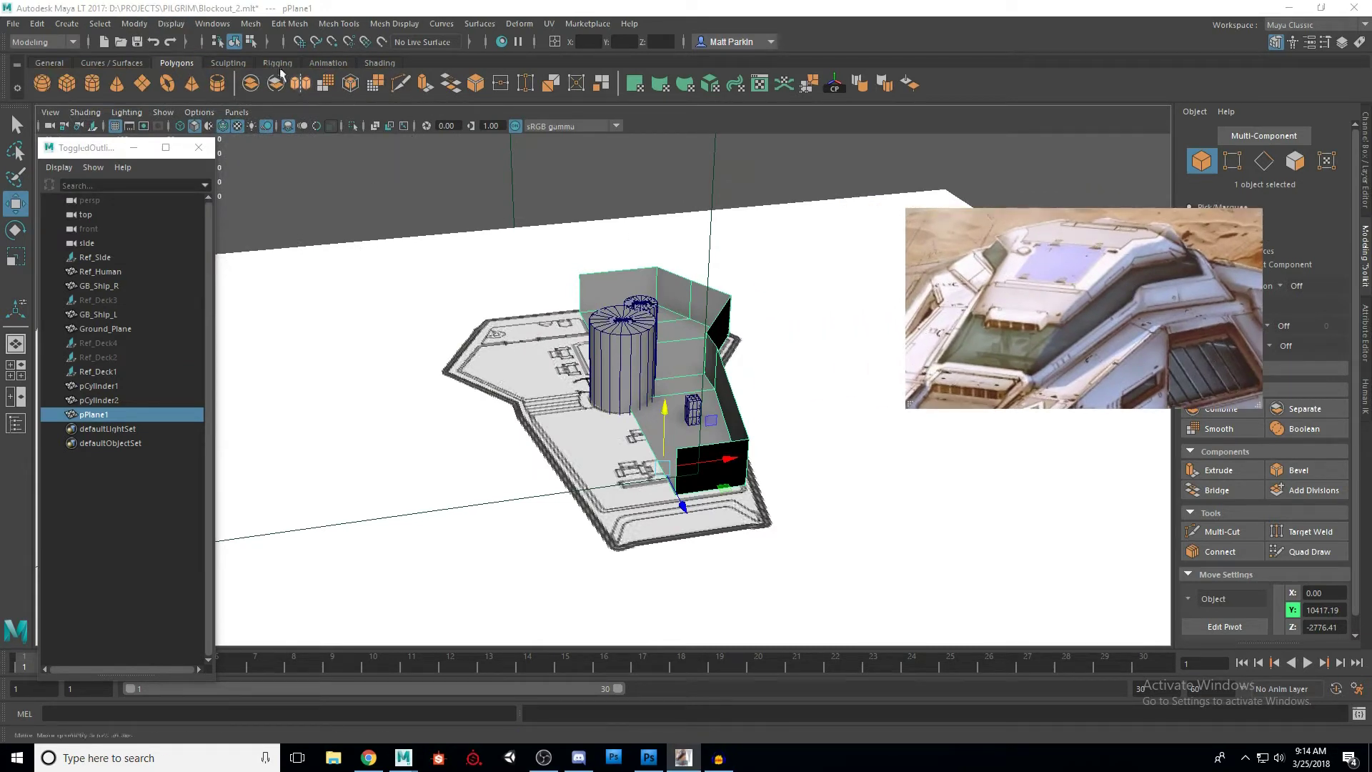
left_click(250, 26)
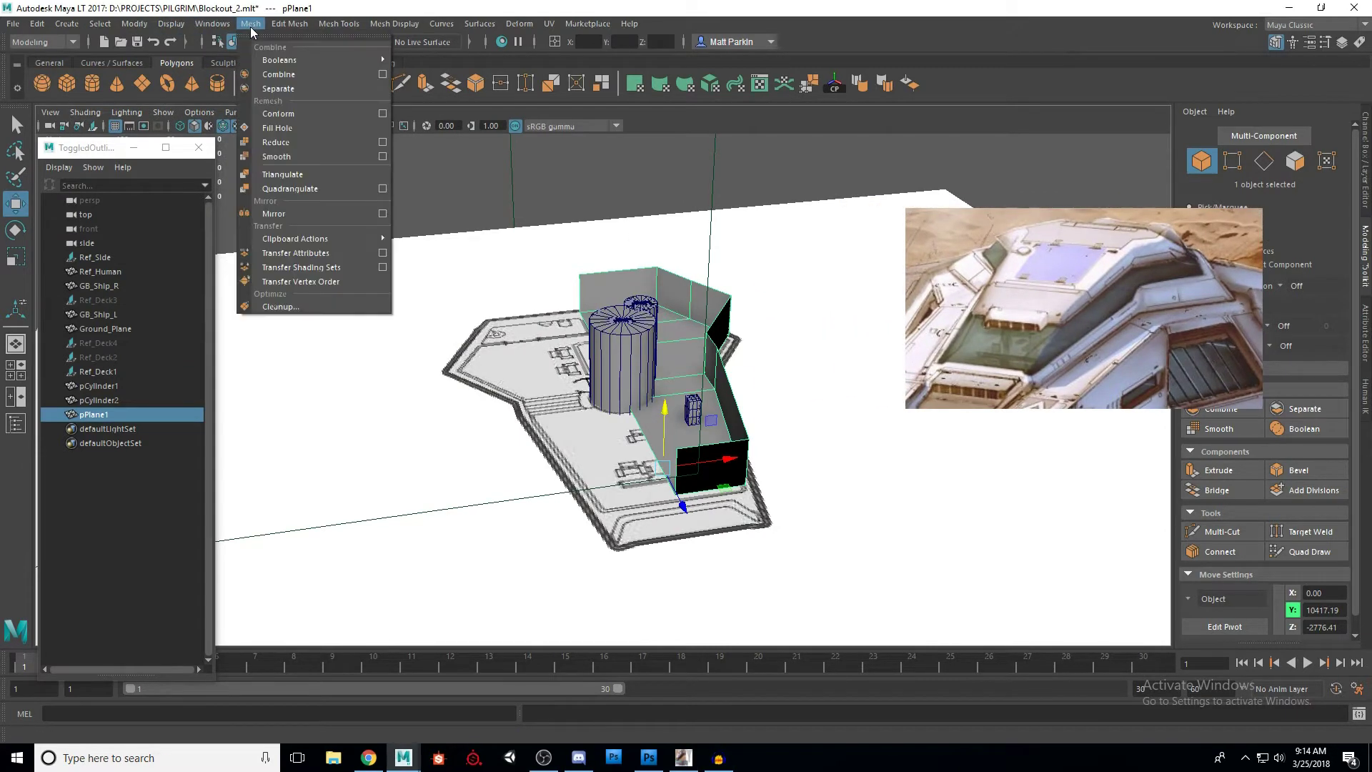
left_click(382, 213)
left_click_drag(913, 156, 518, 164)
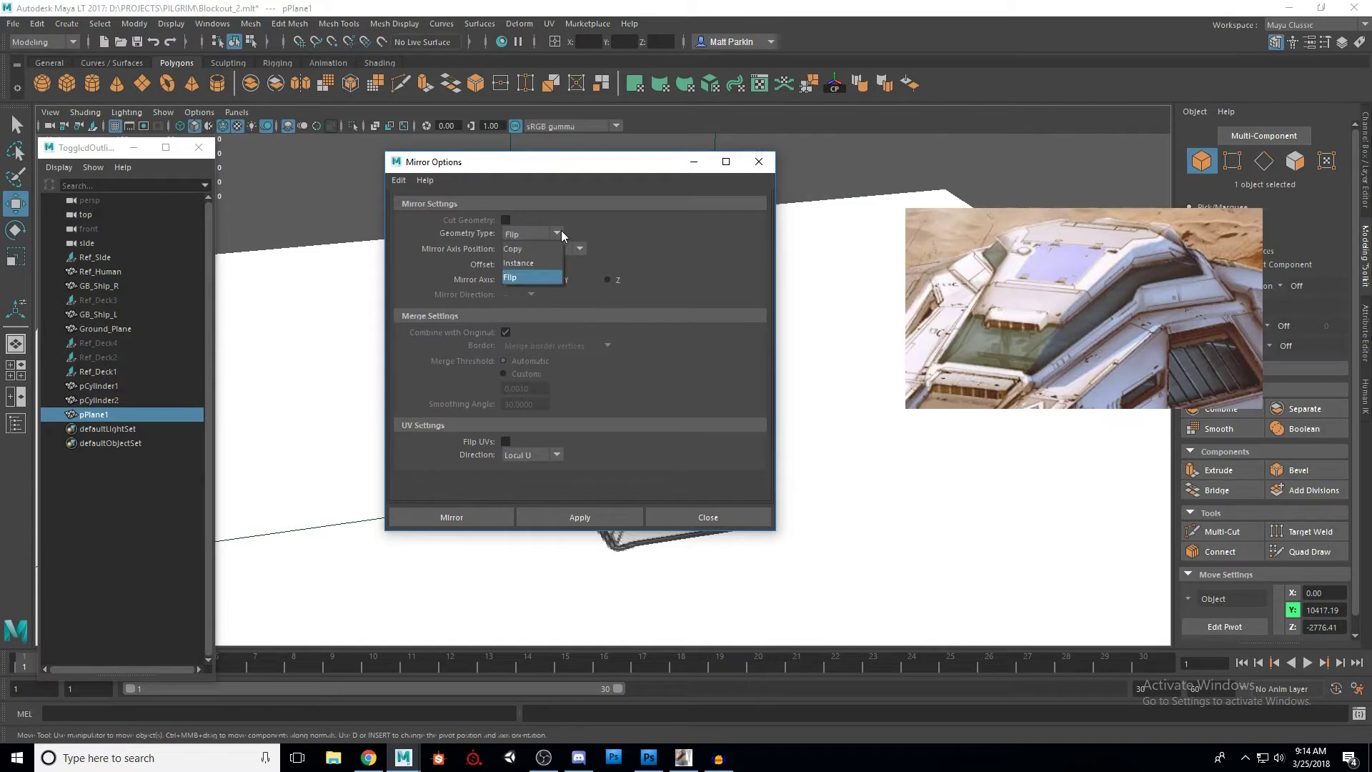
Step: Mirror the half deck as a copy across its object X axis with offset -100, not combined with the original
left_click(535, 250)
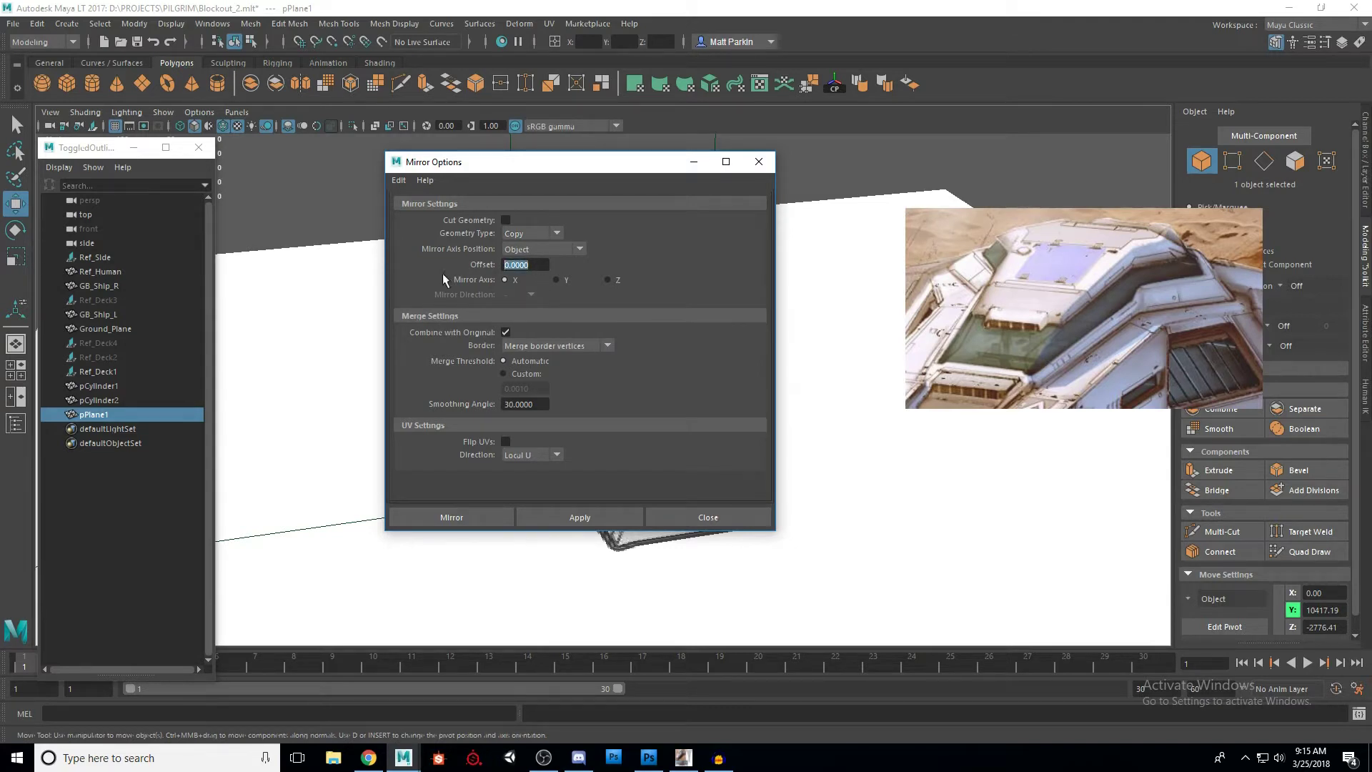
type("-100")
left_click_drag(629, 168, 774, 145)
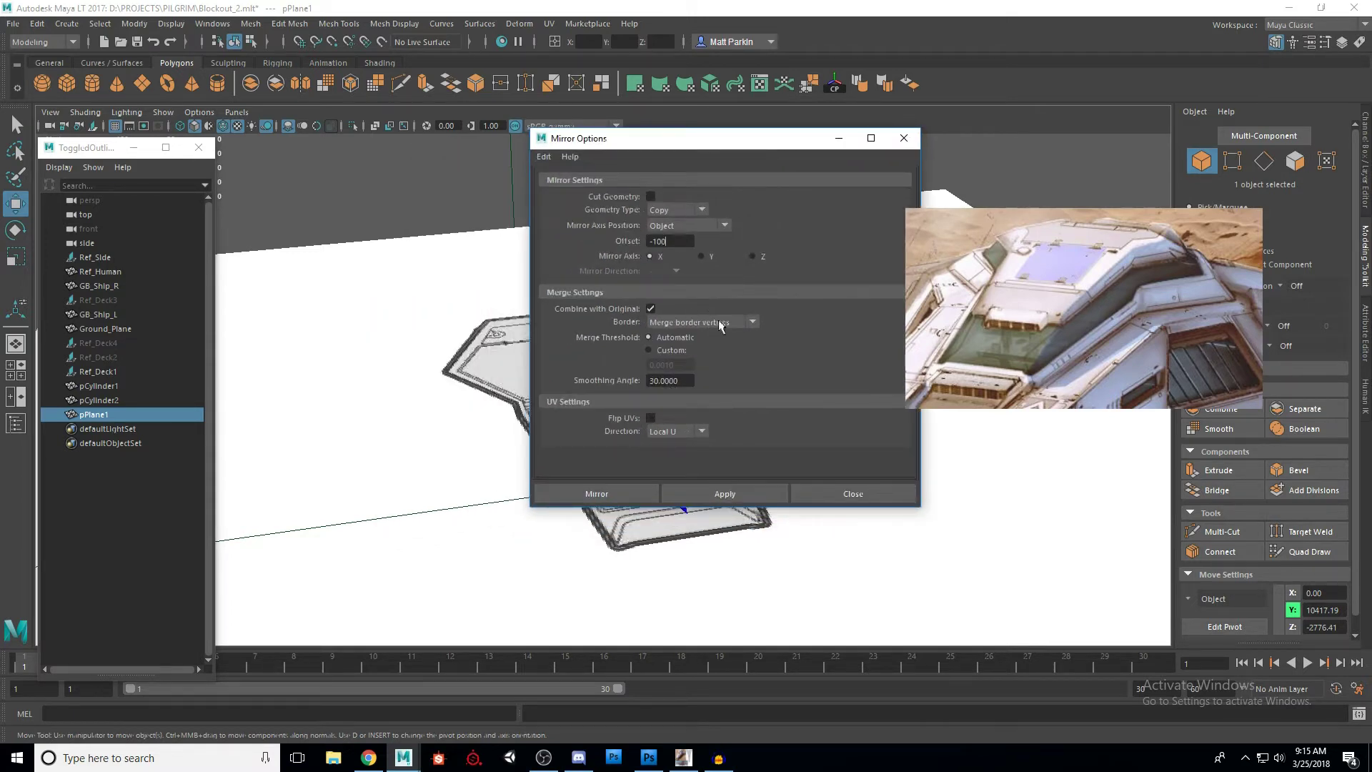
left_click(650, 310)
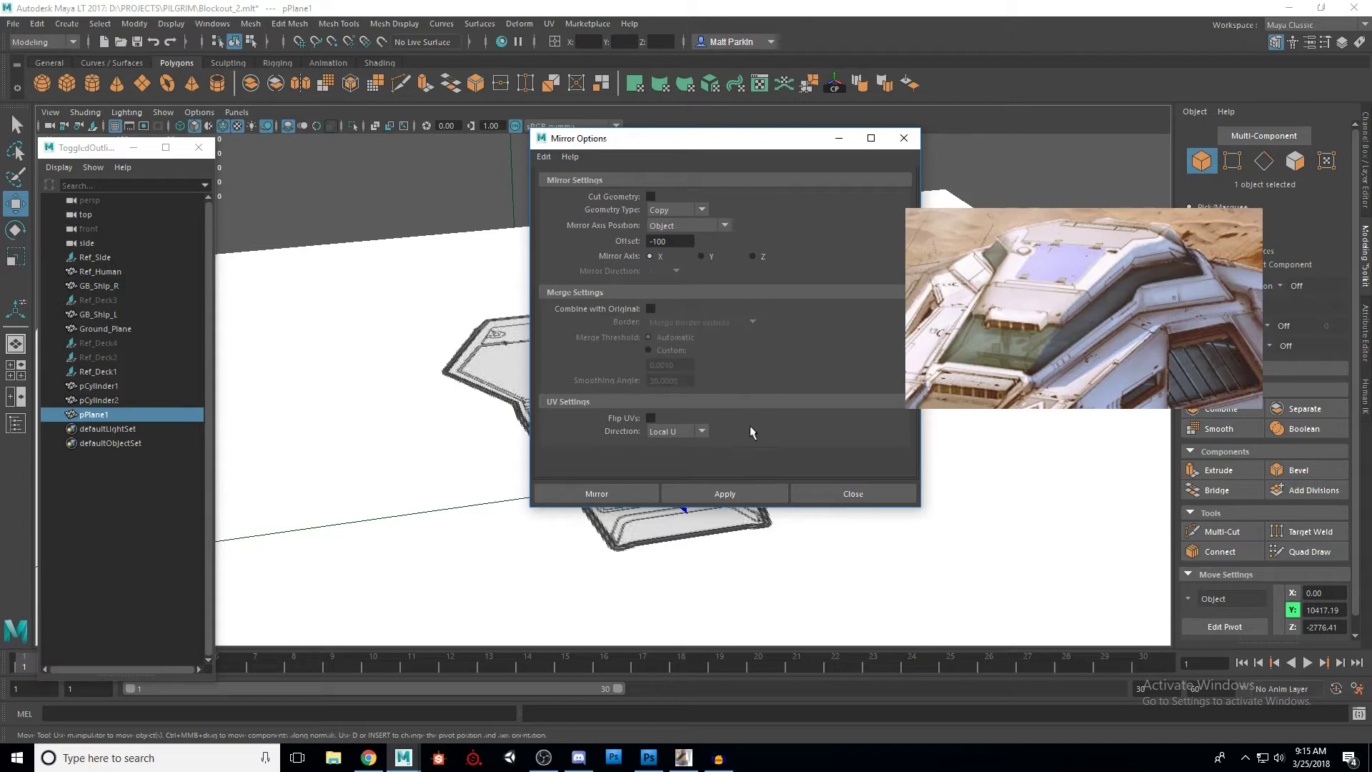
left_click_drag(684, 143, 598, 138)
left_click(630, 490)
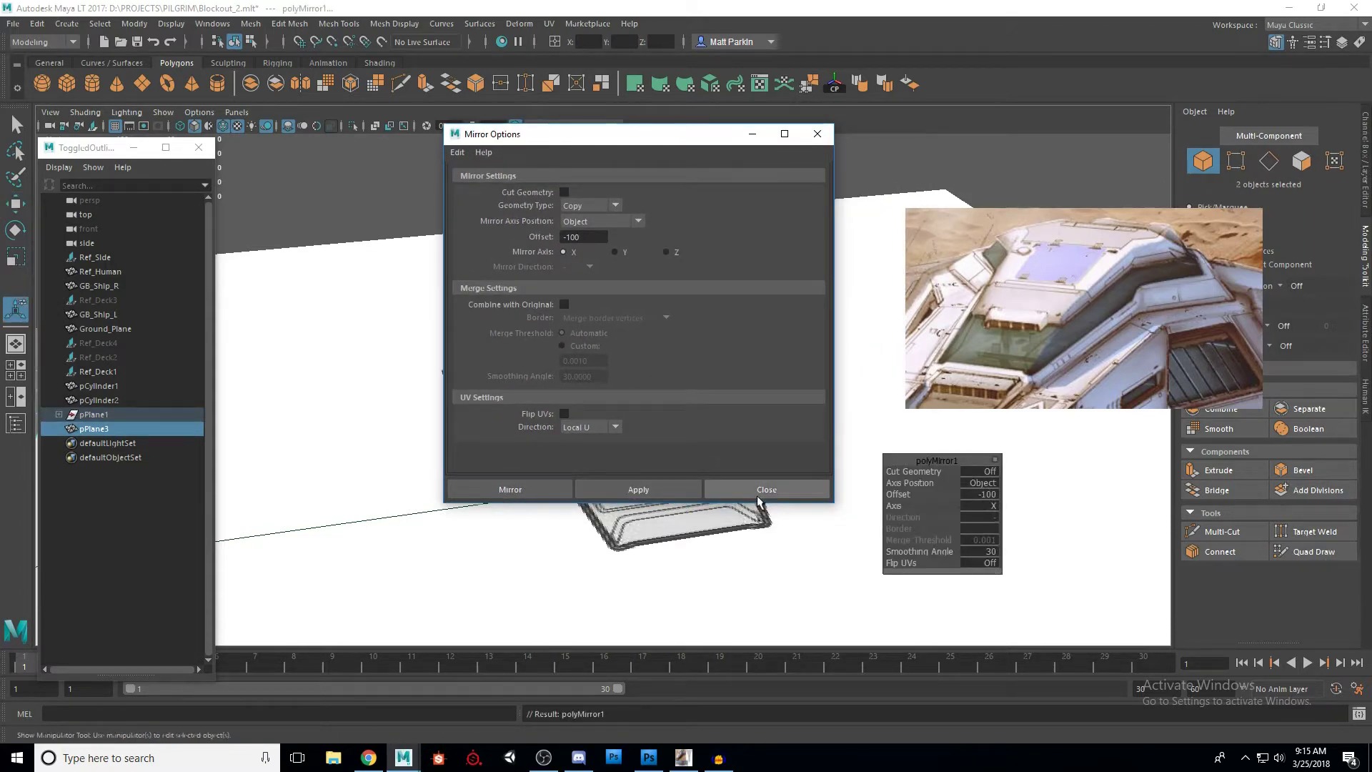
left_click(785, 498)
mouse_move(699, 465)
left_mouse_down("alt")
mouse_move(698, 390)
mouse_move(692, 447)
mouse_move(521, 431)
mouse_move(715, 457)
left_mouse_up("alt")
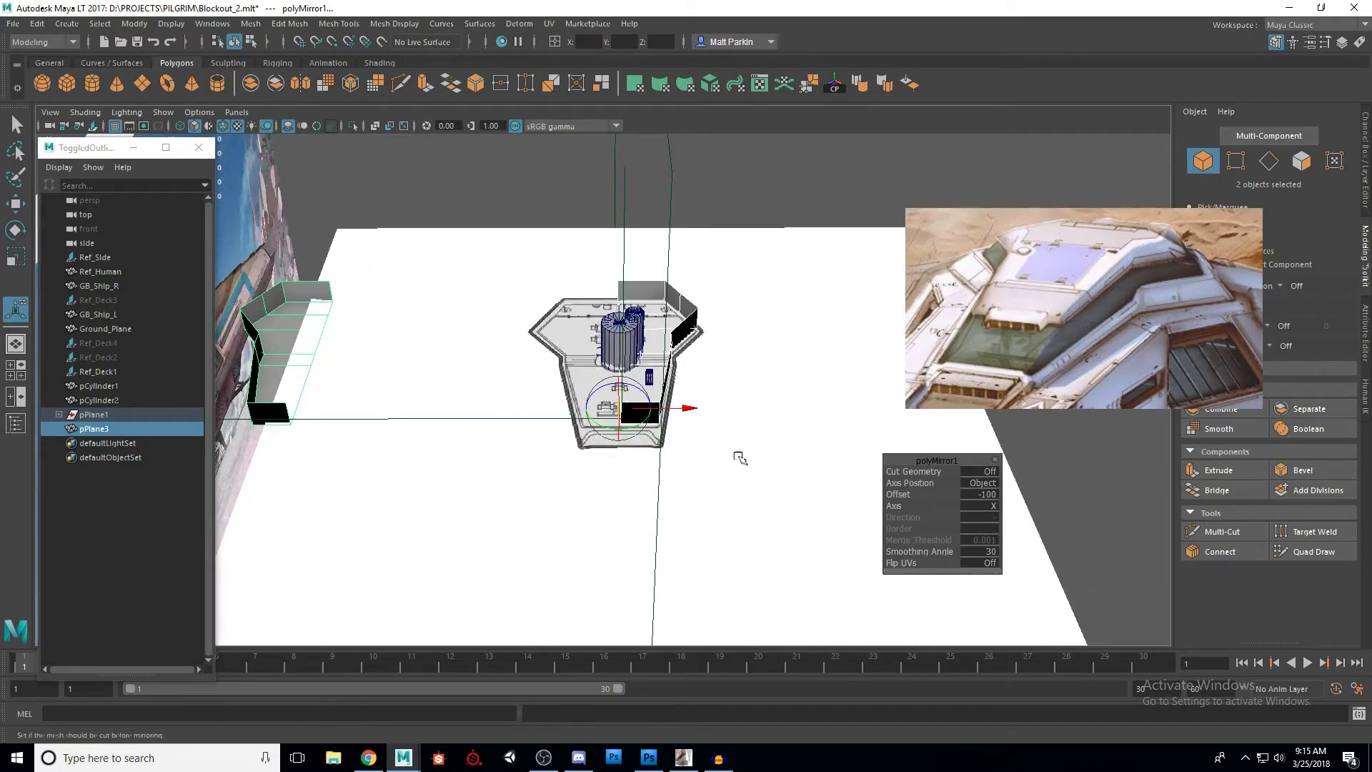
Step: Set the mirror offset to 0 and frame both deck halves
left_click(981, 495)
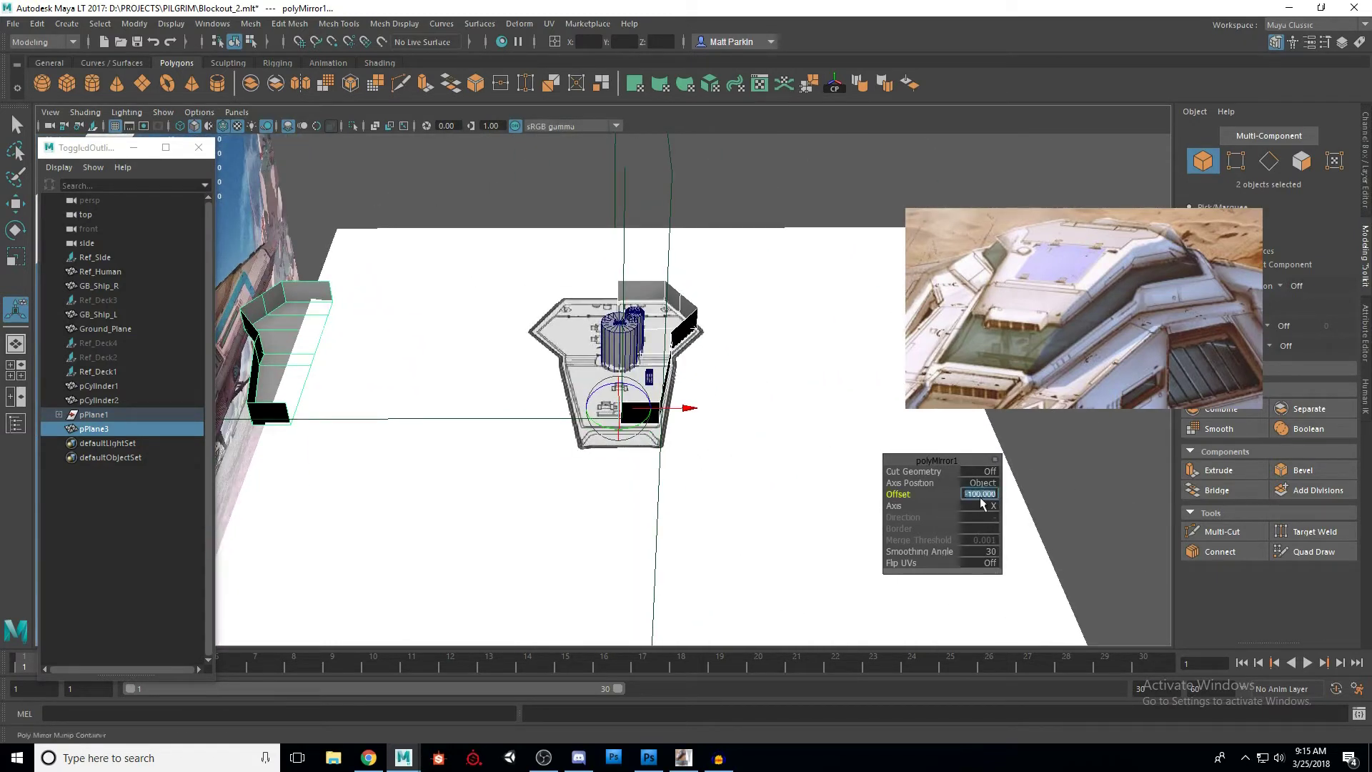
type("0")
key("Return")
key("f")
left_click_drag(722, 399, 740, 422, "alt")
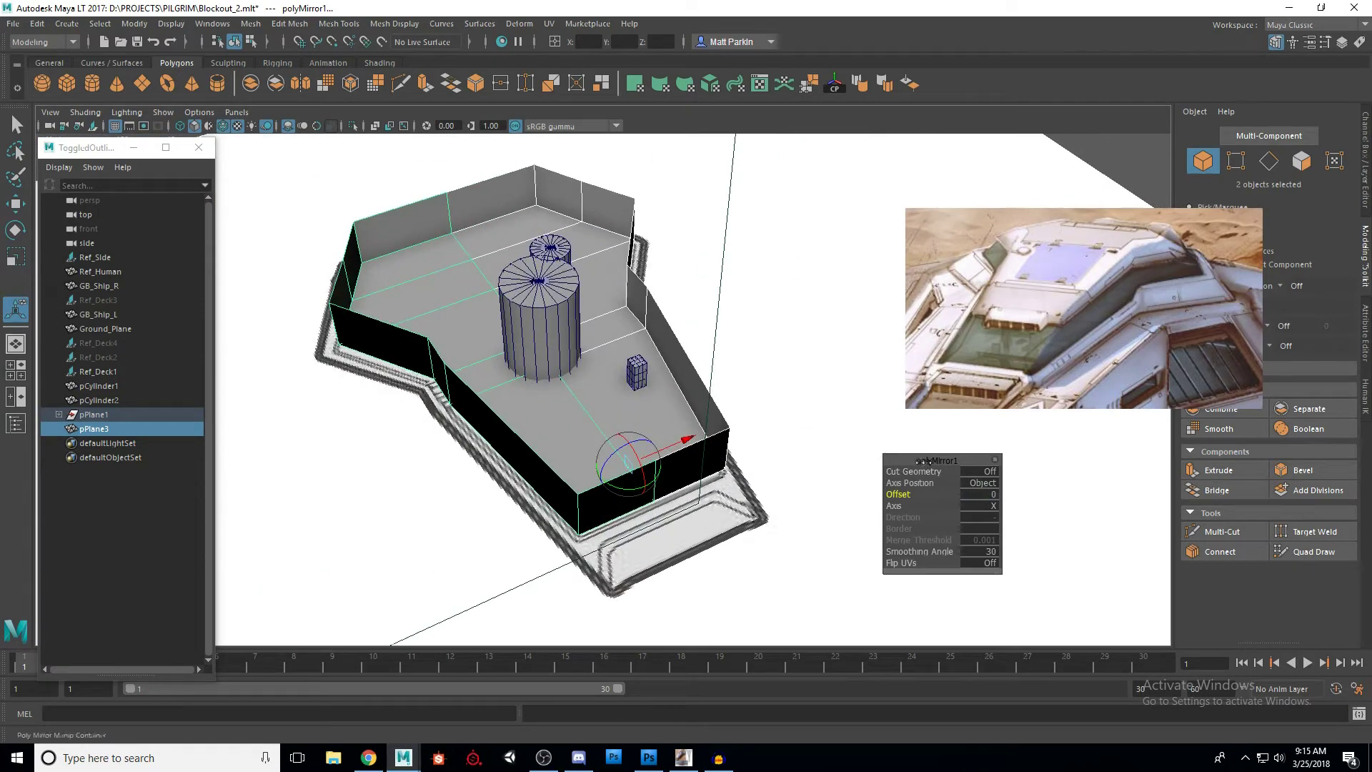
Step: Leave the Mirror manipulator and select each deck half in turn to check that they are separate objects
mouse_move(918, 460)
left_mouse_down()
mouse_move(902, 466)
mouse_move(918, 473)
left_mouse_up()
key("q")
left_click_drag(801, 436, 688, 387, "alt")
scroll(736, 308, "down", 3)
left_click(785, 216)
scroll(629, 262, "up", 2)
left_click(629, 313)
middle_click_drag(629, 315, 636, 377, "alt")
left_click(513, 308)
left_click(634, 301)
left_click(525, 314)
mouse_move(649, 398)
left_mouse_down("alt")
mouse_move(571, 405)
mouse_move(507, 362)
mouse_move(672, 380)
mouse_move(657, 417)
left_mouse_up("alt")
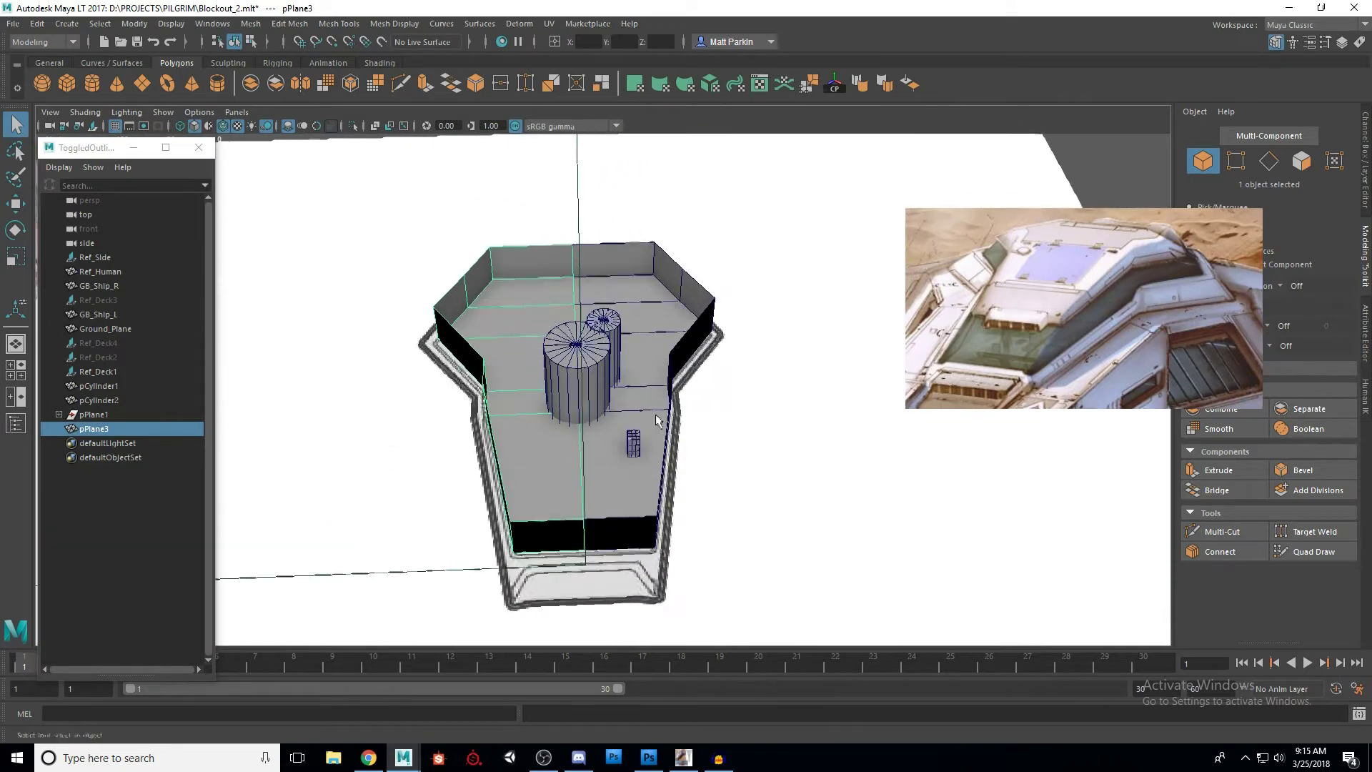
Step: Rename the original deck half on the human reference's side to GB_Deck1_R
left_click(637, 263)
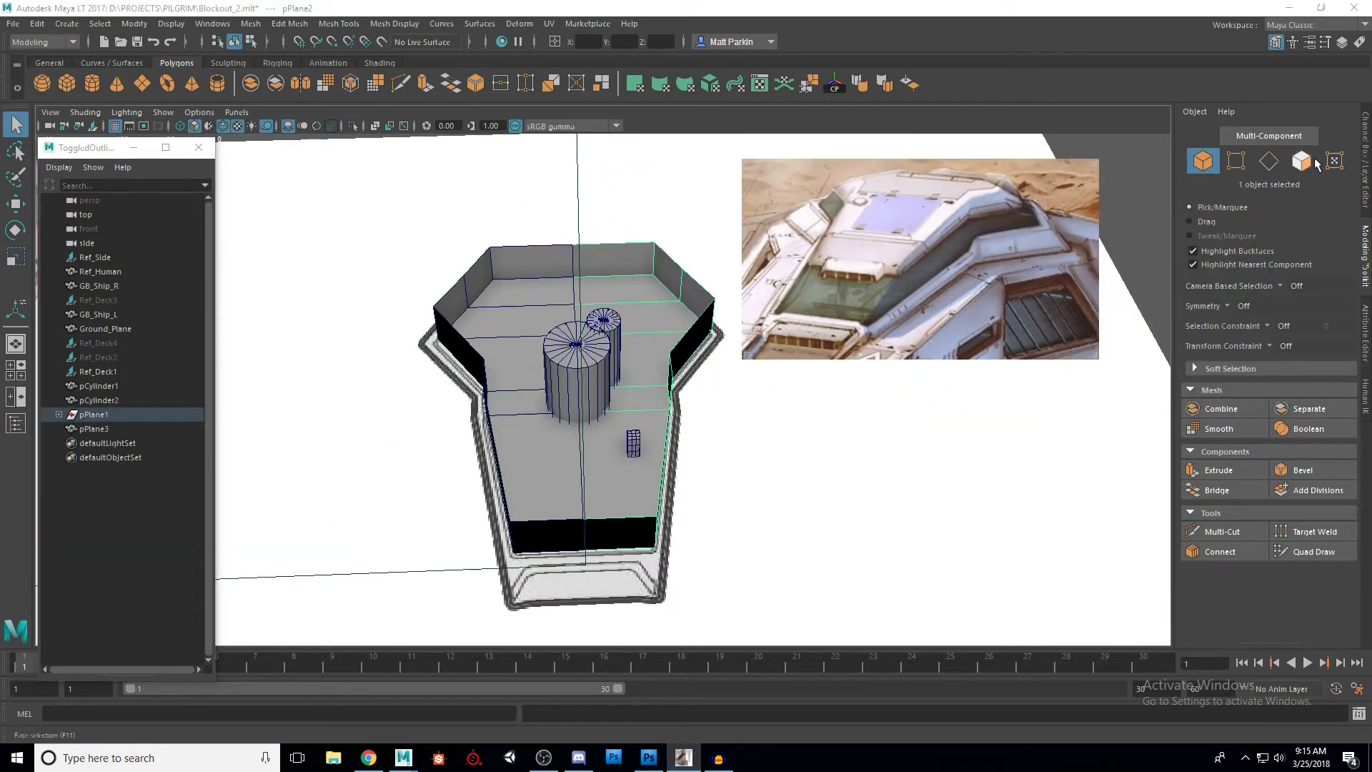
left_click(1366, 172)
double_click(1189, 127)
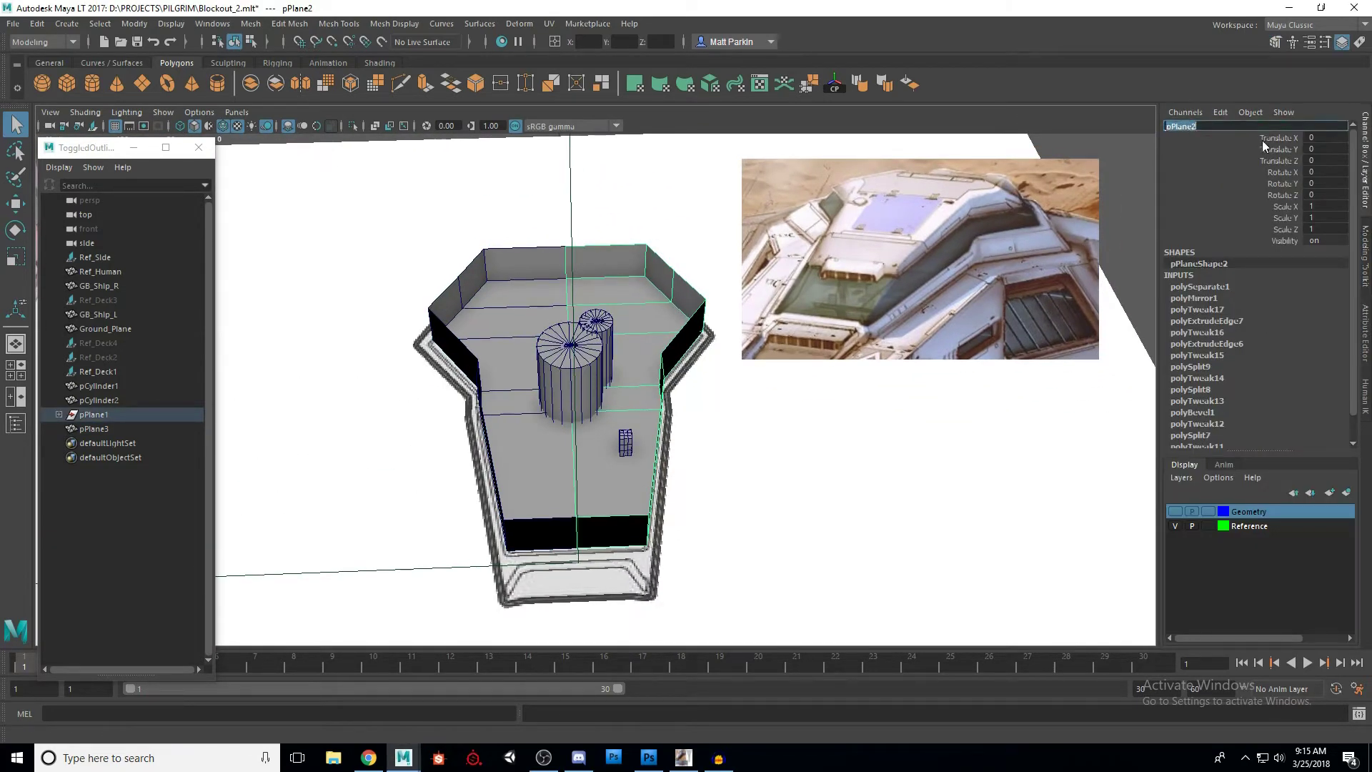
type("GB_Deck1_R")
key("Return")
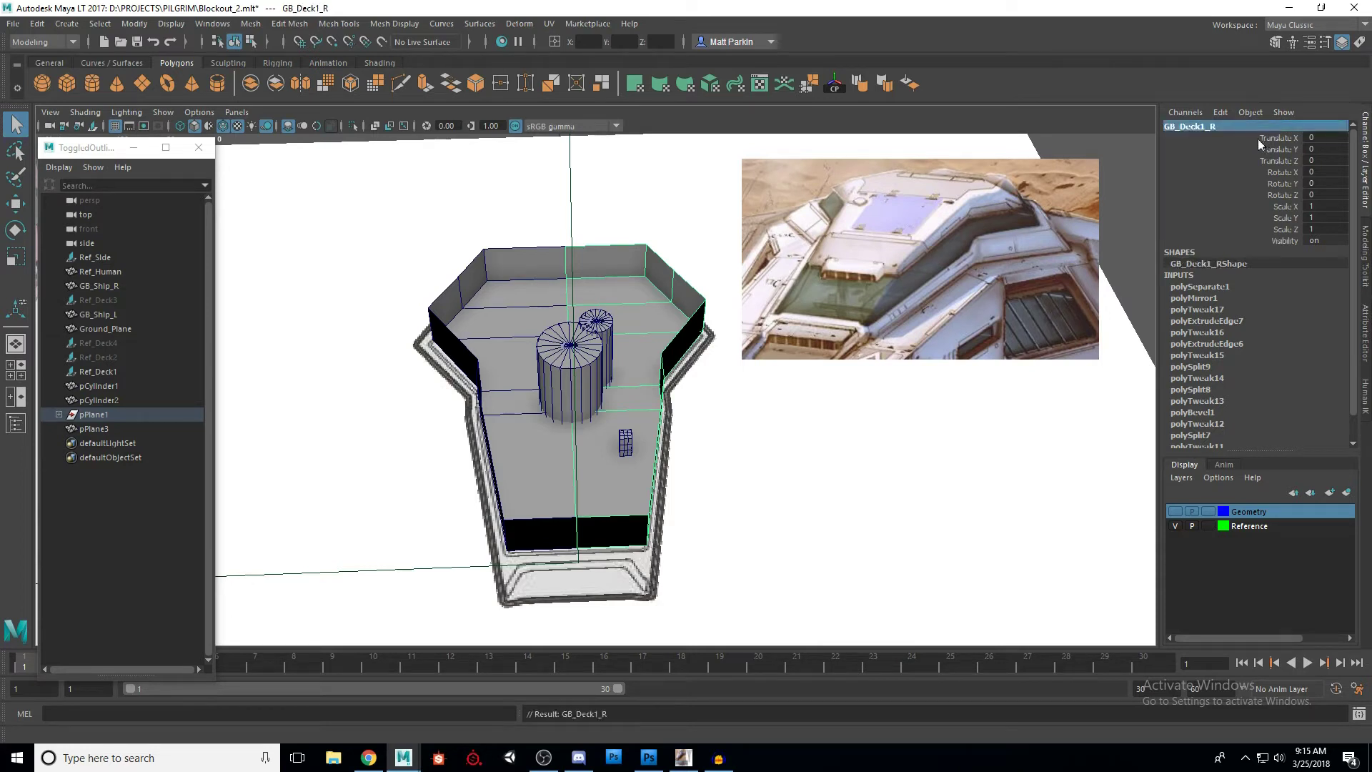
Step: Rename the mirrored deck half to GB_Deck1_L
left_click(516, 280)
double_click(1189, 129)
type("G")
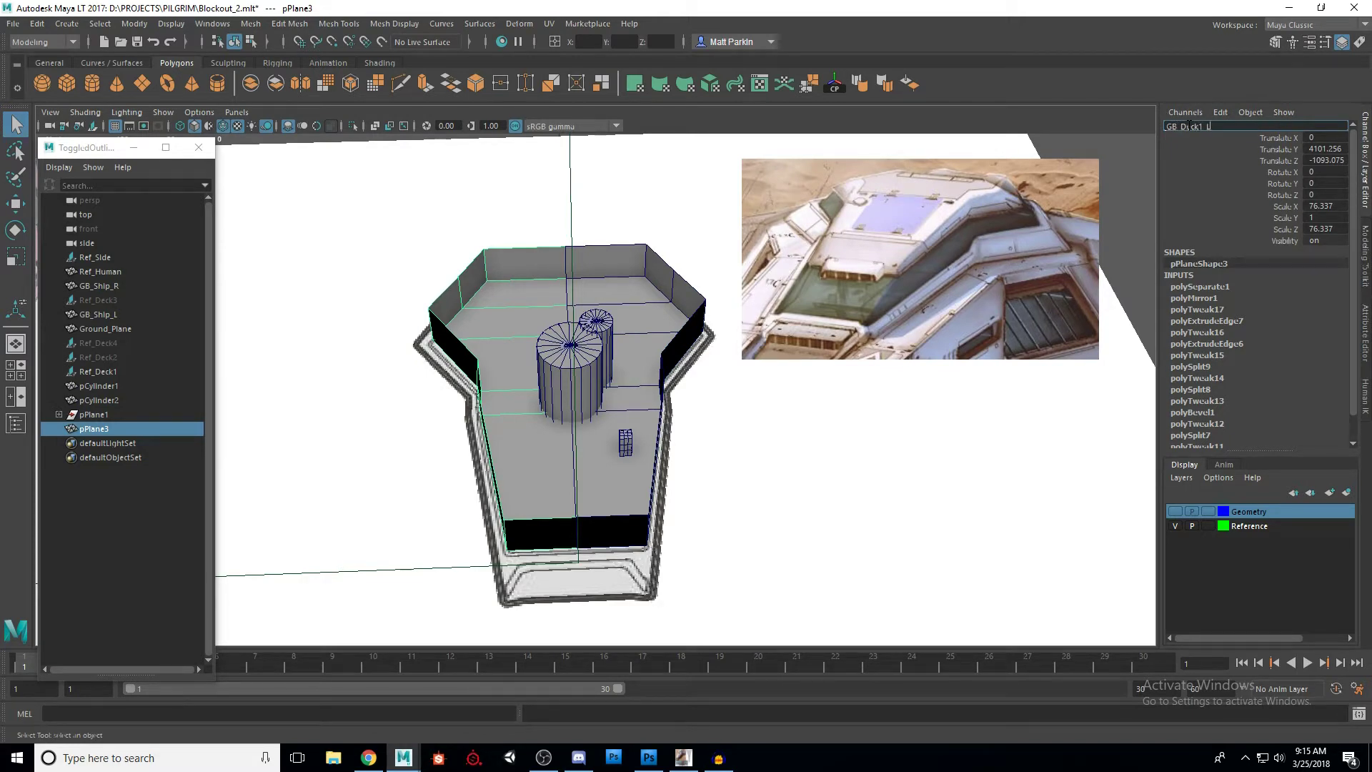
type("B_Deck1_L")
key("Return")
left_click_drag(624, 349, 556, 351, "alt")
scroll(555, 350, "up", 3)
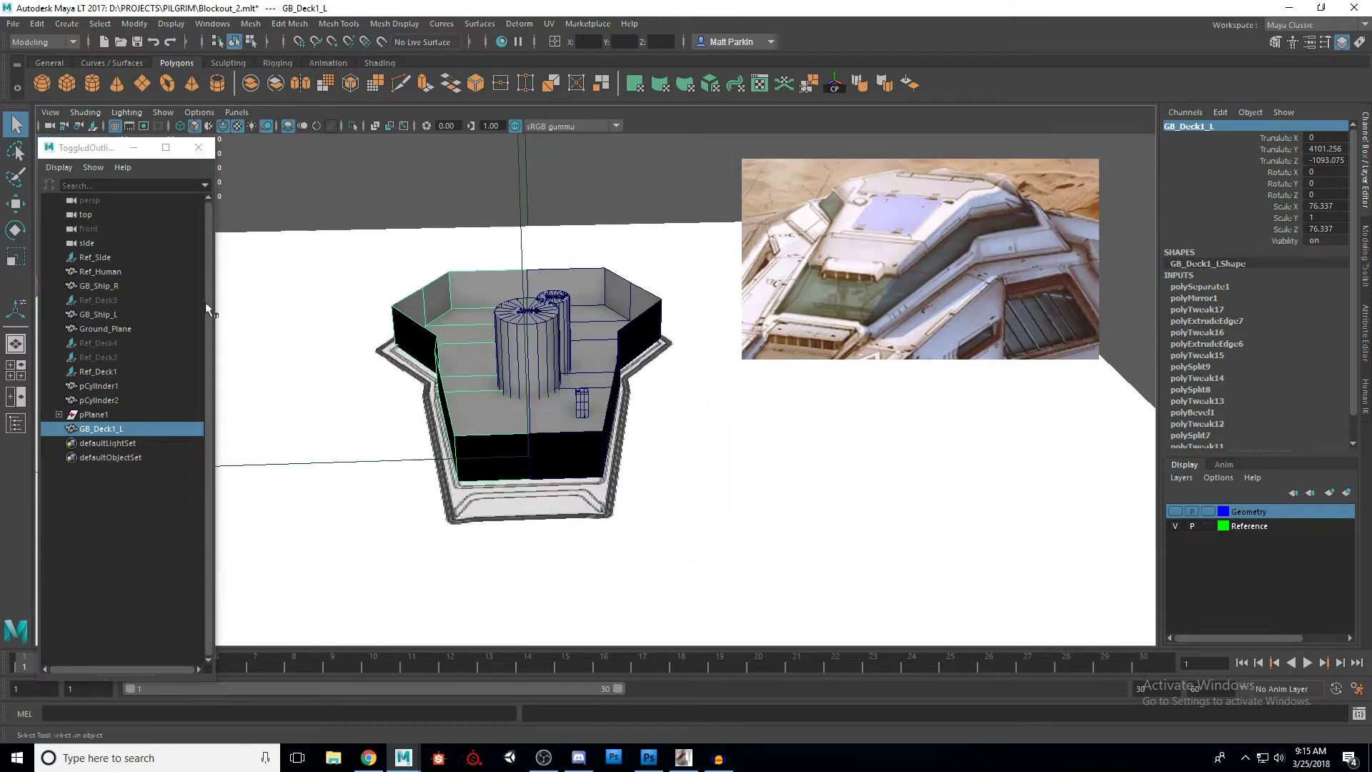
Step: Compare the two ship halves with the two deck halves by selecting them in turn, and clear the selection
left_click(117, 287)
left_click(119, 315)
left_click(578, 294)
left_click(489, 290)
mouse_move(576, 356)
left_mouse_down("alt")
mouse_move(529, 365)
mouse_move(479, 348)
mouse_move(576, 358)
left_mouse_up("alt")
left_click_drag(626, 413, 546, 394, "alt")
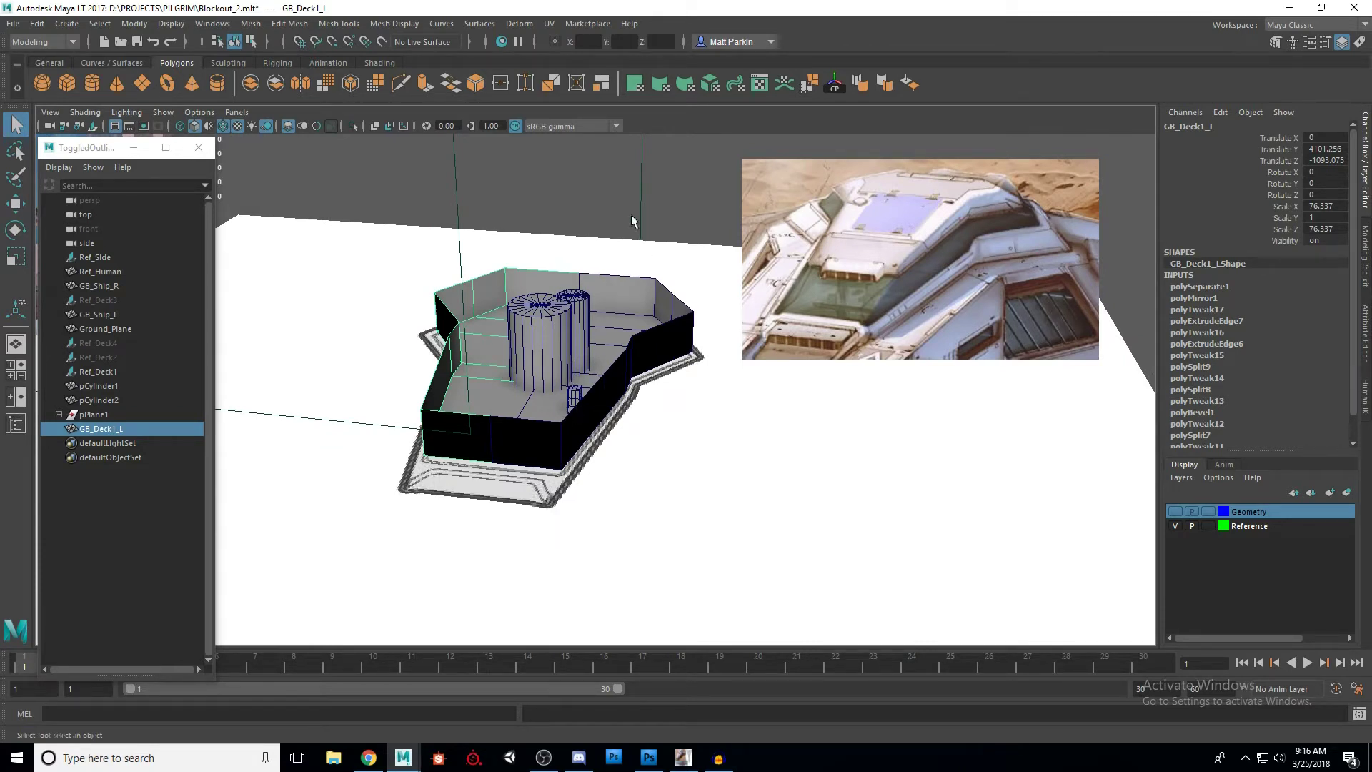
left_click(640, 307, "shift")
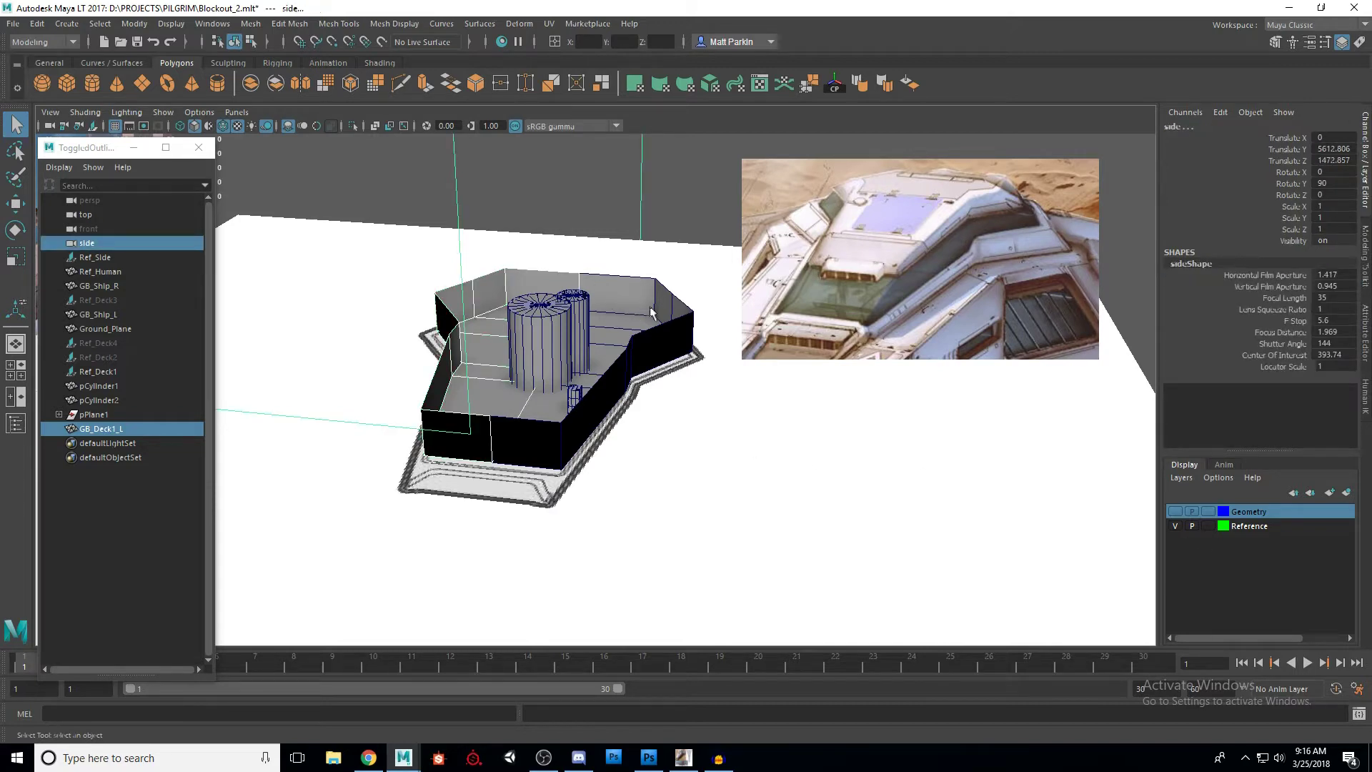
left_click(697, 213)
scroll(443, 282, "up", 2)
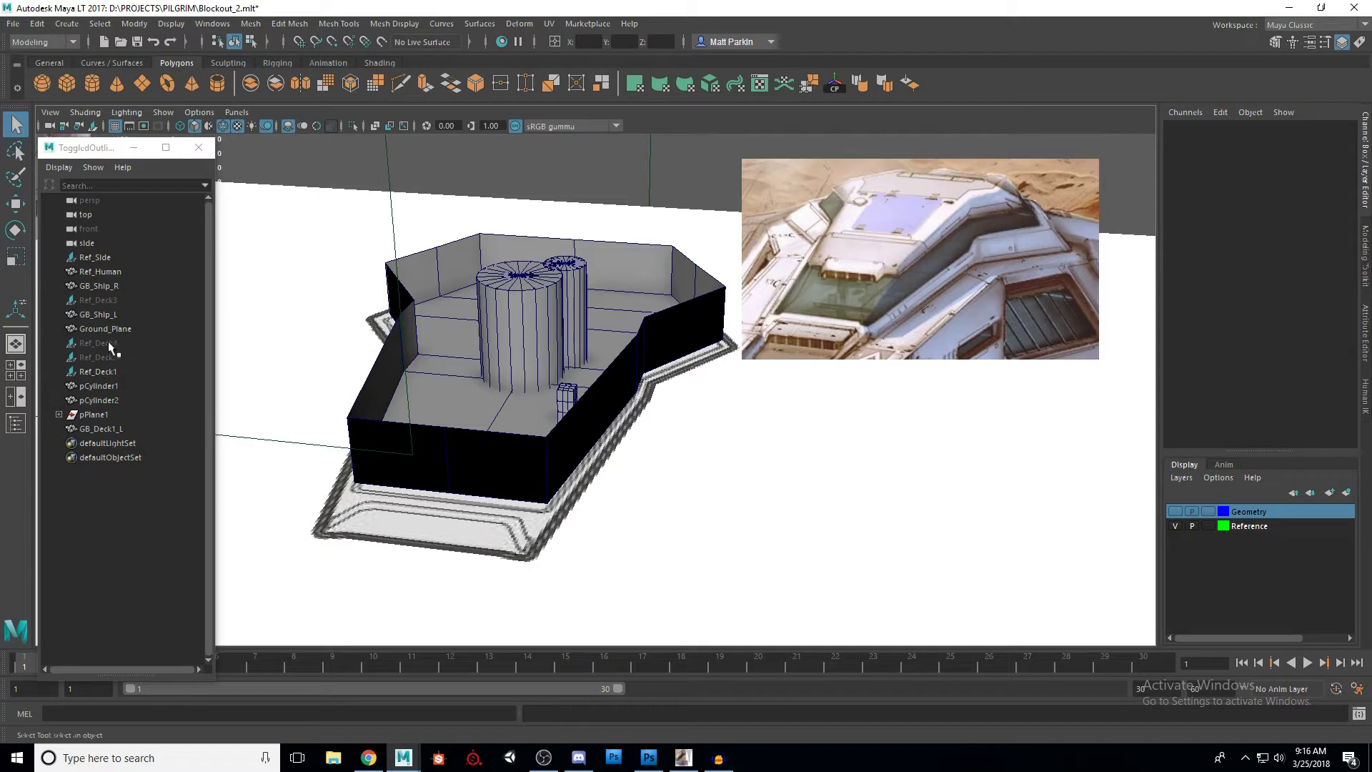
Step: Locate GB_Deck1_R inside the pPlane1 group and delete its construction history
left_click(99, 429)
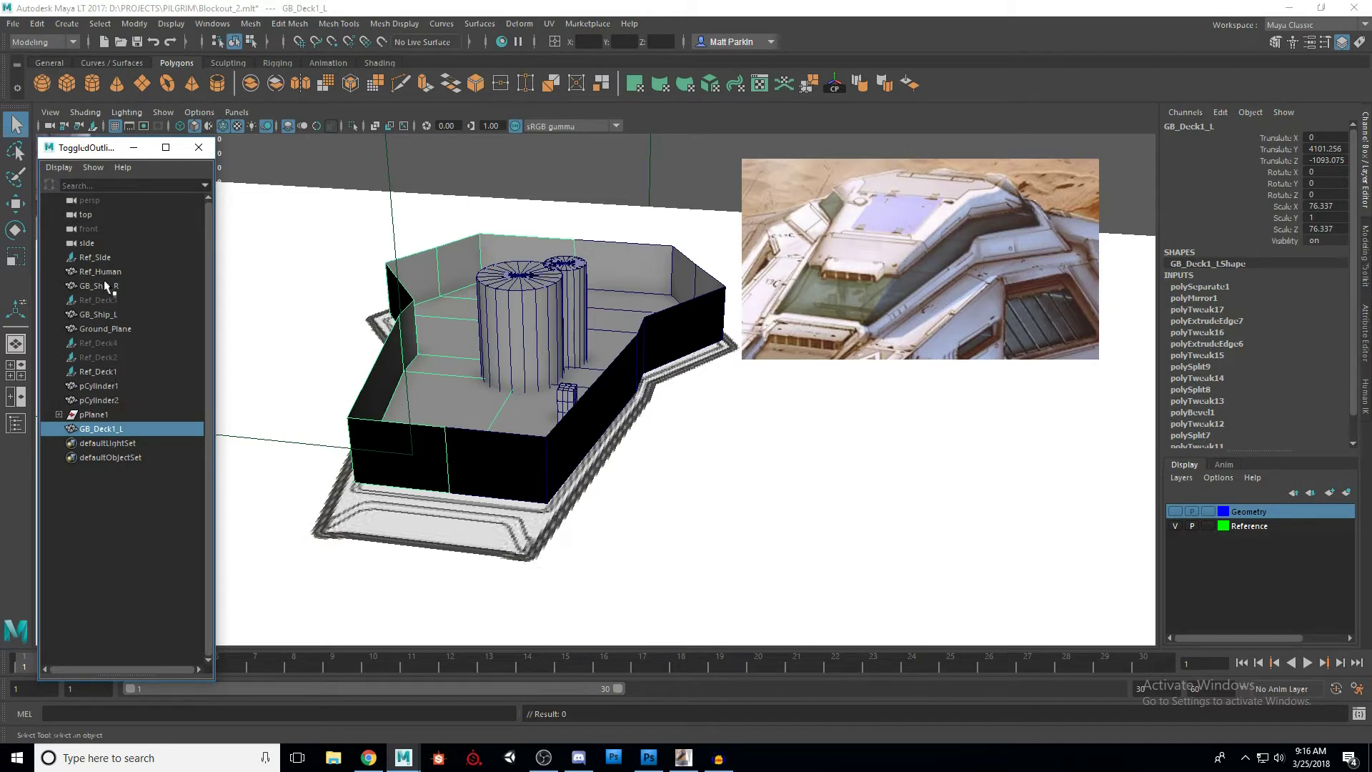
scroll(601, 279, "up", 3)
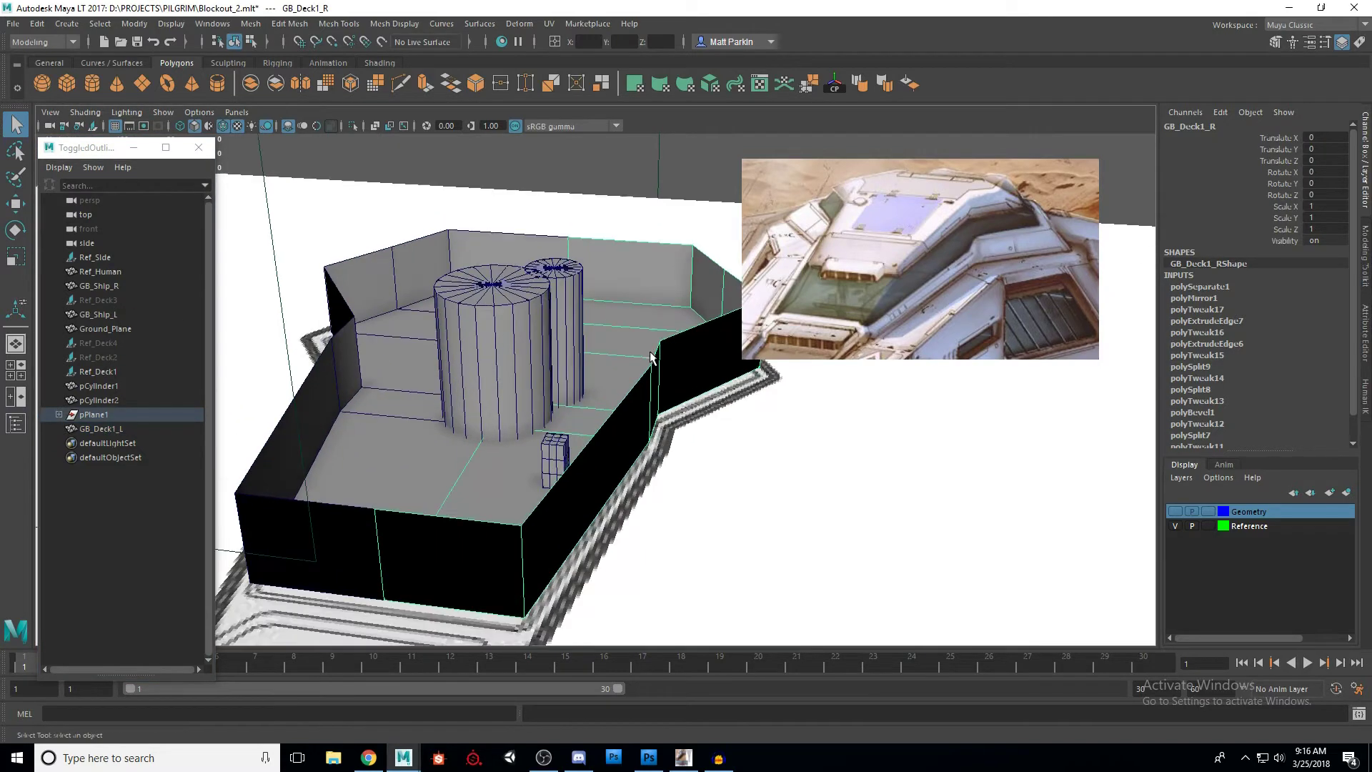
left_click(629, 259)
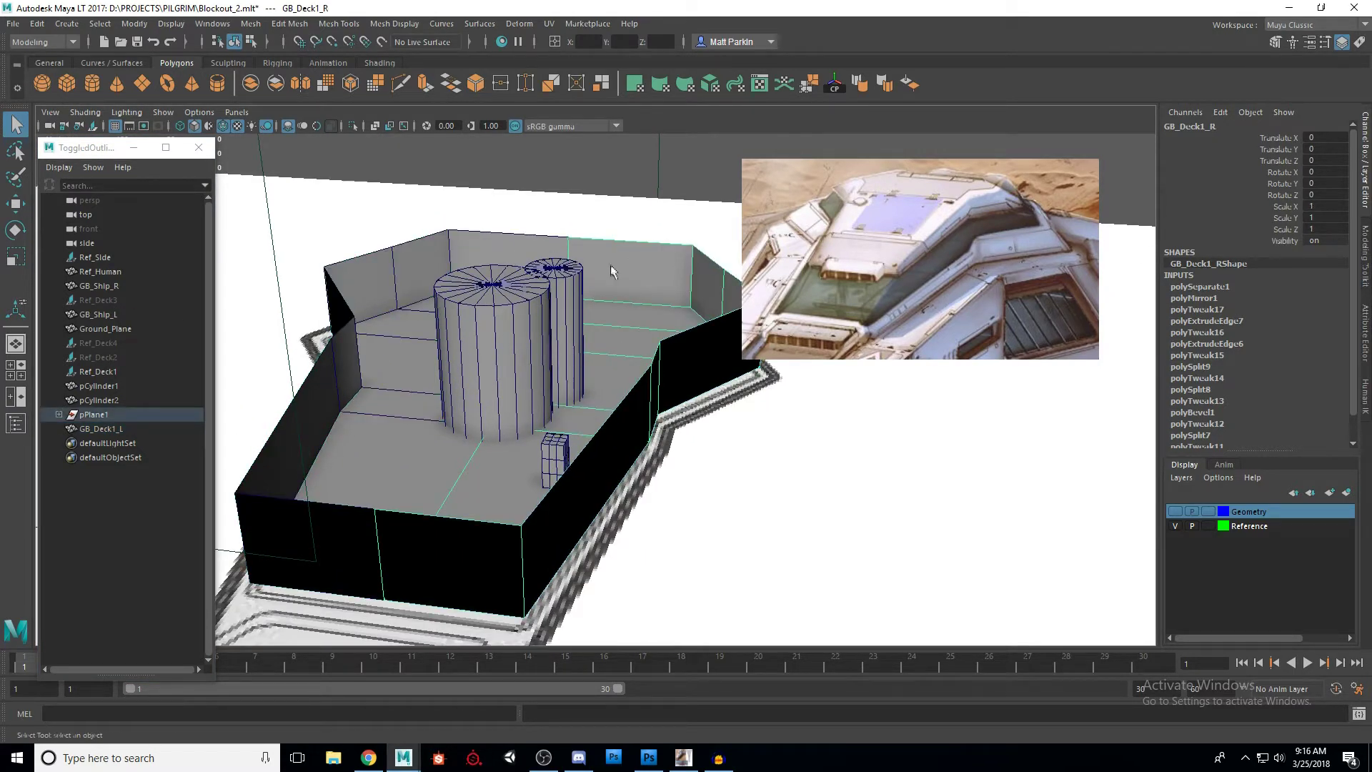
left_click(59, 415)
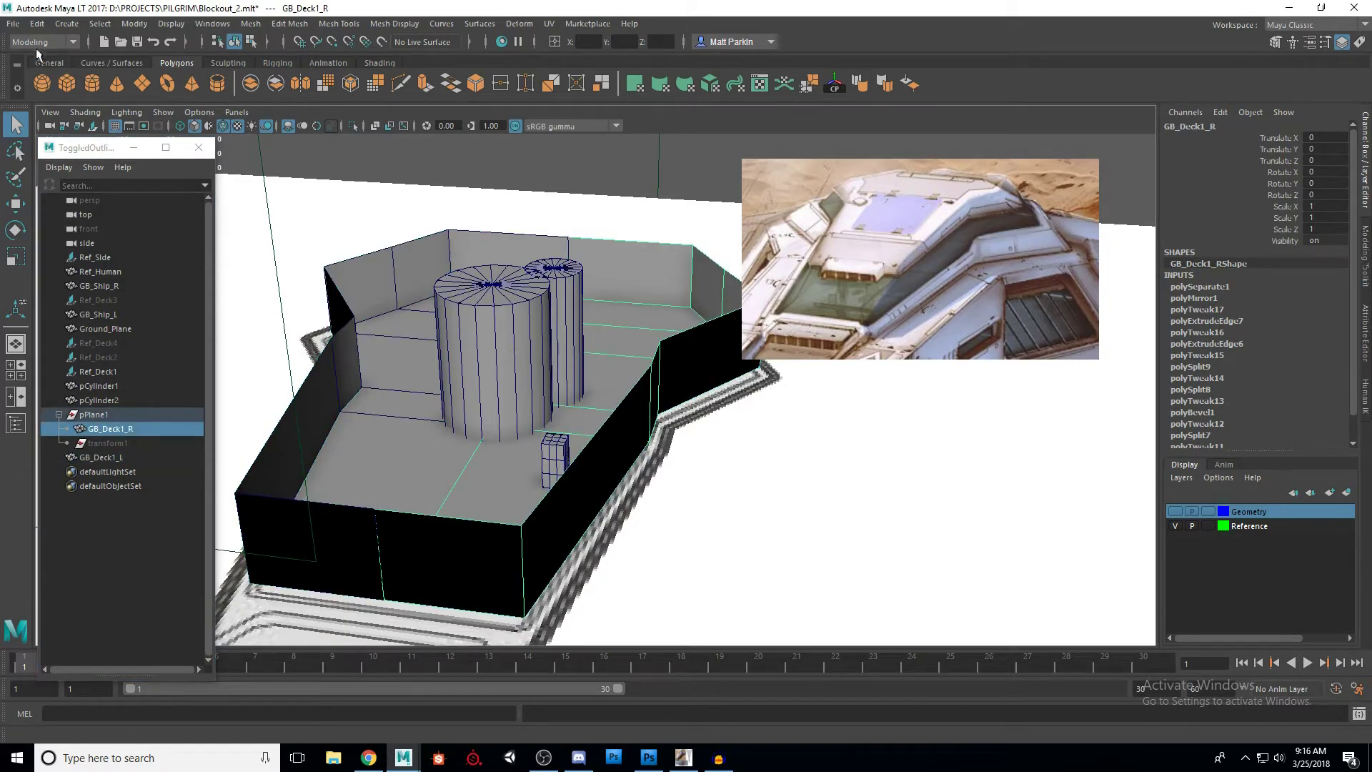
left_click(37, 24)
mouse_move(179, 193)
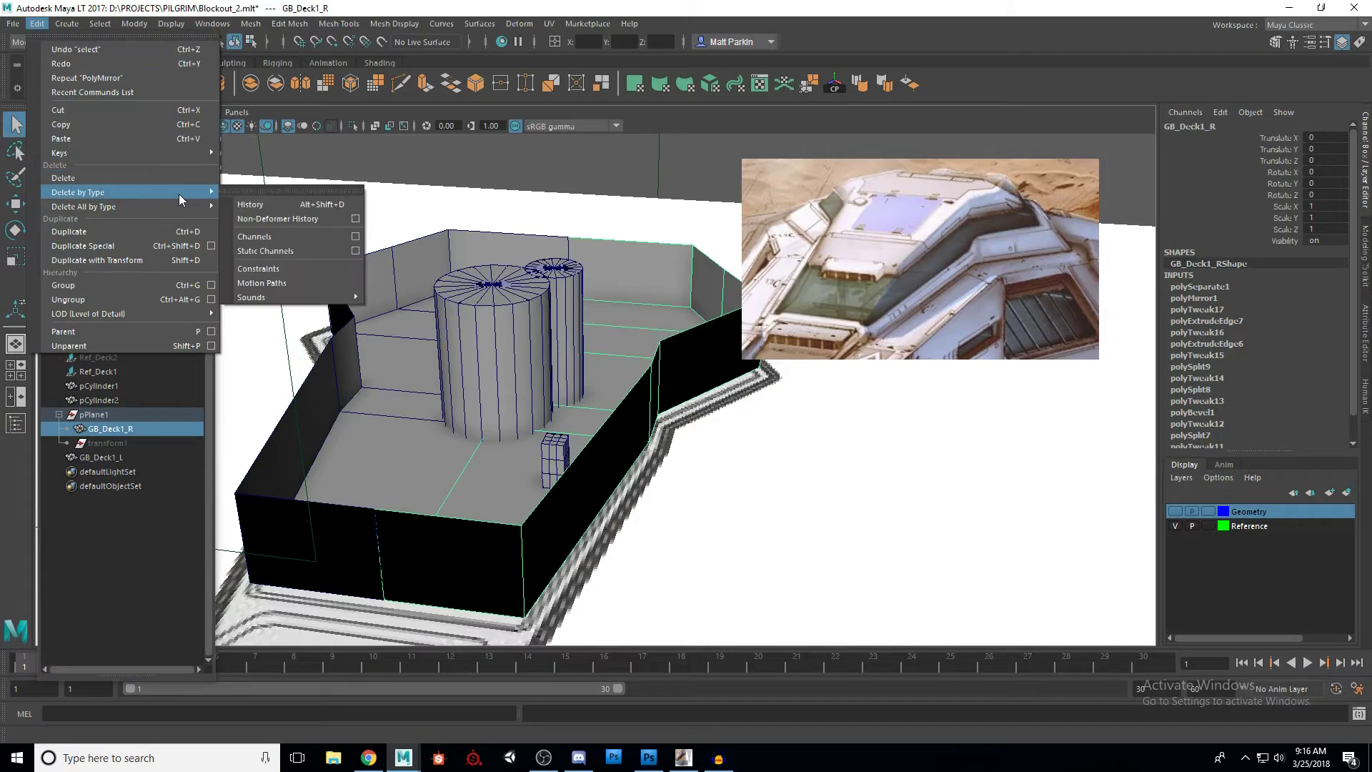
left_click(258, 205)
Step: Create a new display layer and add both halves of the deck to it
left_click(520, 249)
left_click(652, 256)
left_click(514, 244, "shift")
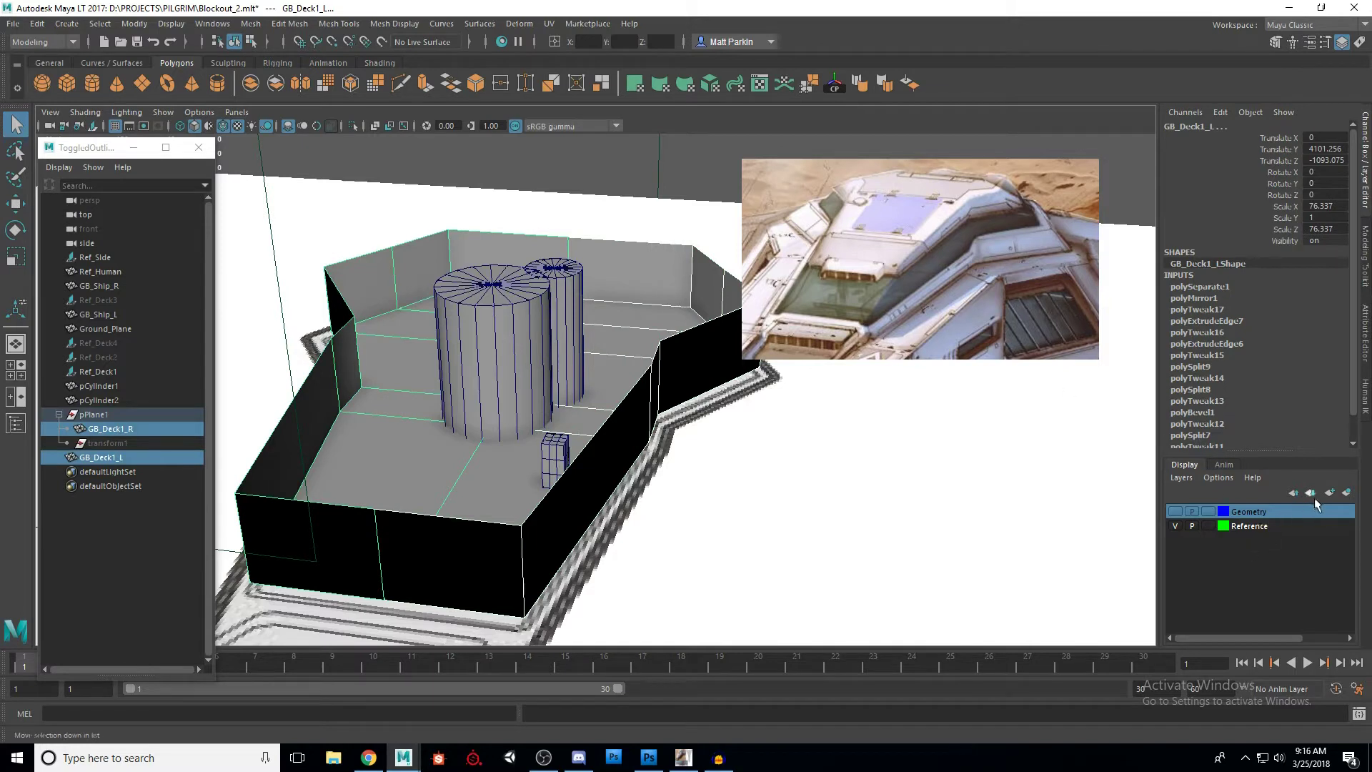
left_click(1340, 494)
left_click(1249, 513)
right_click(1246, 513)
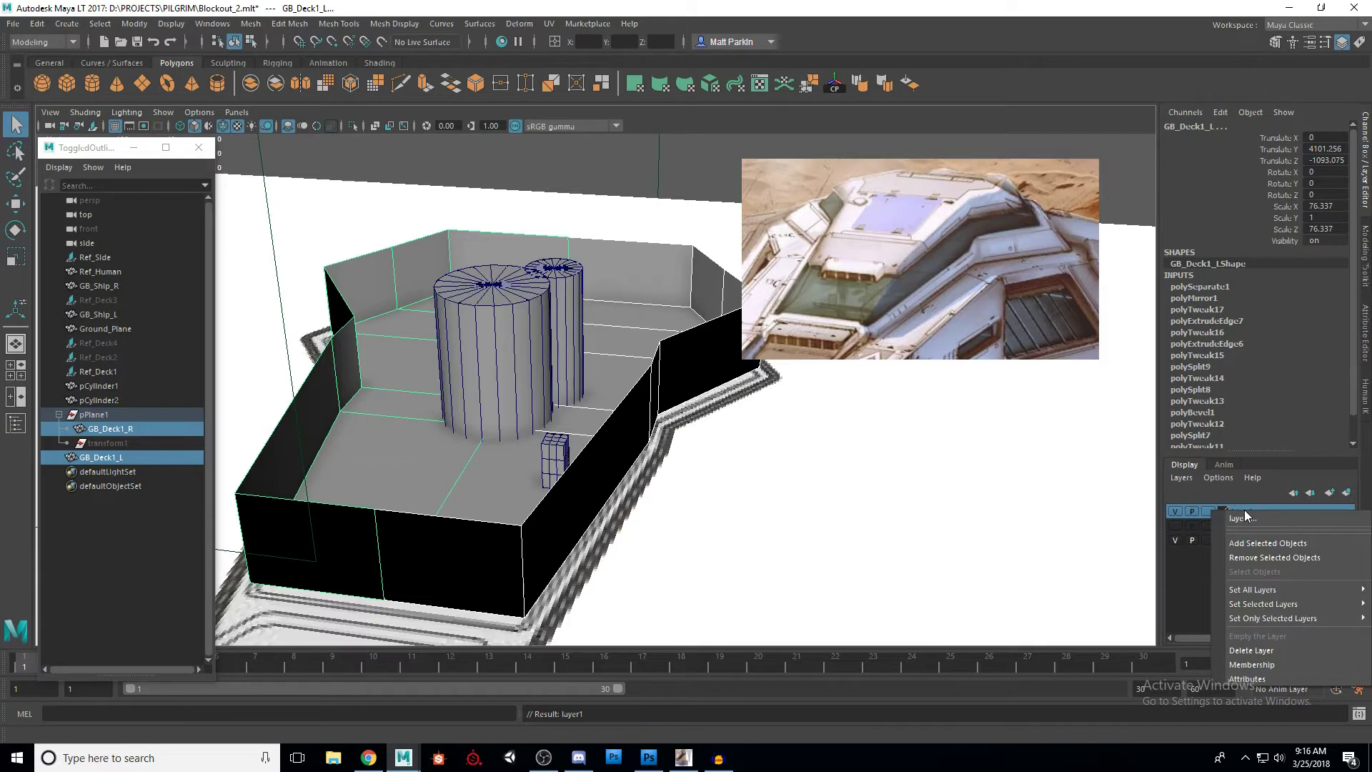
left_click(1274, 542)
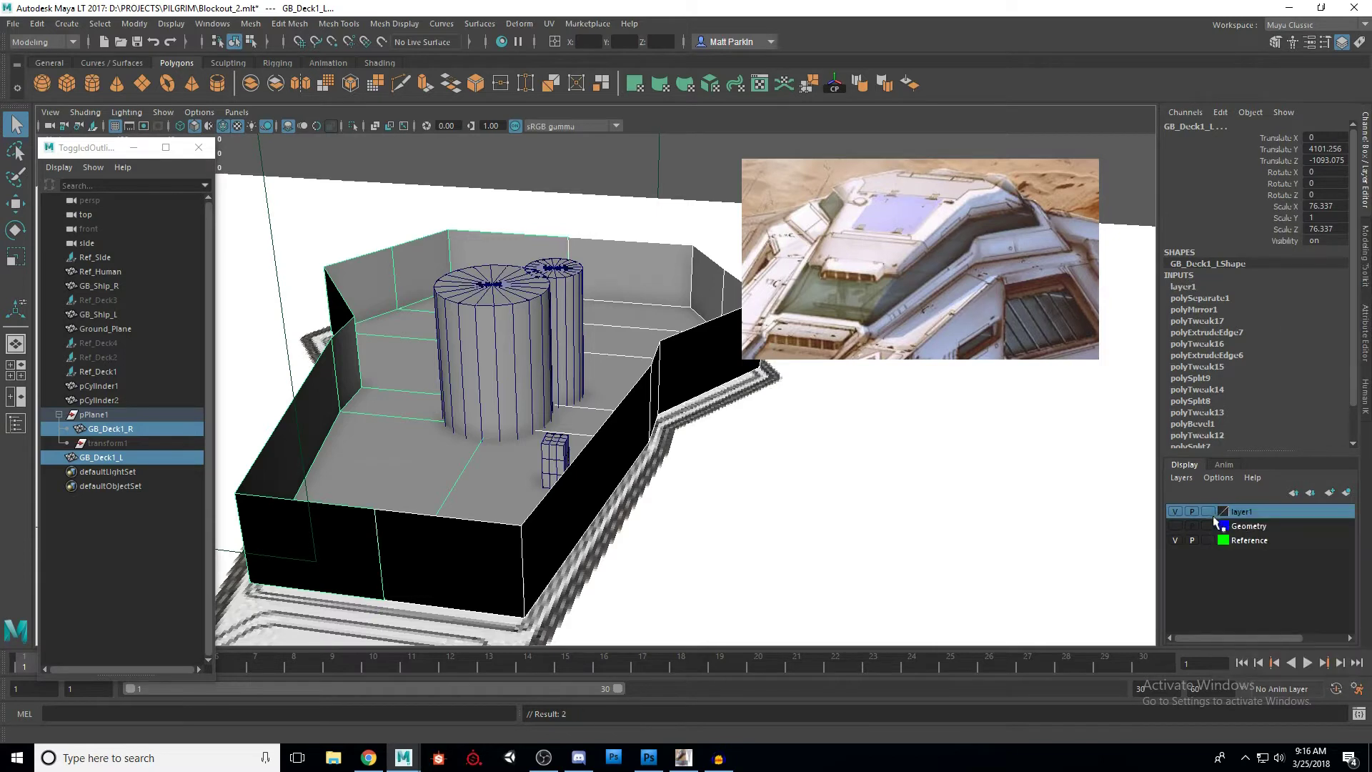
Step: Toggle the new layer's visibility to test it, and rename the layer Deck1
left_click(1175, 511)
left_click(1175, 511)
double_click(1249, 512)
left_click_drag(699, 293, 614, 295)
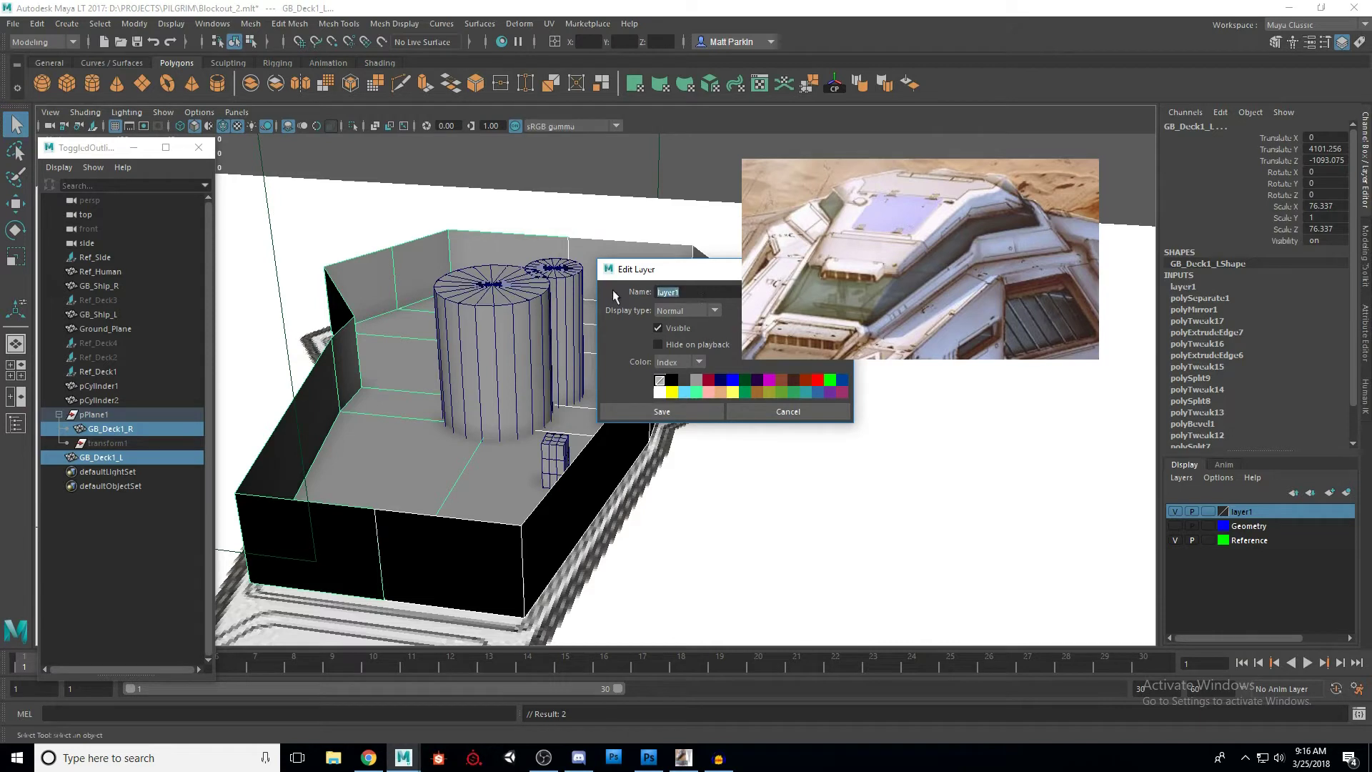
type("Deck1")
left_click(685, 411)
Step: Hide and show the Deck1 layer to examine the deck blockout against its floor plan
scroll(711, 392, "down", 5)
left_click_drag(710, 392, 653, 420, "alt")
scroll(684, 424, "up", 4)
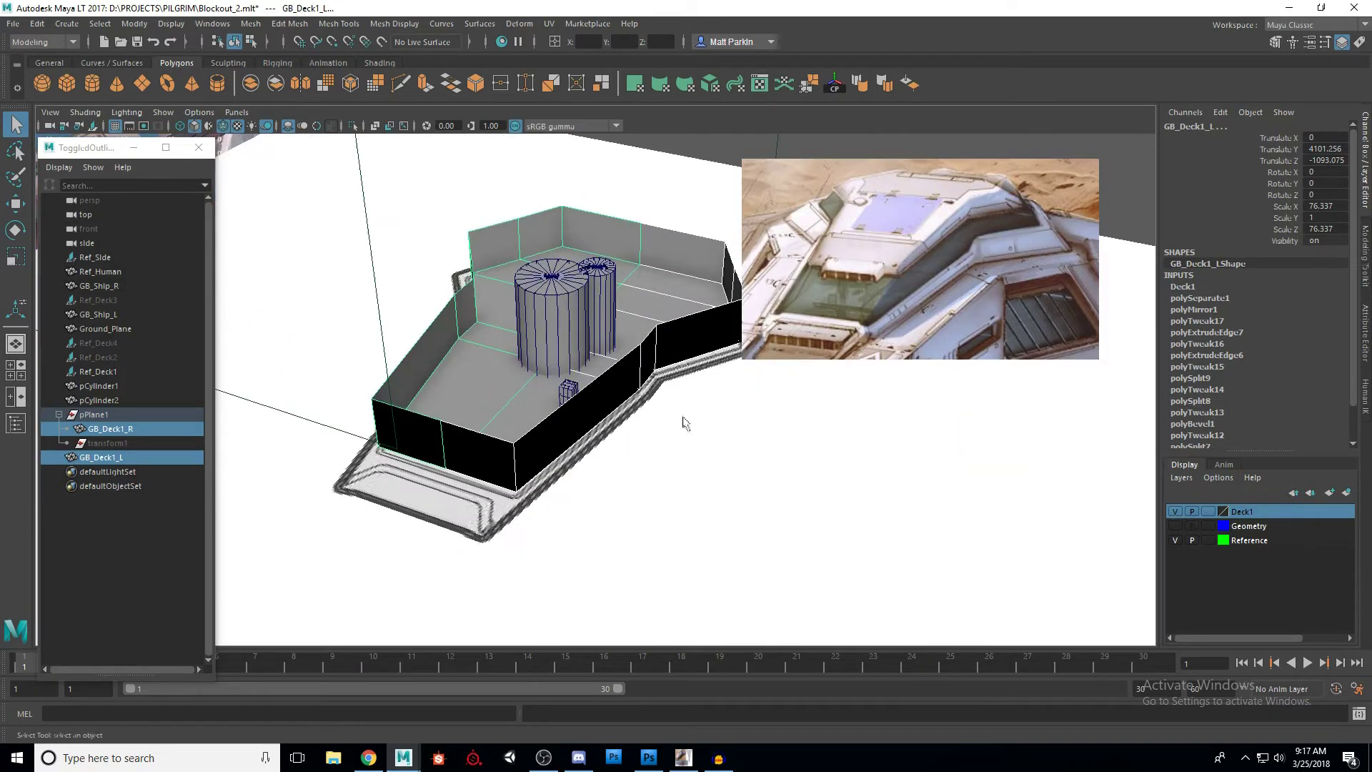
left_click(1178, 511)
mouse_move(689, 435)
left_mouse_down("alt")
mouse_move(882, 426)
mouse_move(703, 456)
mouse_move(634, 429)
mouse_move(669, 441)
mouse_move(817, 432)
mouse_move(693, 438)
left_mouse_up("alt")
left_click(1177, 512)
scroll(686, 440, "down", 5)
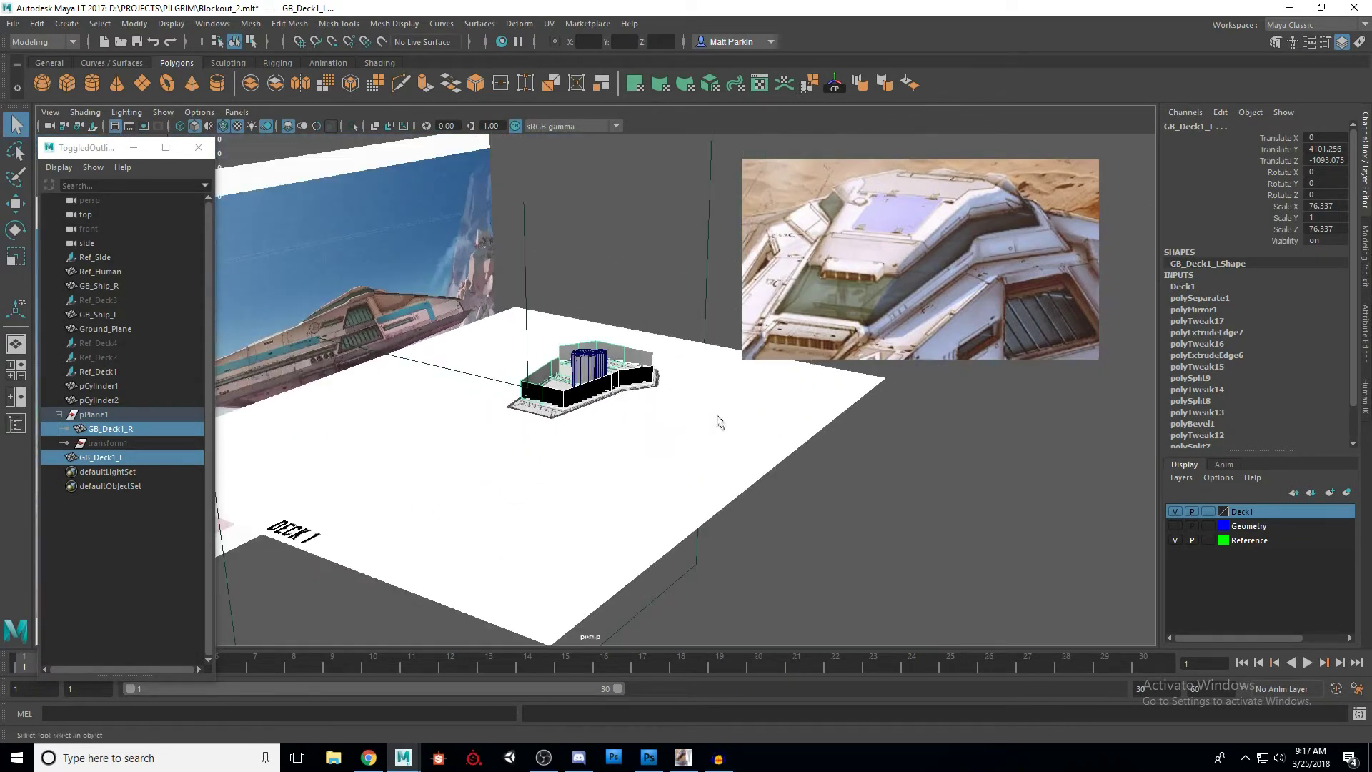
Step: Clear the floating reference picture from the view, select the two shaft cylinders and frame them from above
left_click_drag(905, 268, 779, 323)
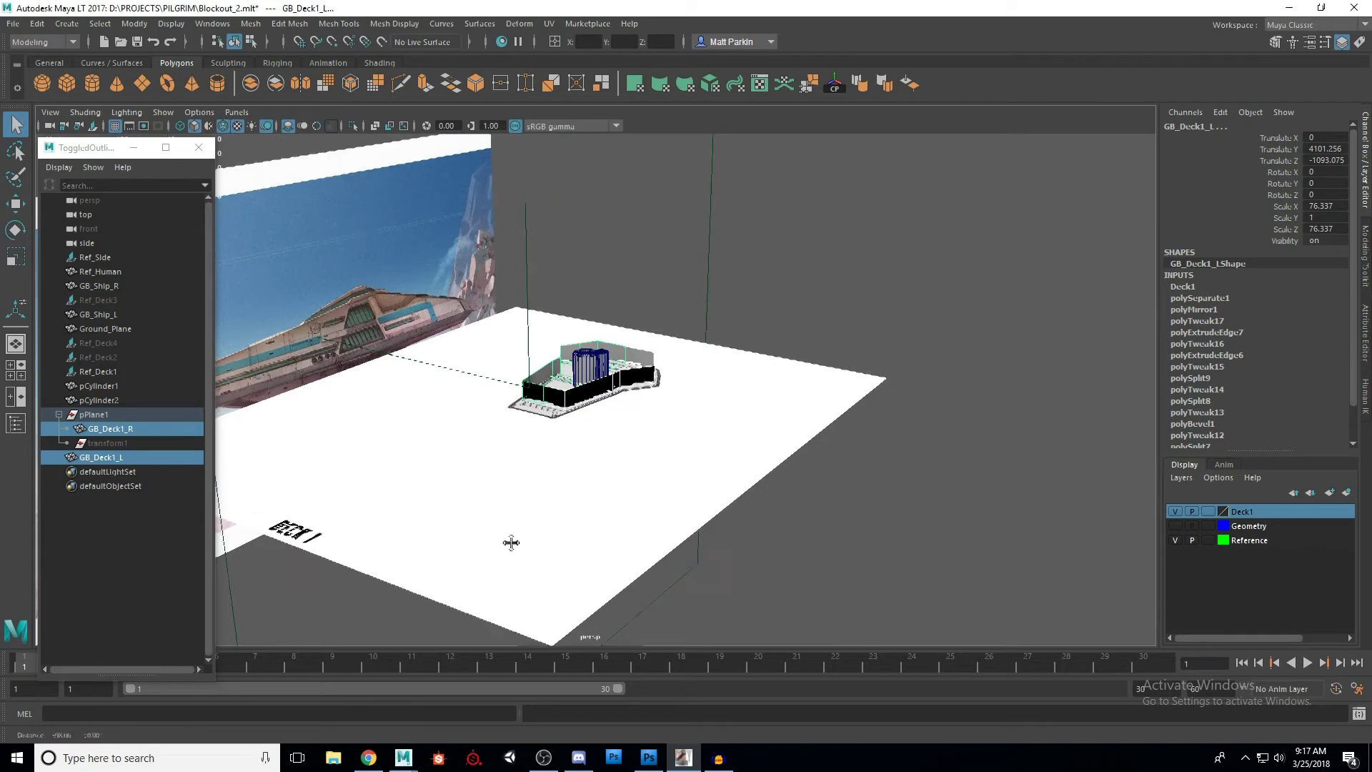
scroll(500, 539, "up", 10)
mouse_move(544, 414)
left_mouse_down("alt")
mouse_move(601, 365)
mouse_move(664, 358)
mouse_move(677, 388)
mouse_move(643, 346)
mouse_move(626, 373)
mouse_move(646, 232)
mouse_move(618, 397)
mouse_move(687, 441)
mouse_move(717, 392)
mouse_move(680, 419)
mouse_move(481, 401)
mouse_move(697, 329)
mouse_move(604, 379)
mouse_move(674, 409)
mouse_move(629, 386)
mouse_move(559, 422)
left_mouse_up("alt")
left_click(614, 351)
left_click(650, 338, "shift")
key("r")
key("w")
left_click_drag(611, 373, 760, 515, "alt")
right_click_drag(760, 515, 615, 459, "alt")
key("f")
Step: Select the smaller shaft cylinder and shift its pivot away from it toward the deck's wide end
left_click(661, 328)
left_click_drag(615, 460, 686, 488, "alt")
scroll(631, 470, "up", 5)
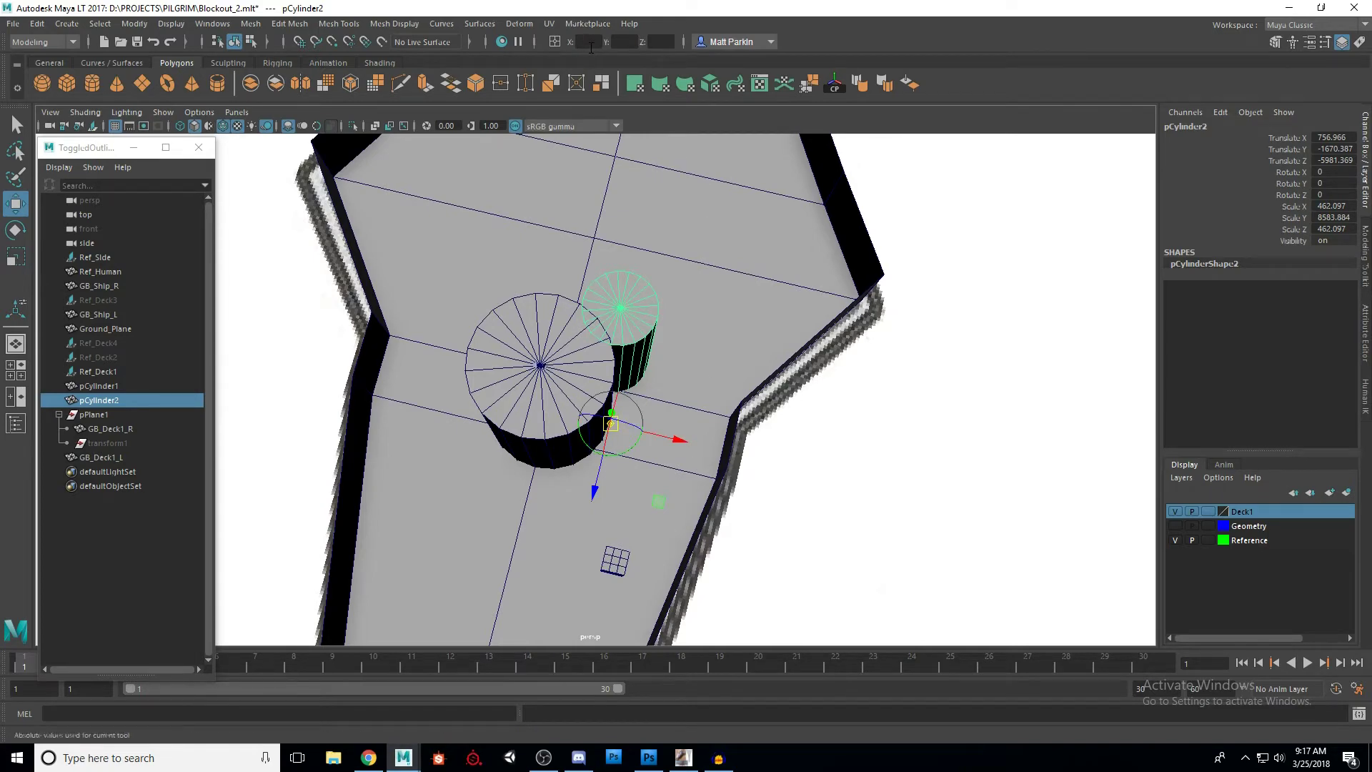
scroll(610, 221, "down", 10)
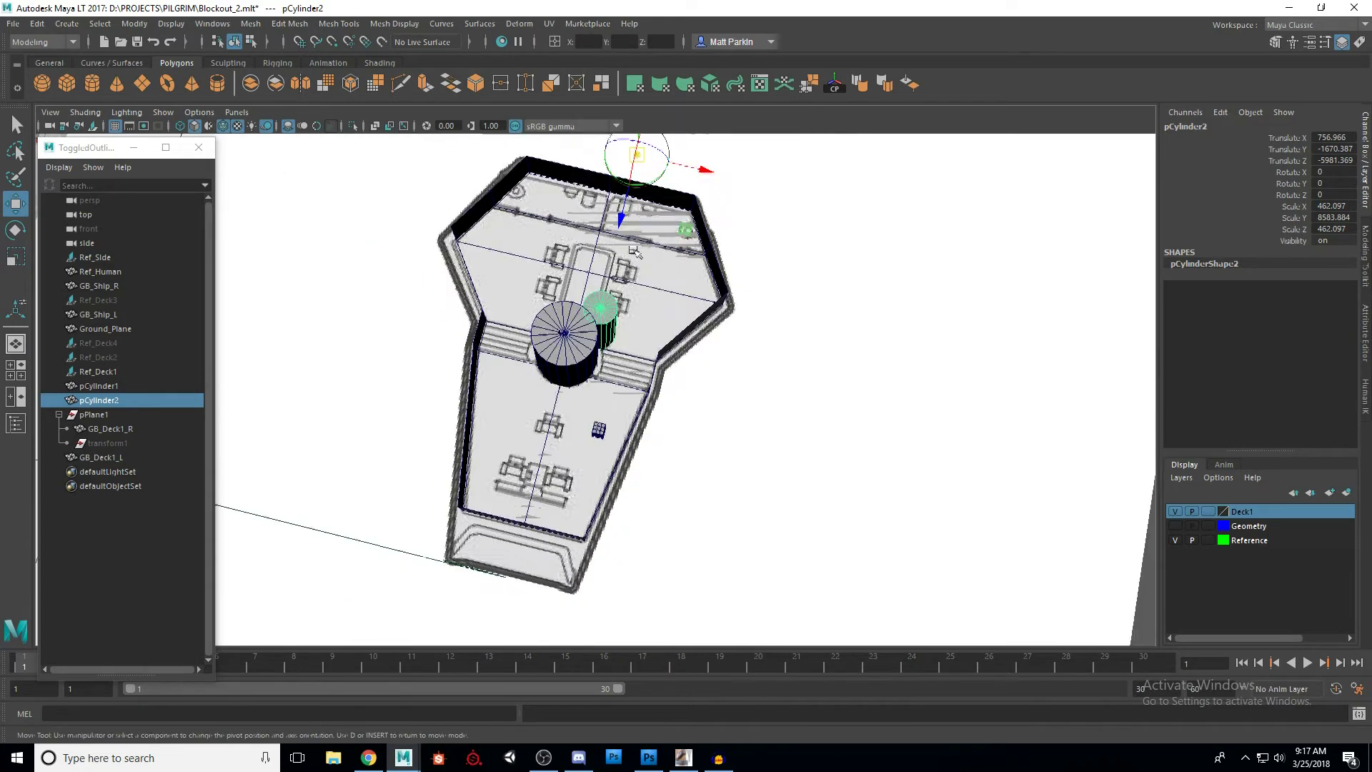
left_click_drag(610, 220, 644, 236, "alt")
left_click_drag(607, 322, 640, 328, "alt")
scroll(608, 321, "up", 3)
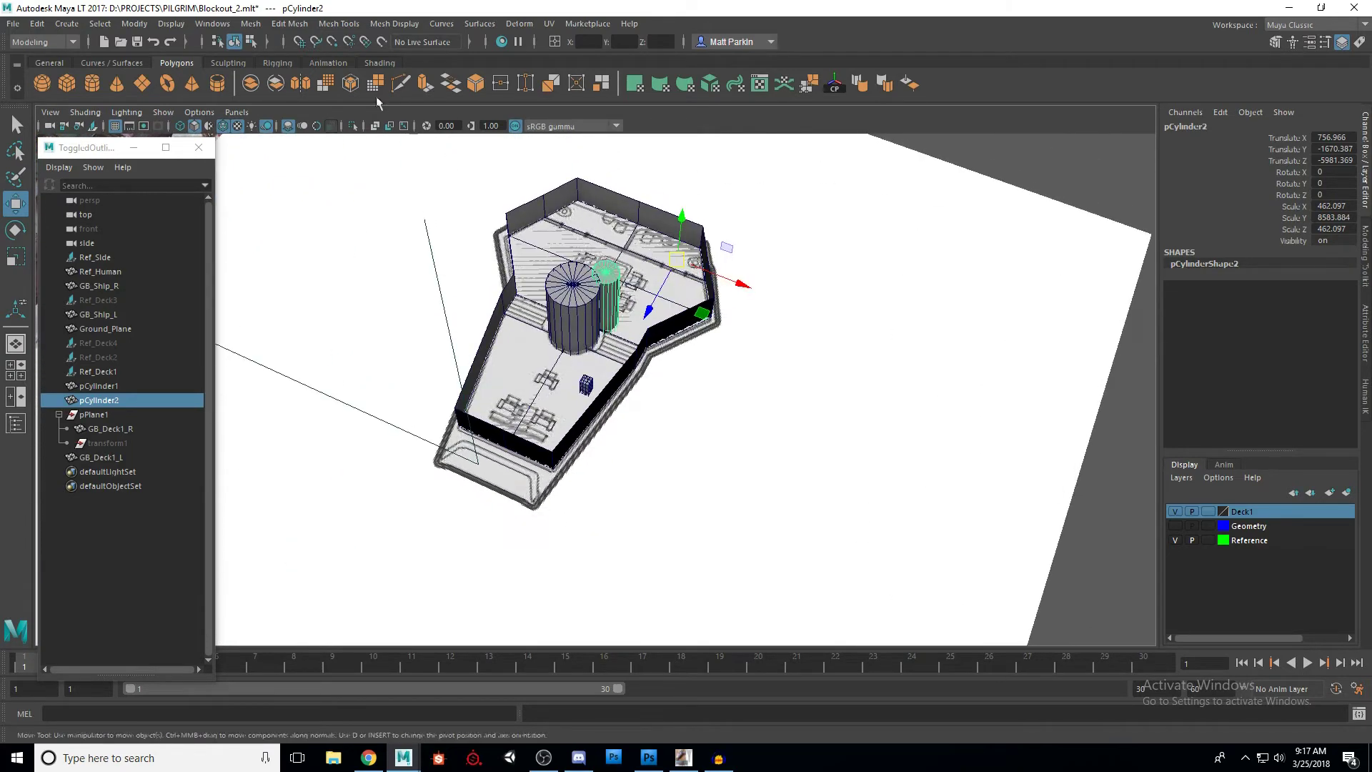
Step: Mirror the smaller shaft cylinder as a copy across the X axis about its object pivot, with offset 0
left_click(251, 24)
left_click(382, 213)
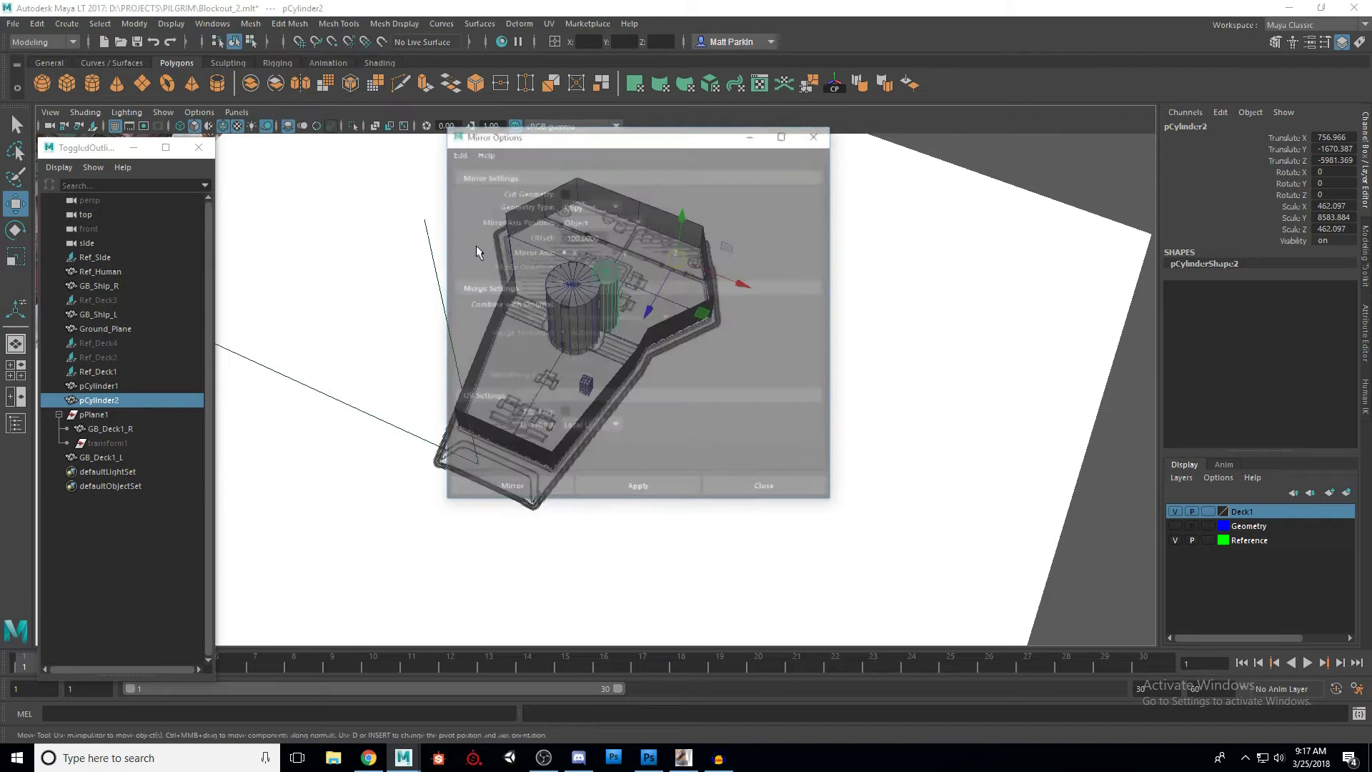
left_click_drag(692, 135, 969, 177)
left_click_drag(877, 278, 700, 292)
type("0")
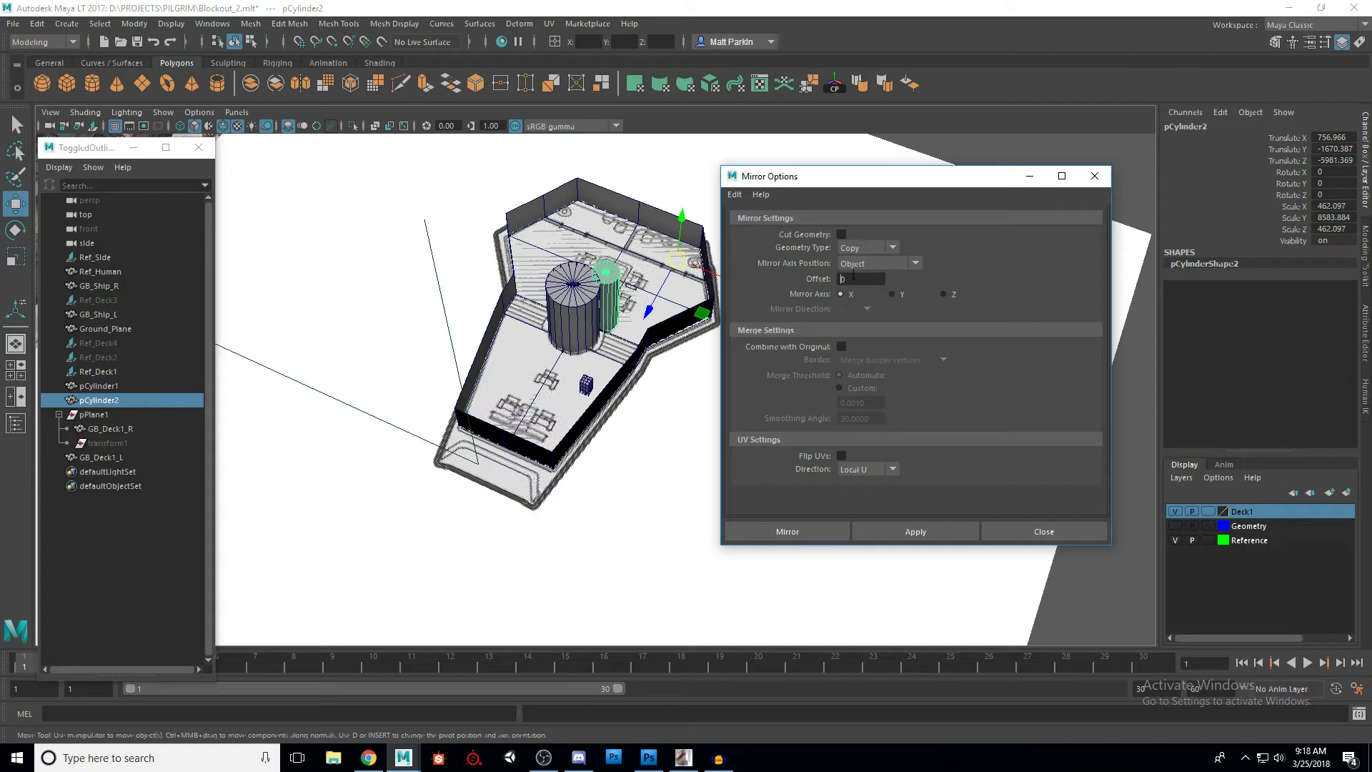
left_click_drag(887, 176, 850, 142)
left_click(880, 497)
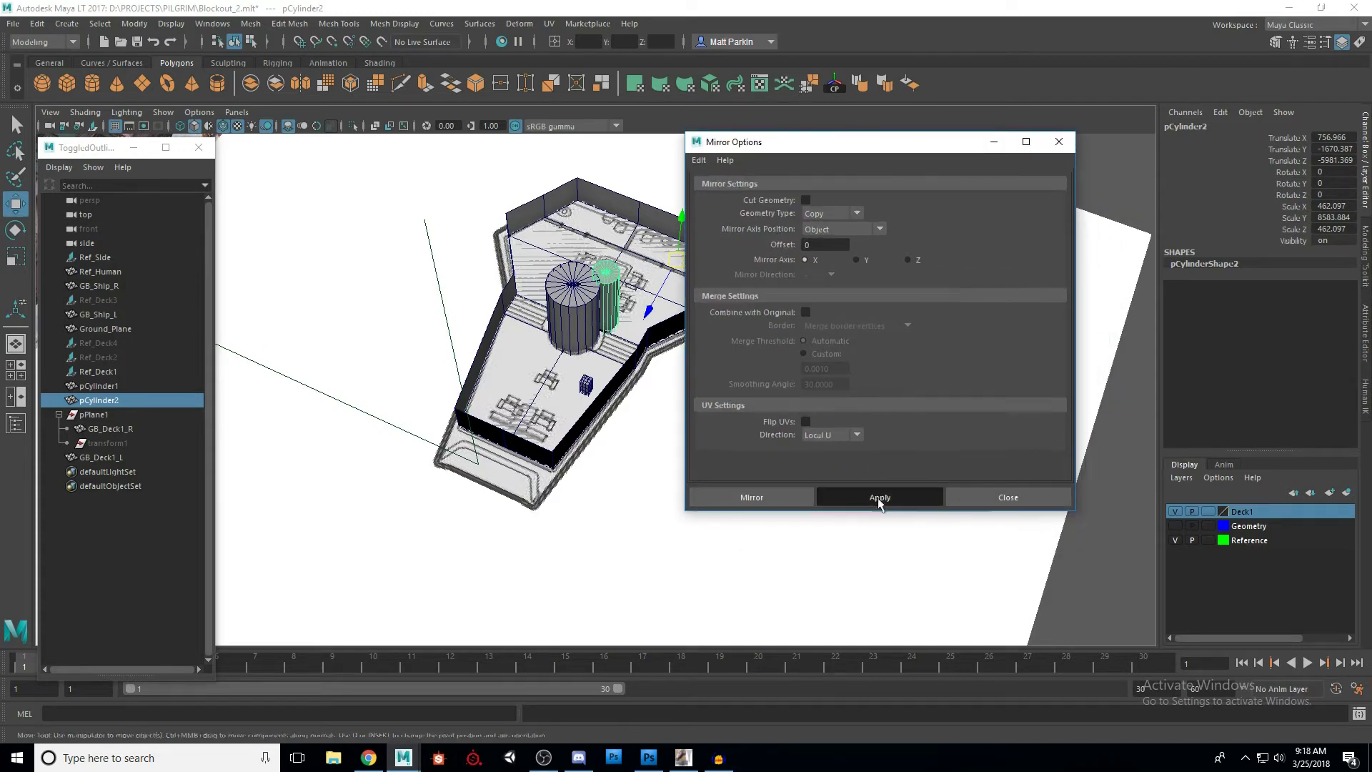
left_click(1008, 497)
Step: Select the shaft cylinders in turn and examine the mirrored arrangement from below, the side and above
left_click_drag(801, 436, 768, 418, "alt")
key("q")
left_click(801, 486)
left_click(697, 426)
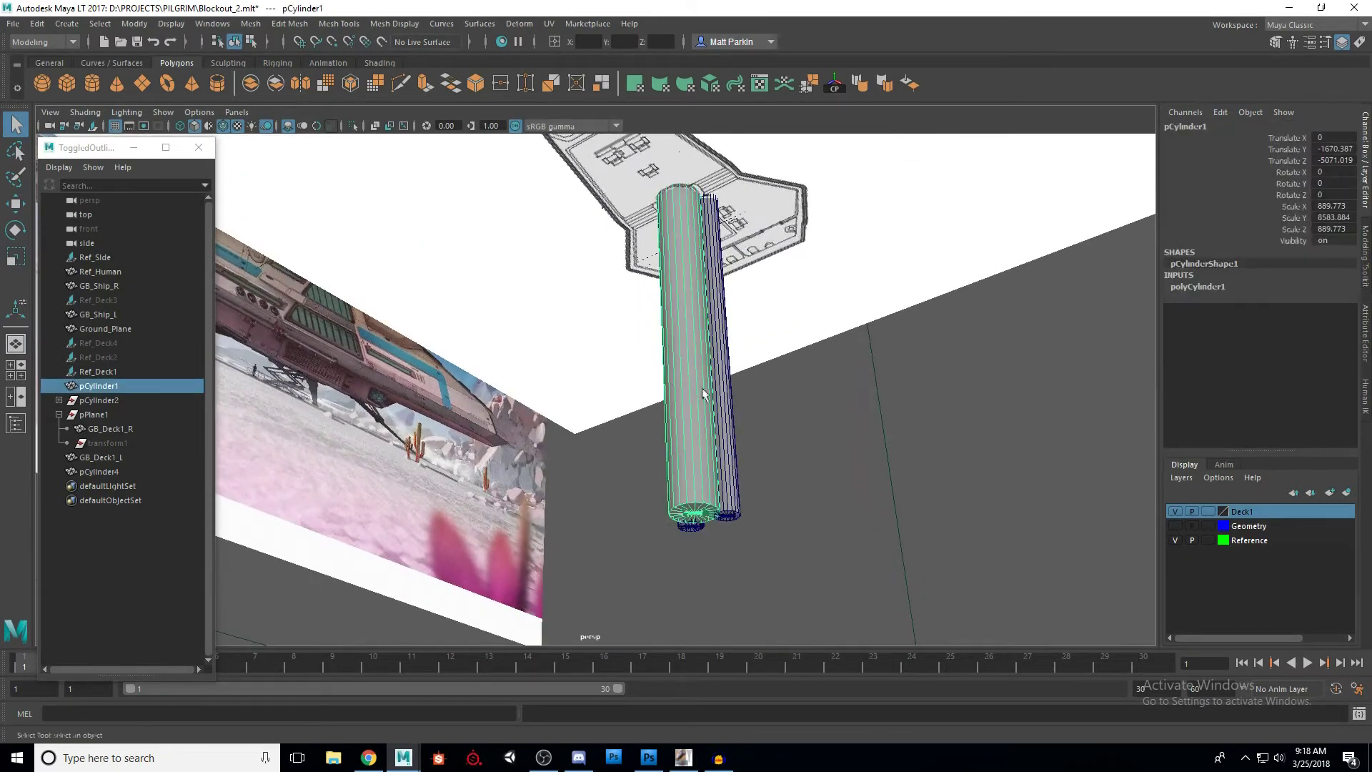
left_click_drag(749, 487, 576, 496, "alt")
left_click(575, 454)
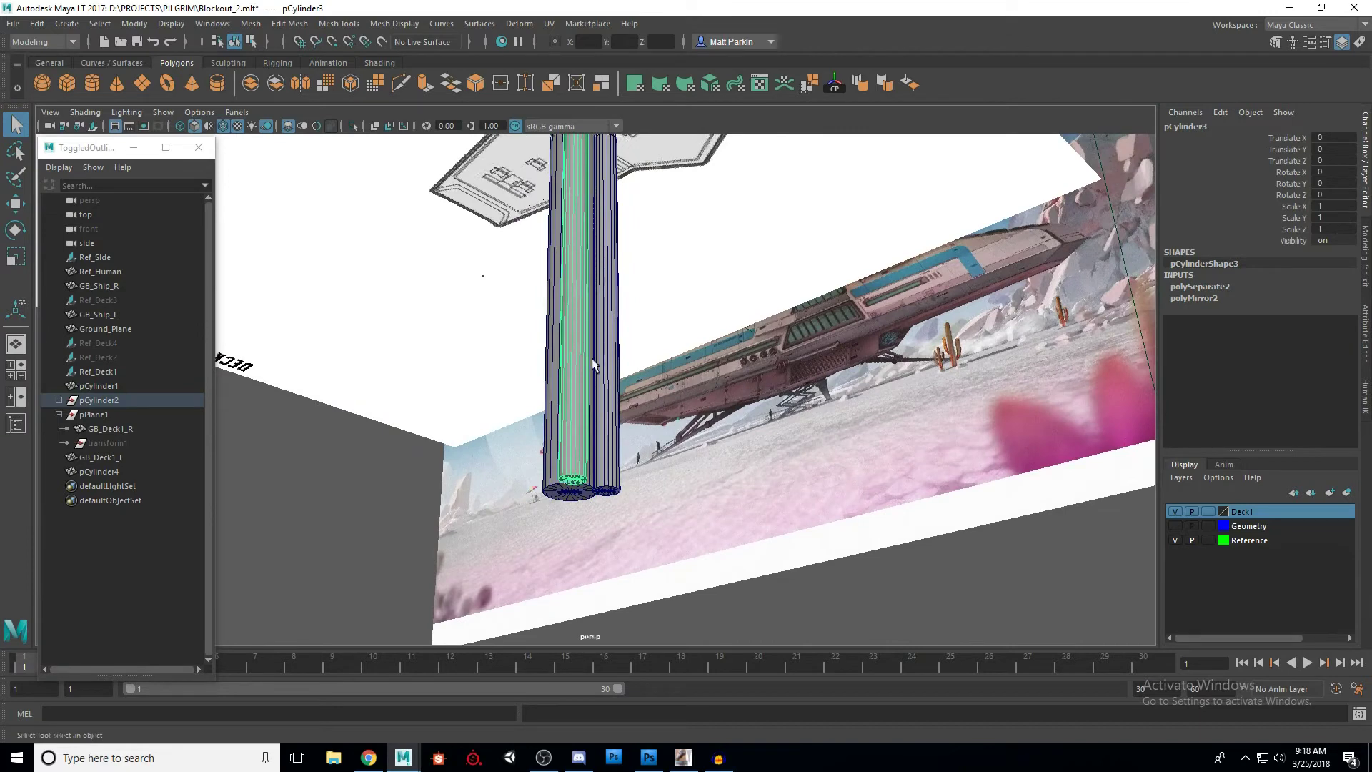
left_click_drag(593, 394, 701, 401, "alt")
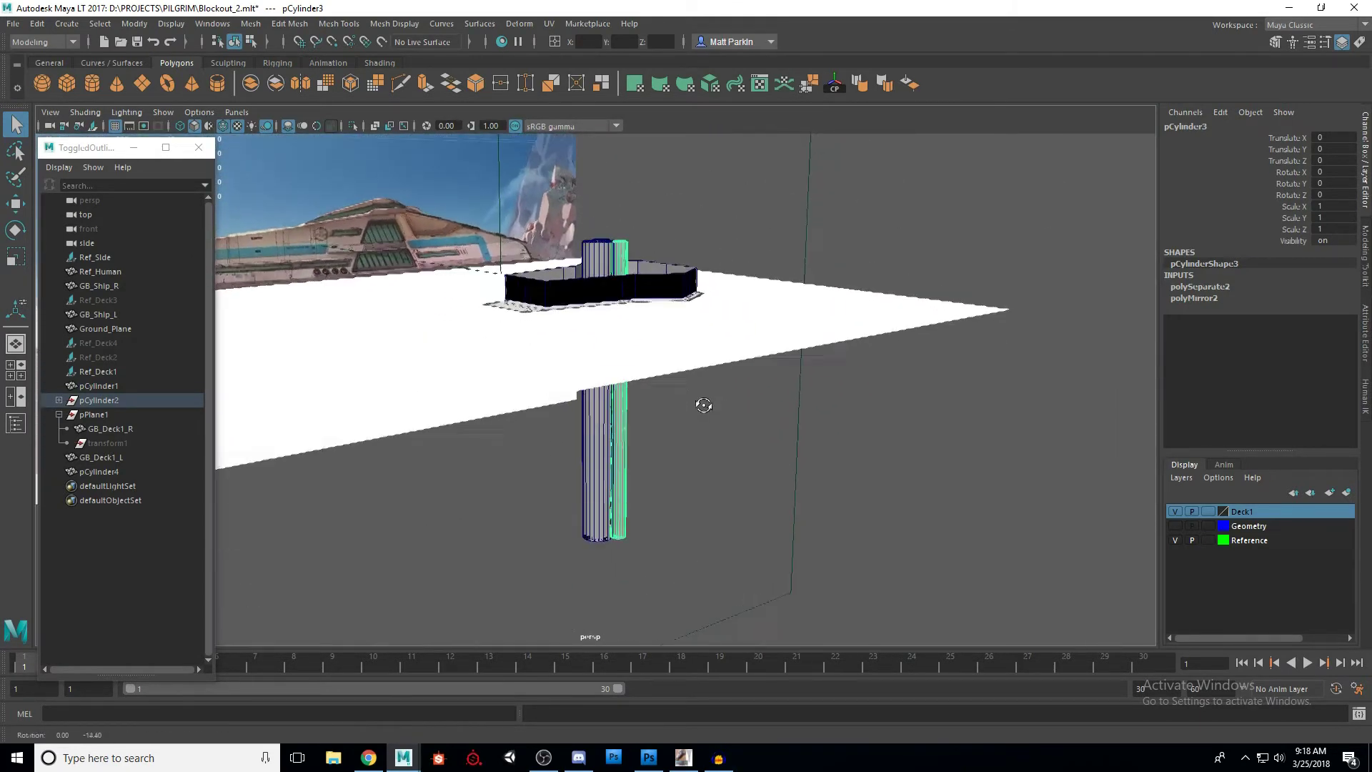
left_click(703, 403)
left_click_drag(824, 432, 803, 397, "alt")
right_click_drag(803, 397, 889, 436, "alt")
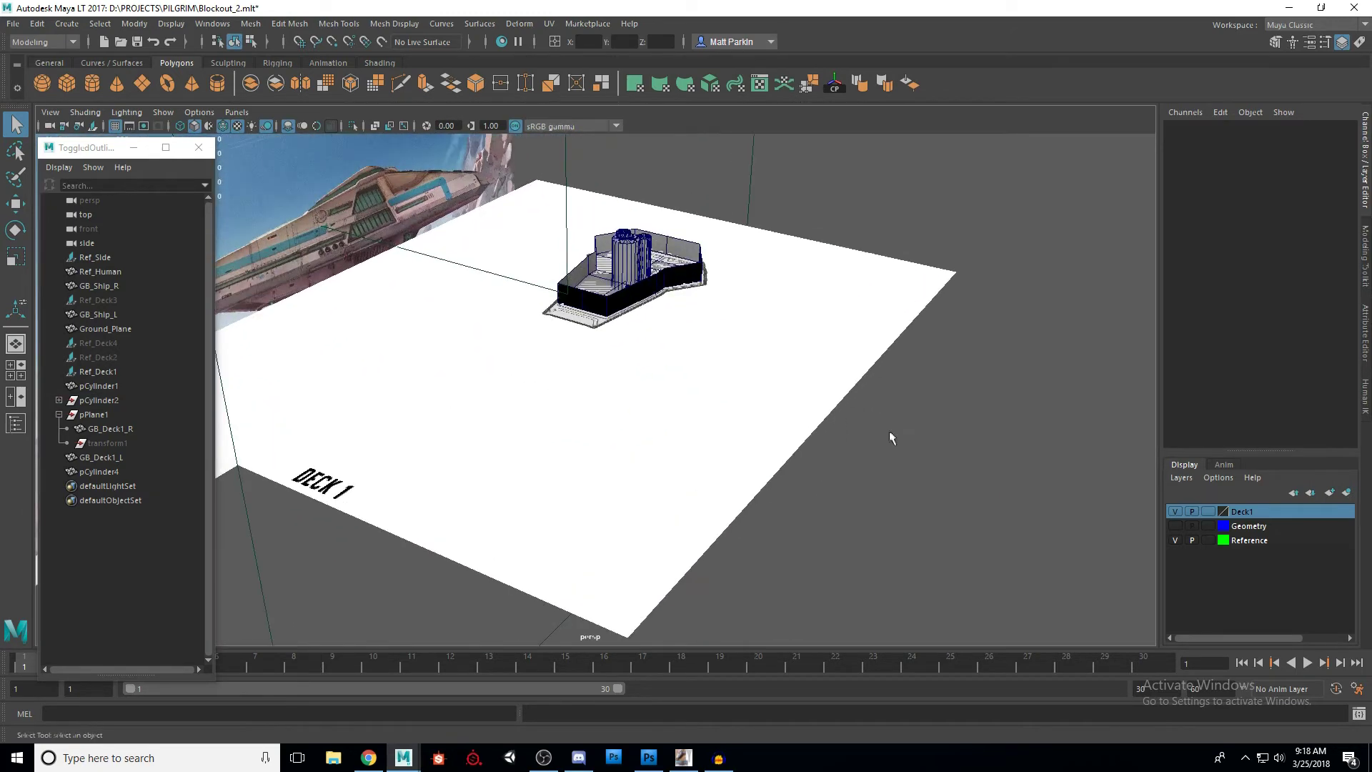
Step: Hide the Reference layer and toggle the Geometry layer to examine the shafts against the ship hull
left_click(1176, 540)
left_click_drag(818, 479, 1018, 509, "alt")
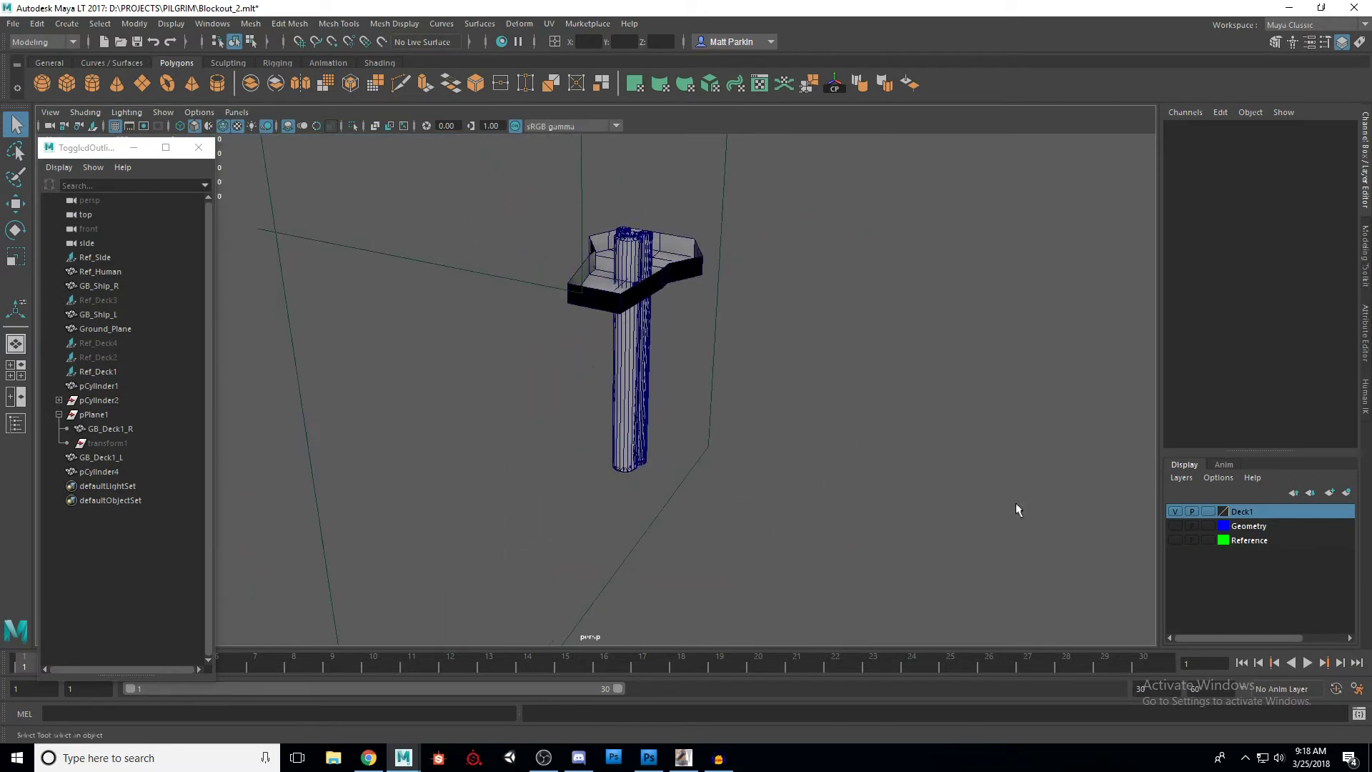
left_click(1176, 526)
mouse_move(751, 487)
left_mouse_down("alt")
mouse_move(643, 493)
mouse_move(624, 469)
mouse_move(775, 490)
left_mouse_up("alt")
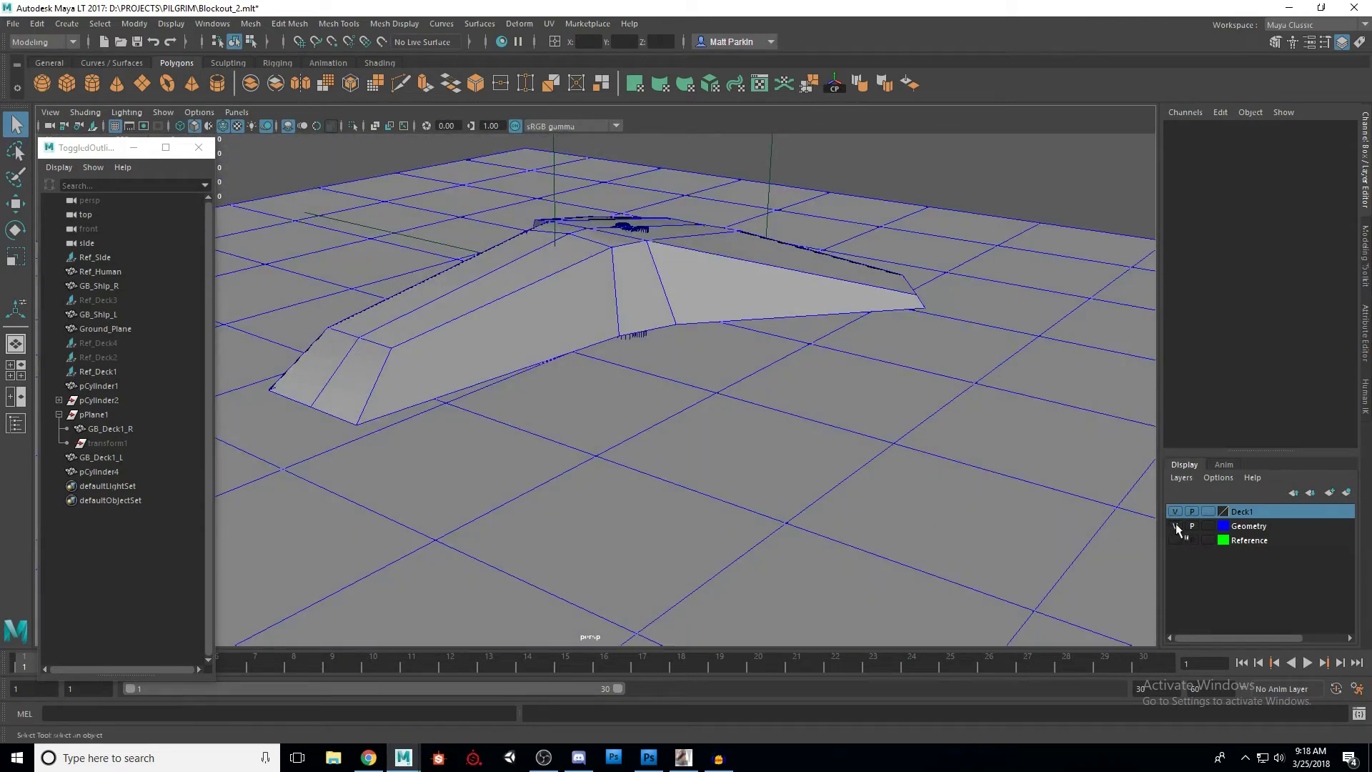
left_click(1177, 525)
left_click_drag(907, 460, 791, 473, "alt")
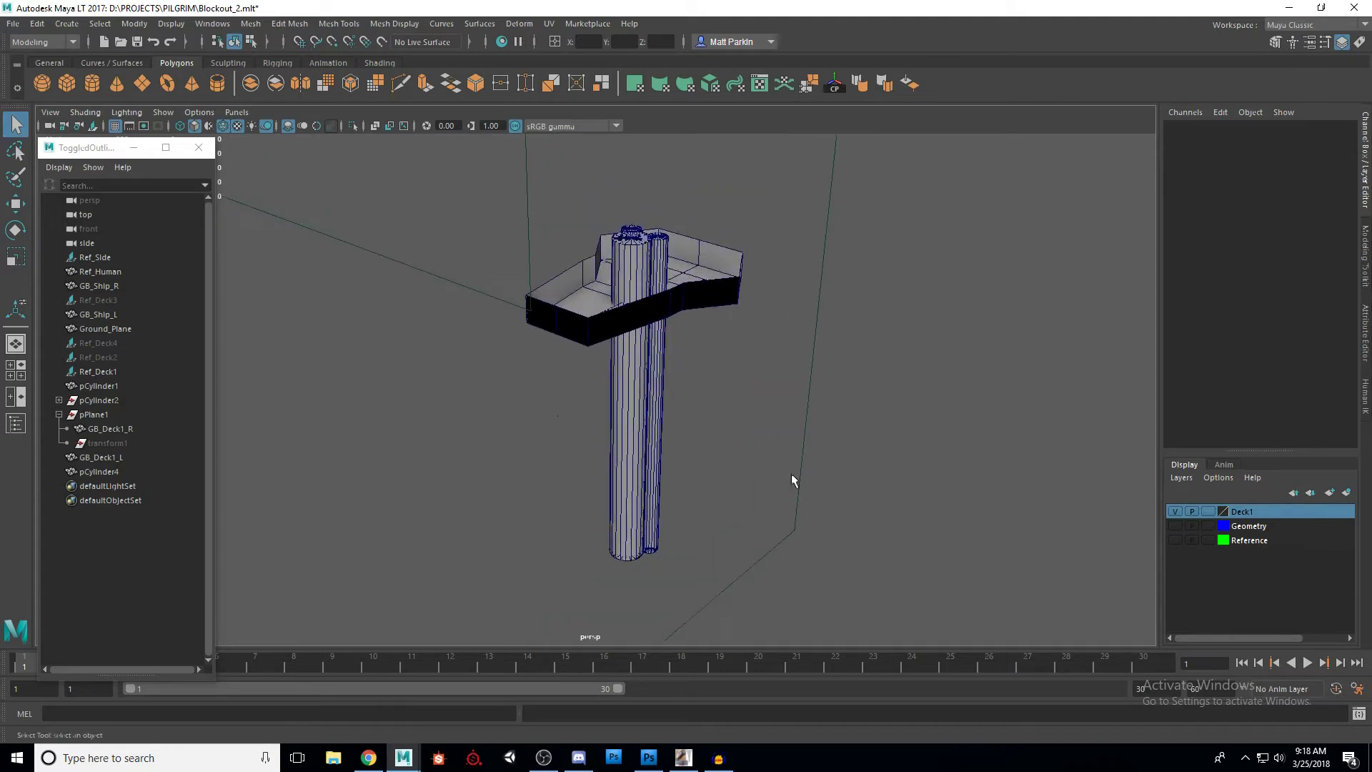
Step: Show the Reference layer in place of the Deck1 layer and select the hidden Ref_Deck2 floor plan
left_click(1176, 511)
left_click(1176, 540)
left_click_drag(790, 422, 729, 406, "alt")
left_click(858, 362)
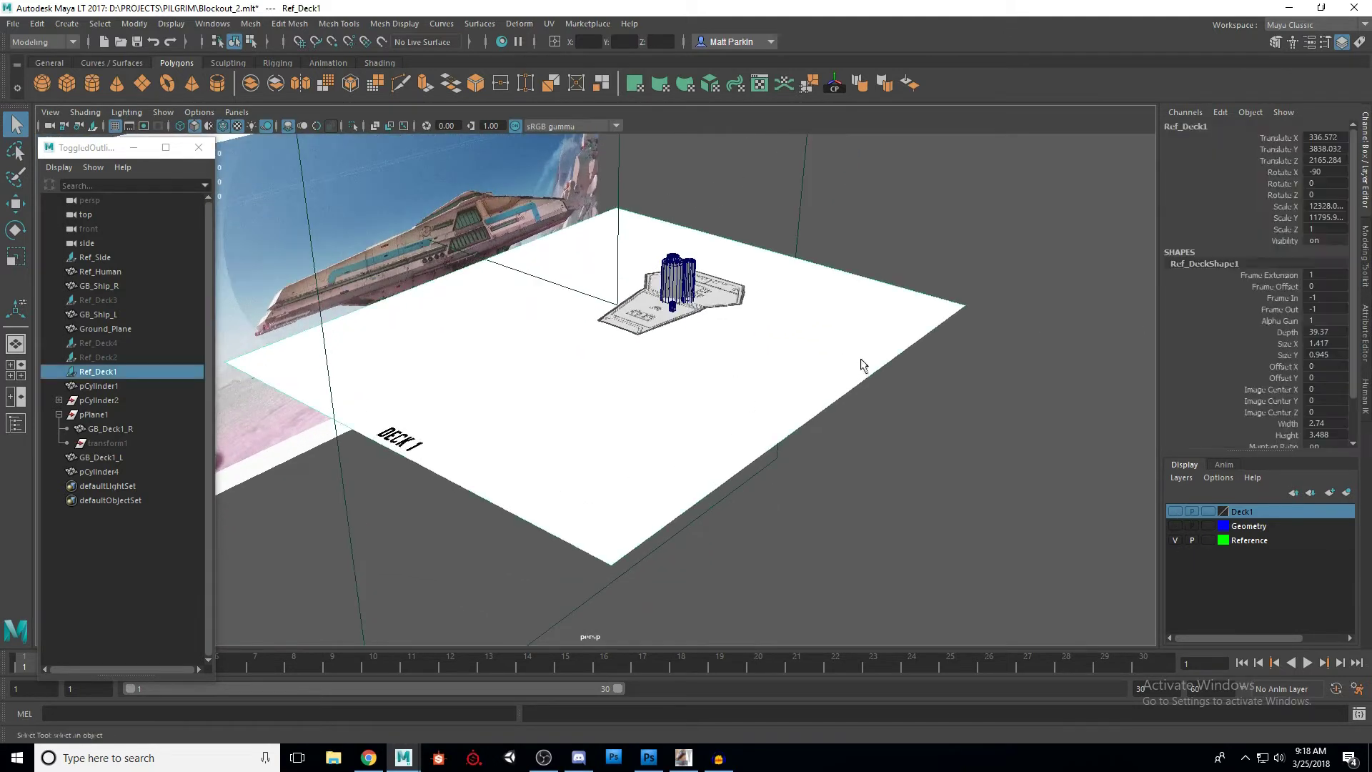
left_click_drag(823, 407, 839, 400, "alt")
middle_click_drag(838, 400, 795, 445, "alt")
right_click_drag(795, 444, 862, 435, "alt")
scroll(837, 414, "up", 1)
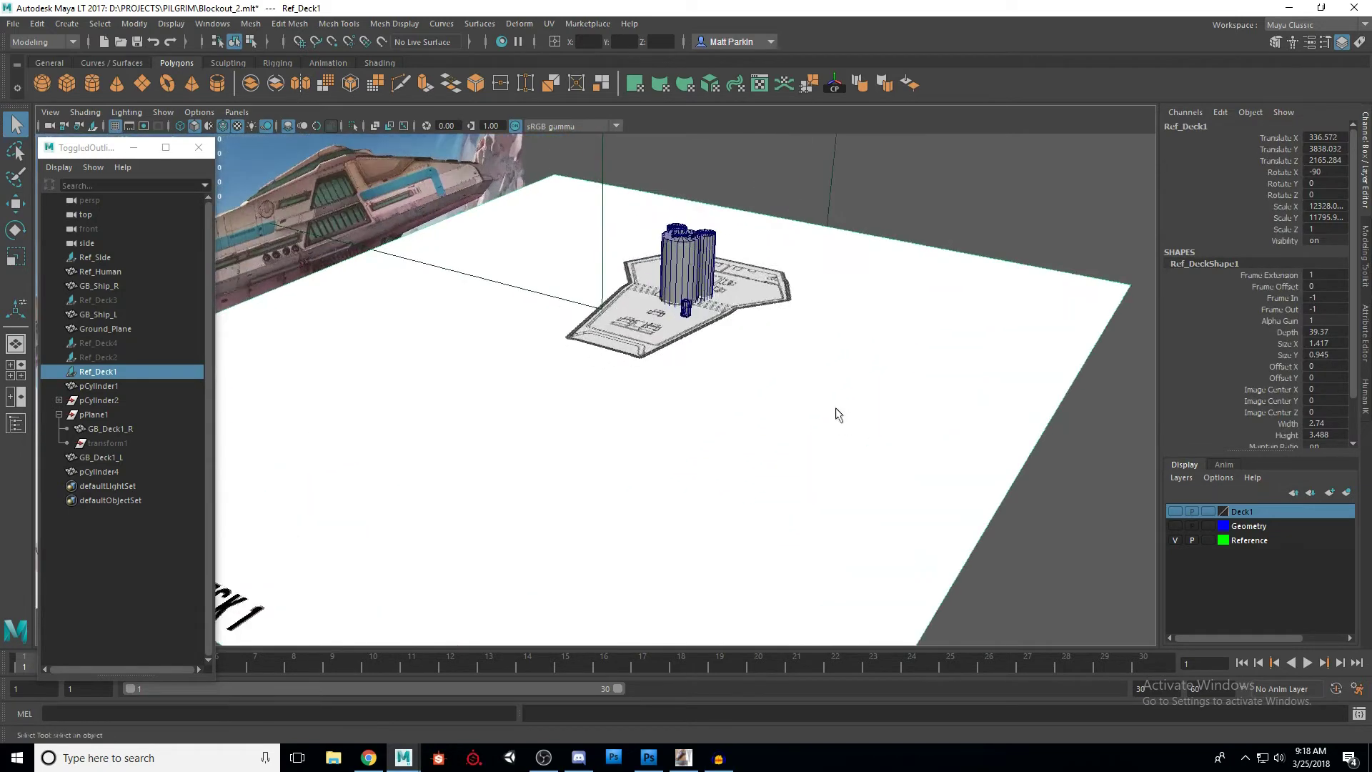
scroll(842, 403, "down", 2)
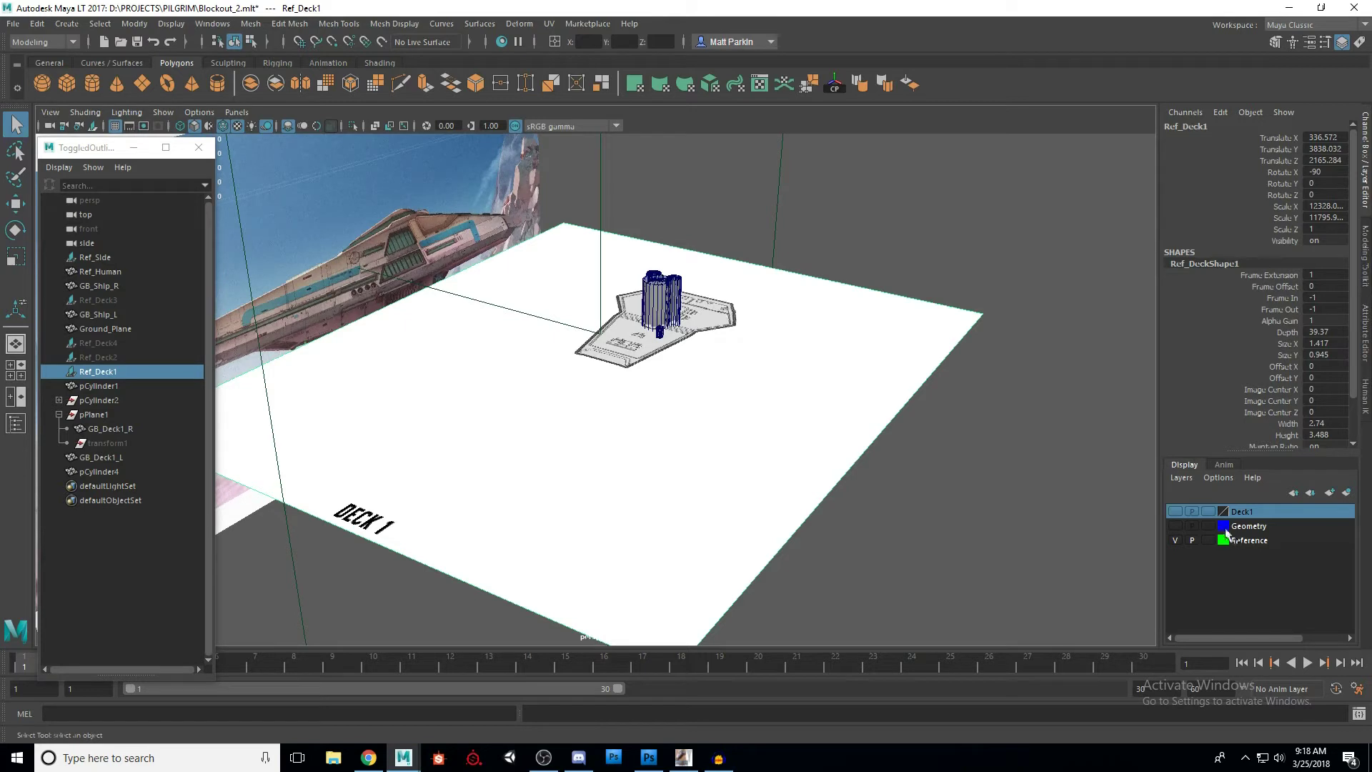
left_click(1248, 541)
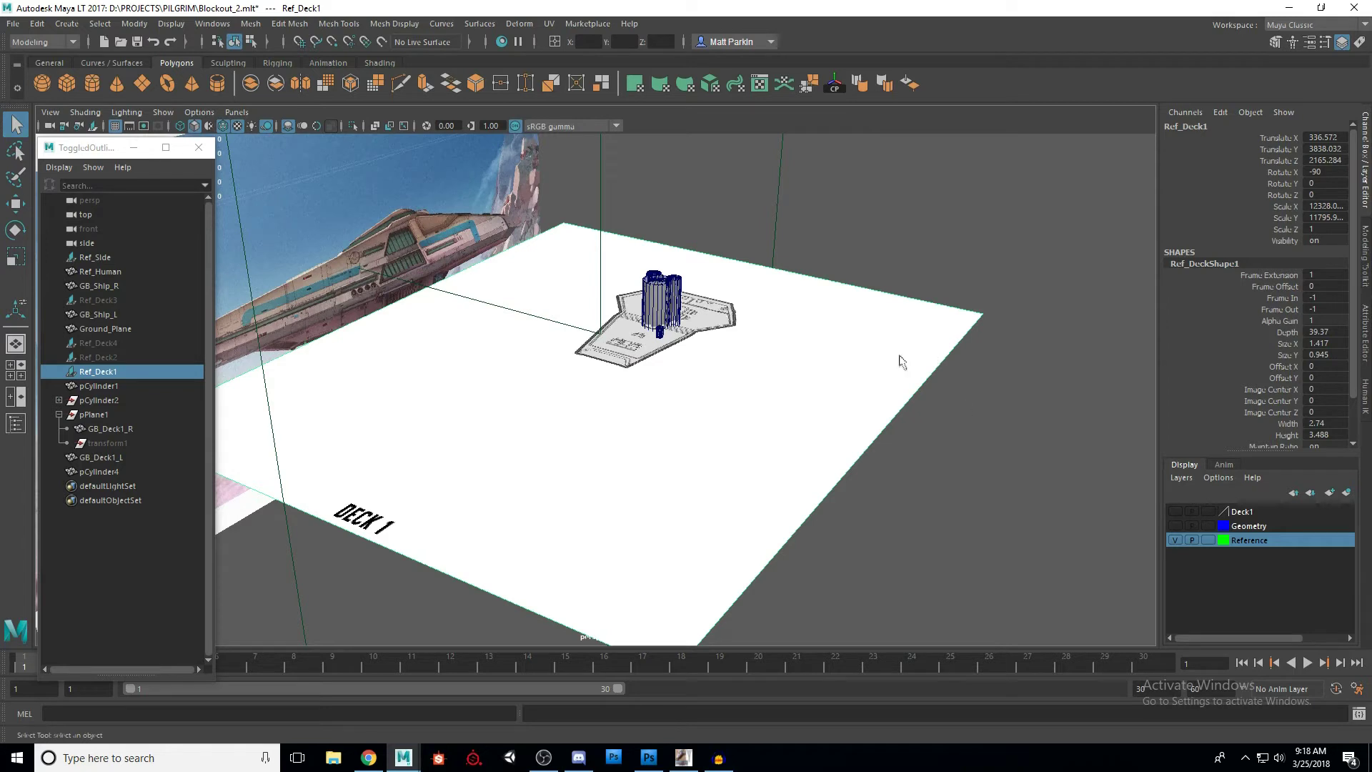
left_click(110, 360)
right_click(111, 361)
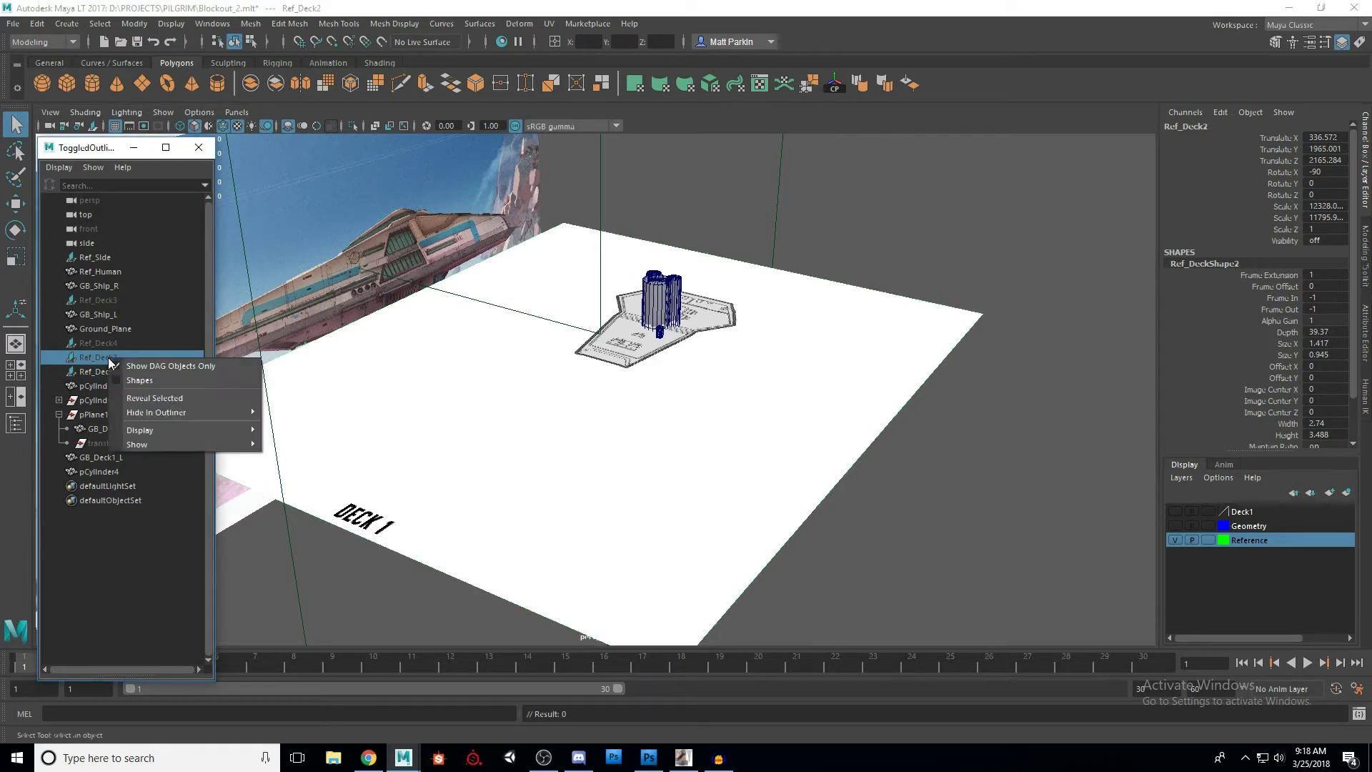
left_click(178, 399)
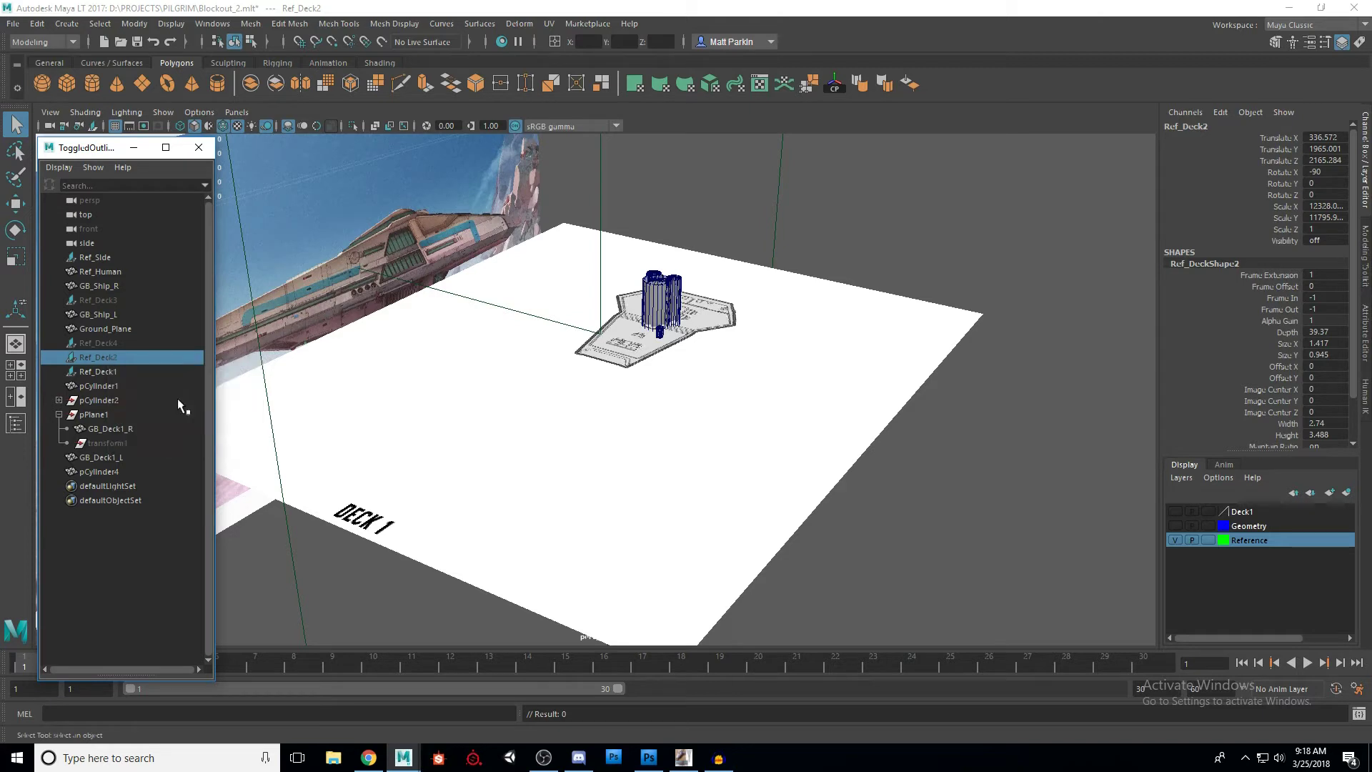
right_click(109, 362)
mouse_move(246, 443)
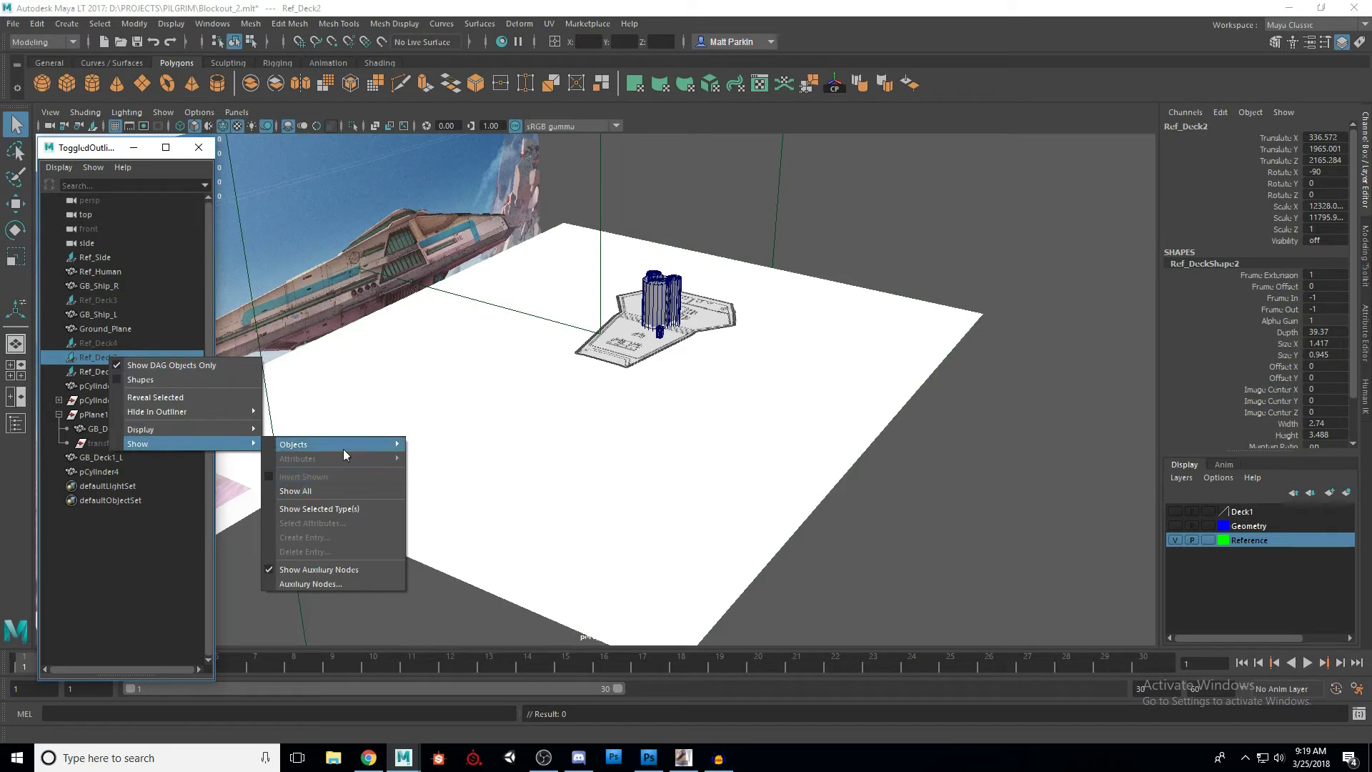
mouse_move(349, 447)
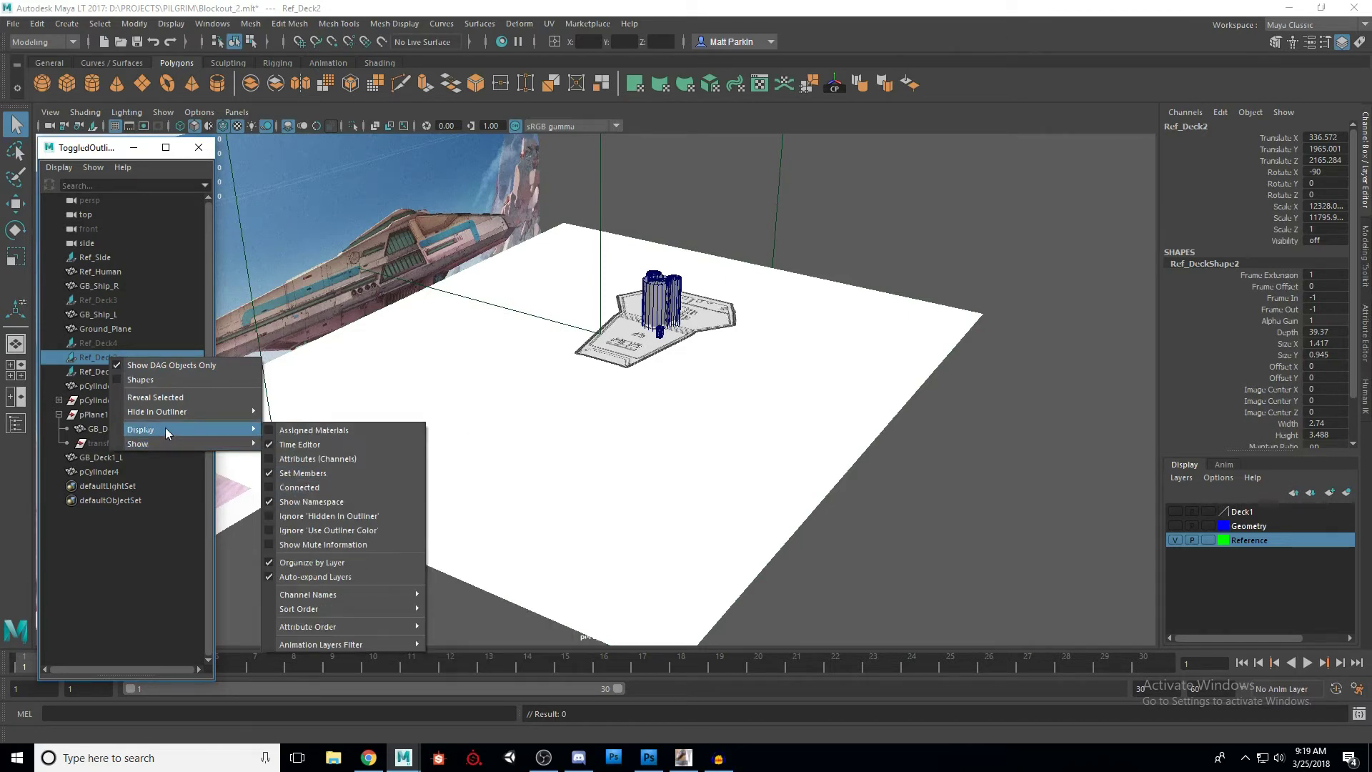
mouse_move(164, 414)
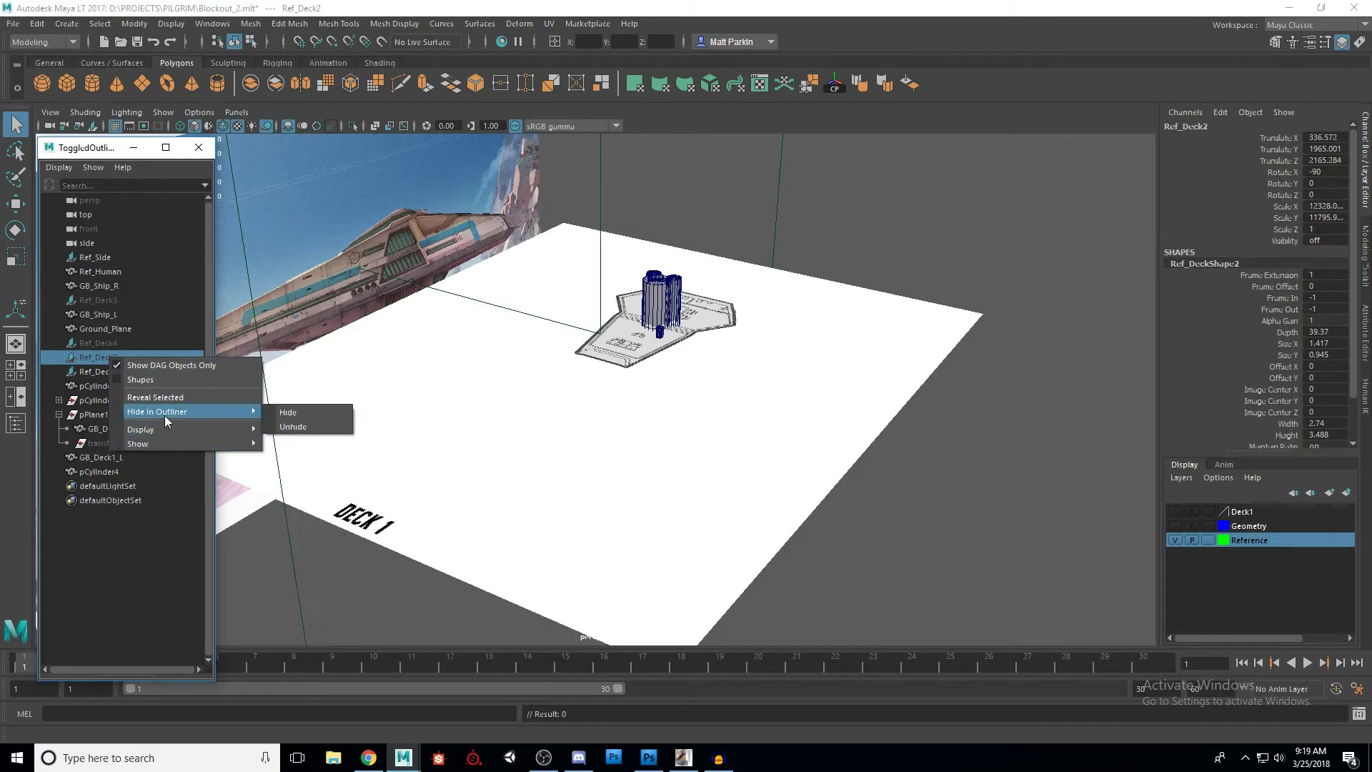
right_click(91, 361)
right_click(90, 361)
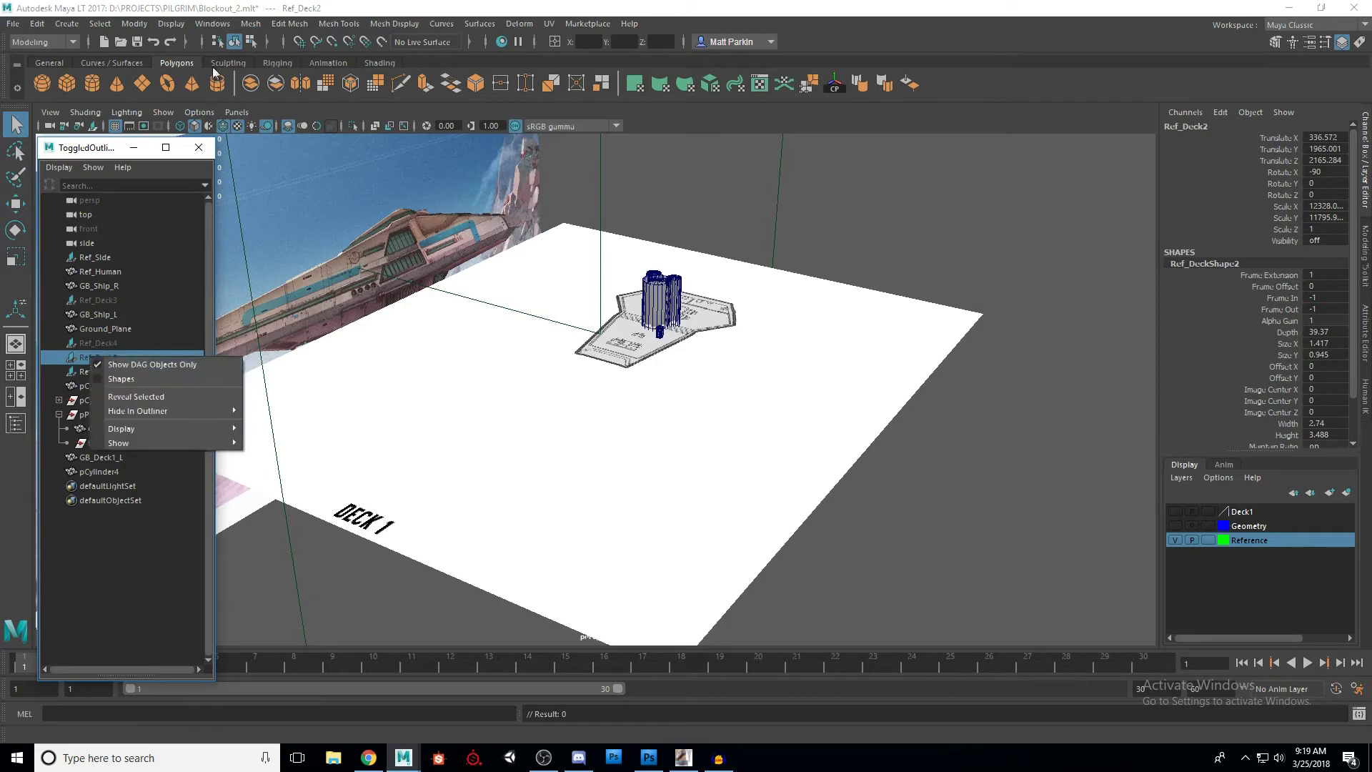
Step: Unhide the Ref_Deck2 floor plan in the scene
left_click(136, 27)
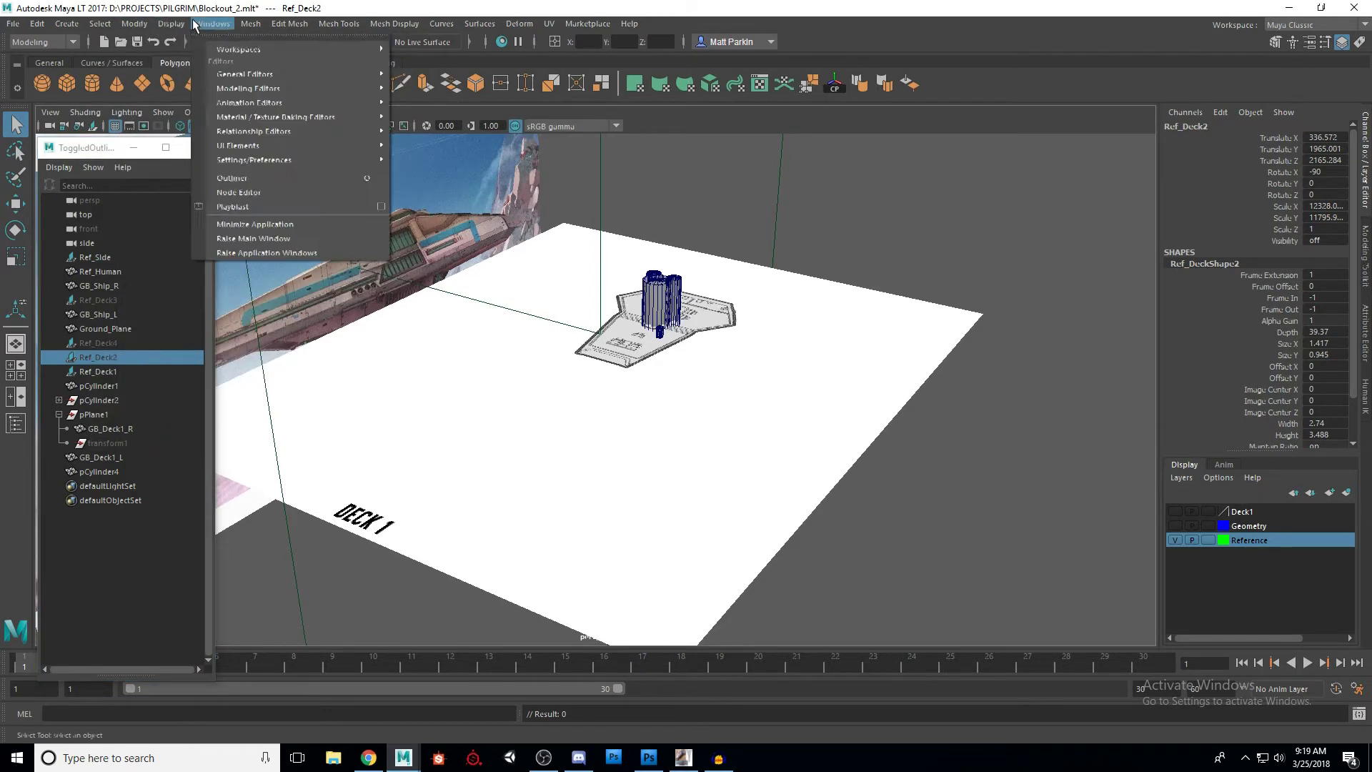
mouse_move(172, 27)
mouse_move(343, 114)
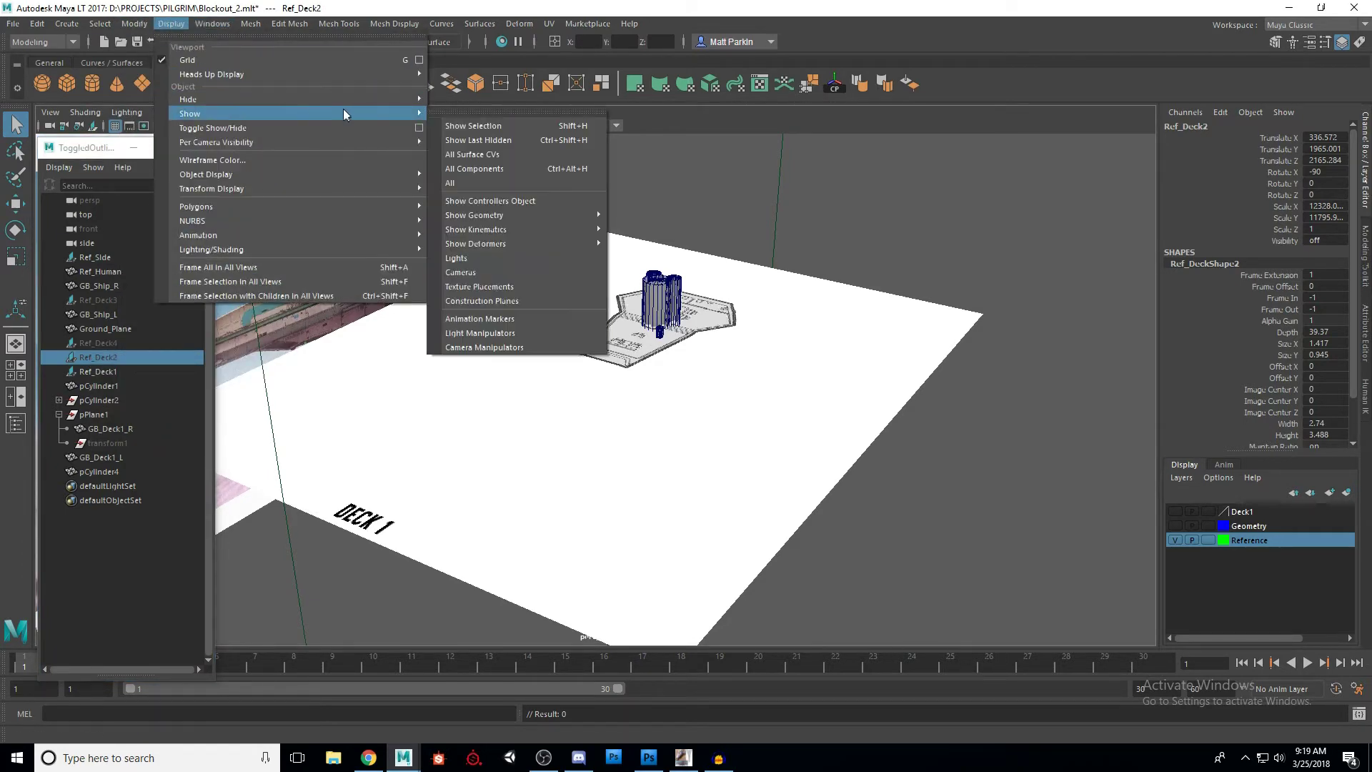
left_click(480, 140)
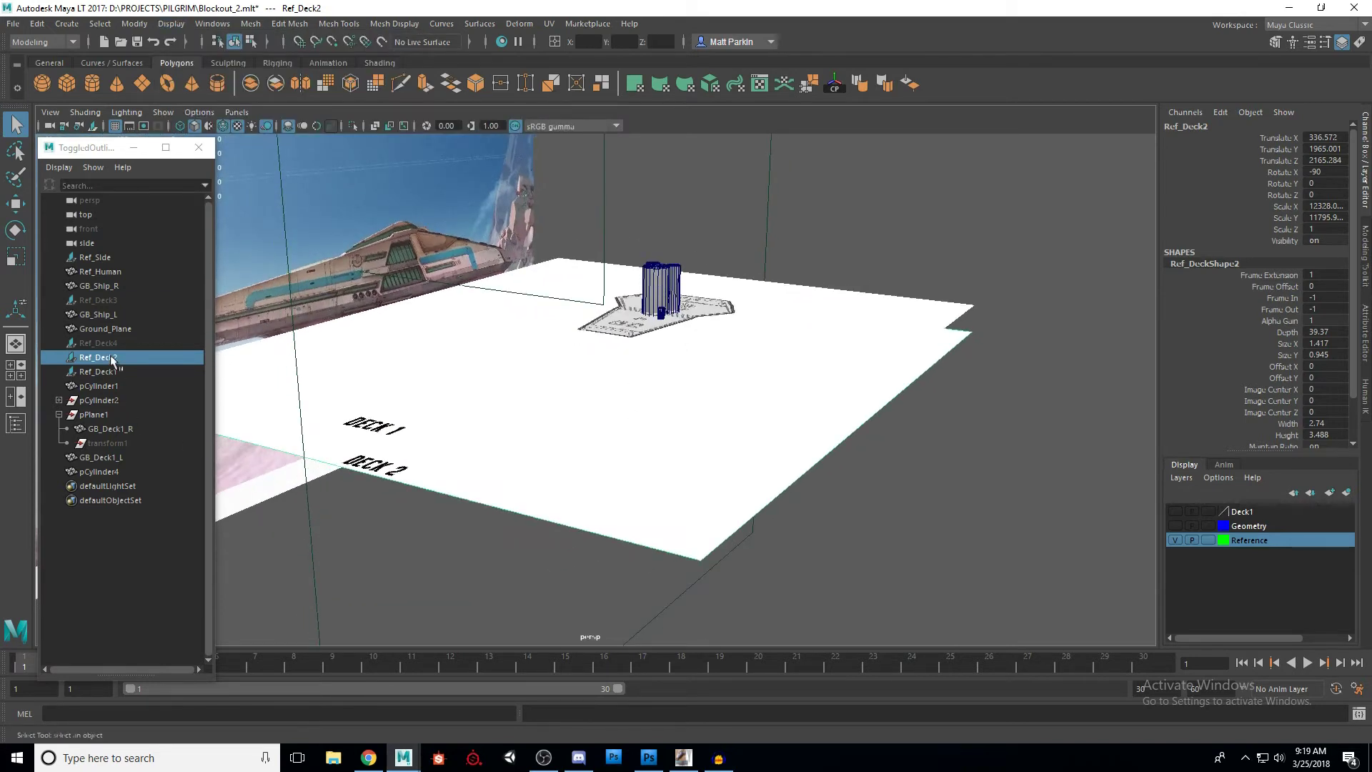
Step: Hide the Ref_Deck1 floor plan and view the Deck 2 plan from above
left_click(953, 316)
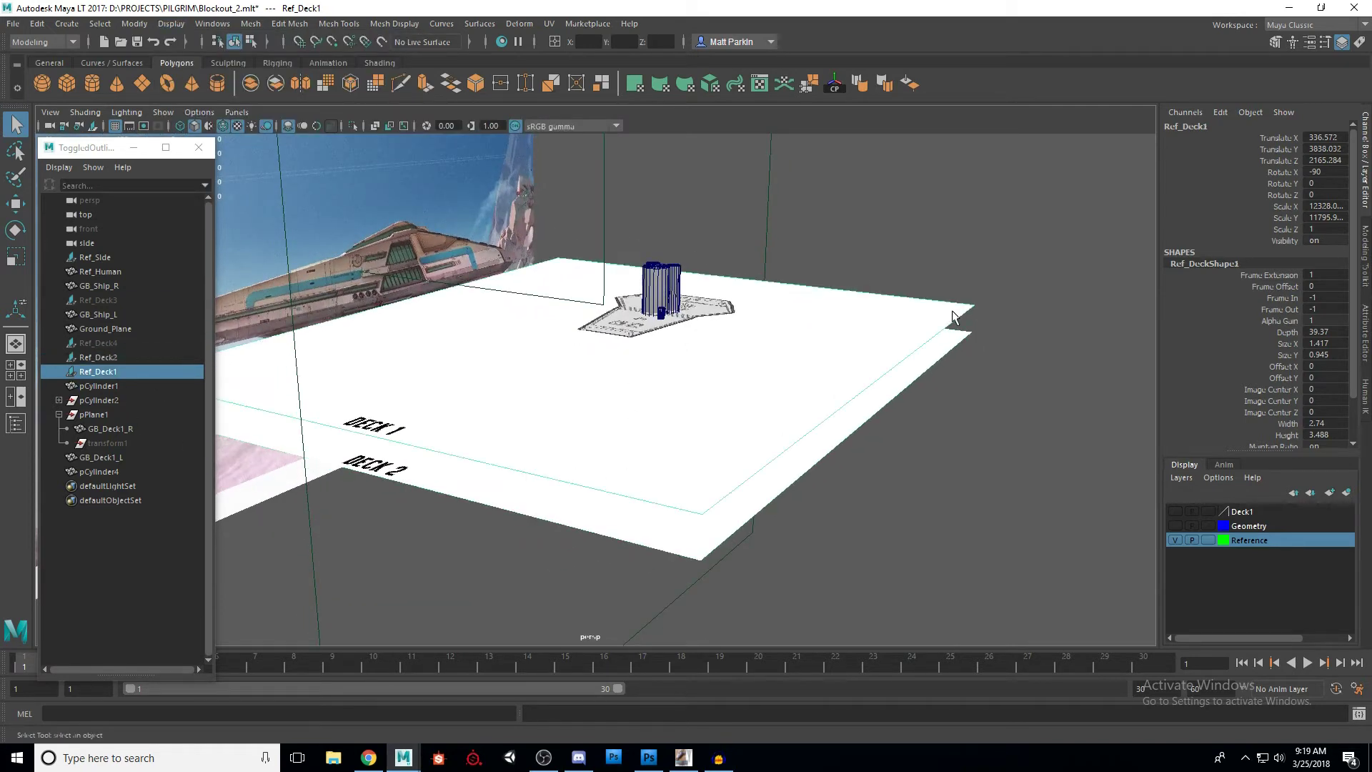
key("ctrl+h")
left_click_drag(598, 298, 715, 444, "alt")
middle_click_drag(713, 439, 682, 419, "alt")
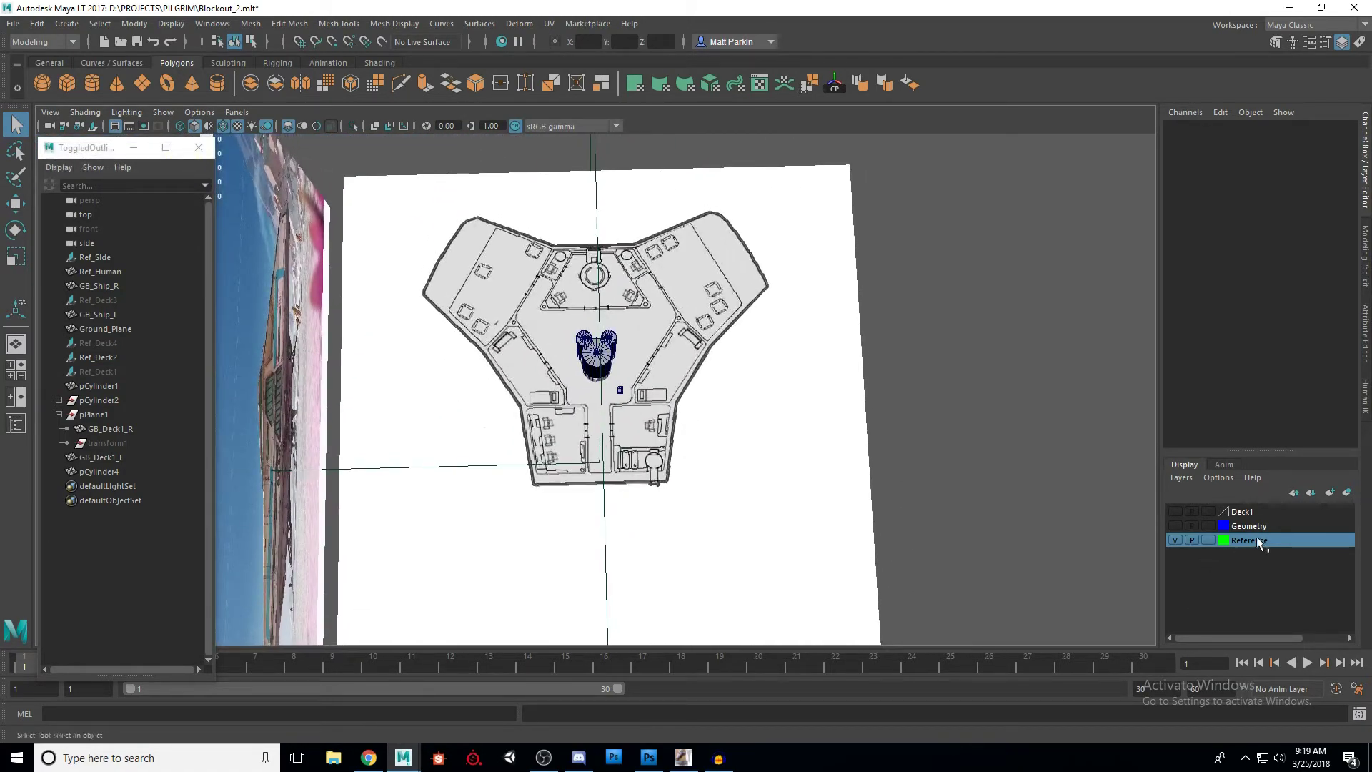
Step: Create a new display layer and name it Deck2
left_click(1329, 493)
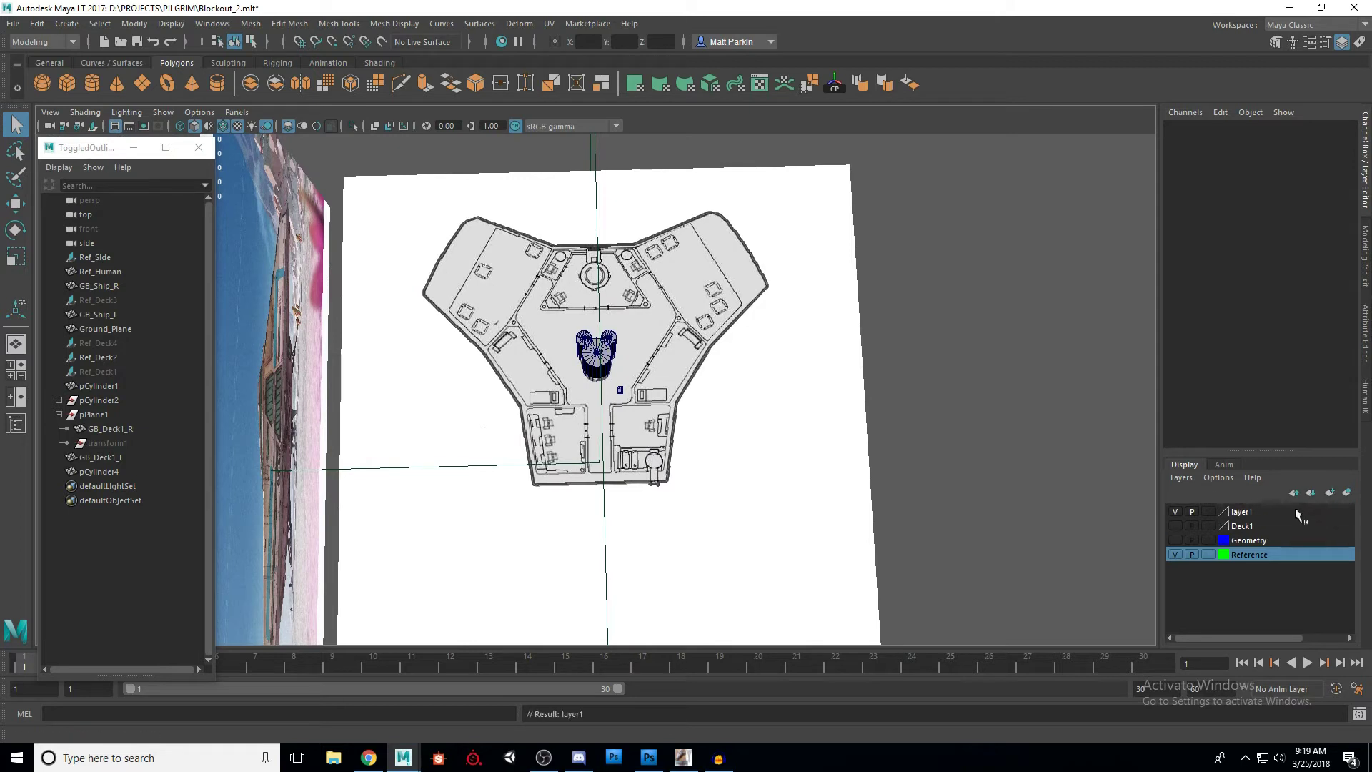
double_click(1246, 513)
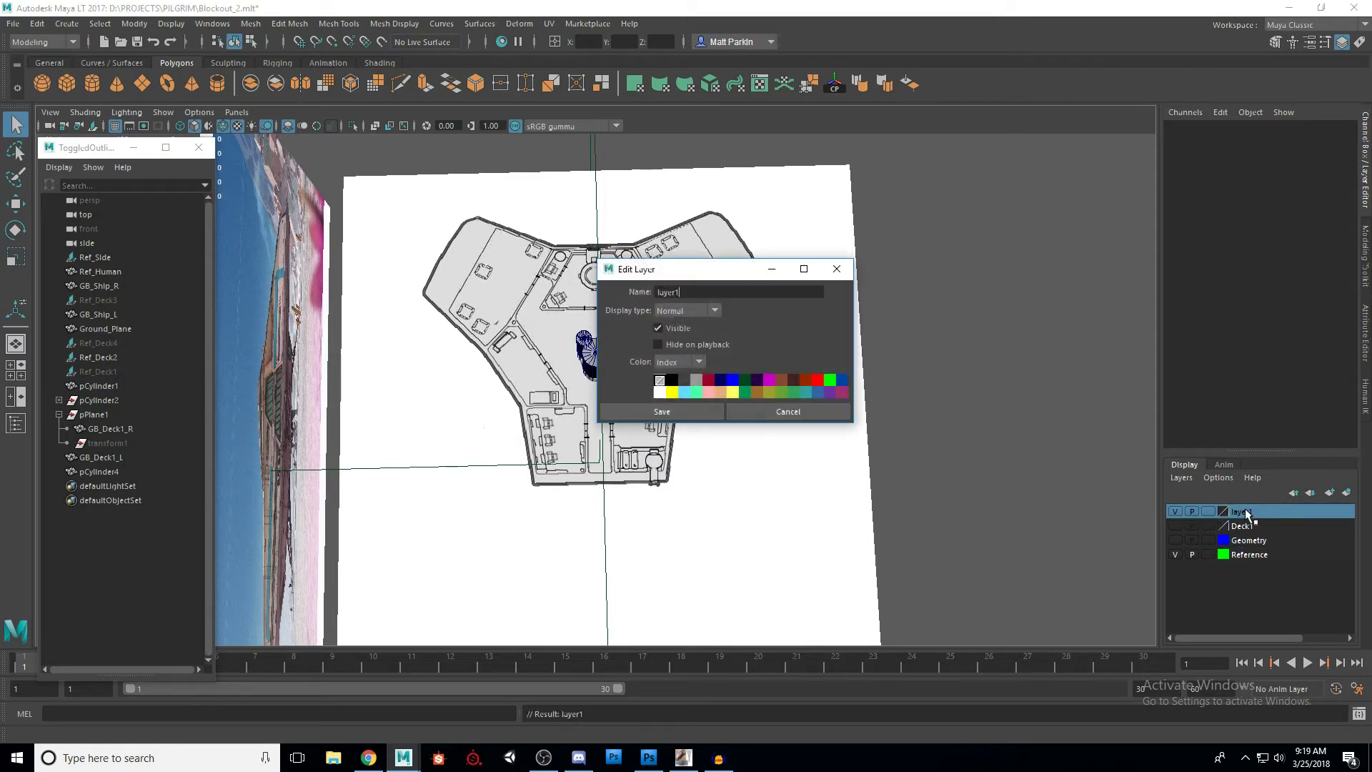
type("Deck2")
left_click(696, 412)
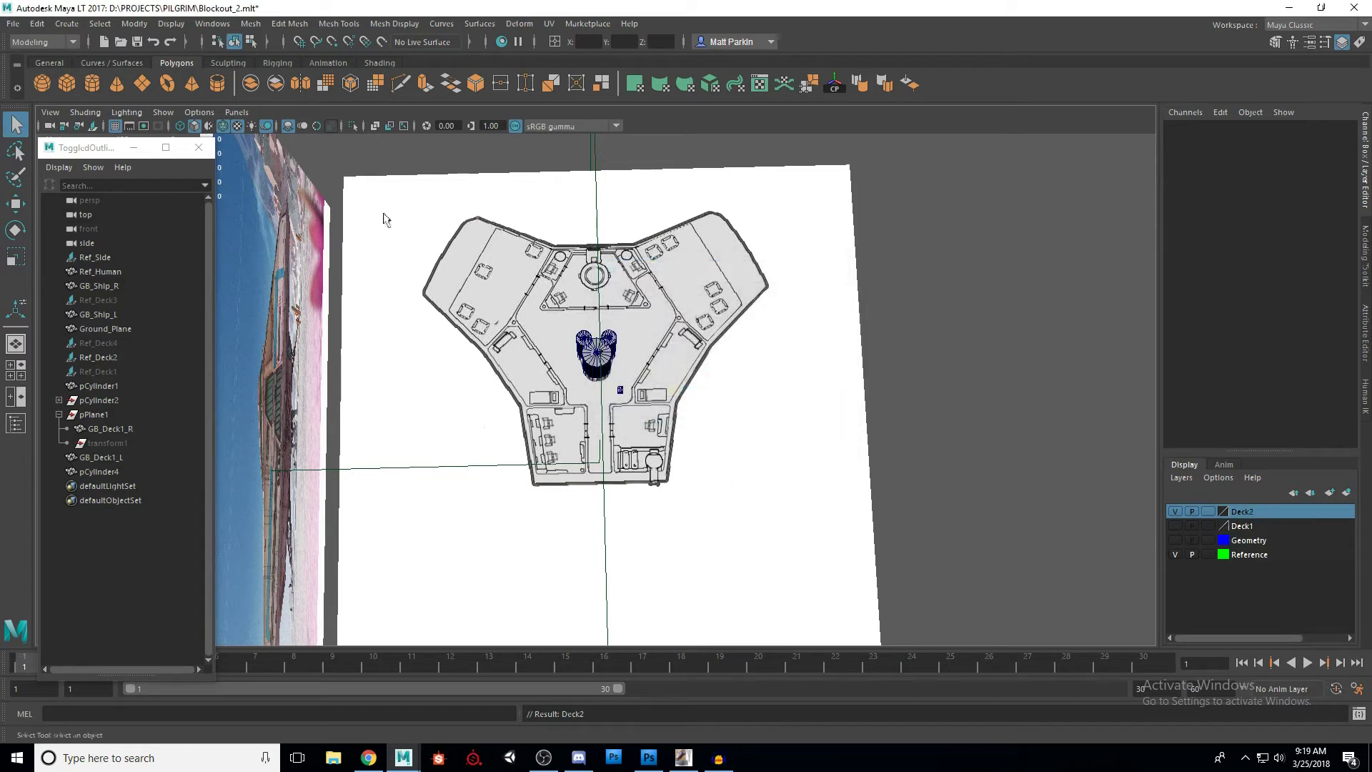
Step: Create a polygon plane at the origin and add it to the Deck2 layer
left_click(142, 83)
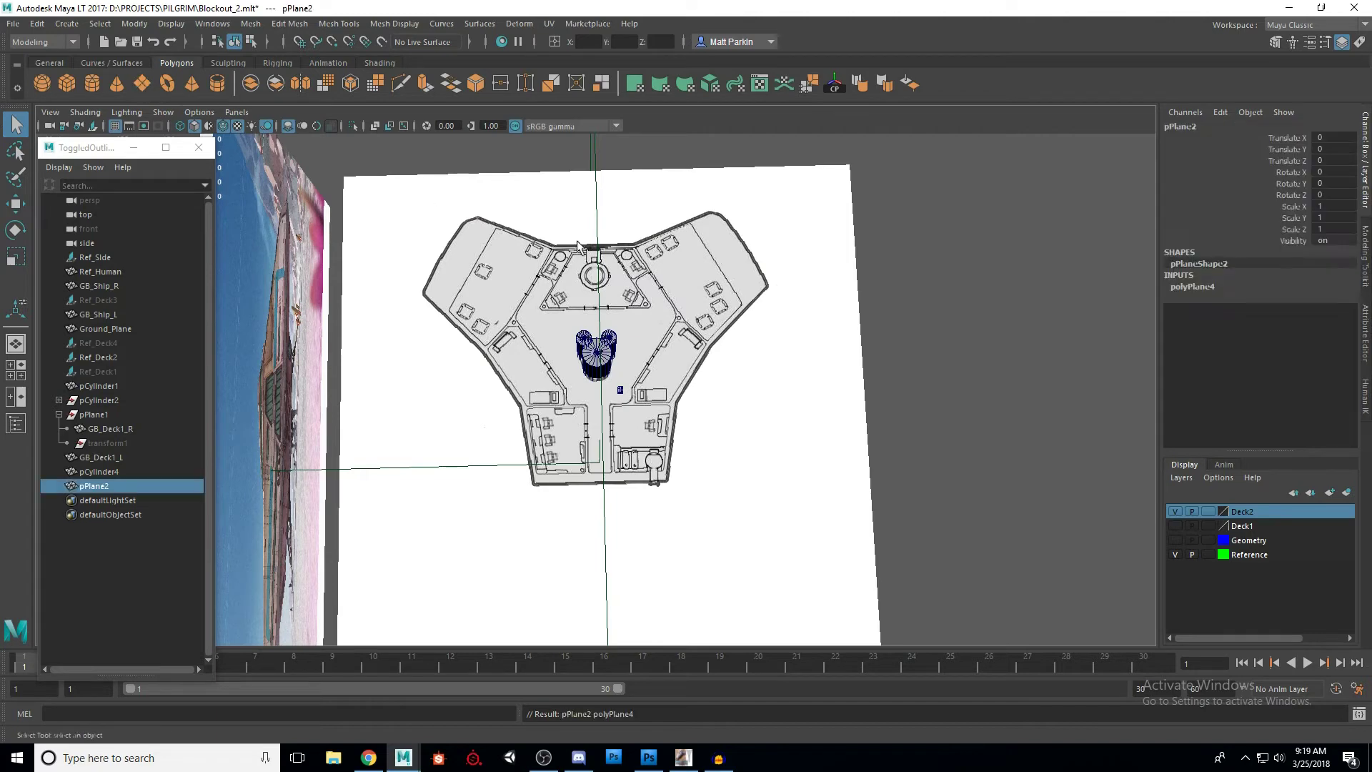
scroll(658, 322, "down", 4)
left_click_drag(643, 422, 829, 456, "alt")
scroll(637, 372, "up", 4)
key("w")
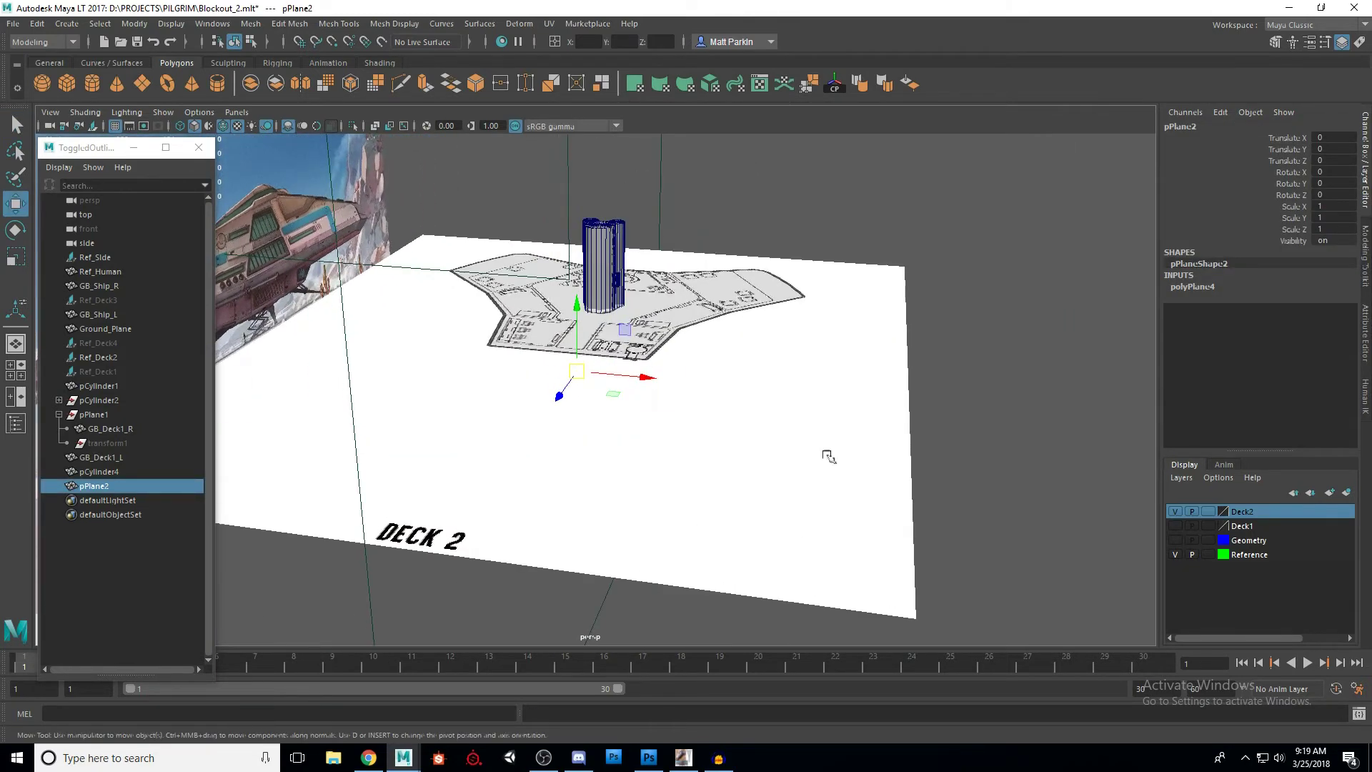
right_click(1242, 512)
left_click(1265, 541)
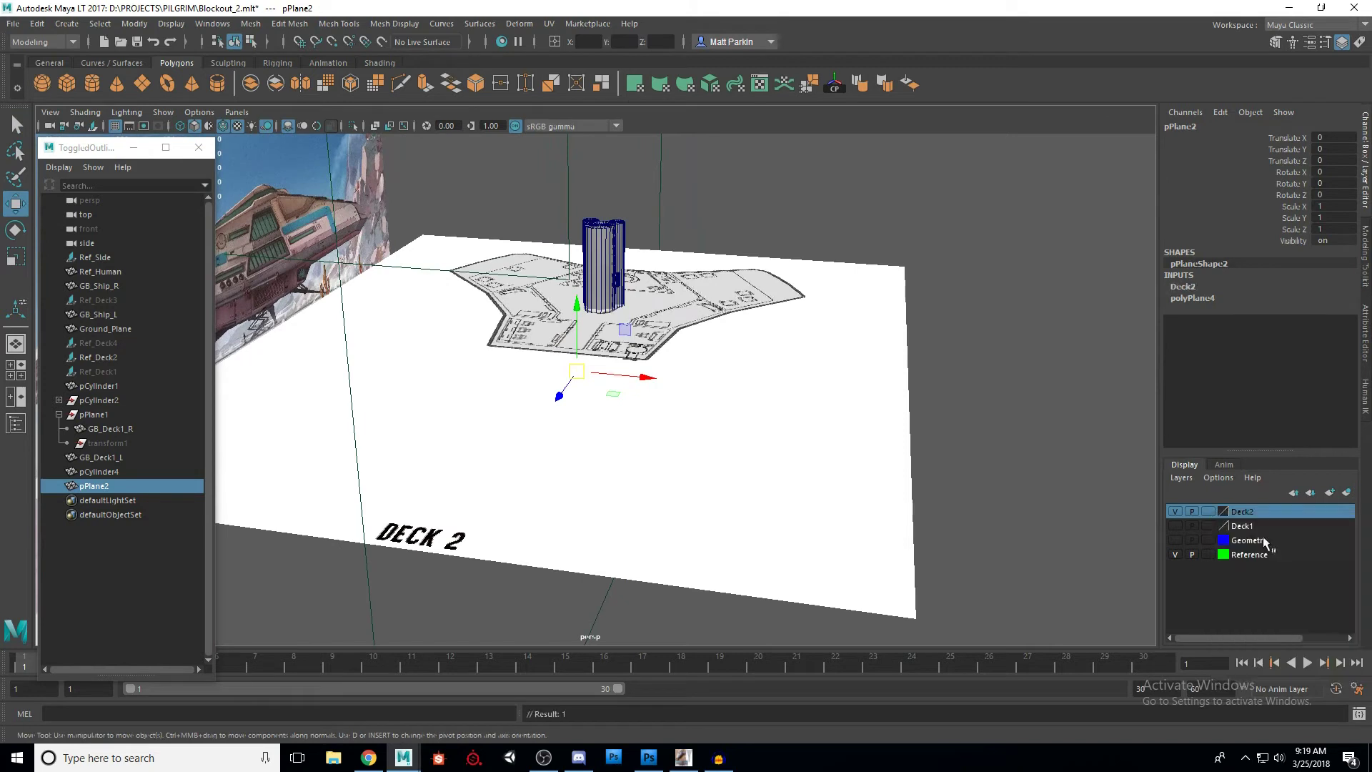
Step: Rename the new plane GB_Deck2_R
double_click(1189, 129)
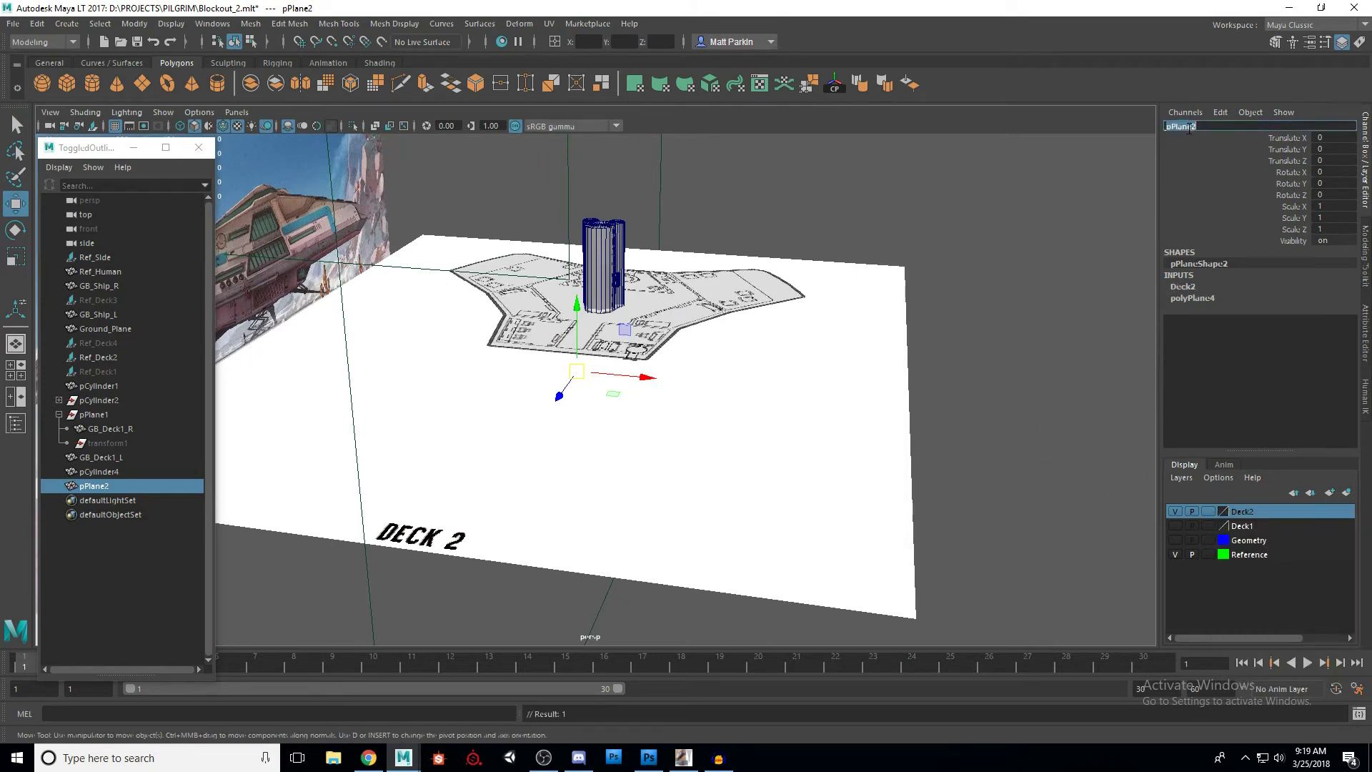
type("Deck2_R")
key("Return")
key("f")
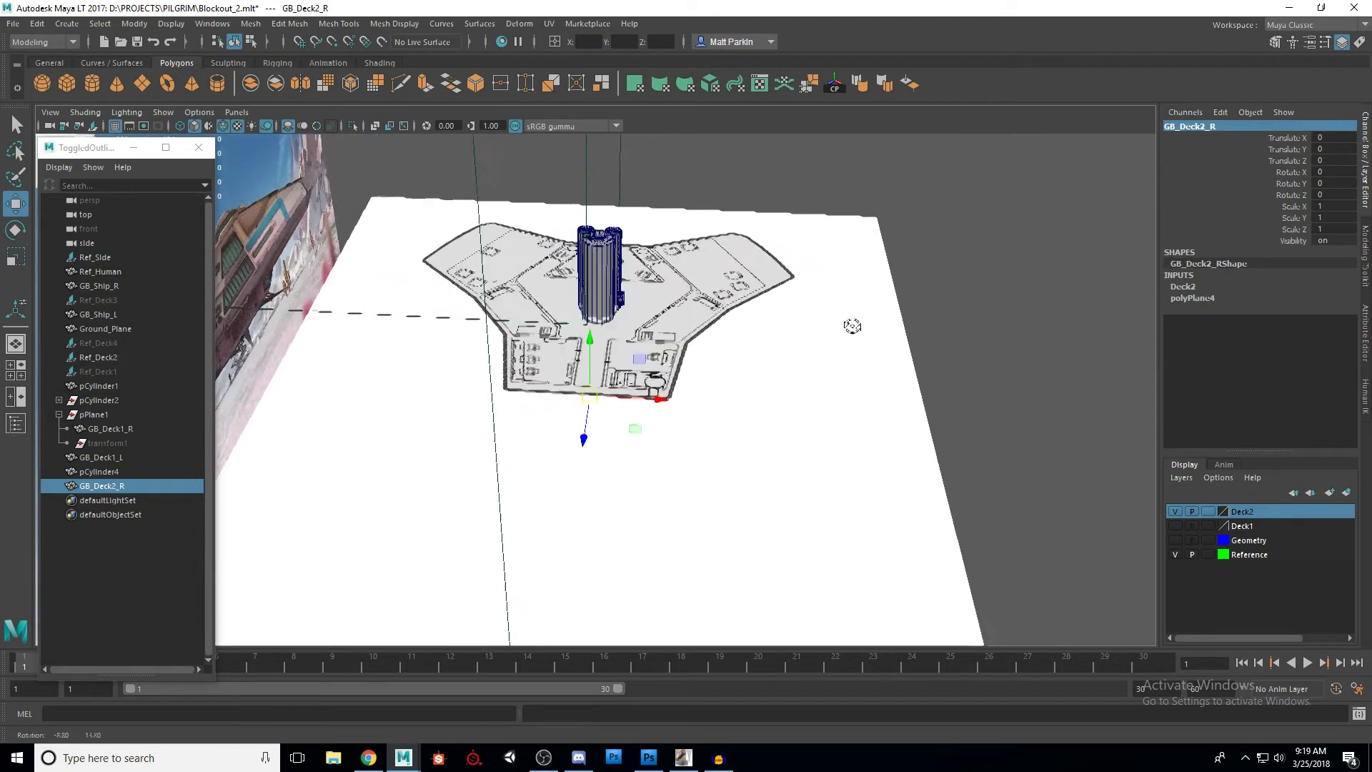
left_click_drag(619, 426, 601, 398, "alt")
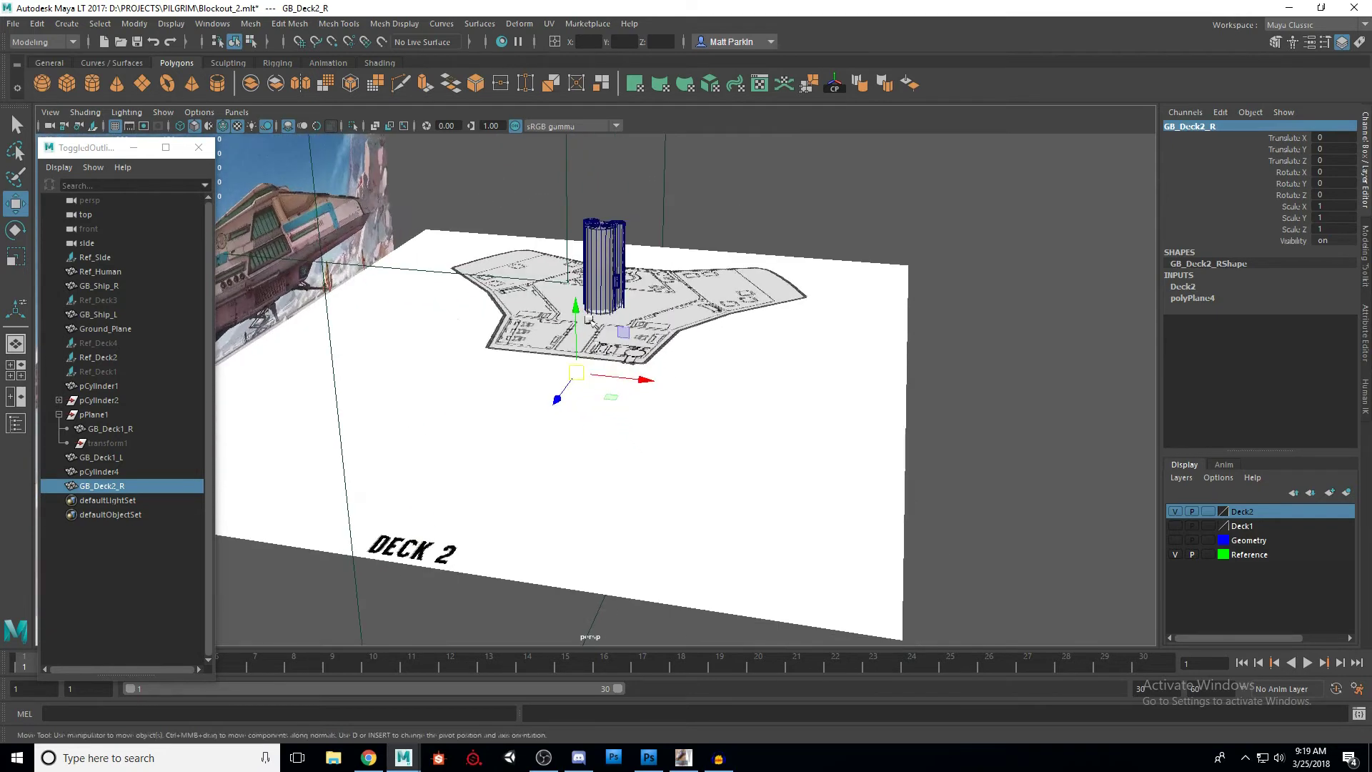
Step: Raise the GB_Deck2_R plane to just above the Deck 2 floor plan, at about 2074 in Y
left_click_drag(576, 316, 573, 272)
left_click_drag(637, 390, 707, 419, "alt")
scroll(672, 384, "up", 6)
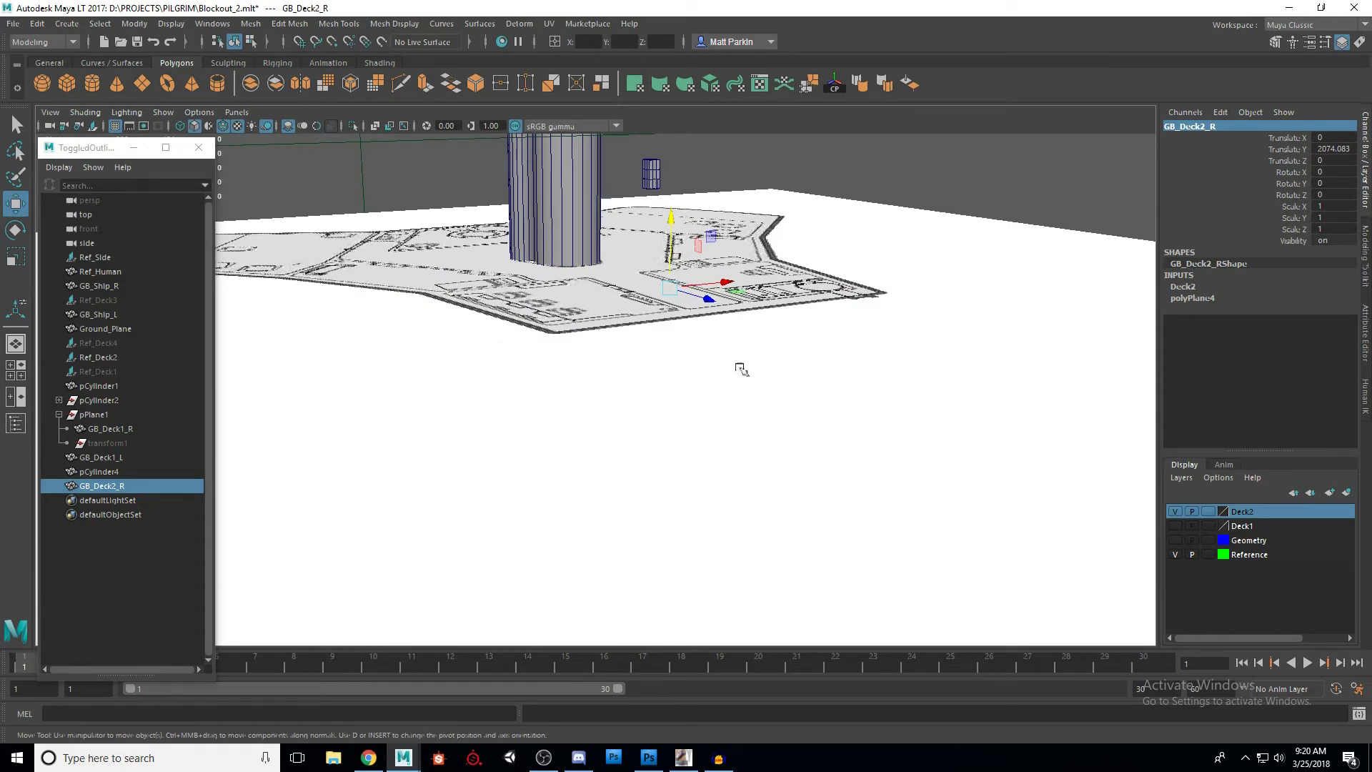
Step: Set the GB_Deck2_R plane's width and height to 39.370, with one subdivision in each direction
left_click_drag(750, 365, 593, 493, "alt")
key("r")
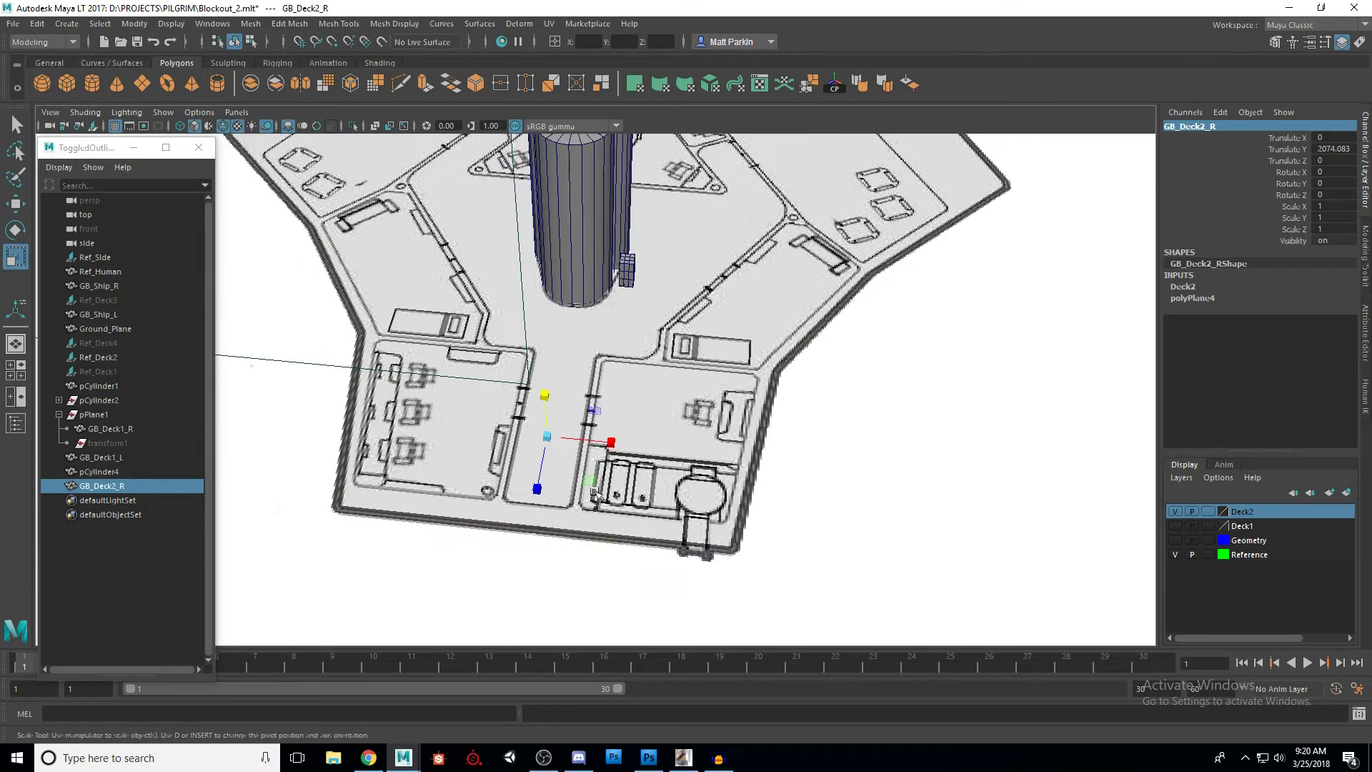
left_click(1365, 318)
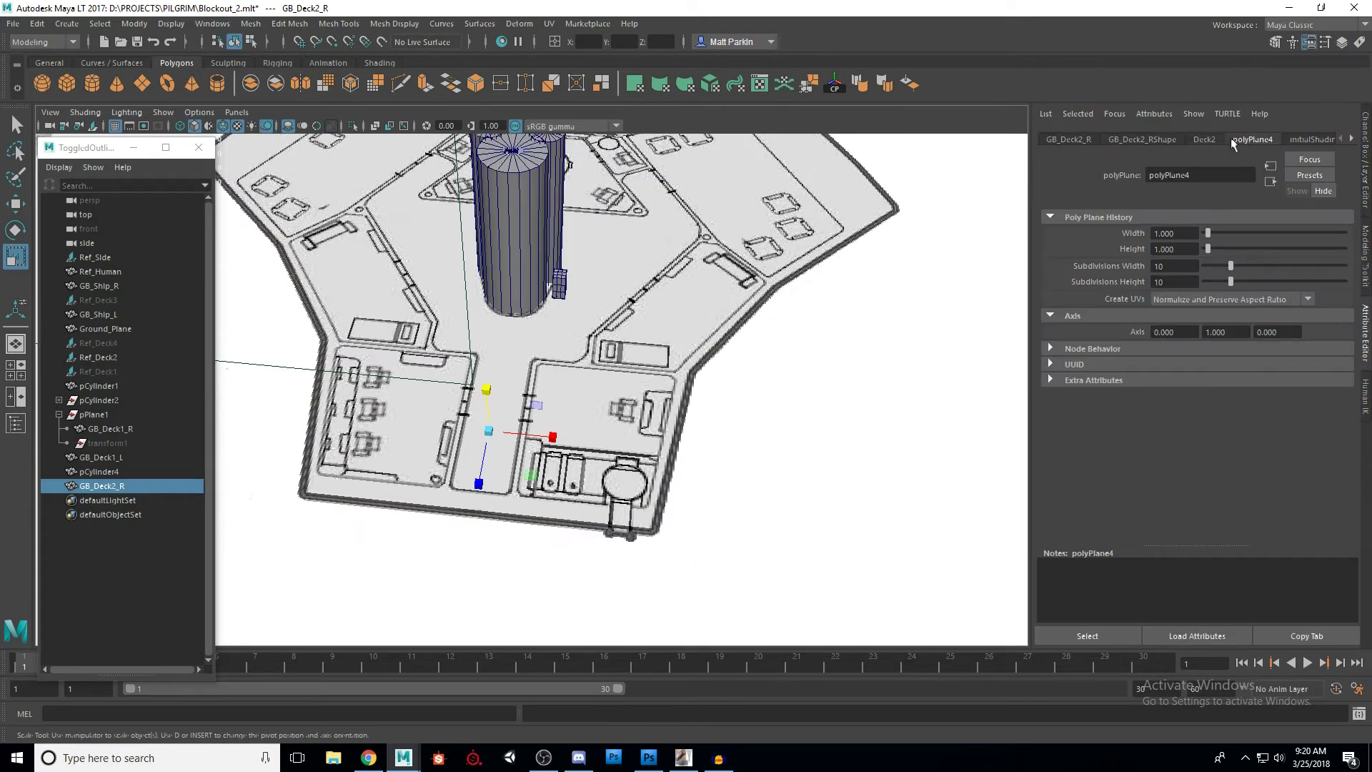
type("1")
key("Tab")
type("1")
key("Tab")
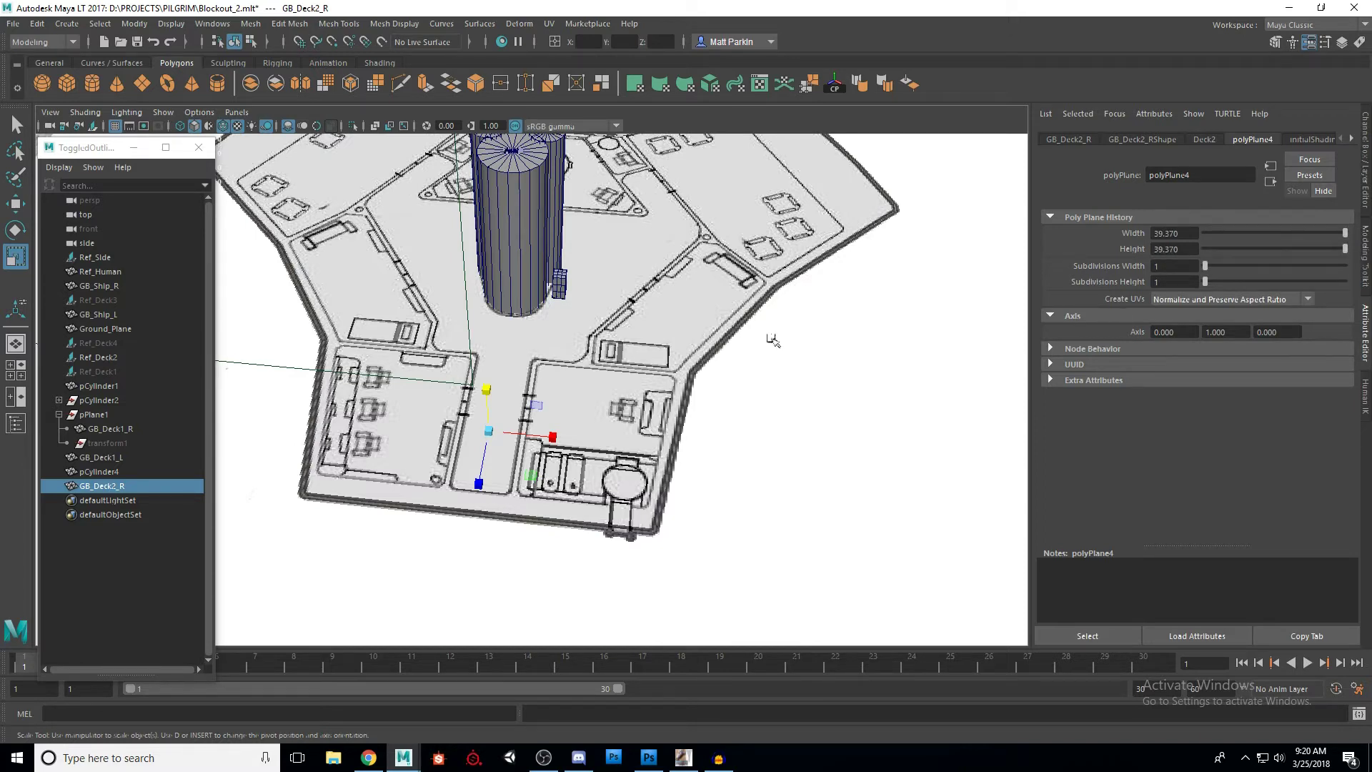
Step: Scale the plane up uniformly and move it along X, over the outer side of the right rear room
left_click_drag(772, 339, 755, 345, "alt")
left_click_drag(584, 374, 719, 445)
left_click_drag(590, 387, 680, 426)
key("w")
left_click_drag(567, 429, 529, 424, "alt")
key("space")
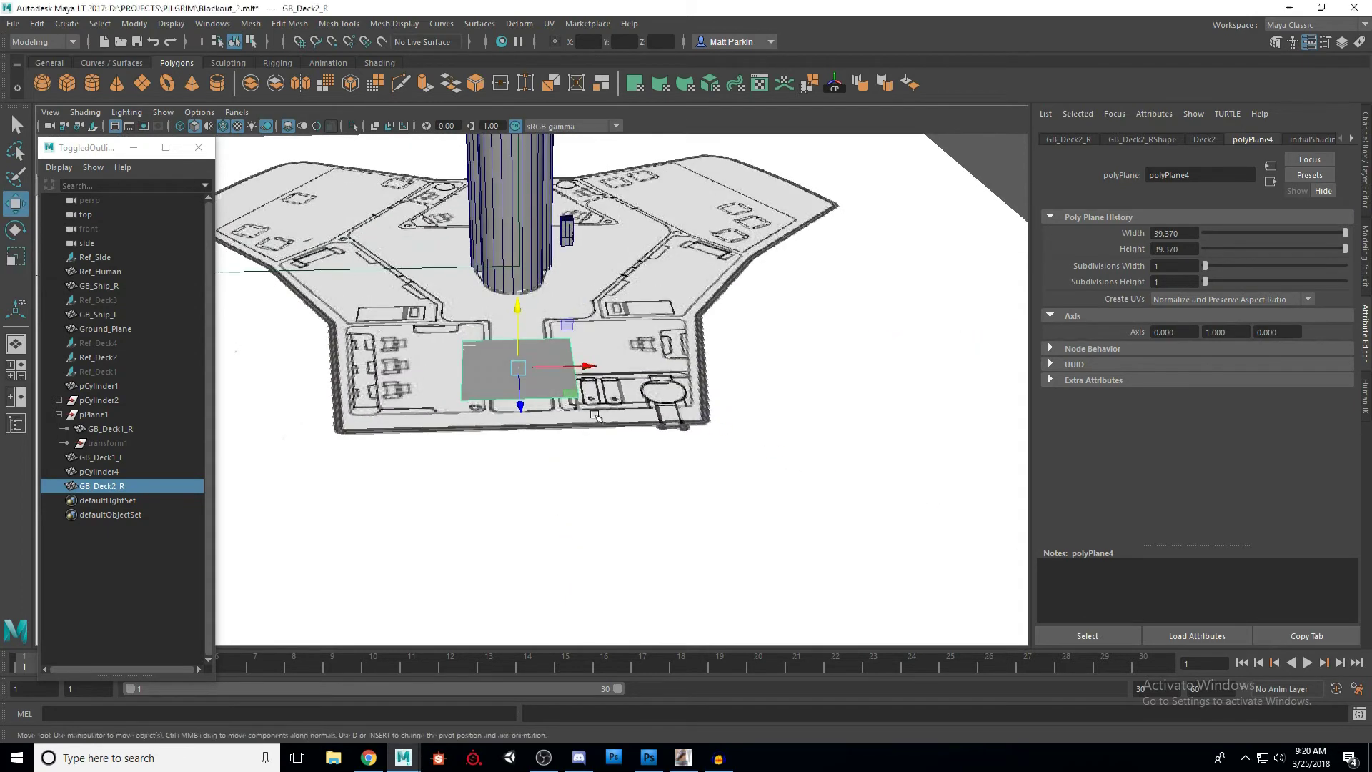
key("space")
scroll(563, 427, "up", 3)
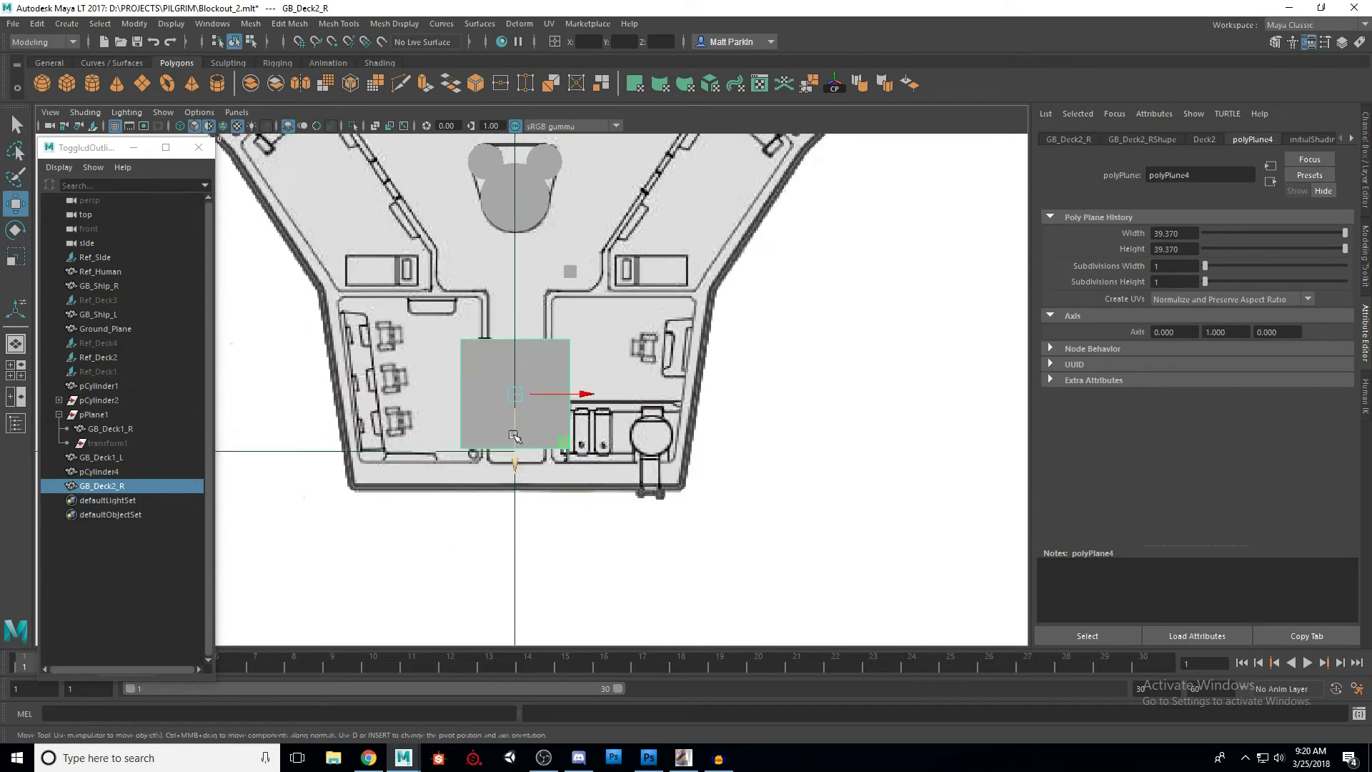
left_click_drag(569, 406, 721, 406)
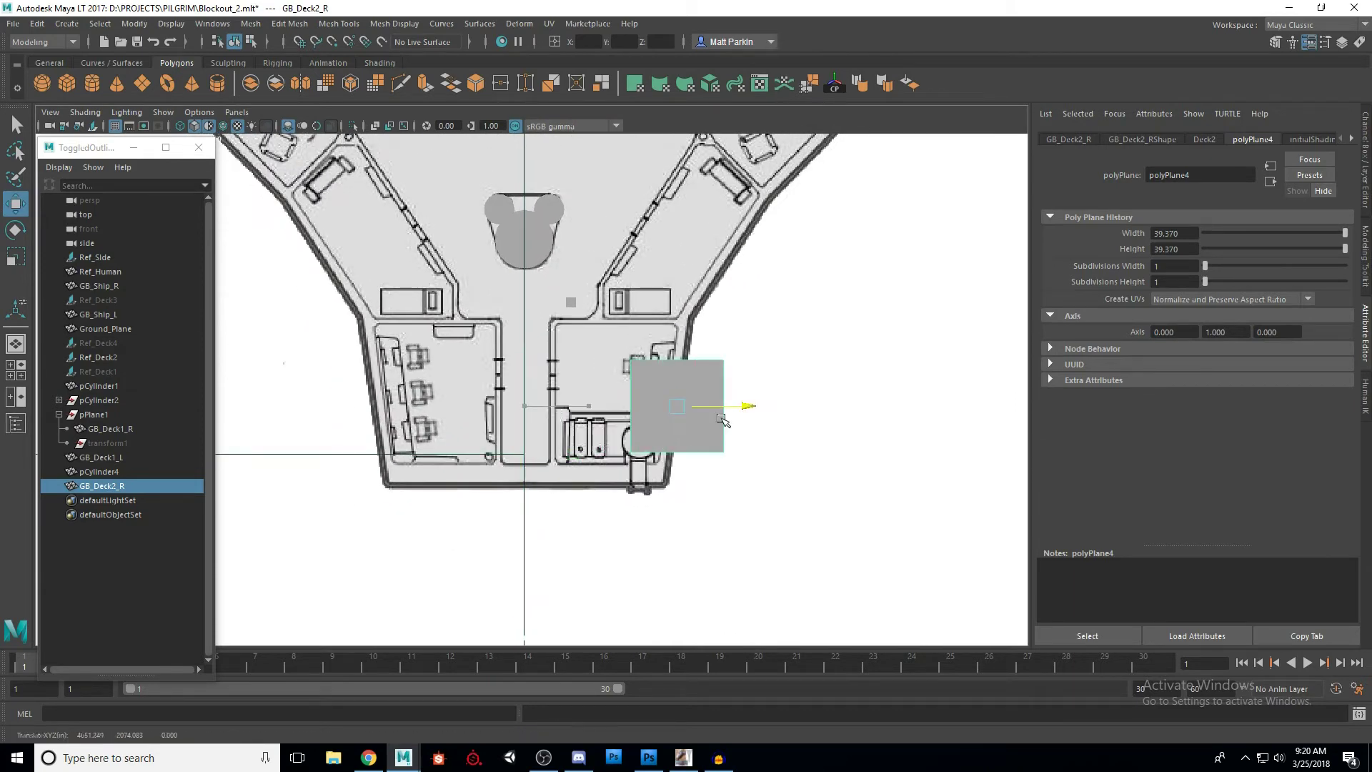
Step: Align the plane's two inner-edge vertices to the ship's centre line at X 0
key("F8")
left_click_drag(640, 482, 627, 406)
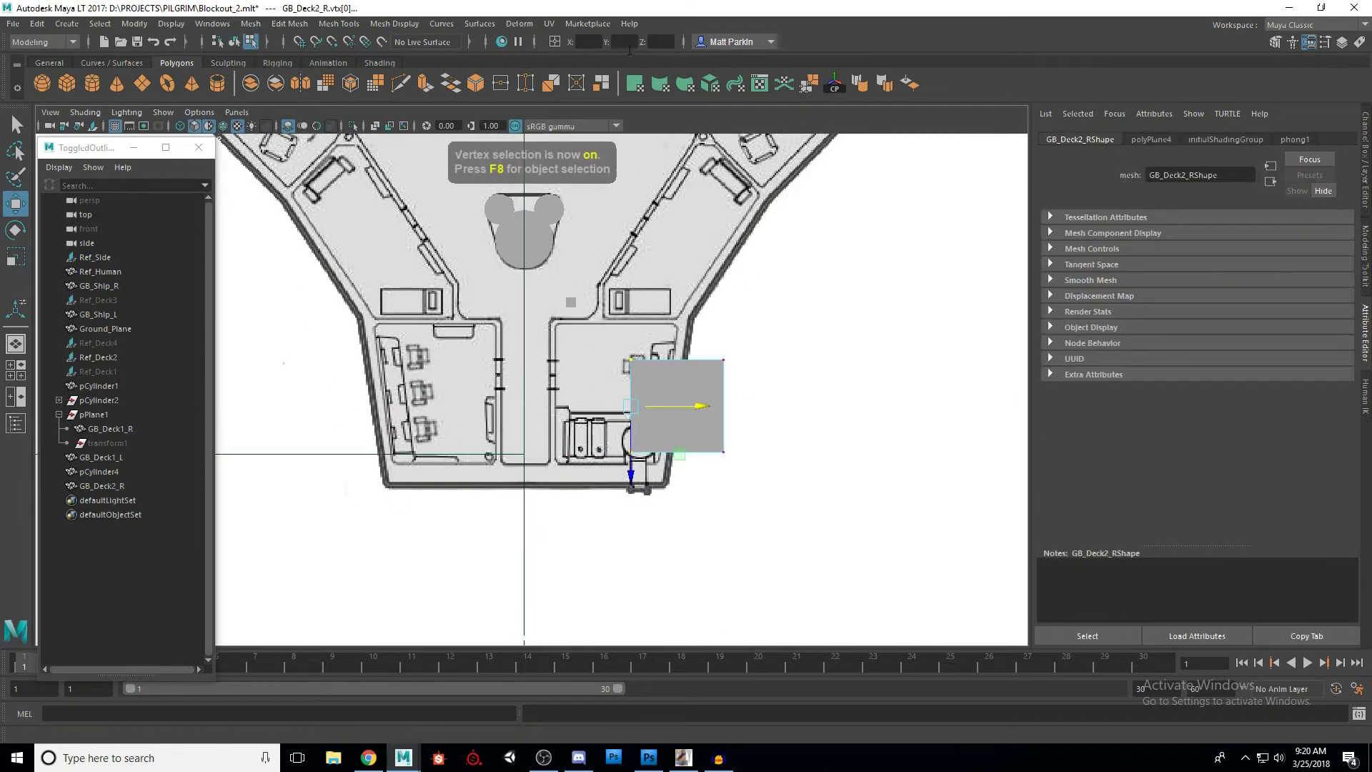
left_click(586, 43)
type("0")
key("Return")
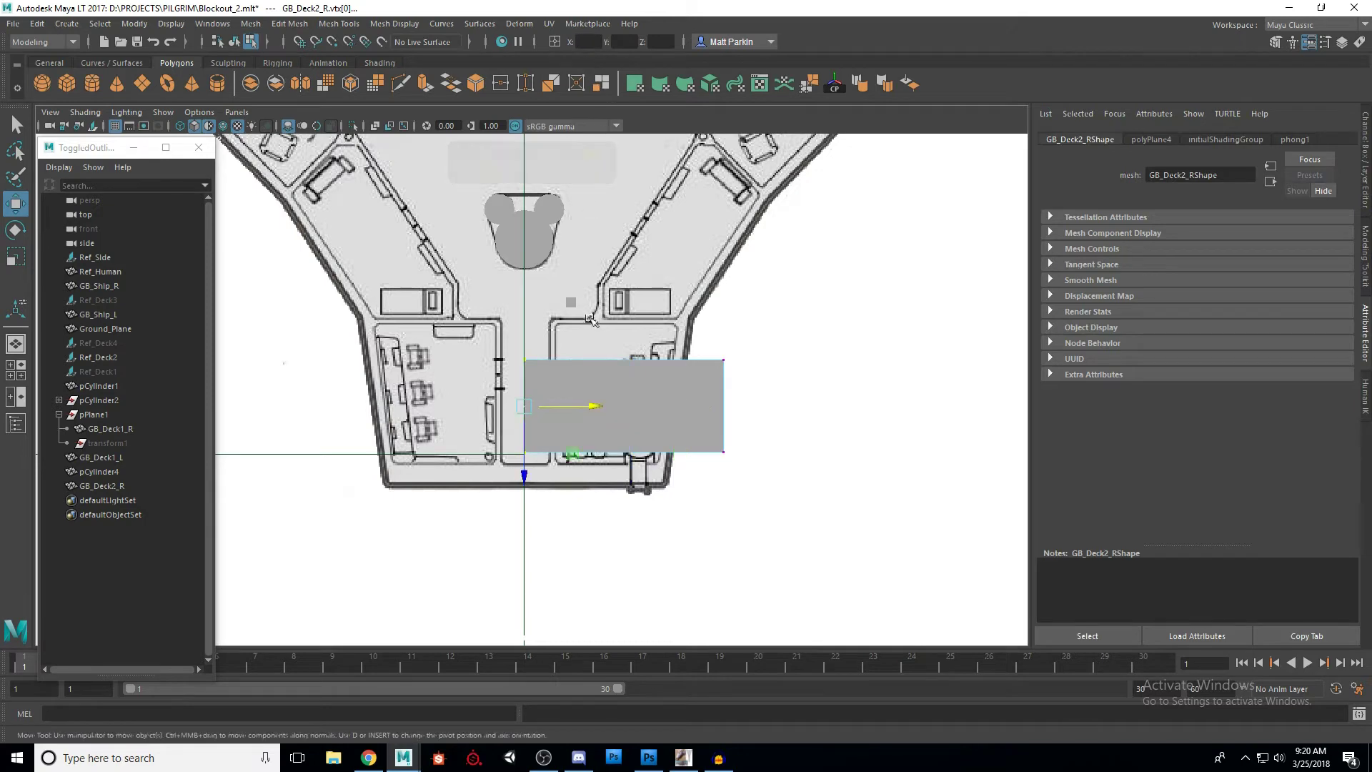
Step: Move the plane's outer edge in to the room's side wall and its rear edge back to the room's rear wall
left_click_drag(695, 472, 744, 343)
left_click_drag(775, 406, 712, 407)
scroll(527, 479, "up", 2)
scroll(527, 479, "up", 3)
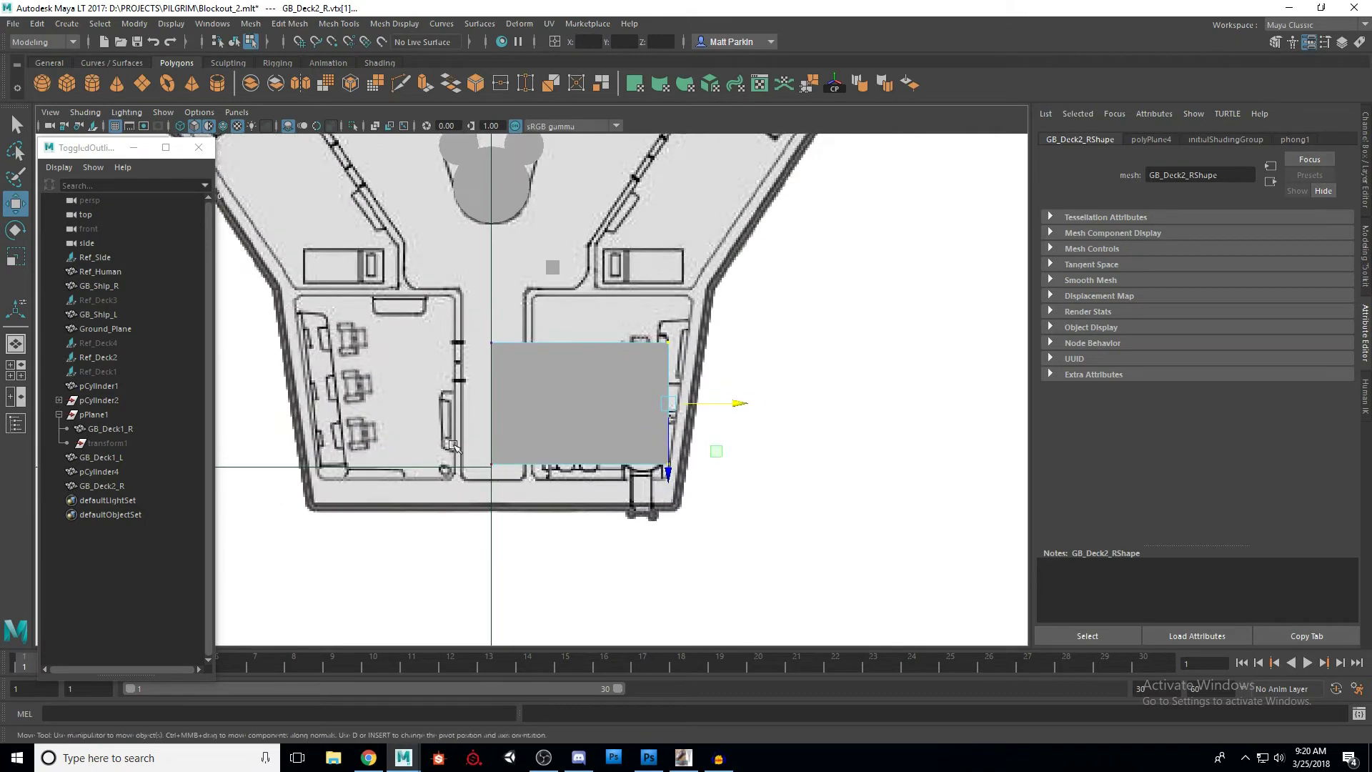
left_click_drag(522, 489, 772, 533)
left_click_drag(619, 529, 619, 547)
middle_click_drag(731, 504, 676, 530, "alt")
left_click(652, 542)
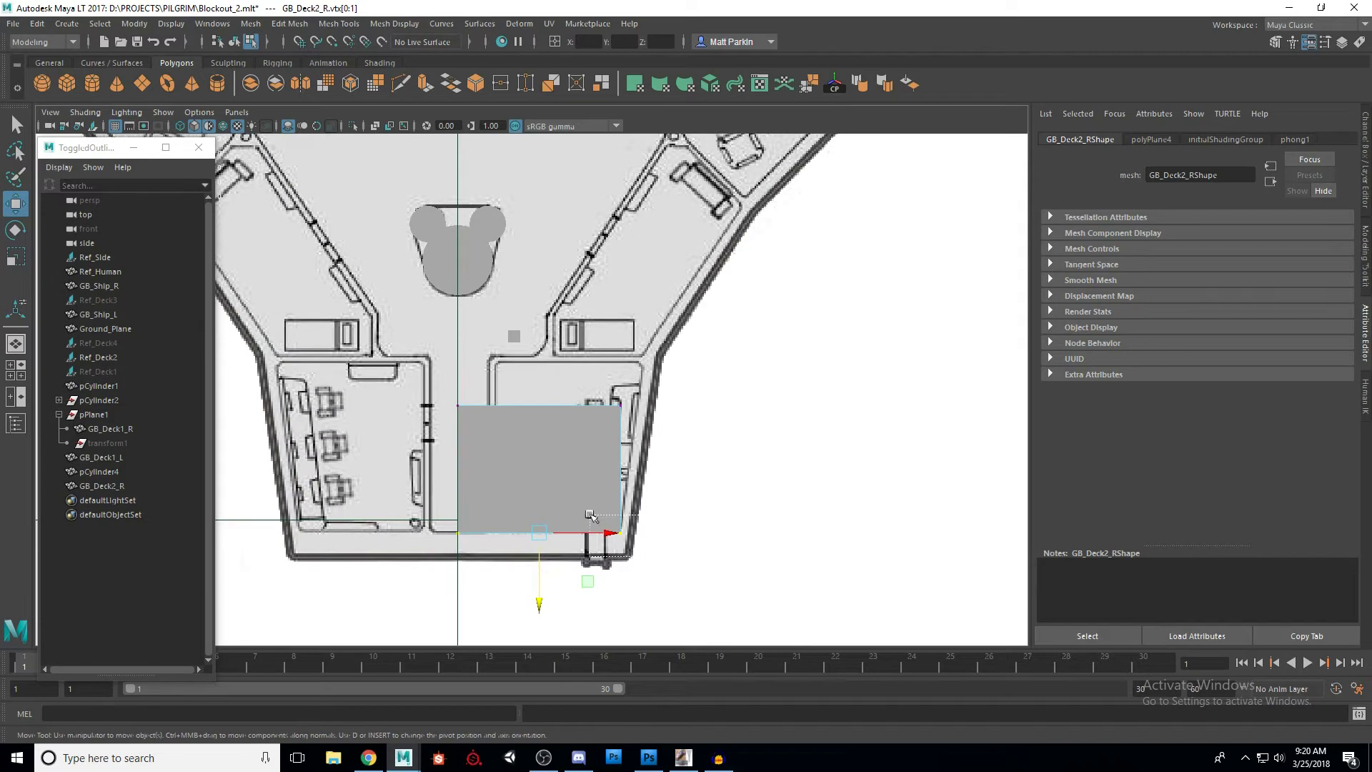
scroll(675, 434, "up", 1)
left_click_drag(663, 417, 595, 622)
mouse_move(690, 486)
left_mouse_down()
mouse_move(702, 486)
mouse_move(667, 489)
mouse_move(701, 484)
left_mouse_up()
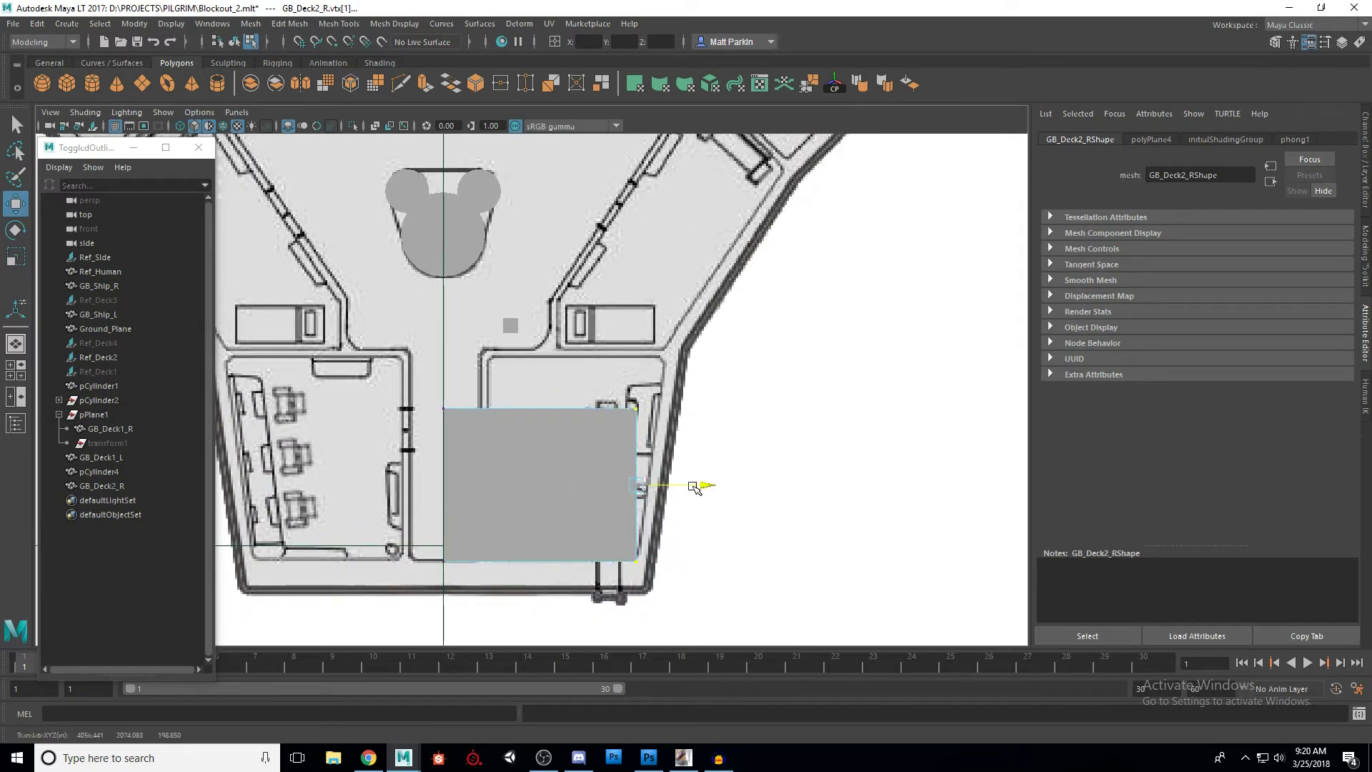
Step: Move the plane's front edge to the rear room's front wall and pull its outer vertex out to the hull wall
left_click_drag(707, 389, 644, 438)
left_click_drag(390, 390, 690, 436)
left_click_drag(537, 459, 538, 403)
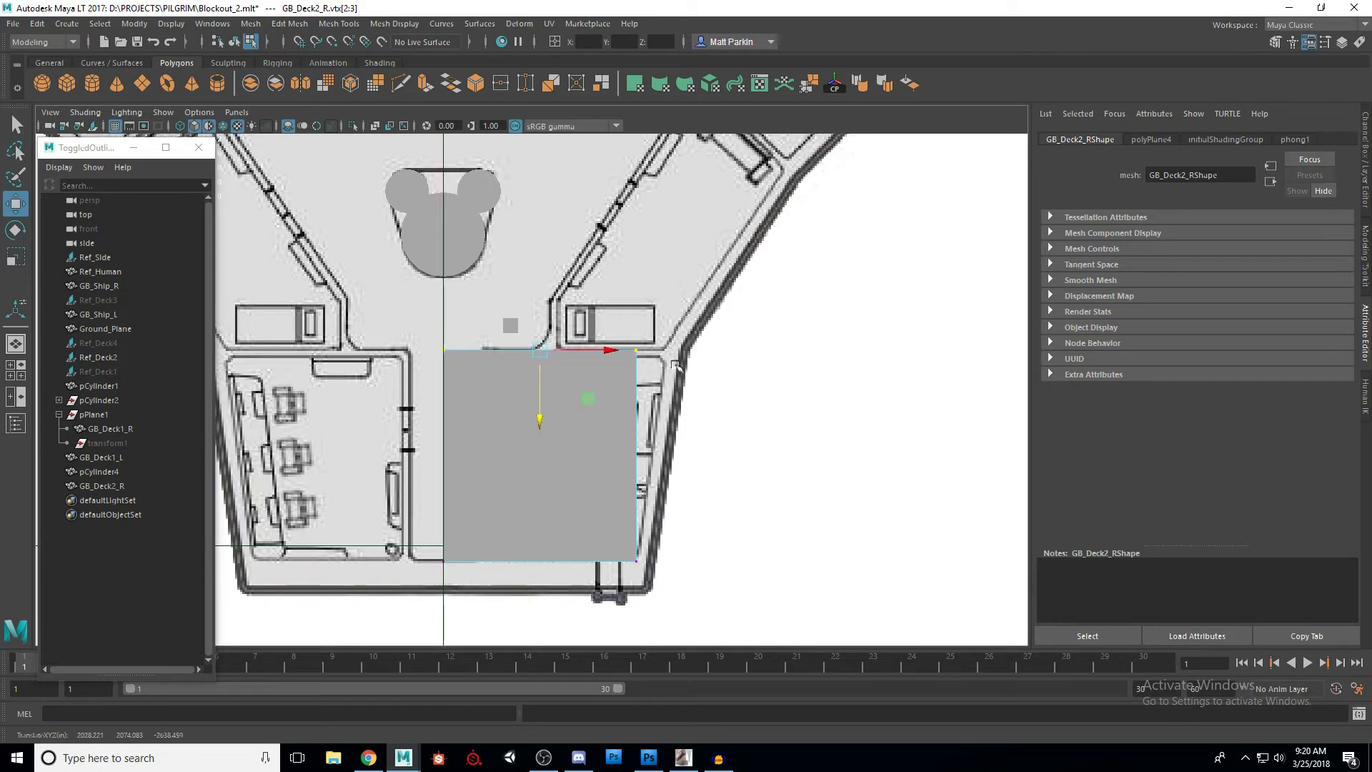
left_click_drag(620, 380, 710, 355)
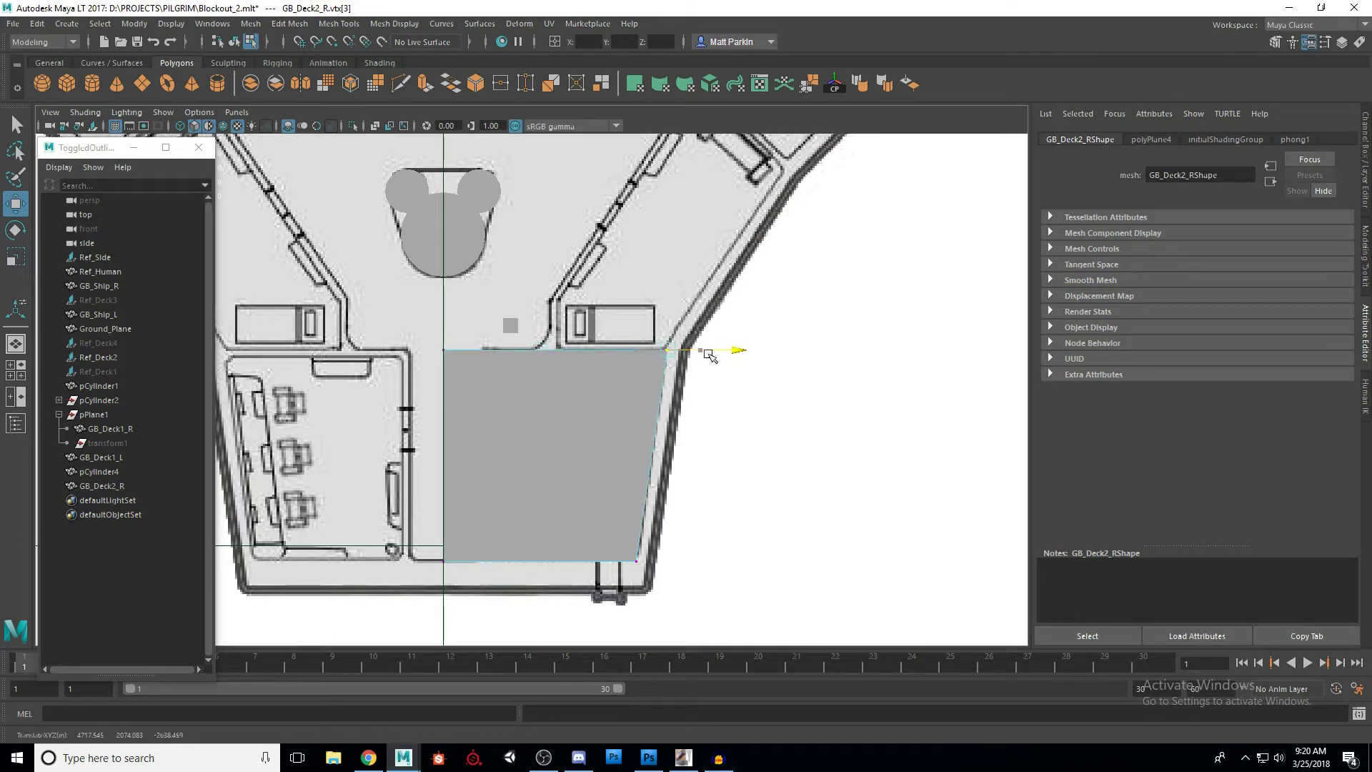
Step: Extrude the plane's front edge along the centre line and extend the new section to the front hull wall
middle_click_drag(469, 427, 468, 541, "alt")
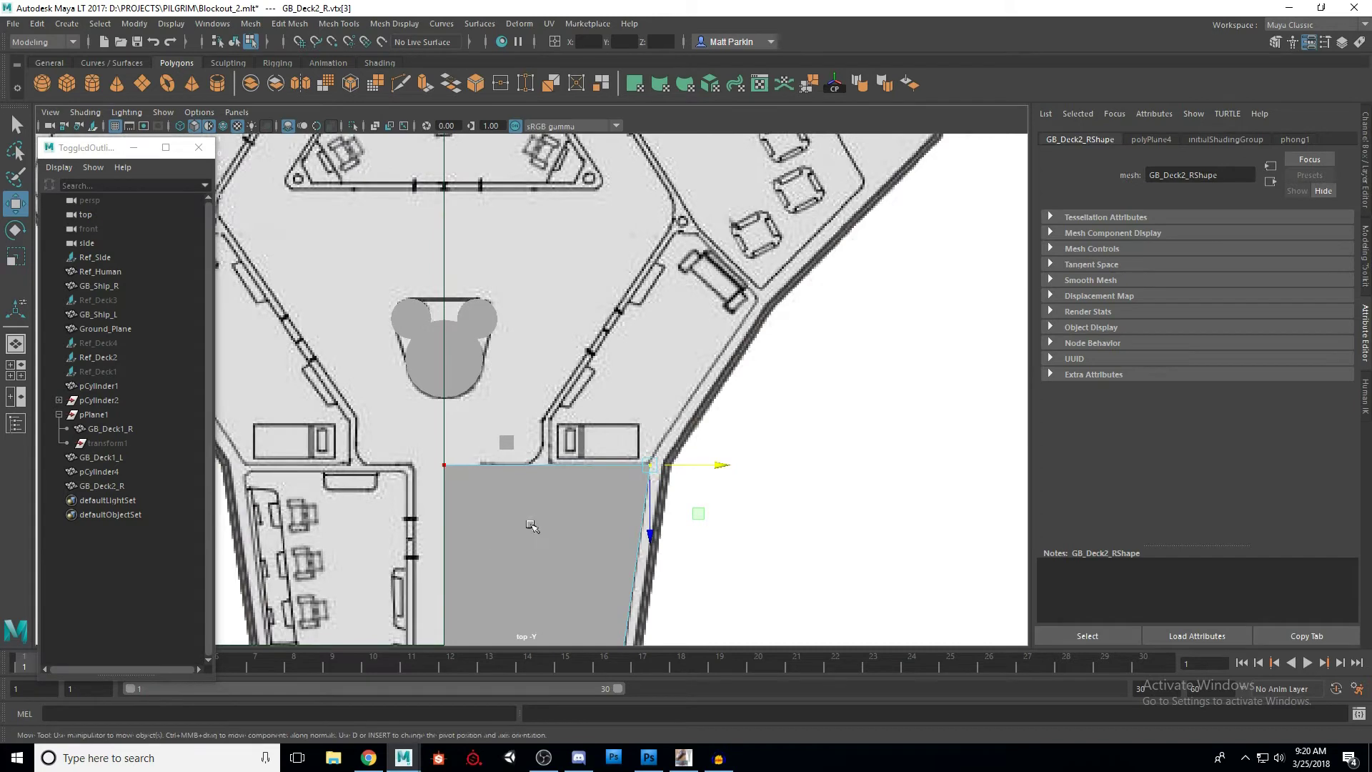
key("F10")
left_click(536, 467)
scroll(543, 501, "down", 1)
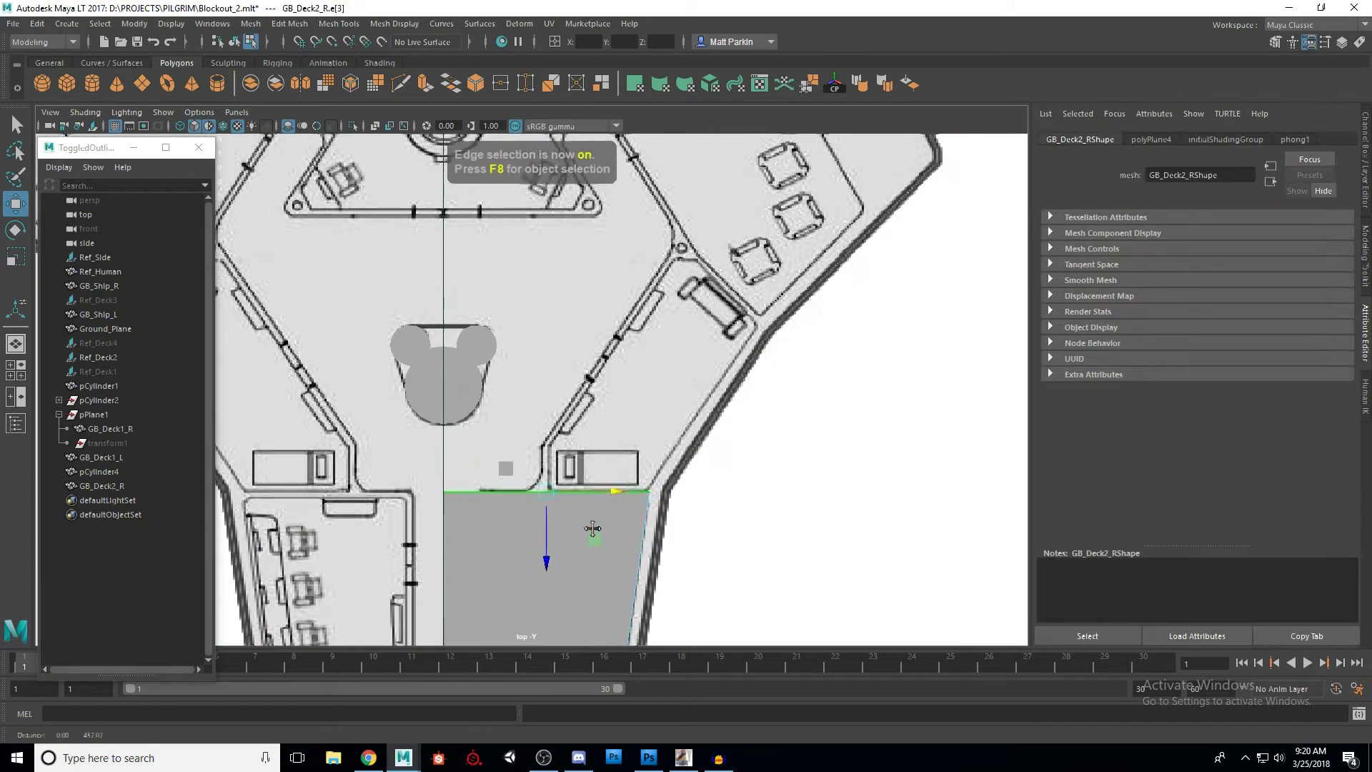
key("ctrl+e")
left_click_drag(547, 461, 539, 190)
middle_click_drag(543, 389, 542, 551, "alt")
key("q")
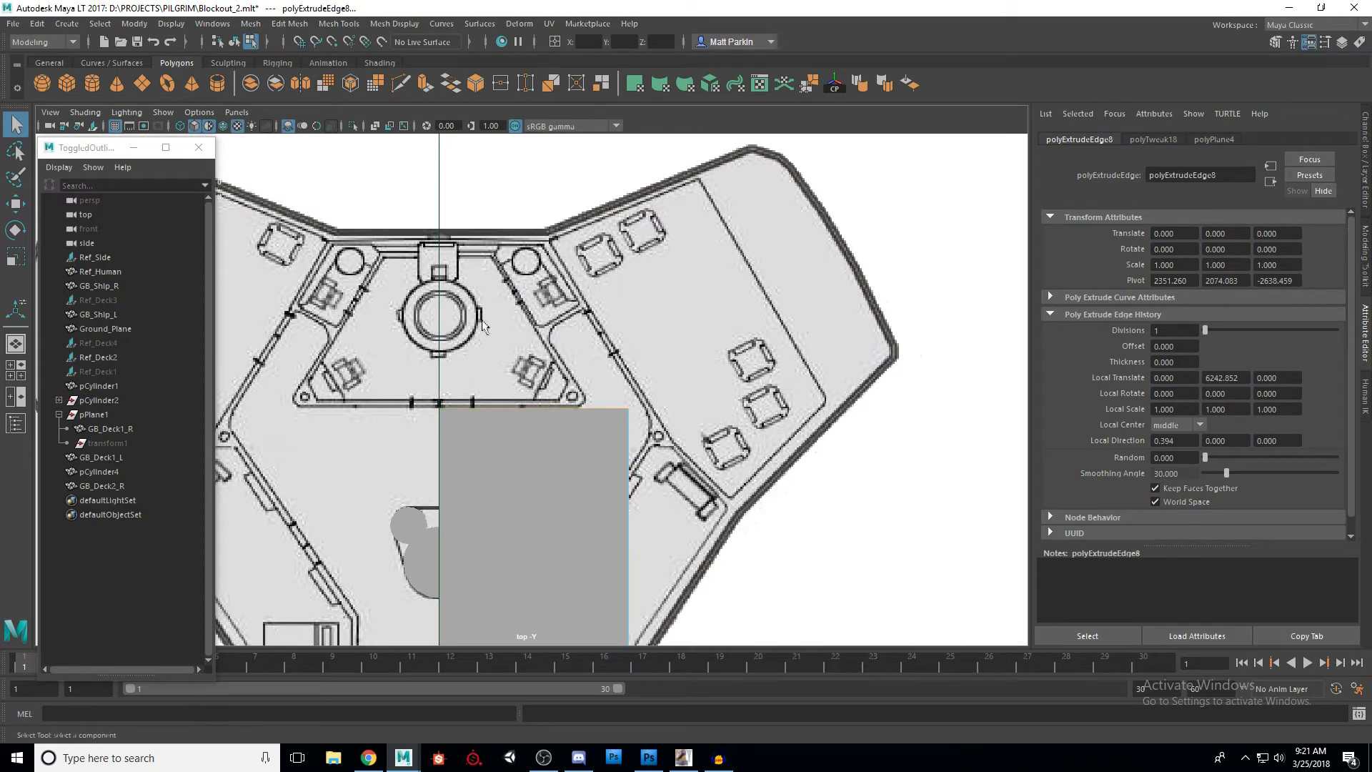
left_click(541, 440)
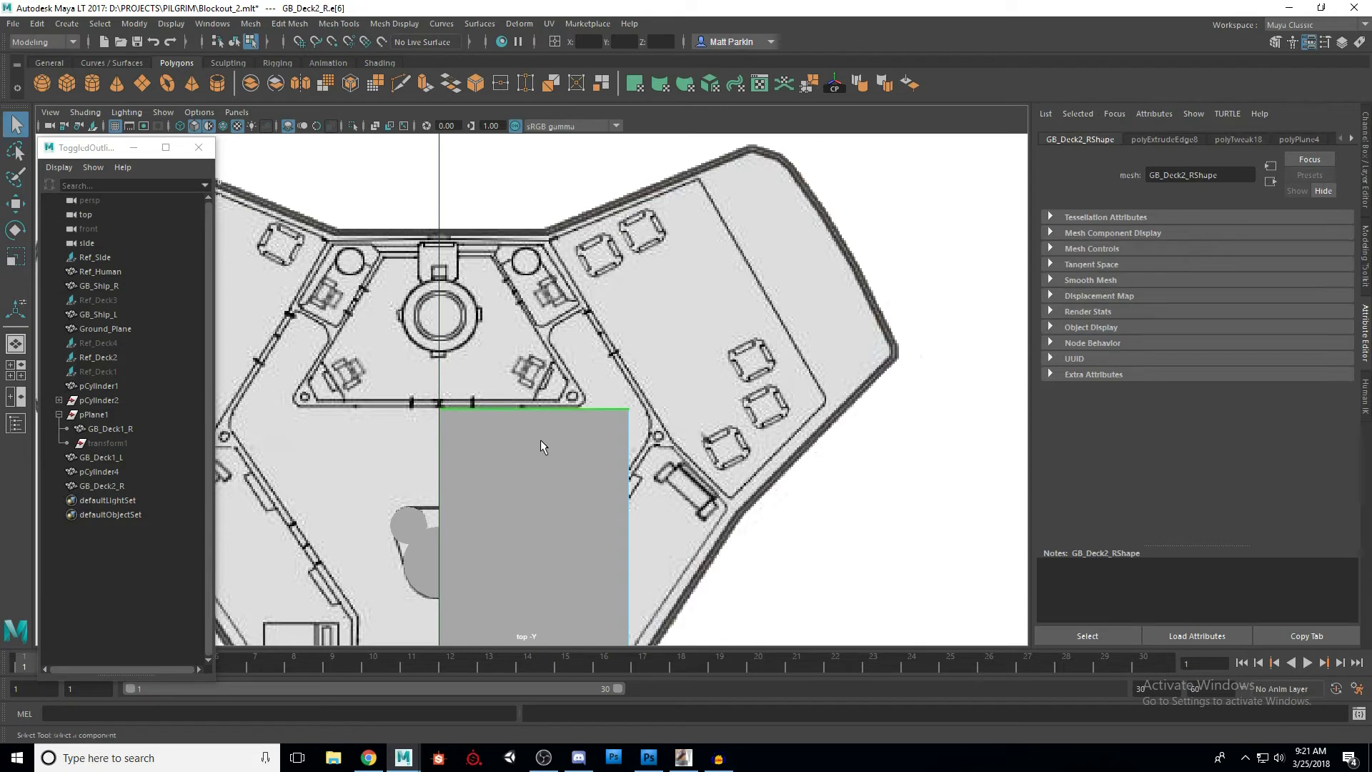
key("w")
left_click_drag(532, 458, 526, 292)
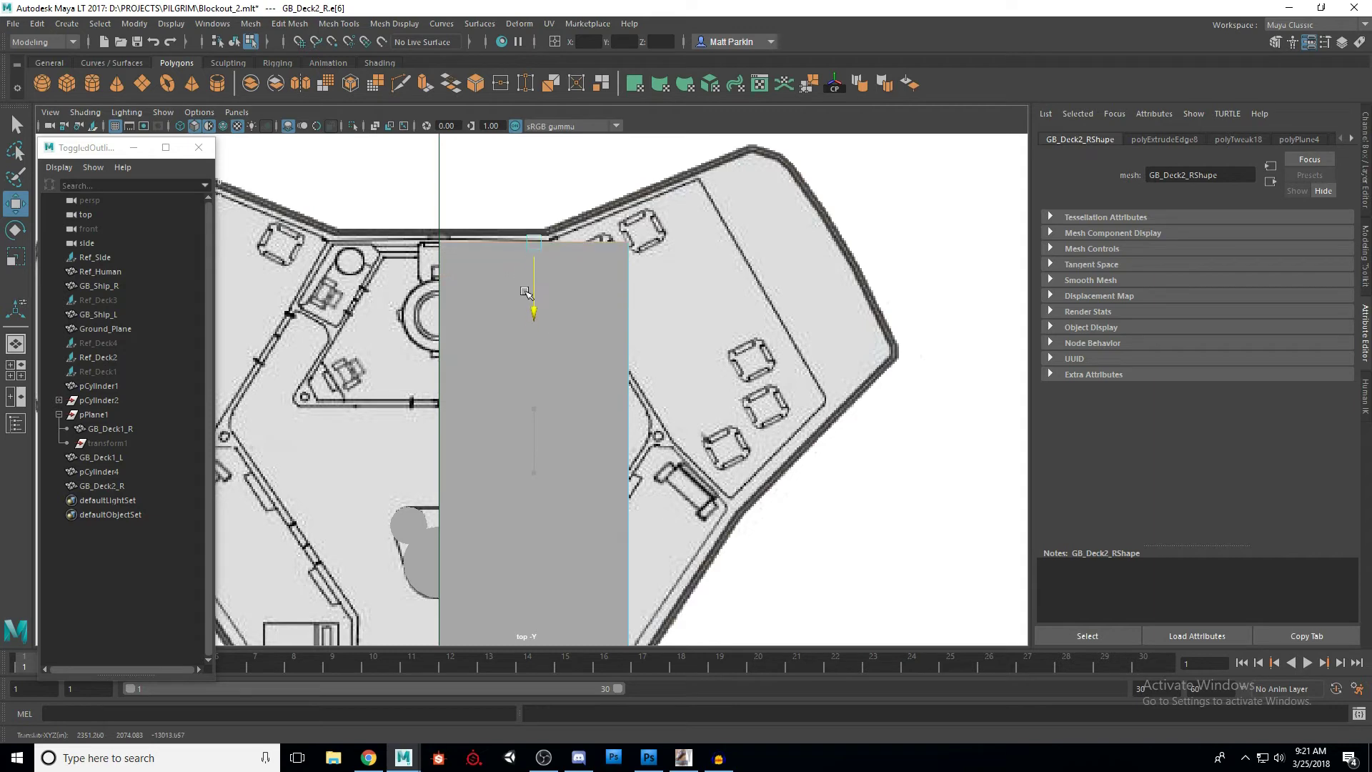
Step: Connect the two long side edges of the extruded section with one new edge across its middle
middle_click_drag(525, 292, 536, 346, "alt")
scroll(529, 383, "down", 2)
key("F10")
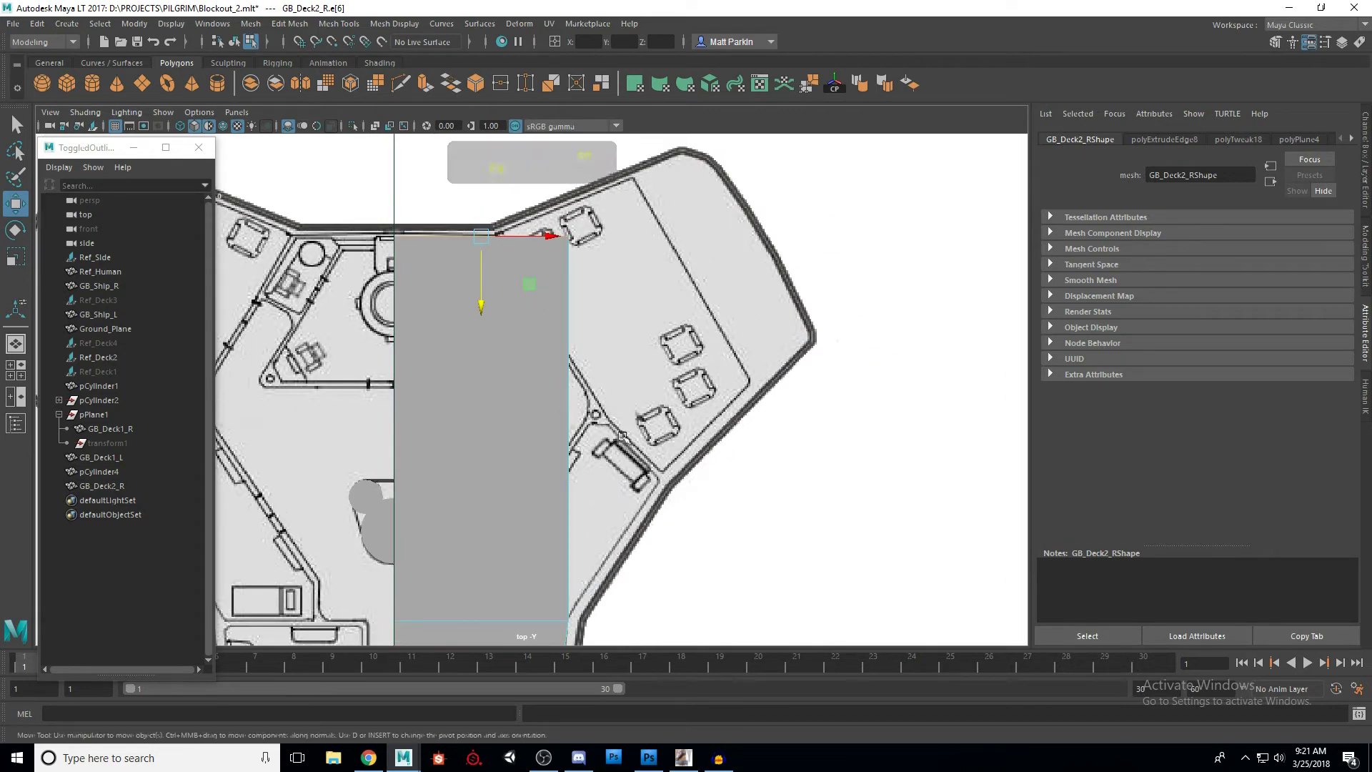
left_click_drag(271, 492, 629, 504)
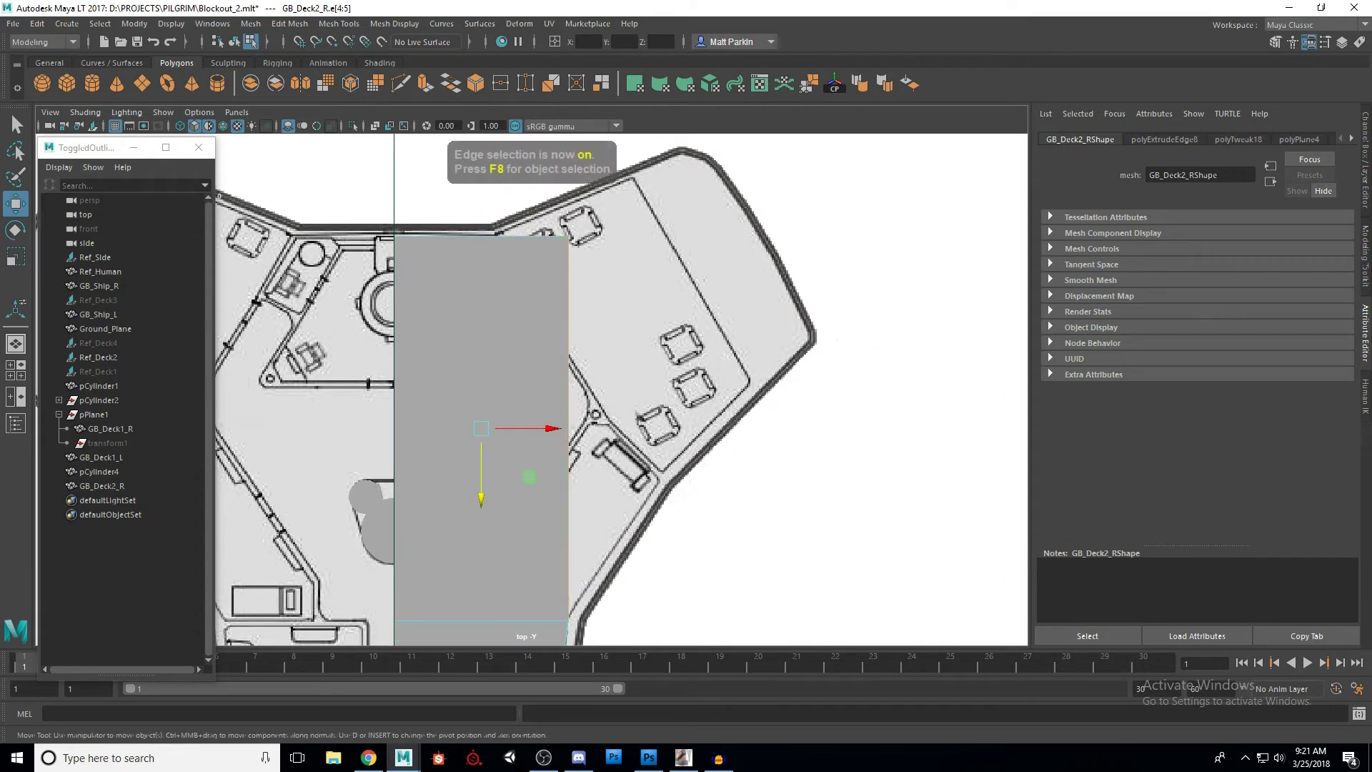
left_click(1358, 254)
left_click(1219, 552)
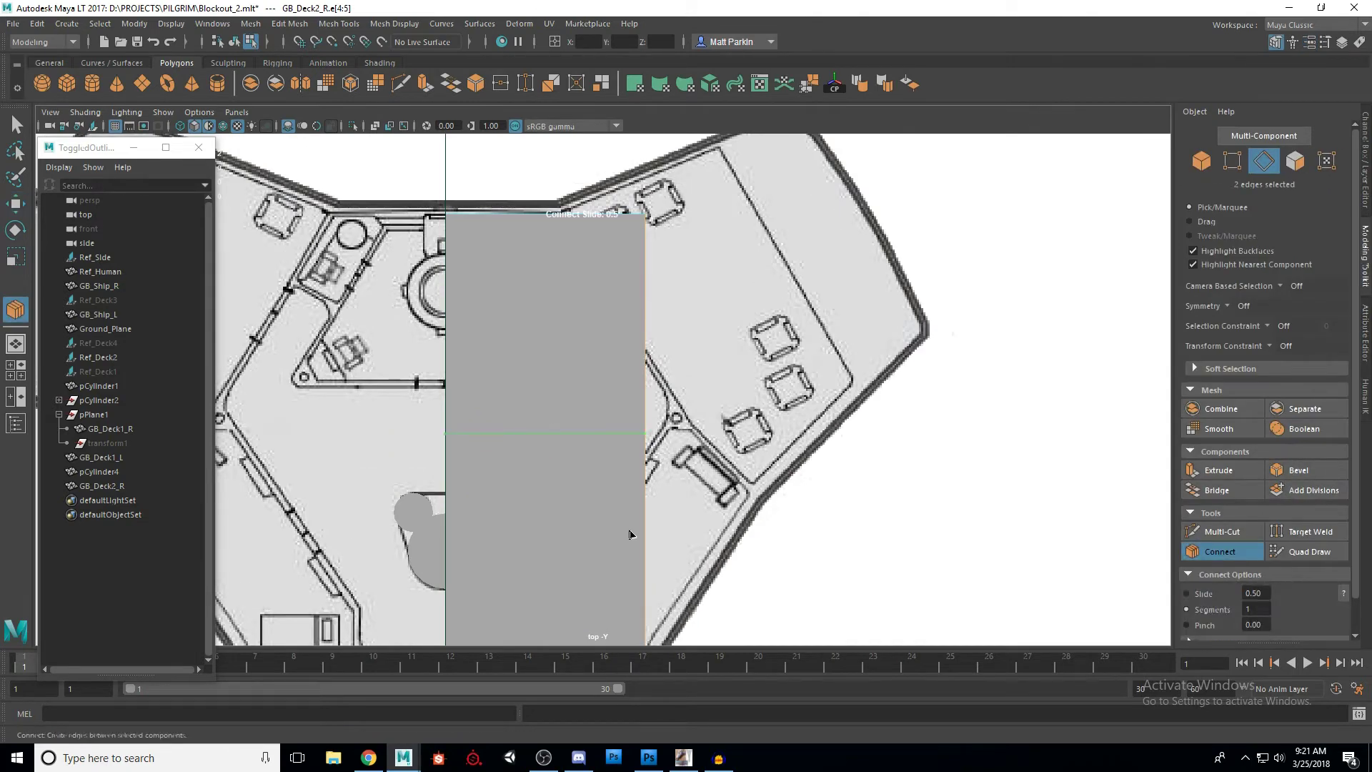
key("q")
Step: Move the new cross edge's two vertices forward, level with the wall junction beside the central room
middle_click_drag(612, 534, 613, 420, "alt")
key("F9")
left_click_drag(705, 319, 377, 400)
key("w")
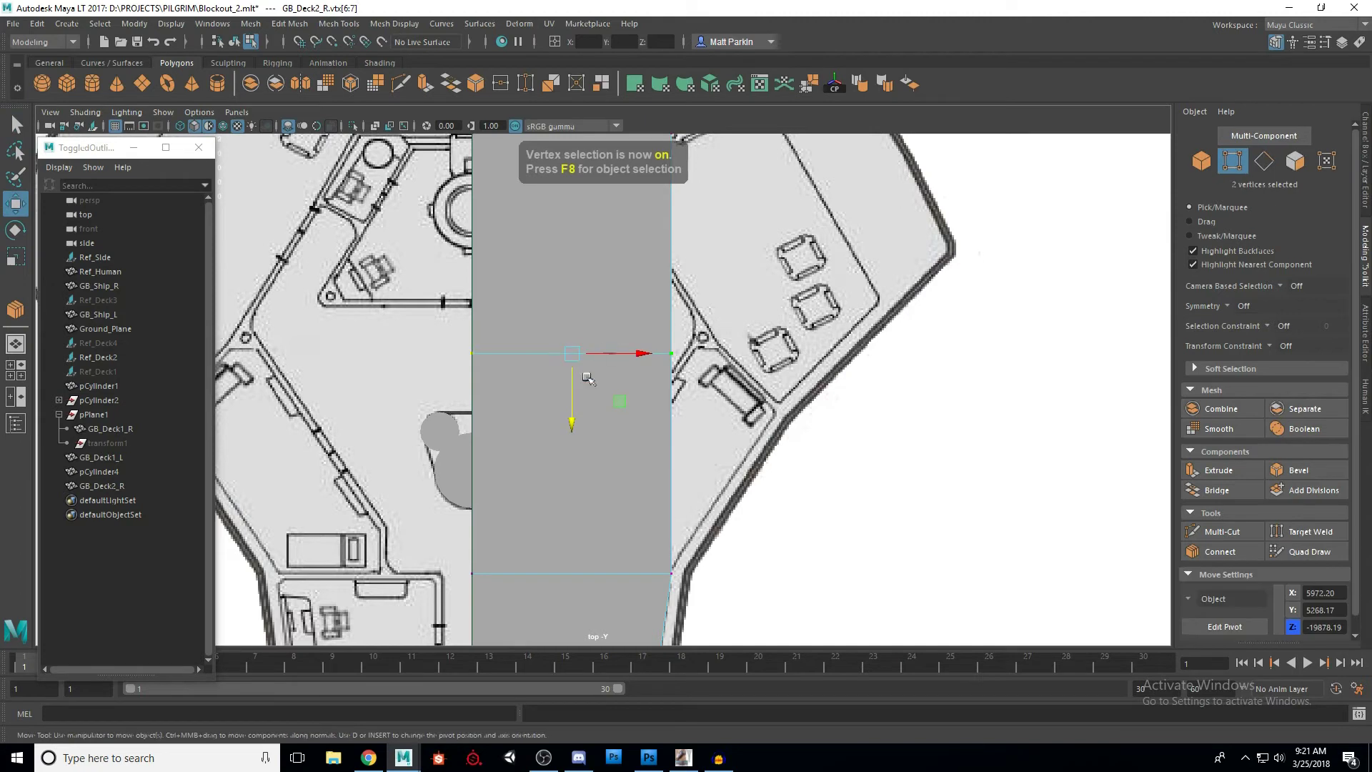
left_click_drag(574, 394, 549, 368)
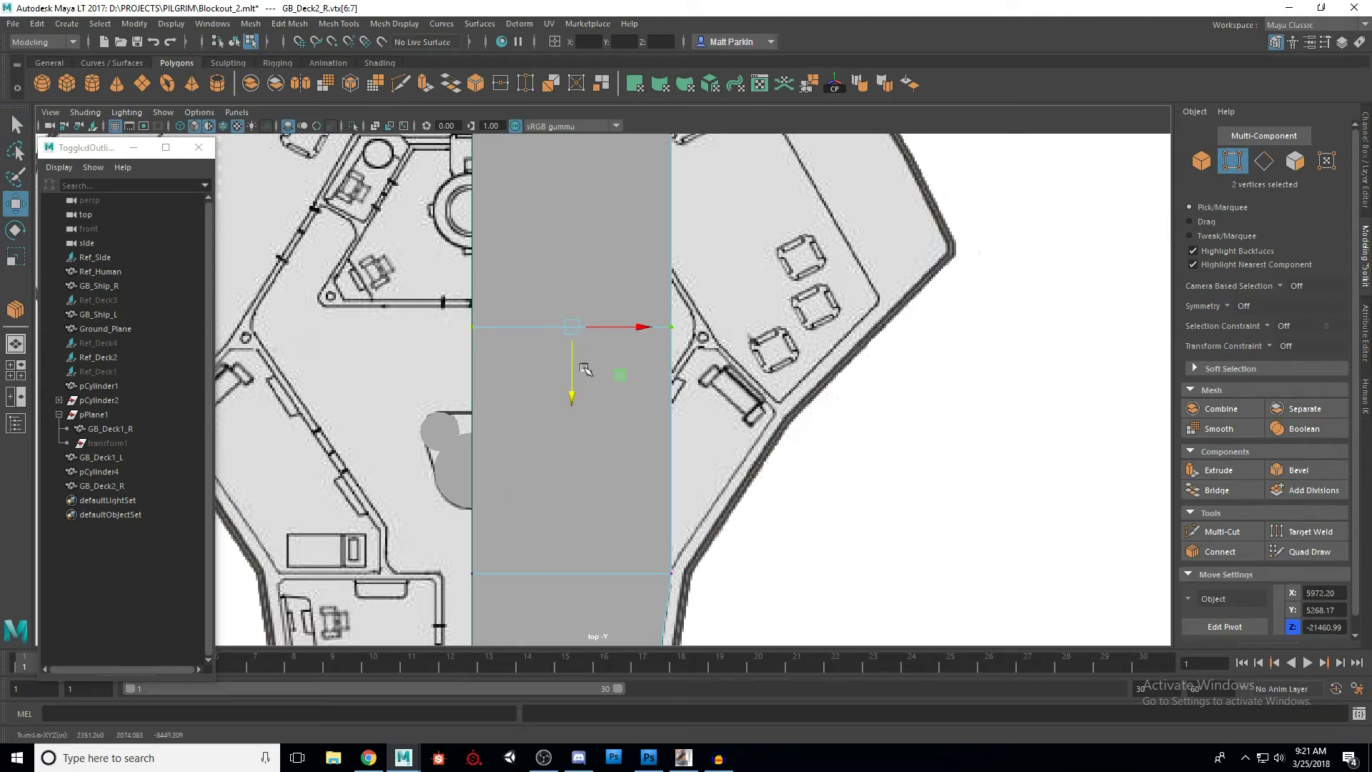
Step: Try to pull the cross edge's outer vertex outward to the wall junction
left_click(672, 329)
left_click_drag(737, 329, 761, 328)
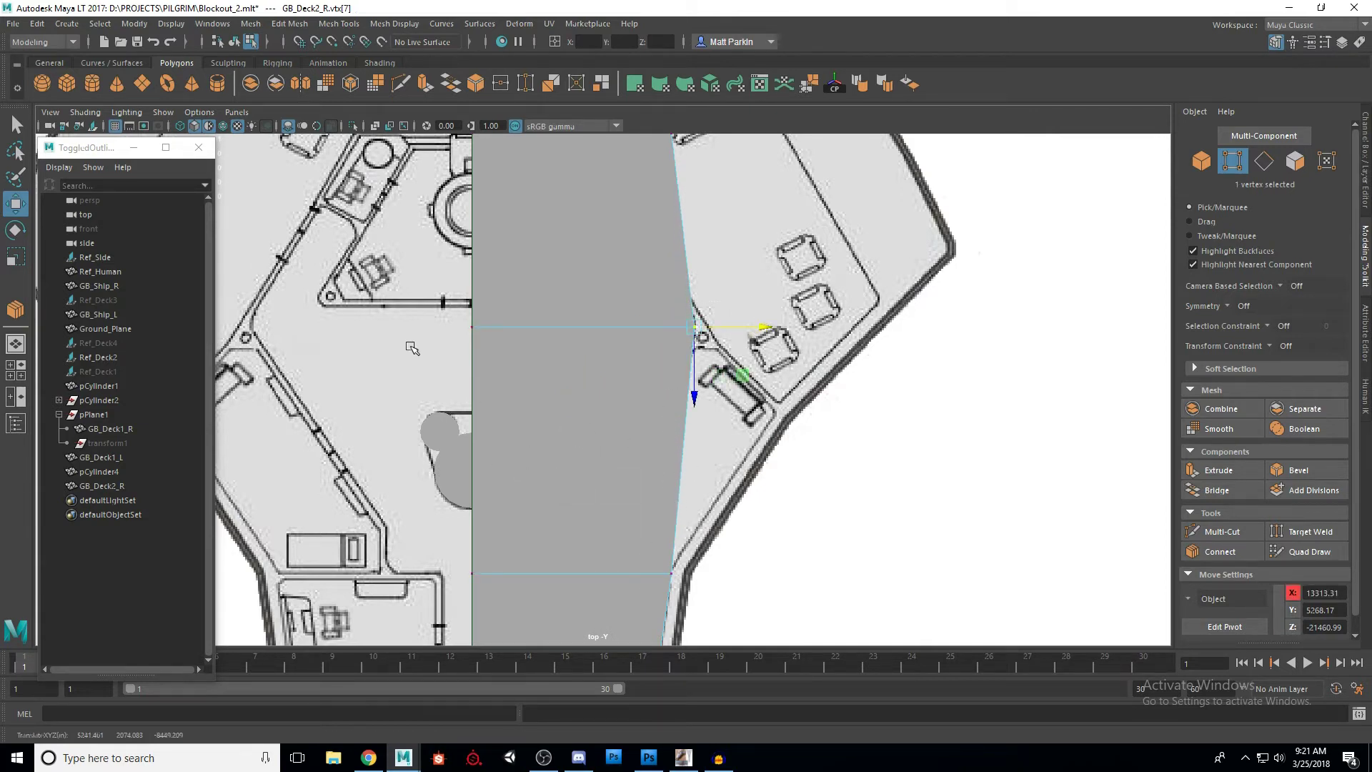
scroll(600, 390, "down", 3)
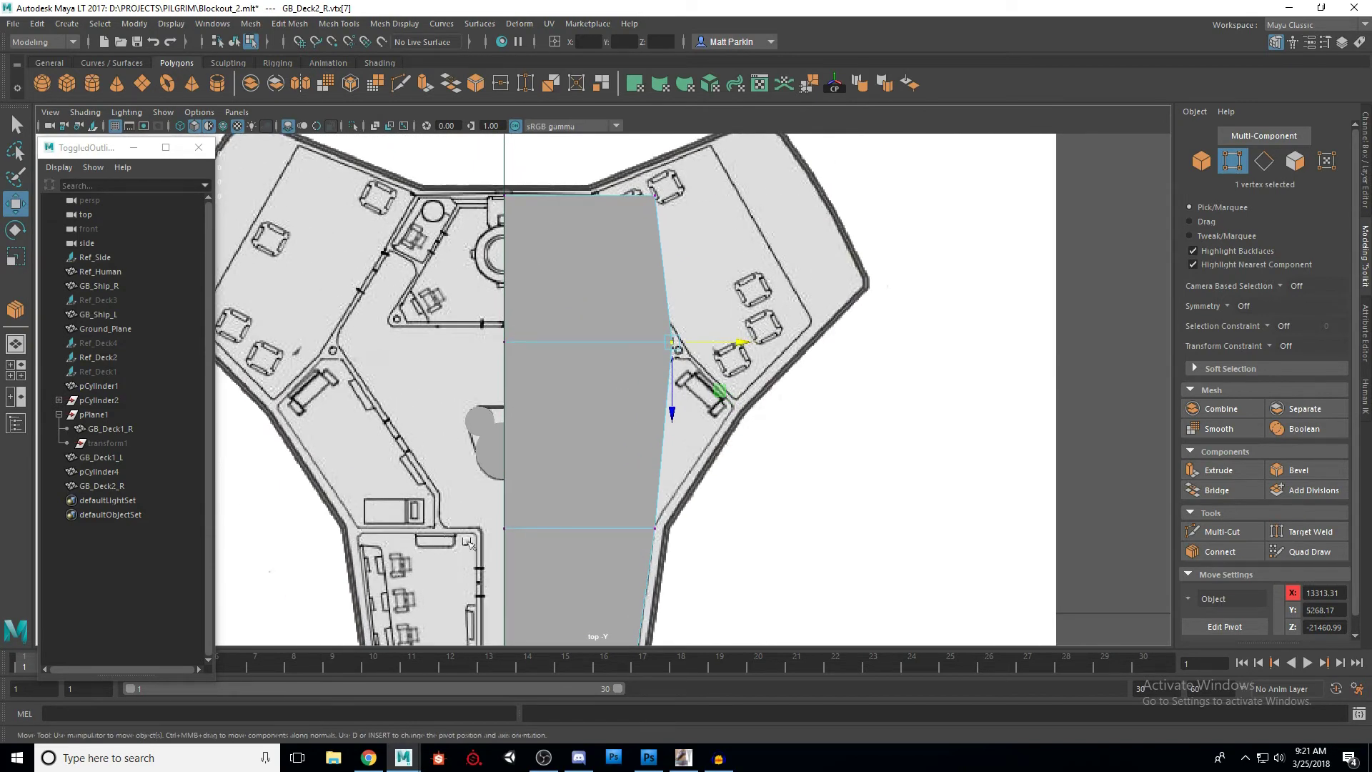
middle_click_drag(549, 491, 541, 444, "alt")
scroll(541, 445, "up", 1)
key("ctrl+z")
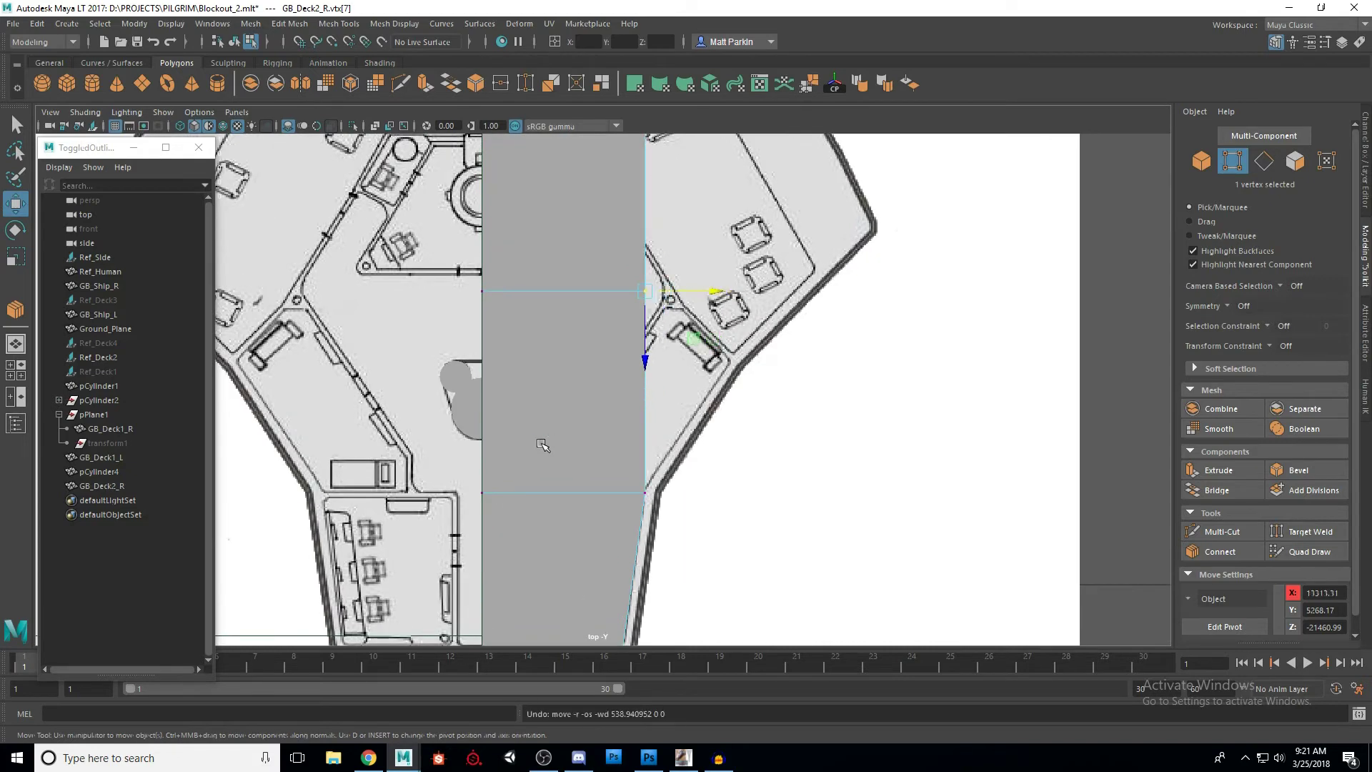
Step: Move both vertices of the cross edge back to just in front of the rear room's front wall
left_click(482, 290, "shift")
left_click_drag(564, 343, 555, 488)
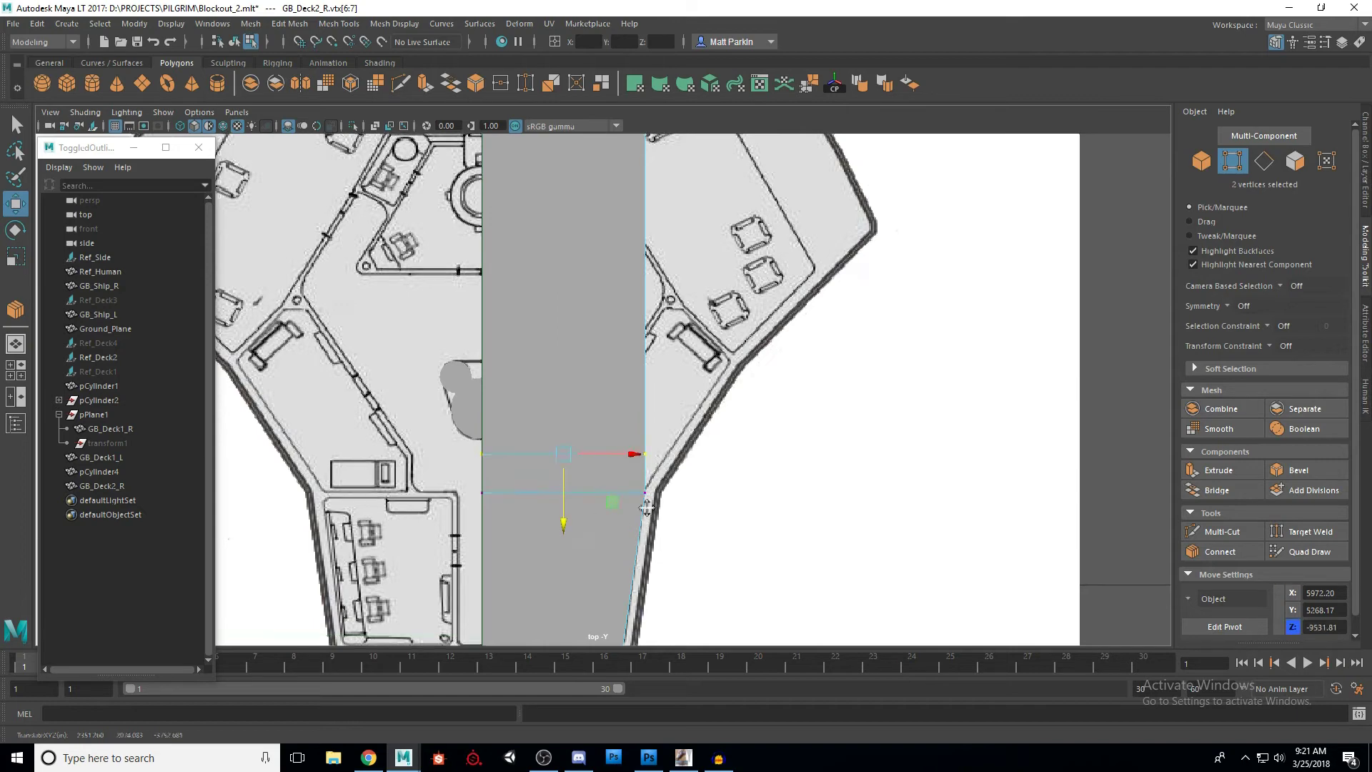
scroll(555, 483, "down", 2)
scroll(554, 478, "up", 2)
scroll(552, 477, "down", 1)
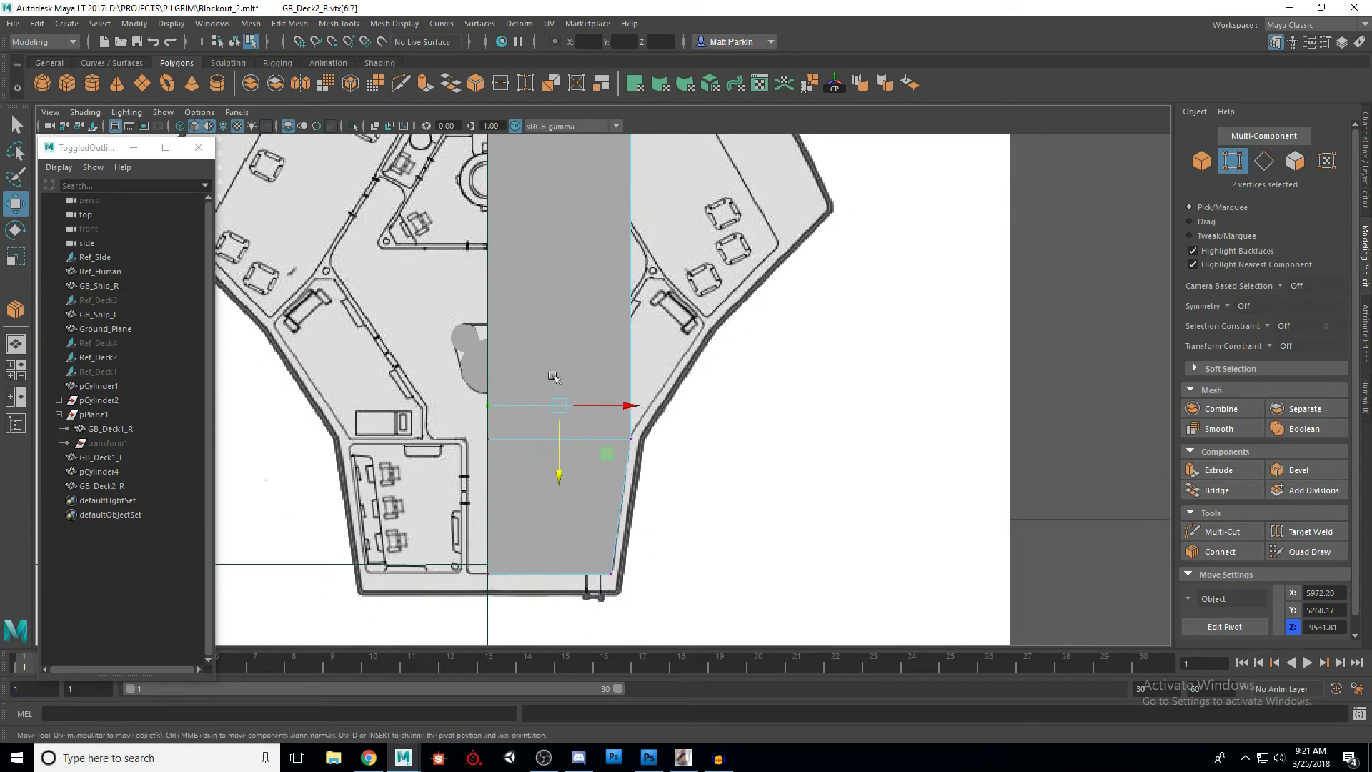
Step: Return to object selection and assign a new Phong material to GB_Deck2_R
middle_click_drag(554, 403, 565, 469, "alt")
left_click(1202, 162)
left_click(1063, 319)
left_click(585, 368)
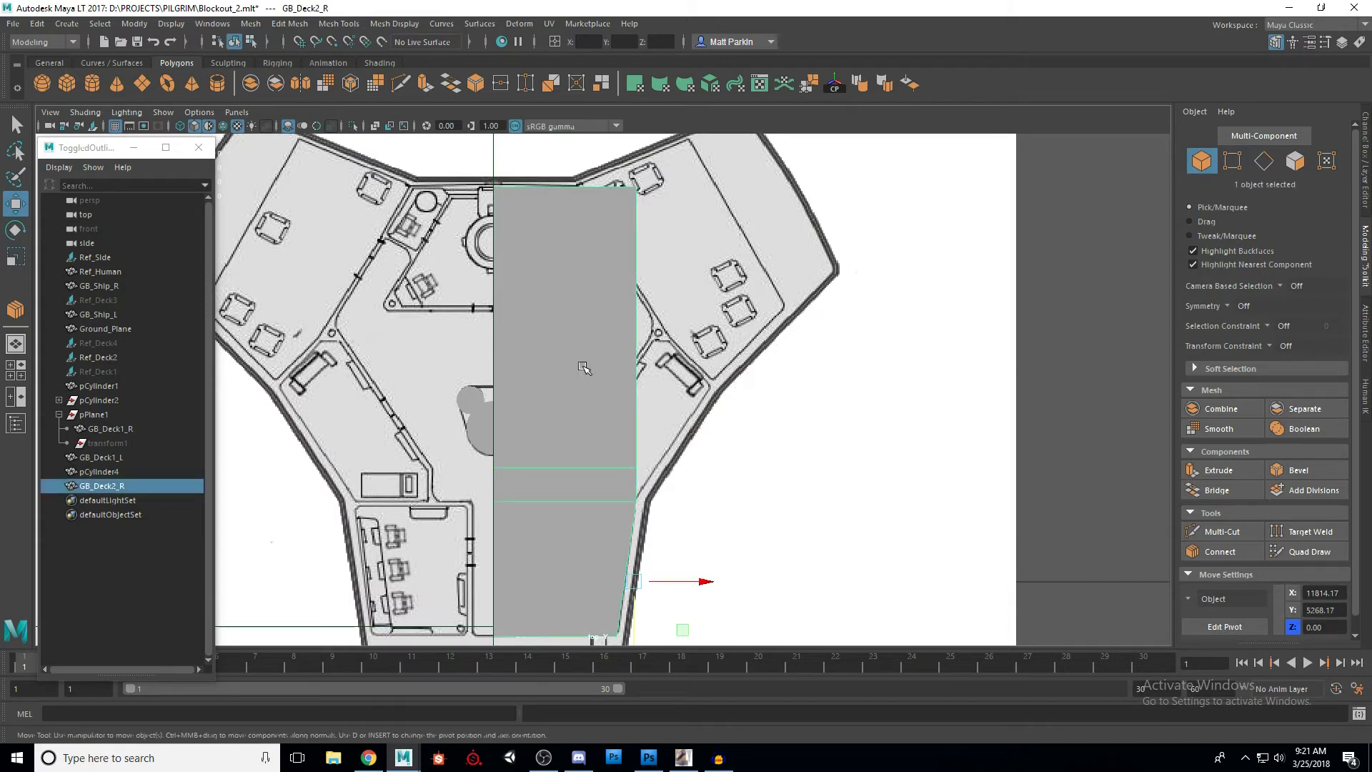
right_click(582, 362)
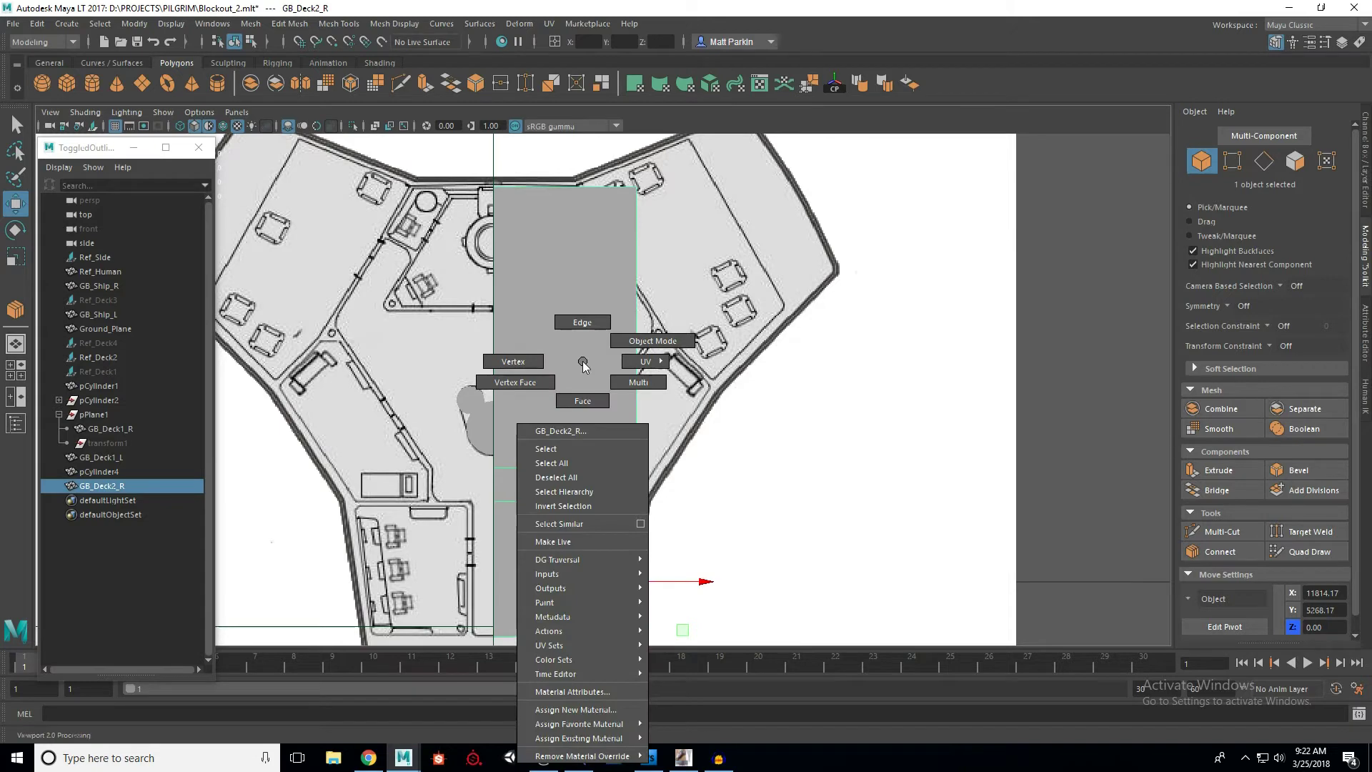
left_click(565, 709)
left_click(562, 376)
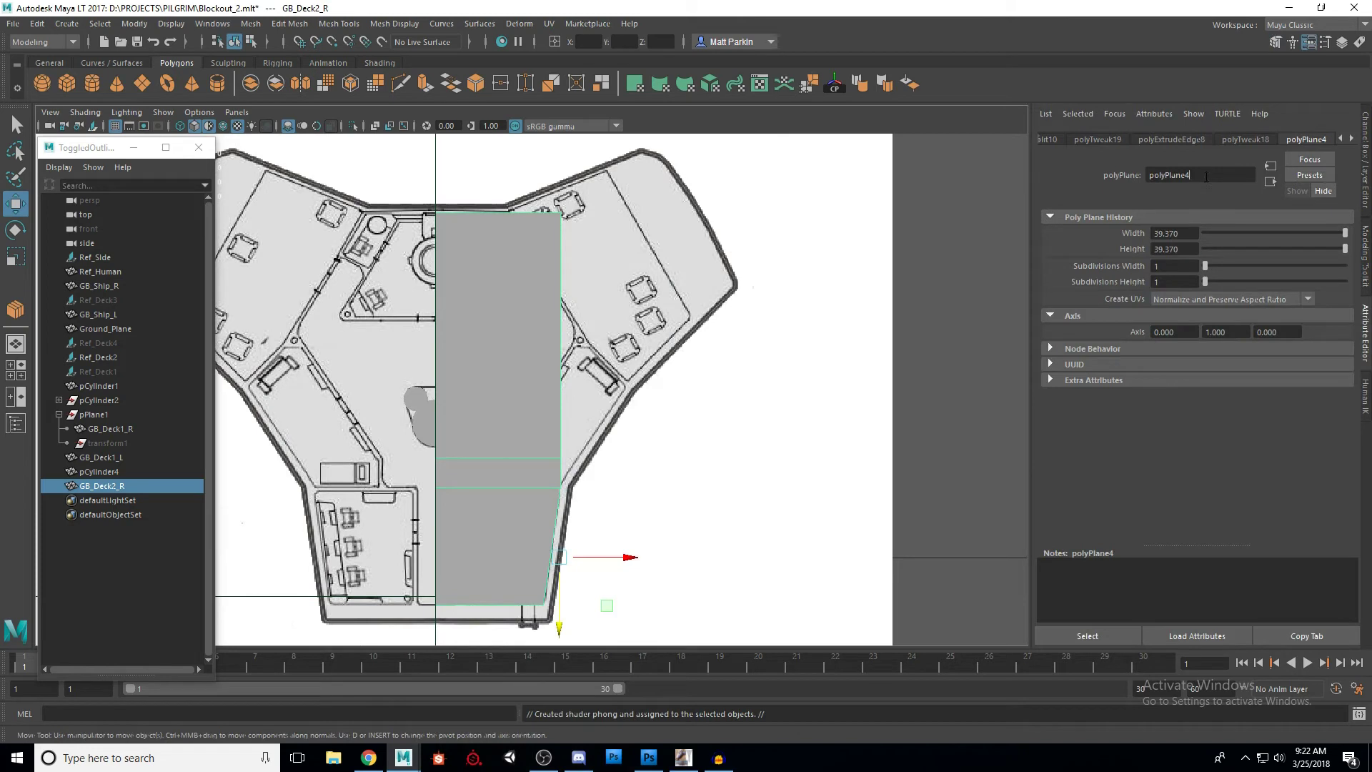
Step: Rename the new Phong material Trans and raise its transparency to about half
left_click(1352, 140)
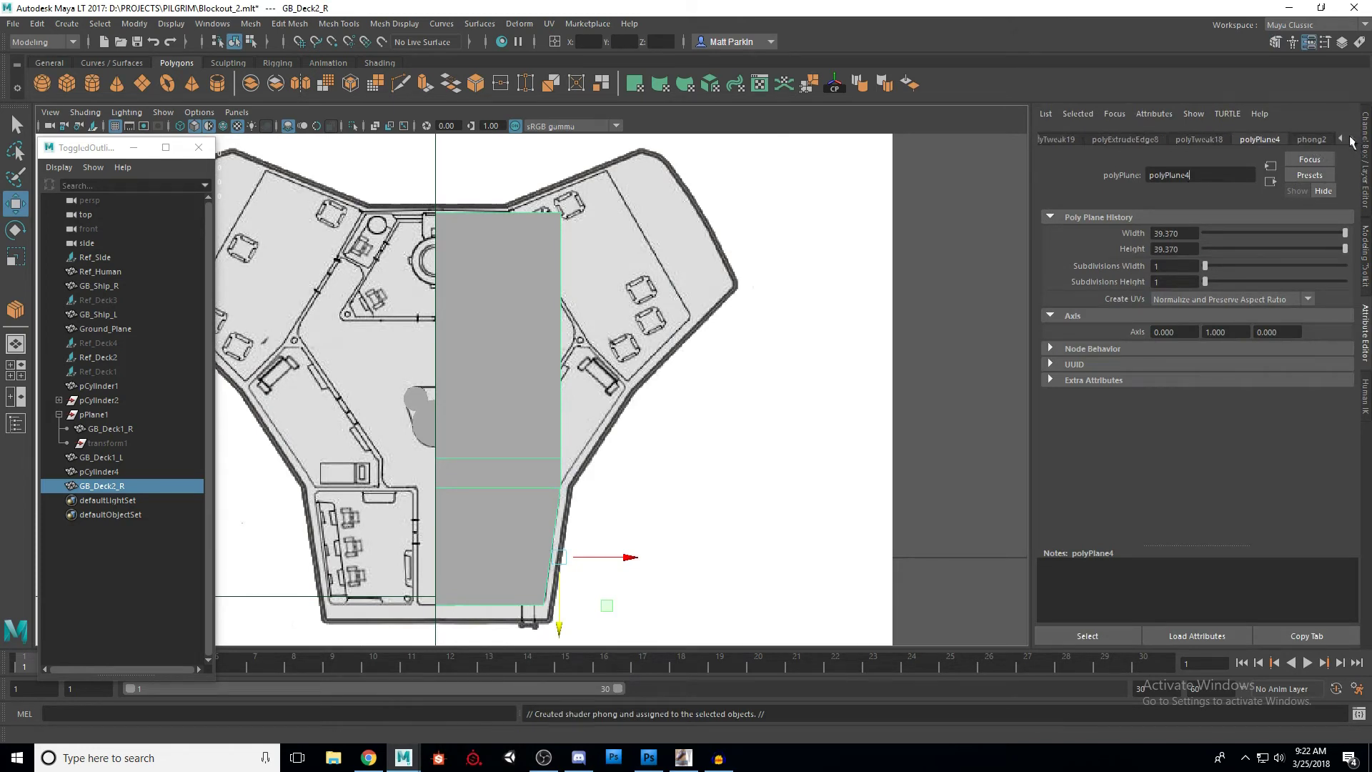
left_click(1312, 141)
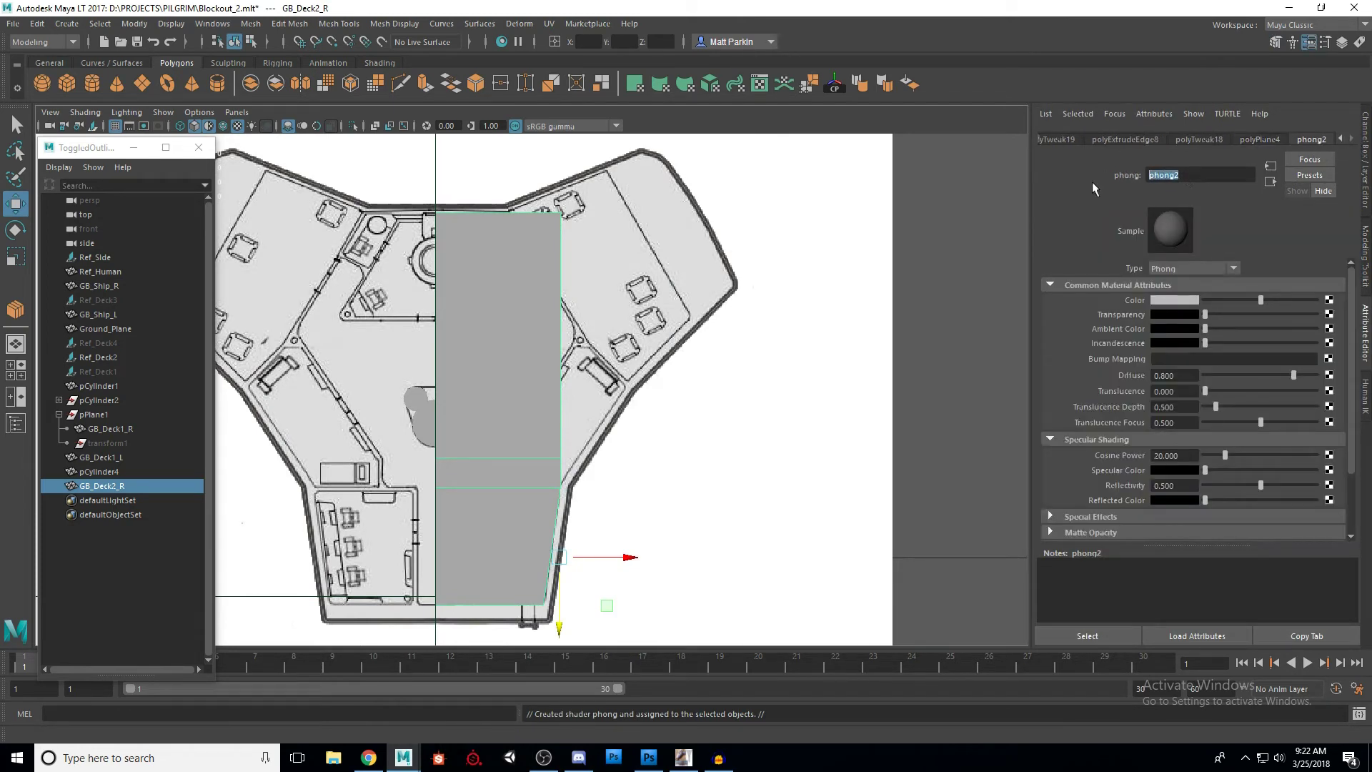
type("Truns")
key("Return")
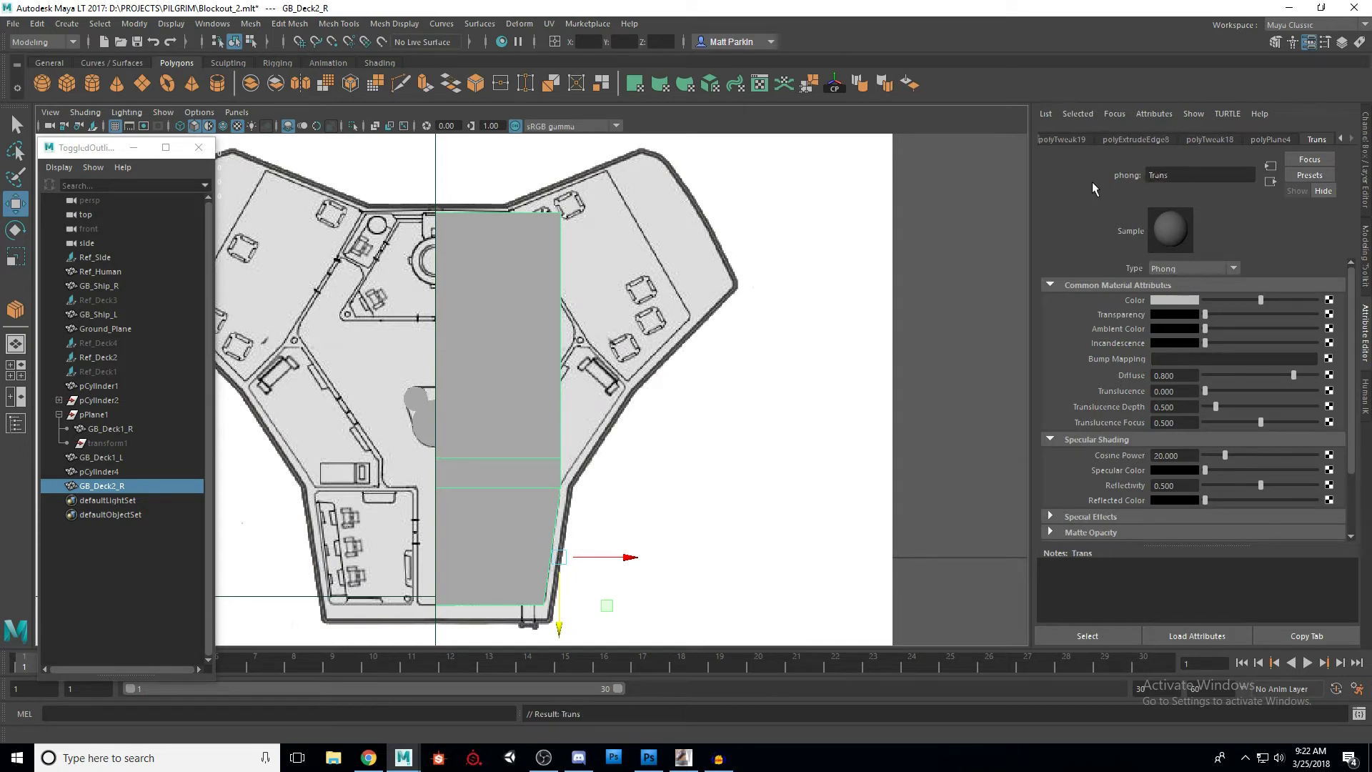
left_click_drag(1207, 315, 1209, 315)
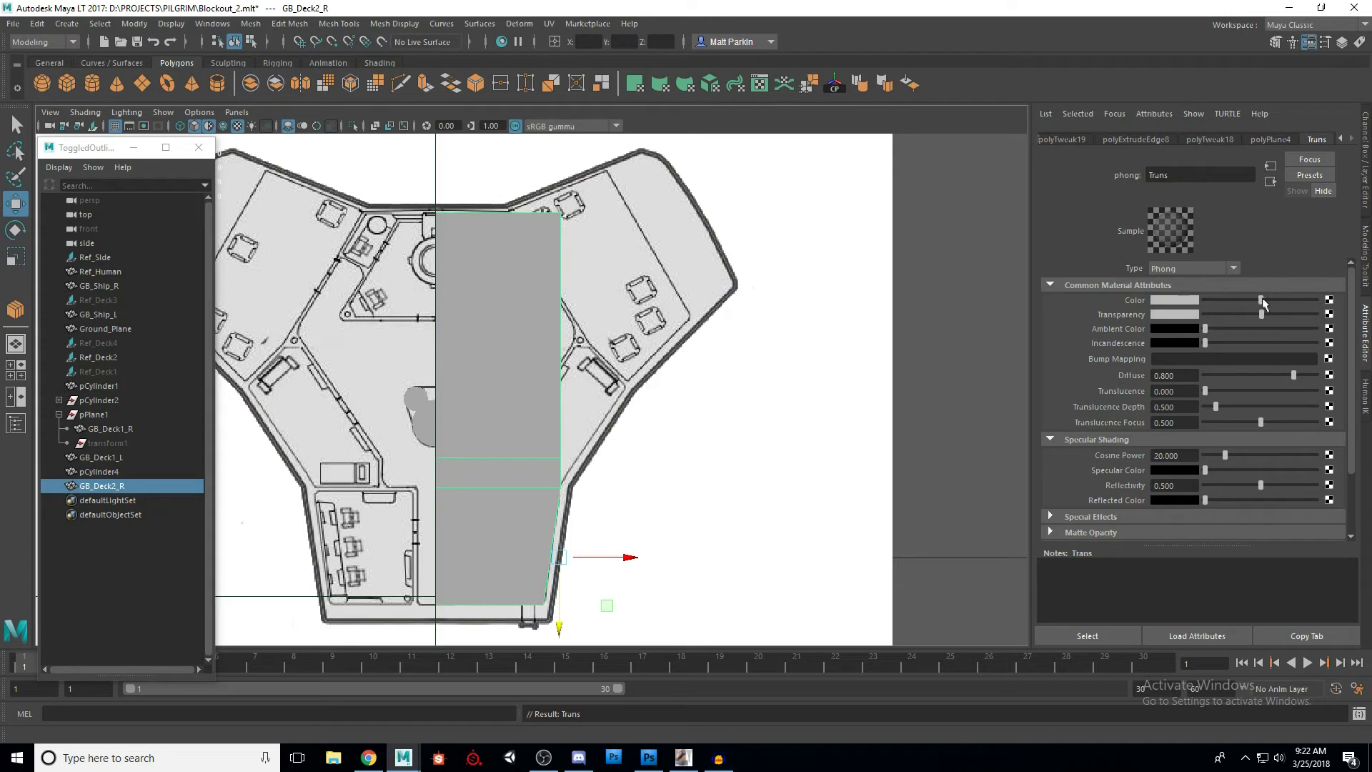
Step: Set the Trans material's color to white
left_click_drag(1261, 301, 1324, 302)
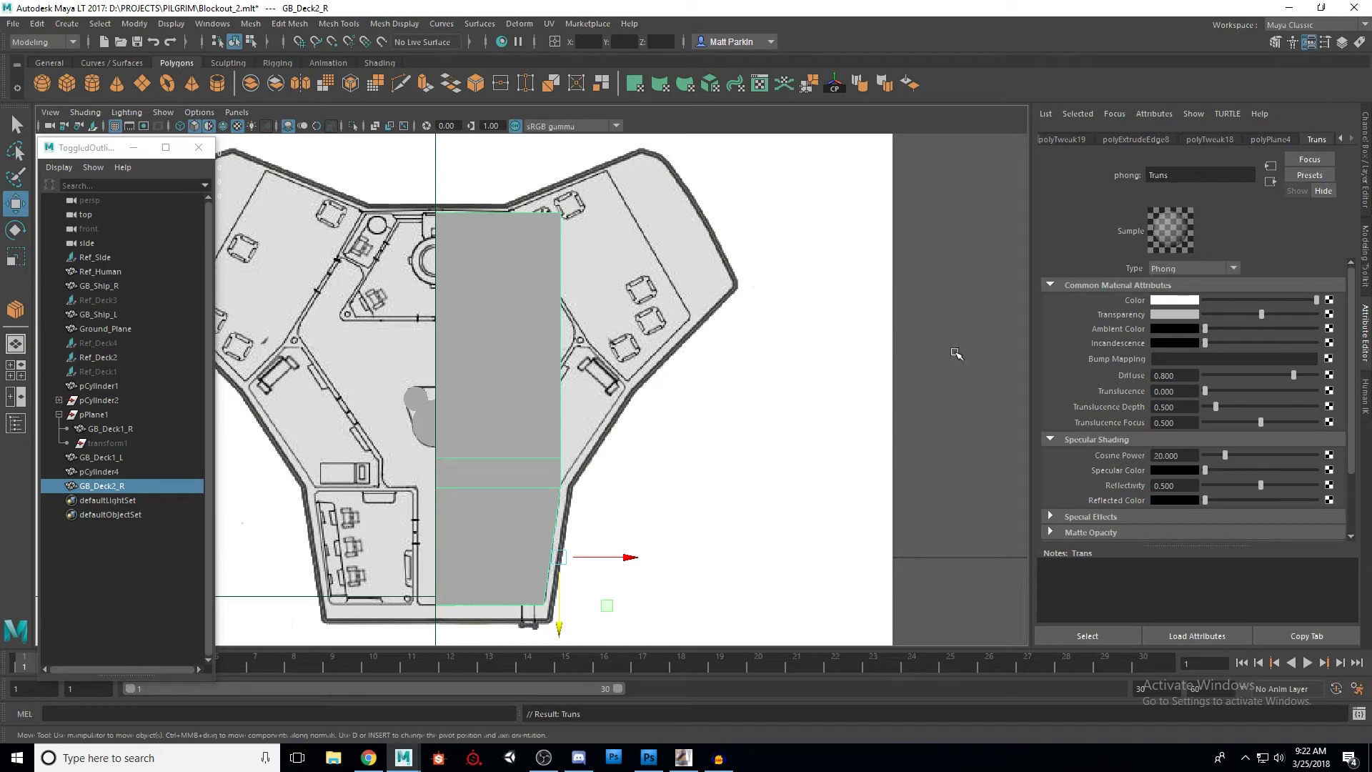
left_click(815, 367)
left_click(523, 377)
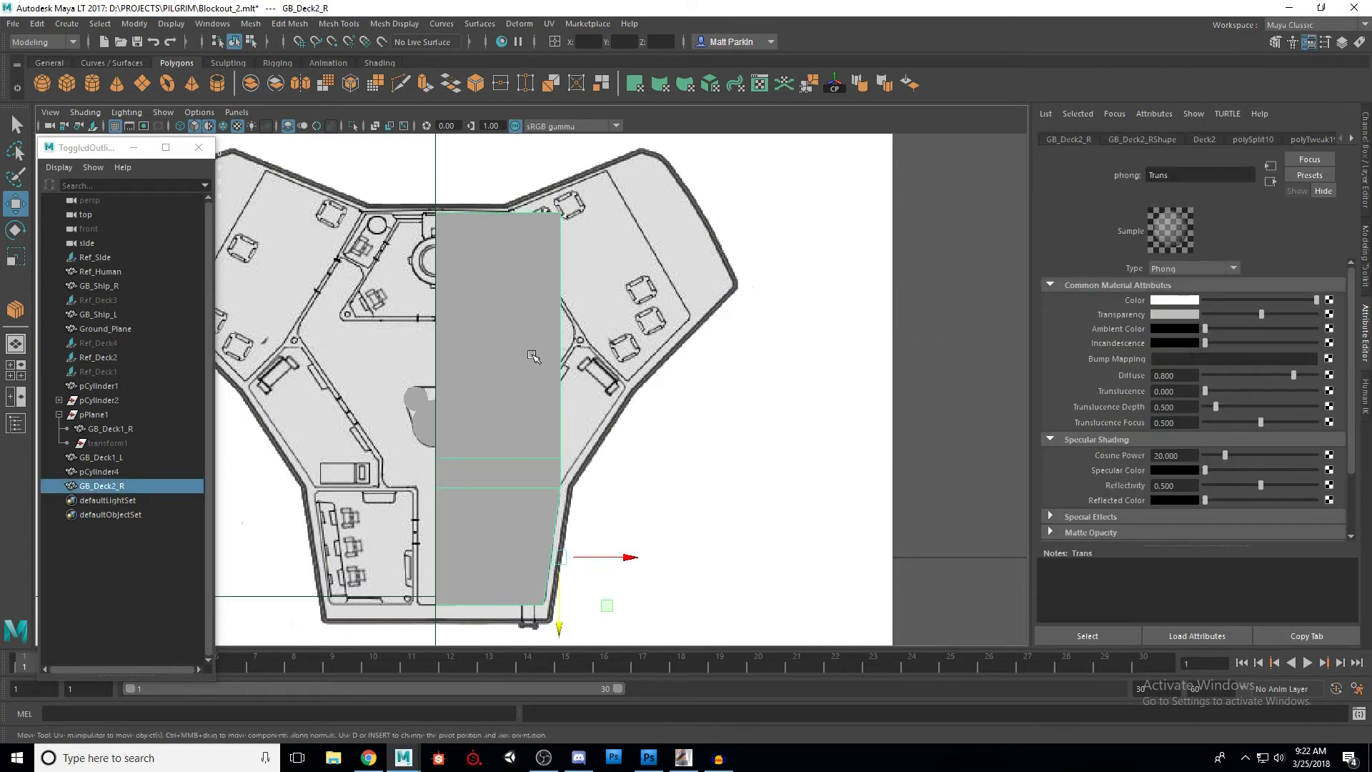
Step: Turn on wireframe on shaded and turn off the default material display so GB_Deck2_R renders with its assigned transparent material
middle_click_drag(815, 401, 789, 337, "alt")
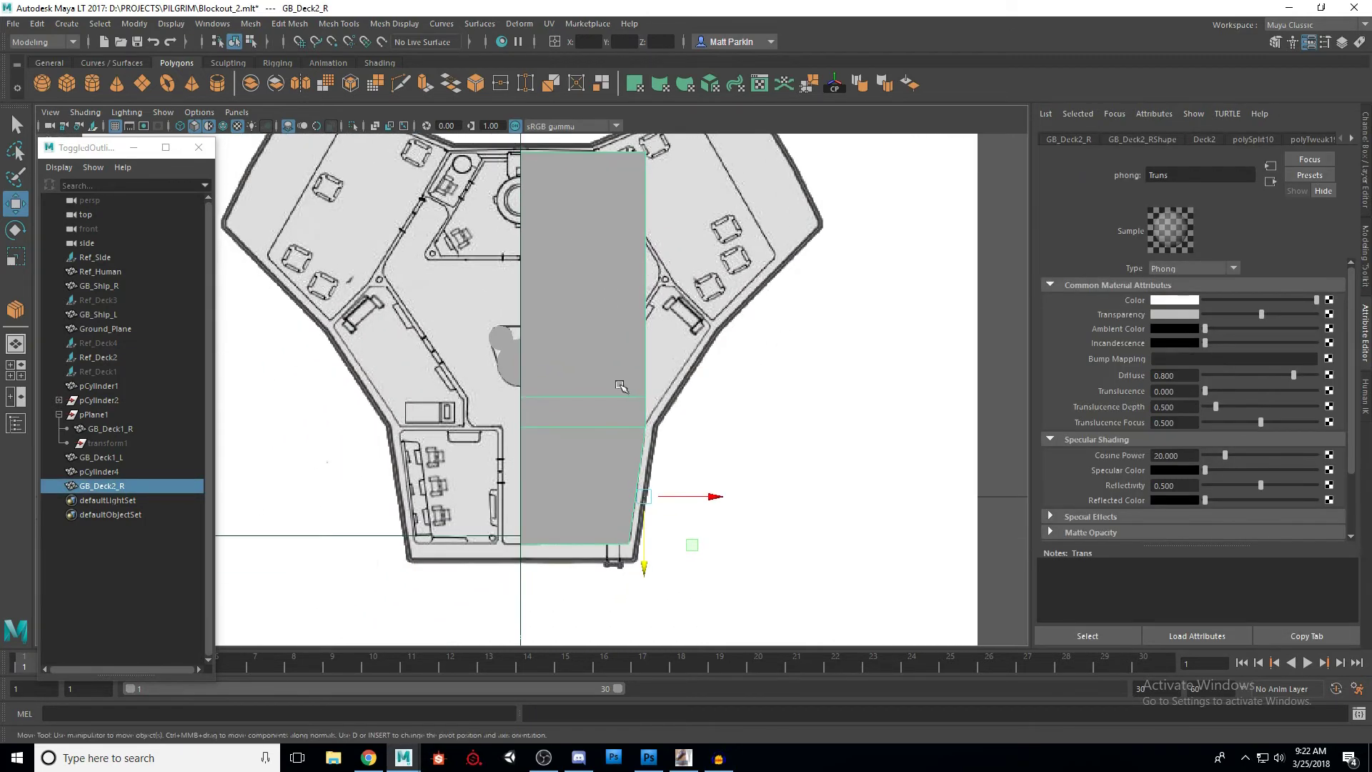
key("space")
key("space")
left_click_drag(653, 411, 643, 379, "alt")
left_click_drag(675, 238, 729, 358)
key("space")
key("space")
scroll(551, 352, "down", 2)
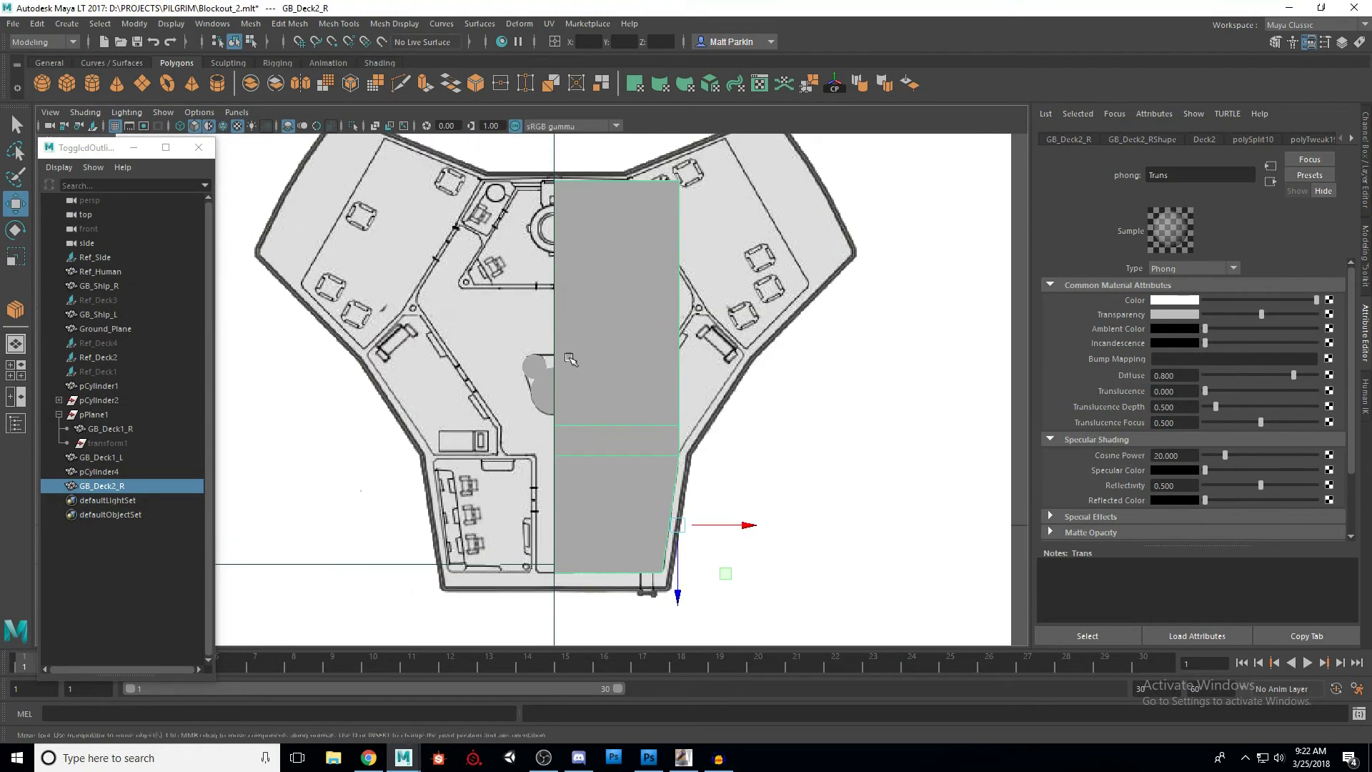
left_click(222, 127)
left_click(222, 128)
left_click(223, 128)
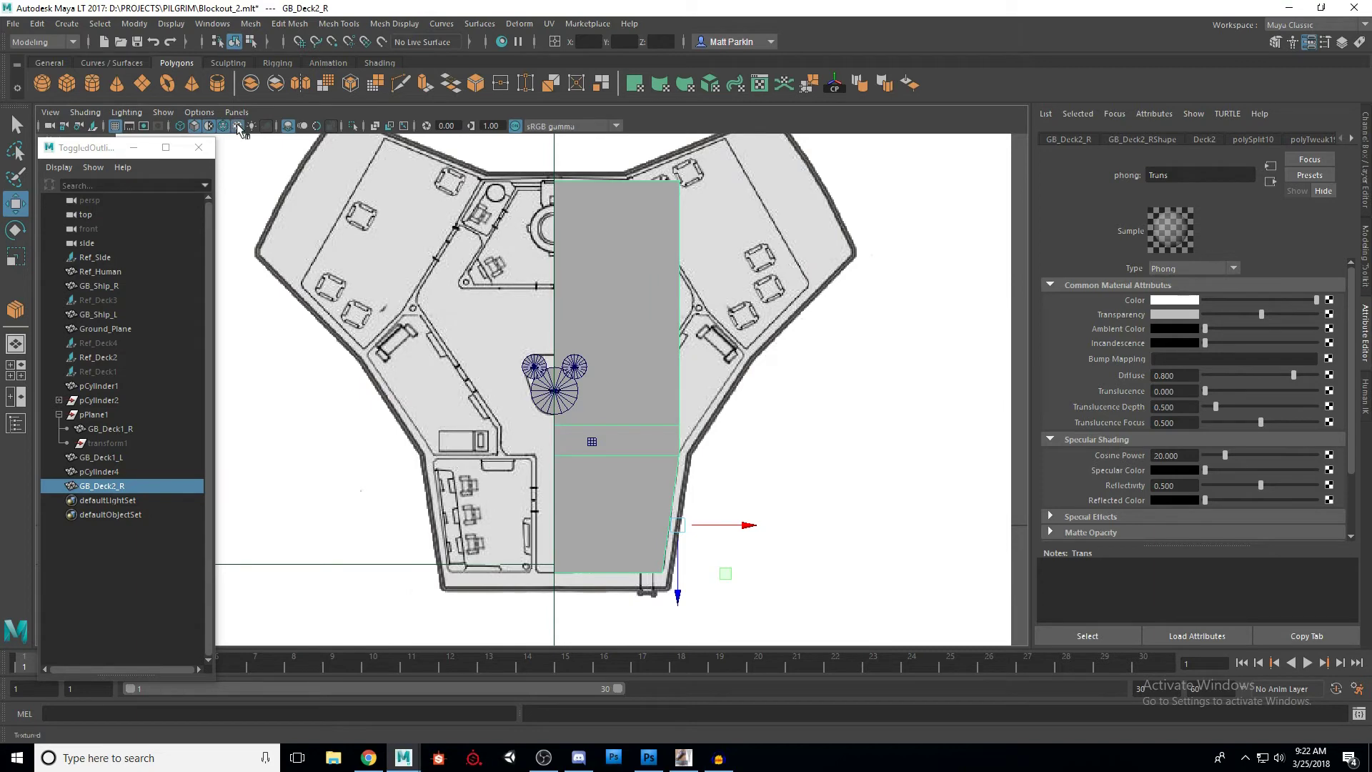
left_click(209, 126)
left_click(208, 125)
left_click(209, 125)
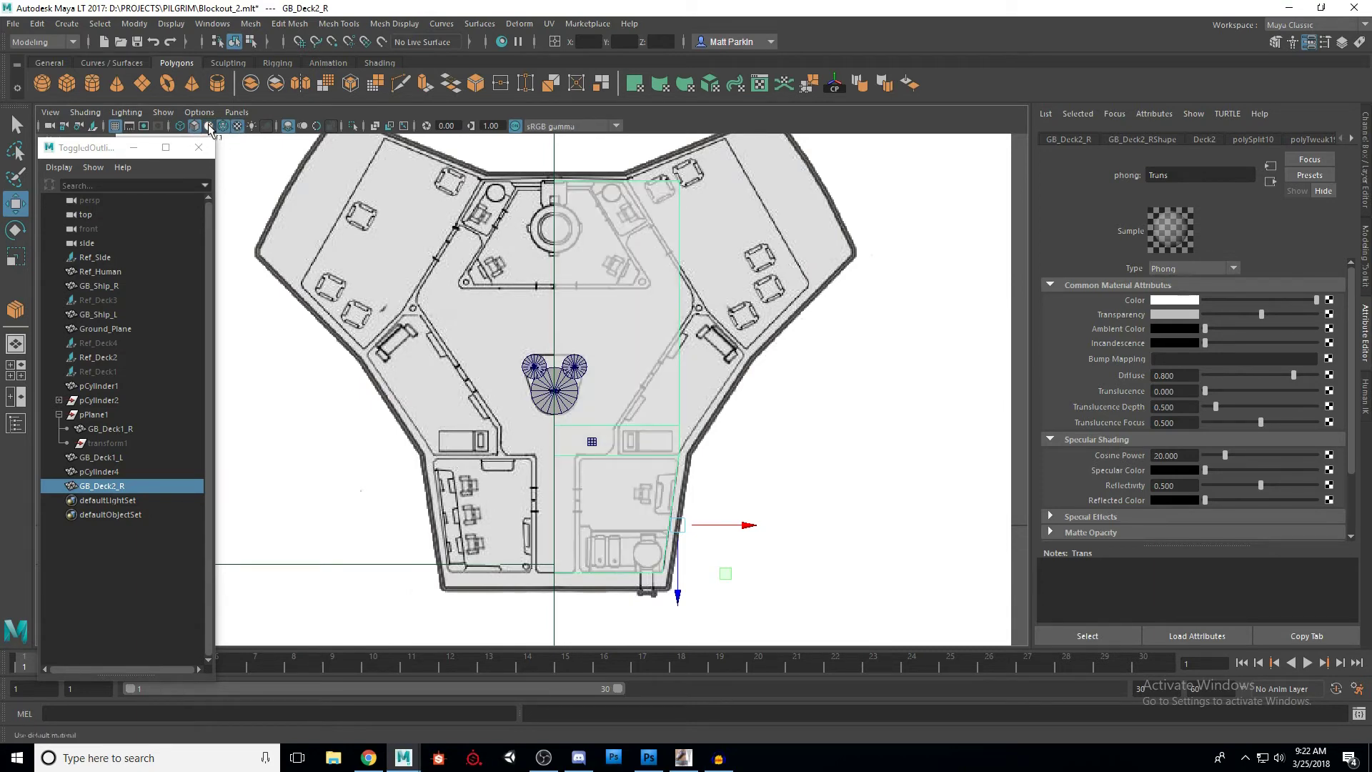
Step: Move both vertices of GB_Deck2_R's rear cross edge slightly forward onto the rear room's front wall line
scroll(541, 453, "up", 2)
key("F8")
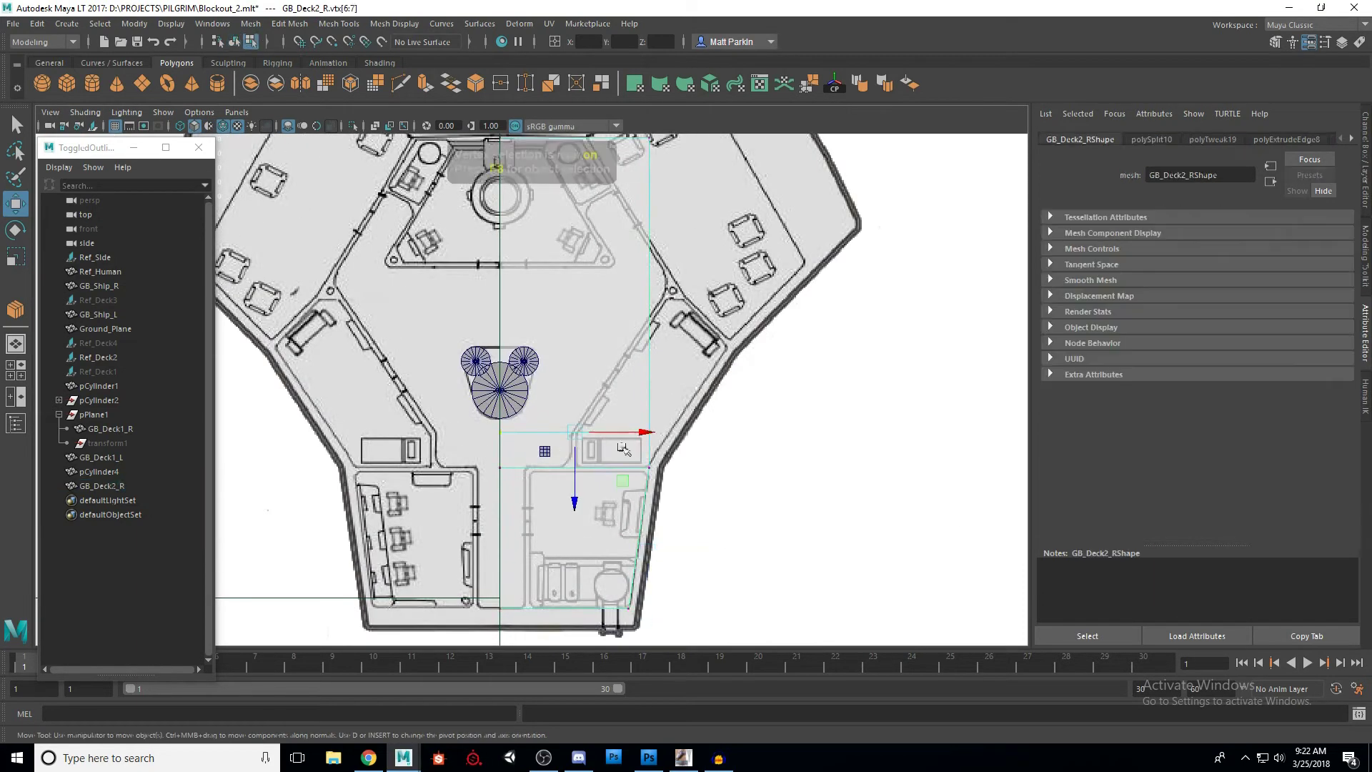
scroll(565, 436, "up", 3)
scroll(529, 443, "up", 1)
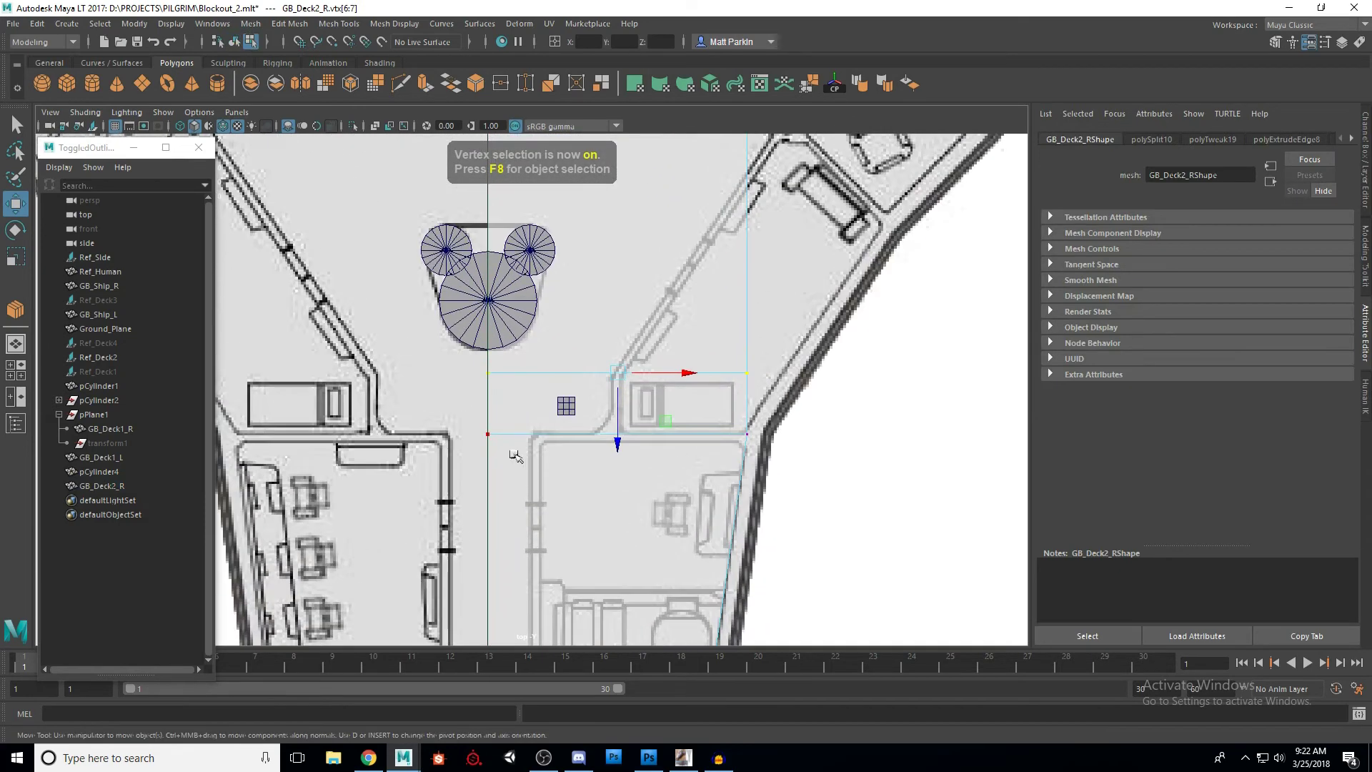
left_click_drag(469, 454, 778, 421)
left_click_drag(622, 476, 624, 470)
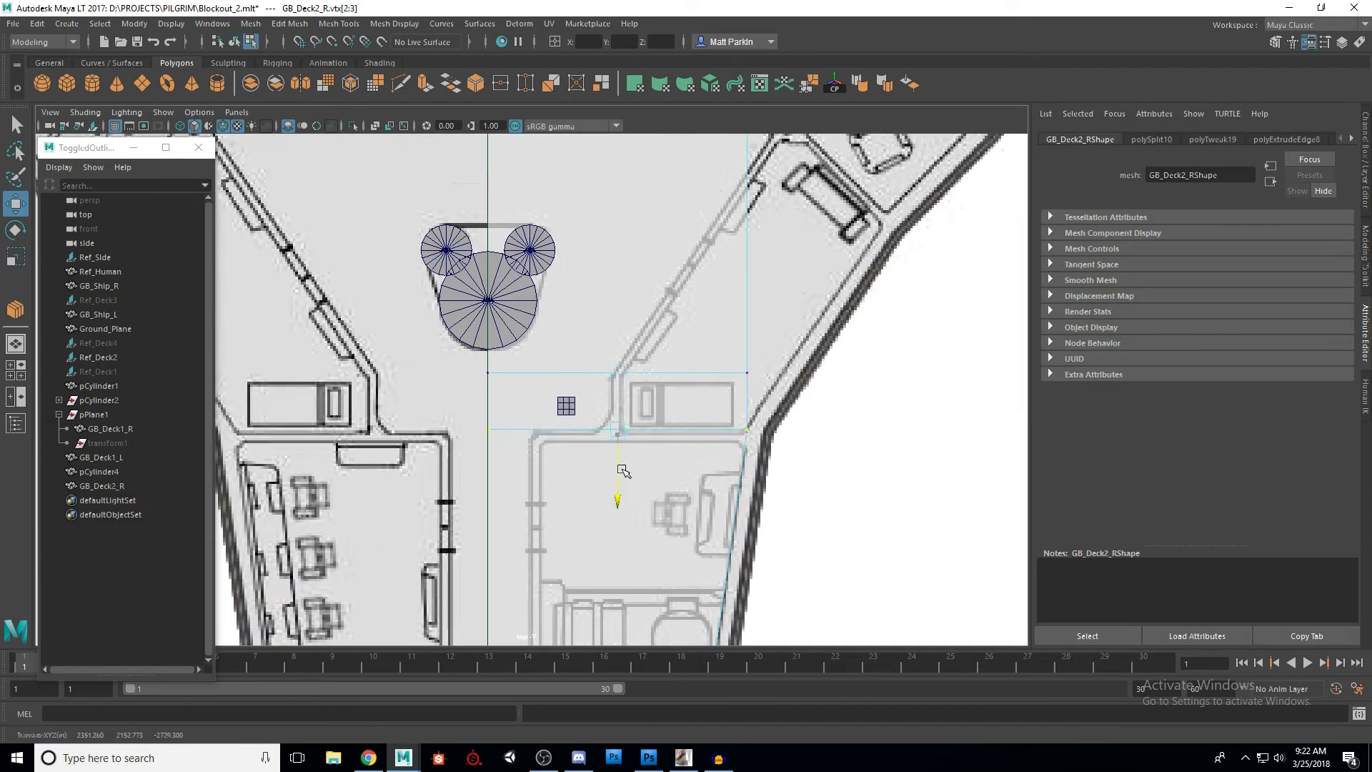
scroll(703, 487, "down", 3)
mouse_move(729, 466)
middle_mouse_down("alt")
mouse_move(703, 487)
mouse_move(726, 458)
mouse_move(736, 479)
middle_mouse_up("alt")
left_click(740, 451)
Step: Select GB_Deck2_R's four crosswise edges and connect them with a lengthwise edge line down the middle
scroll(732, 478, "down", 2)
scroll(699, 474, "down", 3)
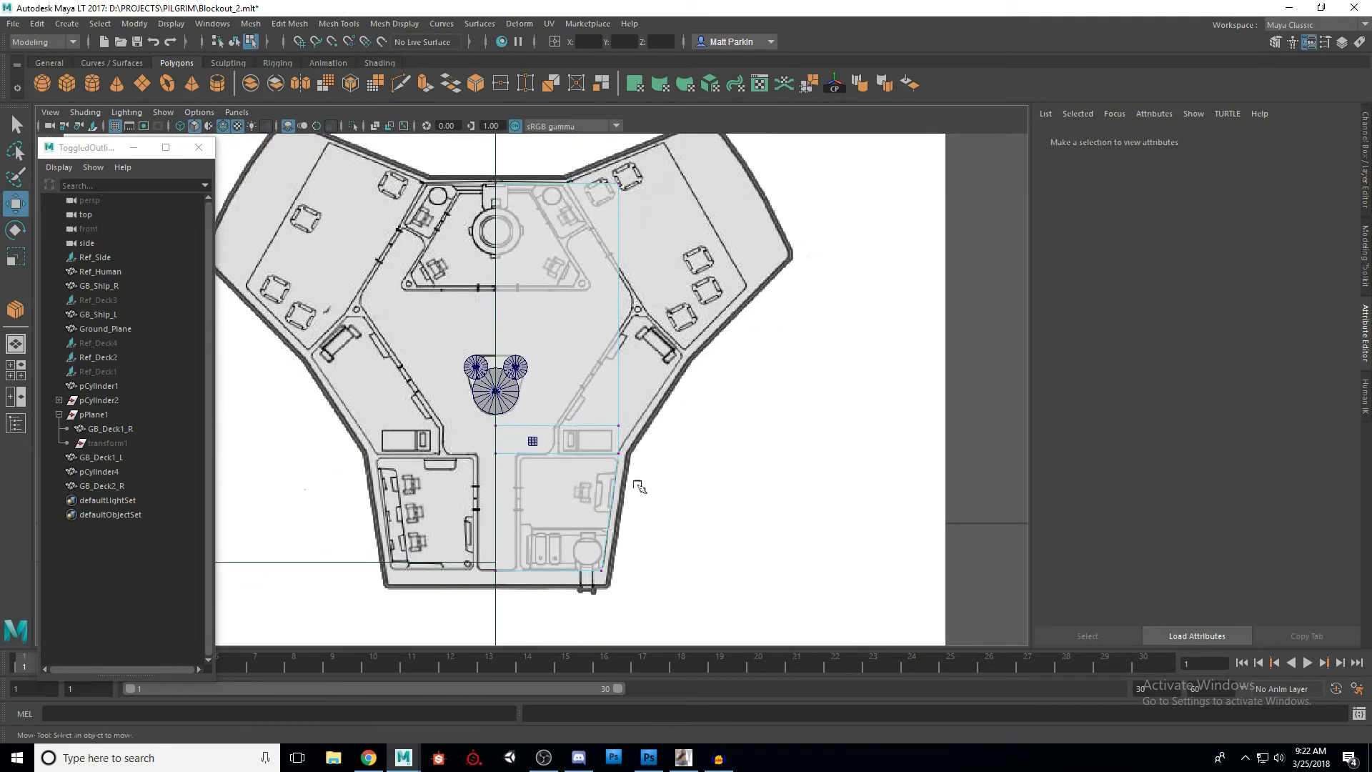
key("F10")
middle_click_drag(639, 386, 654, 396, "alt")
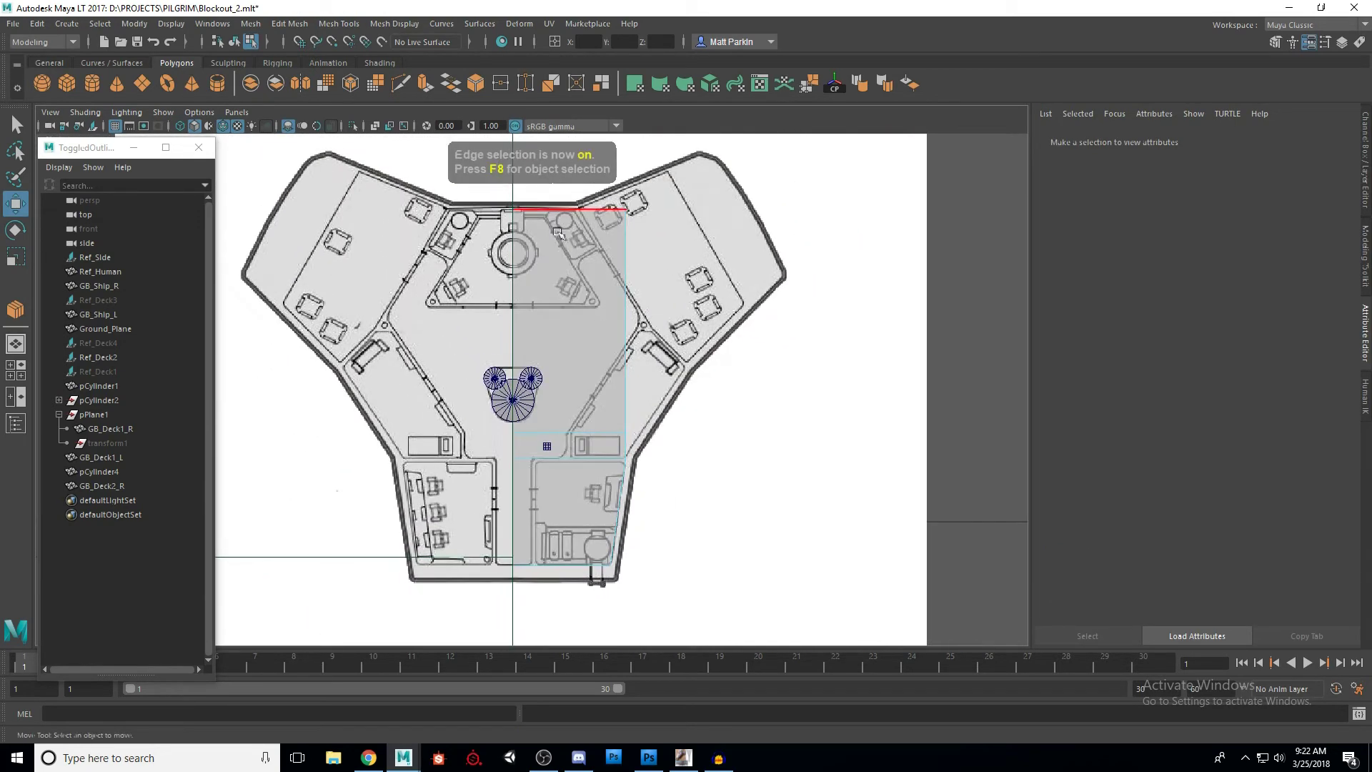
left_click_drag(594, 607, 589, 605)
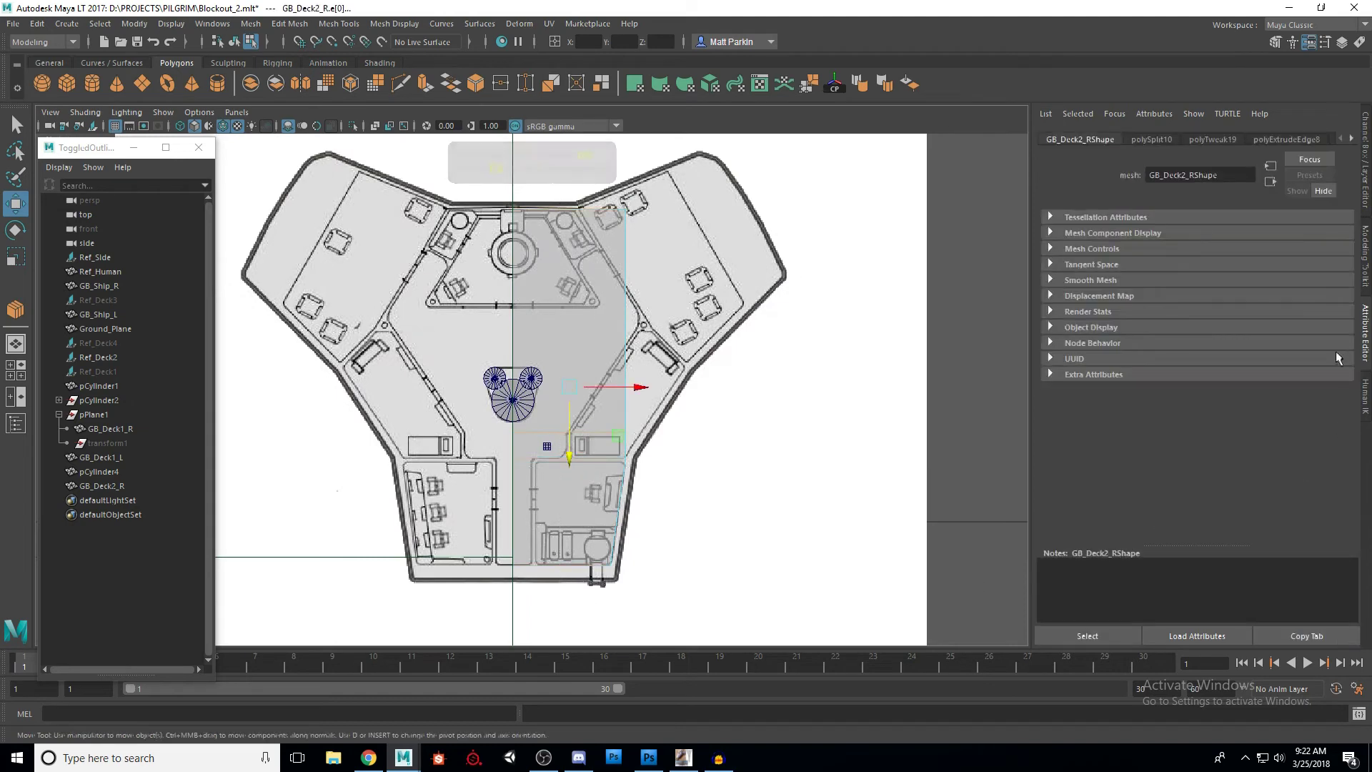
left_click(1366, 268)
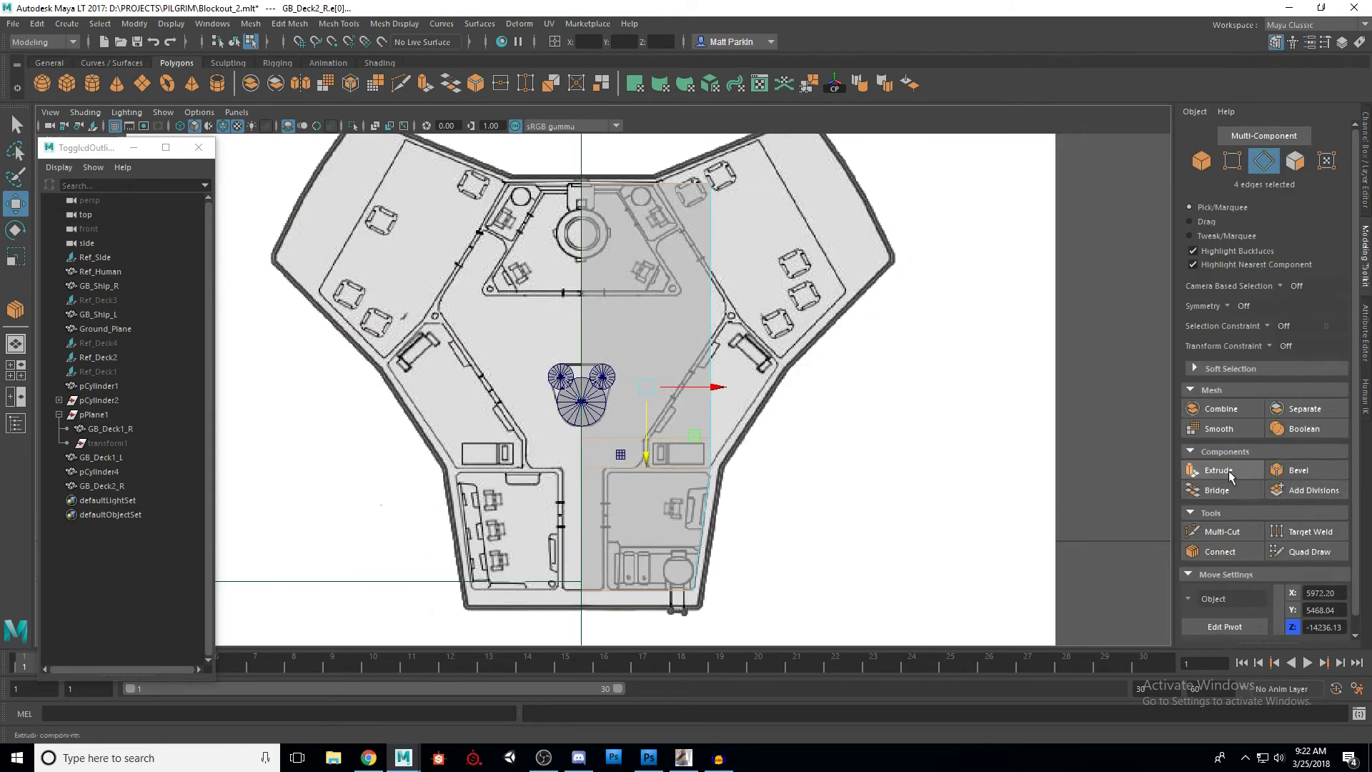
left_click(1220, 551)
key("q")
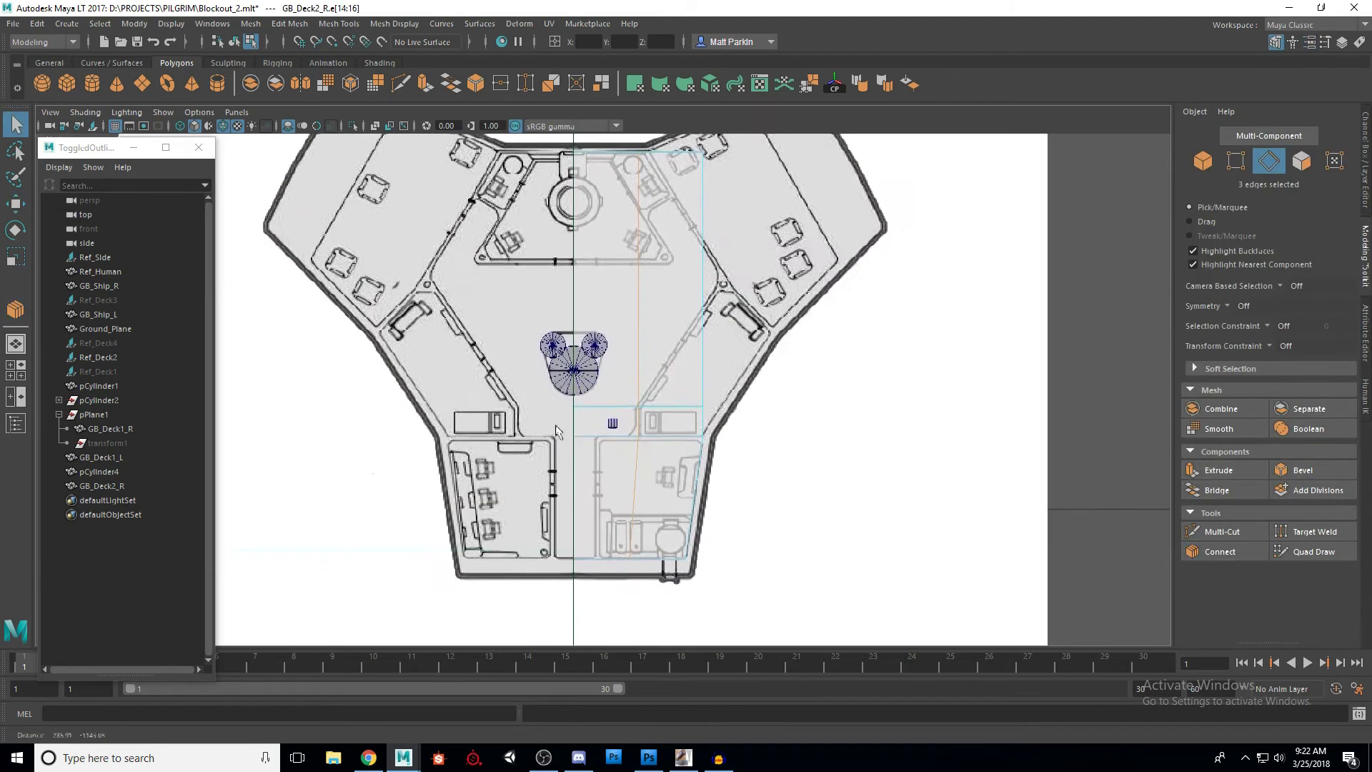
Step: Scale the lengthwise line's three rear vertices flat along X so they line up straight
scroll(622, 458, "up", 2)
scroll(640, 435, "down", 1)
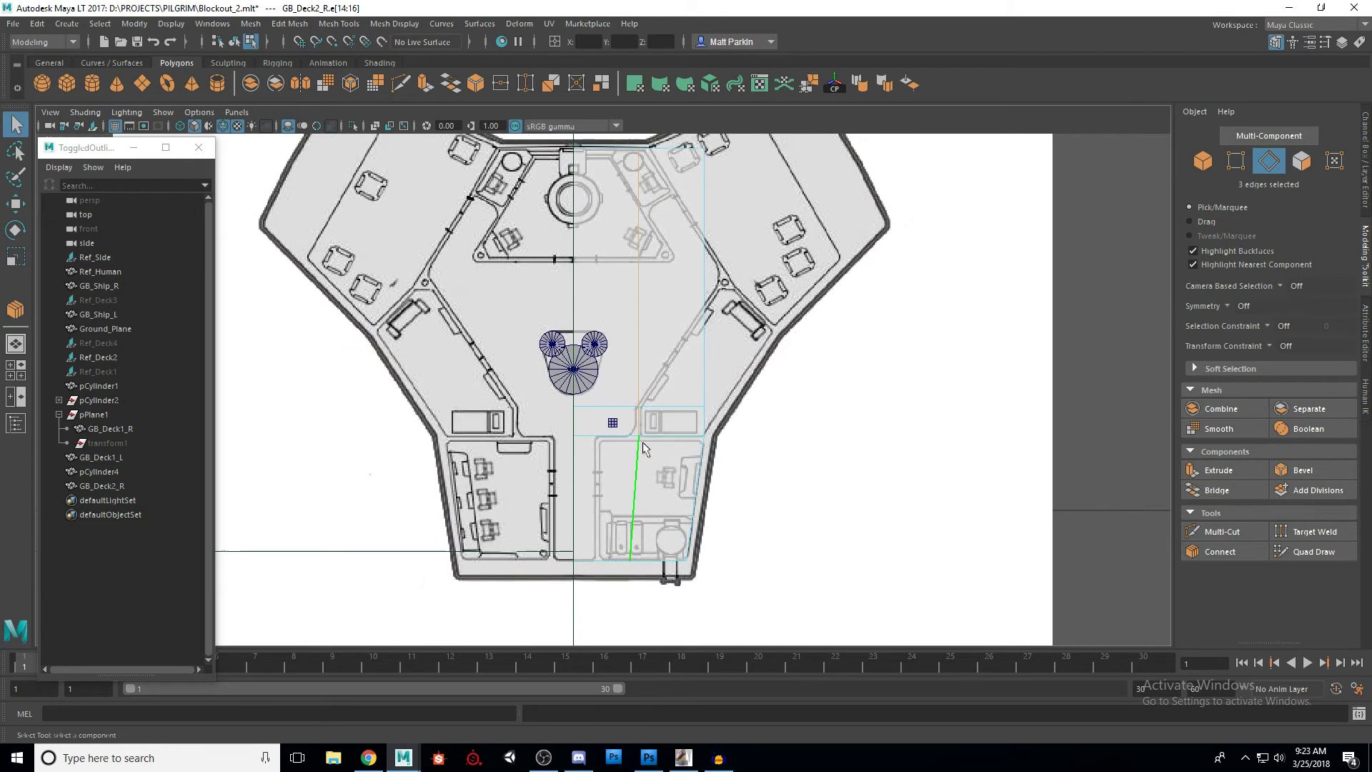
key("F9")
middle_click_drag(625, 499, 620, 479, "alt")
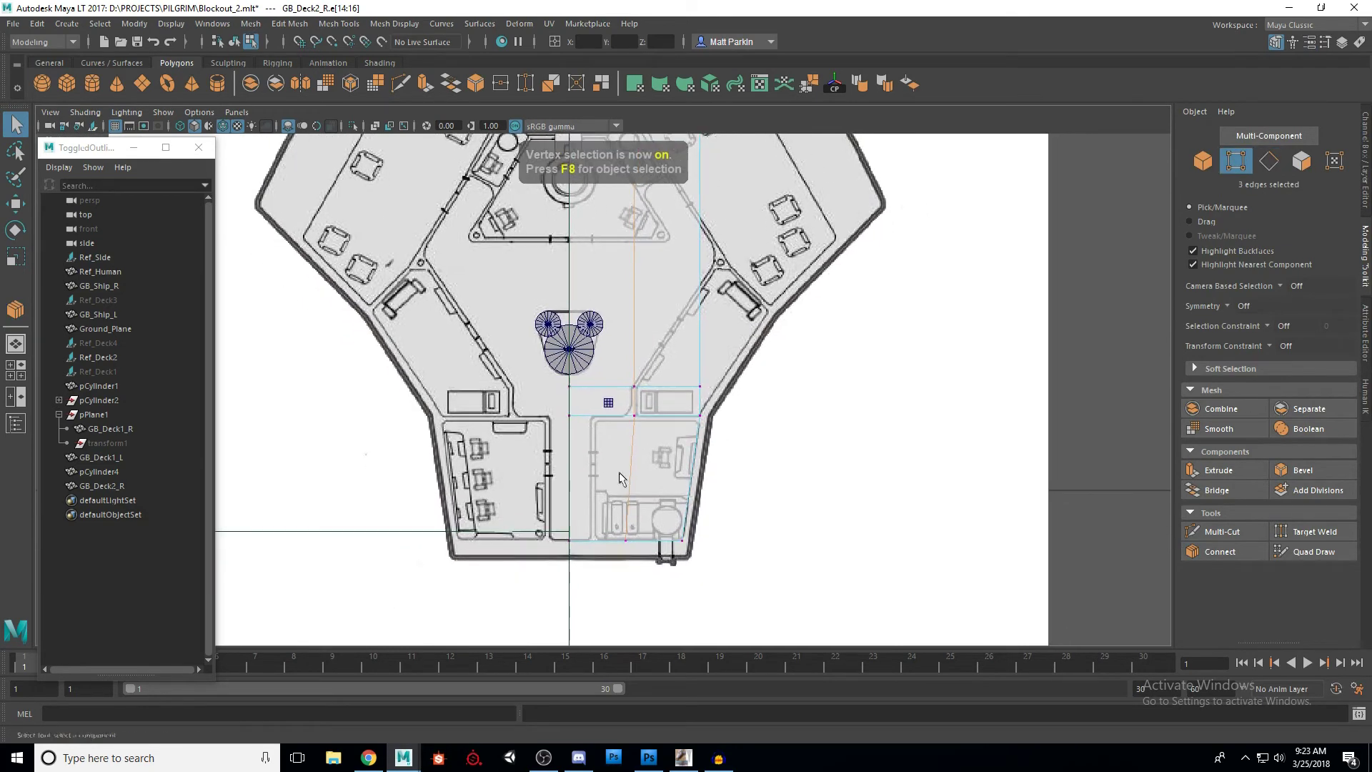
left_click_drag(646, 567, 653, 572)
key("r")
left_click_drag(694, 464, 579, 474)
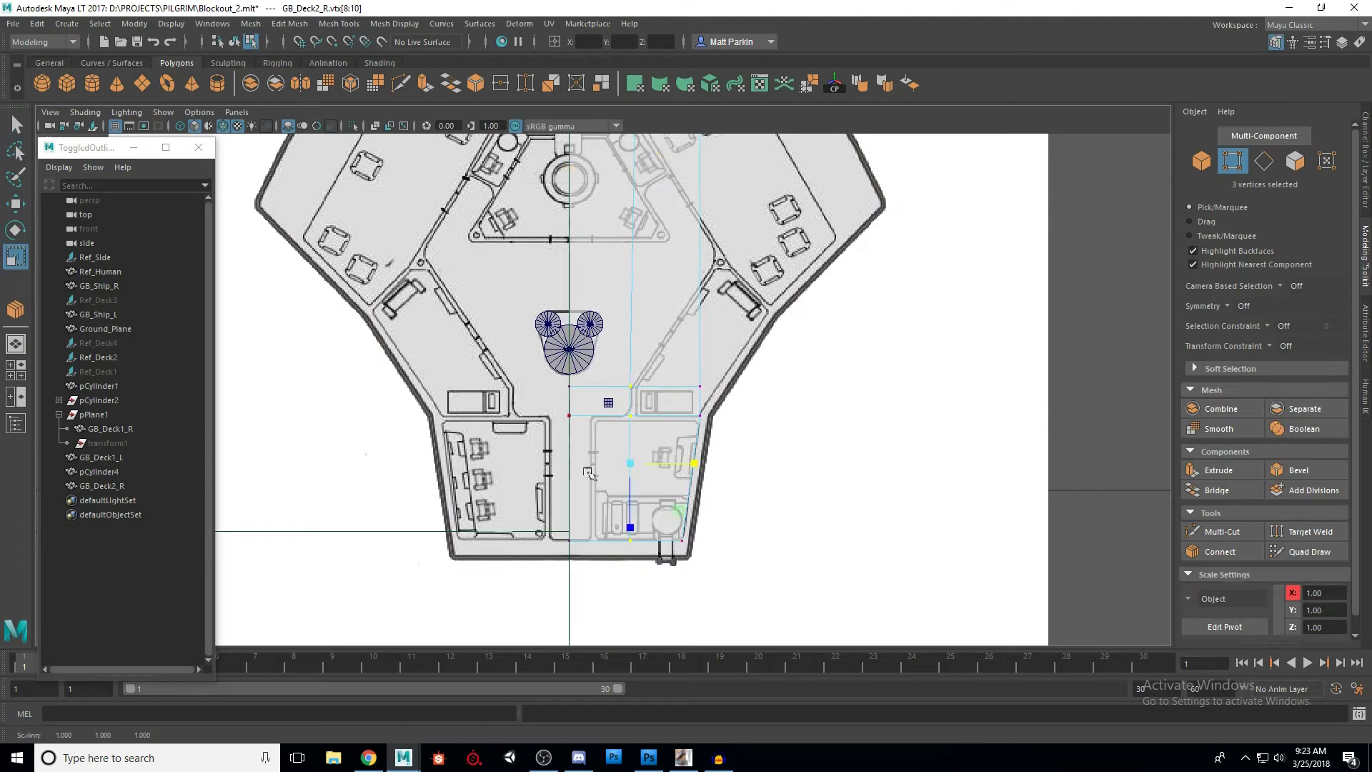
Step: Shift the three aligned vertices outward along X to 5684.14, at the inner wall corner ahead of the rear room
key("w")
scroll(643, 483, "up", 4)
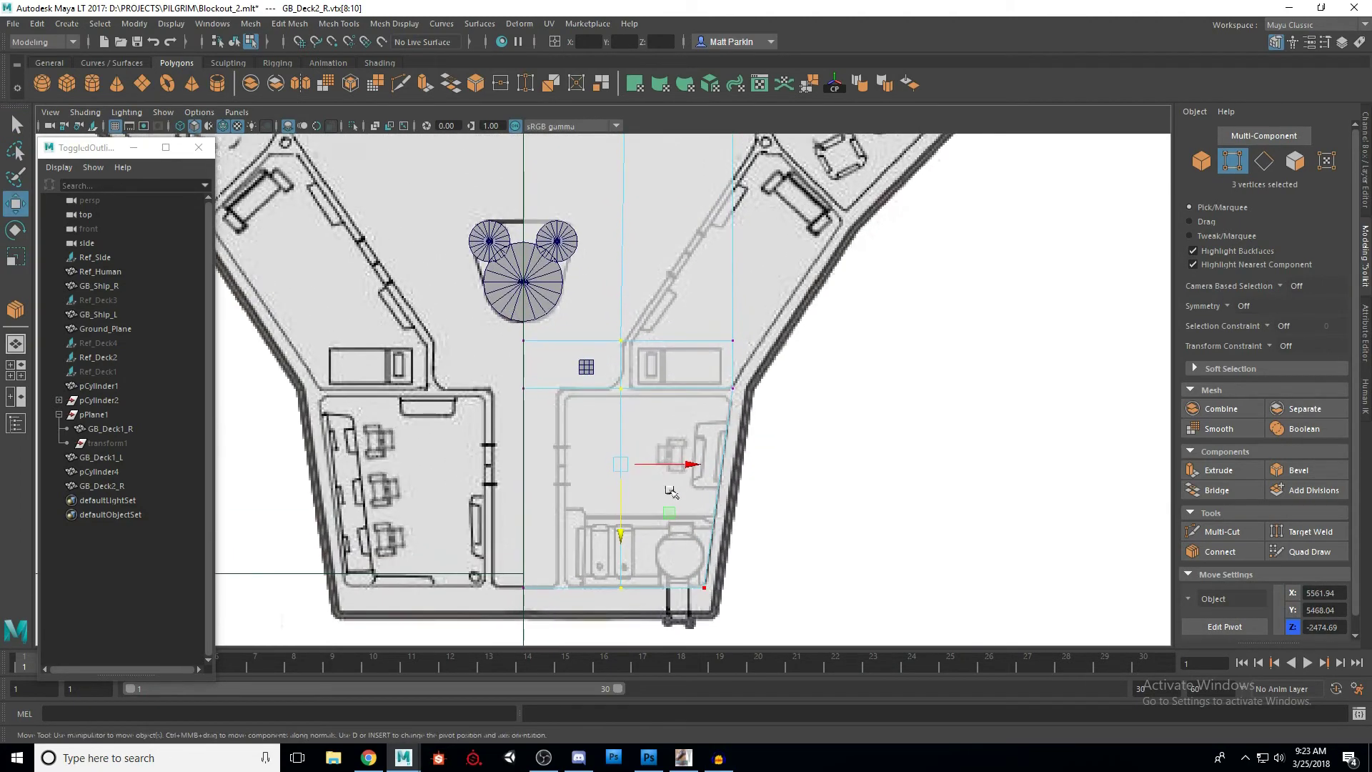
left_click_drag(688, 469, 744, 474)
scroll(736, 526, "down", 4)
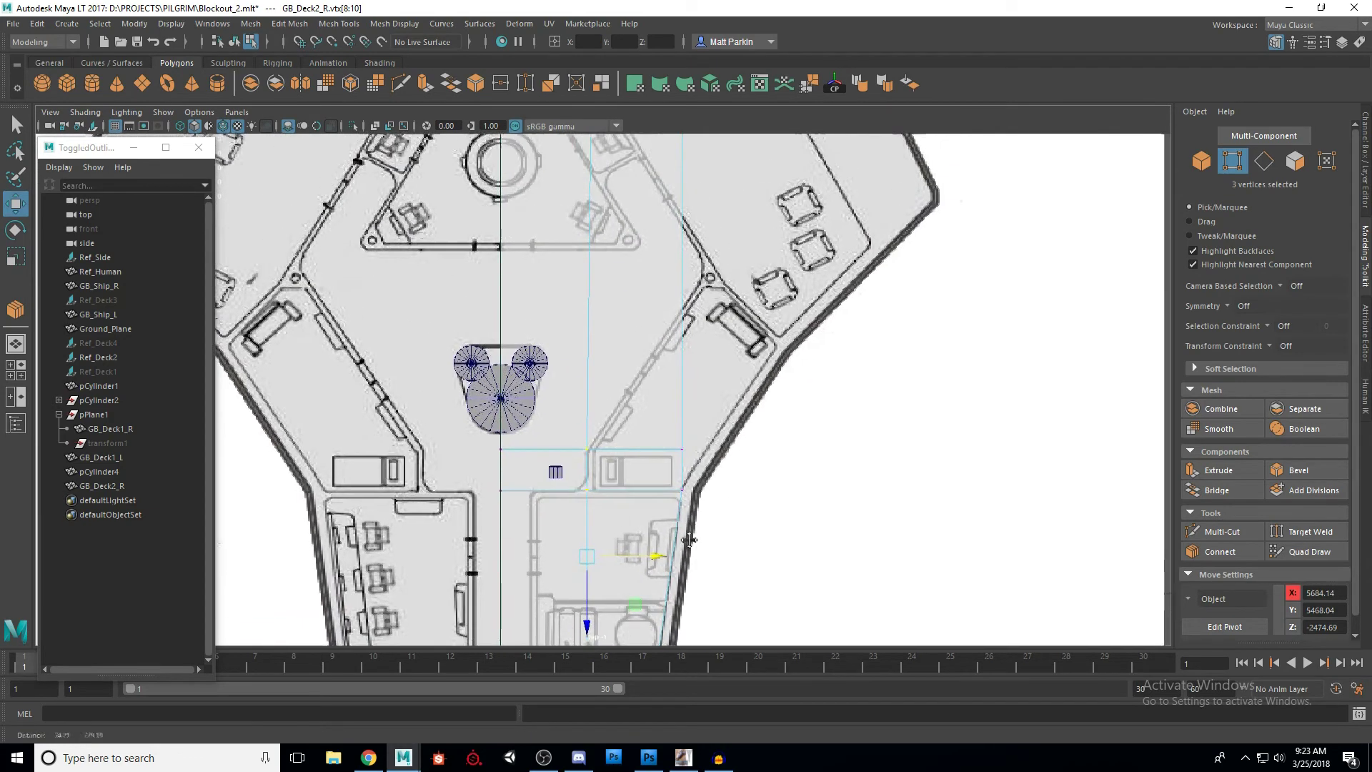
left_click(732, 527)
Step: Move the front edge's middle and outer vertices inward, placing the outer one at the central hall's front wall corner
middle_click_drag(735, 525, 730, 552, "alt")
right_click_drag(729, 552, 696, 509, "alt")
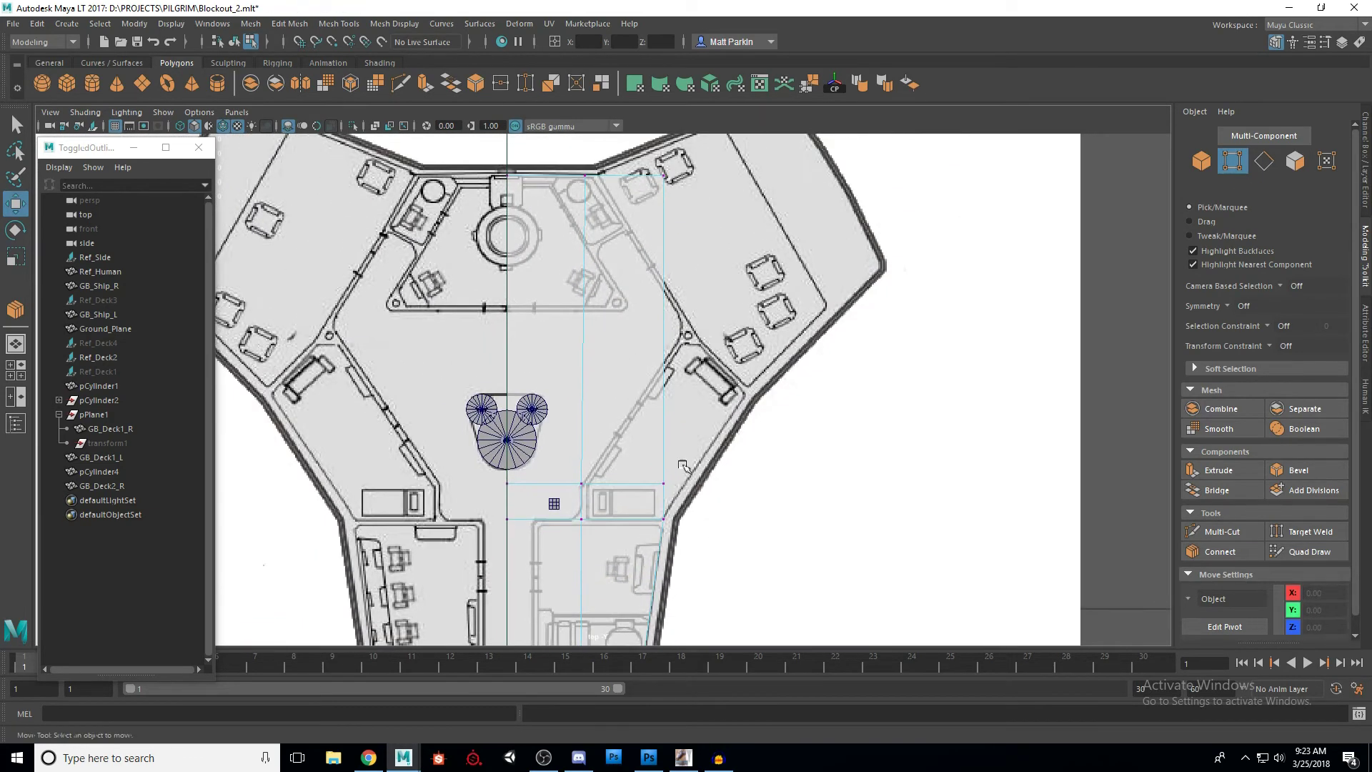
middle_click_drag(690, 418, 686, 433, "alt")
left_click_drag(572, 213, 594, 195)
left_click(660, 191)
left_click_drag(714, 191, 646, 193)
Step: Move the outer vertex of the front cross edge forward and outward to the round wall junction beside the hall
left_click_drag(679, 487, 628, 519)
left_click_drag(717, 554, 726, 391)
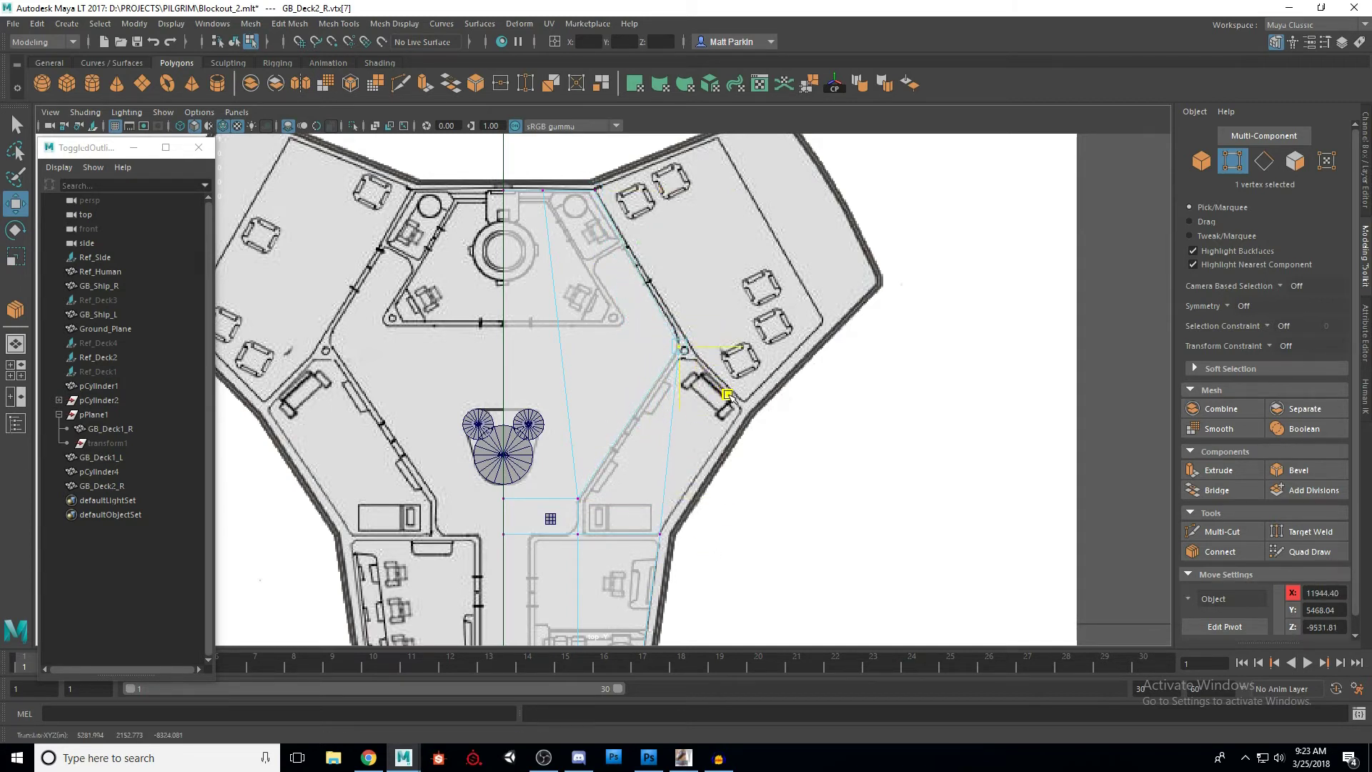
left_click_drag(727, 393, 728, 394)
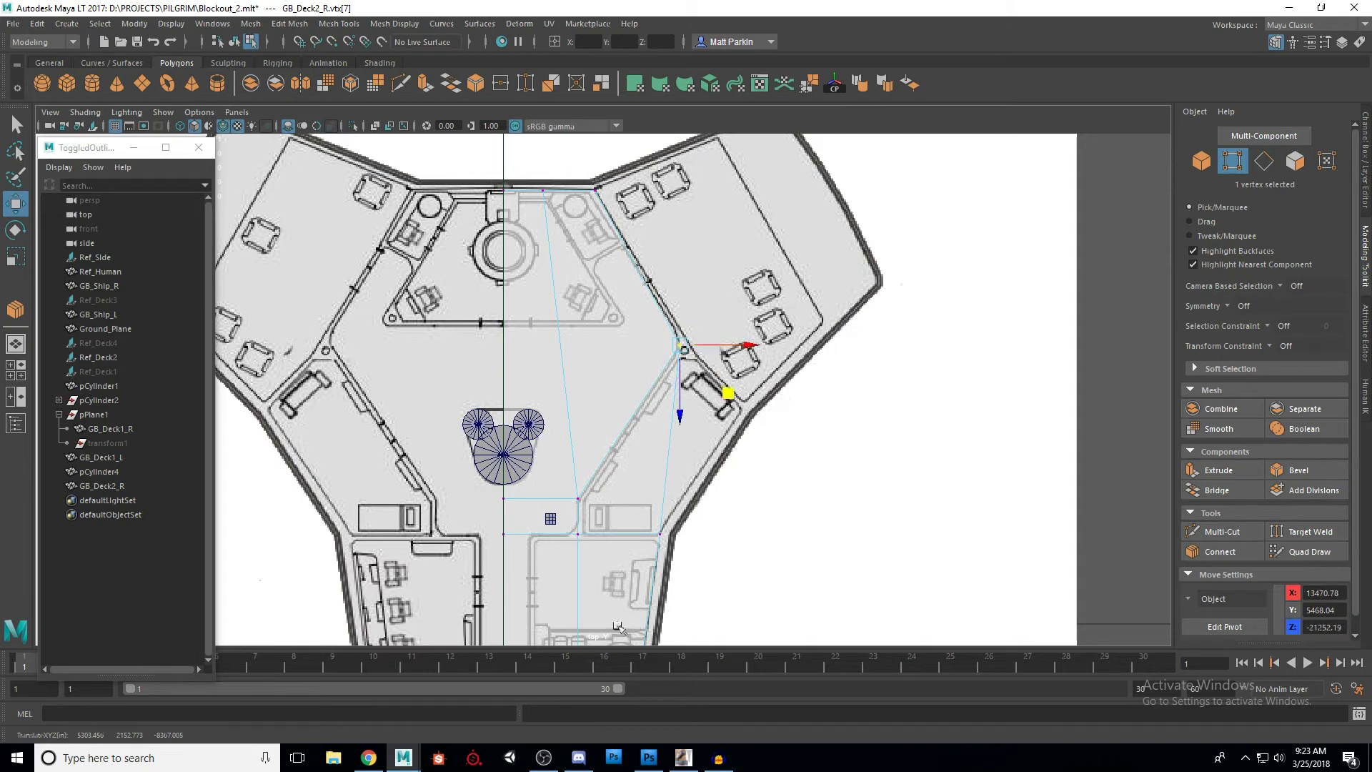
Step: Try deleting the outer face over the side room, and undo the deletion after checking the deck in perspective
middle_click_drag(616, 627, 628, 577, "alt")
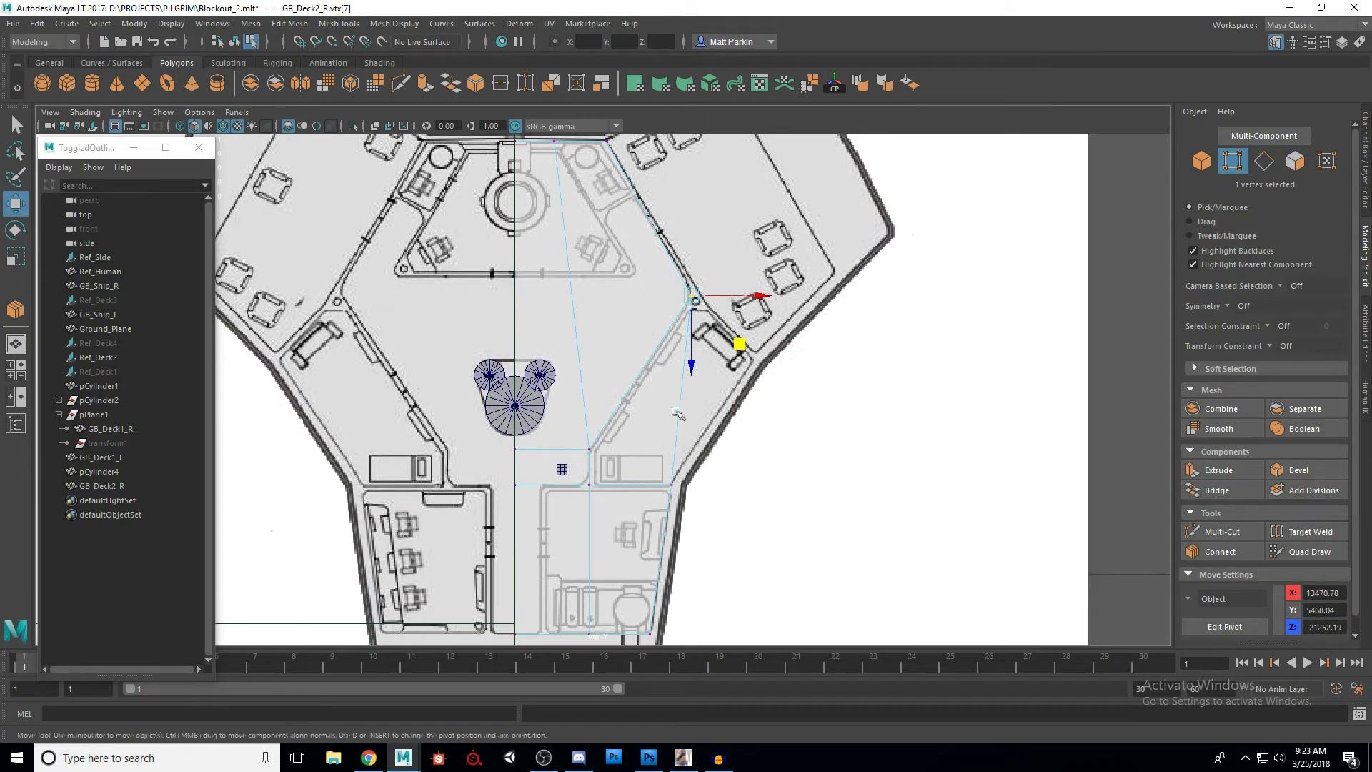
key("F11")
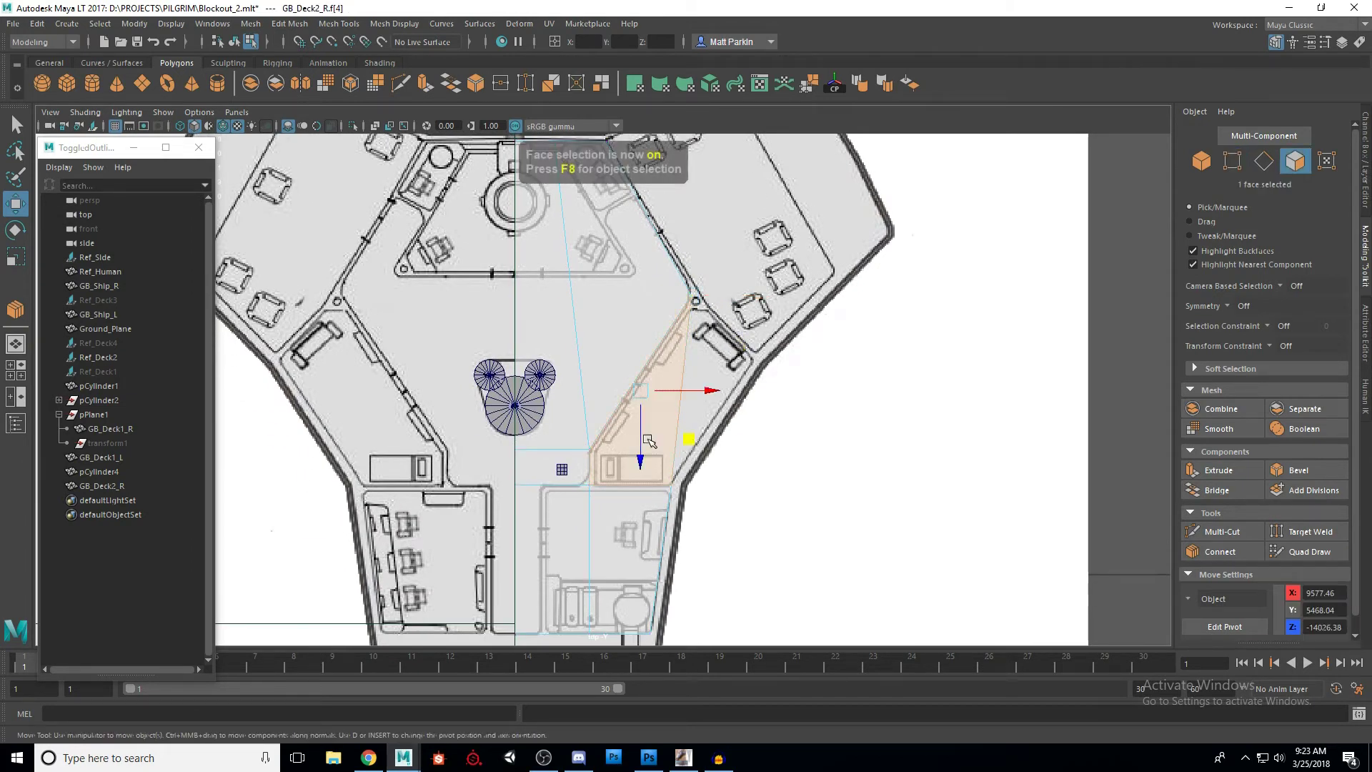
key("Delete")
key("space")
key("space")
left_click_drag(822, 336, 686, 386, "alt")
middle_click_drag(686, 386, 677, 458, "alt")
left_click_drag(678, 457, 576, 432, "alt")
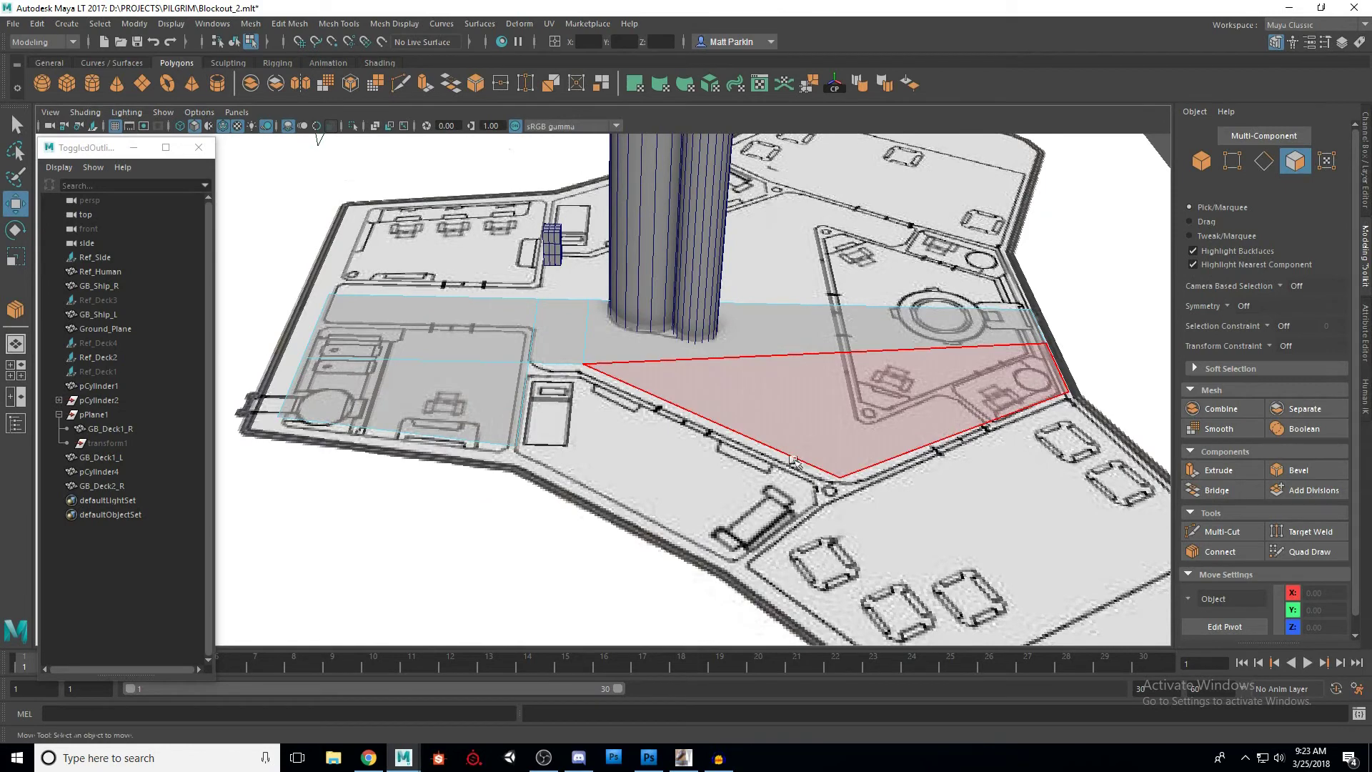
middle_click_drag(795, 460, 747, 432, "alt")
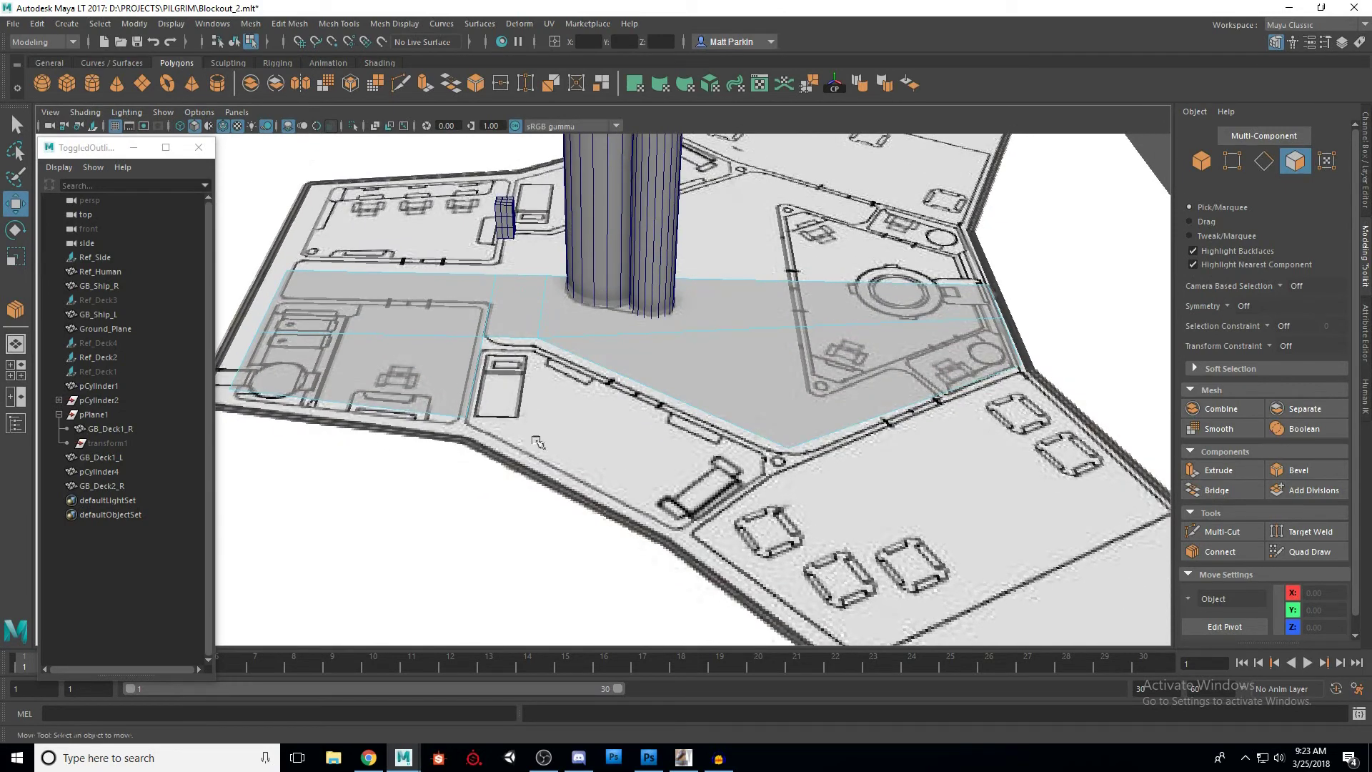
left_click_drag(593, 456, 622, 447, "alt")
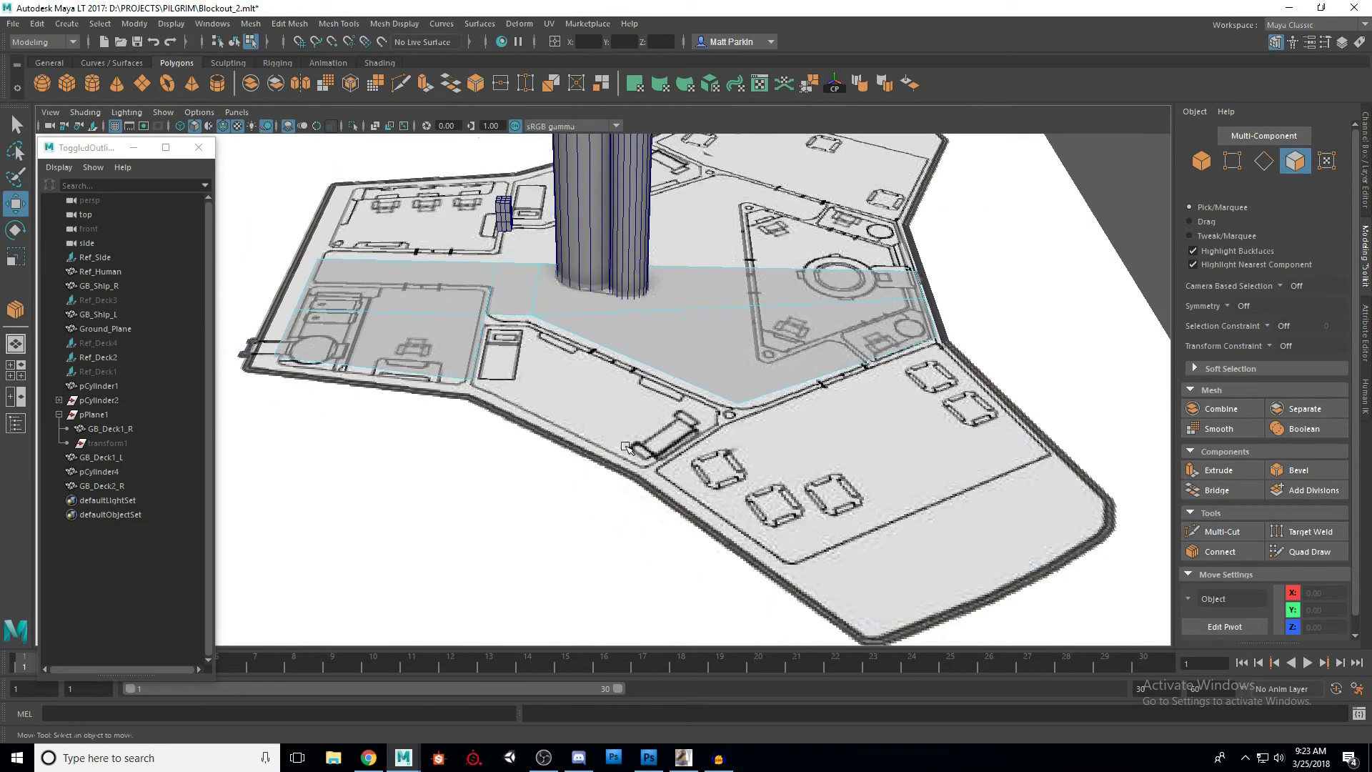
key("ctrl+z")
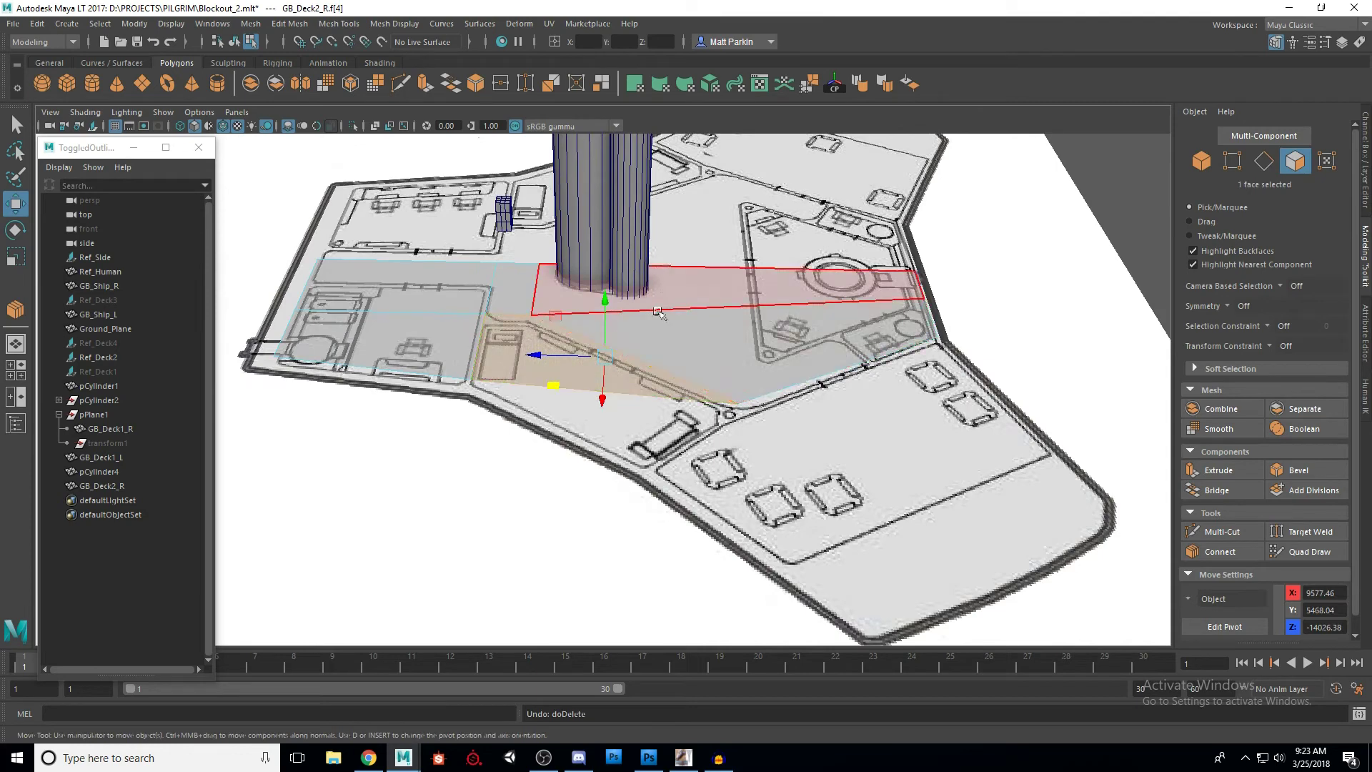
Step: Delete the outer face of GB_Deck2_R that covers the side room between the hall wall and the hull
left_click_drag(615, 466, 624, 398, "alt")
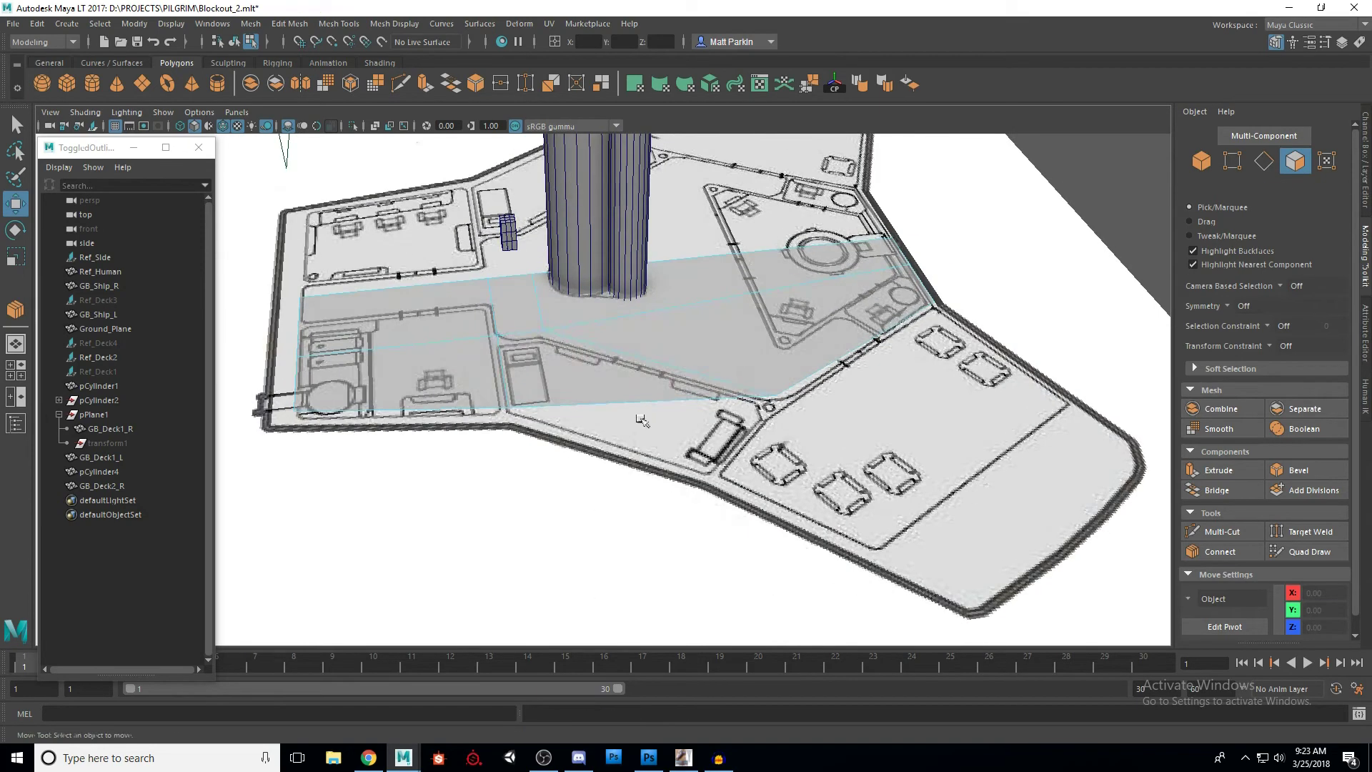
key("Delete")
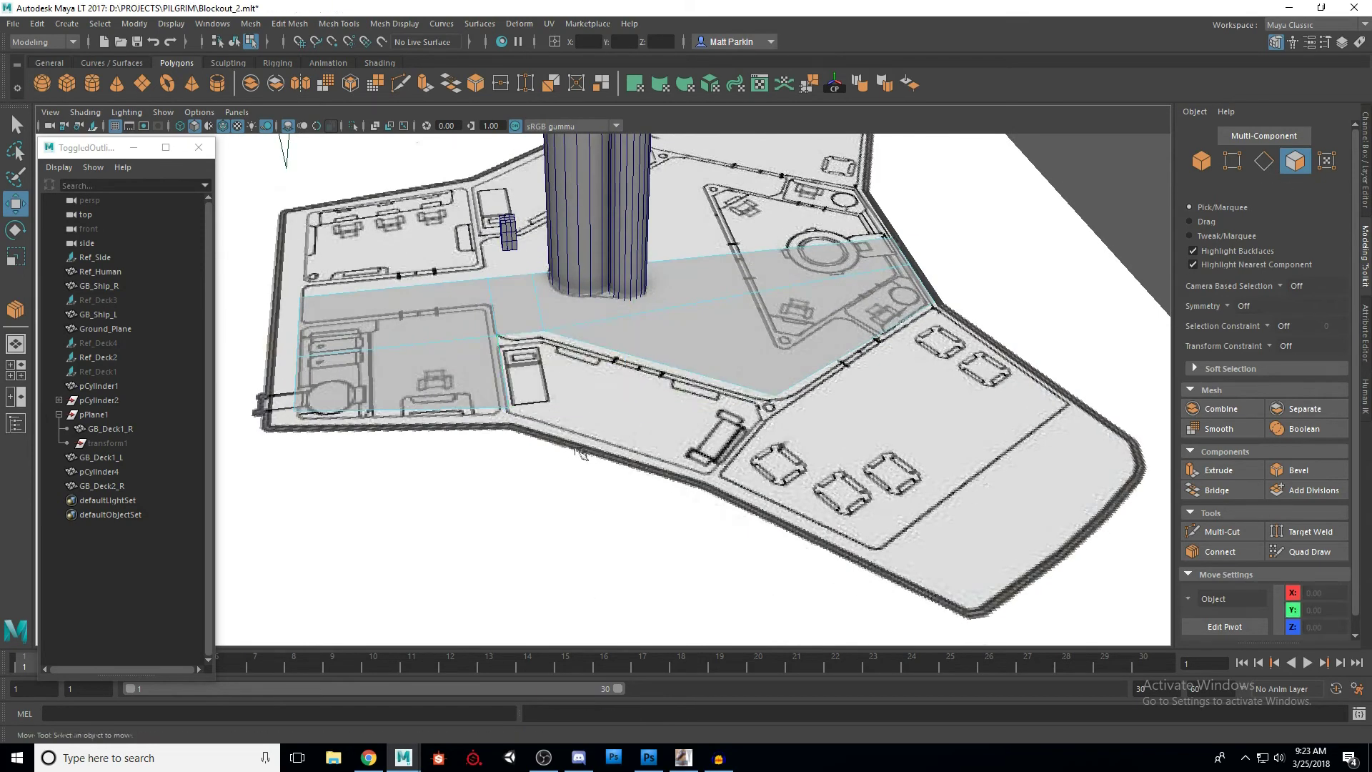
Step: Extrude the deck edge along the side room's inner wall outward past the hull wall in the top view
left_click_drag(734, 456, 606, 393, "alt")
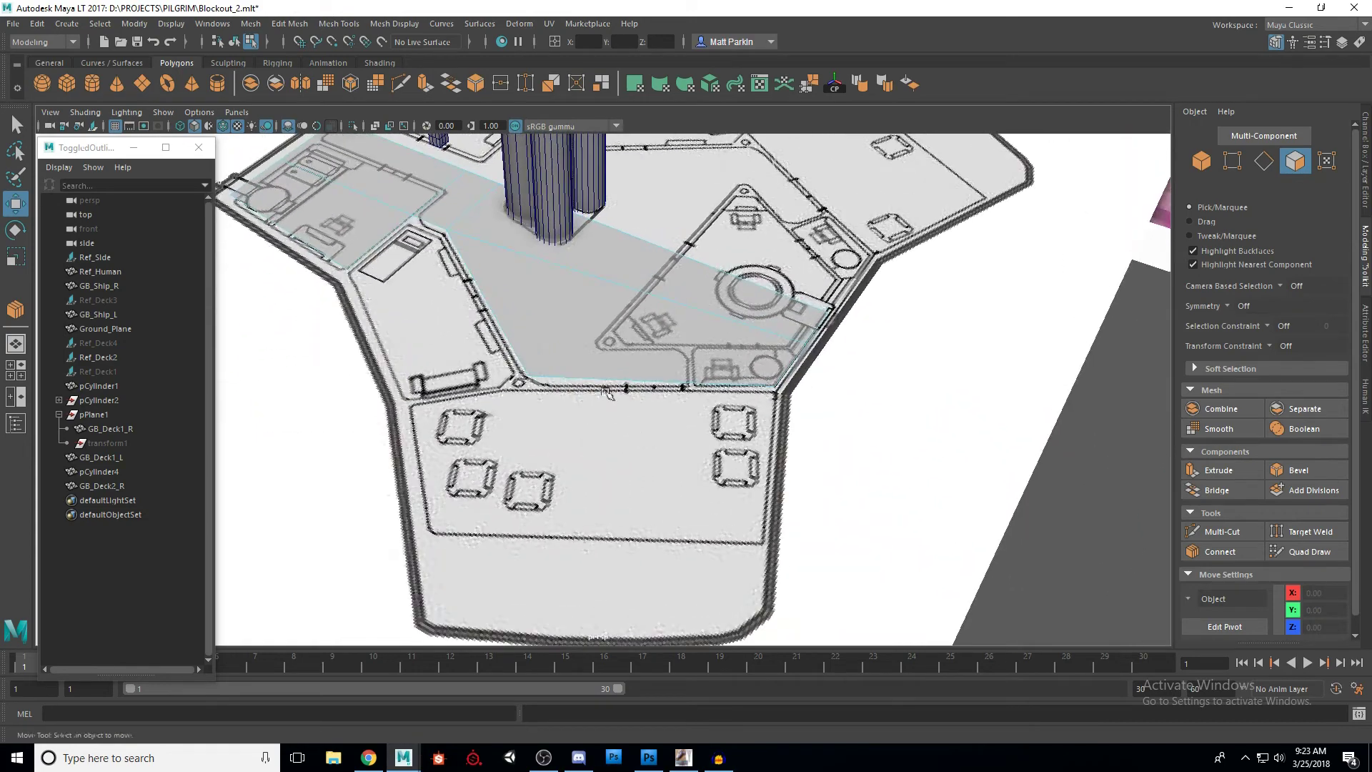
left_click_drag(582, 461, 609, 420, "alt")
key("F10")
left_click(626, 390)
key("space")
key("space")
middle_click_drag(645, 441, 741, 408, "alt")
key("ctrl+e")
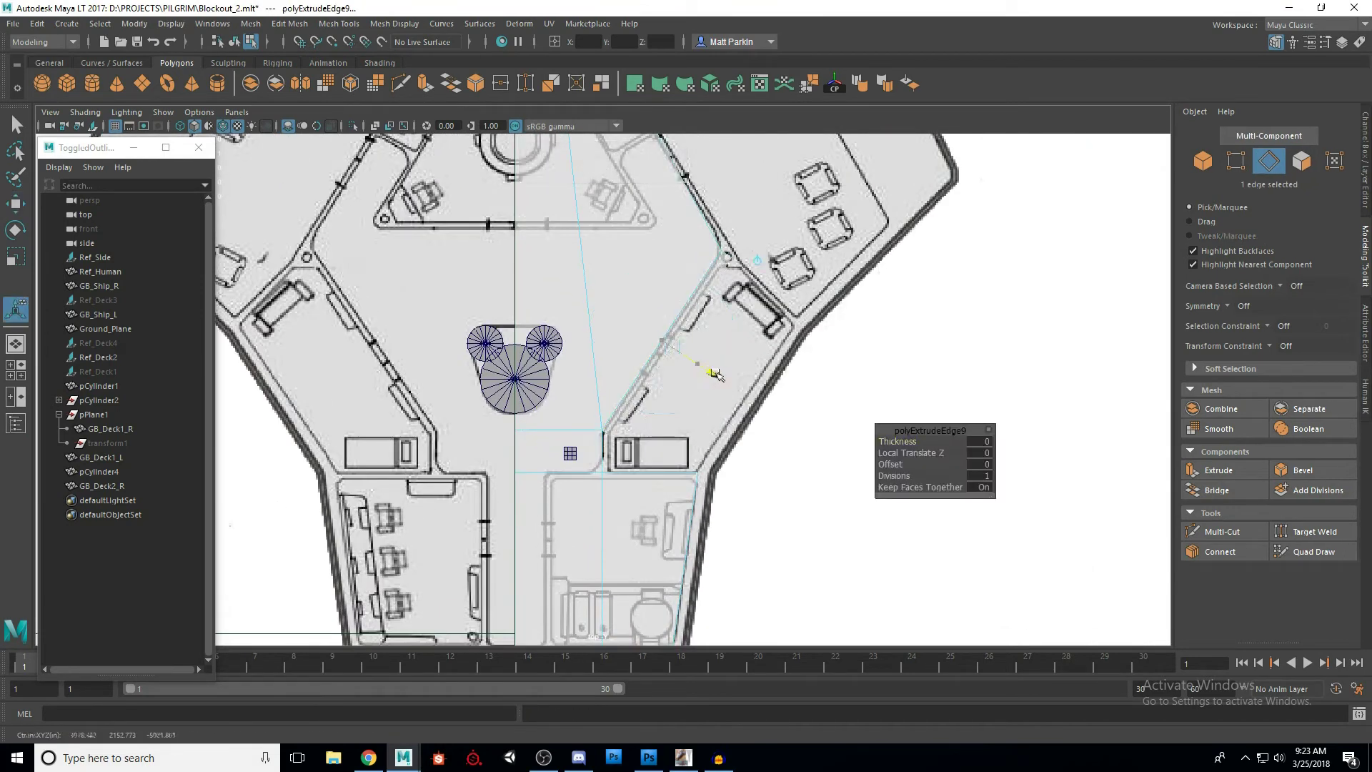
left_click_drag(704, 371, 790, 402)
key("q")
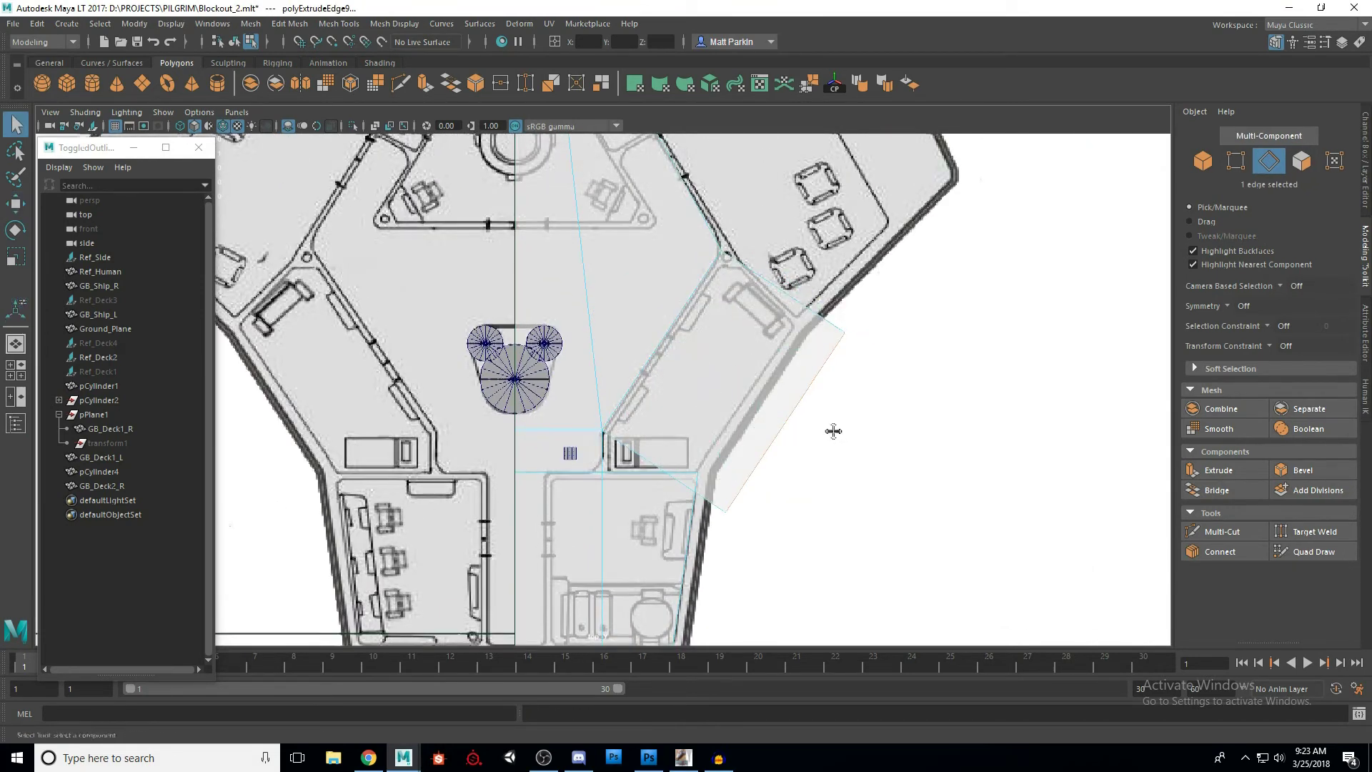
Step: Move the extruded edge's two outer vertices back onto the side room's outer wall, with the front one at its corner
scroll(834, 429, "up", 2)
key("F9")
left_click(711, 509)
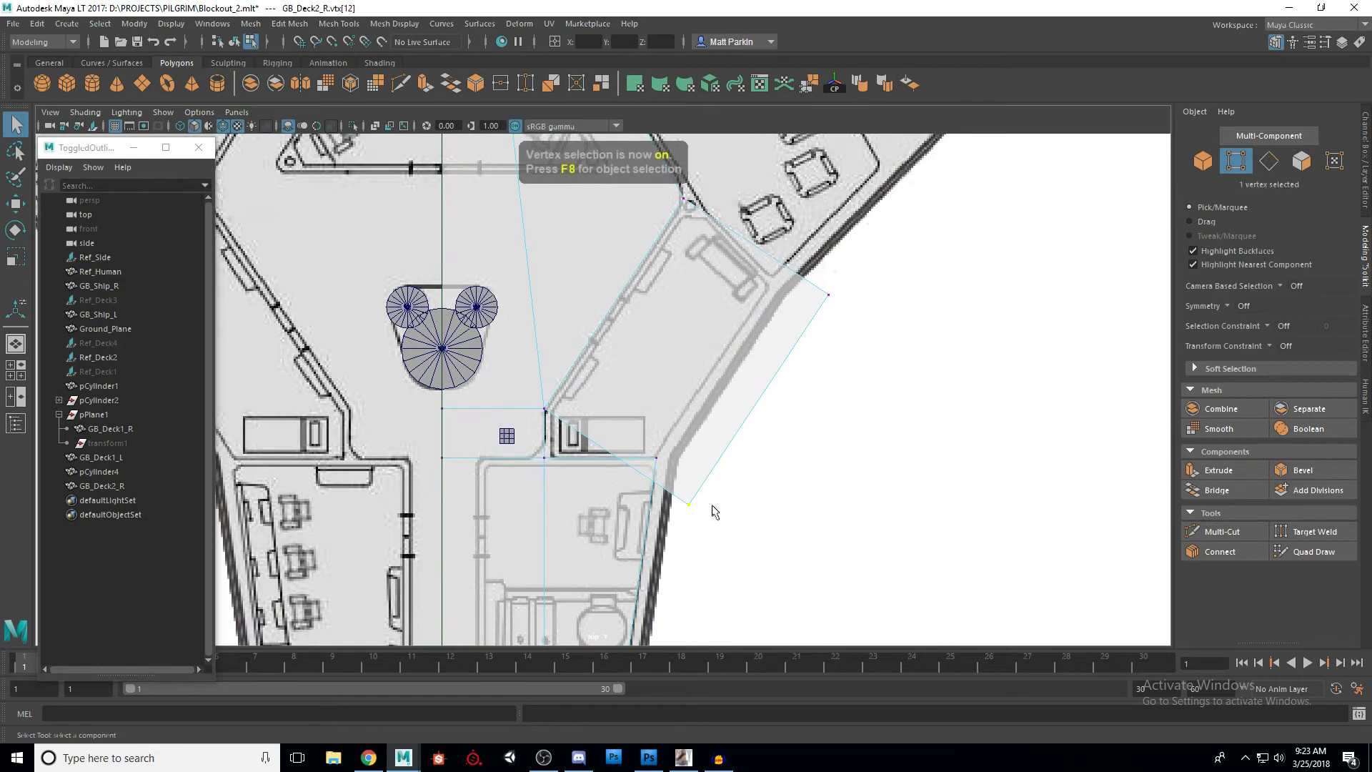
key("w")
middle_click_drag(737, 555, 727, 472)
middle_click_drag(872, 315, 799, 396, "alt")
left_click(806, 362)
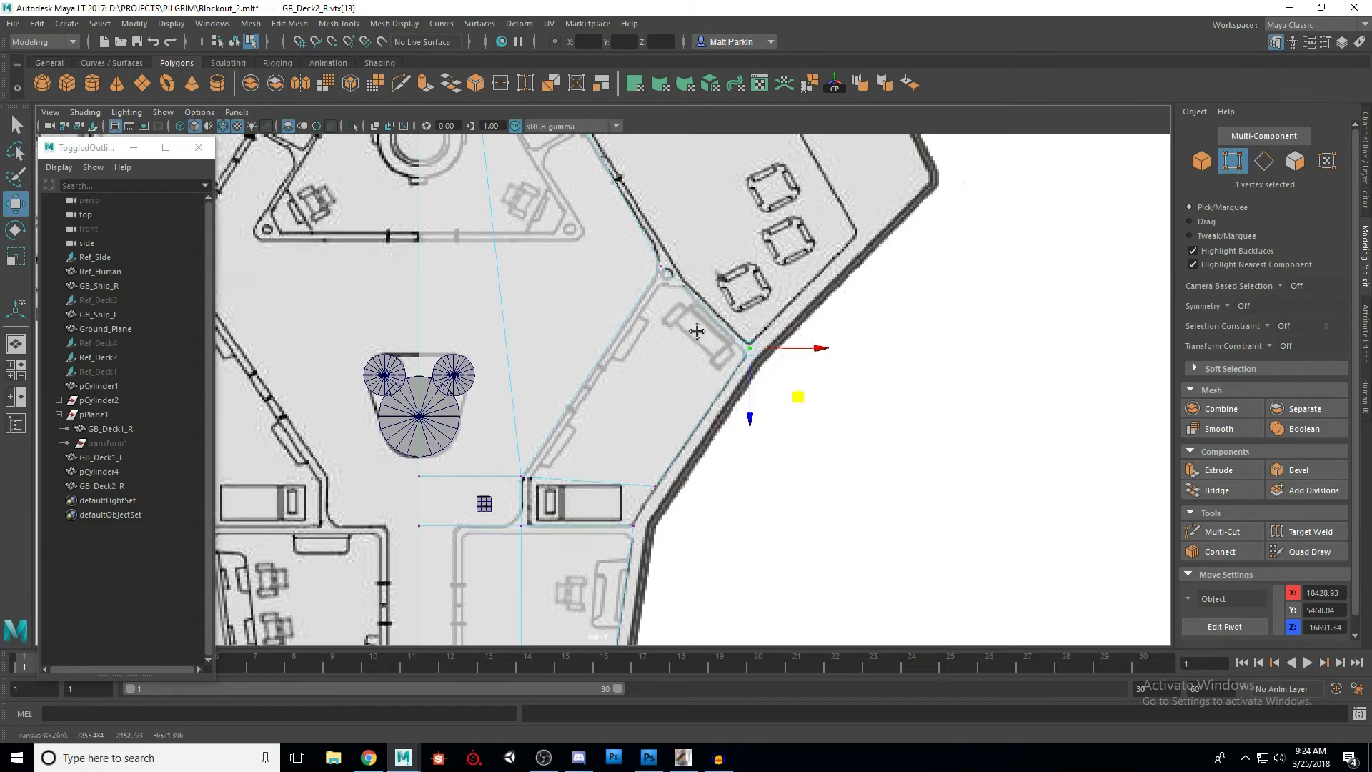
Step: Extrude the two GB_Deck2_R edges bordering the wing room's seating area outward to the room's outer wall in the top view
scroll(686, 300, "down", 3)
key("F10")
left_click(599, 297)
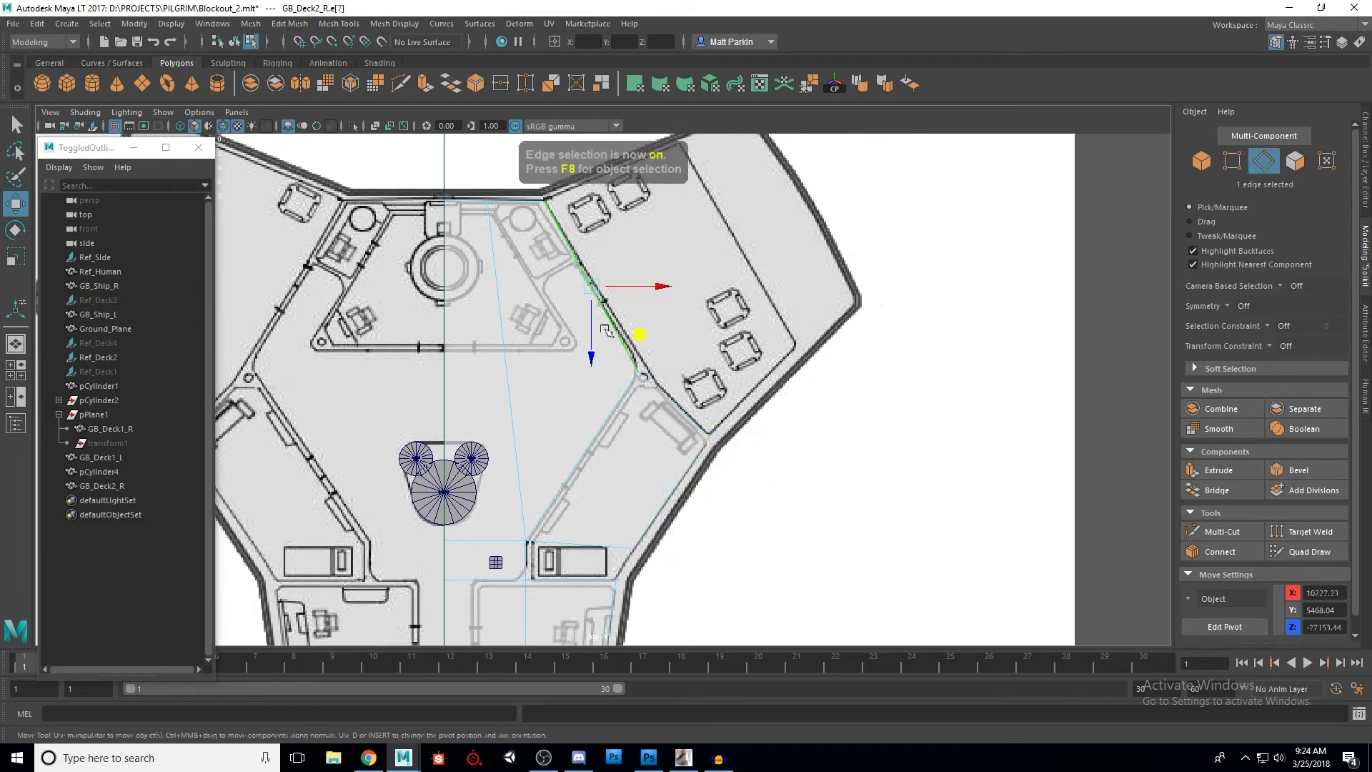
left_click(675, 404, "shift")
middle_click_drag(719, 378, 690, 418, "alt")
key("ctrl+e")
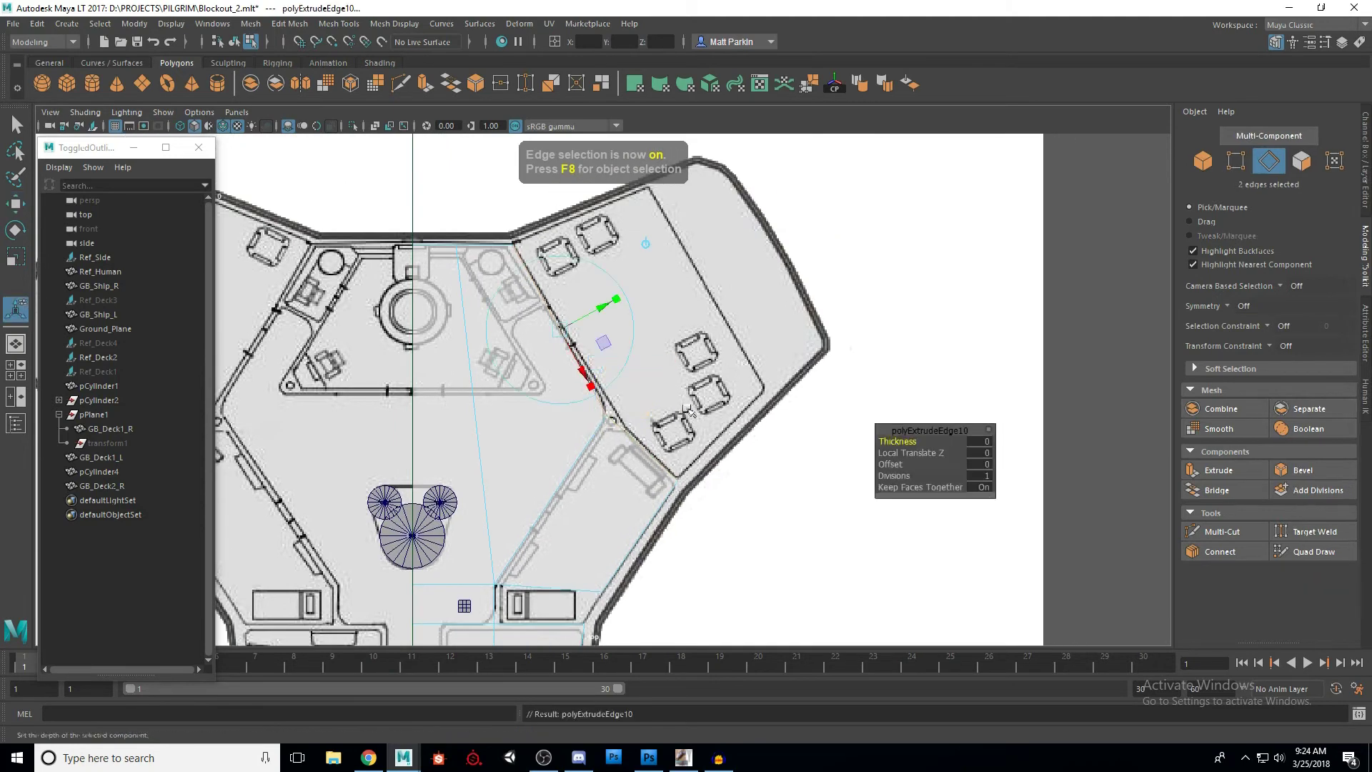
left_click_drag(606, 333, 736, 282)
Step: Move the extruded edges' outer vertices onto the wing room's outer wall, with the end one at the wall's corner
key("F9")
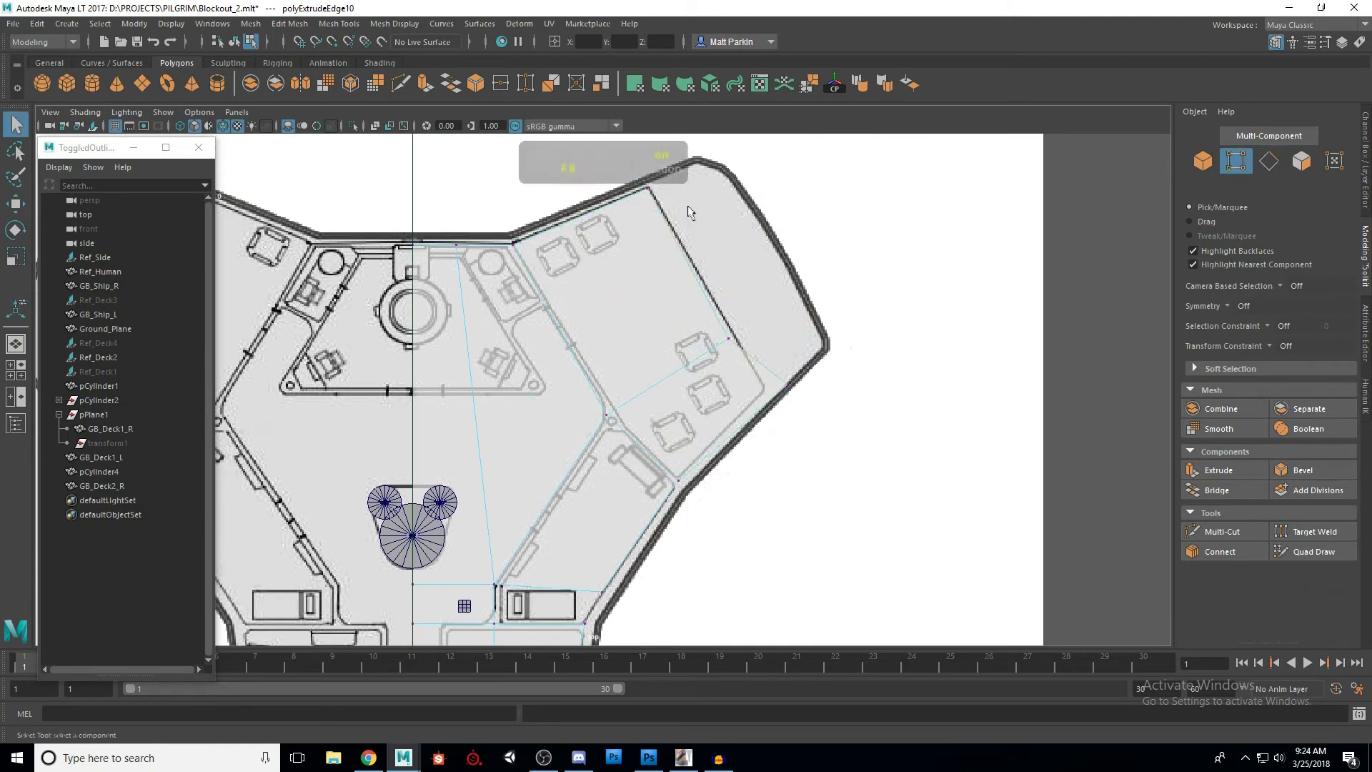
middle_click_drag(719, 296, 714, 329, "alt")
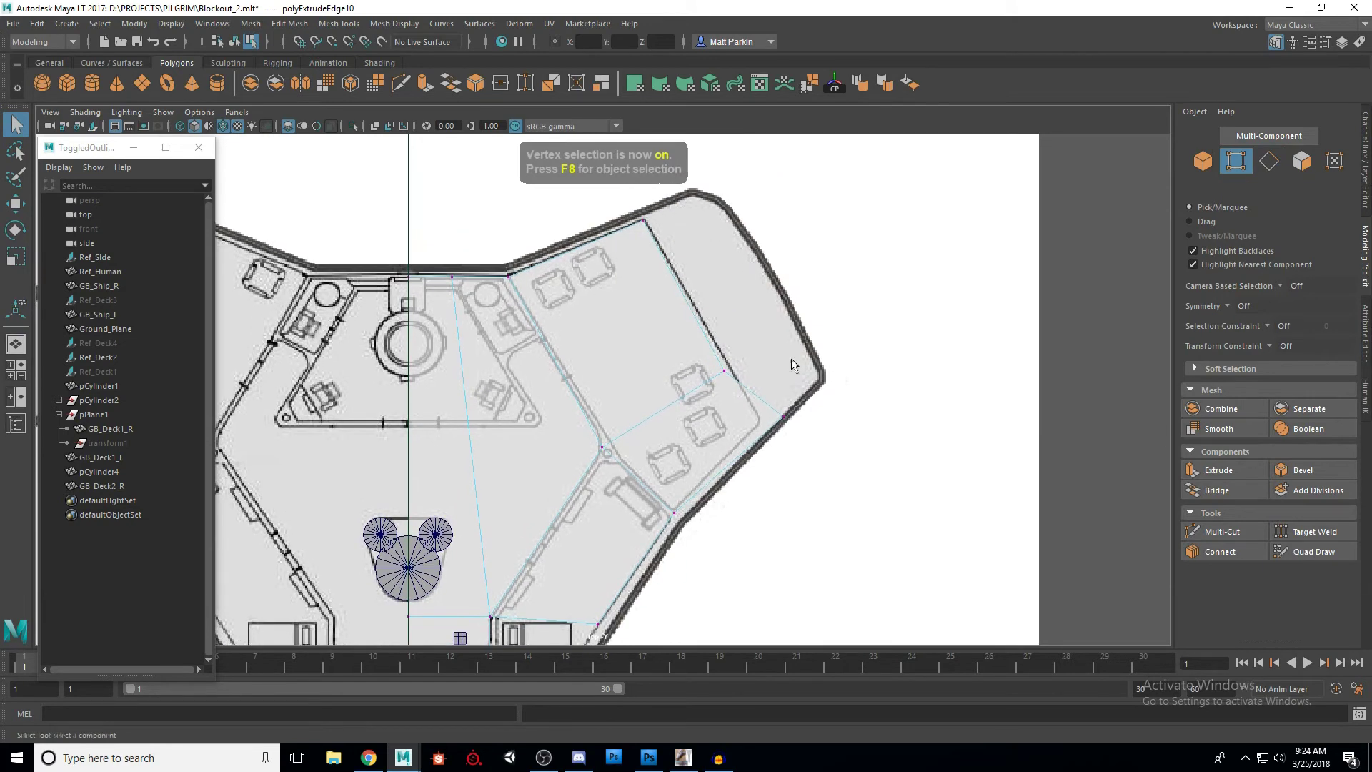
left_click(730, 413)
key("w")
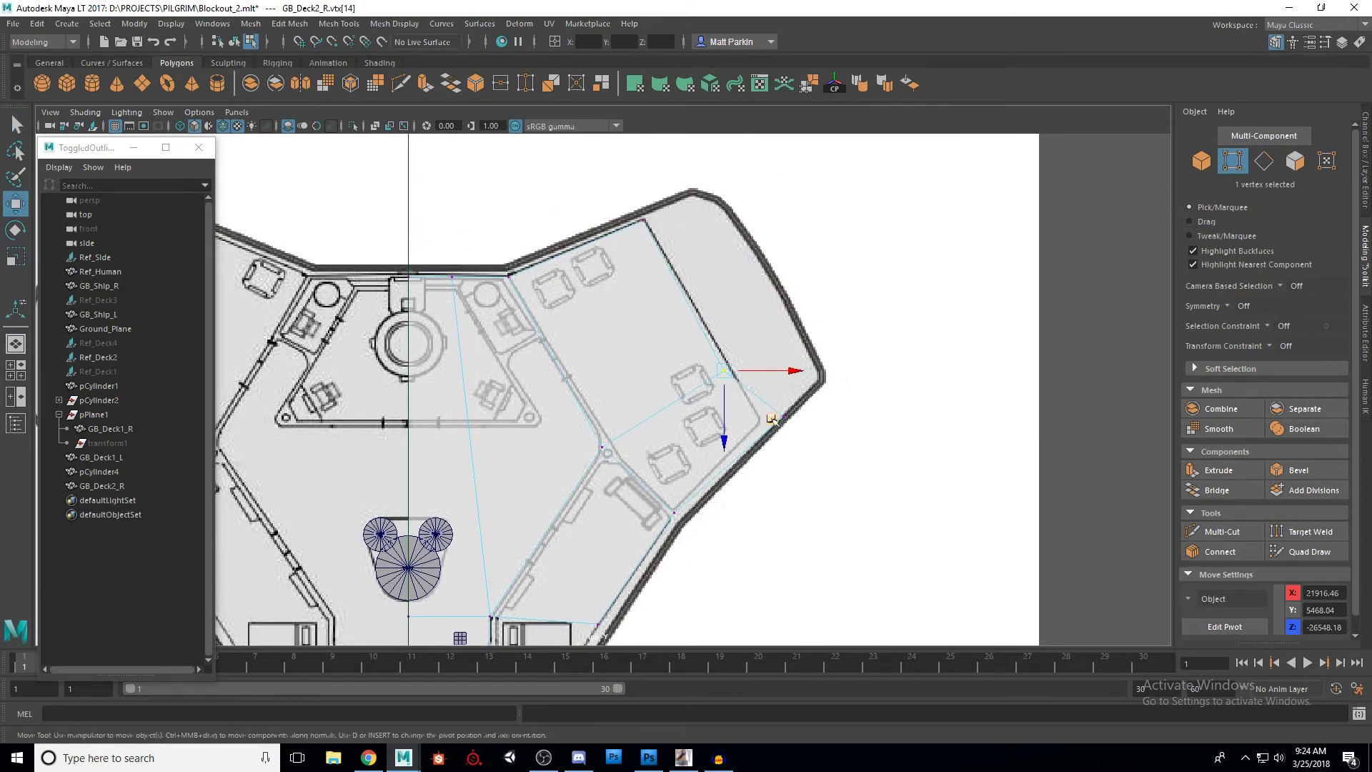
left_click_drag(829, 411, 751, 454)
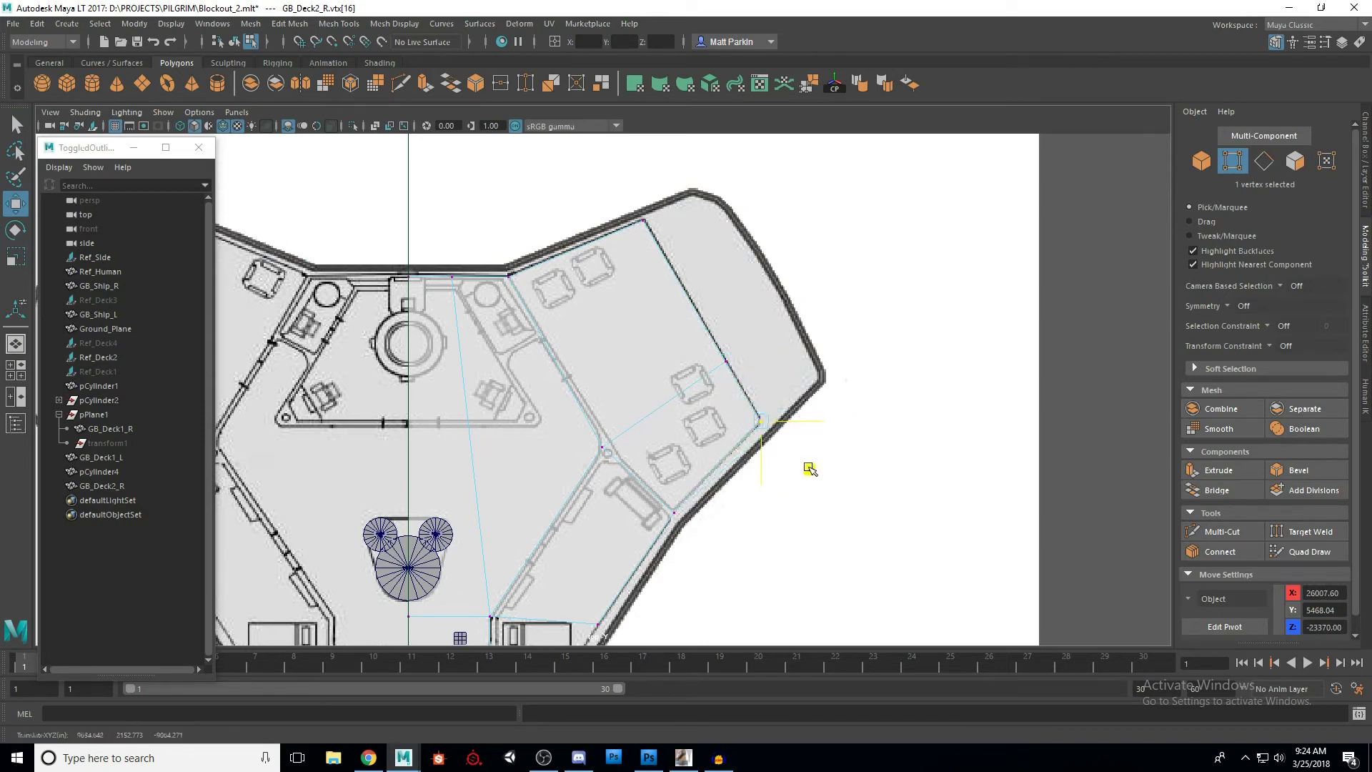
Step: Bridge the two open edges across the bed area to close the gap between the side room and the rear room
middle_click_drag(801, 468, 829, 286, "alt")
scroll(662, 491, "up", 2)
middle_click_drag(662, 490, 670, 469, "alt")
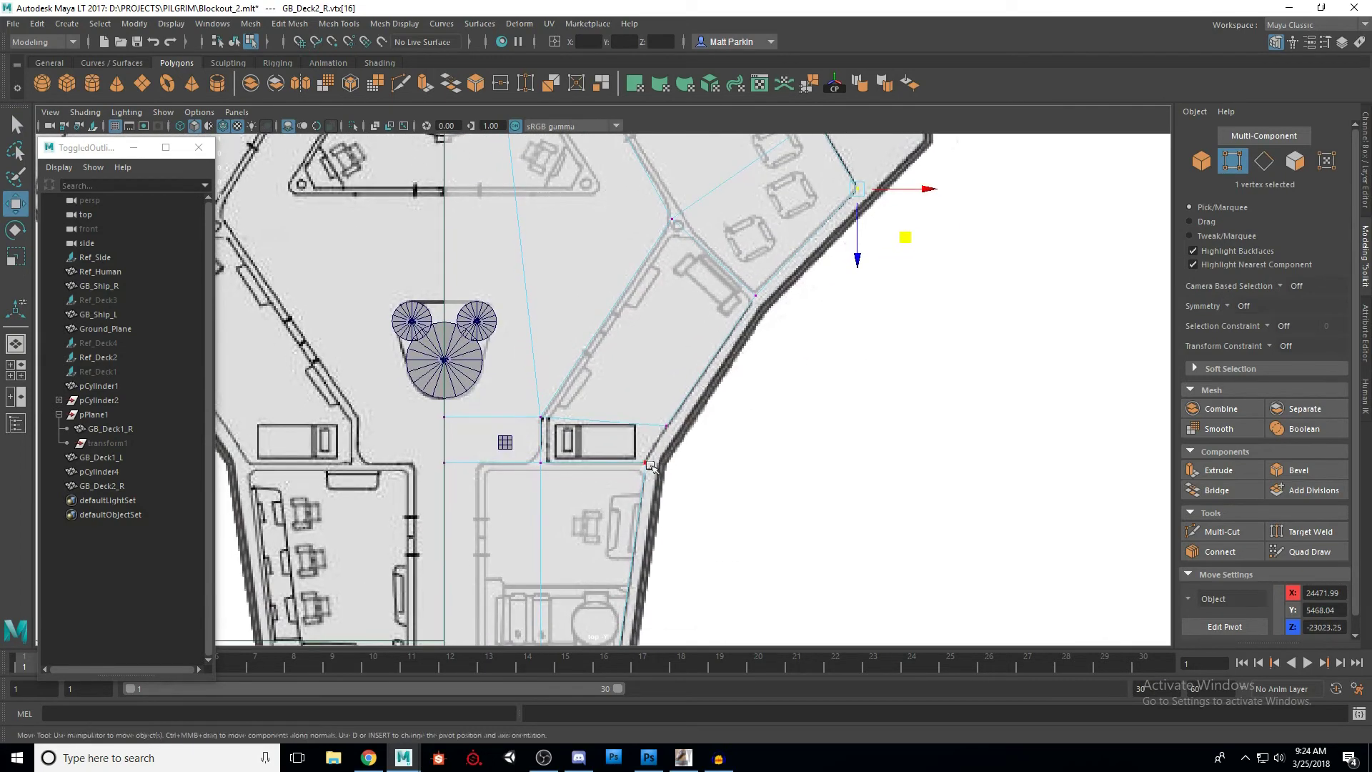
key("F10")
left_click(620, 422)
left_click(607, 467)
key("space")
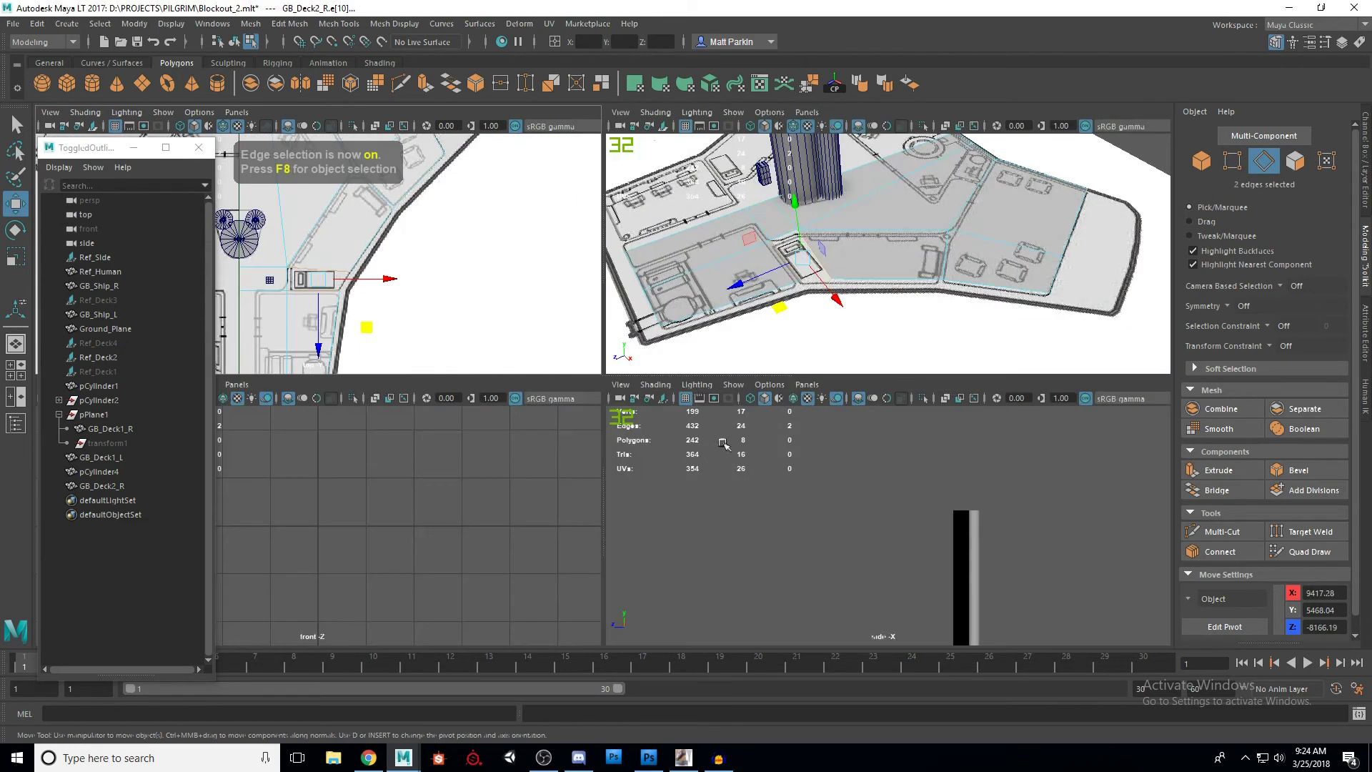
key("space")
scroll(689, 429, "up", 5)
left_click(689, 490)
left_click(586, 397)
left_click(554, 436, "shift")
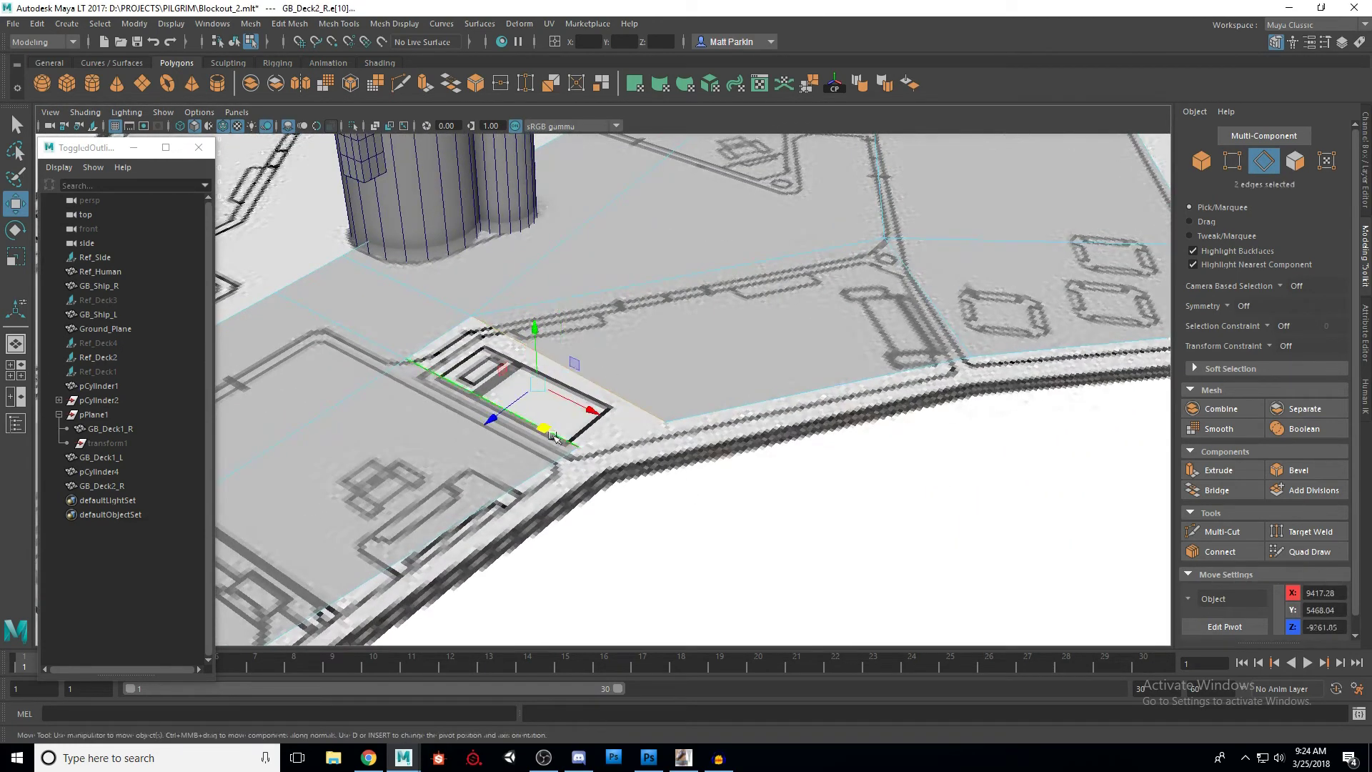
left_click(1217, 490)
key("q")
Step: Extrude the outer perimeter edges of GB_Deck2_R upward to form the deck's walls, leaving the centreline side open
mouse_move(723, 512)
left_mouse_down("alt")
mouse_move(753, 527)
mouse_move(744, 509)
mouse_move(679, 487)
mouse_move(601, 482)
mouse_move(731, 496)
left_mouse_up("alt")
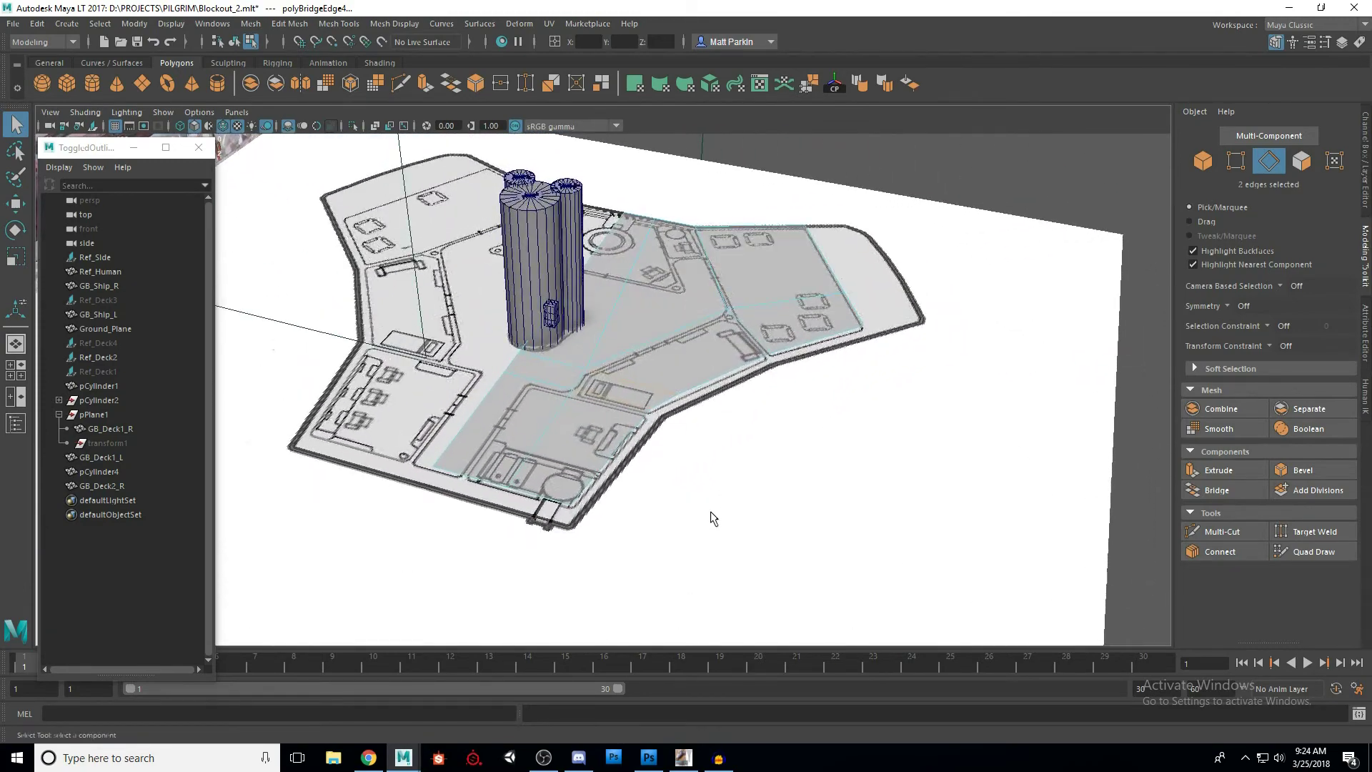
left_click_drag(694, 407, 586, 365, "alt")
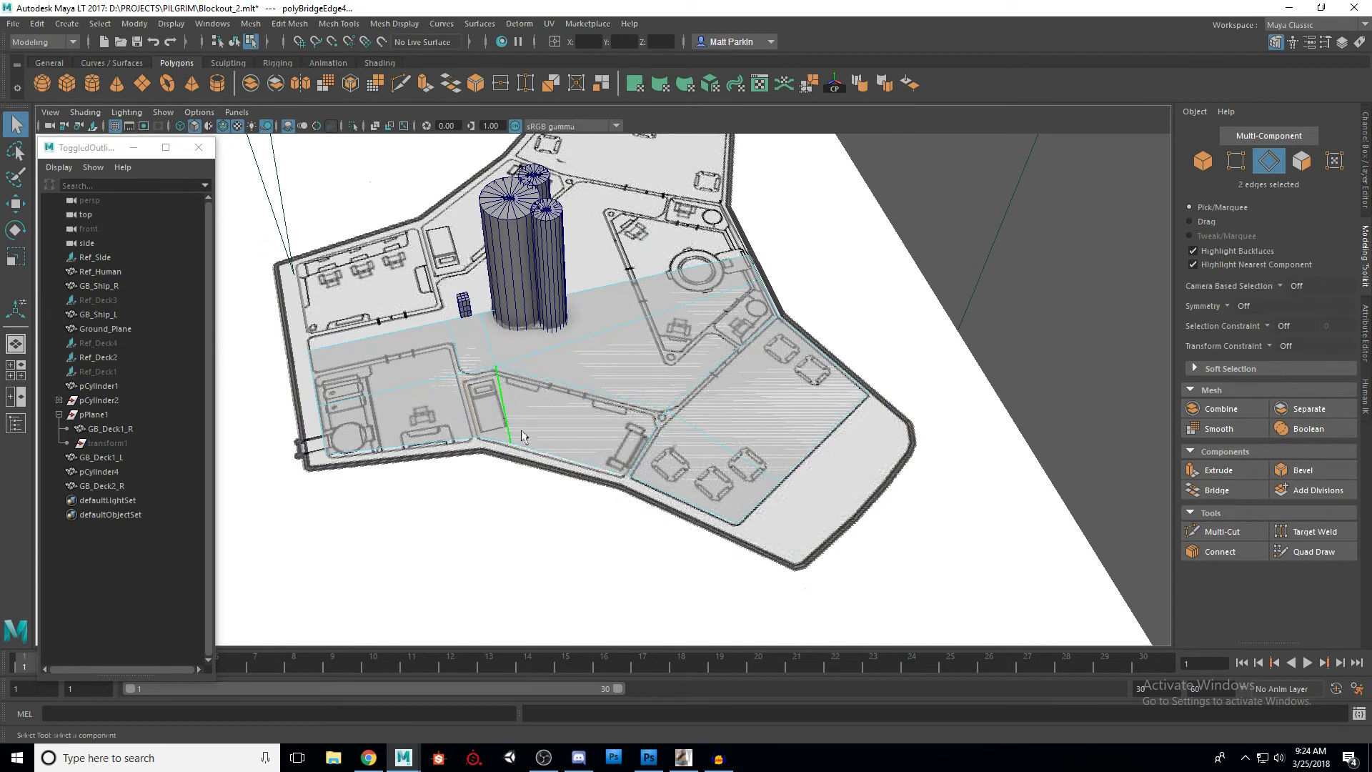
left_click_drag(693, 395, 774, 437, "alt")
scroll(755, 332, "up", 3)
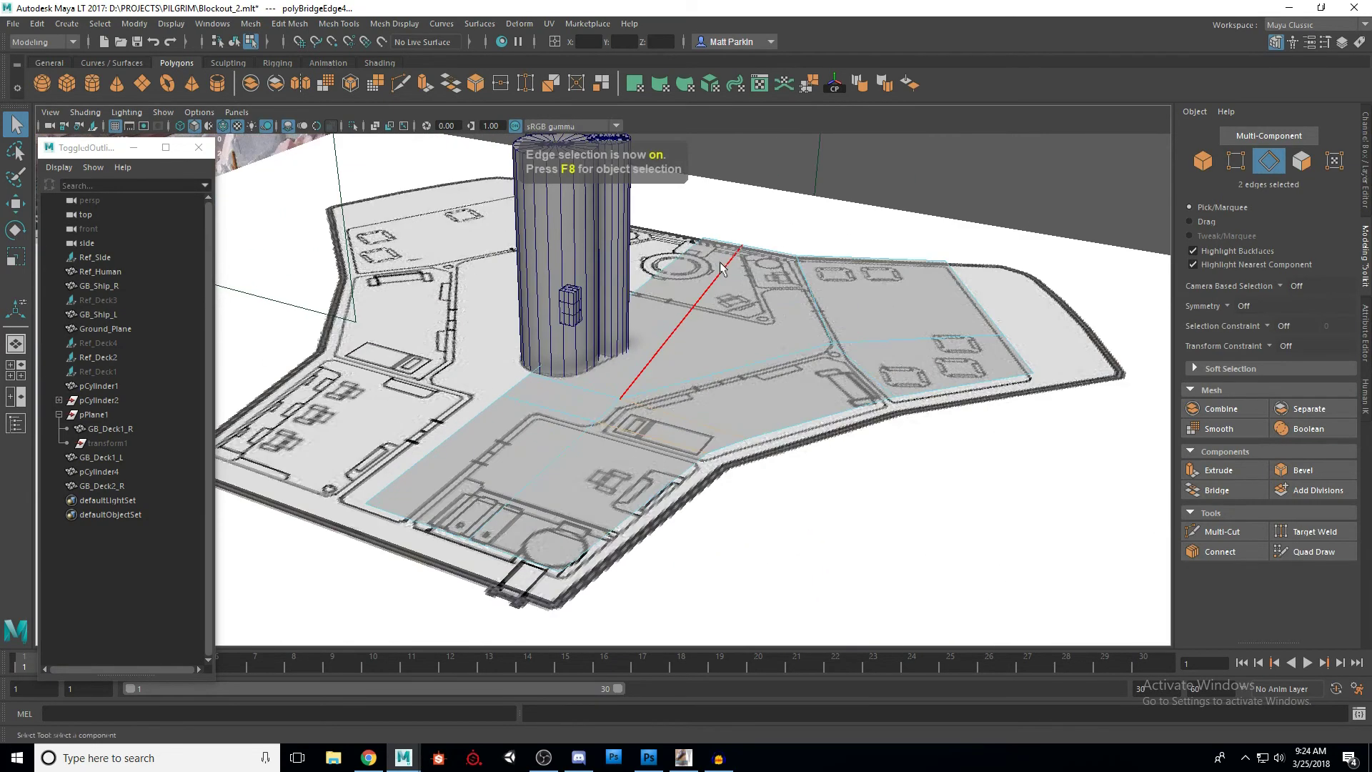
left_click(747, 246)
left_click(966, 297, "shift")
left_click(1015, 353, "shift")
left_click(987, 385, "shift")
left_click(822, 418, "shift")
left_click(699, 473, "shift")
left_click(504, 553, "shift")
left_click(503, 552, "shift")
left_click_drag(803, 520, 780, 476, "alt")
key("ctrl+e")
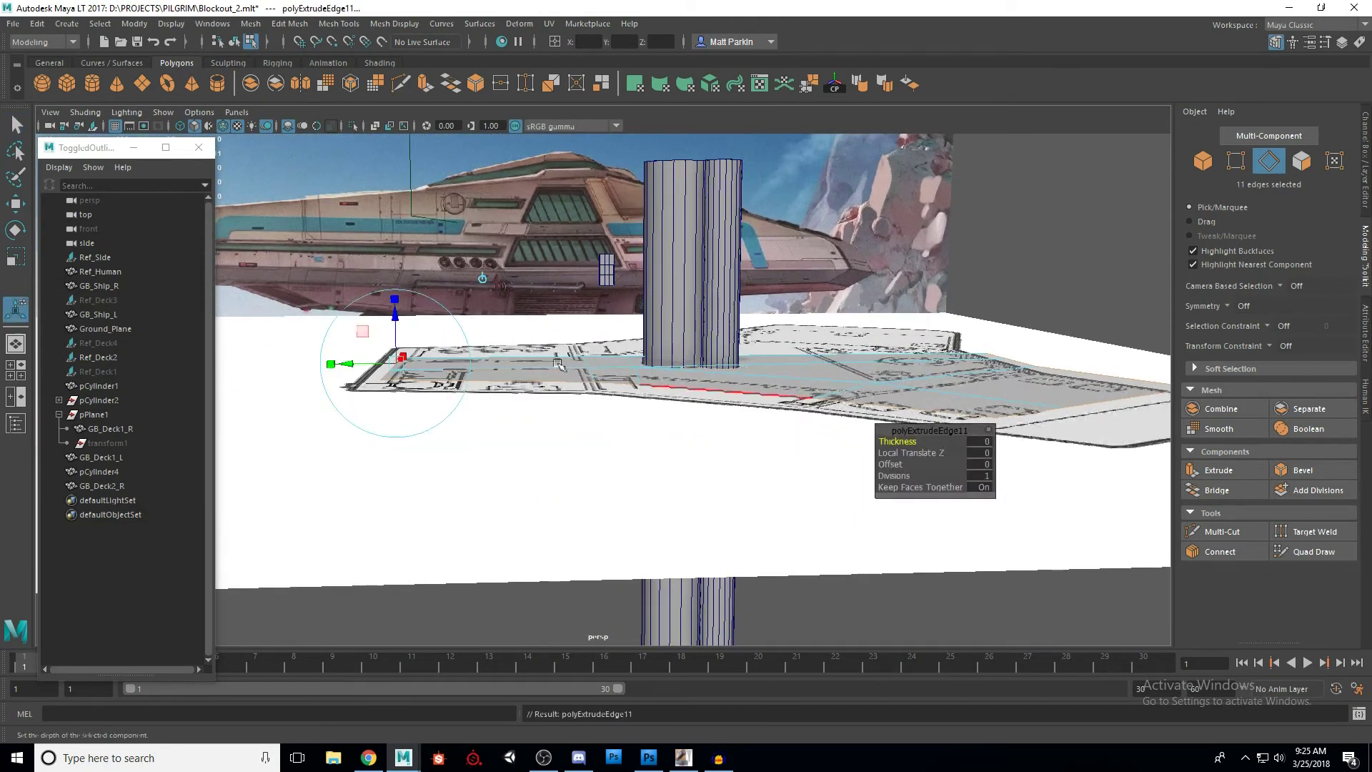
left_click_drag(398, 325, 697, 437)
Step: Return to object selection and assign the existing phong1 material to GB_Deck2_R
key("q")
left_click(1203, 161)
left_click_drag(1078, 237, 779, 233, "alt")
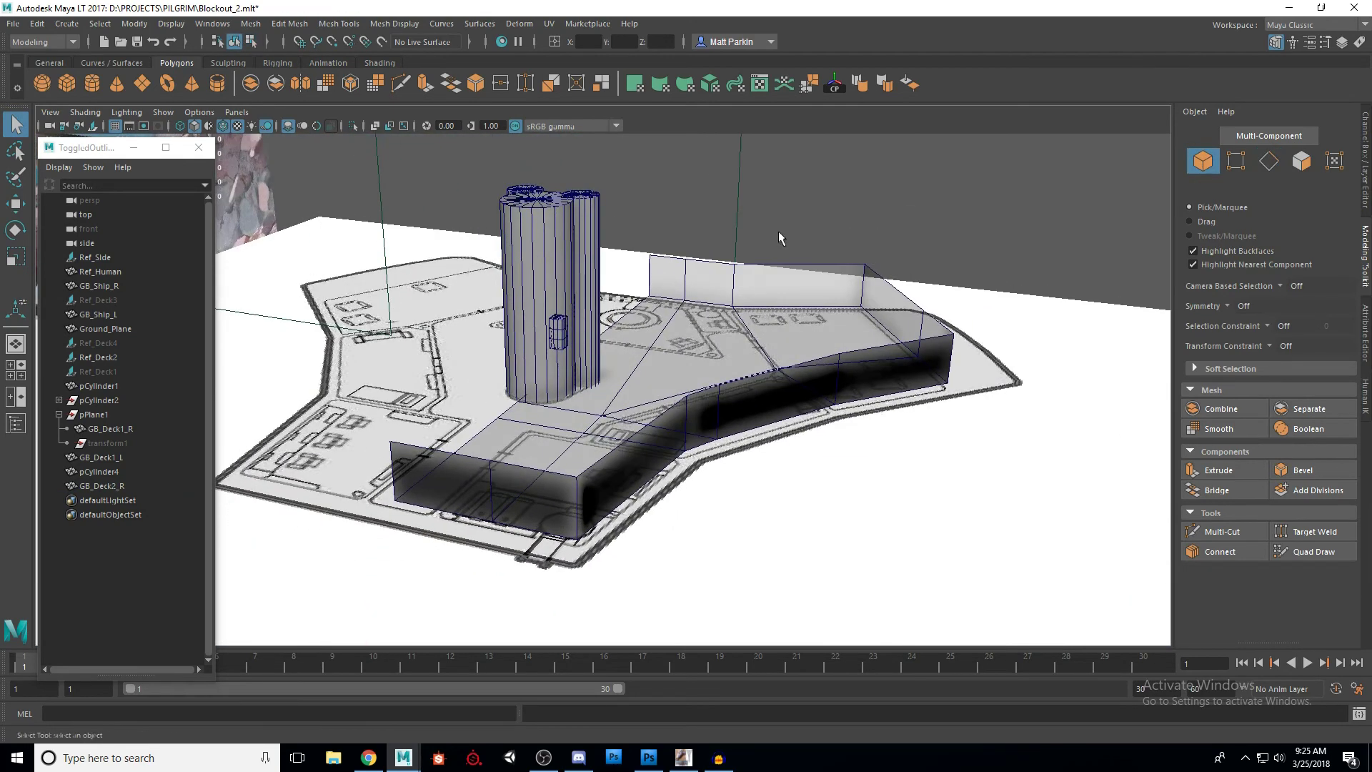
left_click(853, 266)
right_click(853, 265)
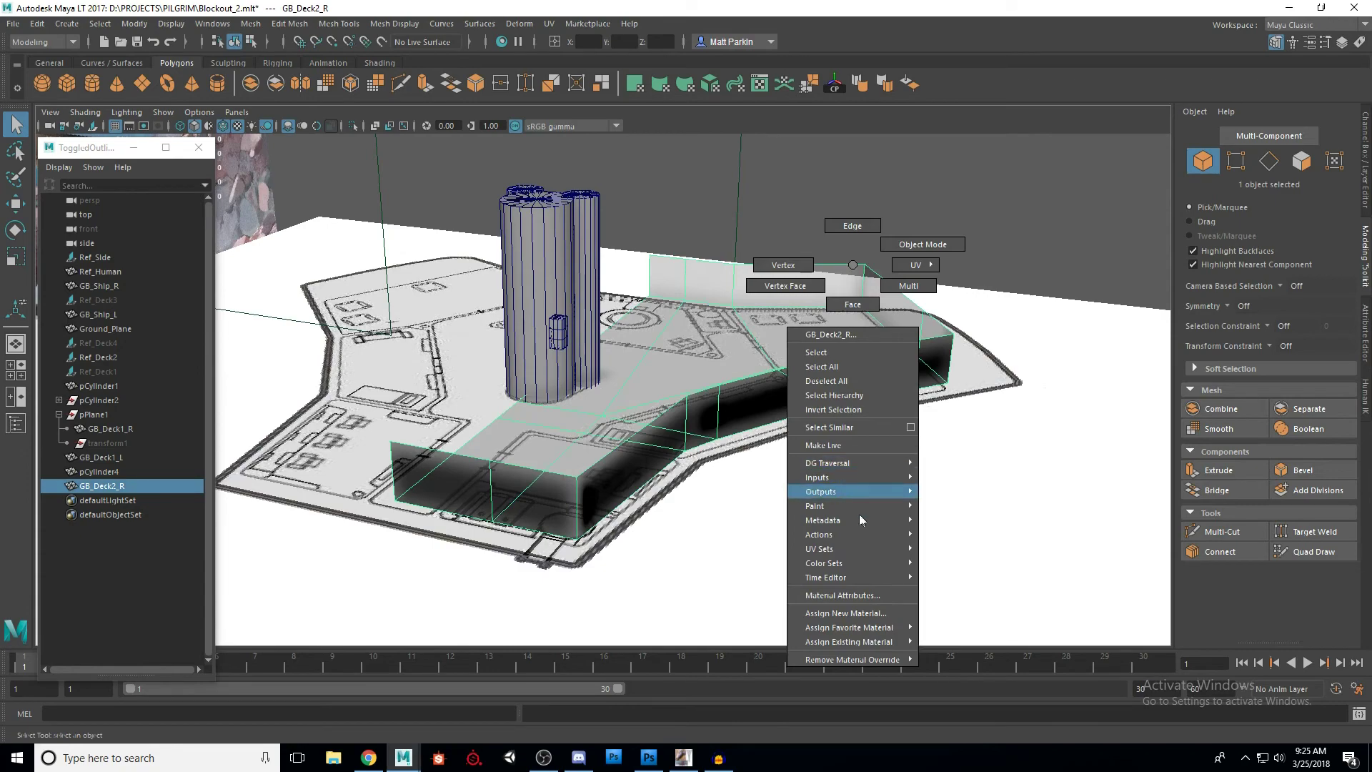
mouse_move(860, 642)
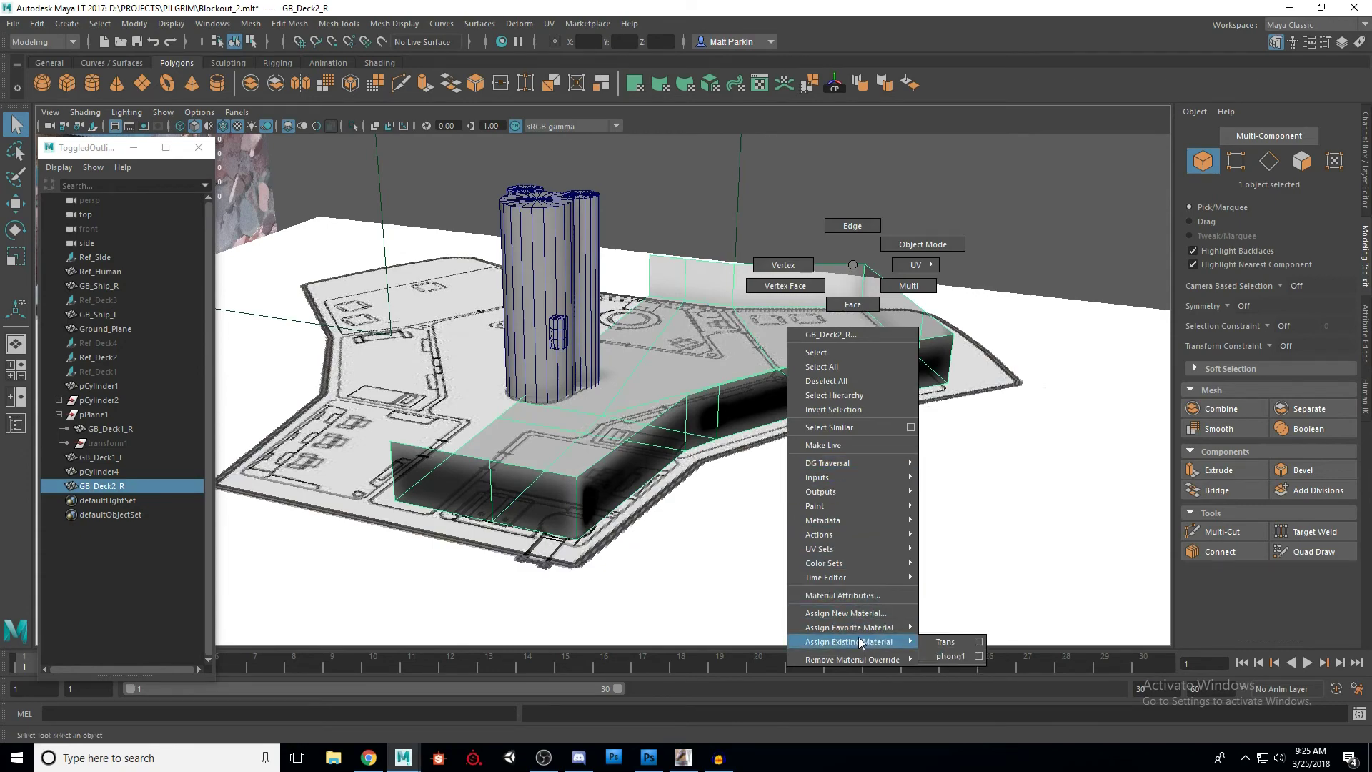
left_click(932, 659)
Step: Show the channel values of GB_Deck2_R and open its name for editing
mouse_move(862, 327)
left_mouse_down("alt")
mouse_move(870, 393)
mouse_move(876, 350)
left_mouse_up("alt")
left_click(786, 415)
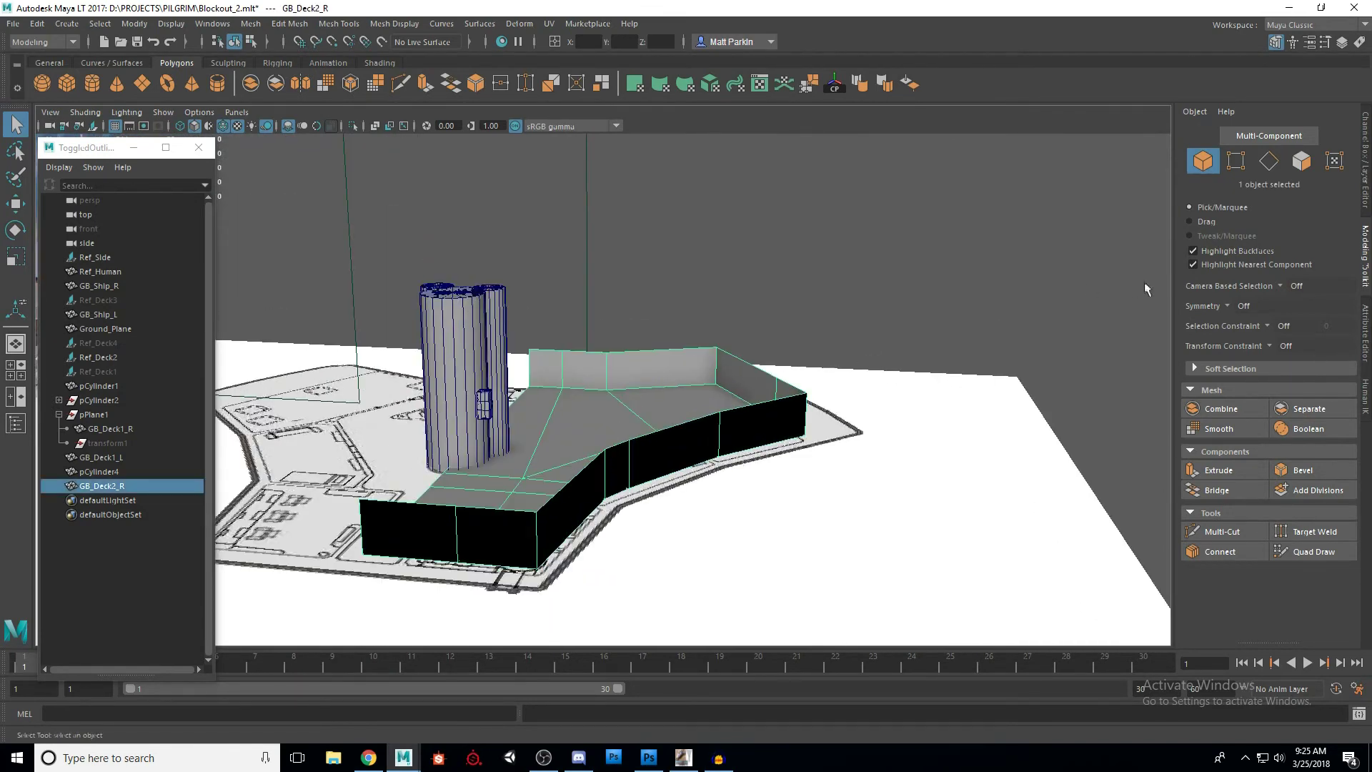
left_click(1368, 183)
left_click(1222, 130)
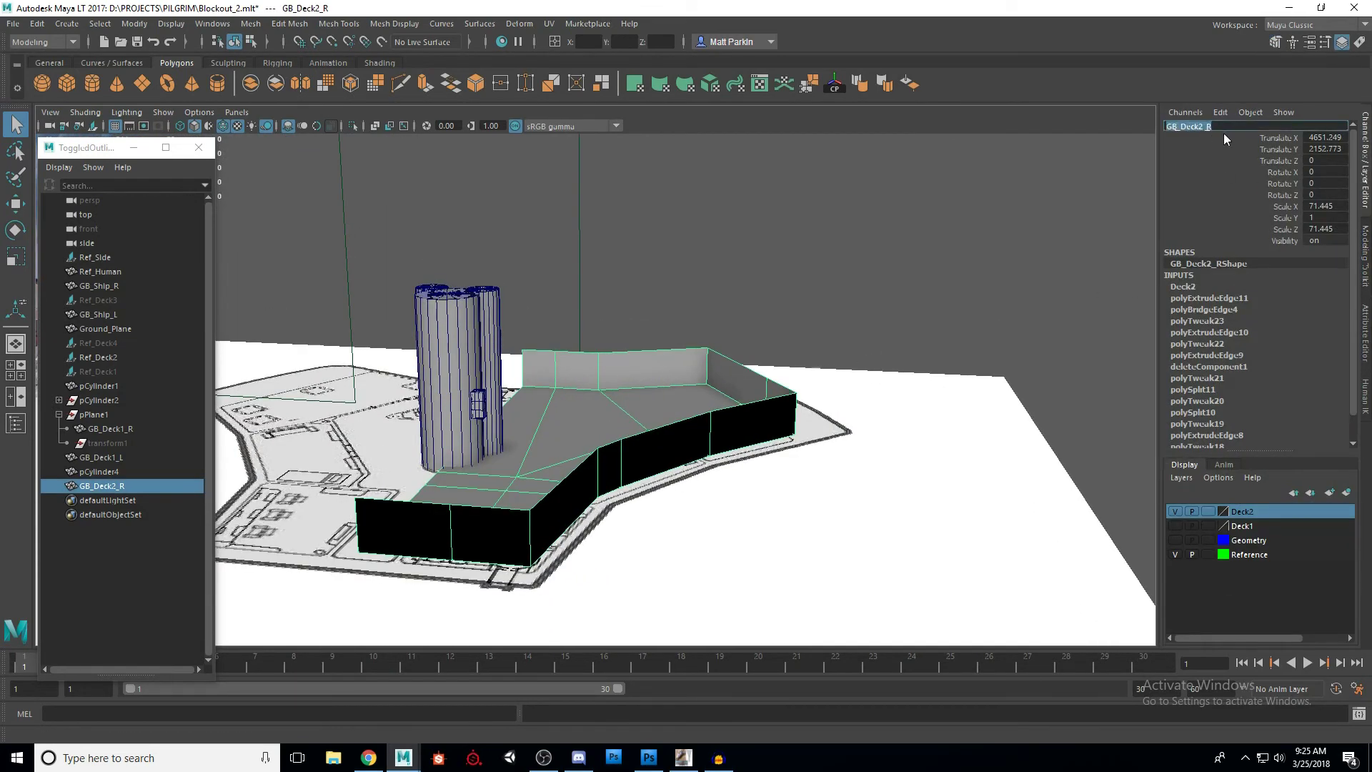
key("Return")
Step: Move the pivot of GB_Deck2_R to the ship's centreline by setting its position to 0
left_click_drag(449, 245, 650, 455, "alt")
key("w")
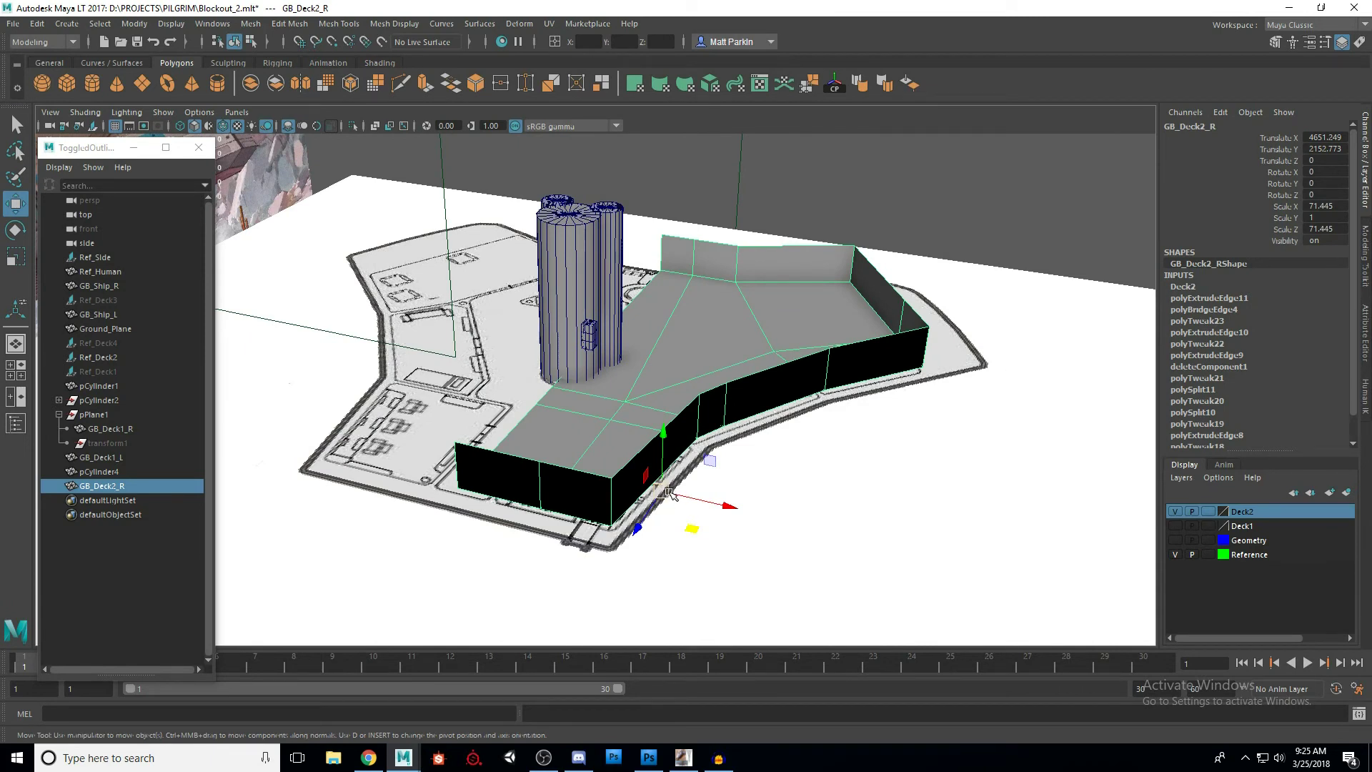
middle_click_drag(721, 428, 738, 425, "alt")
left_click_drag(807, 464, 791, 469, "alt")
key("d")
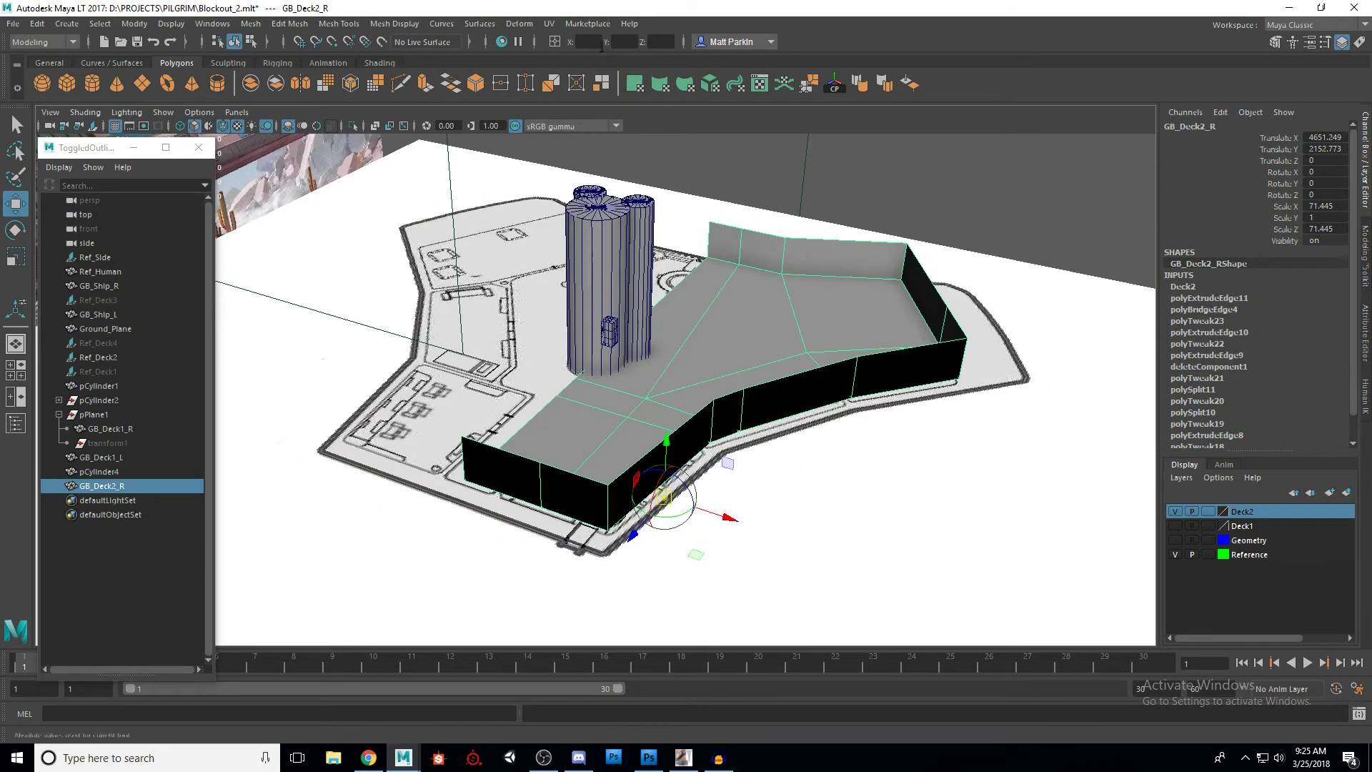
type("0")
key("Return")
mouse_move(709, 384)
left_mouse_down("alt")
mouse_move(760, 405)
mouse_move(730, 372)
left_mouse_up("alt")
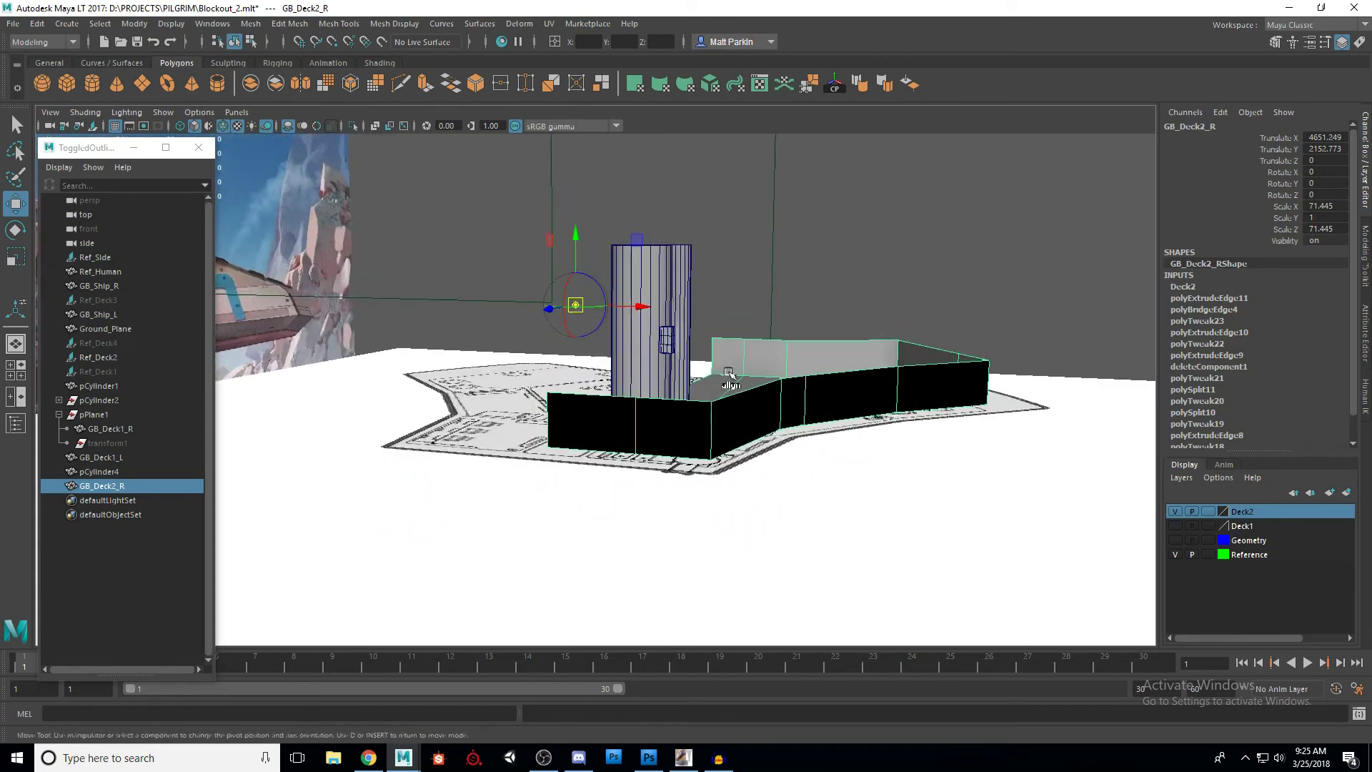
key("d")
left_click_drag(686, 331, 736, 376, "alt")
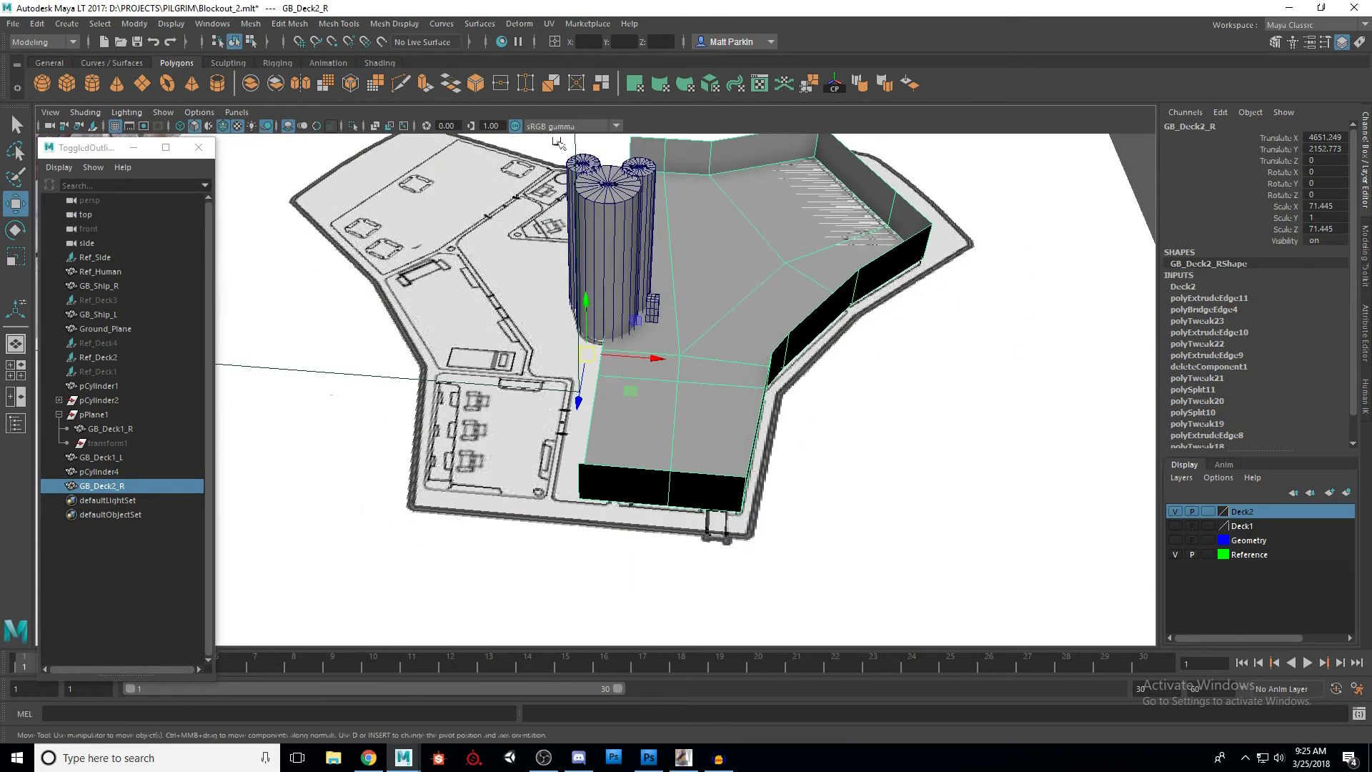
Step: Mirror GB_Deck2_R across its object X axis as a separate copy, not combined with the original
left_click(250, 24)
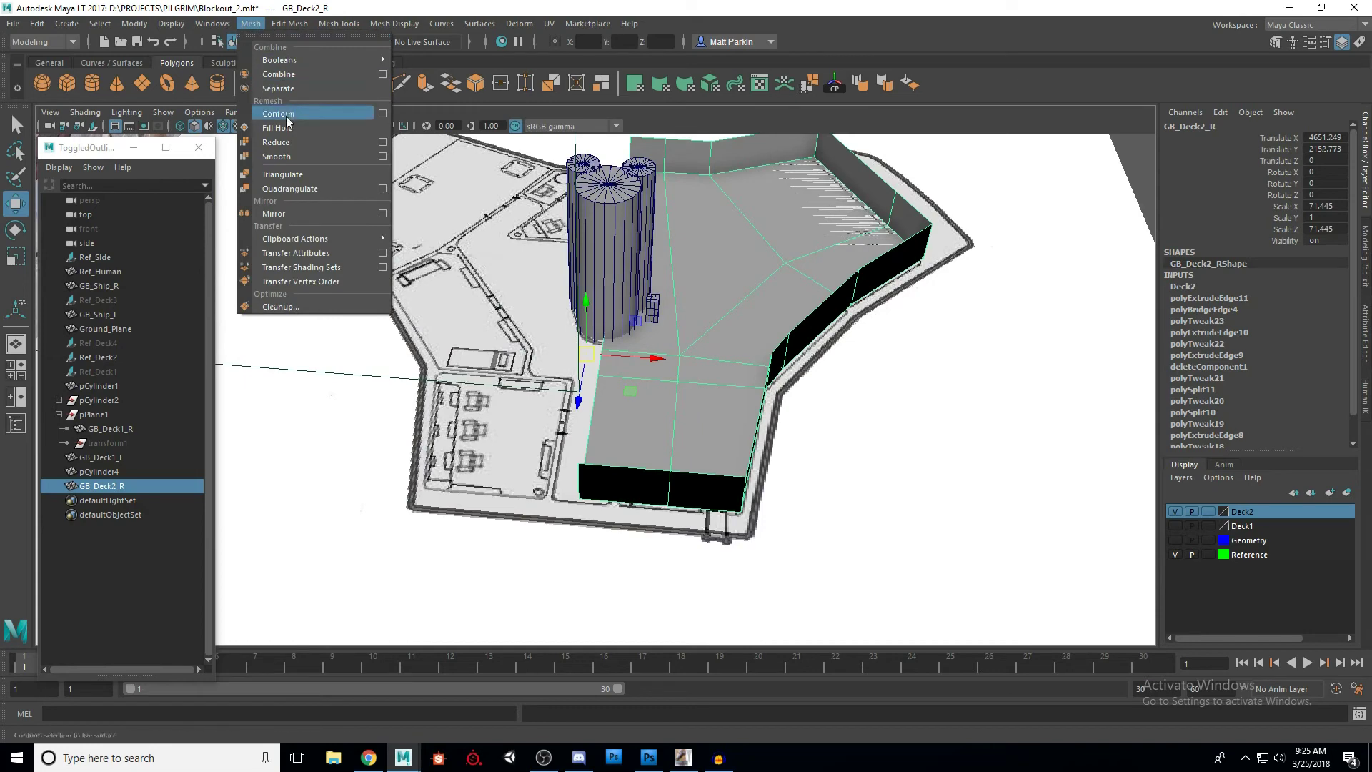
left_click(381, 213)
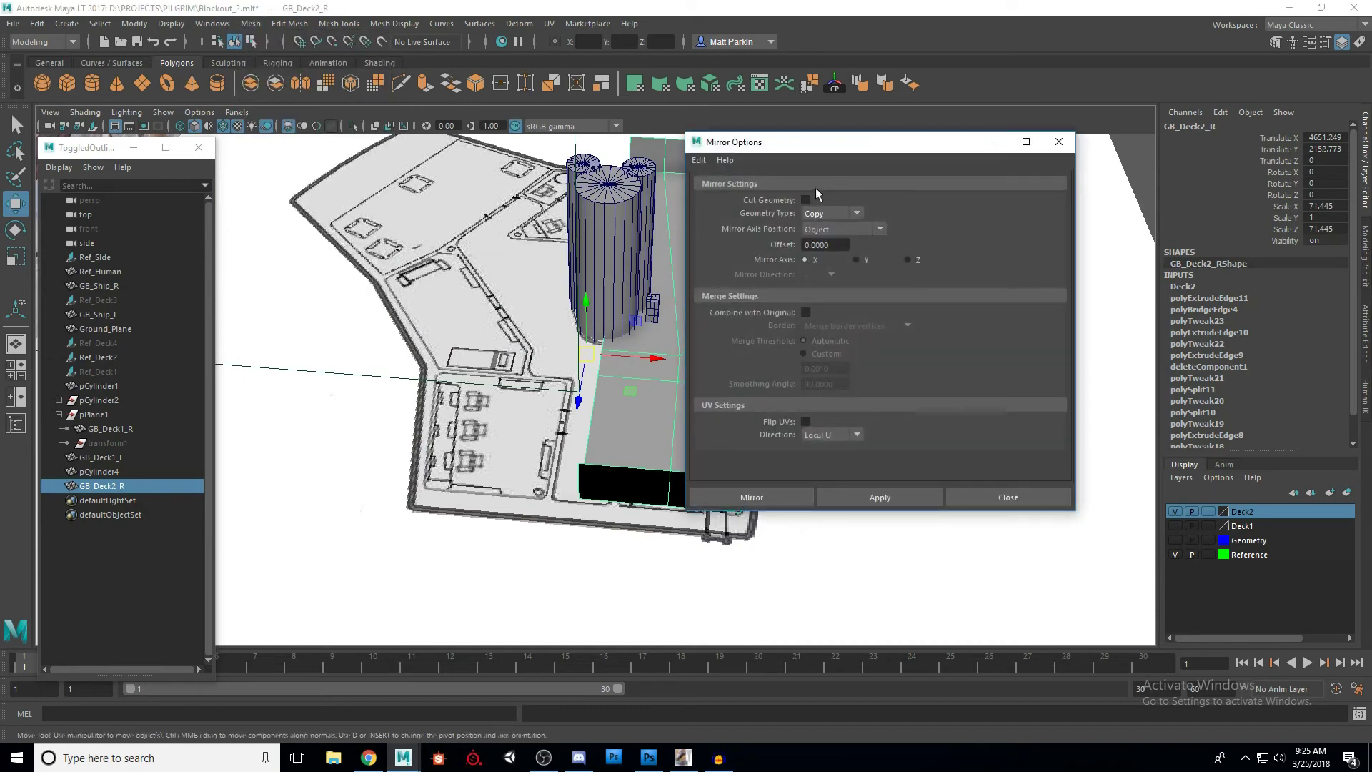
left_click(858, 498)
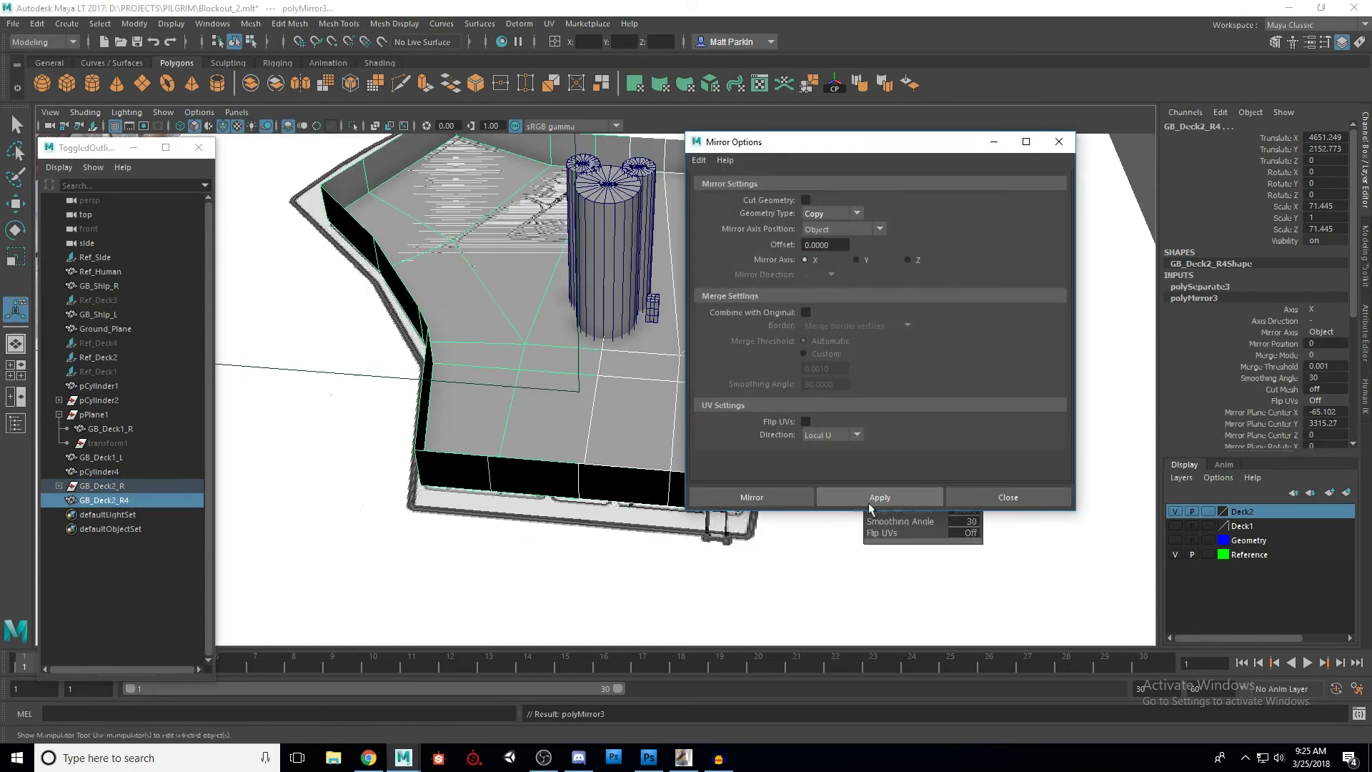
left_click(972, 496)
left_click_drag(932, 430, 980, 446)
key("q")
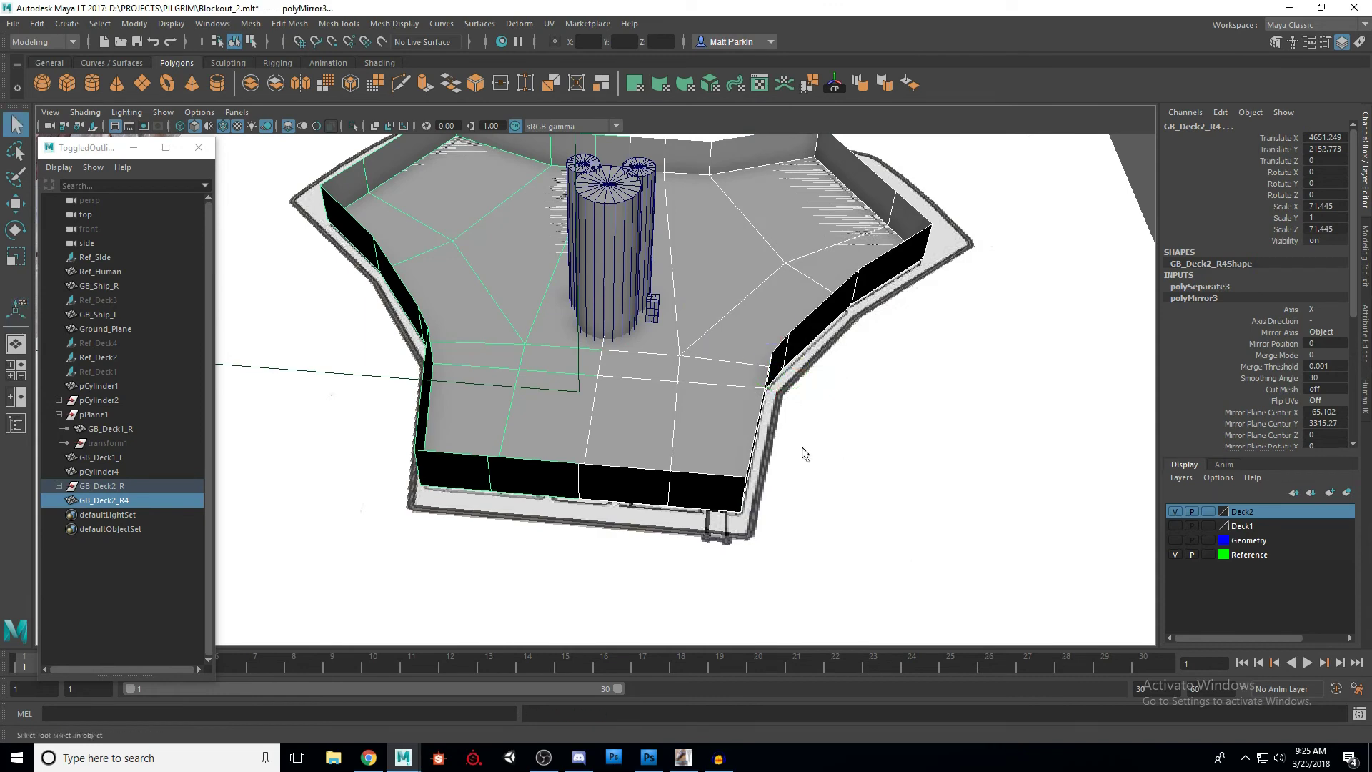
Step: Rename the original right half of the deck mesh as GB_Deck2_R
left_click_drag(803, 453, 757, 411, "alt")
middle_click_drag(757, 411, 757, 427, "alt")
scroll(757, 427, "down", 3)
left_click(894, 226)
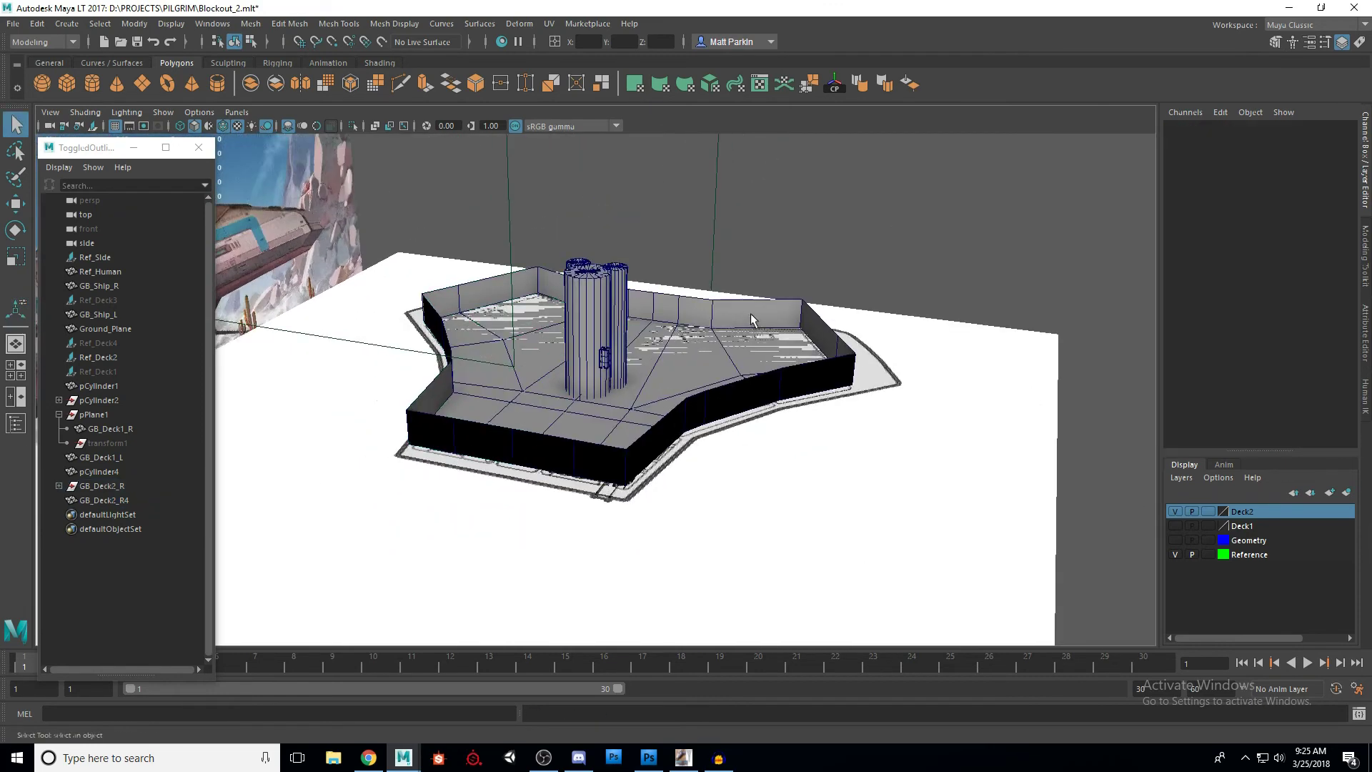
left_click(750, 315)
left_click_drag(751, 314, 698, 392, "alt")
scroll(698, 391, "up", 3)
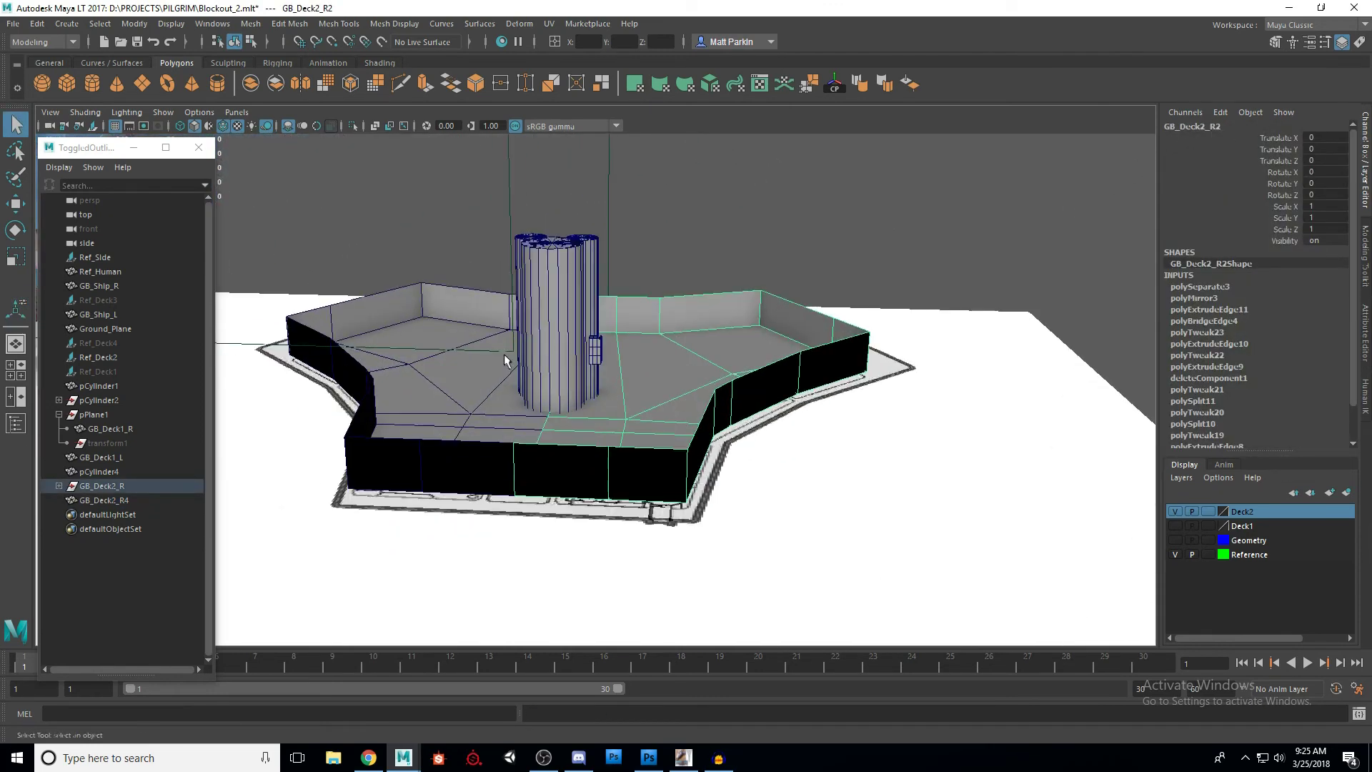
double_click(1206, 126)
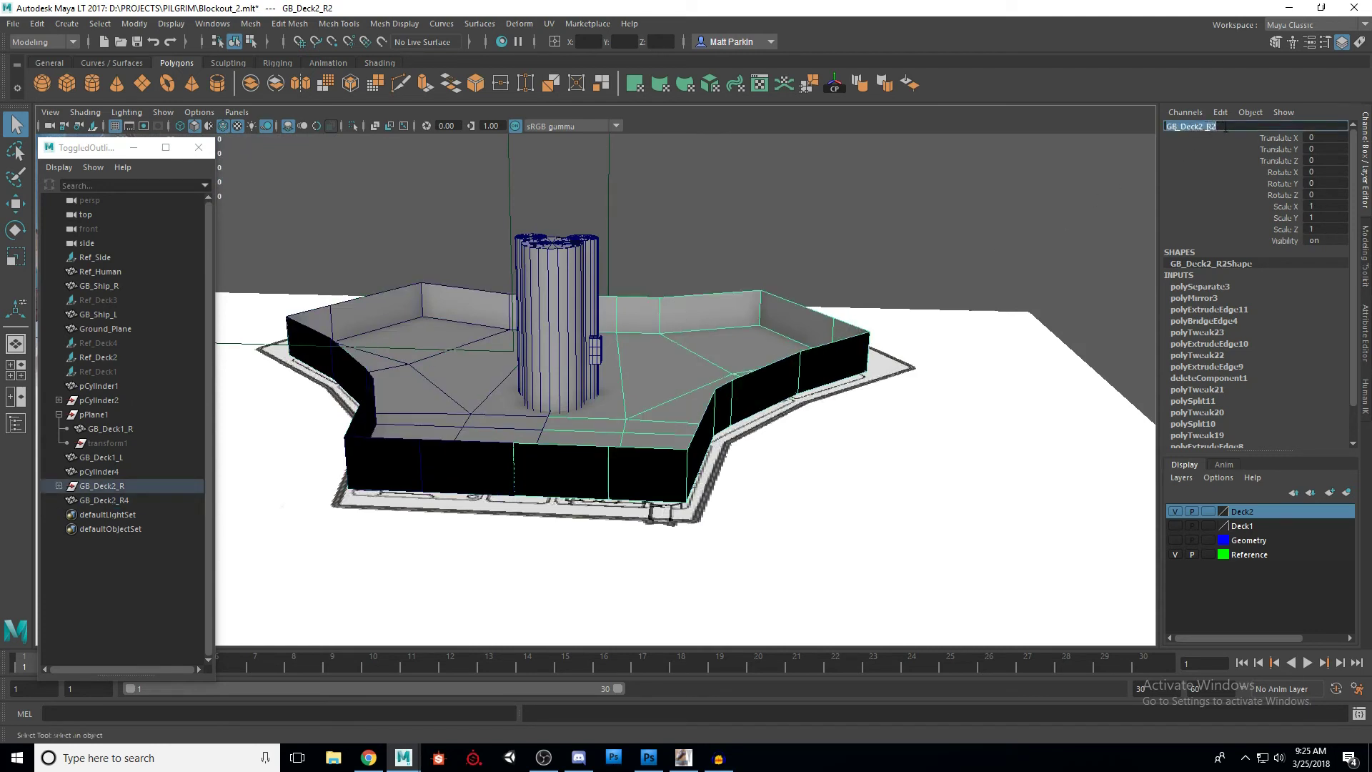
key("Return")
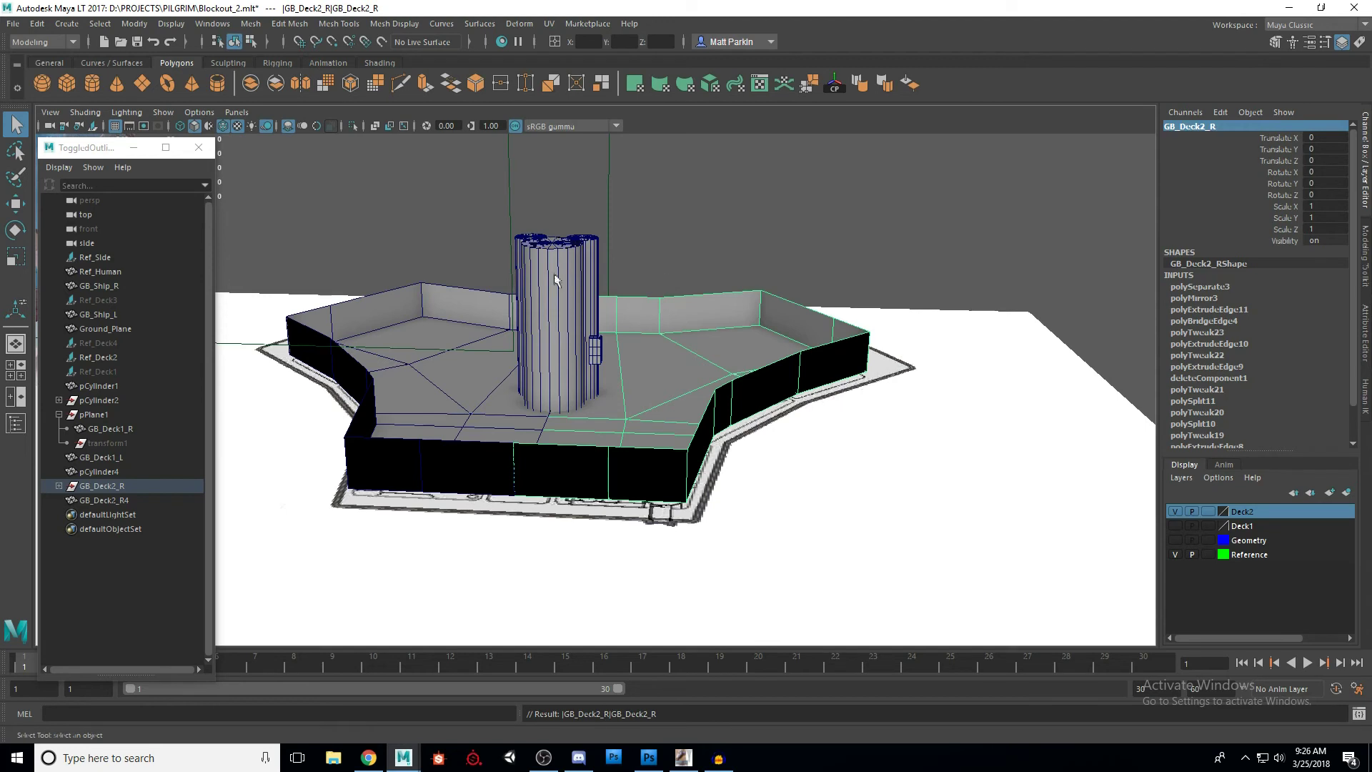
Step: Rename the mirrored left half of the deck mesh as GB_Deck2_L
left_click(477, 300)
double_click(1233, 127)
key("End")
key("BackSpace")
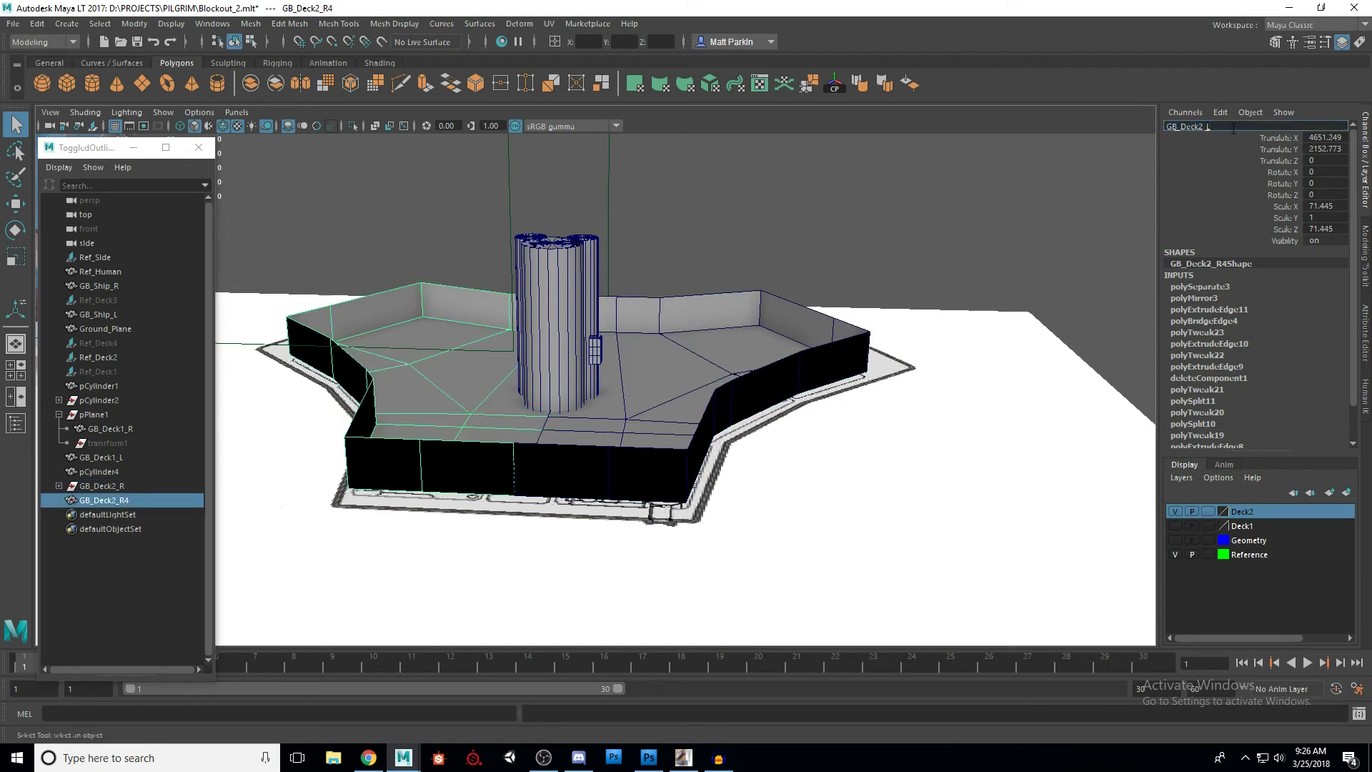
type("L")
key("Return")
left_click(871, 287)
Step: Move Ref_Human along X from beside the hull wall to the open floor near the central cylinders, at about X 1324
scroll(744, 308, "down", 5)
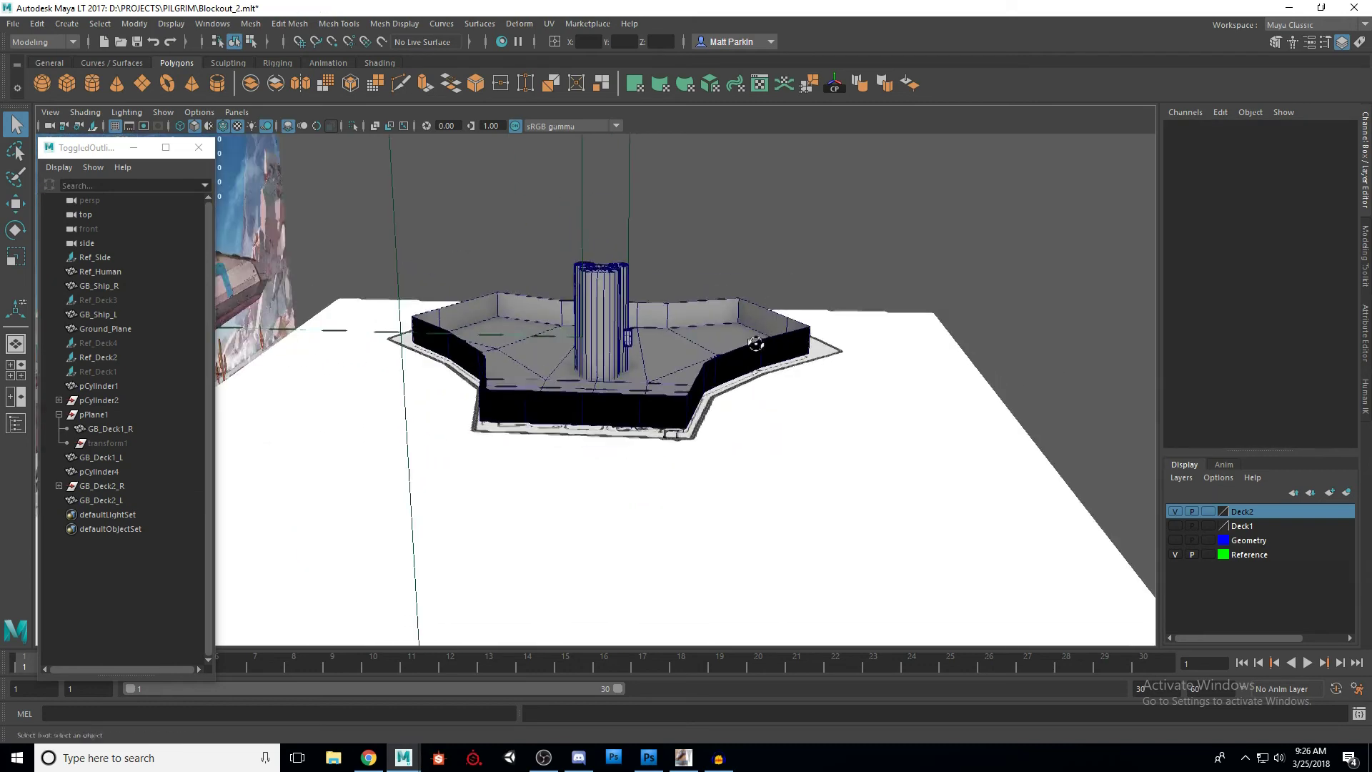
scroll(764, 348, "up", 5)
left_click(683, 331)
scroll(702, 377, "up", 2)
key("w")
left_click_drag(702, 371, 784, 348, "alt")
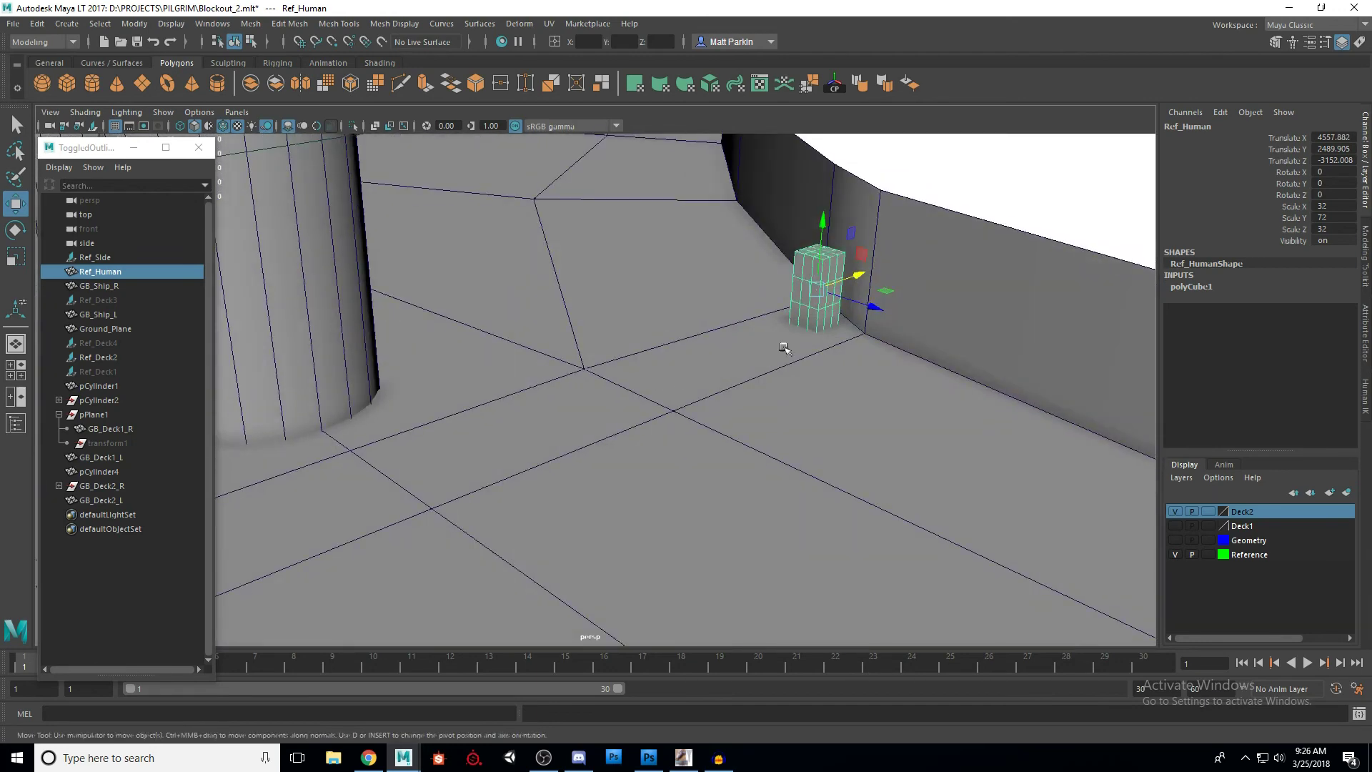
left_click_drag(867, 279, 685, 351)
scroll(626, 395, "down", 5)
scroll(685, 351, "up", 5)
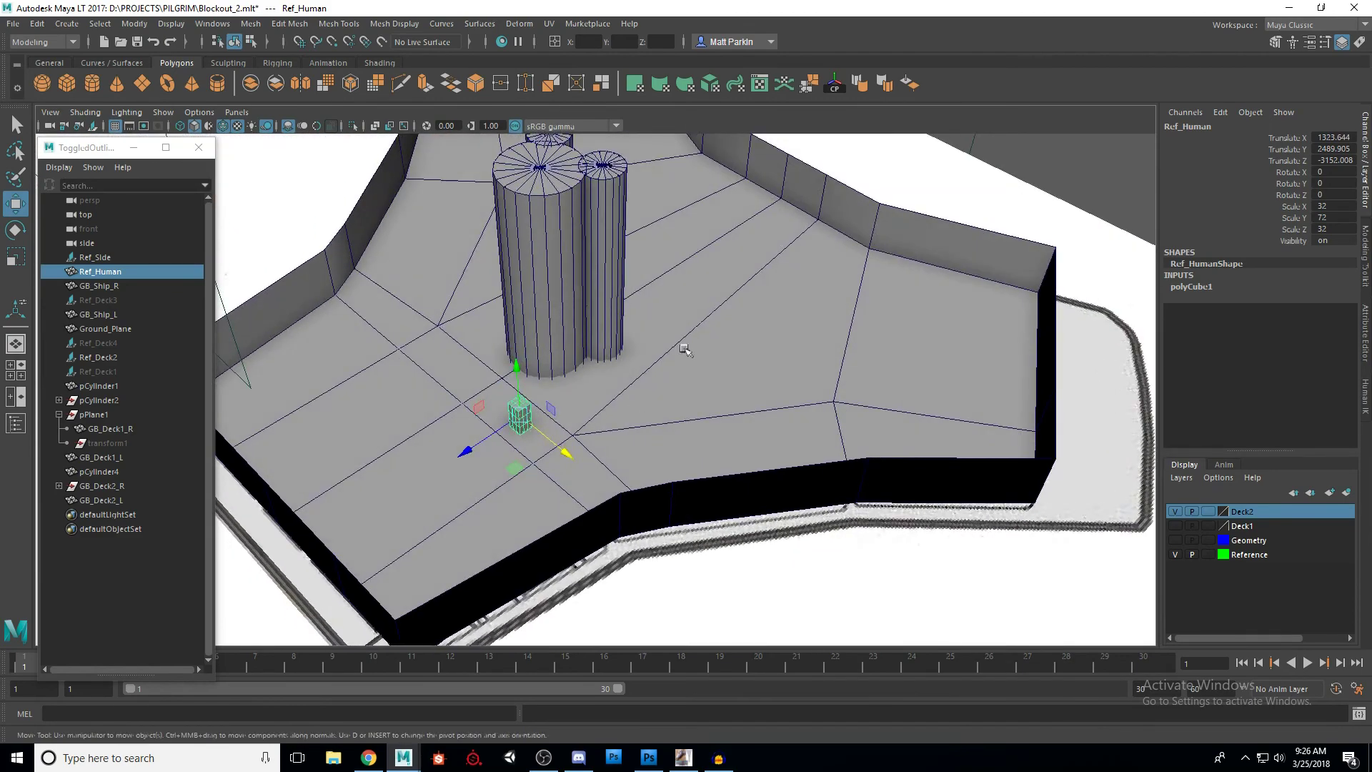
scroll(873, 301, "down", 5)
left_click_drag(619, 356, 720, 374, "alt")
left_click(719, 355)
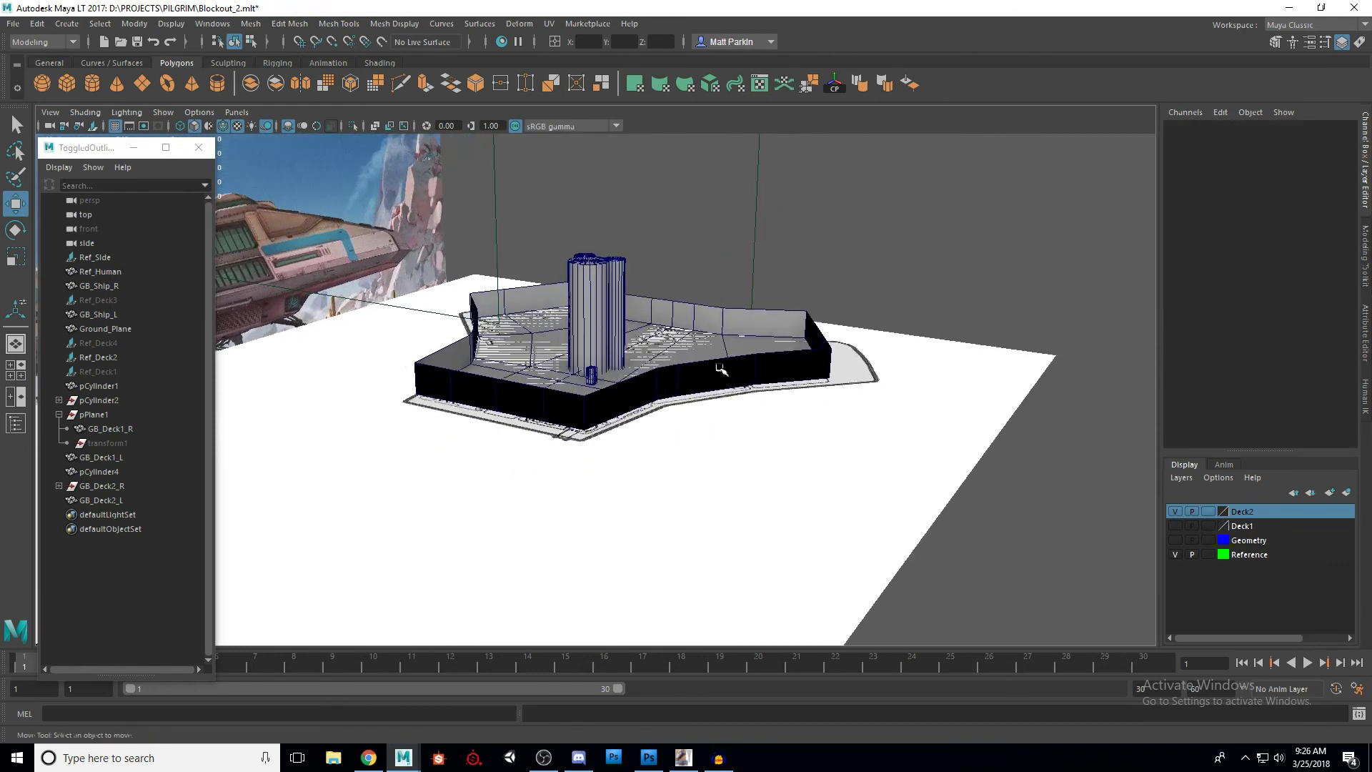
Step: Make the Deck1 layer visible and hide the Reference layer so the two decks and central cylinders stand alone
left_click(1176, 526)
left_click_drag(593, 407, 865, 429, "alt")
left_click(1176, 554)
Step: Examine the stacked Deck 1 and Deck 2 blockouts from several angles, checking their alignment around the central cylinders
left_click_drag(743, 472, 701, 398, "alt")
scroll(636, 423, "up", 3)
left_click_drag(693, 328, 873, 448, "alt")
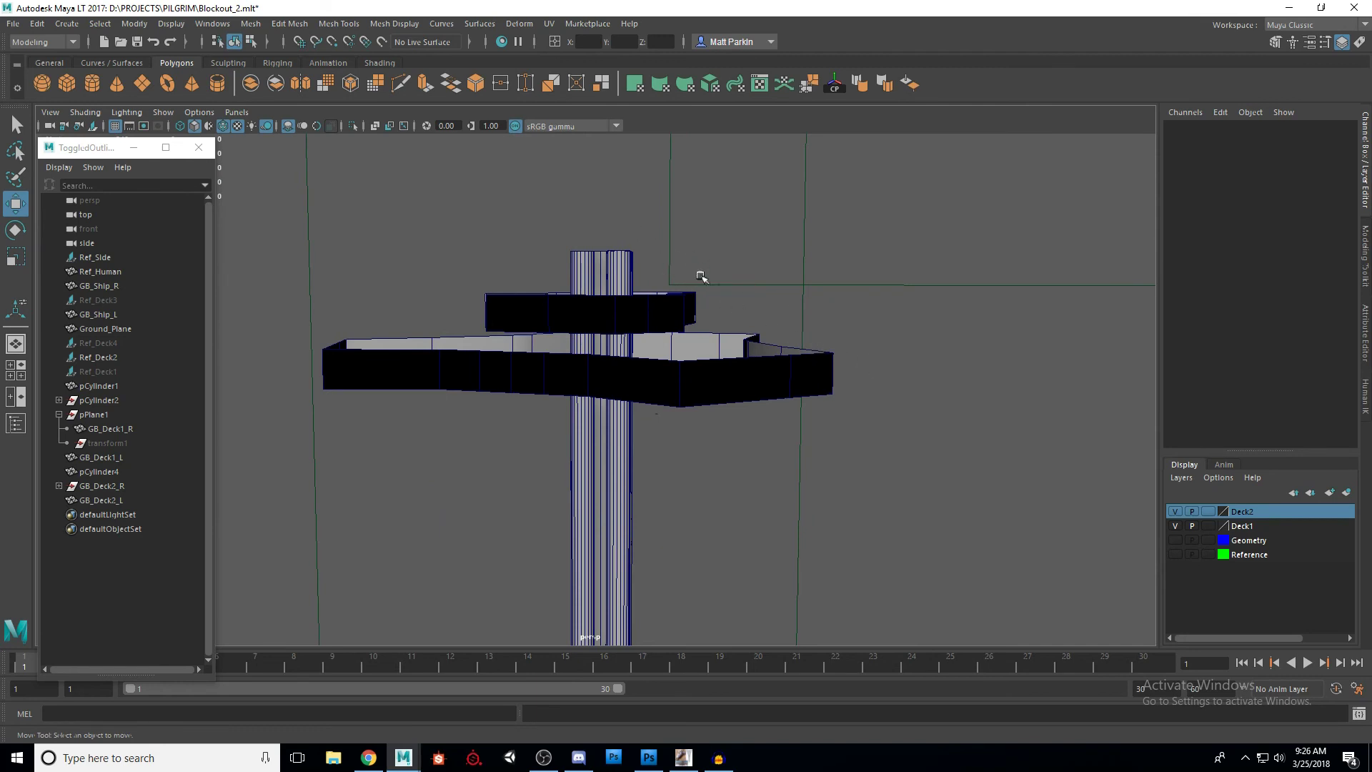
left_click_drag(752, 311, 705, 308, "alt")
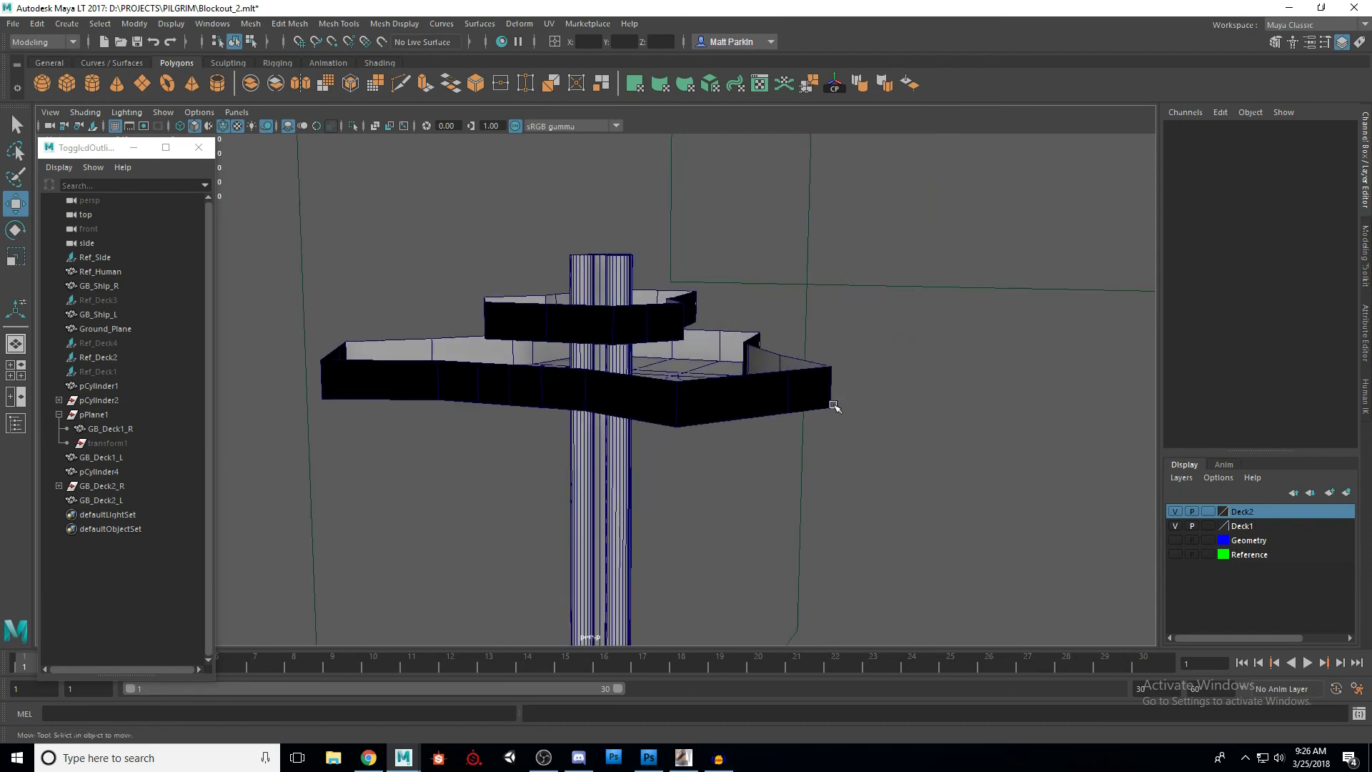
left_click_drag(779, 330, 570, 437, "alt")
middle_click_drag(571, 436, 613, 466, "alt")
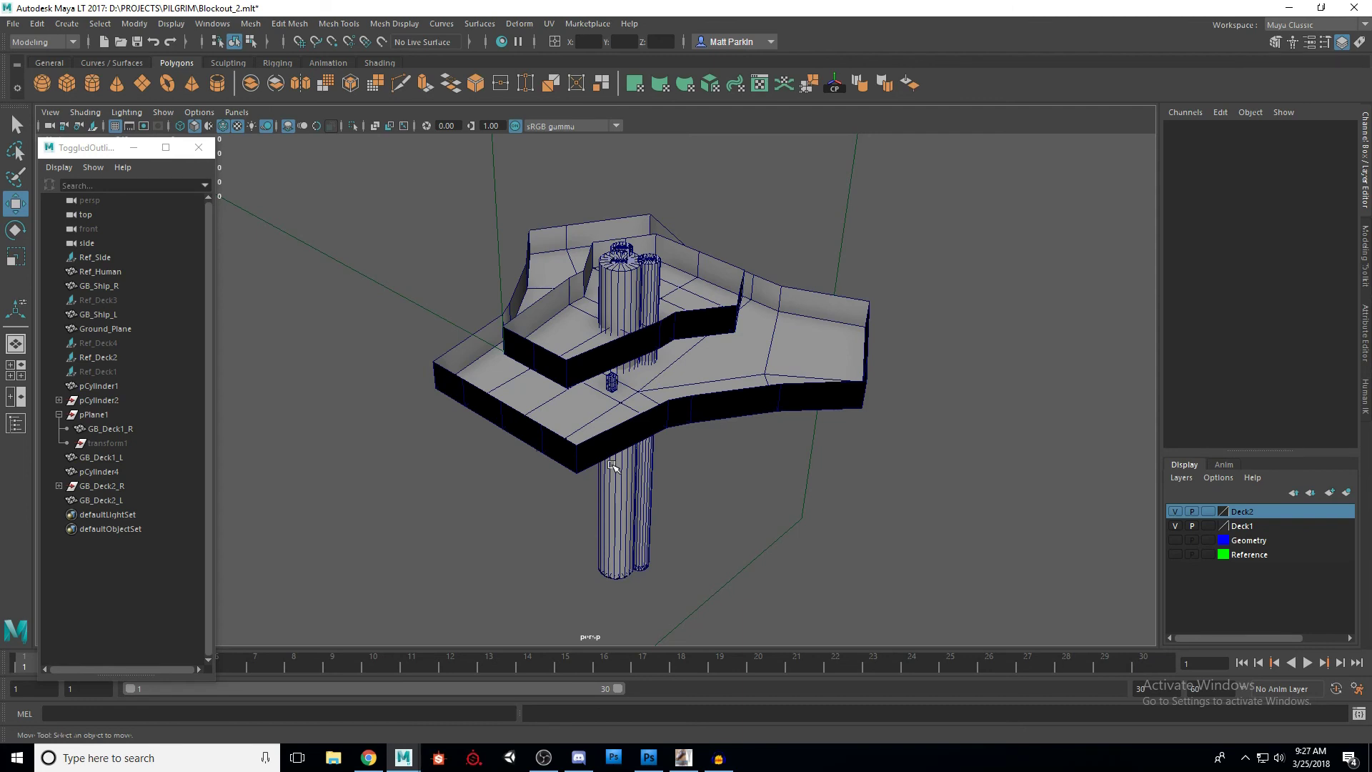
left_click_drag(613, 466, 679, 342, "alt")
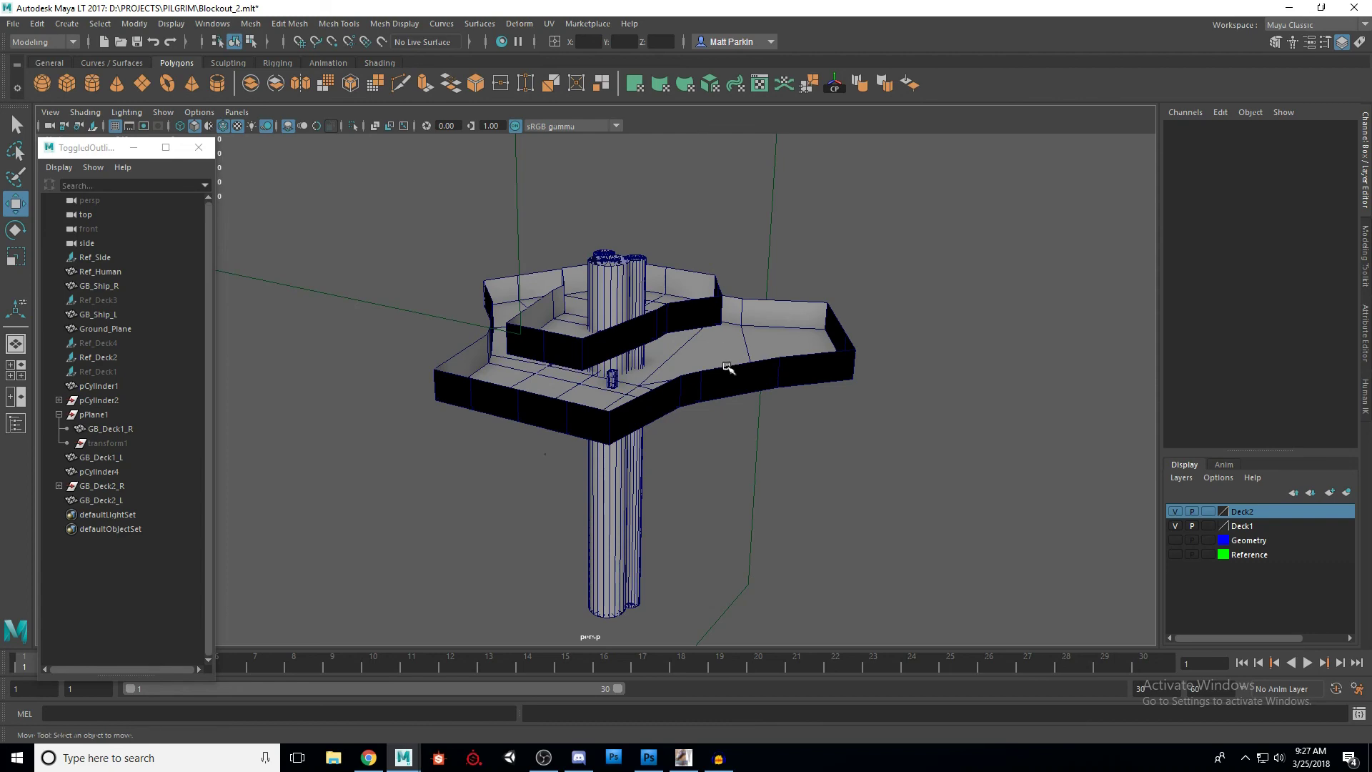
left_click_drag(699, 358, 698, 387, "alt")
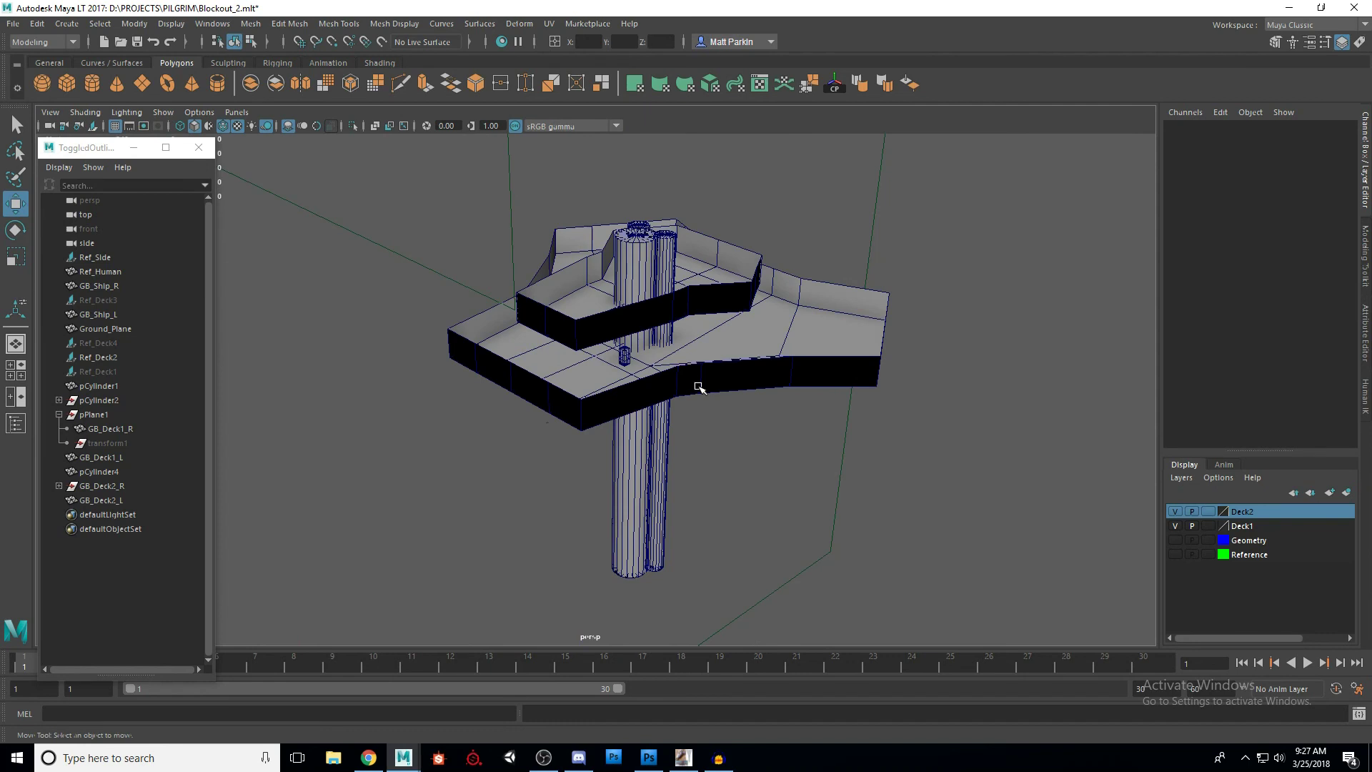
mouse_move(735, 408)
left_mouse_down("alt")
mouse_move(545, 389)
mouse_move(730, 391)
left_mouse_up("alt")
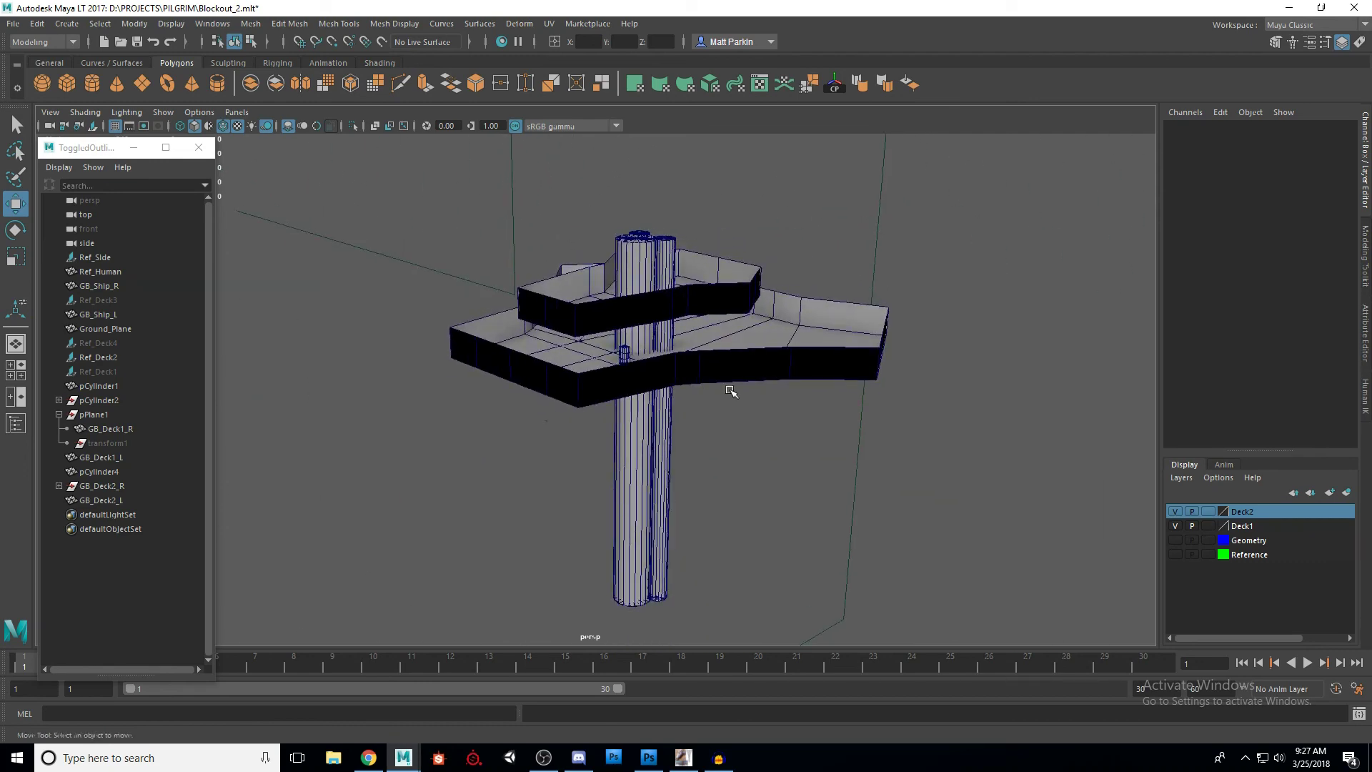
key("alt+Tab")
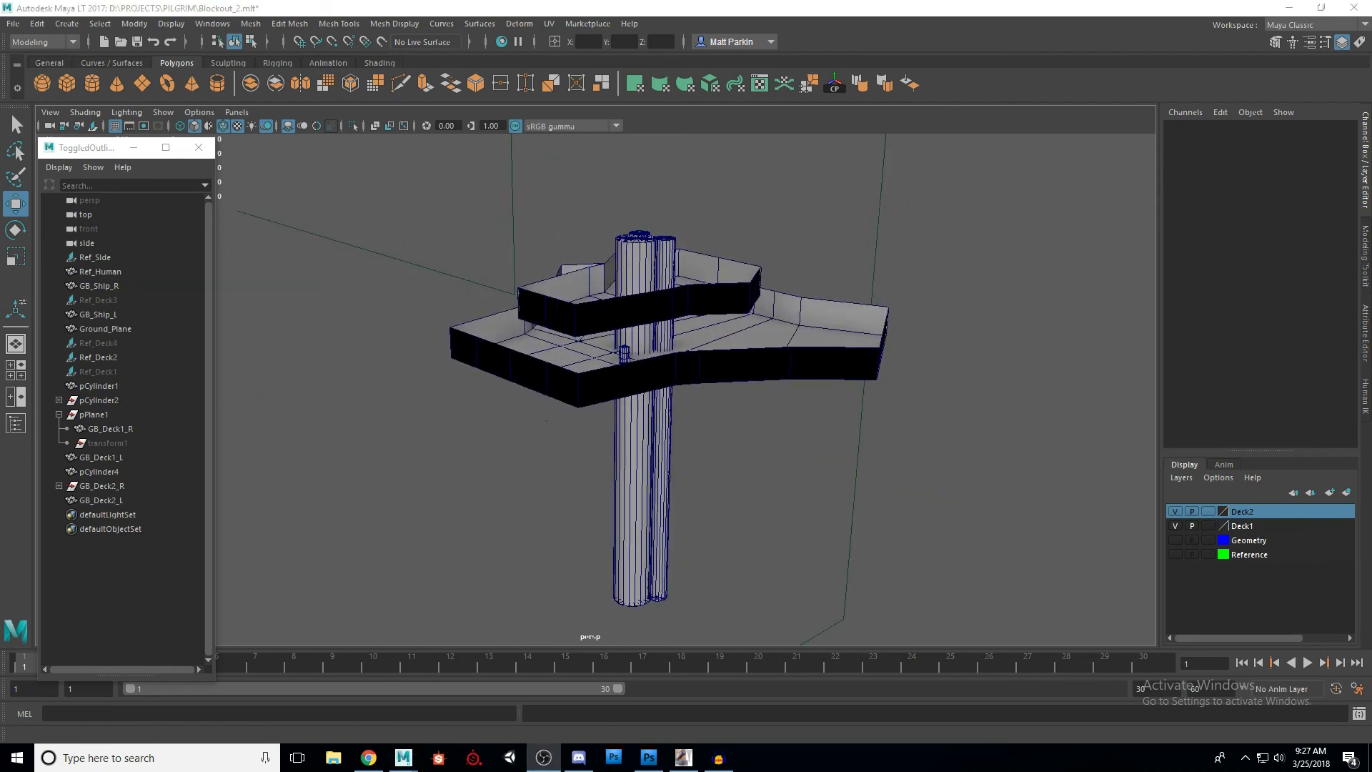